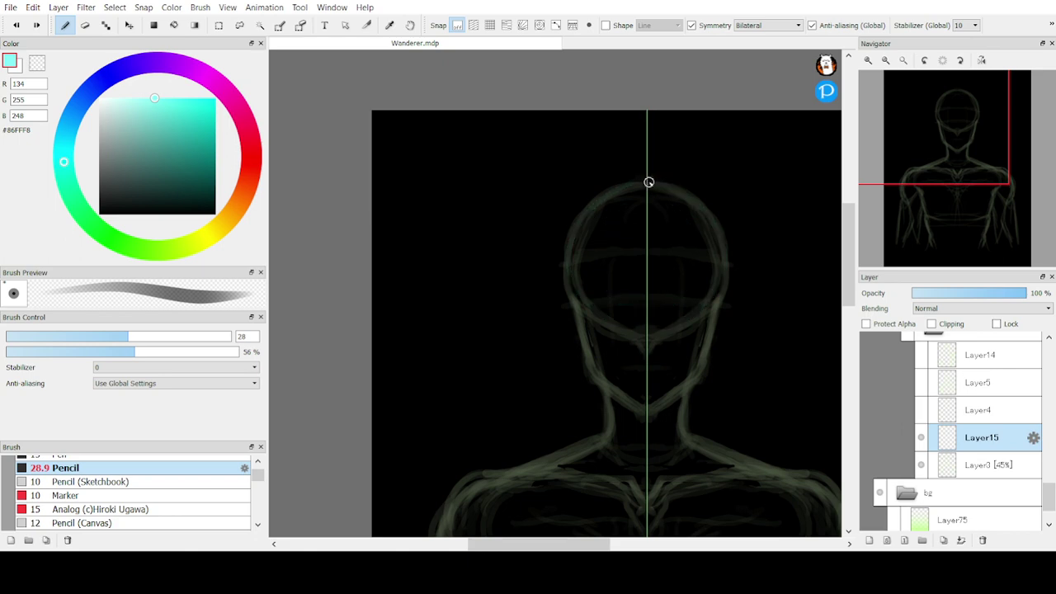
Sketch the head's cranium circle over the faint reference on Layer15 with the 28 px Pencil and bilateral symmetry
left_click_drag(649, 181, 667, 320)
key("ctrl+z")
mouse_move(653, 181)
left_mouse_down()
mouse_move(714, 240)
mouse_move(715, 295)
left_mouse_up()
left_click_drag(699, 221, 618, 322)
mouse_move(676, 194)
left_mouse_down()
mouse_move(571, 224)
mouse_move(669, 342)
left_mouse_up()
key("ctrl+z")
left_click_drag(669, 177, 596, 196)
mouse_move(689, 197)
left_mouse_down()
mouse_move(597, 217)
mouse_move(662, 200)
mouse_move(573, 254)
mouse_move(608, 304)
left_mouse_up()
left_click_drag(657, 190, 596, 209)
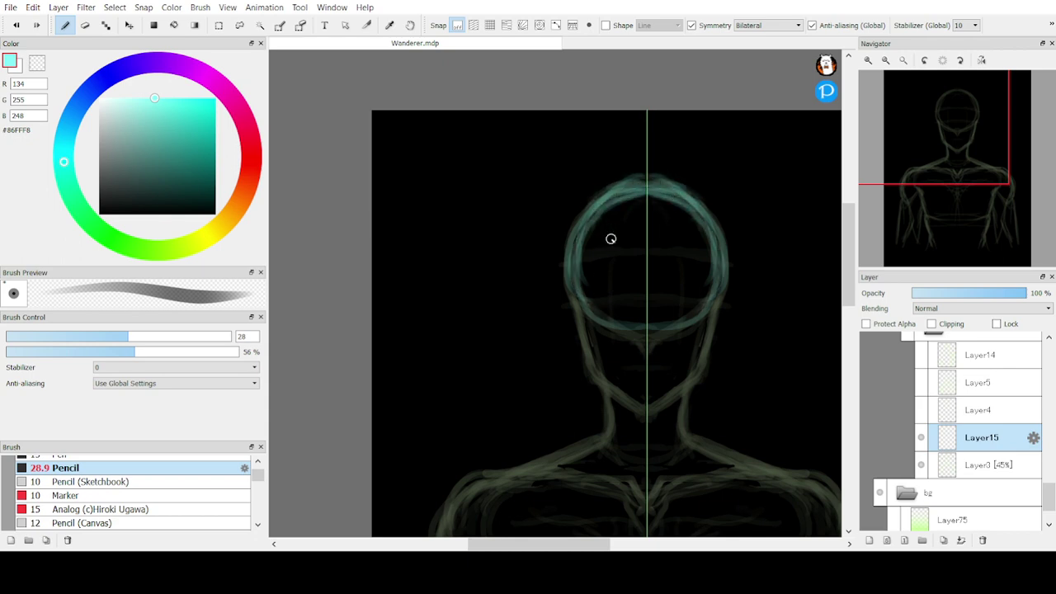
Trim the uneven outer edge at the top of the cranium circle with the eraser, enlarged to 75 px
key("e")
left_click_drag(684, 182, 645, 178)
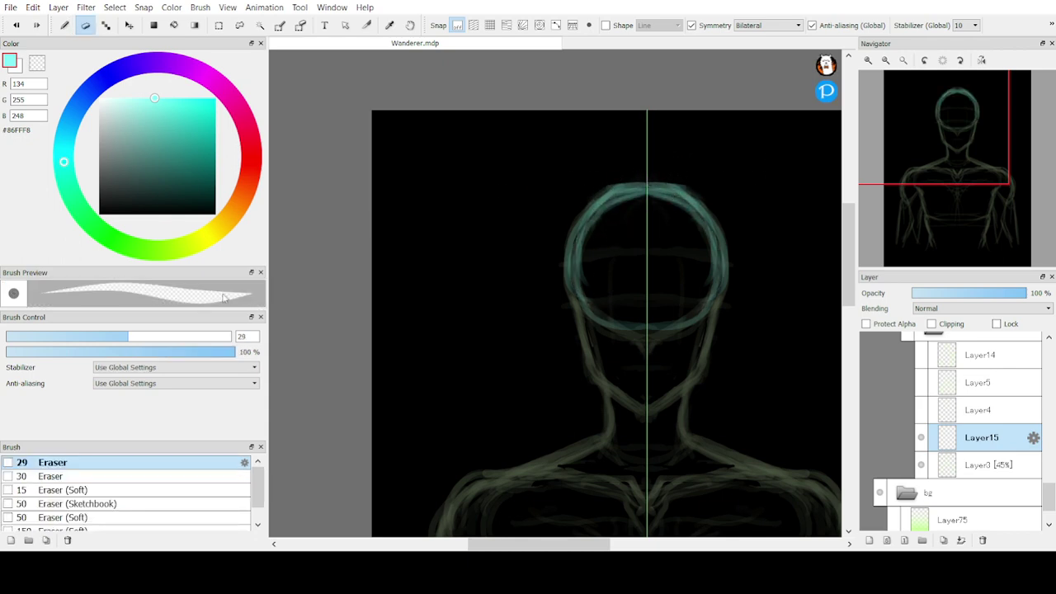
left_click(189, 336)
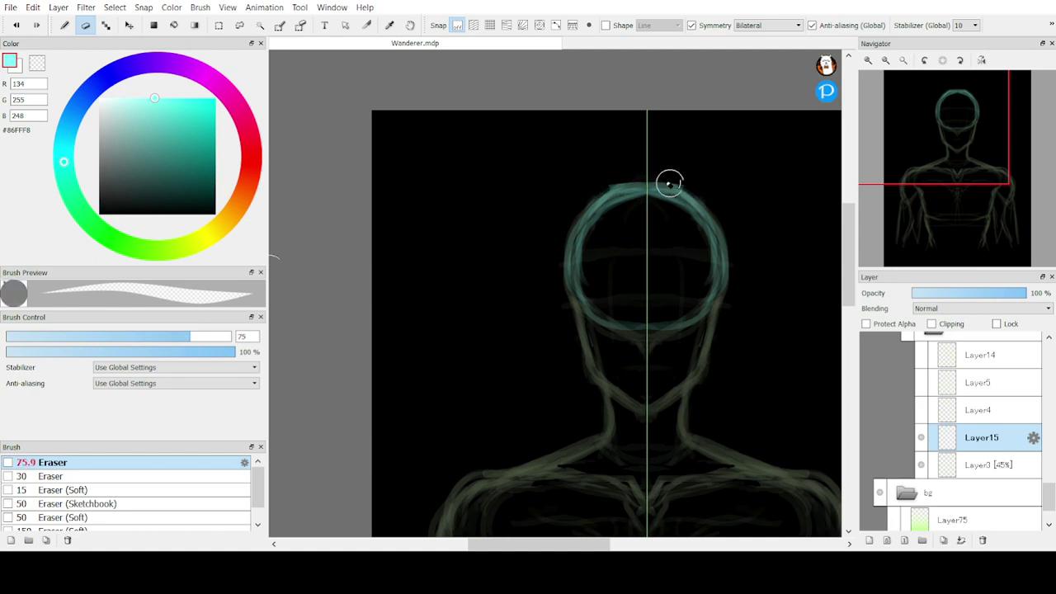
Reinforce the cranium circle with pencil strokes along its top, sides and lower arc
key("b")
mouse_move(641, 189)
left_mouse_down()
mouse_move(572, 242)
mouse_move(585, 297)
left_mouse_up()
key("ctrl+z")
left_click_drag(591, 222, 604, 302)
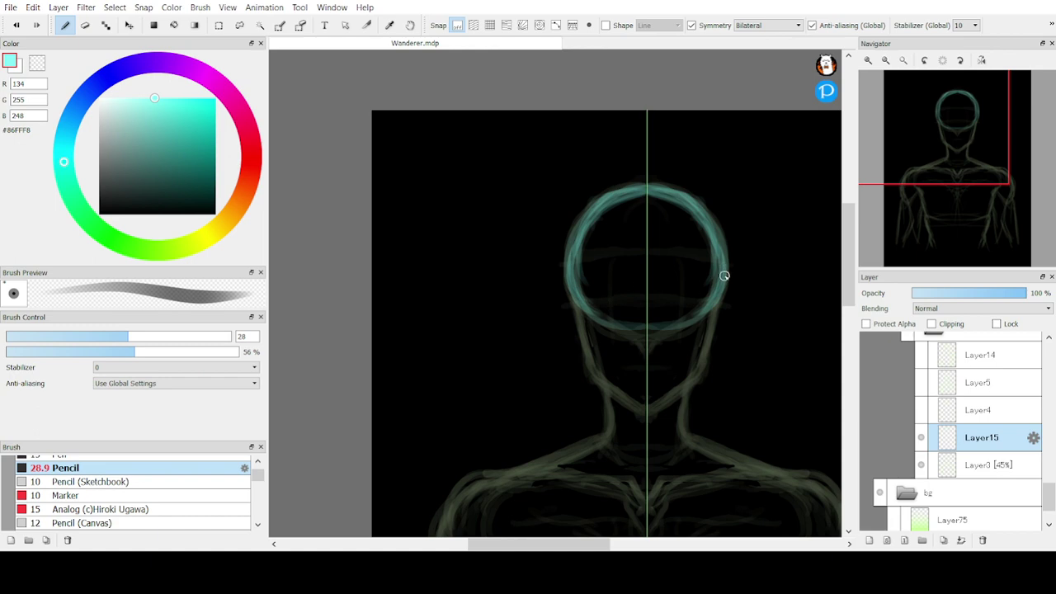
mouse_move(723, 275)
left_mouse_down()
mouse_move(672, 330)
mouse_move(698, 309)
mouse_move(641, 334)
left_mouse_up()
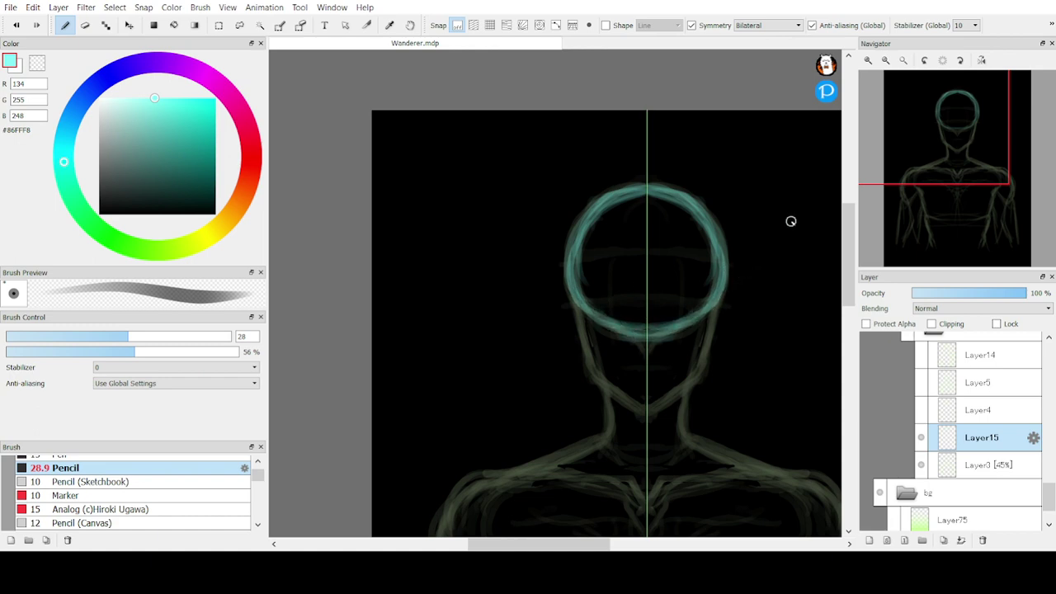
Place short horizontal marks on the symmetry axis at the circle's centre, the reference chin and two points between circle and chin
mouse_move(954, 124)
left_mouse_down()
mouse_move(951, 156)
mouse_move(961, 161)
left_mouse_up()
left_click_drag(638, 160, 564, 225)
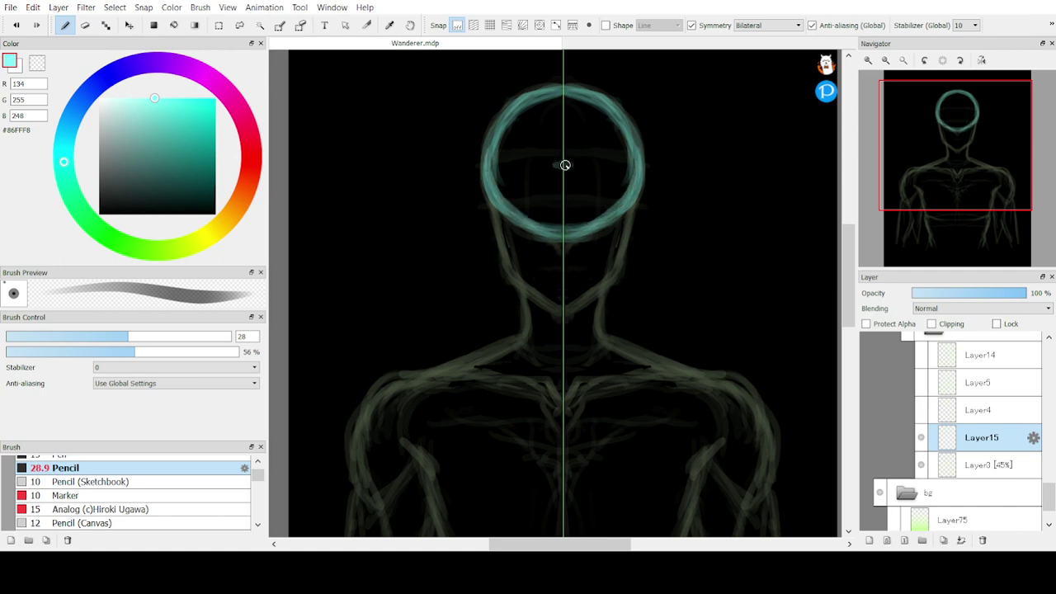
left_click_drag(565, 165, 568, 165)
mouse_move(561, 312)
left_mouse_down()
mouse_move(546, 312)
mouse_move(566, 306)
left_mouse_up()
key("ctrl+z")
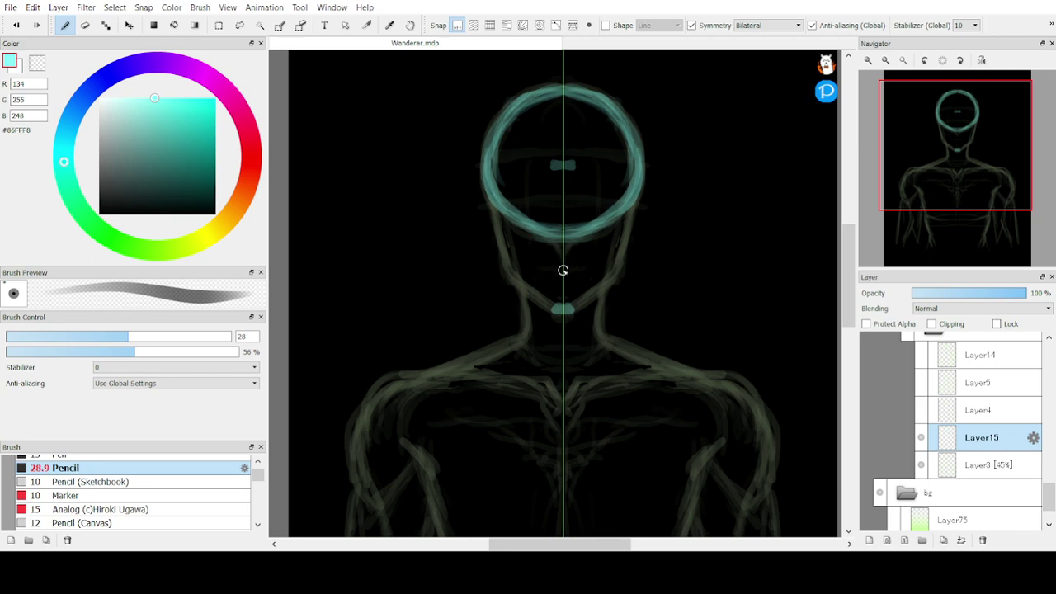
left_click_drag(567, 271, 550, 270)
left_click_drag(564, 292, 562, 290)
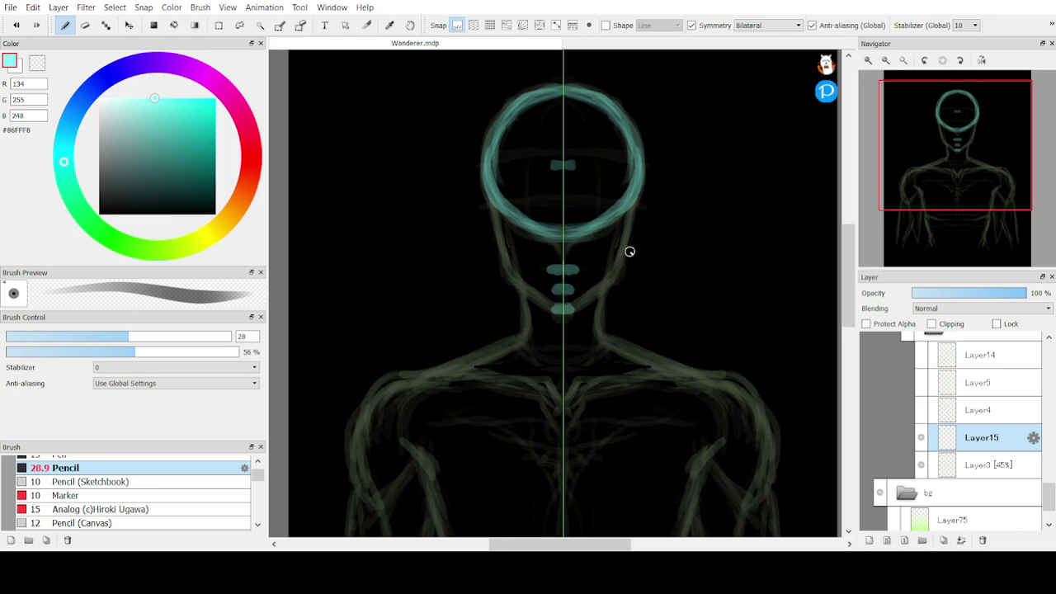
Draw the jaw from the circle's sides to the mark above the reference chin and trim its outer edges
mouse_move(637, 200)
left_mouse_down()
mouse_move(611, 268)
mouse_move(578, 287)
mouse_move(614, 264)
left_mouse_up()
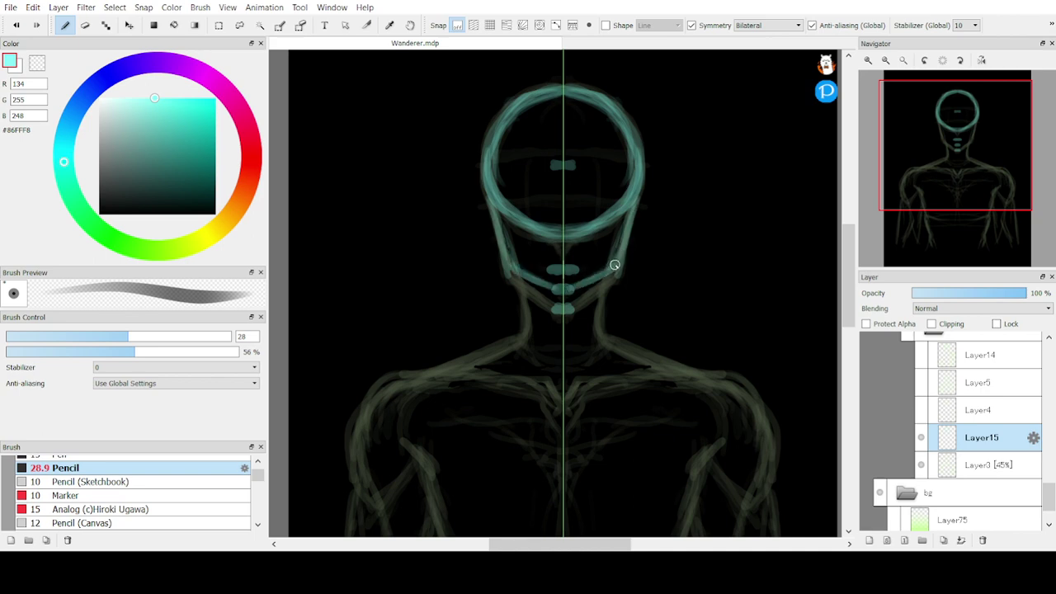
mouse_move(635, 202)
left_mouse_down()
mouse_move(581, 289)
mouse_move(626, 247)
left_mouse_up()
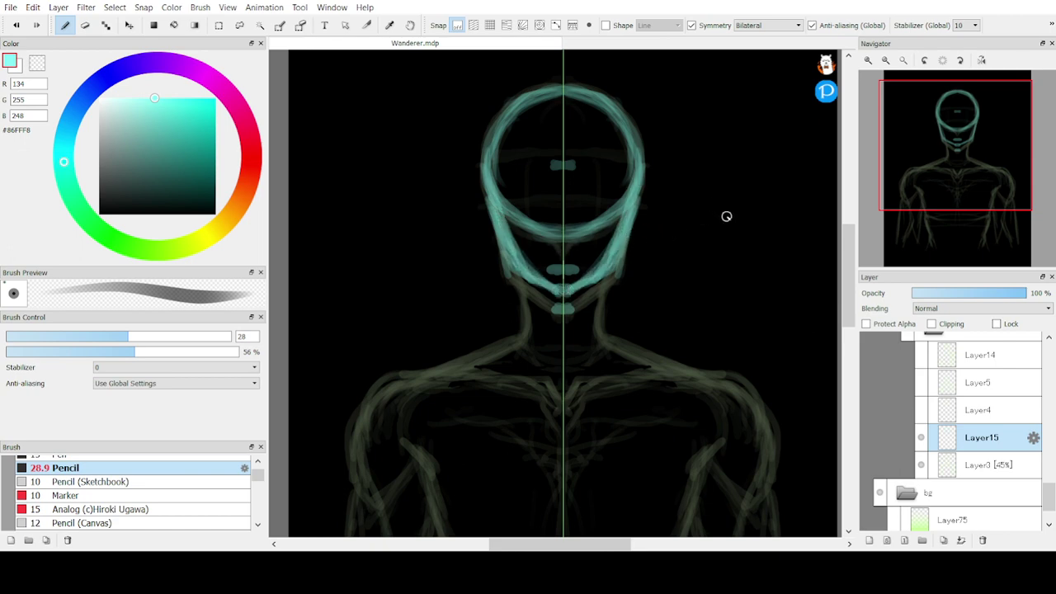
key("e")
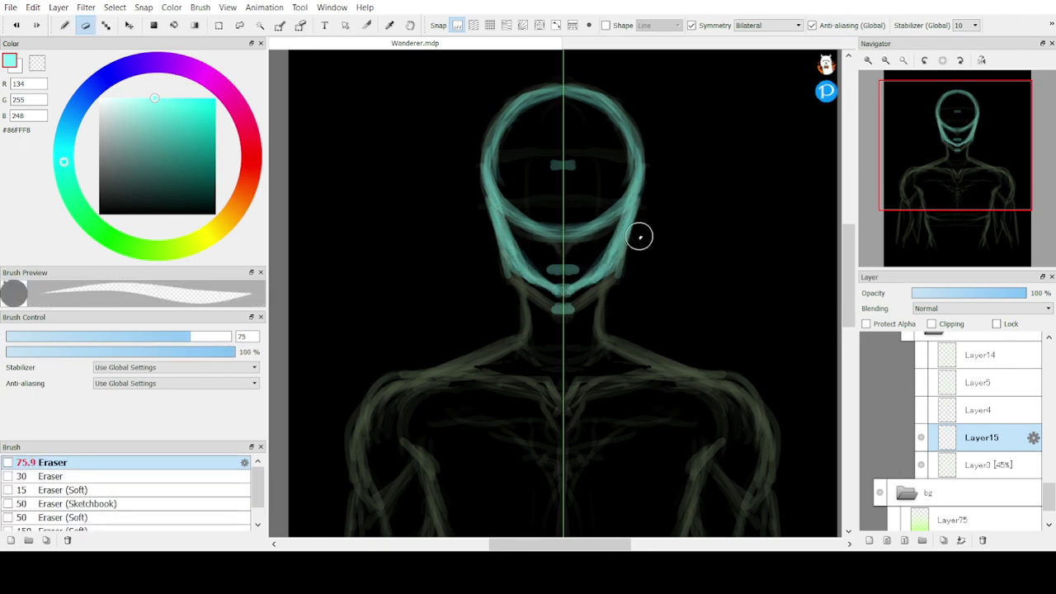
left_click_drag(649, 193, 595, 325)
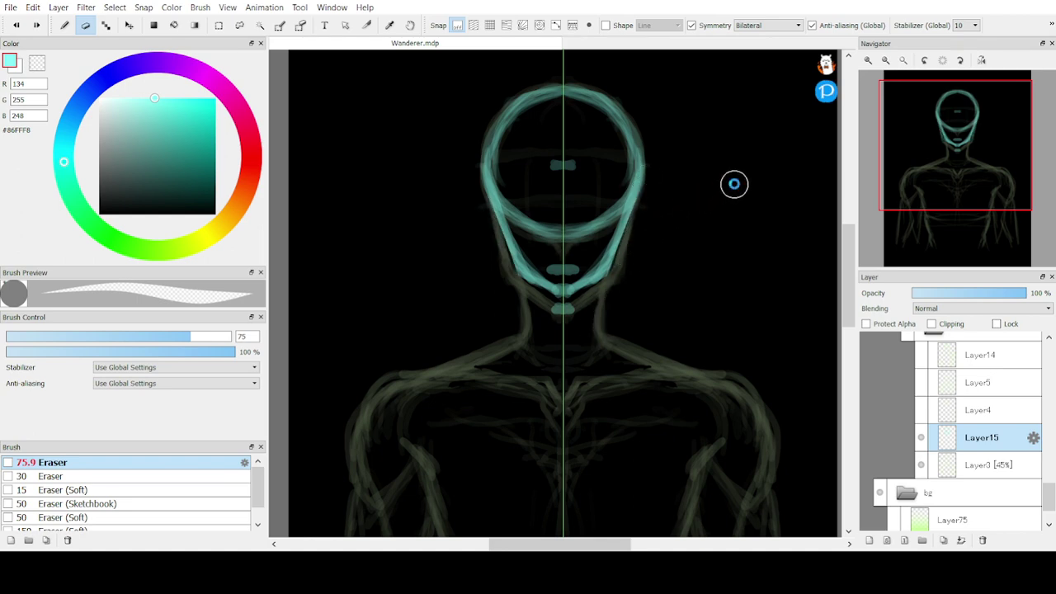
Thin the overlapping lines along the sides of the head by erasing and redraw the circle's lower side curves
left_click_drag(629, 174, 604, 262)
mouse_move(617, 227)
left_mouse_down()
mouse_move(632, 157)
mouse_move(593, 220)
mouse_move(635, 160)
left_mouse_up()
key("b")
mouse_move(635, 158)
left_mouse_down()
mouse_move(610, 219)
mouse_move(591, 231)
left_mouse_up()
Draw the vertical centre line of the face inside the circle and add a nose mark at the circle's base
mouse_move(562, 98)
left_mouse_down()
mouse_move(553, 295)
mouse_move(560, 244)
mouse_move(560, 284)
left_mouse_up()
key("ctrl+z")
left_click_drag(563, 225, 564, 108)
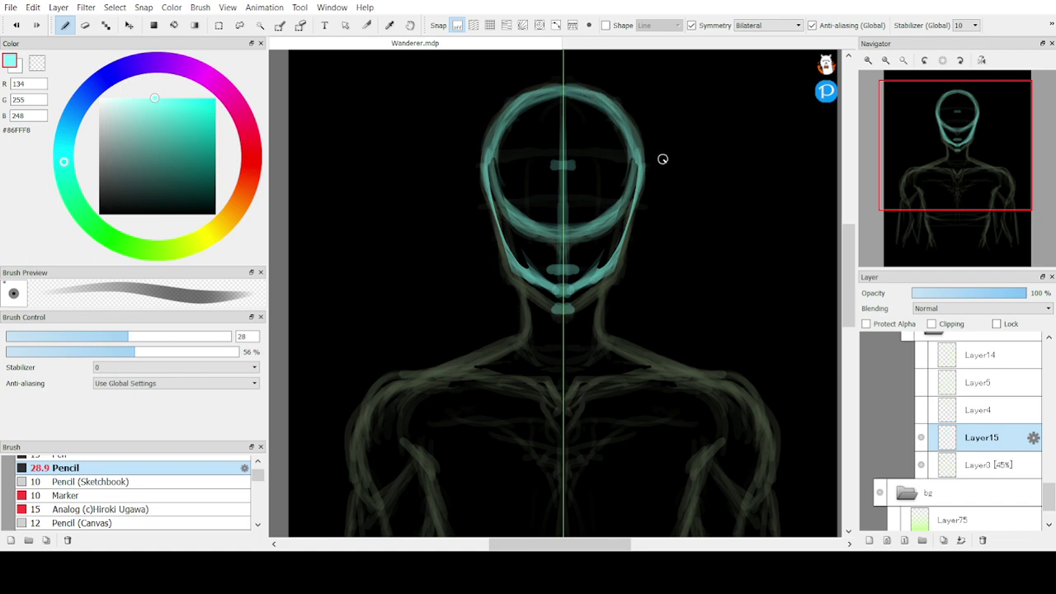
left_click_drag(553, 225, 555, 235)
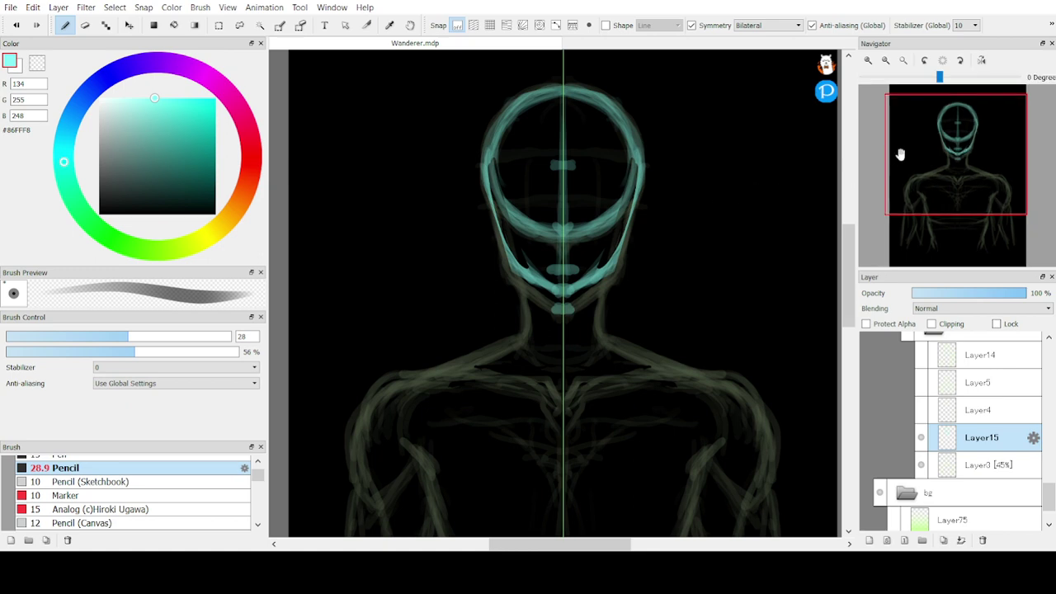
left_click_drag(898, 157, 955, 142)
left_click_drag(568, 121, 573, 194)
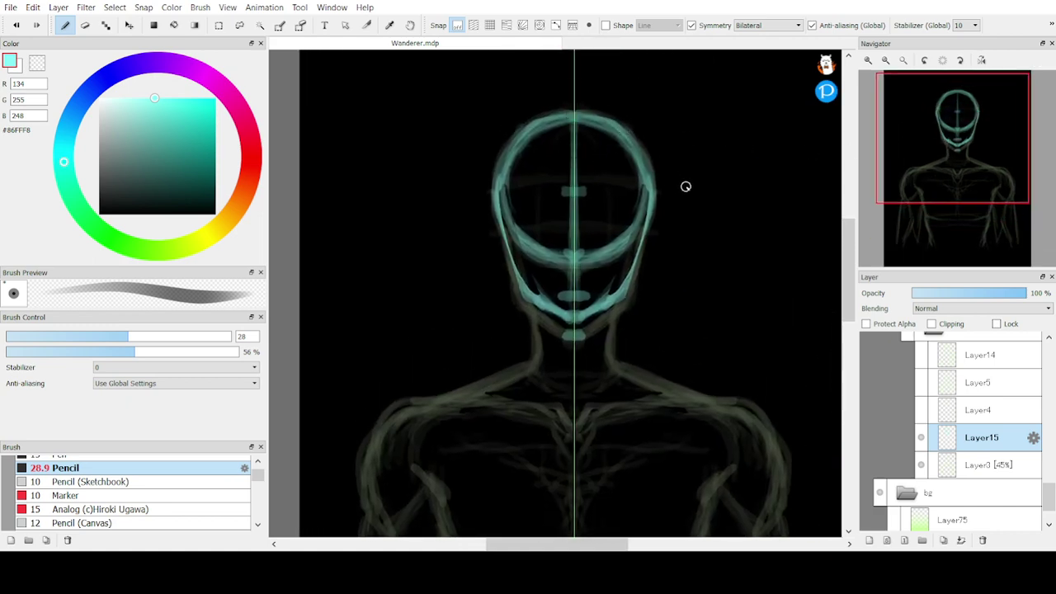
Draw two horizontal facial guidelines across the head, one at the centre mark and one midway to the nose mark
mouse_move(644, 192)
left_mouse_down()
mouse_move(477, 182)
mouse_move(671, 185)
mouse_move(536, 186)
mouse_move(643, 191)
mouse_move(588, 197)
left_mouse_up()
key("ctrl+z")
key("ctrl+z")
left_click_drag(642, 224, 513, 211)
key("ctrl+z")
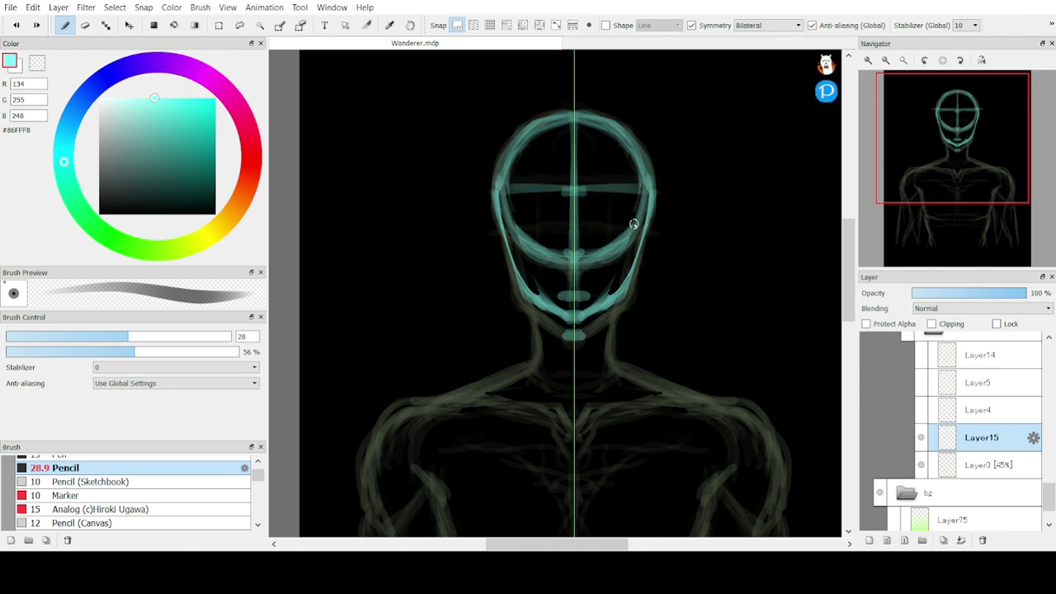
left_click_drag(635, 224, 551, 223)
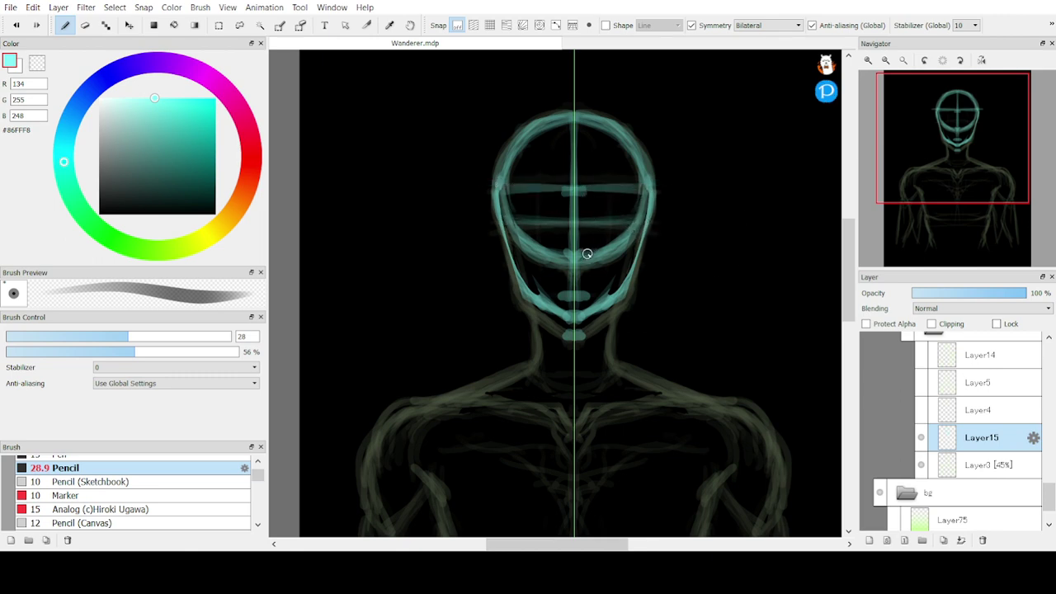
Erase the heavy lower arc of the circle and redraw it as a thinner cheek curve
key("e")
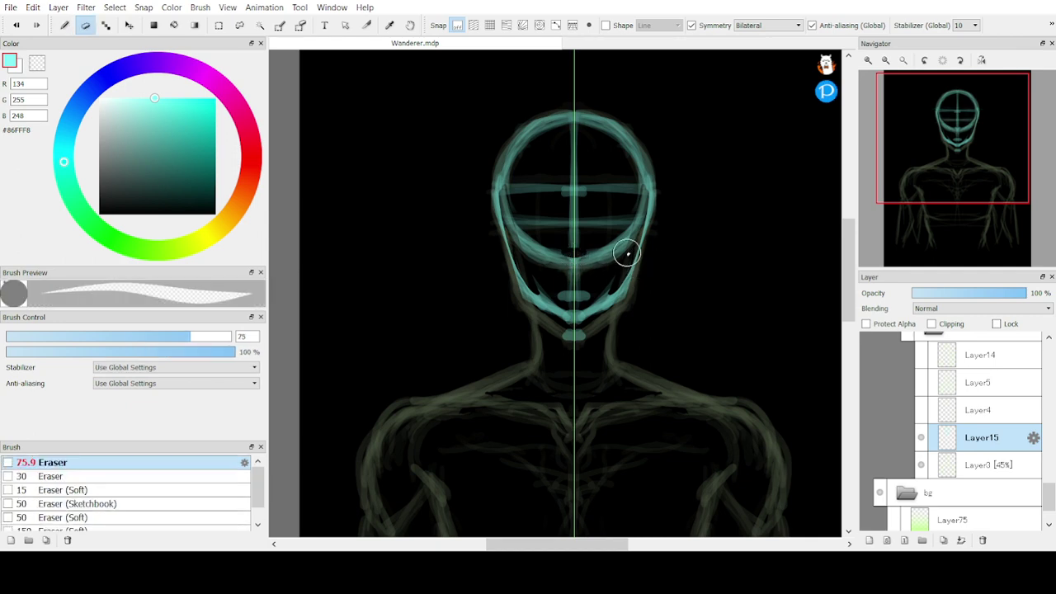
key("b")
key("e")
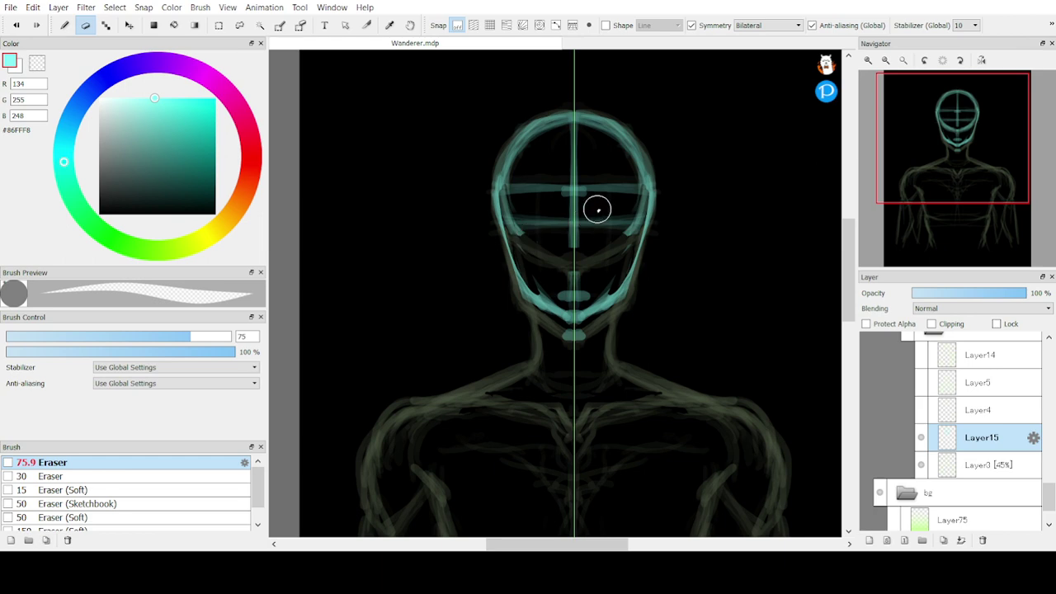
key("b")
left_click_drag(573, 265, 634, 237)
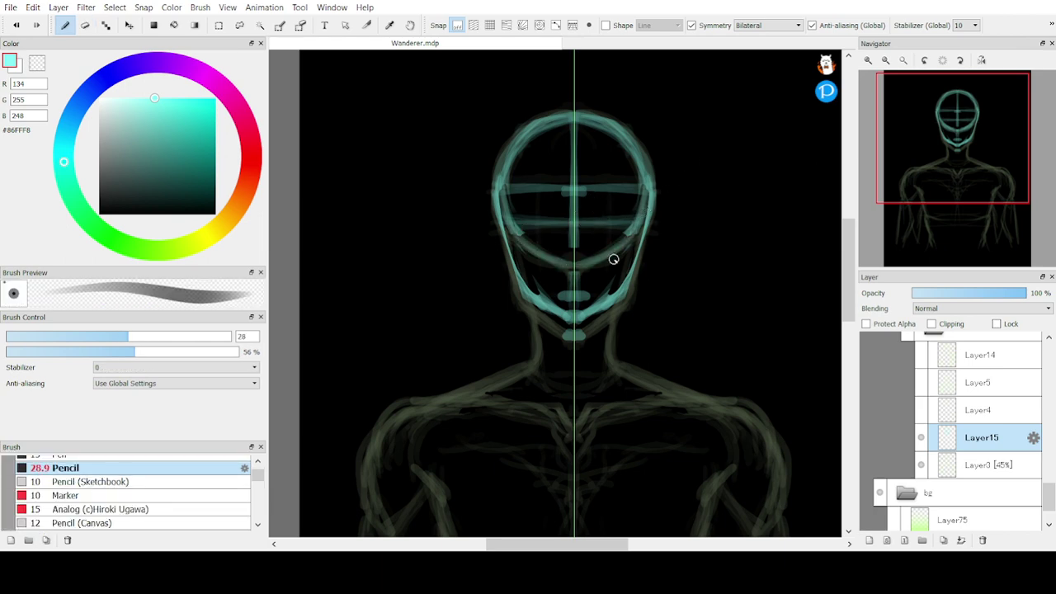
Erase the marks between nose and chin, then redraw the nose base and a horizontal mouth line
key("e")
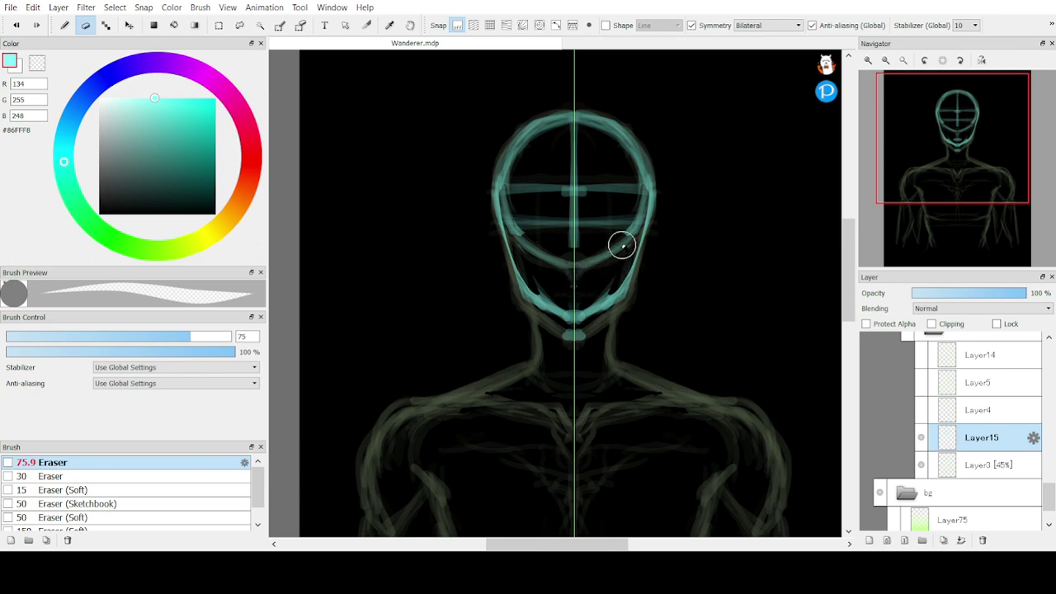
key("b")
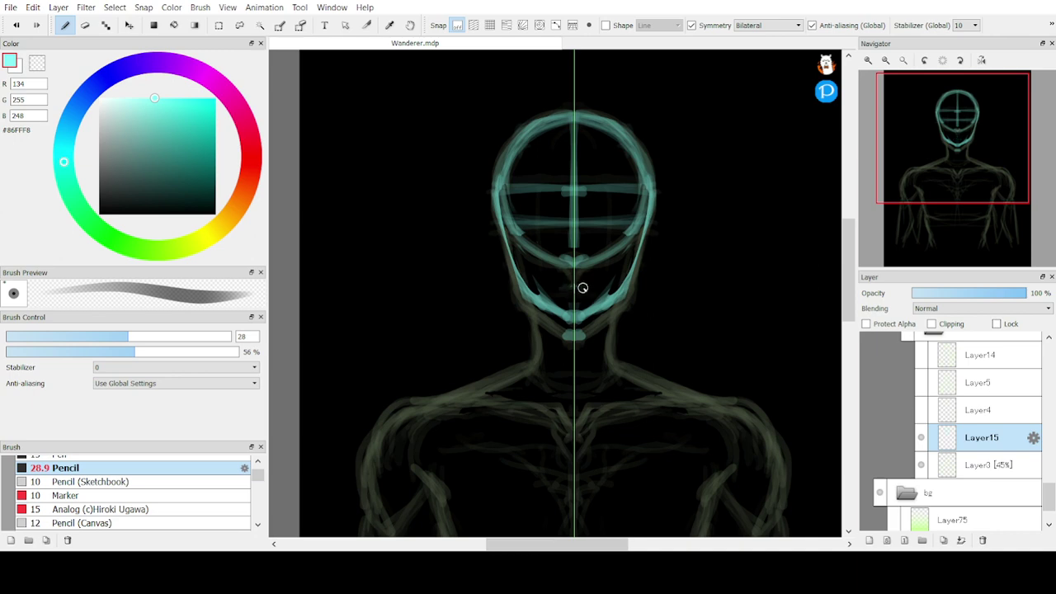
left_click_drag(583, 288, 546, 285)
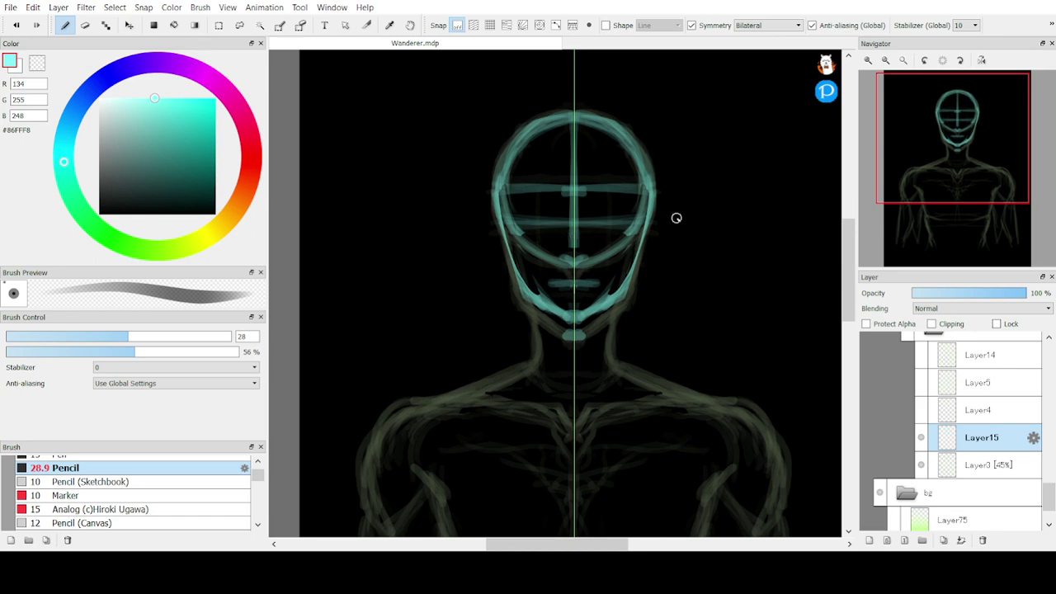
Draw both sides of the neck down from the jaw and the slopes leading to the shoulders
left_click_drag(917, 171, 933, 178)
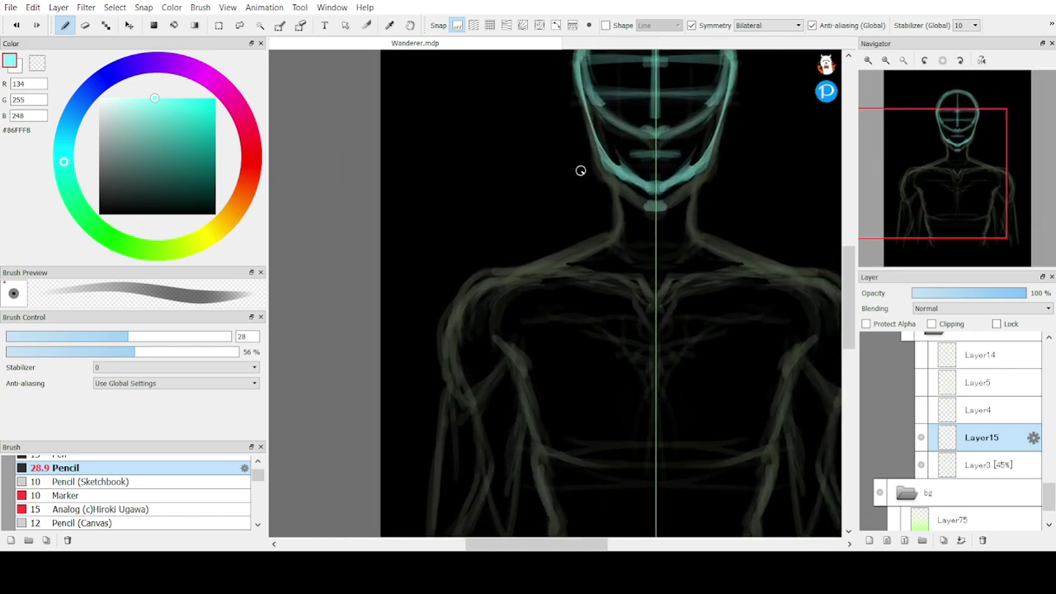
mouse_move(614, 168)
left_mouse_down()
mouse_move(616, 212)
mouse_move(615, 184)
mouse_move(599, 234)
mouse_move(613, 225)
mouse_move(556, 258)
left_mouse_up()
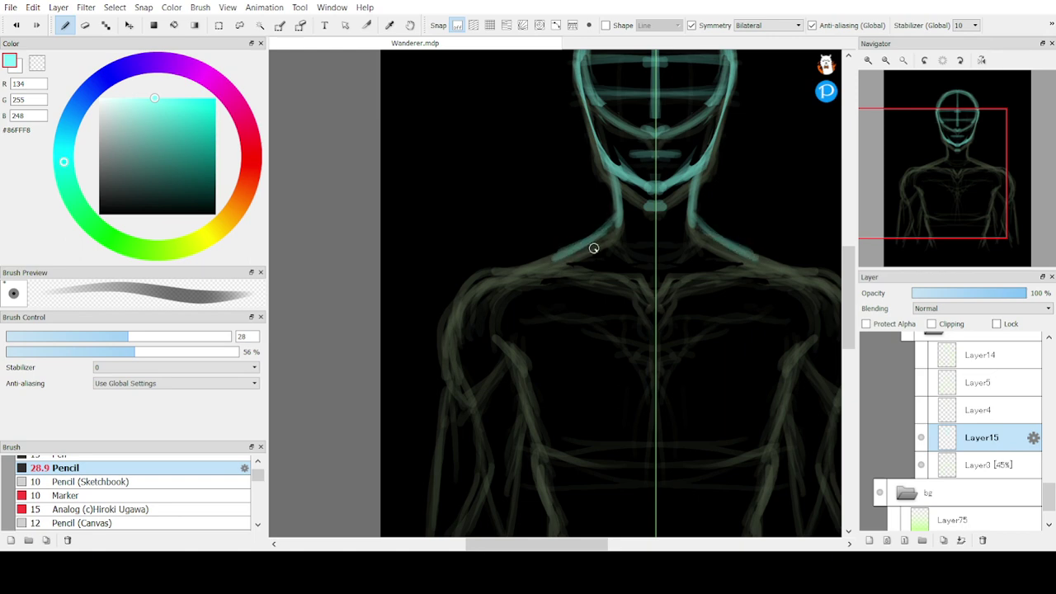
mouse_move(898, 170)
left_mouse_down()
mouse_move(955, 160)
mouse_move(952, 184)
left_mouse_up()
left_click_drag(557, 160, 551, 197)
left_click_drag(555, 139, 552, 193)
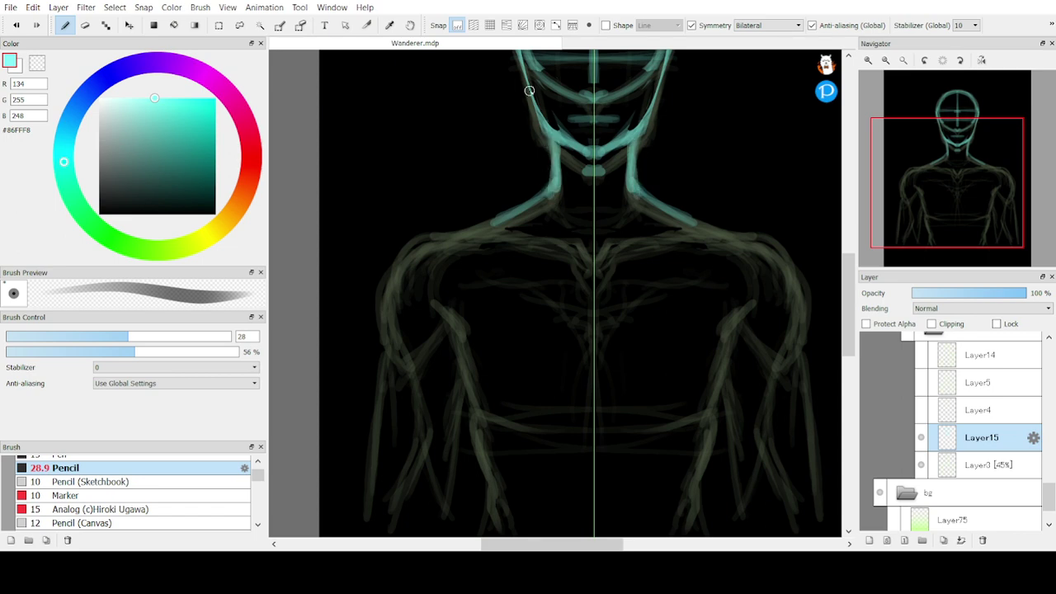
Reshape the jaw into a smoother curve by redrawing the cheek lines and erasing the corners near the neck
left_click_drag(528, 90, 554, 140)
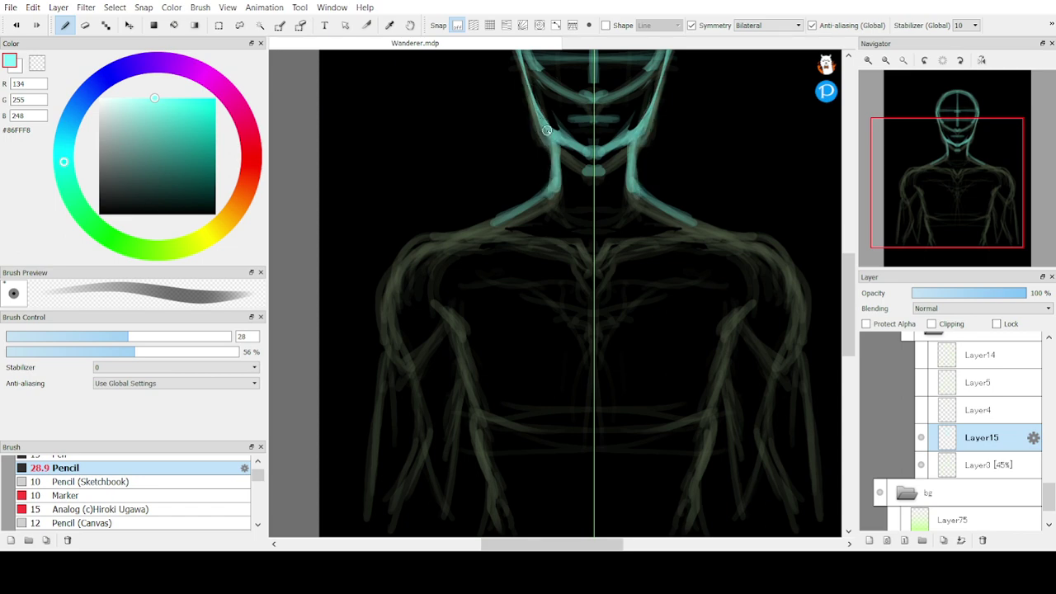
left_click_drag(943, 163, 943, 113)
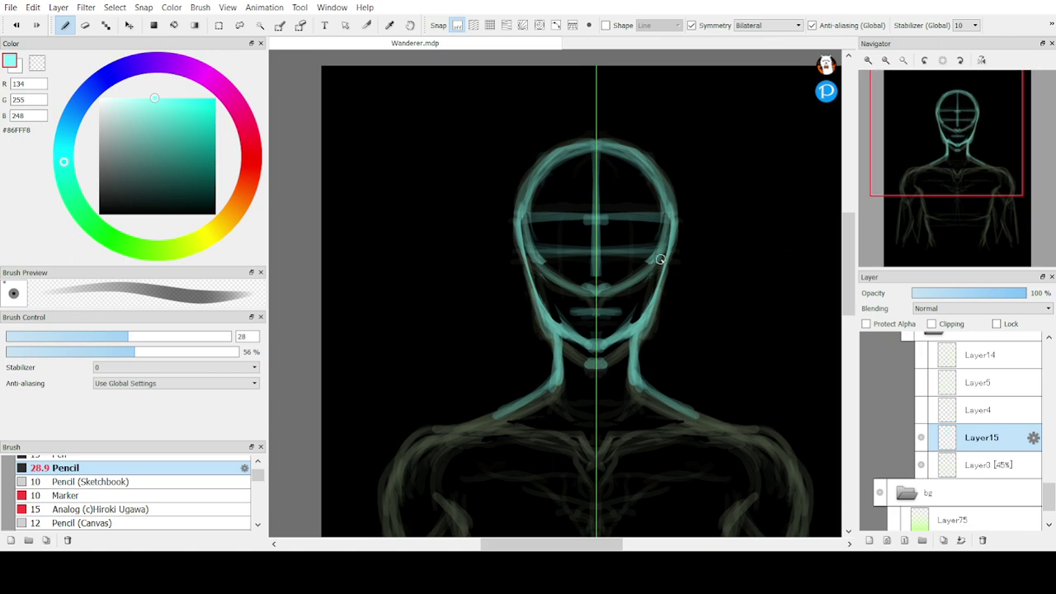
left_click_drag(664, 258, 635, 333)
key("e")
left_click_drag(662, 297, 635, 332)
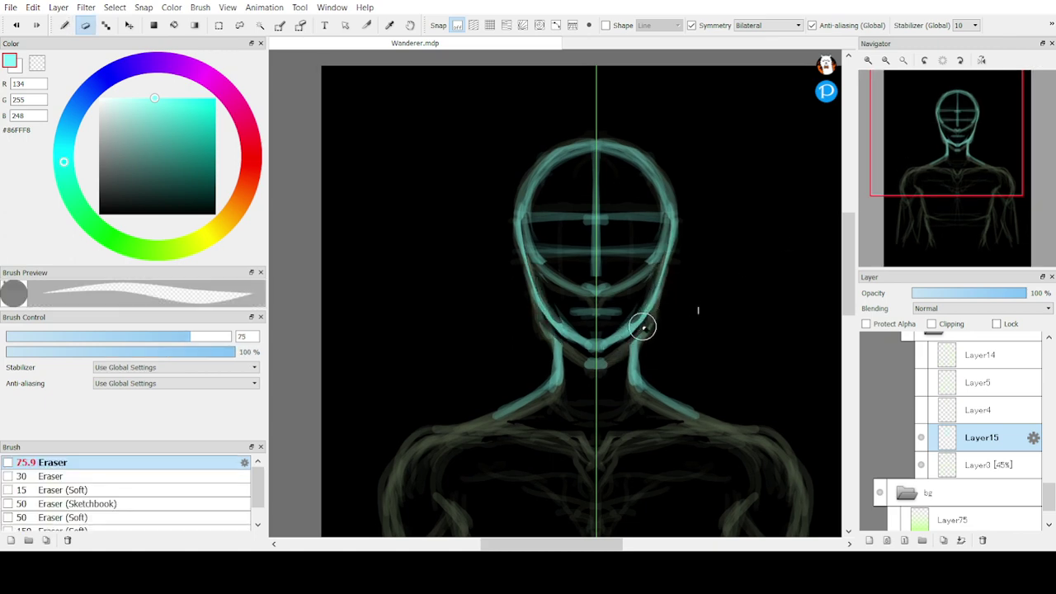
key("b")
mouse_move(669, 258)
left_mouse_down()
mouse_move(619, 336)
mouse_move(632, 348)
mouse_move(634, 338)
left_mouse_up()
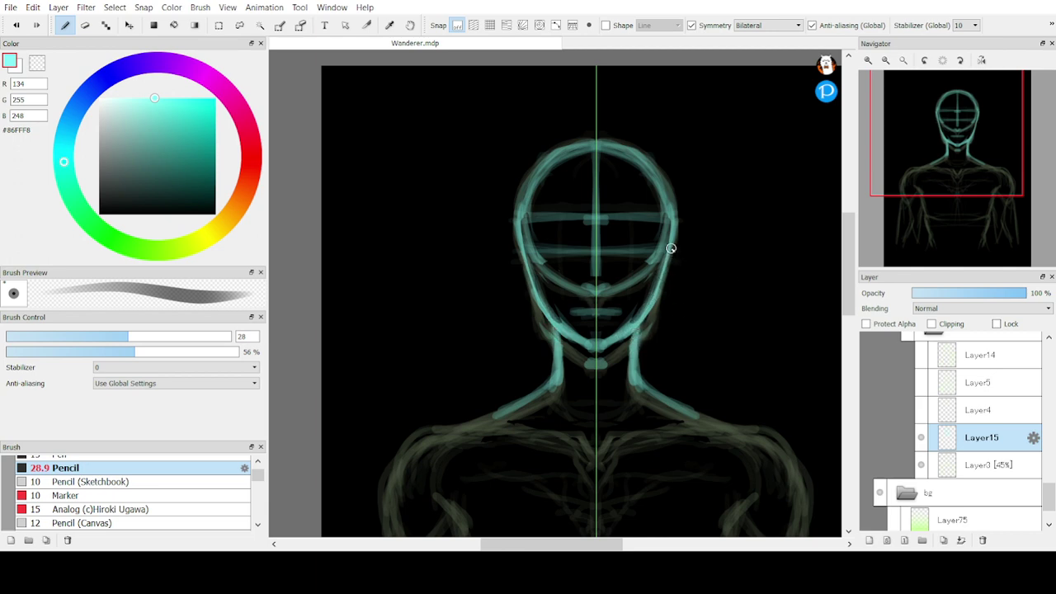
Draw the ears beside the head between eye line and nose base, and add a horizontal guideline across the forehead
mouse_move(671, 249)
left_mouse_down()
mouse_move(663, 302)
mouse_move(668, 284)
left_mouse_up()
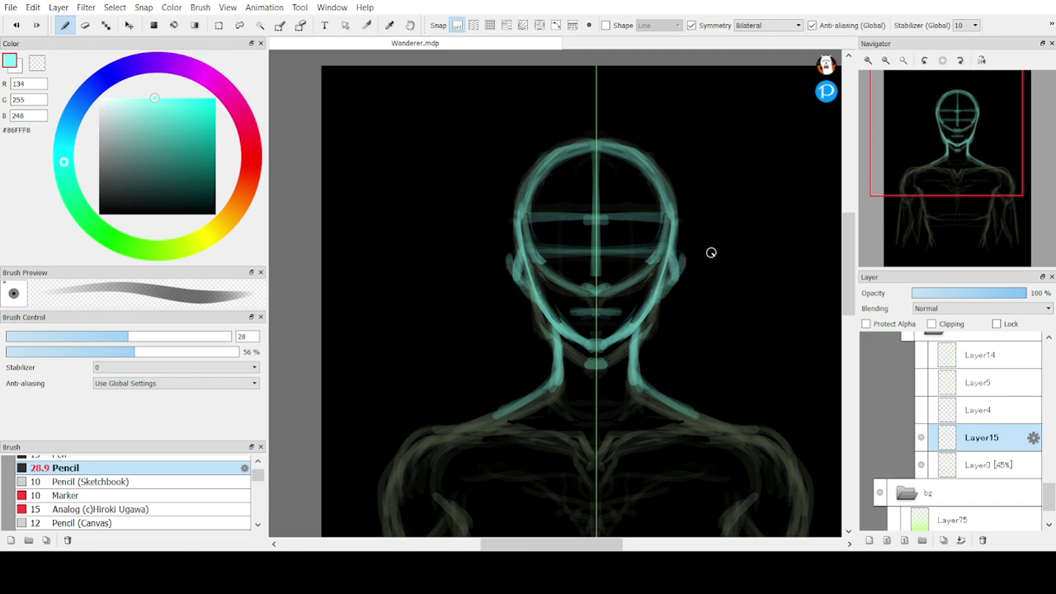
left_click_drag(935, 154, 938, 136)
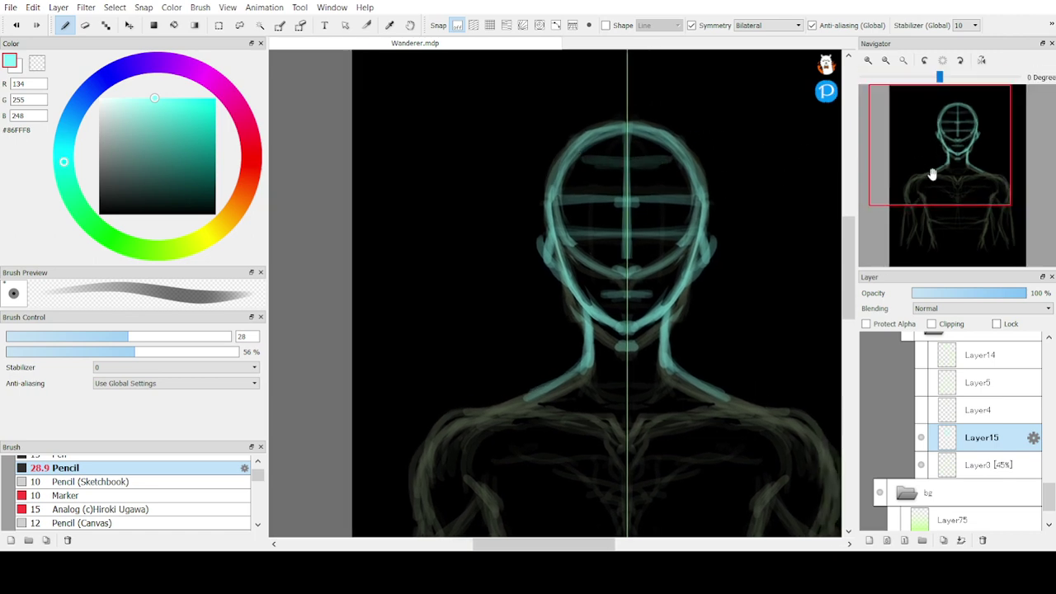
Strengthen the neck-to-shoulder slopes and draw slanted guidelines from them down to the armpits on both sides
mouse_move(932, 172)
left_mouse_down()
mouse_move(913, 165)
mouse_move(933, 188)
left_mouse_up()
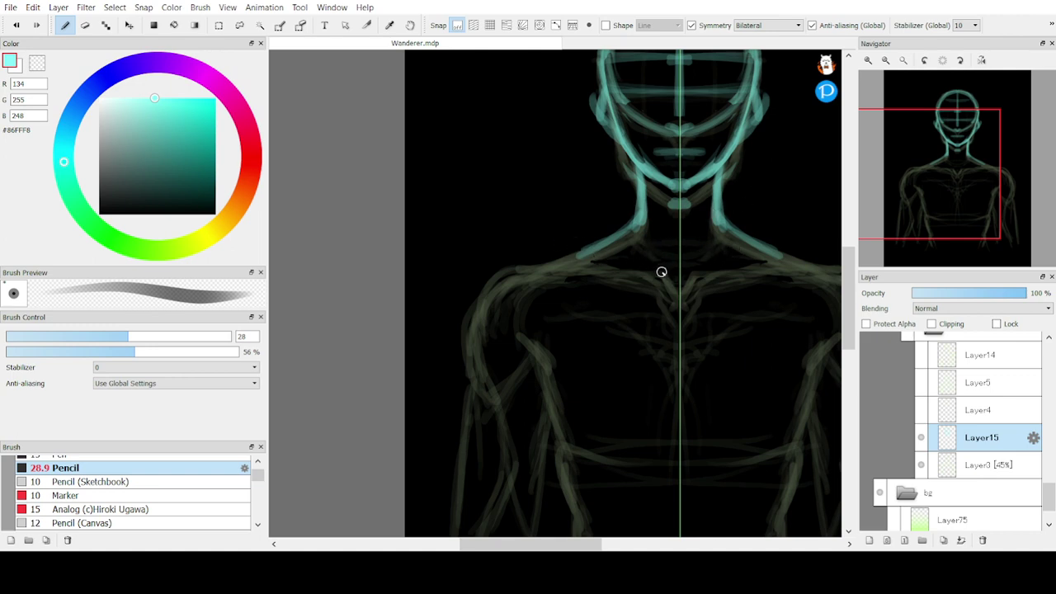
mouse_move(641, 219)
left_mouse_down()
mouse_move(567, 259)
mouse_move(568, 313)
mouse_move(545, 380)
mouse_move(586, 267)
left_mouse_up()
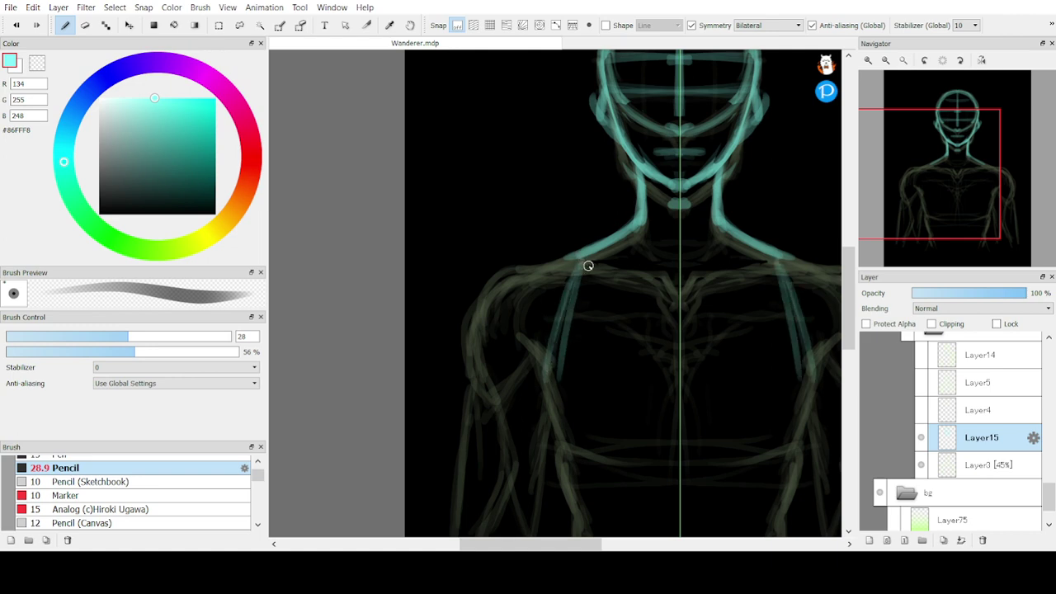
left_click(885, 60)
left_click(886, 60)
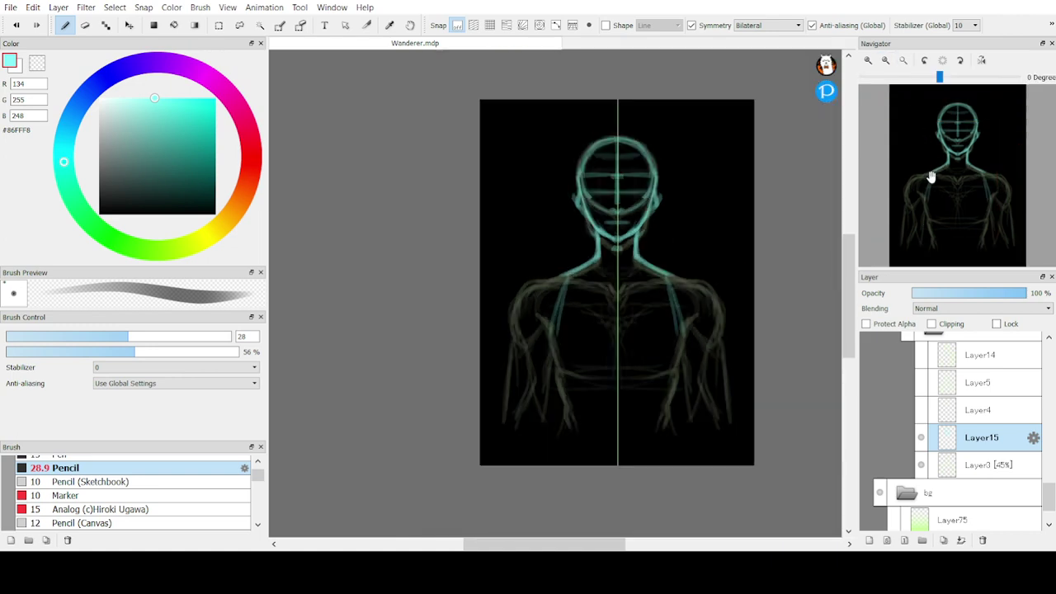
Draw both sides of the torso from the outer ends of the shoulder slopes down past the chest
left_click_drag(947, 177, 957, 184)
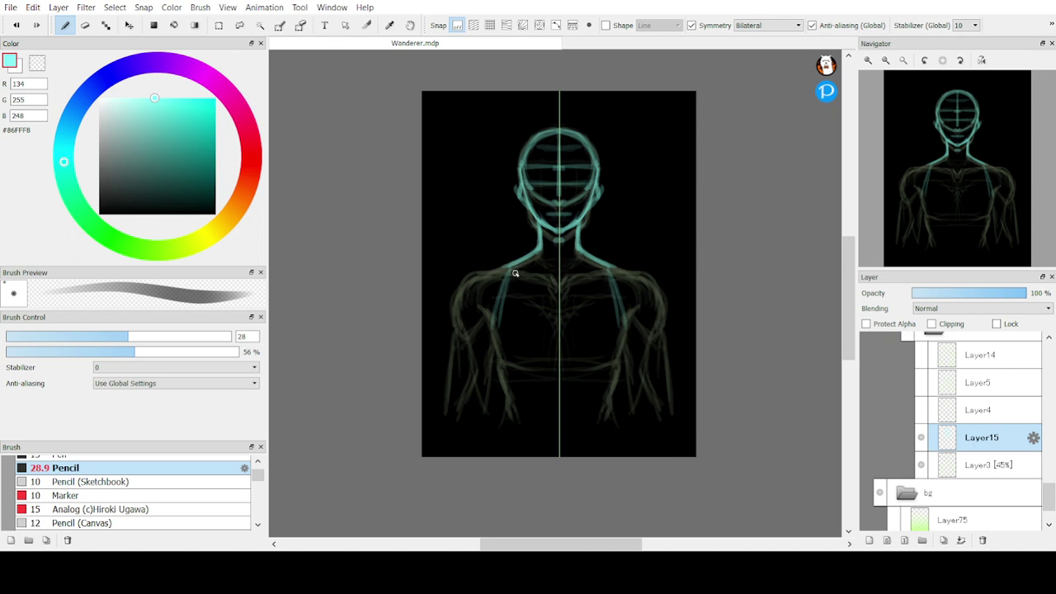
left_click(904, 60)
key("e")
key("b")
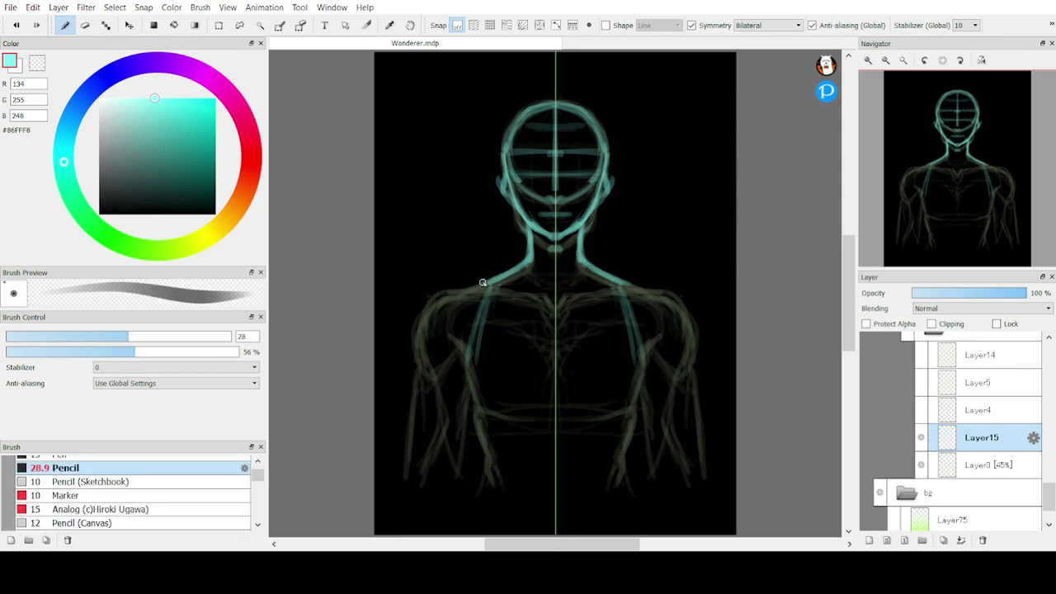
mouse_move(483, 283)
left_mouse_down()
mouse_move(473, 361)
mouse_move(486, 379)
left_mouse_up()
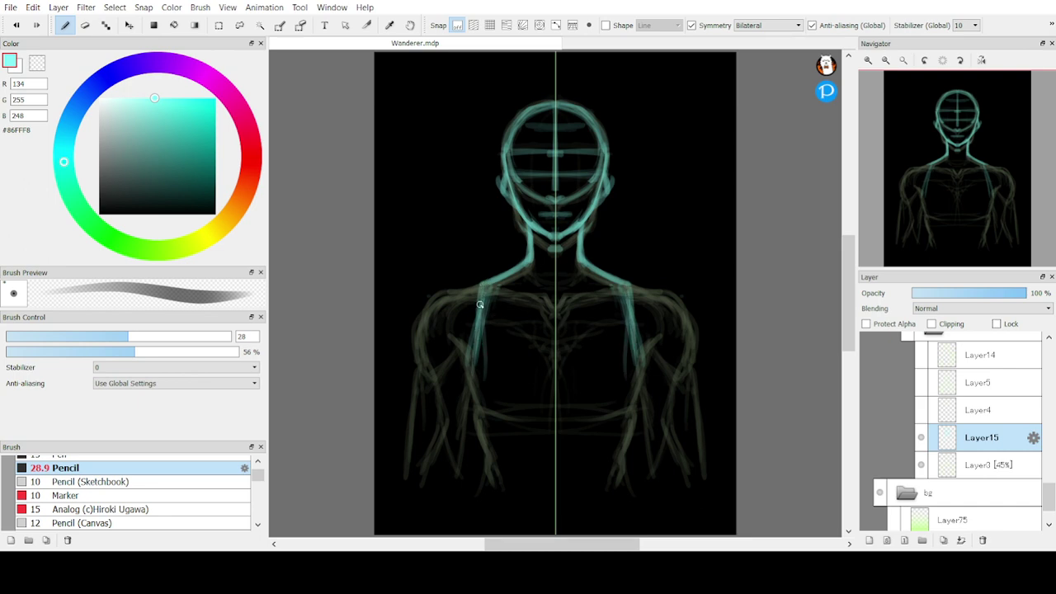
left_click_drag(479, 305, 485, 431)
left_click_drag(480, 326, 497, 493)
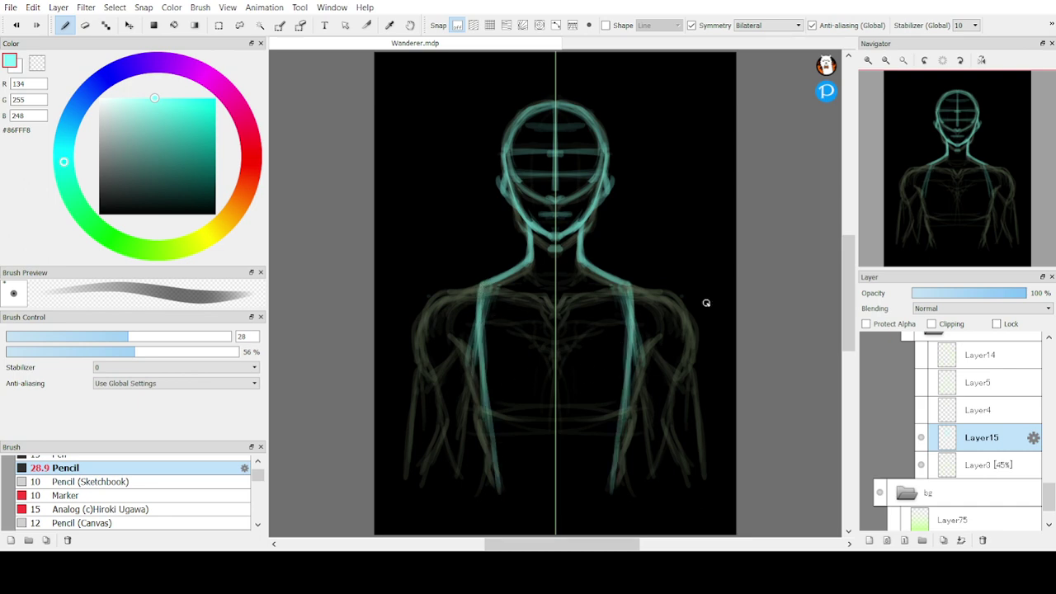
Extend the tapering torso side lines to the canvas's lower edge and thicken them
left_click_drag(487, 388, 502, 523)
left_click_drag(483, 422, 505, 535)
left_click_drag(490, 459, 501, 534)
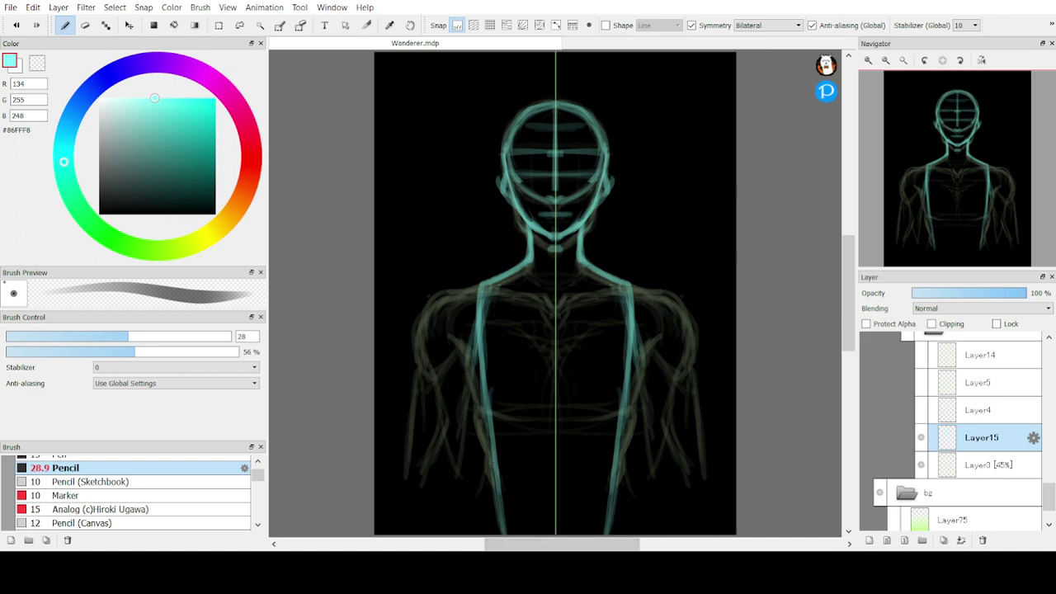
left_click_drag(477, 417, 499, 535)
left_click_drag(482, 331, 488, 516)
mouse_move(476, 393)
left_mouse_down()
mouse_move(486, 516)
mouse_move(495, 354)
left_mouse_up()
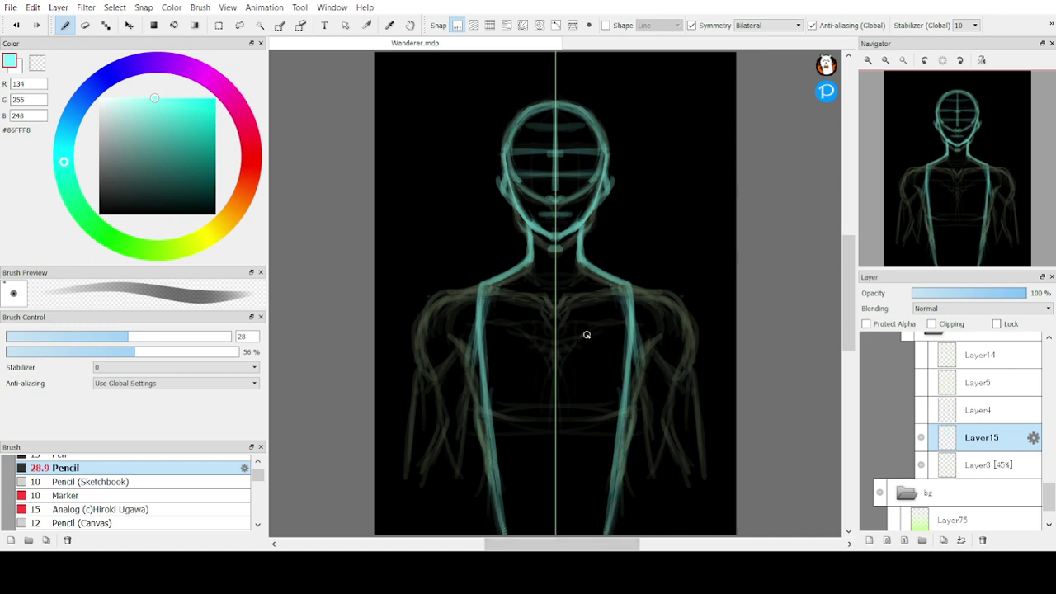
Draw a horizontal guideline across the lower chest and collarbones dipping into a V below the neck
mouse_move(608, 390)
left_mouse_down()
mouse_move(538, 389)
mouse_move(618, 388)
mouse_move(499, 397)
mouse_move(607, 390)
left_mouse_up()
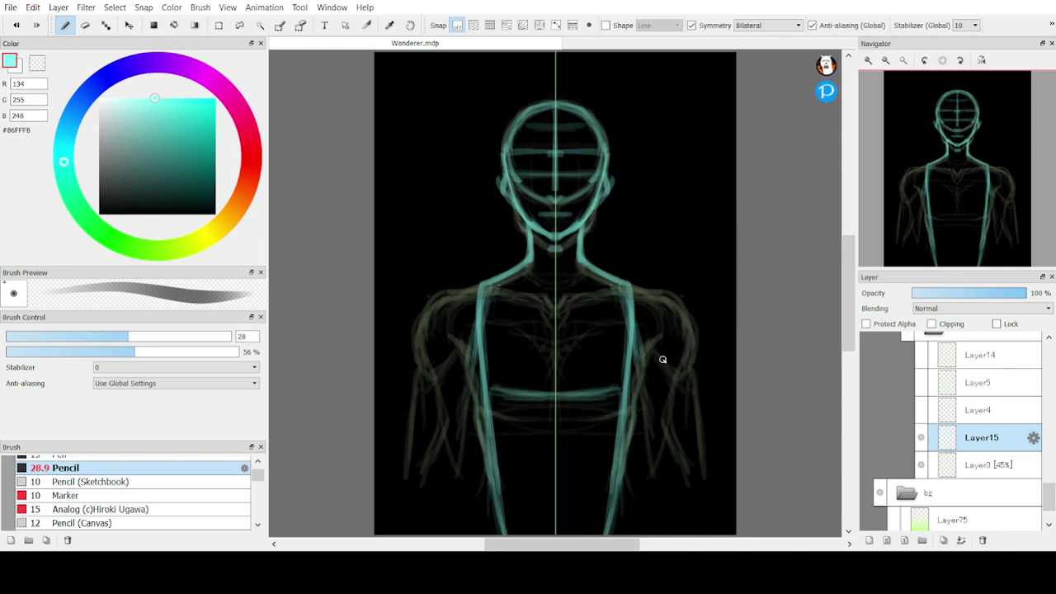
mouse_move(621, 292)
left_mouse_down()
mouse_move(636, 290)
mouse_move(588, 295)
mouse_move(562, 316)
left_mouse_up()
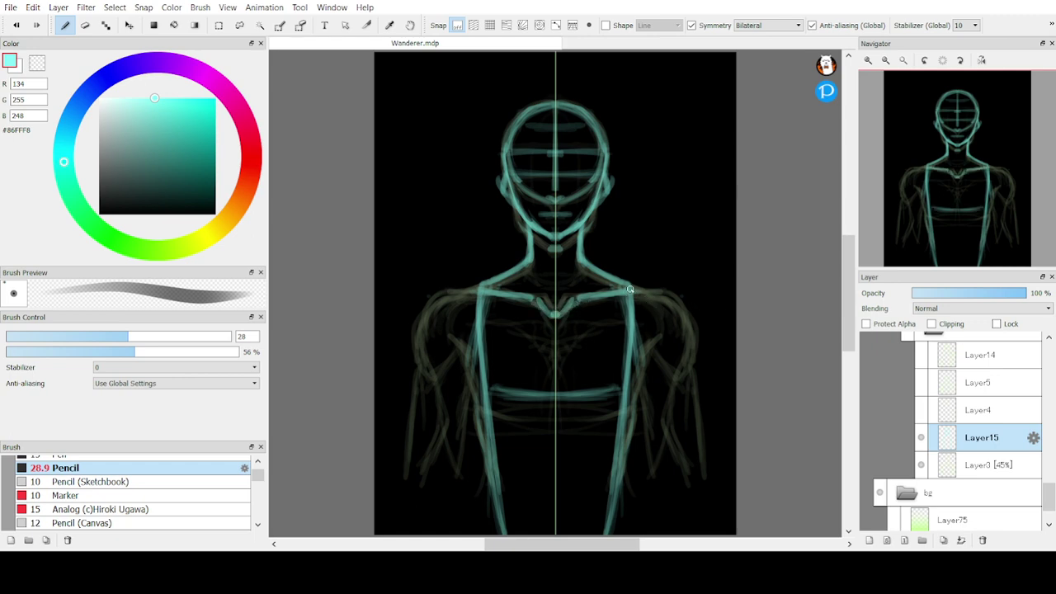
Draw rounded shoulders with outer arm lines running down, and add slanted armpit lines beside the torso
mouse_move(629, 289)
left_mouse_down()
mouse_move(680, 295)
mouse_move(677, 372)
left_mouse_up()
left_click_drag(670, 304, 686, 420)
left_click_drag(685, 371, 693, 479)
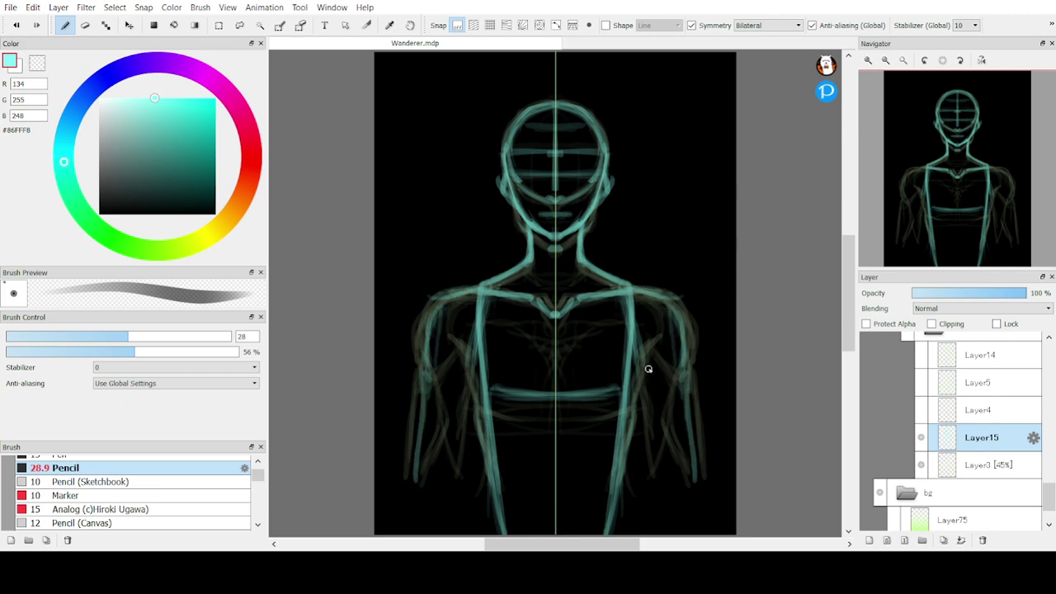
left_click_drag(651, 344, 634, 365)
left_click_drag(650, 345, 631, 375)
left_click_drag(643, 359, 620, 424)
left_click_drag(640, 357, 629, 392)
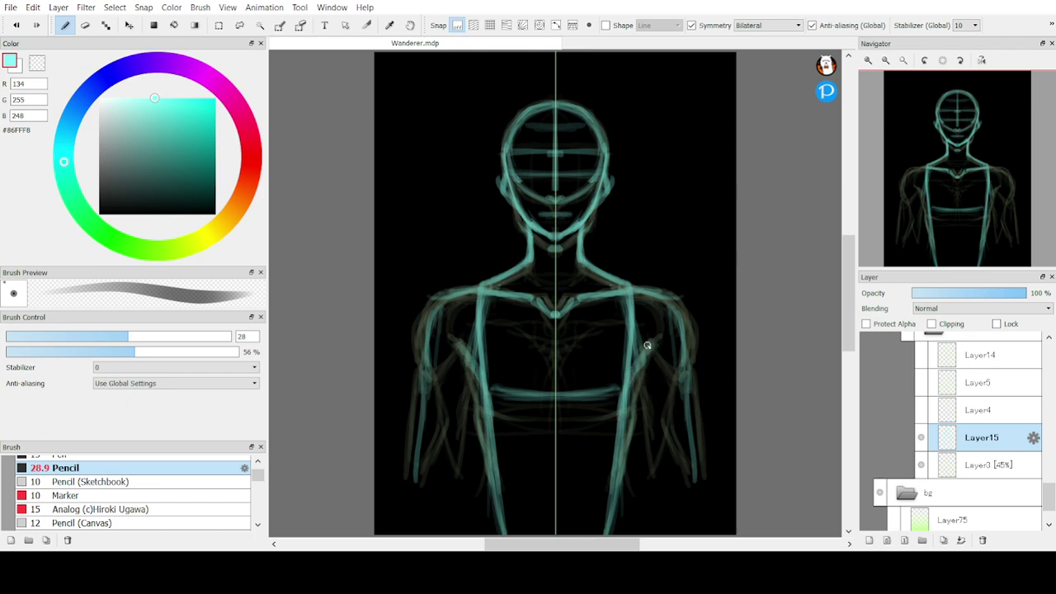
Redraw the outer arm contours slightly further inward and erase the outermost shoulder and arm lines
left_click_drag(652, 293, 669, 333)
left_click_drag(672, 334, 690, 488)
key("e")
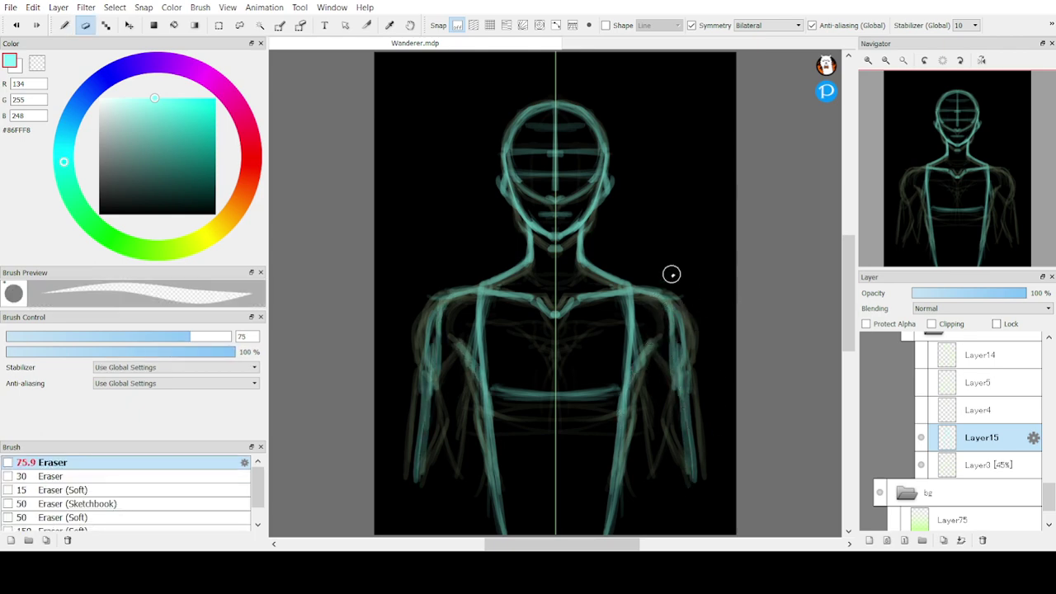
left_click_drag(676, 307, 683, 441)
left_click_drag(691, 401, 697, 492)
key("b")
left_click_drag(671, 366, 688, 487)
Draw the inner upper-arm lines and angular elbow lines connecting them to the outer arm contours
left_click_drag(640, 403, 652, 449)
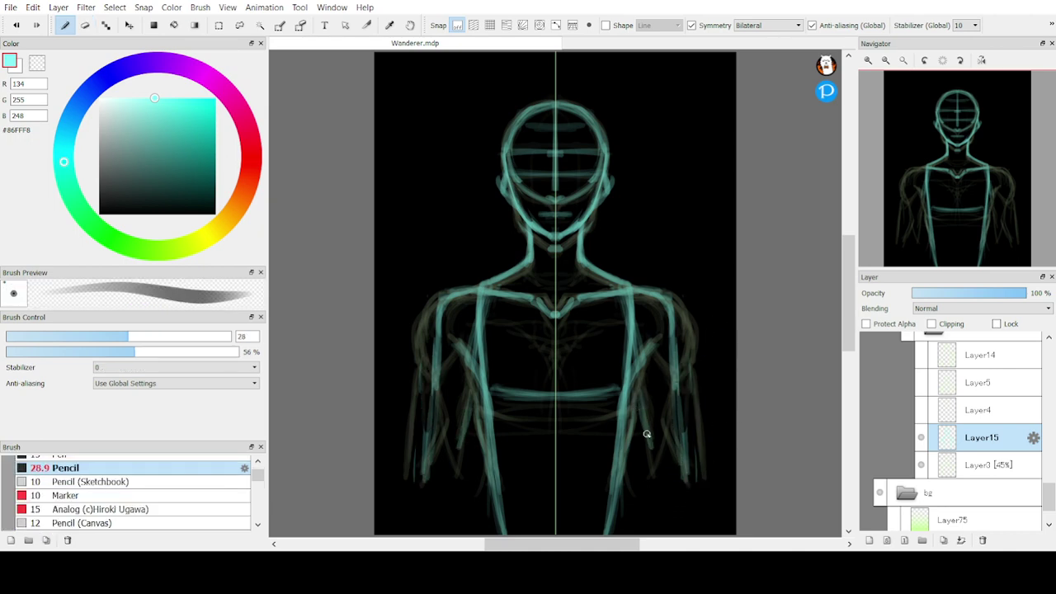
left_click_drag(641, 364, 635, 439)
mouse_move(685, 374)
left_mouse_down()
mouse_move(682, 435)
mouse_move(678, 373)
mouse_move(681, 443)
mouse_move(652, 452)
mouse_move(679, 444)
mouse_move(659, 429)
mouse_move(653, 456)
mouse_move(660, 434)
mouse_move(653, 444)
mouse_move(691, 410)
left_mouse_up()
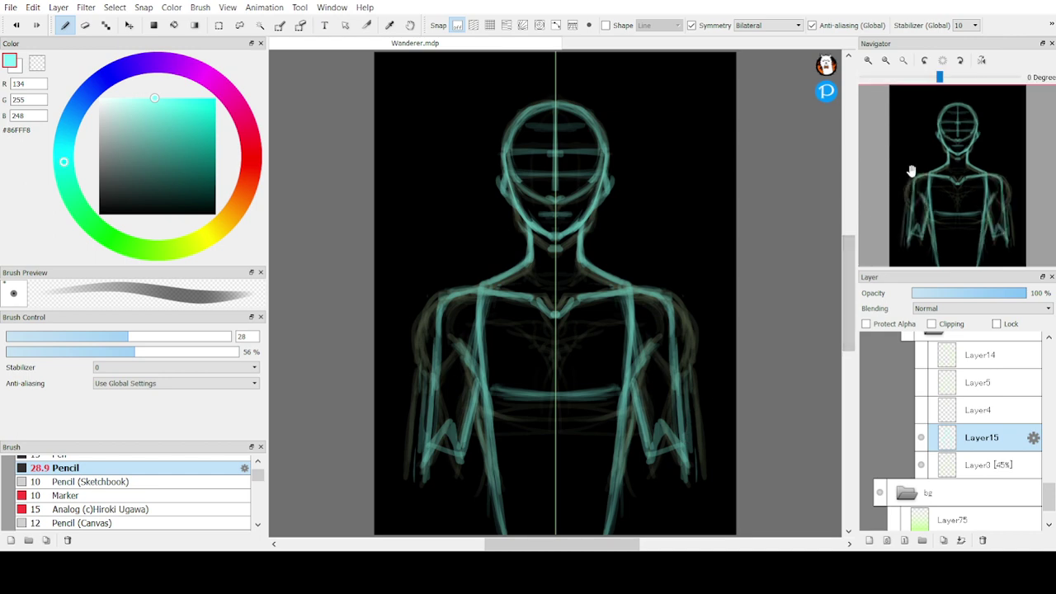
Strengthen the skull outline and refine the jaw into a cleaner chin curve, erasing the excess along its edges
left_click(885, 60)
left_click(868, 61)
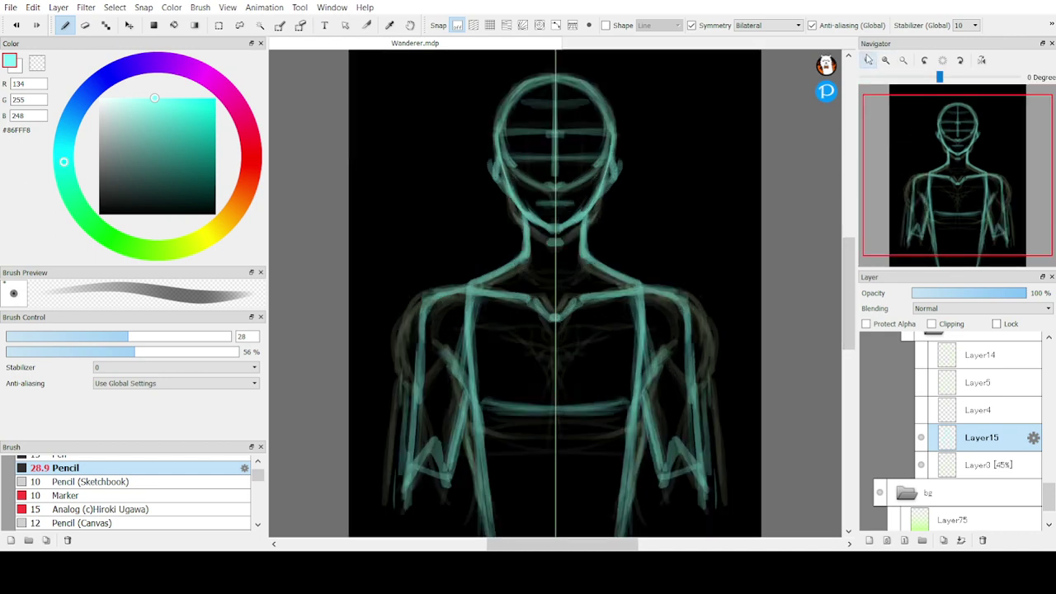
left_click(868, 60)
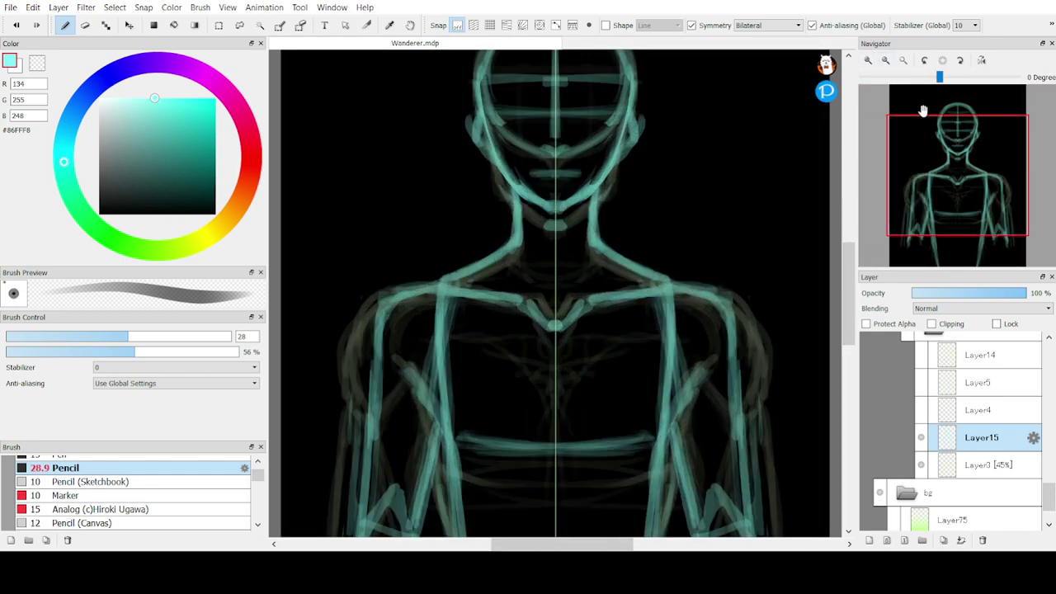
left_click_drag(943, 165, 930, 137)
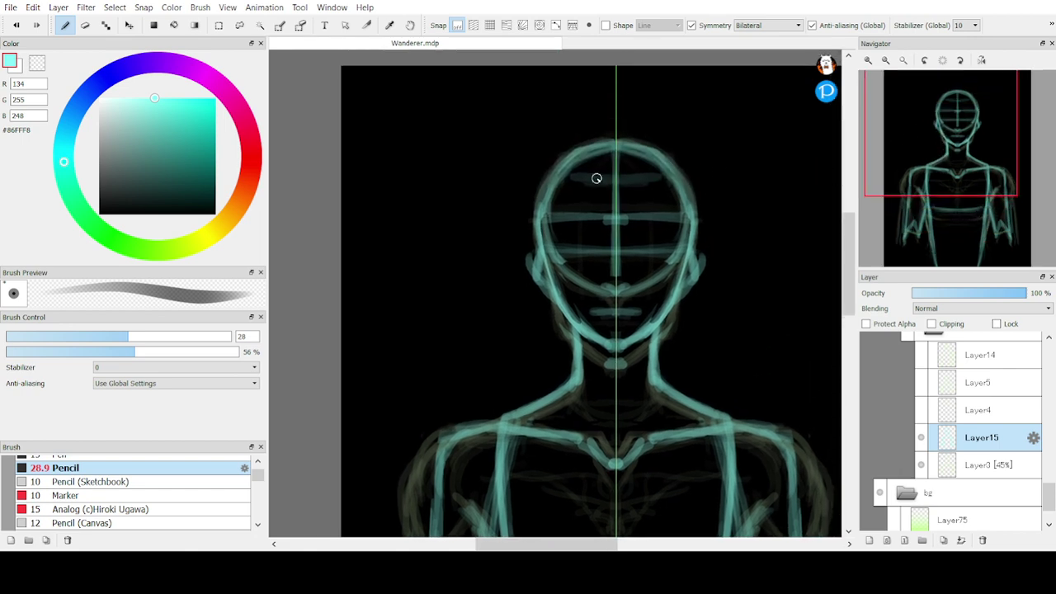
mouse_move(621, 139)
left_mouse_down()
mouse_move(541, 180)
mouse_move(576, 159)
mouse_move(545, 191)
left_mouse_up()
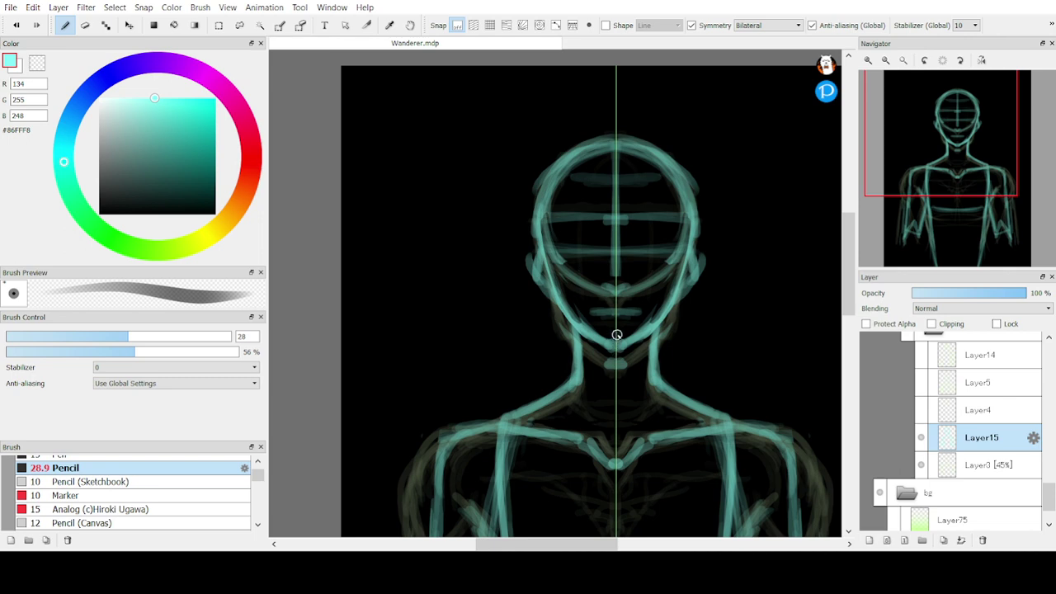
mouse_move(652, 328)
left_mouse_down()
mouse_move(618, 351)
mouse_move(629, 348)
left_mouse_up()
key("e")
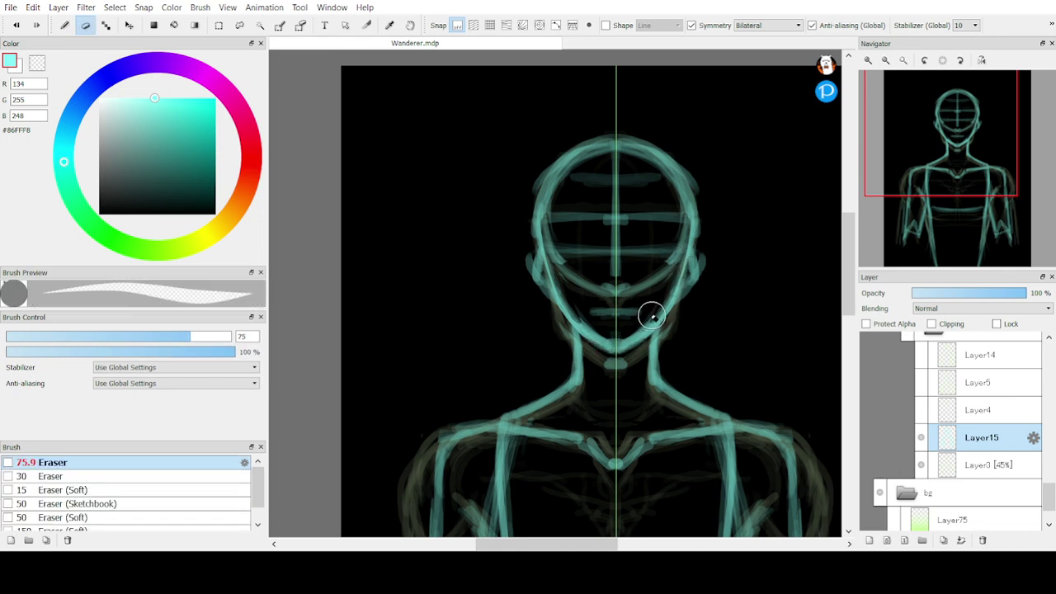
mouse_move(651, 313)
left_mouse_down()
mouse_move(619, 342)
mouse_move(685, 308)
left_mouse_up()
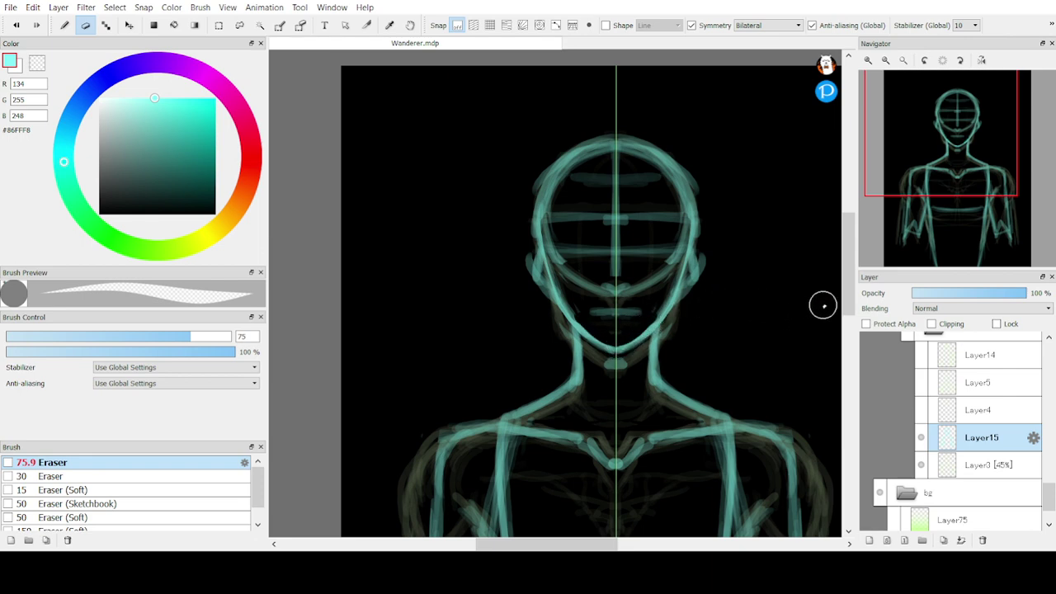
left_click_drag(933, 146, 917, 177)
left_click_drag(500, 243, 509, 359)
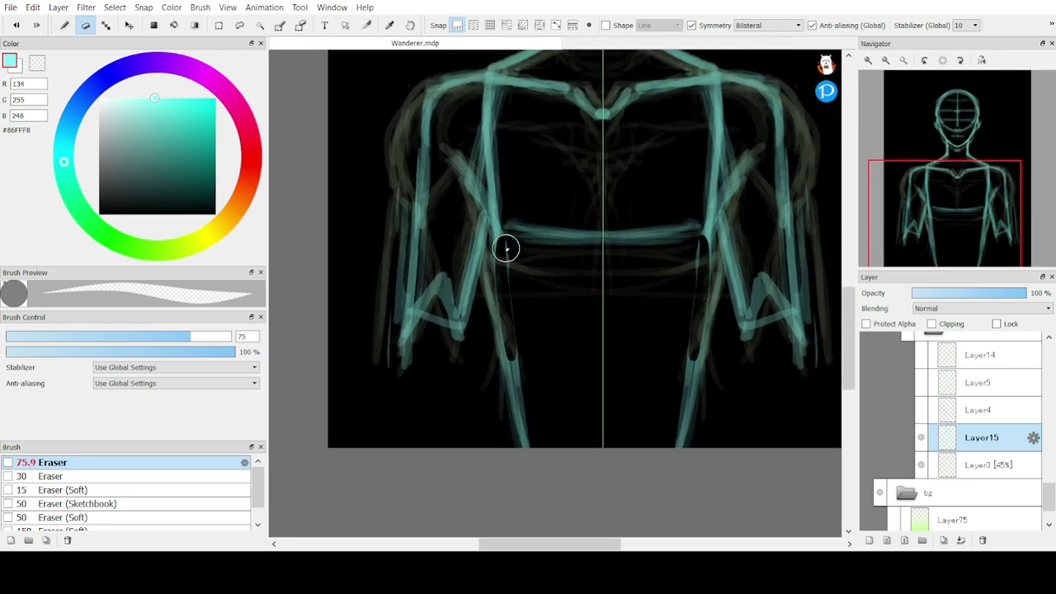
key("ctrl+z")
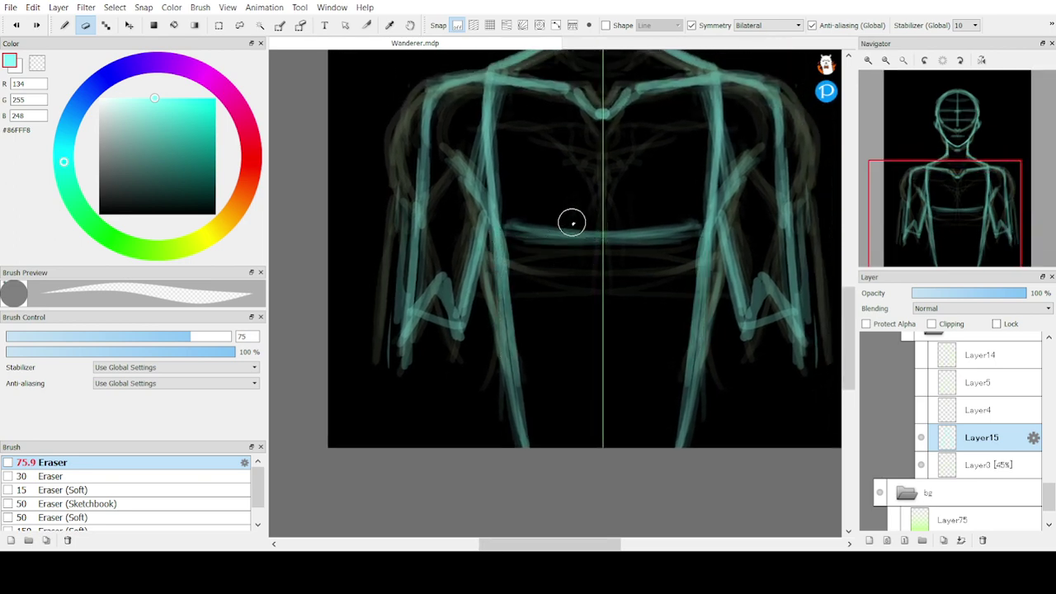
left_click_drag(410, 308, 396, 400)
key("b")
left_click_drag(401, 334, 390, 376)
left_click_drag(412, 321, 385, 422)
mouse_move(388, 367)
left_mouse_down()
mouse_move(386, 458)
mouse_move(391, 392)
left_mouse_up()
left_click_drag(405, 347, 394, 379)
left_click_drag(453, 306, 467, 392)
left_click_drag(462, 327, 455, 451)
key("ctrl+z")
key("ctrl+z")
key("ctrl+z")
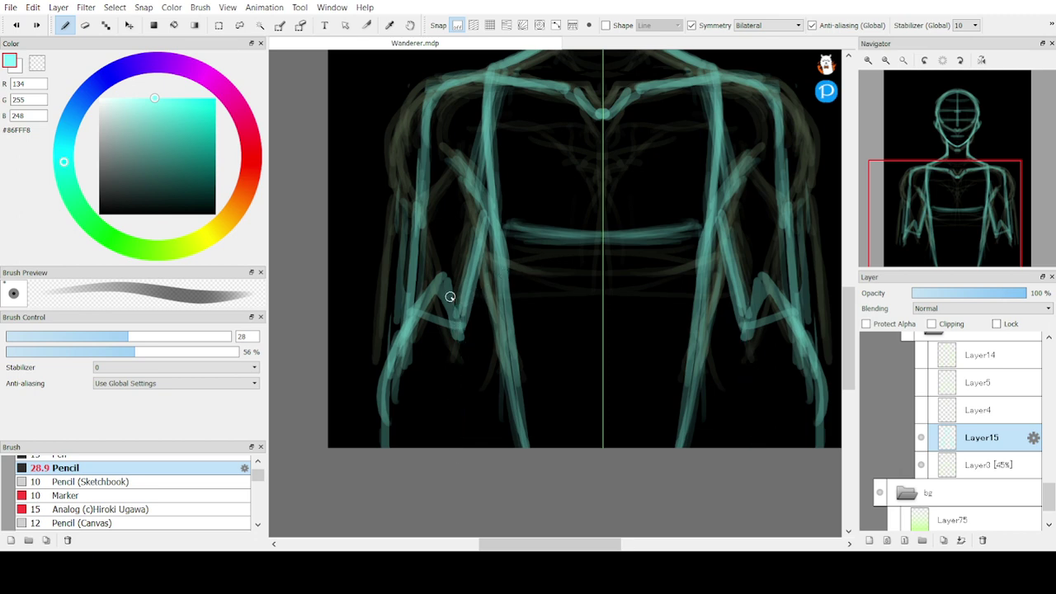
key("ctrl+z")
key("ctrl+z")
key("ctrl+z")
key("ctrl+z")
key("ctrl+z")
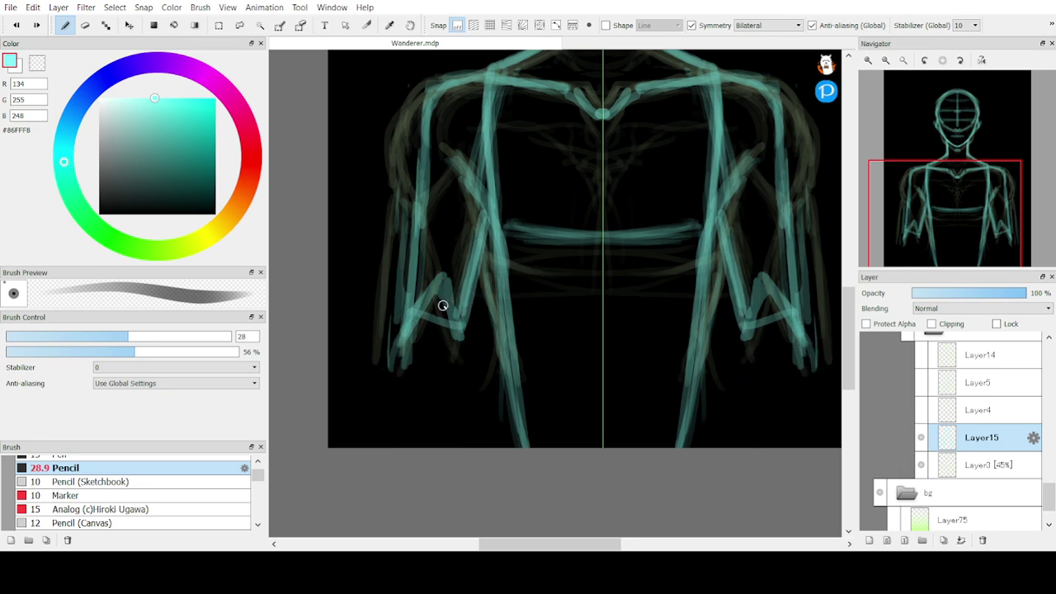
Draw the inner and outer forearm contours from the elbows down to the canvas's lower edge on both sides
left_click_drag(457, 305, 467, 449)
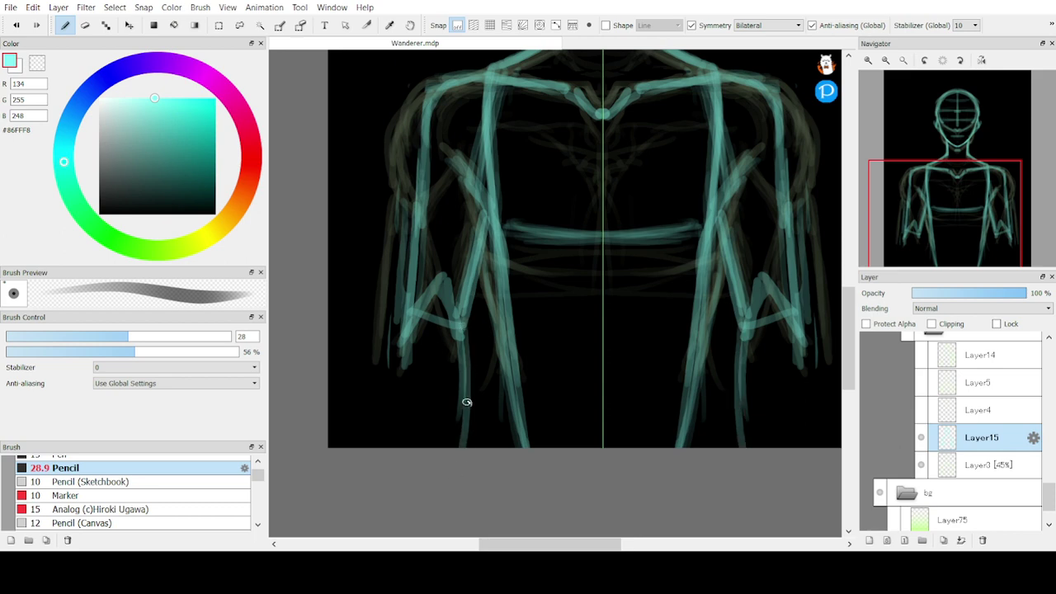
left_click_drag(459, 338, 454, 448)
left_click_drag(413, 319, 387, 474)
left_click_drag(405, 339, 386, 452)
mouse_move(462, 307)
left_mouse_down()
mouse_move(453, 401)
mouse_move(464, 374)
mouse_move(444, 449)
left_mouse_up()
left_click_drag(469, 360, 441, 471)
left_click_drag(465, 313, 459, 449)
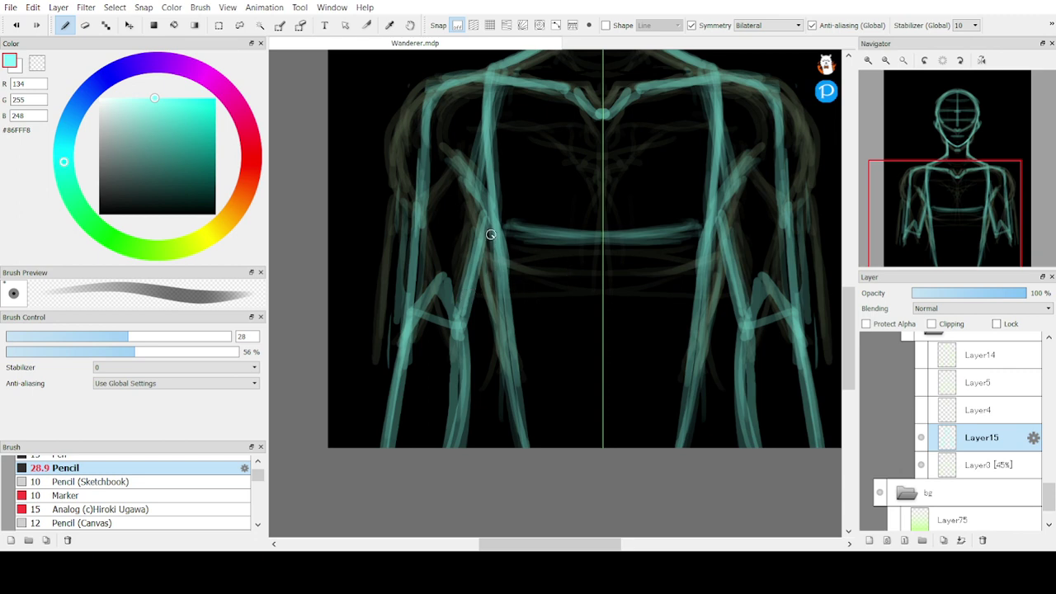
Reinforce the waist sides, draw a curved lower-belly line between them, and add a short center mark below it
left_click_drag(491, 235, 513, 361)
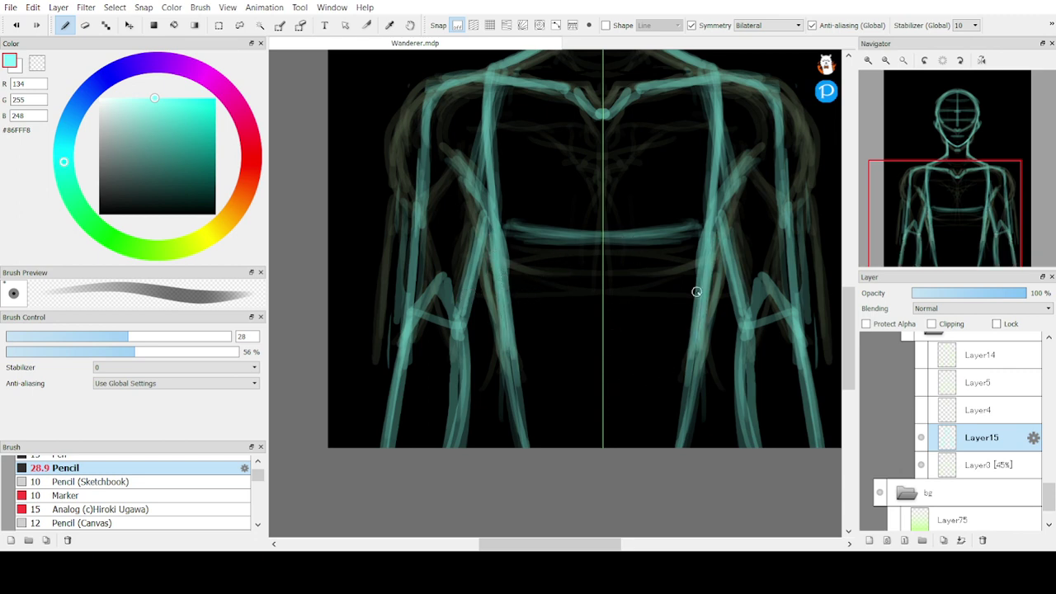
mouse_move(696, 291)
left_mouse_down()
mouse_move(698, 278)
mouse_move(686, 335)
mouse_move(655, 360)
mouse_move(684, 352)
mouse_move(561, 378)
left_mouse_up()
left_click_drag(658, 354, 554, 361)
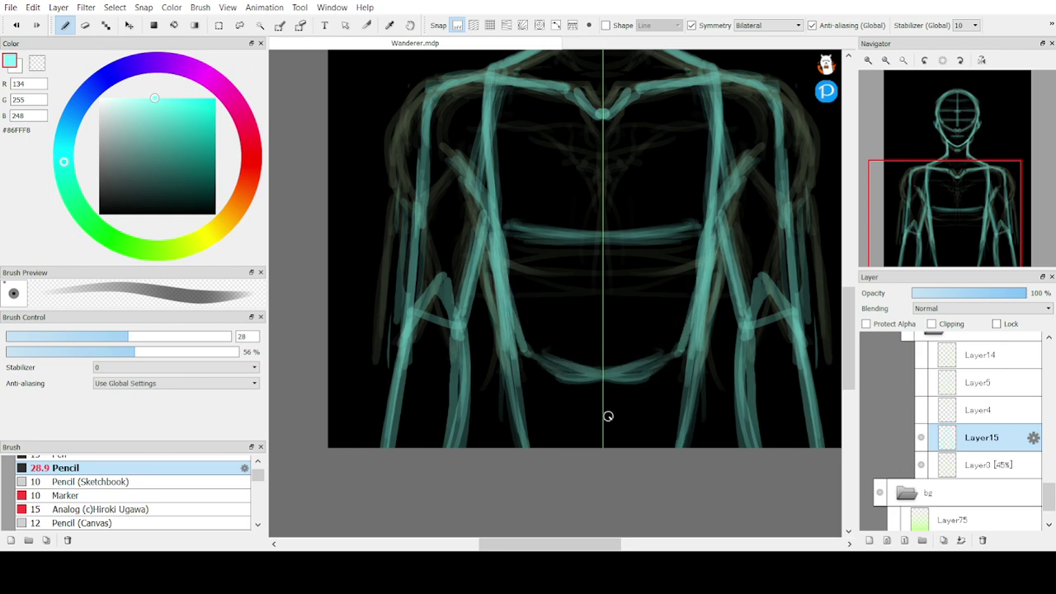
left_click_drag(600, 408, 601, 448)
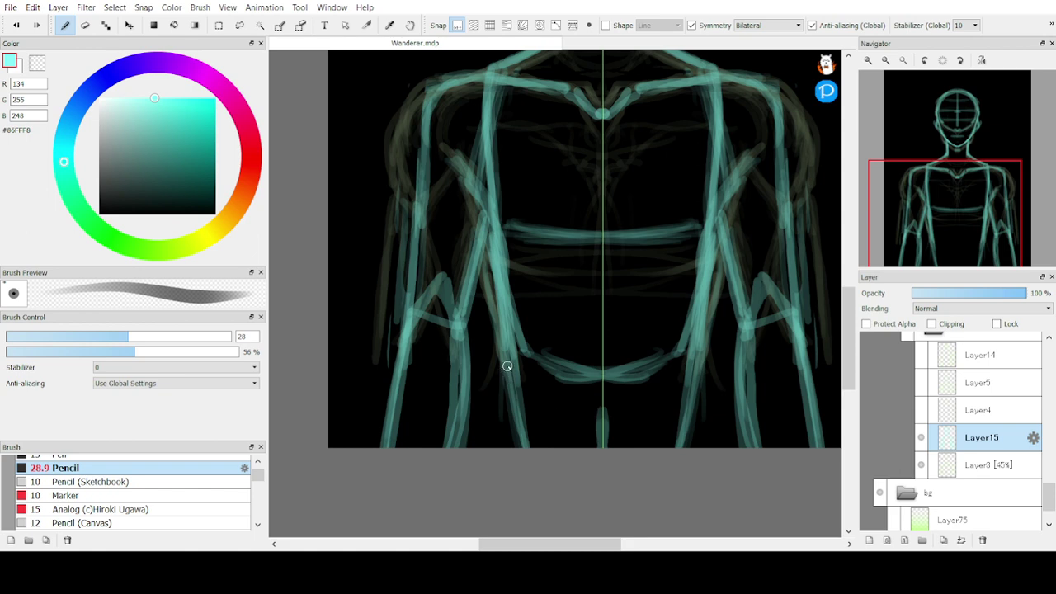
Build up the waist and hip contours, then erase the excess outside the waist to define where the hips begin
mouse_move(507, 322)
left_mouse_down()
mouse_move(503, 353)
mouse_move(528, 452)
left_mouse_up()
left_click_drag(520, 408, 498, 351)
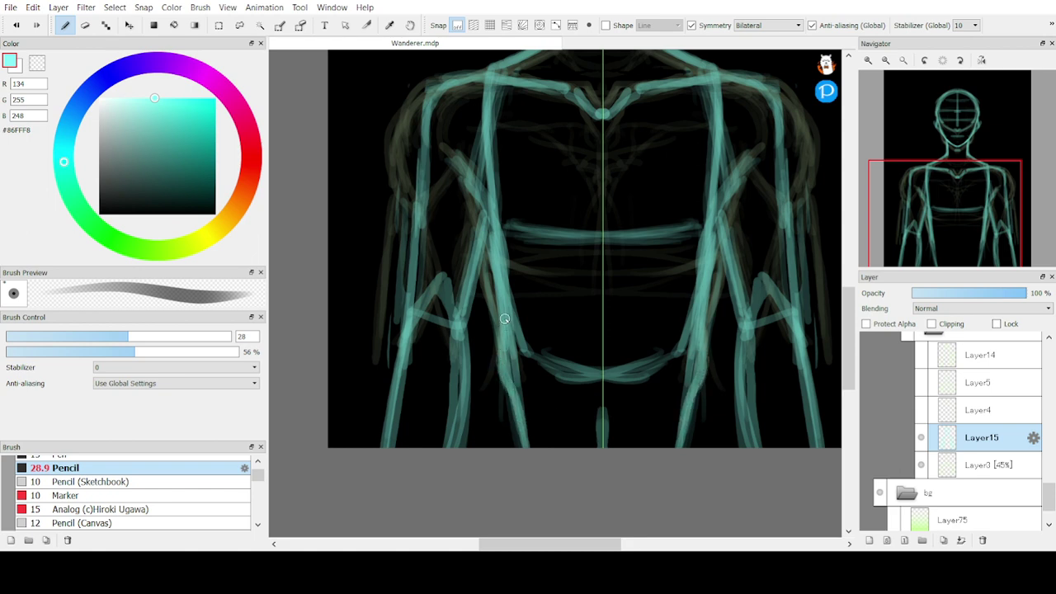
mouse_move(501, 254)
left_mouse_down()
mouse_move(515, 321)
mouse_move(495, 388)
left_mouse_up()
left_click_drag(508, 338, 520, 437)
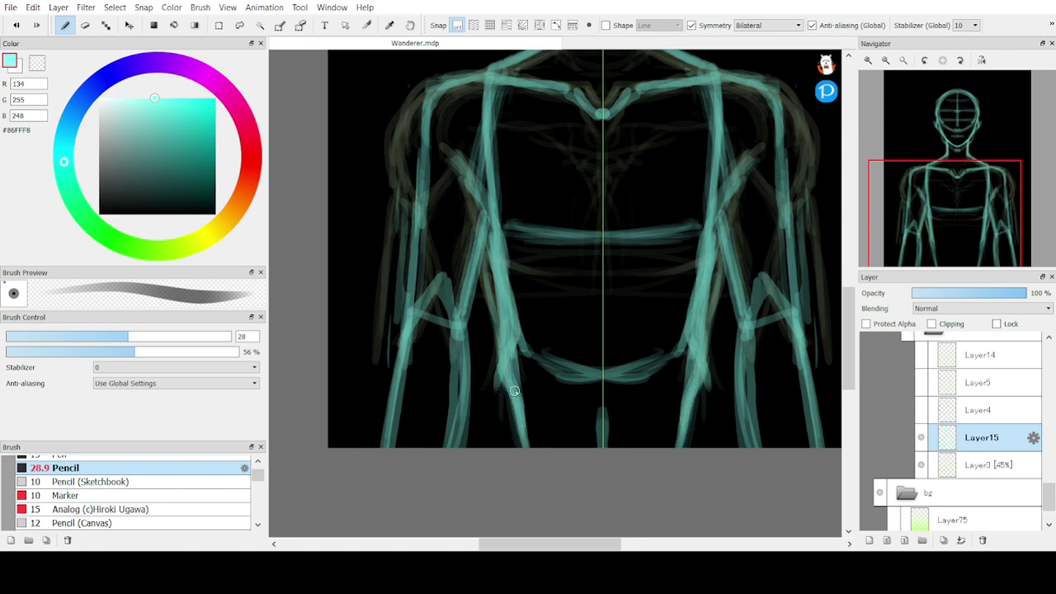
mouse_move(498, 228)
left_mouse_down()
mouse_move(513, 321)
mouse_move(528, 345)
left_mouse_up()
key("e")
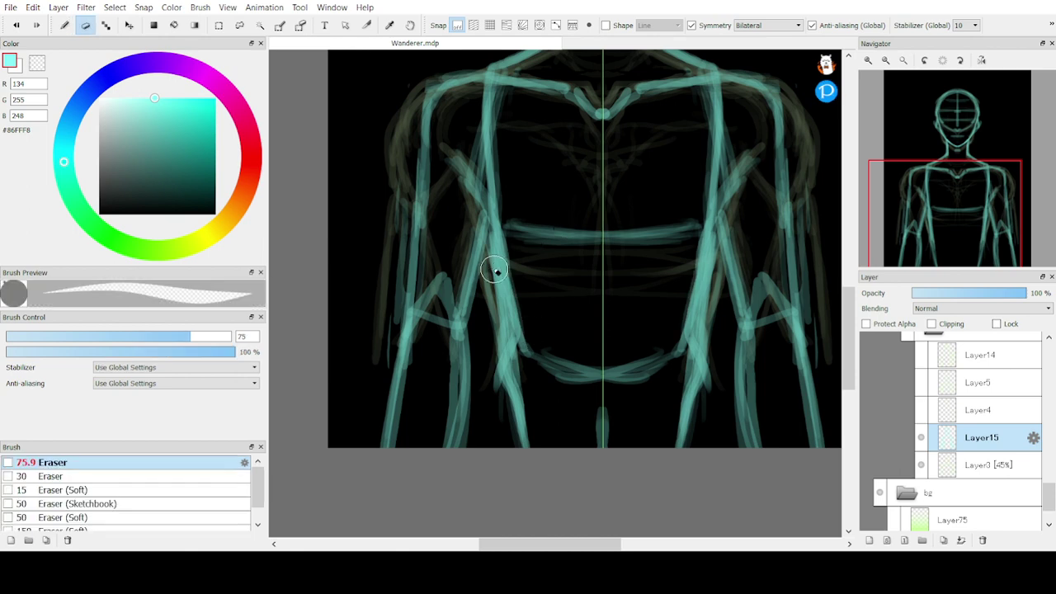
mouse_move(485, 249)
left_mouse_down()
mouse_move(504, 340)
mouse_move(493, 377)
mouse_move(506, 334)
mouse_move(492, 323)
mouse_move(483, 377)
left_mouse_up()
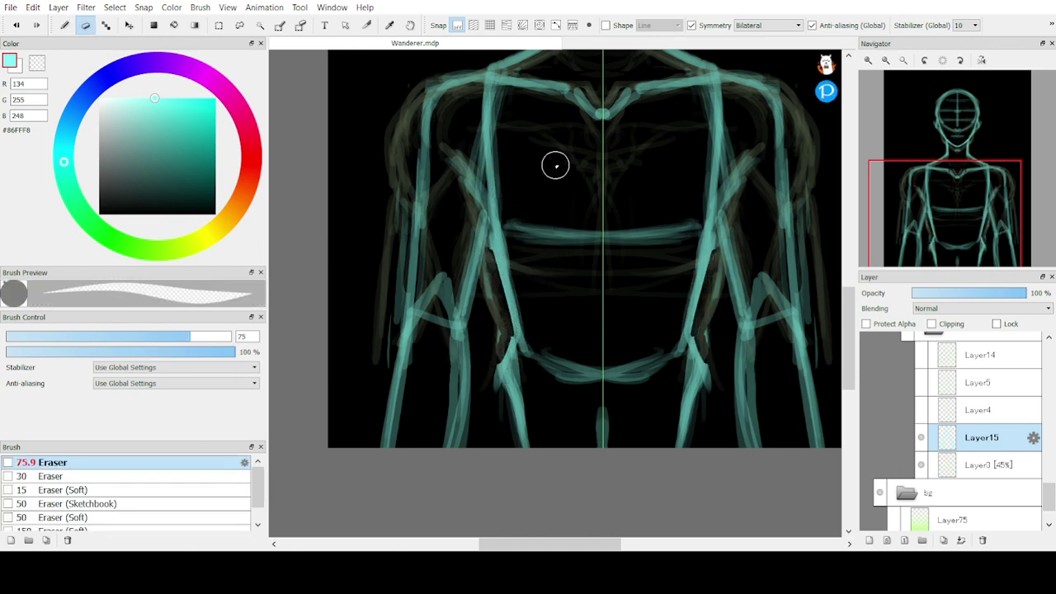
Sketch the chest muscle lines curving toward the sternum and a center line down the abdomen
key("b")
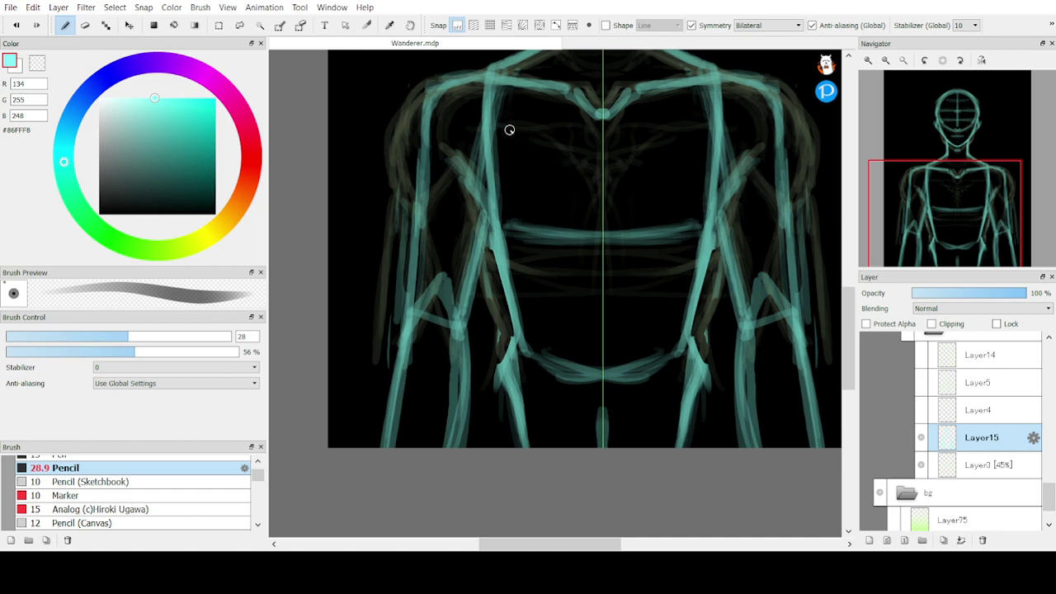
mouse_move(495, 127)
left_mouse_down()
mouse_move(561, 147)
mouse_move(500, 134)
mouse_move(569, 153)
mouse_move(602, 195)
left_mouse_up()
mouse_move(581, 159)
left_mouse_down()
mouse_move(599, 179)
mouse_move(573, 143)
mouse_move(588, 134)
mouse_move(594, 157)
mouse_move(595, 130)
mouse_move(592, 227)
mouse_move(590, 126)
mouse_move(498, 186)
left_mouse_up()
mouse_move(474, 108)
left_mouse_down()
mouse_move(581, 146)
mouse_move(593, 219)
mouse_move(561, 223)
mouse_move(486, 192)
mouse_move(550, 249)
left_mouse_up()
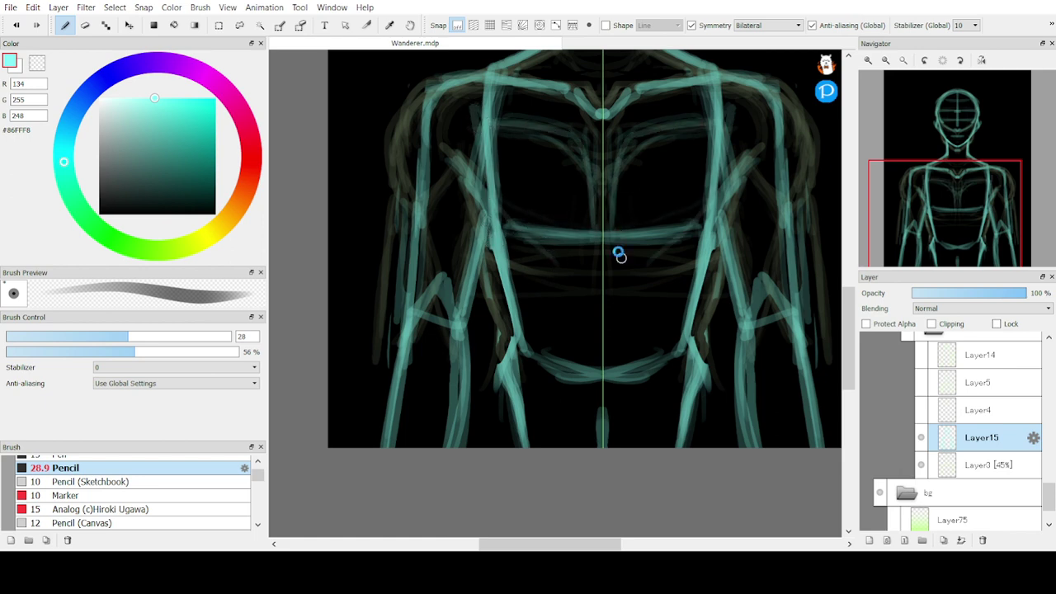
left_click_drag(601, 235, 600, 363)
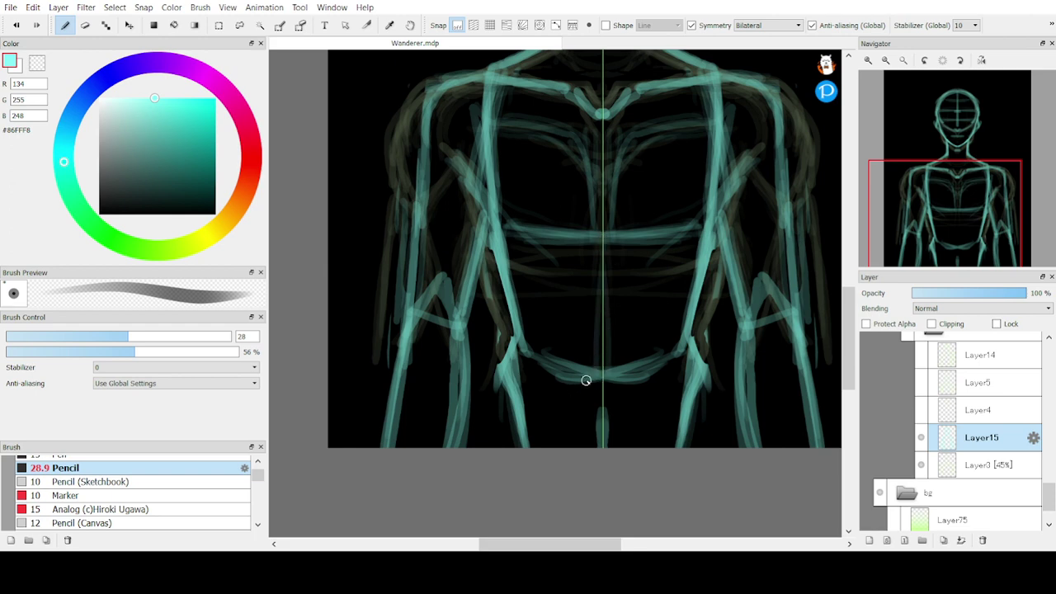
Reinforce the lower-belly curve and the hip contours, then erase the excess strokes along the inner side of the hips
mouse_move(659, 347)
left_mouse_down()
mouse_move(630, 367)
mouse_move(552, 364)
left_mouse_up()
mouse_move(518, 330)
left_mouse_down()
mouse_move(499, 365)
mouse_move(508, 392)
mouse_move(507, 343)
mouse_move(512, 399)
left_mouse_up()
key("e")
left_click_drag(523, 360, 513, 417)
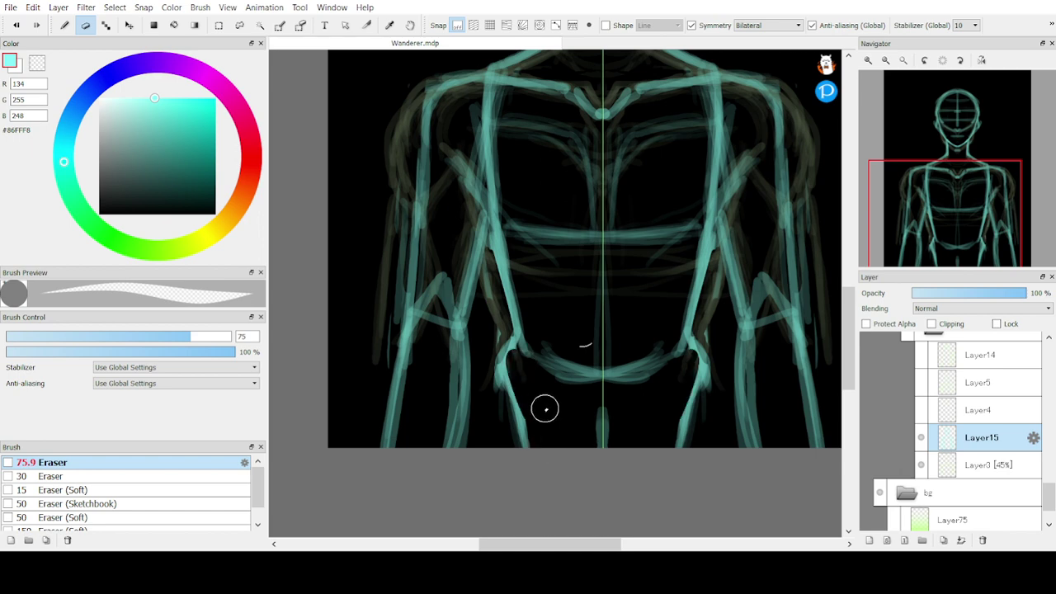
Draw inner and outer thigh lines from the hips to the canvas's lower edge, undo the last strokes and redraw the outer line
key("b")
left_click_drag(501, 376, 533, 448)
left_click_drag(523, 404, 536, 447)
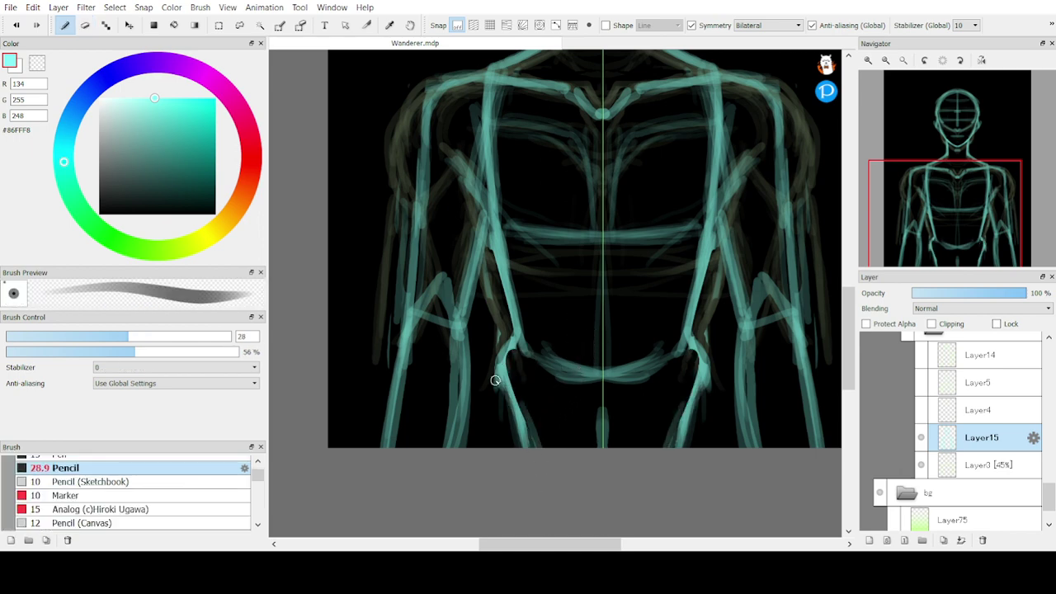
left_click_drag(497, 379, 491, 449)
left_click_drag(502, 377, 486, 451)
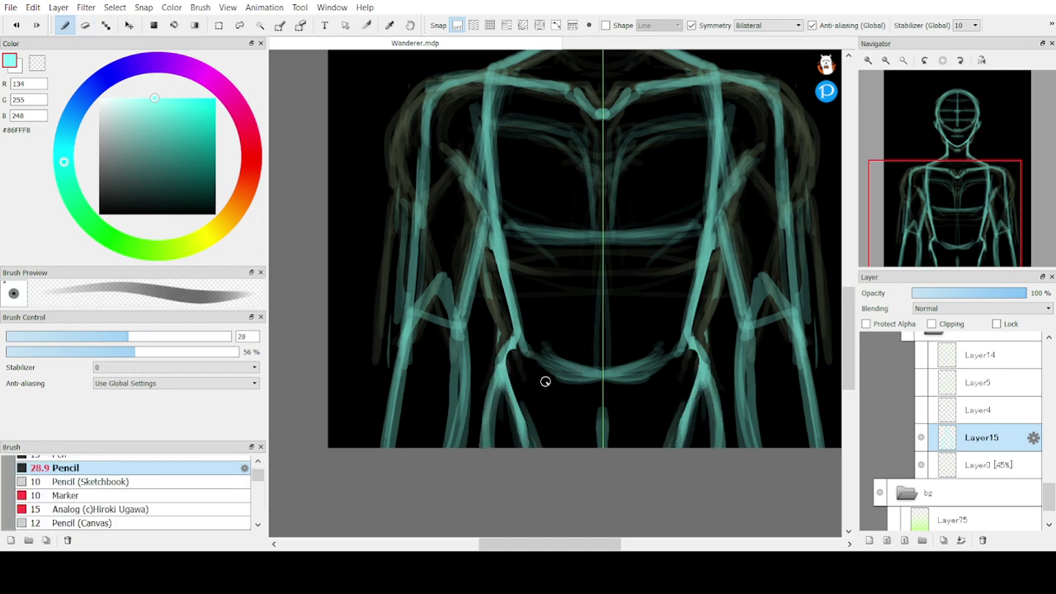
key("ctrl+z")
key("ctrl+z")
key("ctrl+z")
left_click_drag(501, 382, 492, 450)
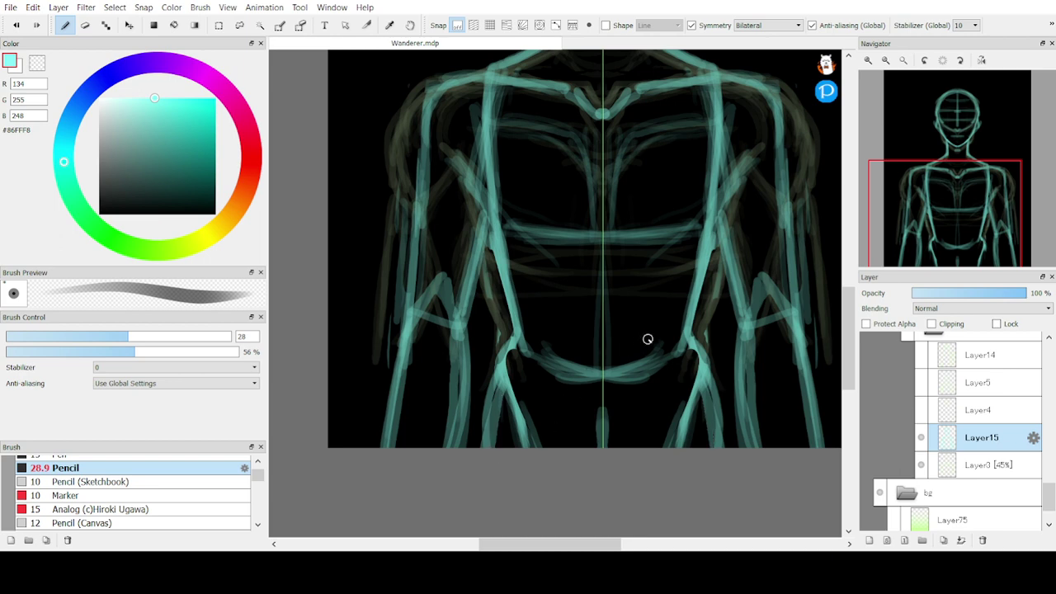
Erase the hip and thigh lines below the waist on both sides
key("e")
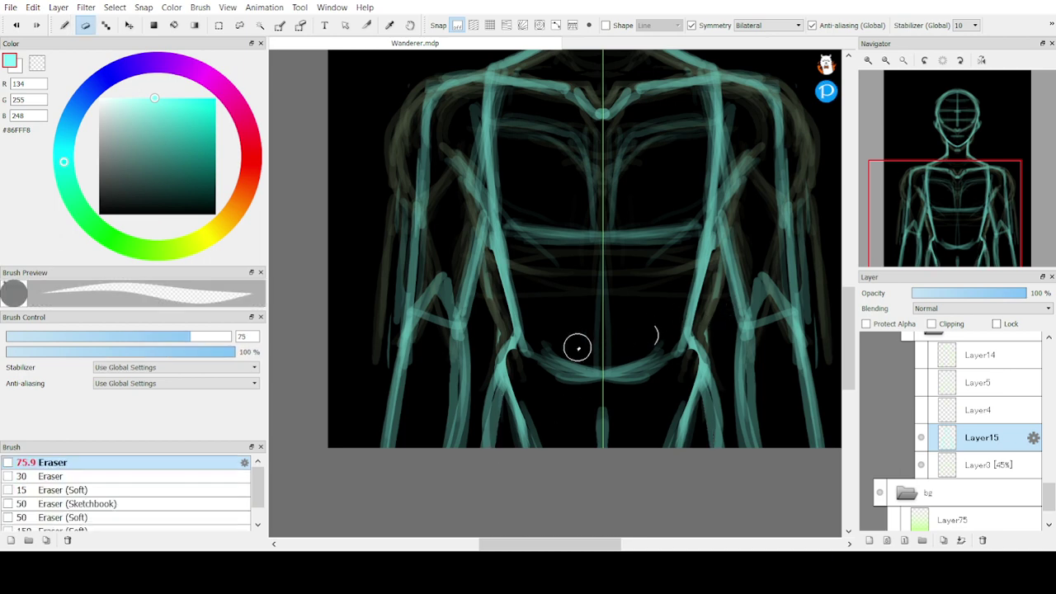
mouse_move(509, 371)
left_mouse_down()
mouse_move(498, 377)
mouse_move(500, 349)
mouse_move(500, 396)
mouse_move(532, 458)
left_mouse_up()
key("b")
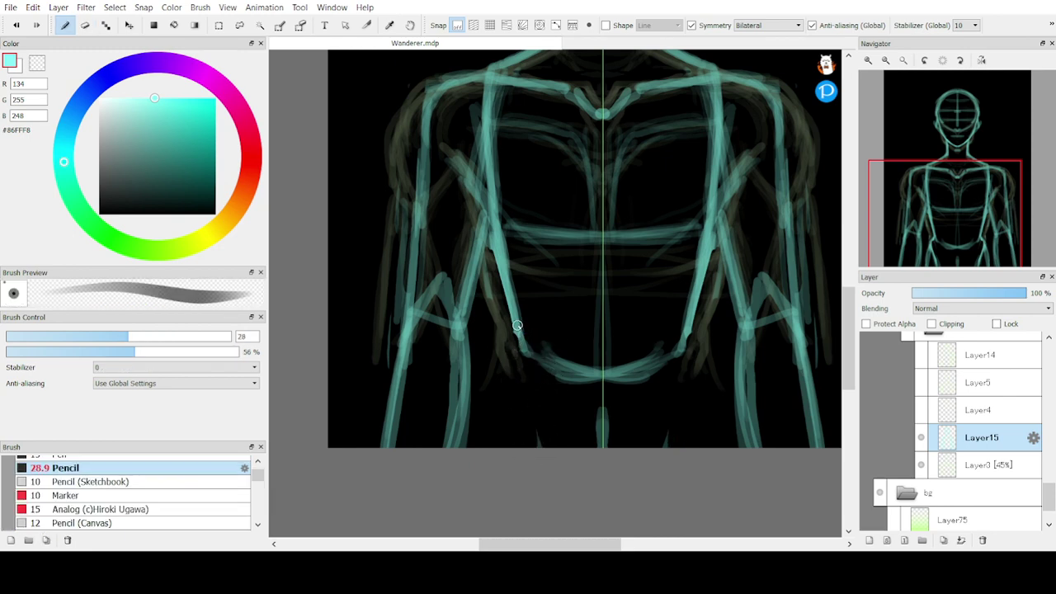
Redraw the waist sides running straight down into the thighs and add outer hip lines branching off below the waist
mouse_move(517, 325)
left_mouse_down()
mouse_move(528, 449)
mouse_move(540, 462)
left_mouse_up()
left_click_drag(519, 330, 540, 449)
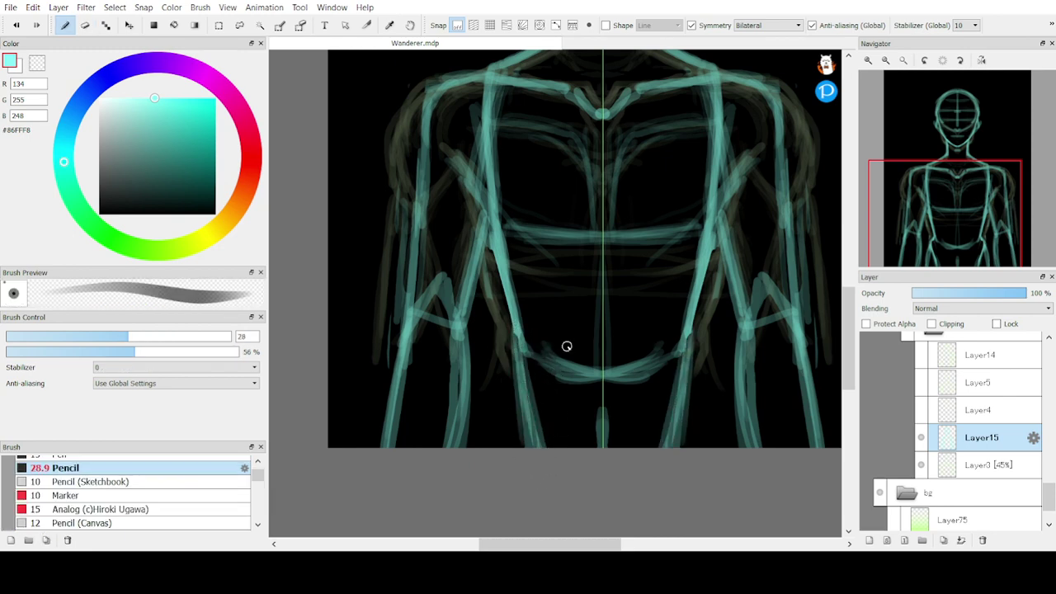
mouse_move(514, 328)
left_mouse_down()
mouse_move(504, 365)
mouse_move(528, 460)
left_mouse_up()
mouse_move(505, 356)
left_mouse_down()
mouse_move(528, 459)
mouse_move(519, 439)
mouse_move(494, 449)
left_mouse_up()
left_click_drag(501, 393, 498, 420)
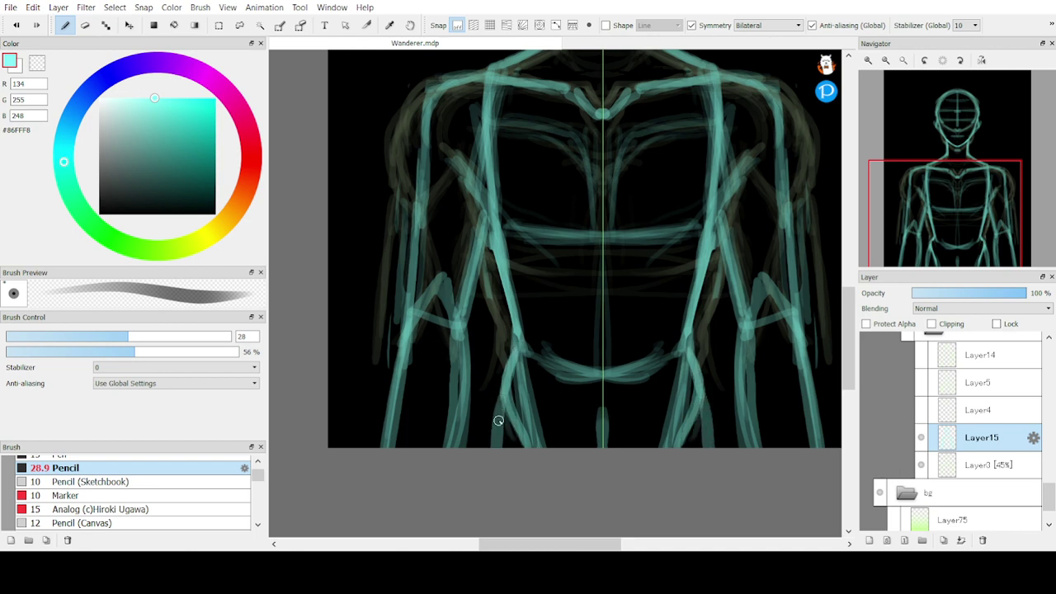
Reinforce the neck, shoulder and outer arm contours, then erase part of the elbow construction lines
left_click(903, 60)
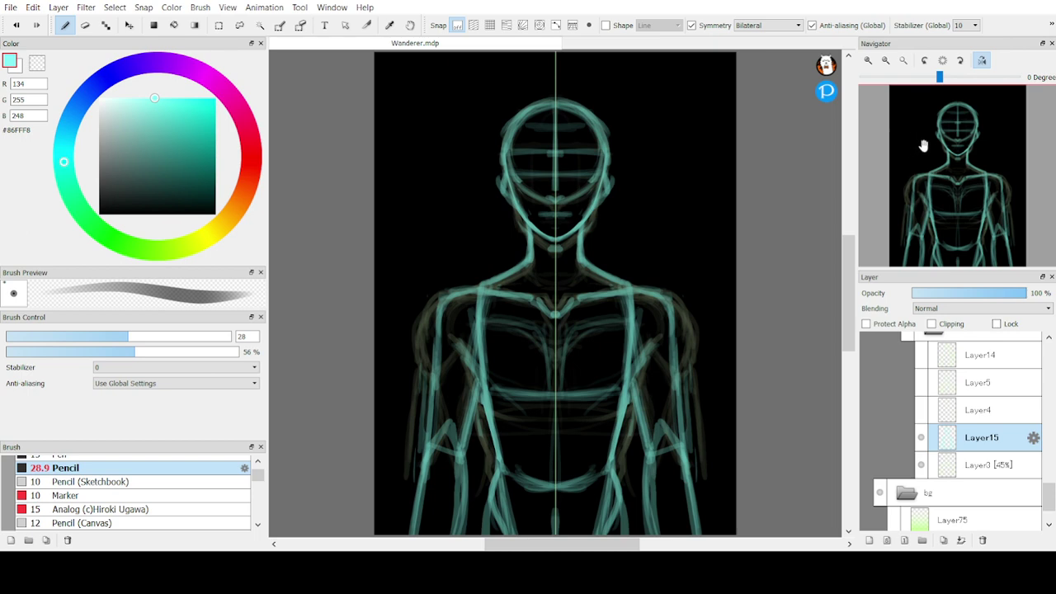
mouse_move(530, 235)
left_mouse_down()
mouse_move(515, 262)
mouse_move(441, 301)
mouse_move(480, 283)
mouse_move(452, 290)
mouse_move(442, 312)
mouse_move(454, 312)
mouse_move(426, 442)
mouse_move(445, 510)
left_mouse_up()
key("e")
key("b")
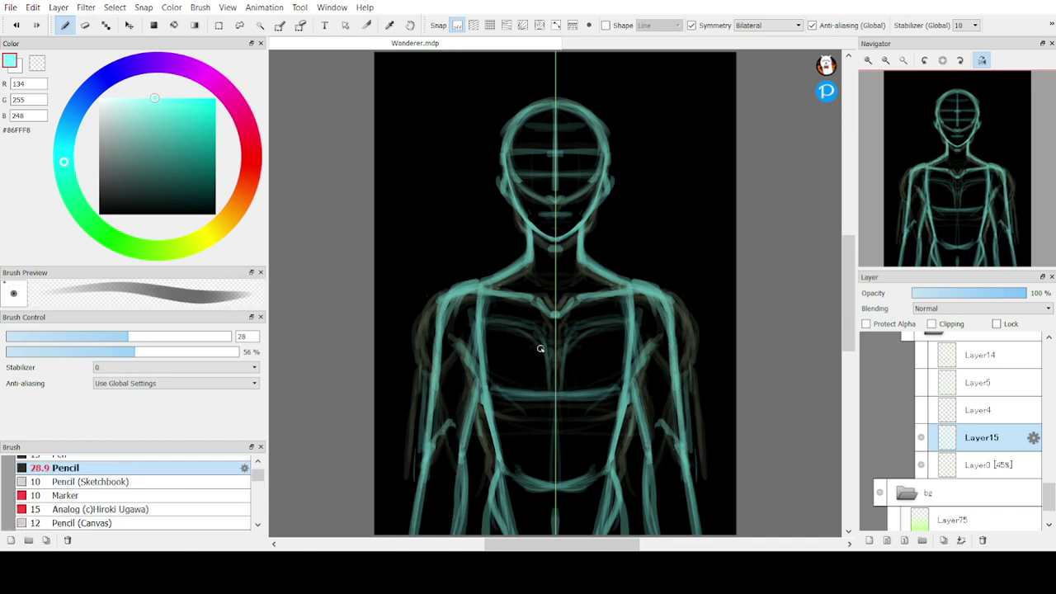
Erase the torso side lines between the shoulders and armpits and trim the loose strokes around the armpits
key("e")
mouse_move(486, 319)
left_mouse_down()
mouse_move(479, 299)
mouse_move(479, 374)
left_mouse_up()
key("b")
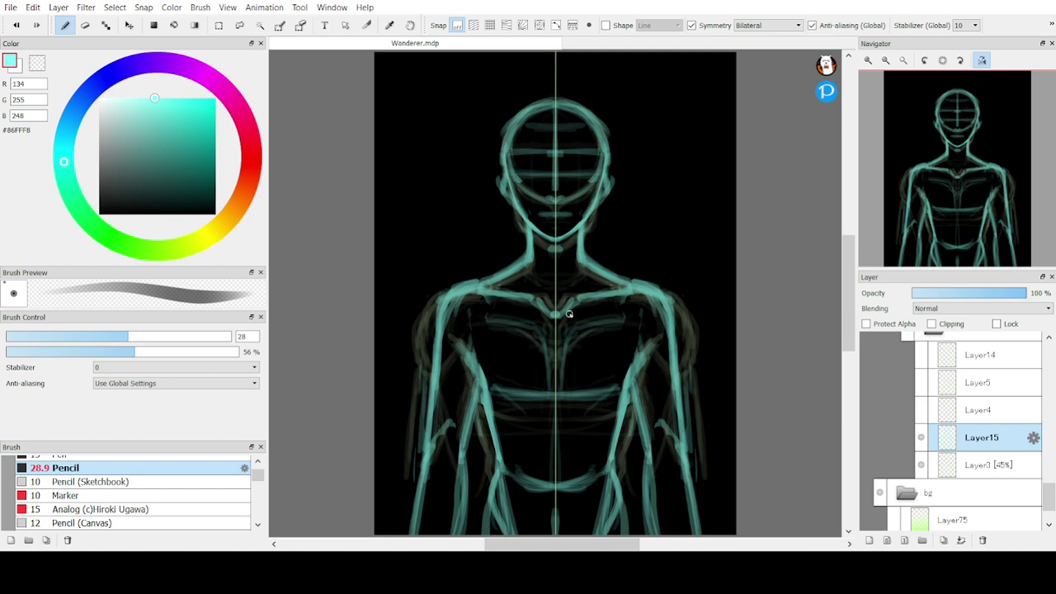
key("e")
mouse_move(459, 336)
left_mouse_down()
mouse_move(457, 389)
mouse_move(471, 352)
mouse_move(485, 417)
left_mouse_up()
key("b")
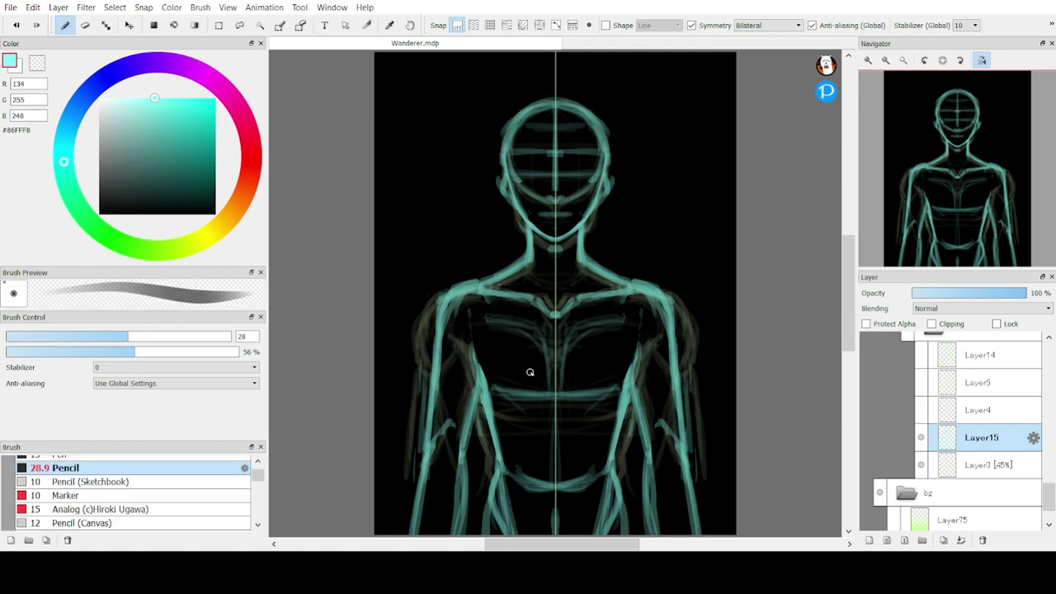
Erase the chest muscle lines, the sternum lines and the horizontal line across the ribcage
key("e")
mouse_move(566, 382)
left_mouse_down()
mouse_move(582, 404)
mouse_move(523, 393)
mouse_move(617, 385)
mouse_move(510, 368)
mouse_move(568, 372)
mouse_move(539, 305)
mouse_move(490, 358)
mouse_move(516, 338)
mouse_move(547, 336)
left_mouse_up()
key("ctrl+z")
key("ctrl+z")
key("ctrl+z")
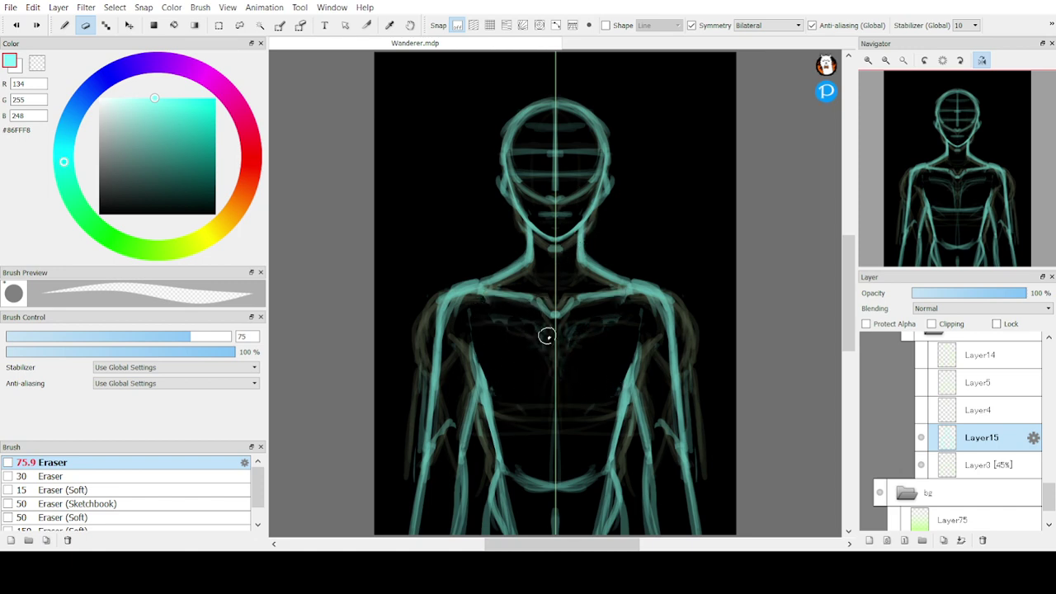
Draw a curved lower-rib line with a short sternum mark above it and slanted chest lines meeting at the center
key("b")
left_click_drag(620, 404, 589, 414)
mouse_move(620, 401)
left_mouse_down()
mouse_move(547, 413)
mouse_move(556, 411)
left_mouse_up()
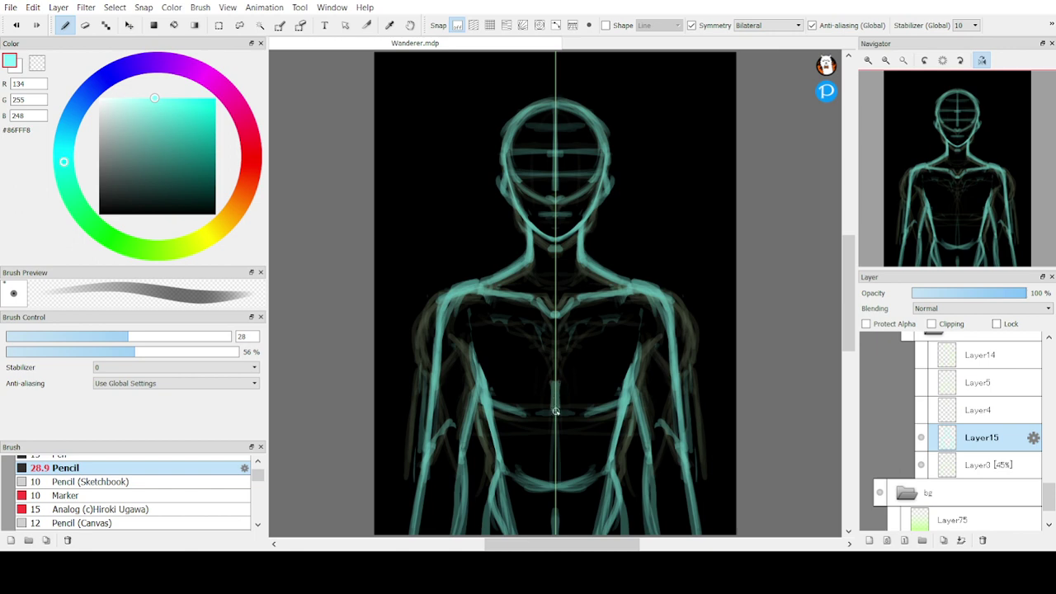
mouse_move(529, 373)
left_mouse_down()
mouse_move(478, 337)
mouse_move(546, 368)
left_mouse_up()
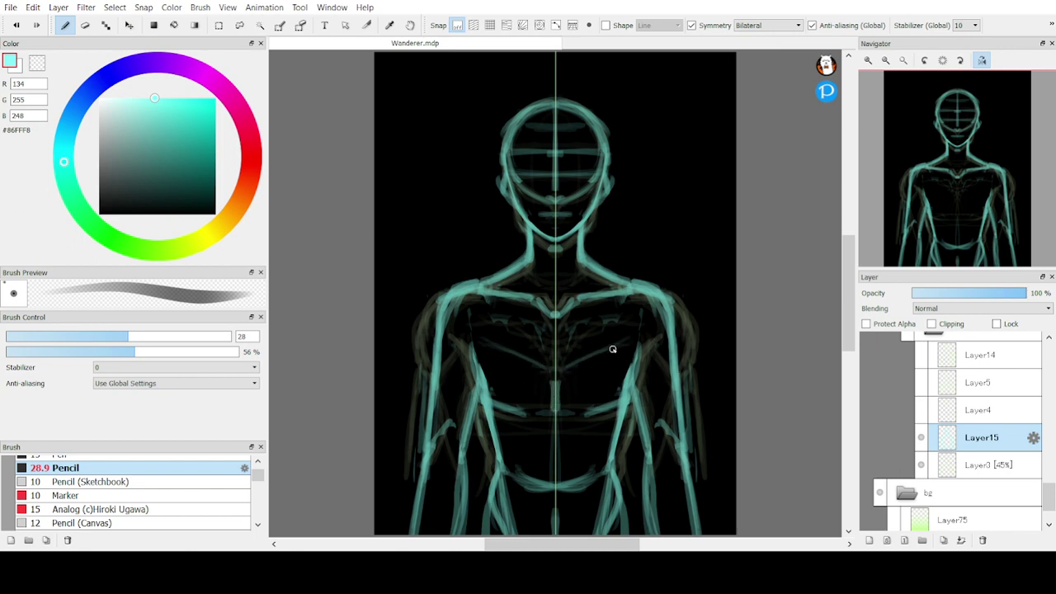
left_click_drag(612, 349, 557, 363)
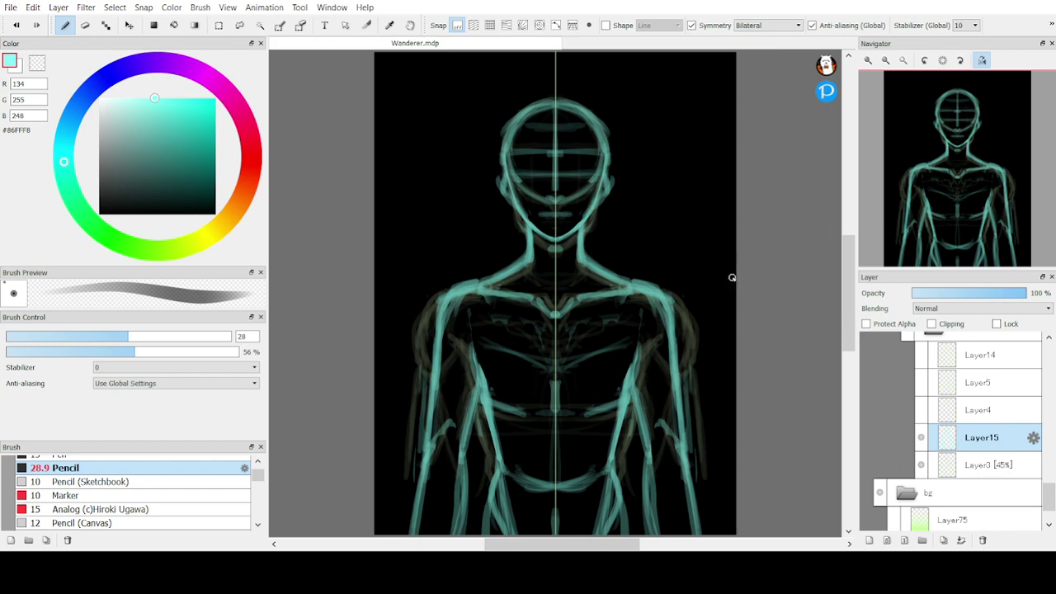
Erase the lower-belly curve and reinforce the waist and hip contours on both sides
mouse_move(488, 406)
left_mouse_down()
mouse_move(500, 472)
mouse_move(487, 530)
left_mouse_up()
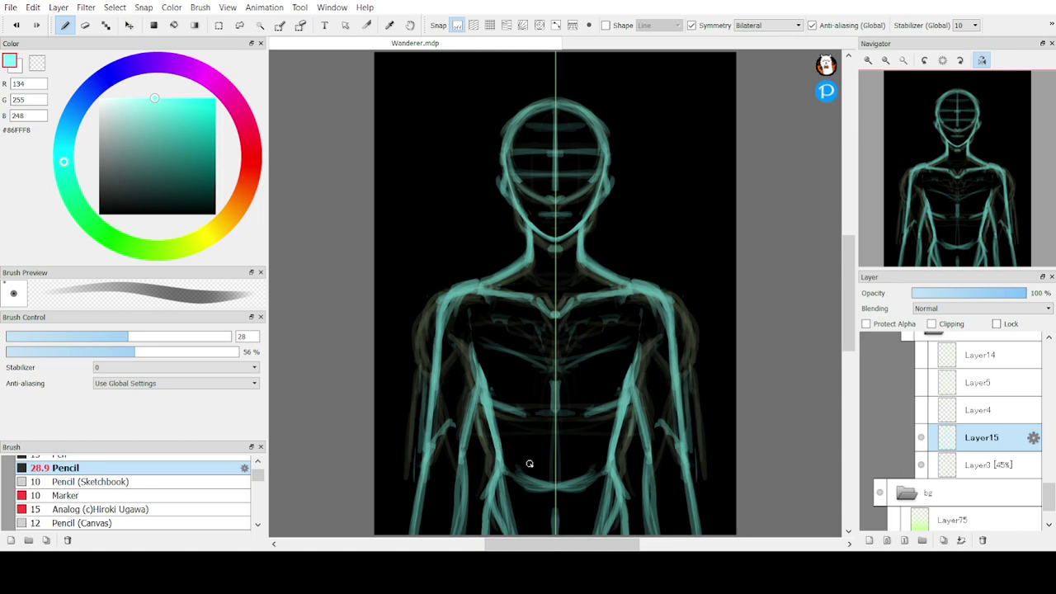
key("e")
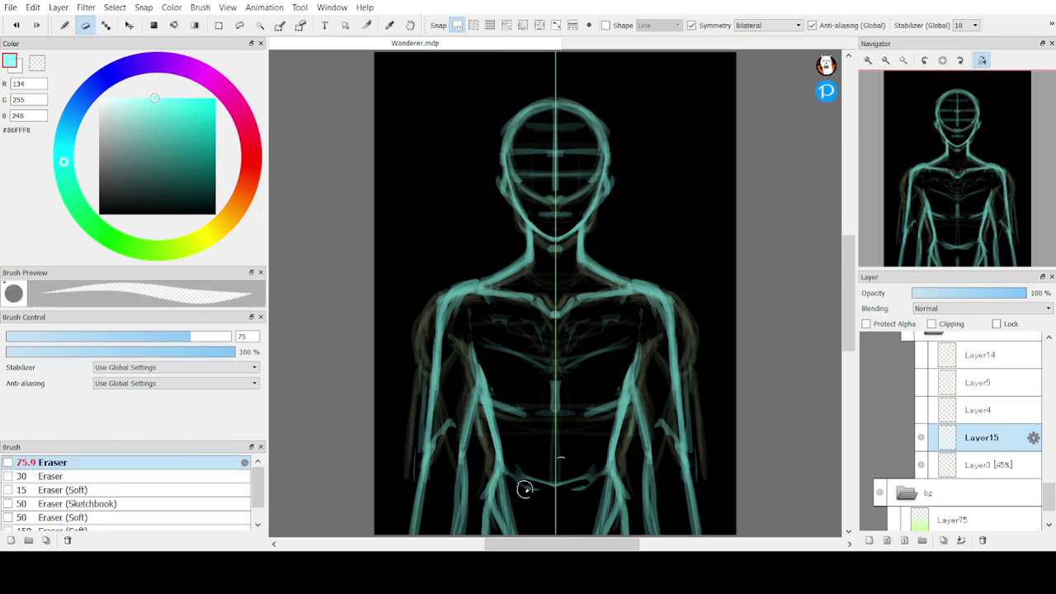
left_click_drag(525, 489, 554, 472)
key("b")
left_click_drag(490, 417, 491, 501)
key("ctrl+z")
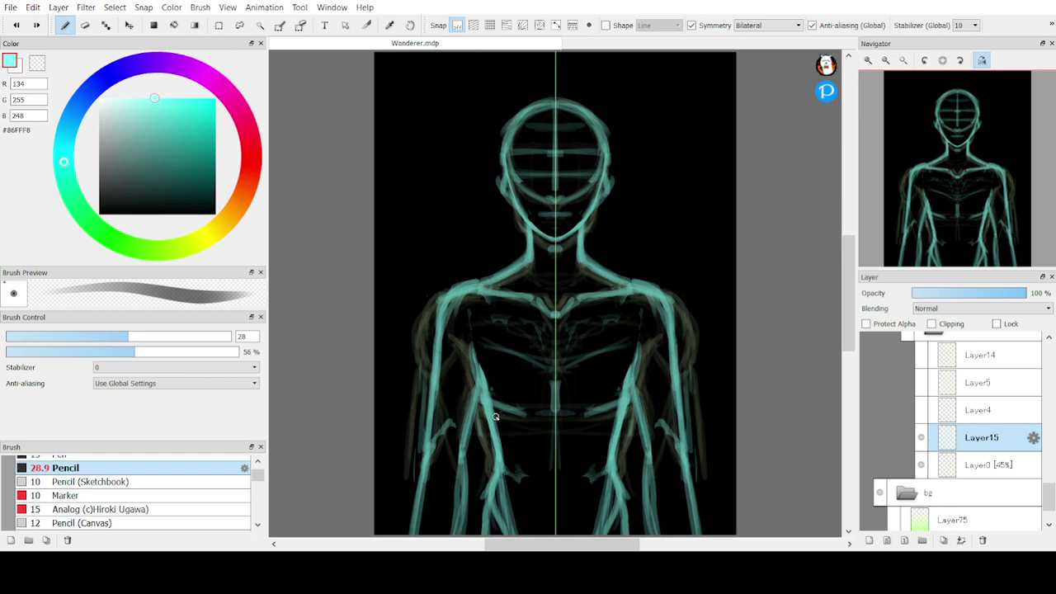
left_click_drag(495, 417, 495, 479)
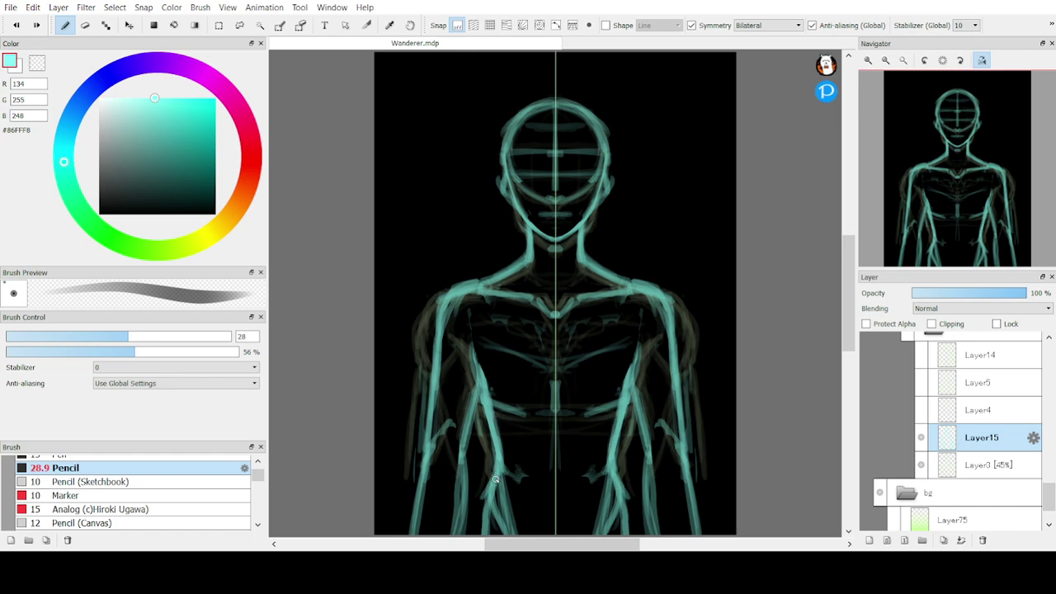
Toggle the Layer3 reference off and on to compare it with the teal sketch on Layer15
left_click(978, 466)
left_click(921, 466)
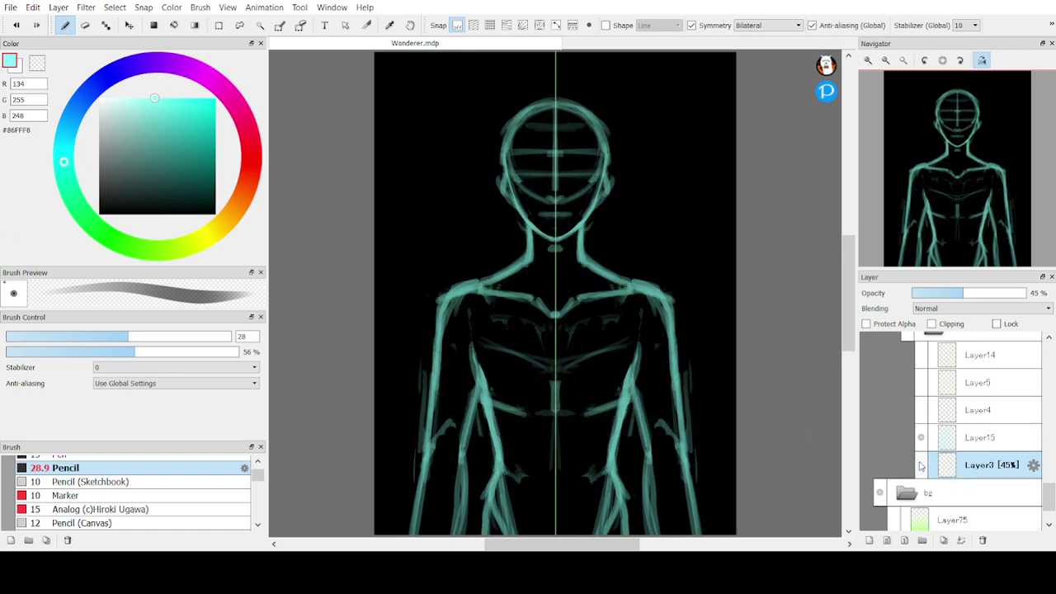
left_click(921, 465)
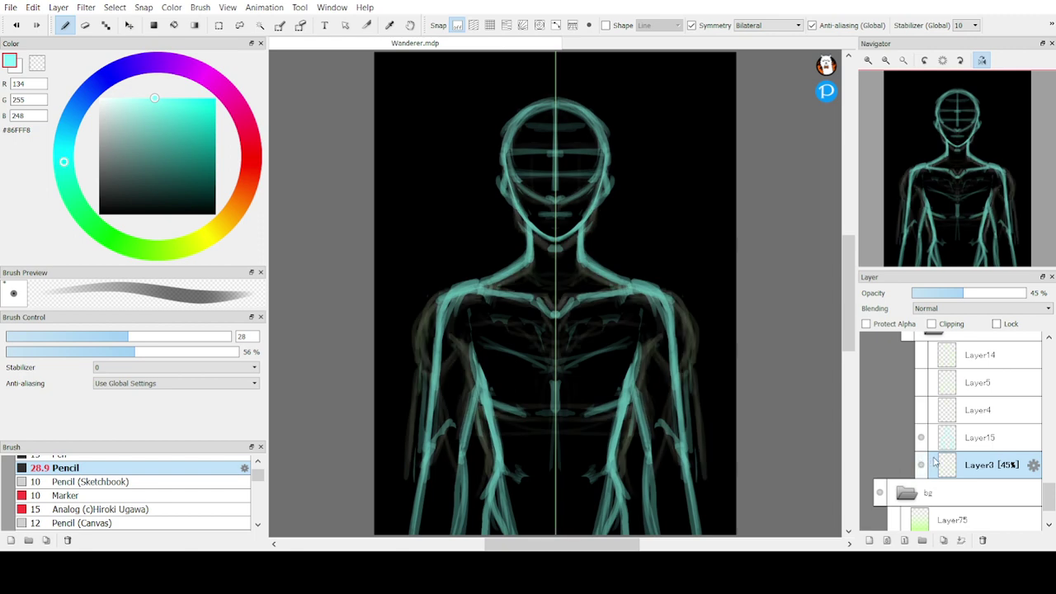
left_click(922, 465)
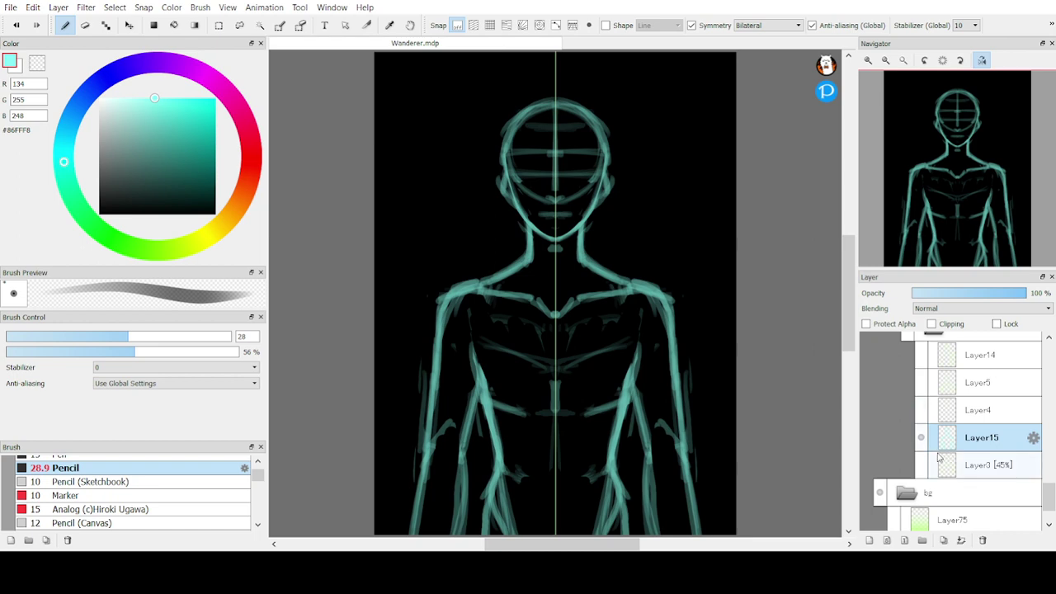
left_click(921, 465)
Erase the slanted chest, sternum and rib lines, then draw a flatter line across the lower ribs and new upper-chest lines
key("e")
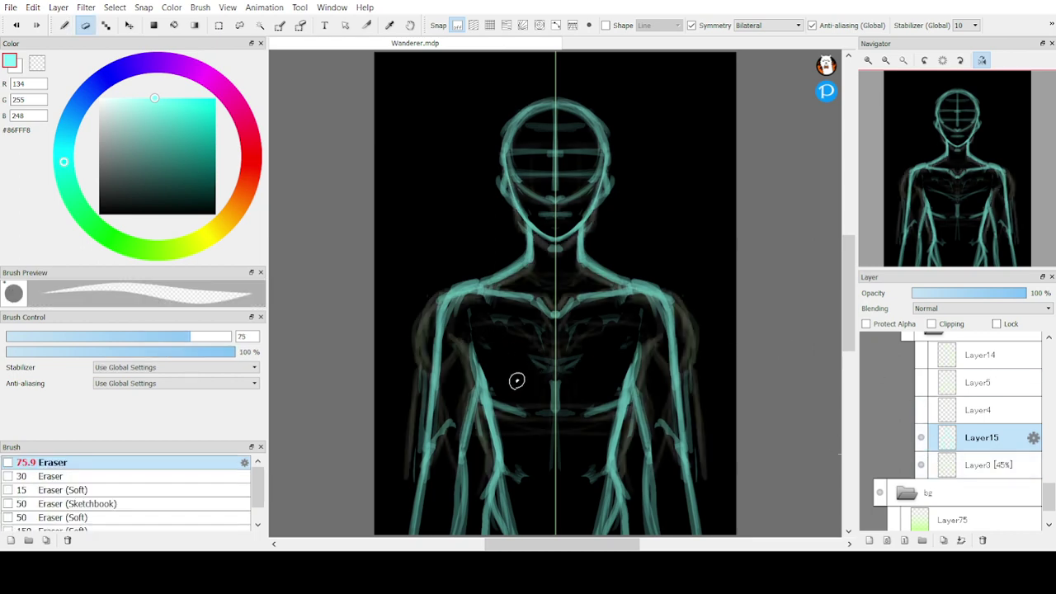
key("b")
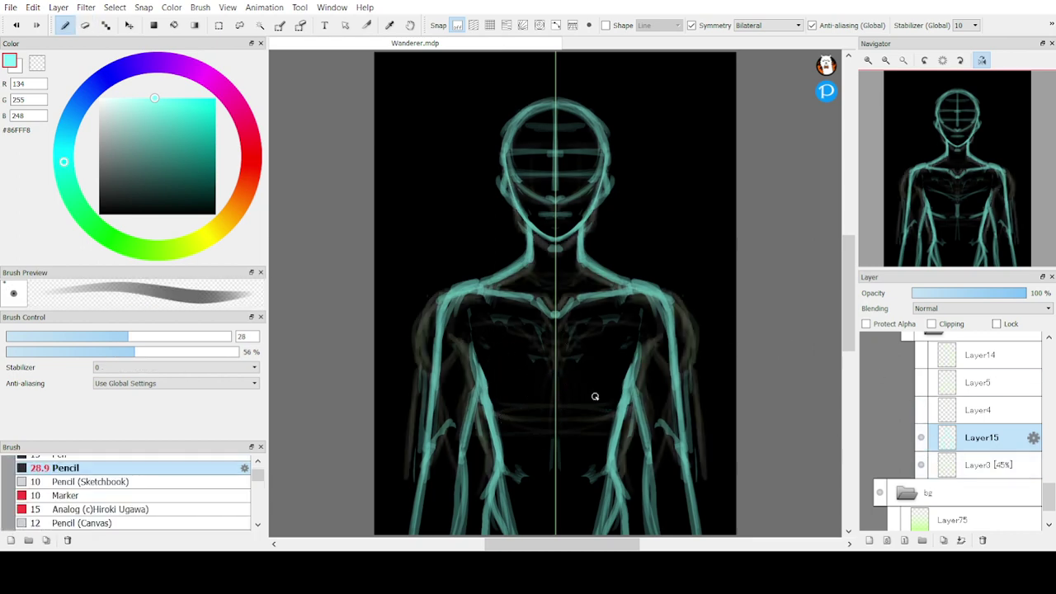
mouse_move(594, 397)
left_mouse_down()
mouse_move(529, 406)
mouse_move(628, 409)
mouse_move(493, 417)
left_mouse_up()
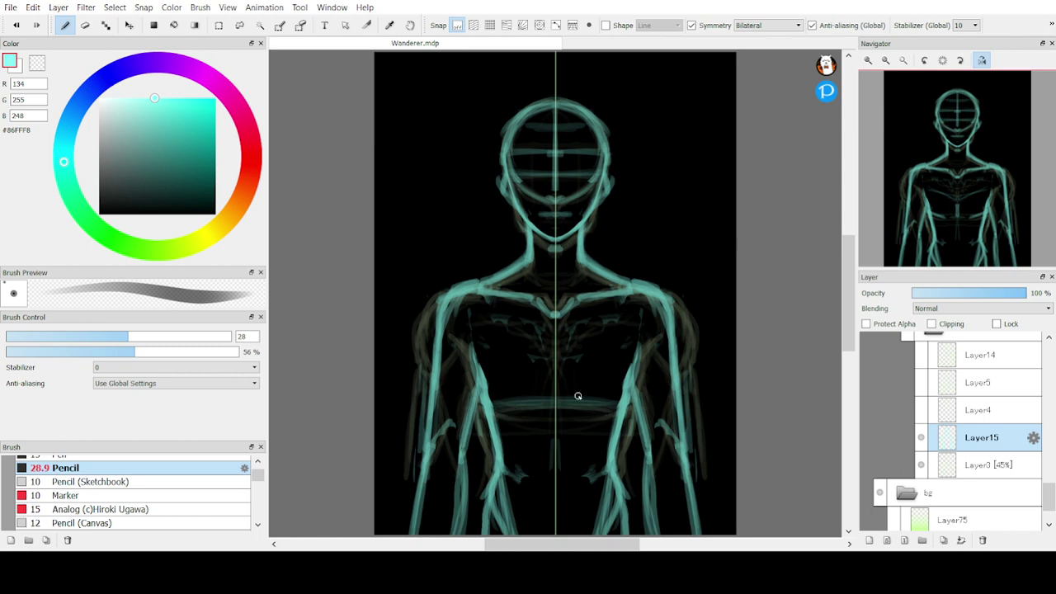
mouse_move(556, 332)
left_mouse_down()
mouse_move(467, 332)
mouse_move(537, 332)
mouse_move(469, 334)
mouse_move(467, 360)
left_mouse_up()
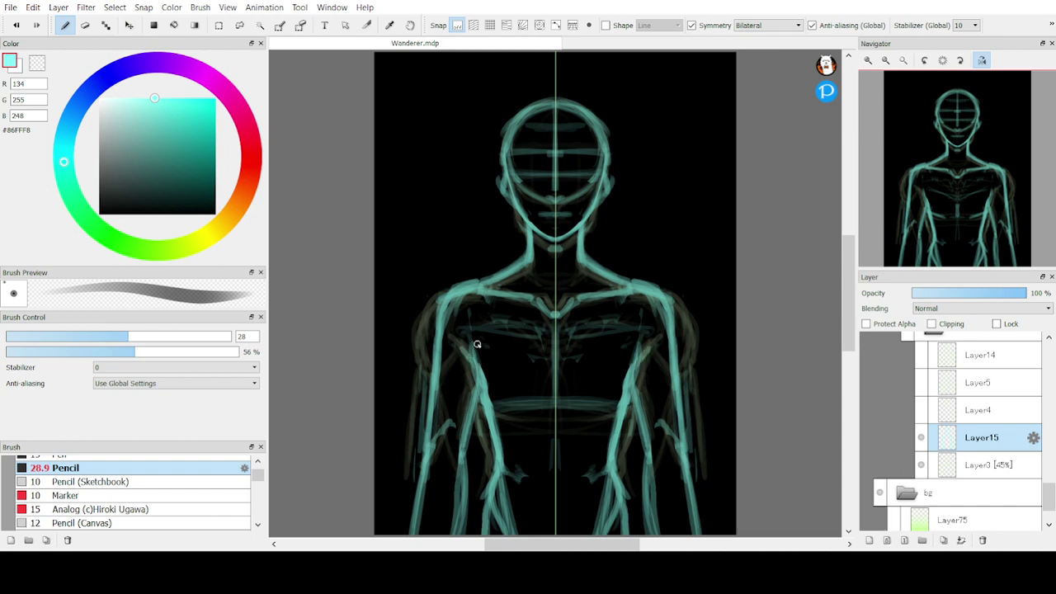
Thicken the arm contours from the shoulders to the forearms, trim the excess, and redraw the inner elbow and forearm lines
left_click_drag(437, 305, 438, 404)
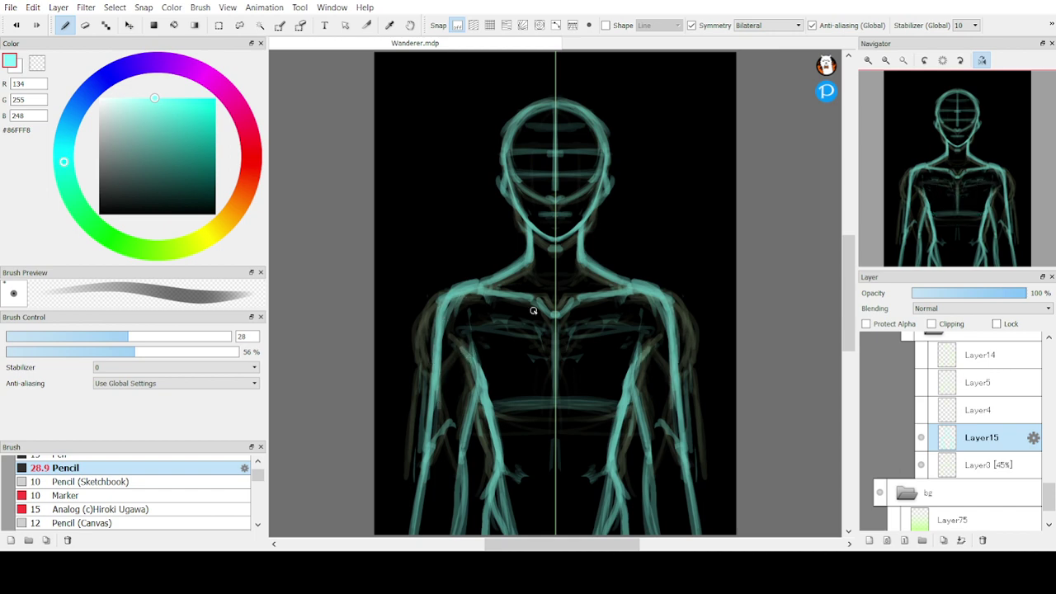
left_click_drag(439, 303, 439, 446)
left_click_drag(433, 366, 423, 528)
key("e")
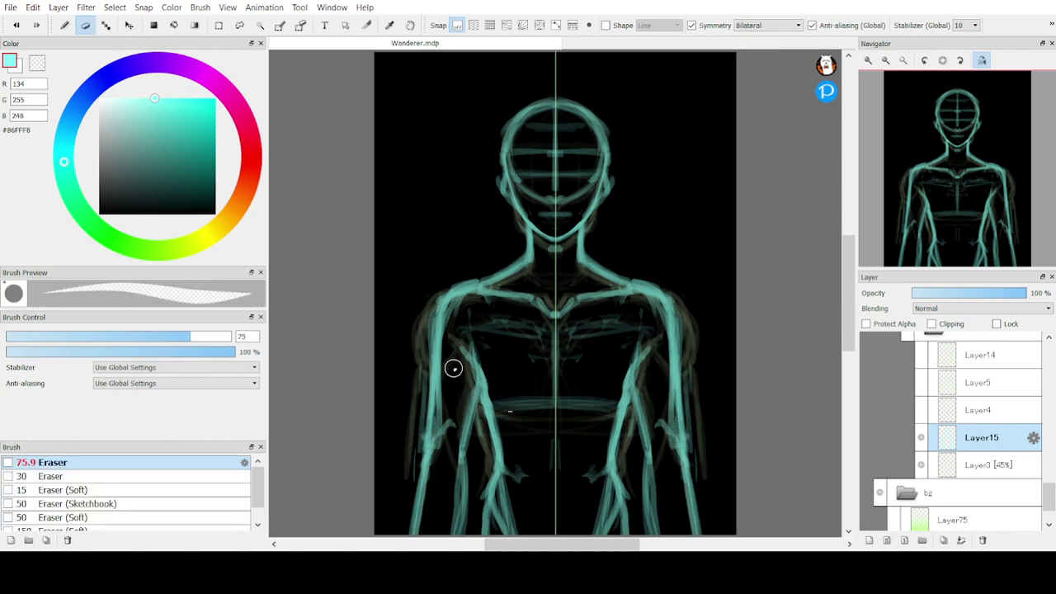
key("b")
left_click_drag(451, 427, 459, 521)
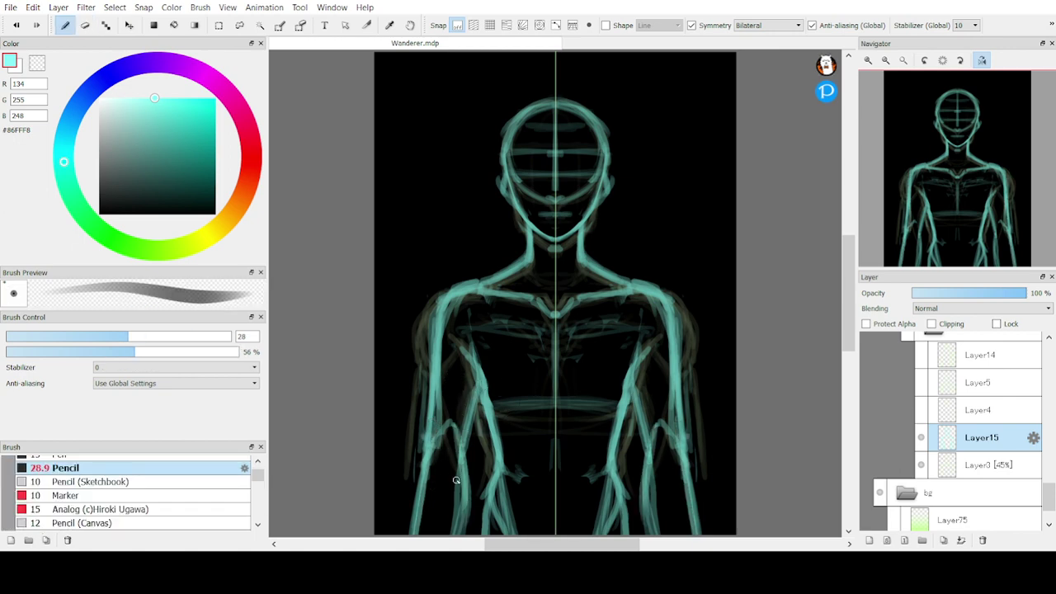
left_click_drag(465, 460, 458, 525)
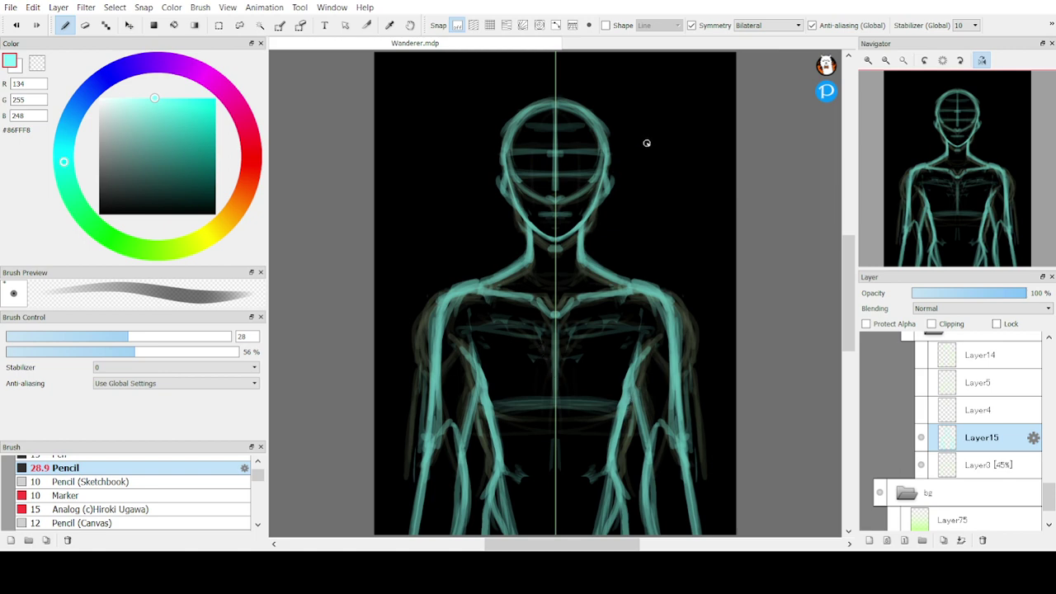
mouse_move(605, 165)
left_mouse_down()
mouse_move(594, 198)
mouse_move(603, 174)
left_mouse_up()
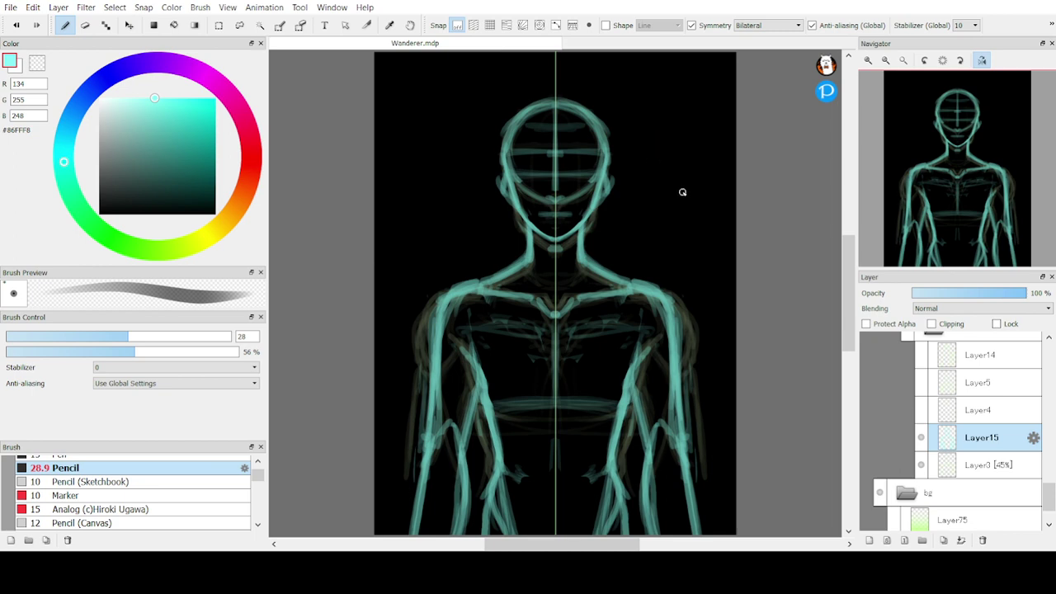
Delete the reference layer Layer3 and lower the opacity of Layer15 to 51%
left_click(942, 467)
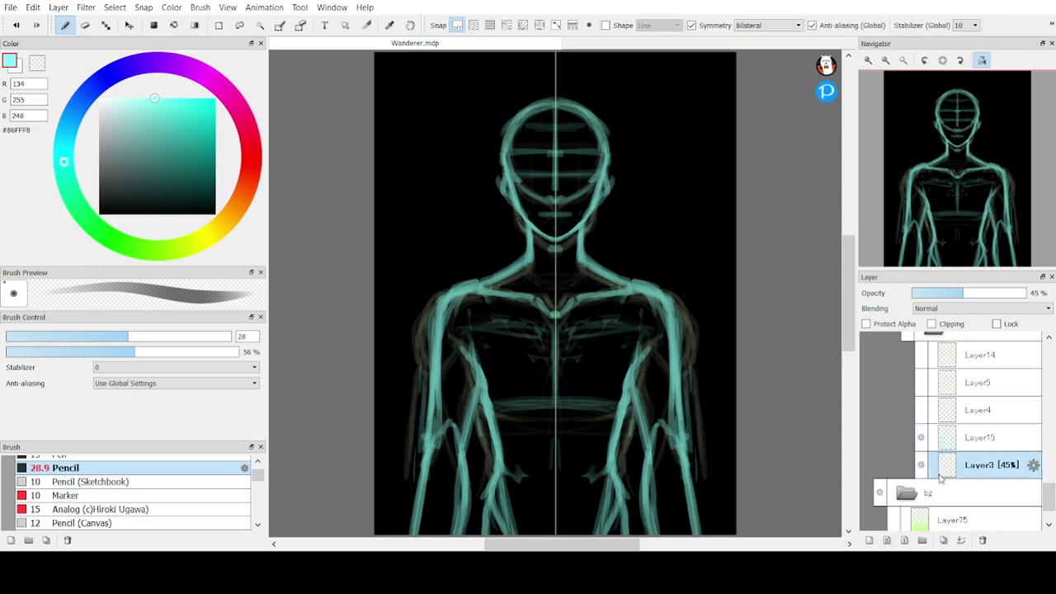
left_click(982, 540)
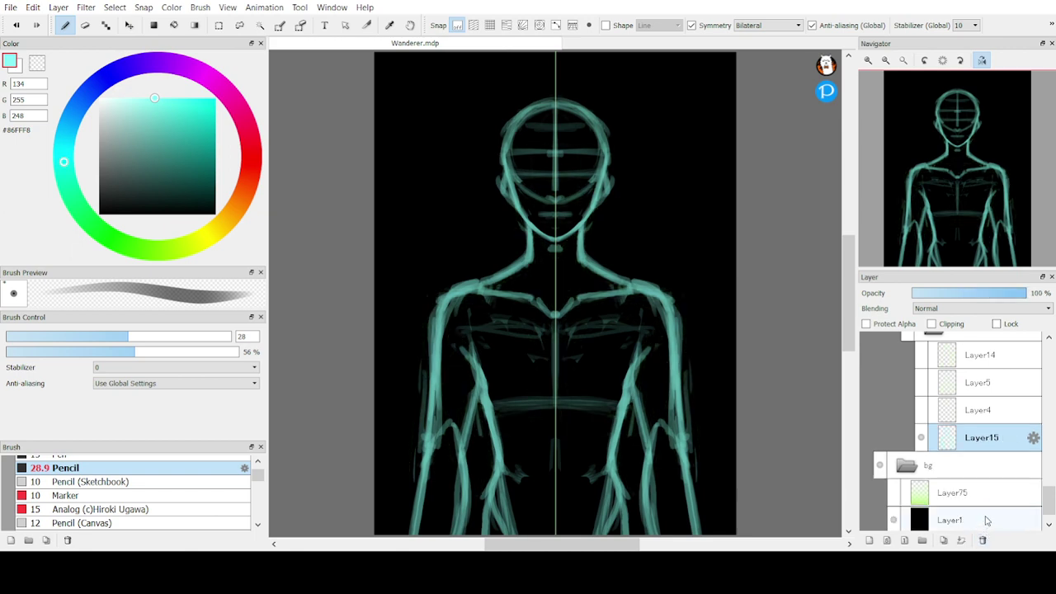
left_click(971, 294)
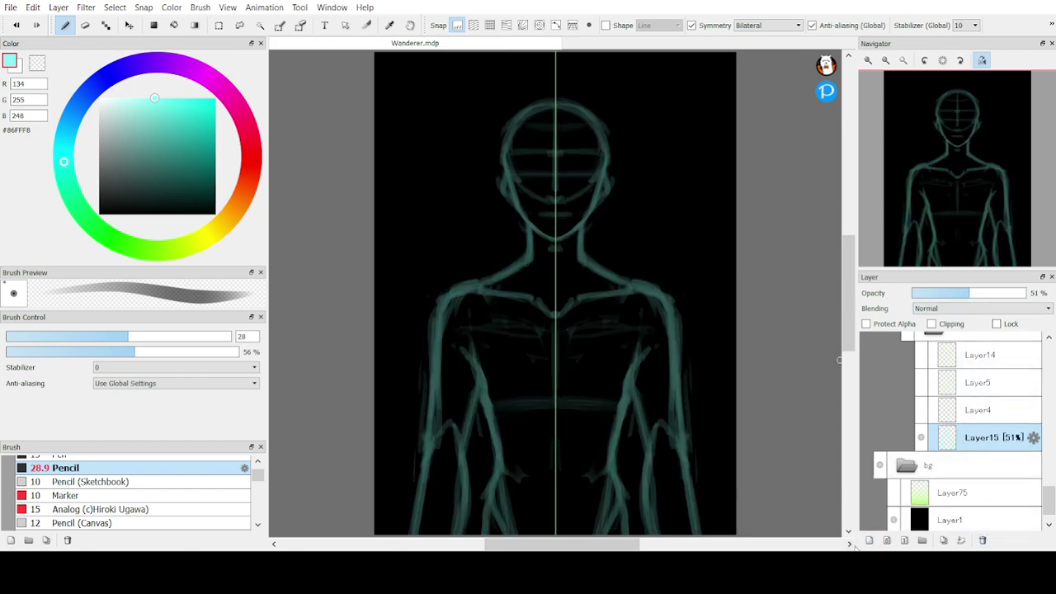
Delete the old sketch layer Layer4 and add a new empty layer directly above Layer15
left_click(949, 408)
left_click(922, 410)
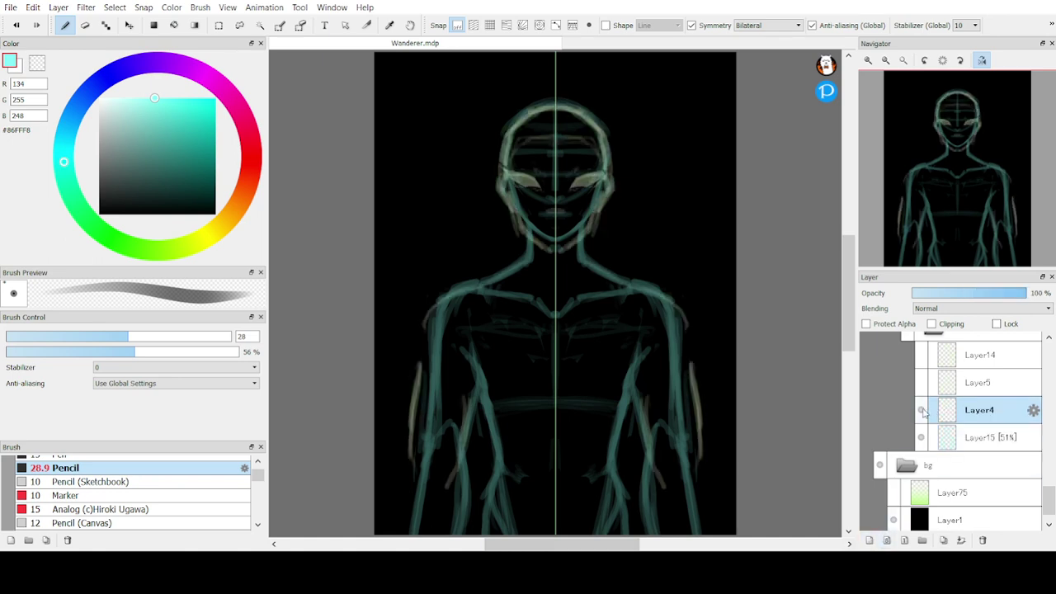
left_click(921, 410)
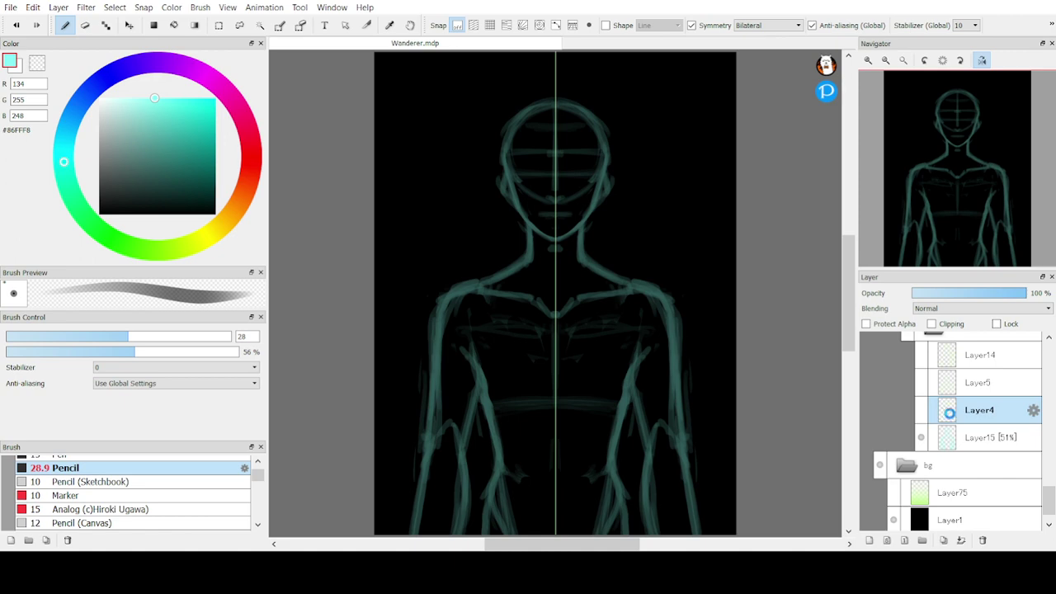
left_click(982, 540)
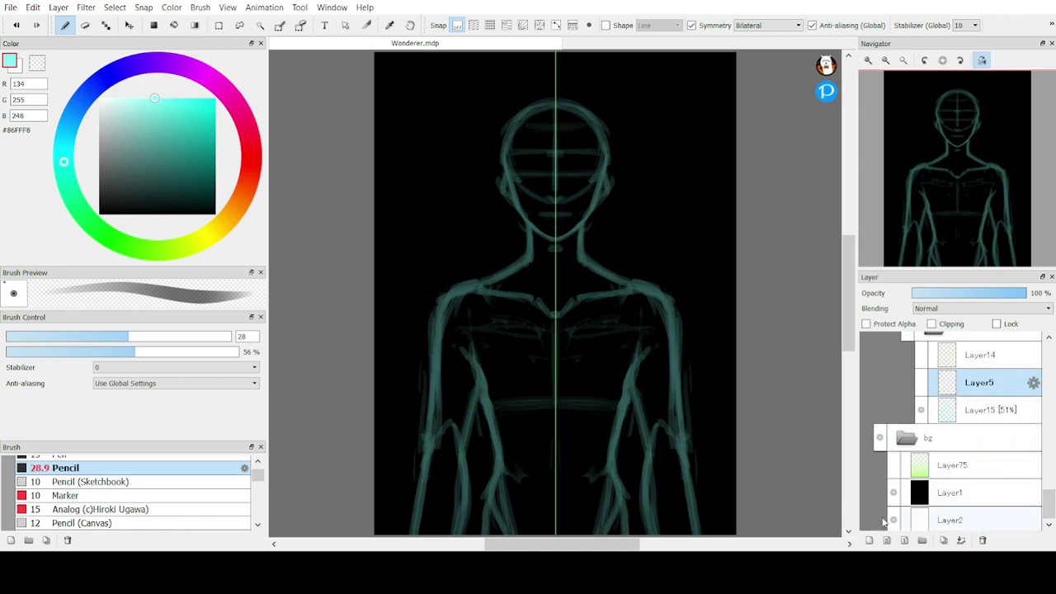
left_click(868, 540)
left_click_drag(972, 394, 973, 415)
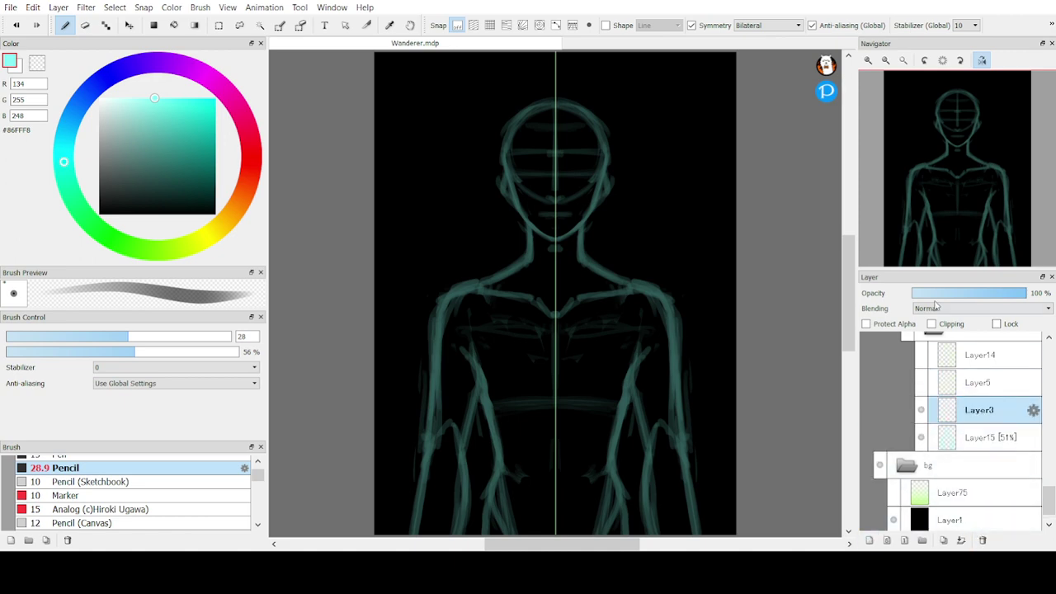
Rough in short mirrored strokes at the inner eye corners along the eye guideline on the new layer
scroll(941, 171, "up", 5)
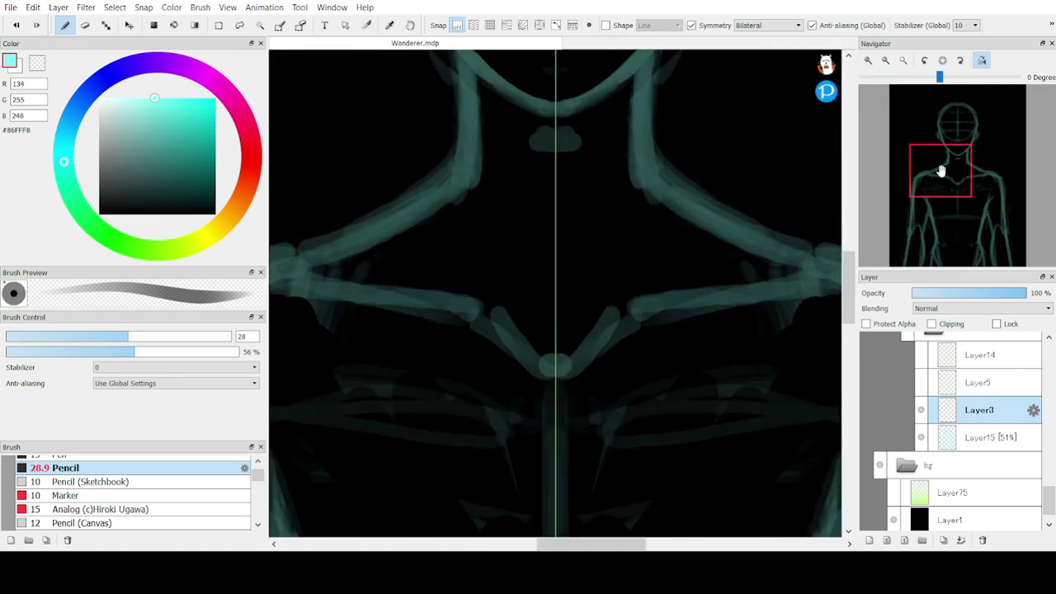
left_click_drag(941, 171, 951, 126)
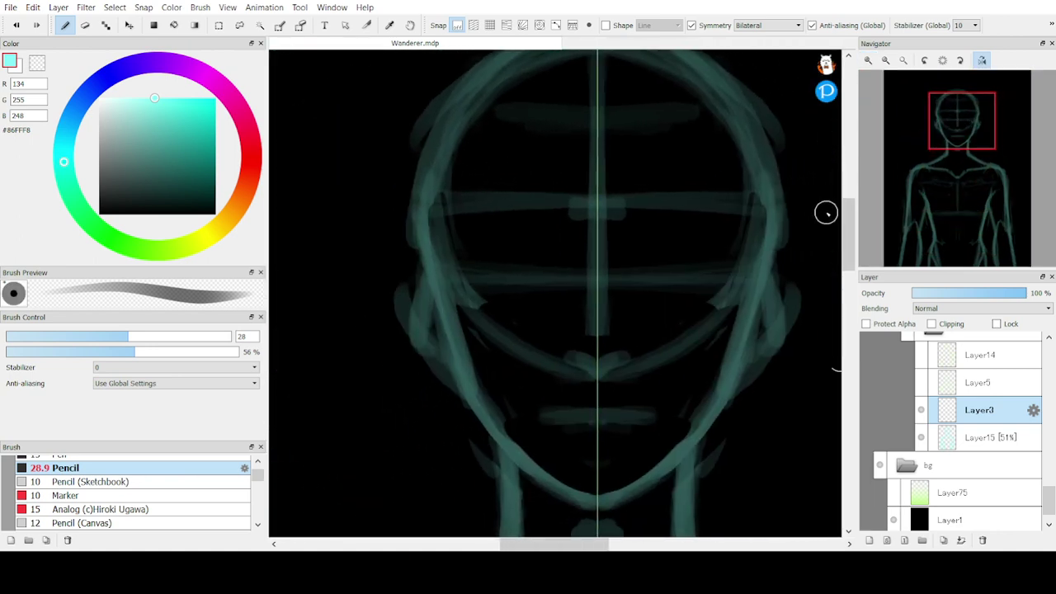
left_click_drag(651, 273, 693, 248)
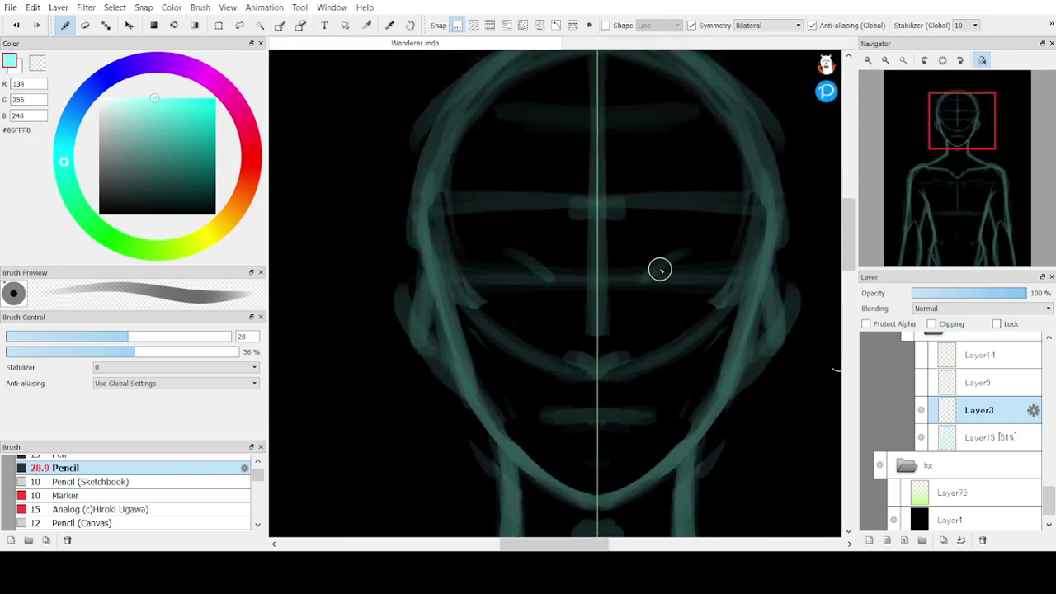
key("ctrl+z")
mouse_move(653, 276)
left_mouse_down()
mouse_move(693, 248)
mouse_move(730, 259)
left_mouse_up()
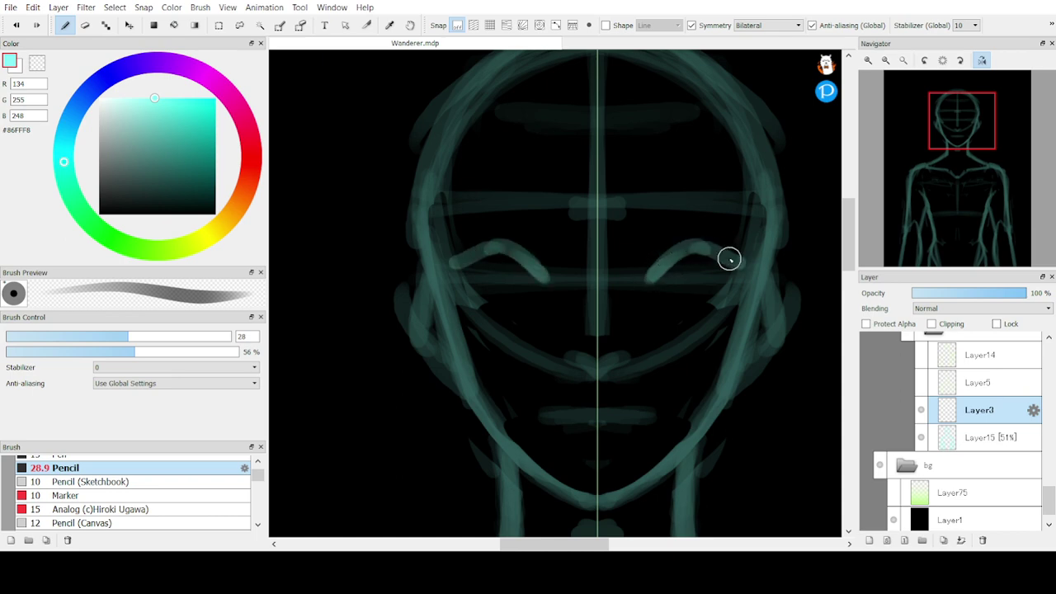
key("ctrl+z")
key("ctrl+z")
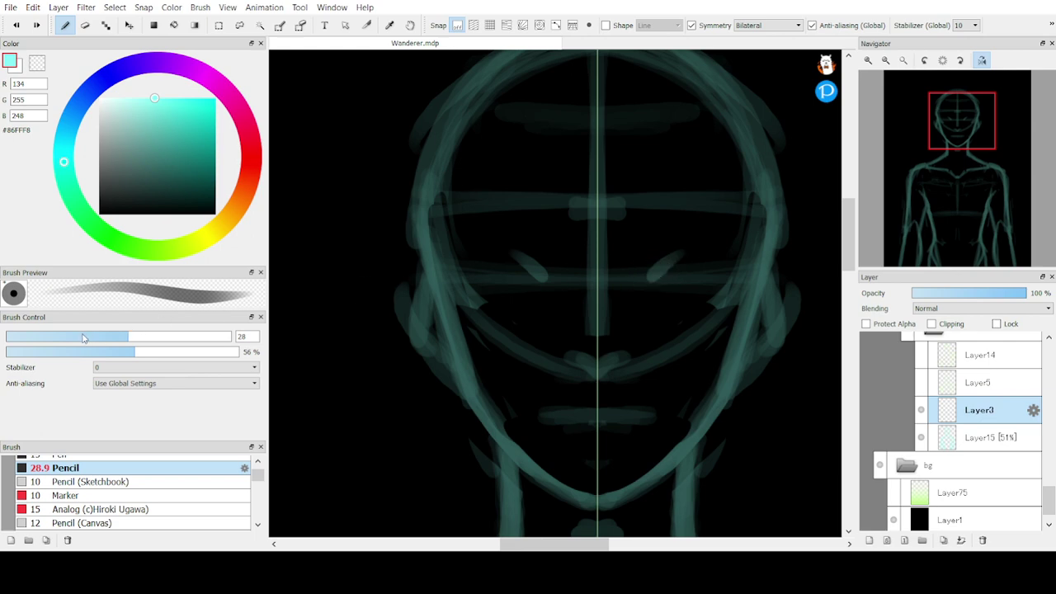
Set the Pencil size to 13.9 and draw the mirrored upper eyelids down to the inner eye corners
left_click_drag(83, 339, 69, 338)
mouse_move(735, 255)
left_mouse_down()
mouse_move(672, 252)
mouse_move(741, 259)
mouse_move(678, 252)
mouse_move(651, 280)
left_mouse_up()
left_click_drag(665, 266, 650, 280)
mouse_move(713, 251)
left_mouse_down()
mouse_move(750, 264)
mouse_move(675, 259)
mouse_move(759, 255)
mouse_move(736, 255)
mouse_move(745, 271)
mouse_move(709, 297)
mouse_move(721, 300)
mouse_move(662, 296)
left_mouse_up()
key("ctrl+z")
key("ctrl+z")
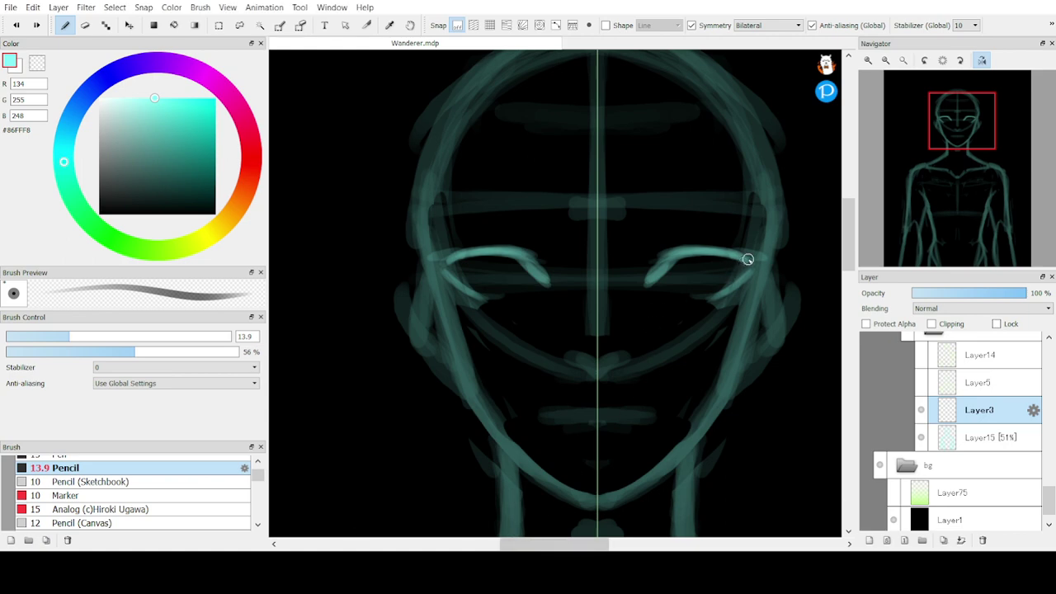
Strengthen the upper lids, close the eyes with lower lids, and add light inner shading and lid creases
mouse_move(749, 259)
left_mouse_down()
mouse_move(724, 278)
mouse_move(754, 252)
mouse_move(719, 301)
mouse_move(745, 261)
mouse_move(707, 247)
mouse_move(758, 261)
mouse_move(678, 252)
left_mouse_up()
left_click_drag(735, 292, 661, 292)
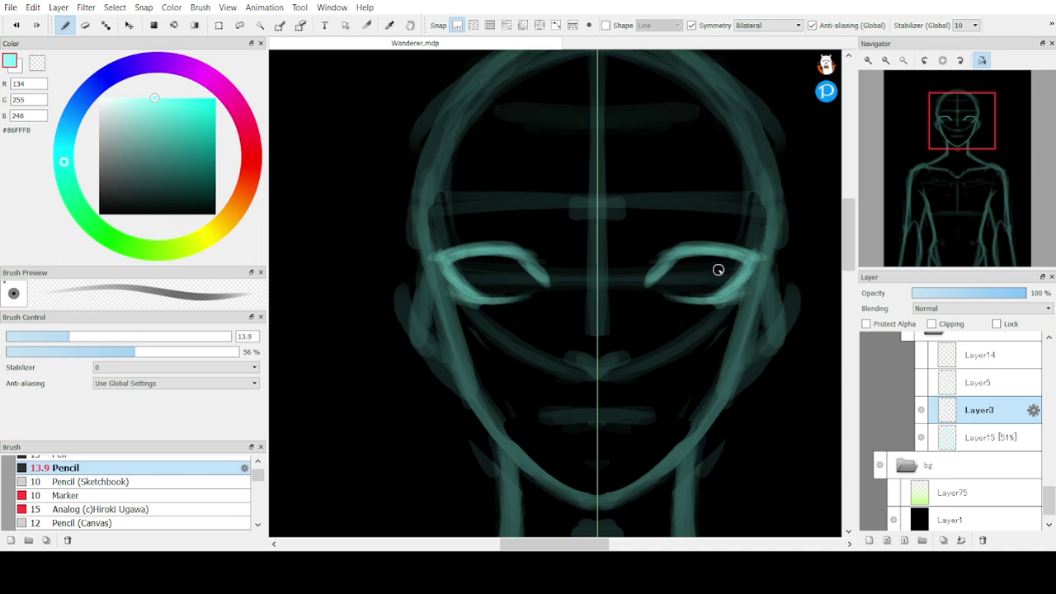
mouse_move(718, 269)
left_mouse_down()
mouse_move(731, 267)
mouse_move(701, 278)
mouse_move(678, 264)
mouse_move(647, 277)
left_mouse_up()
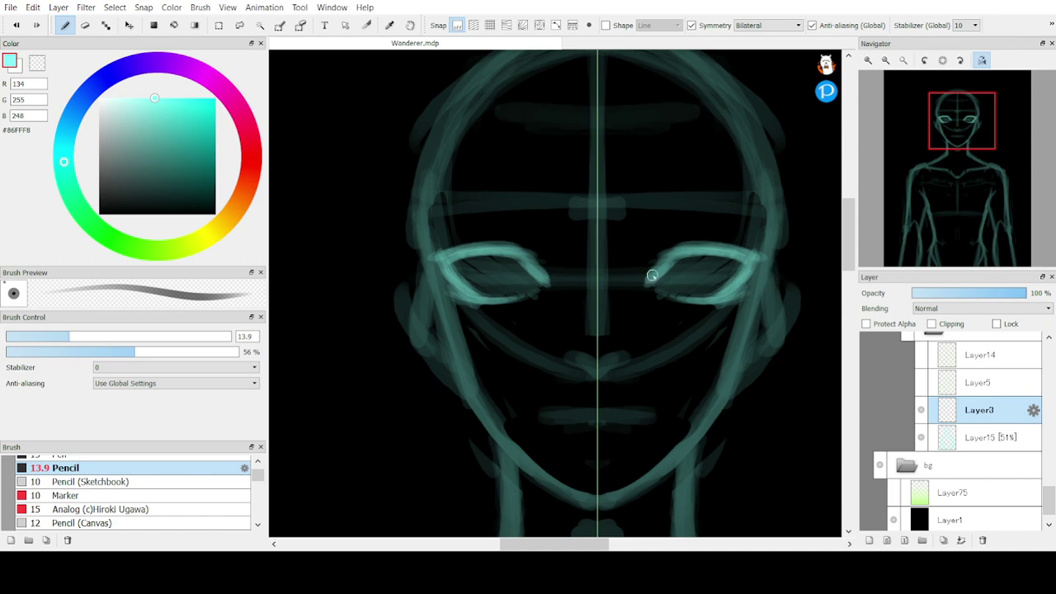
left_click_drag(541, 253, 504, 240)
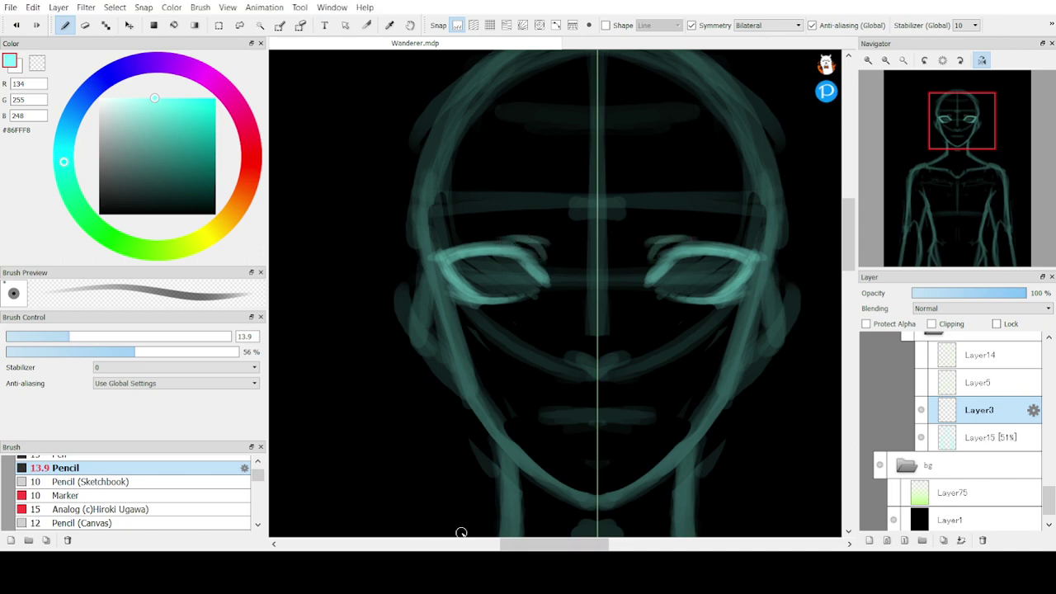
Draw thin mirrored eyebrows along the brow guideline and a small V-shaped nose tip
left_click_drag(556, 215, 419, 215)
mouse_move(566, 216)
left_mouse_down()
mouse_move(494, 203)
mouse_move(444, 211)
left_mouse_up()
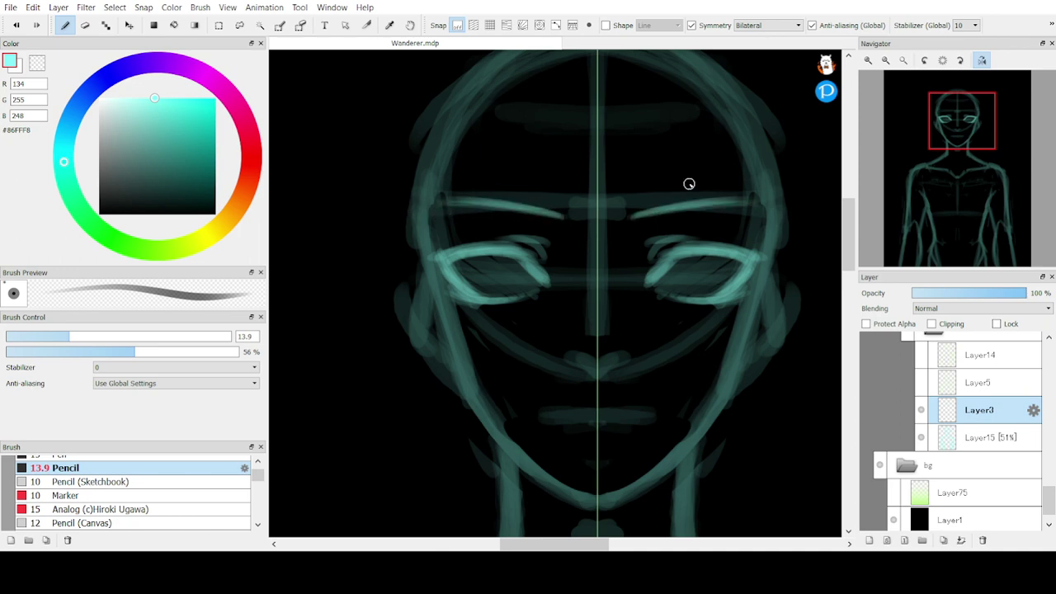
mouse_move(589, 359)
left_mouse_down()
mouse_move(587, 379)
mouse_move(578, 371)
mouse_move(589, 376)
mouse_move(576, 380)
left_mouse_up()
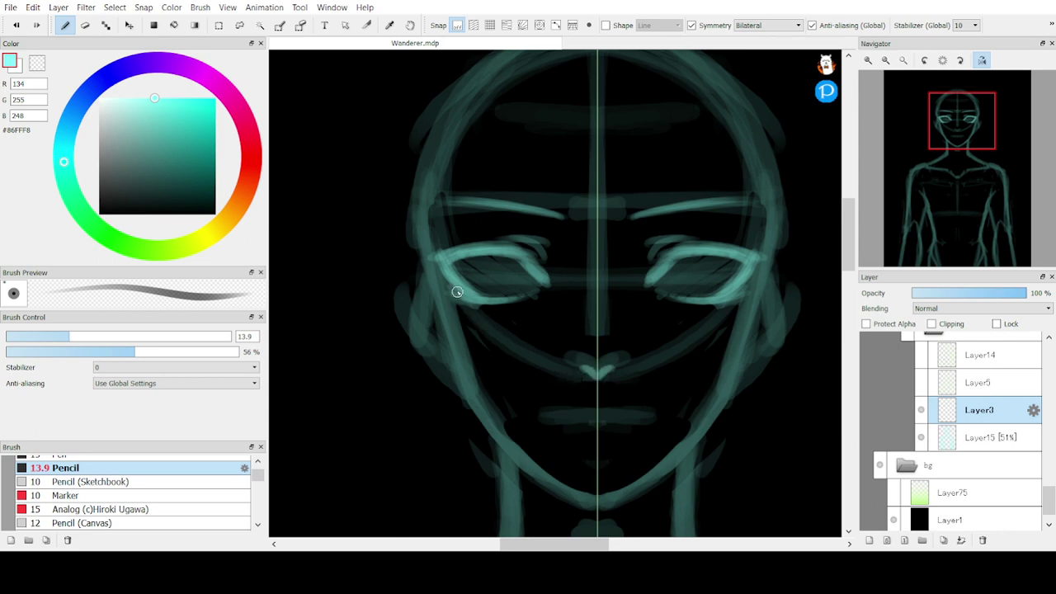
Add light hatching under the eyes and along the nose bridge, then sketch the upper lip line over the mouth guide
mouse_move(457, 292)
left_mouse_down()
mouse_move(457, 356)
mouse_move(472, 344)
mouse_move(476, 313)
mouse_move(505, 317)
left_mouse_up()
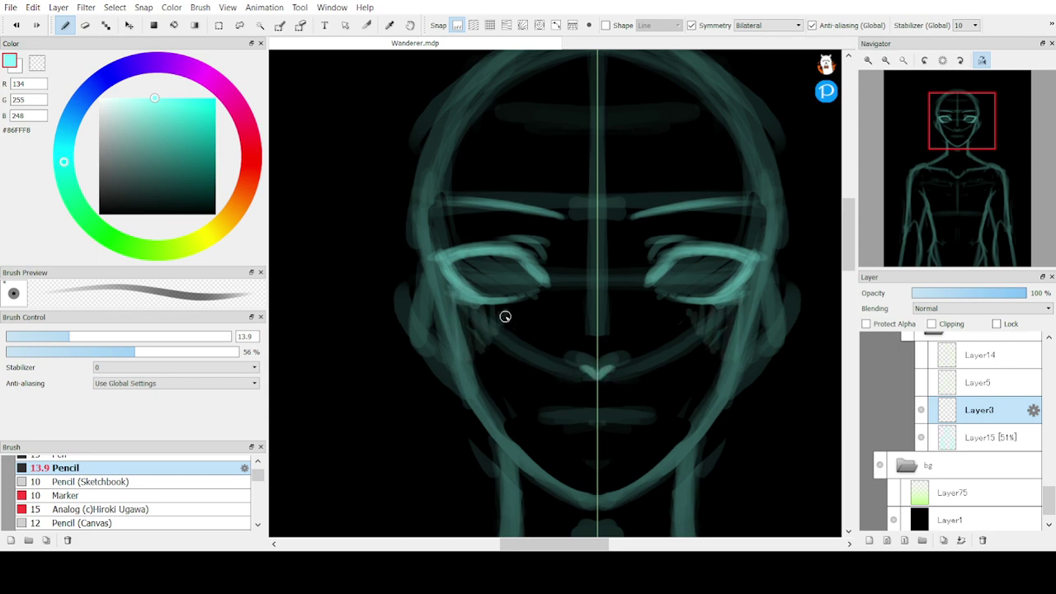
mouse_move(599, 288)
left_mouse_down()
mouse_move(582, 317)
mouse_move(577, 288)
mouse_move(549, 422)
mouse_move(563, 327)
mouse_move(590, 278)
mouse_move(567, 326)
left_mouse_up()
key("ctrl+z")
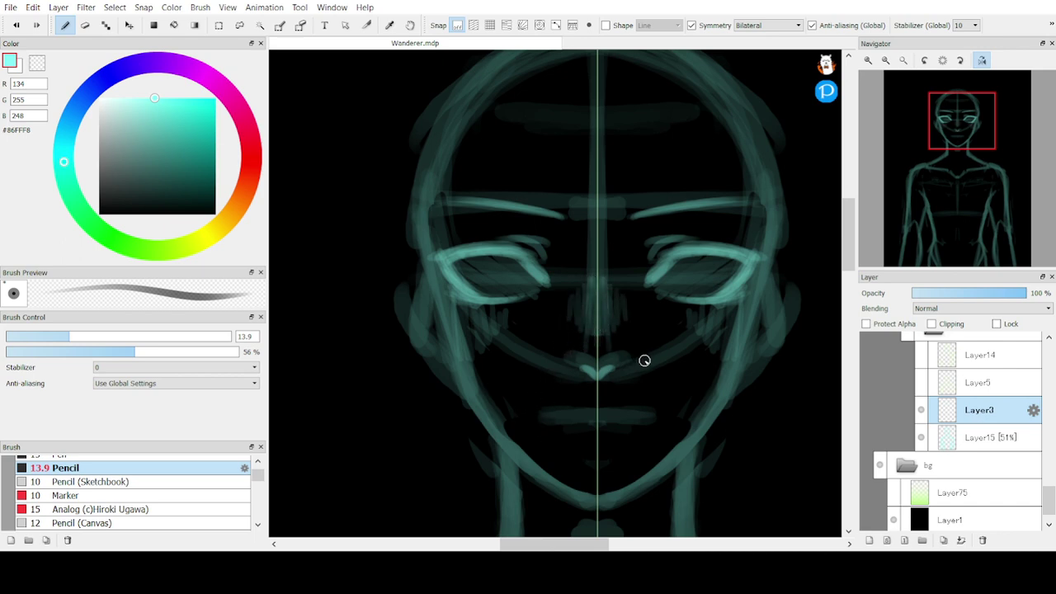
mouse_move(608, 413)
left_mouse_down()
mouse_move(565, 415)
mouse_move(574, 432)
left_mouse_up()
key("ctrl+z")
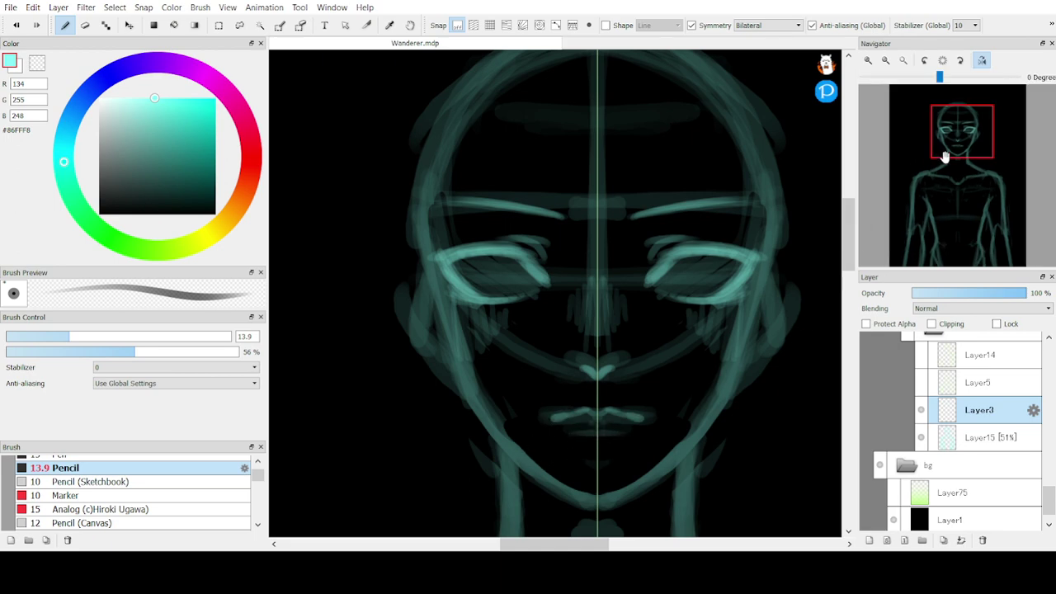
Examine the face sketch against the whole figure with the flipped view turned off, ending on the head and shoulders
left_click_drag(946, 157, 965, 142)
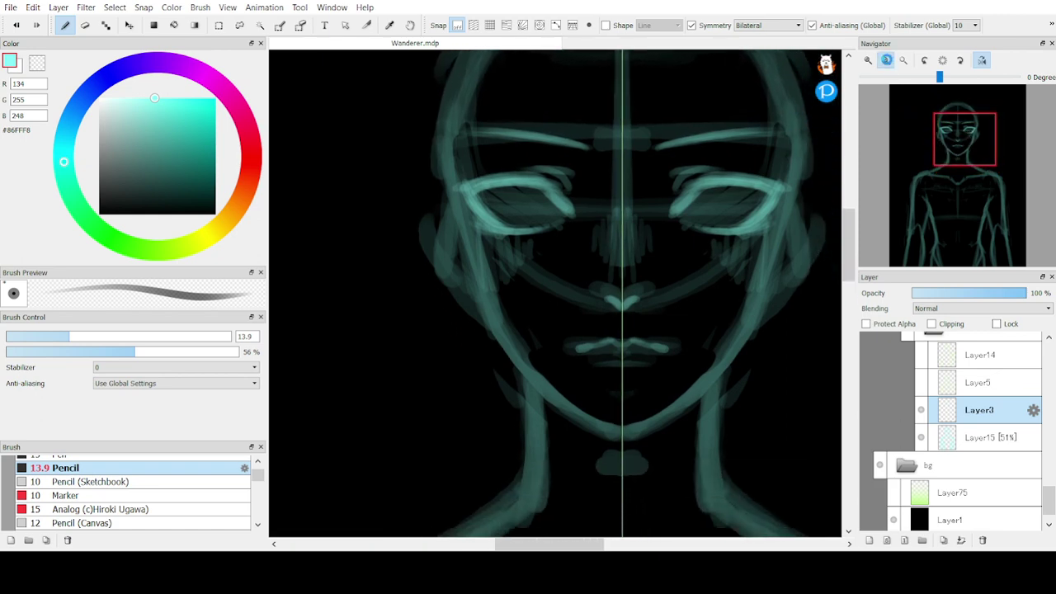
left_click(885, 60)
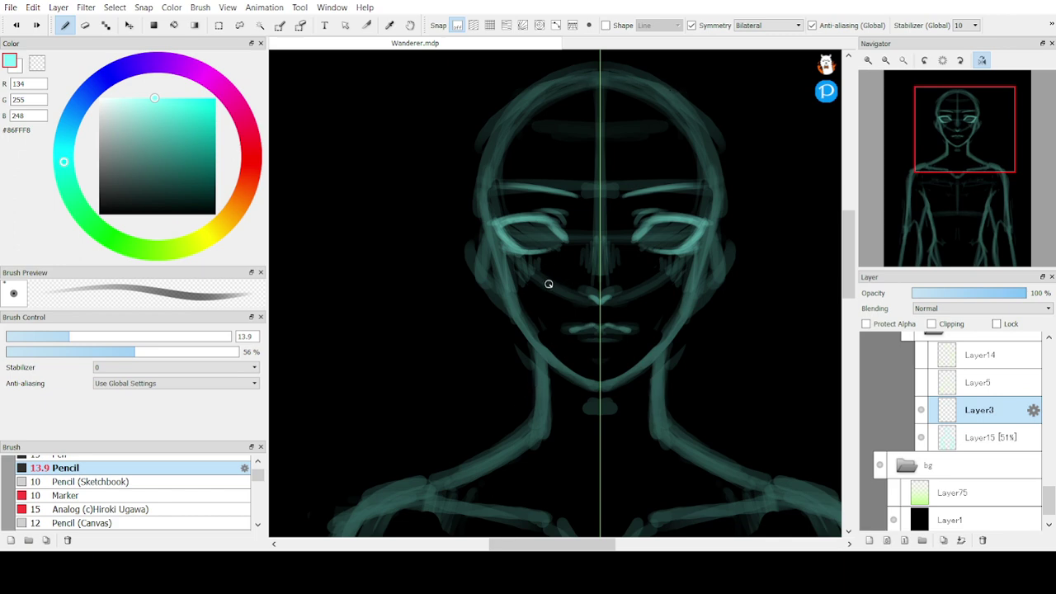
mouse_move(930, 140)
left_mouse_down()
mouse_move(945, 167)
mouse_move(959, 163)
mouse_move(943, 146)
left_mouse_up()
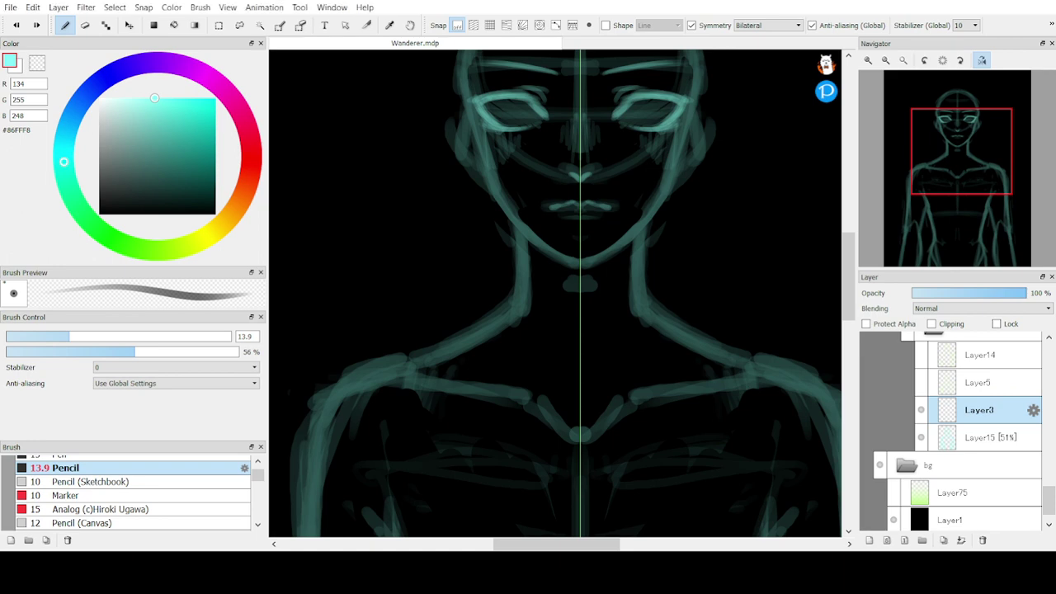
mouse_move(895, 67)
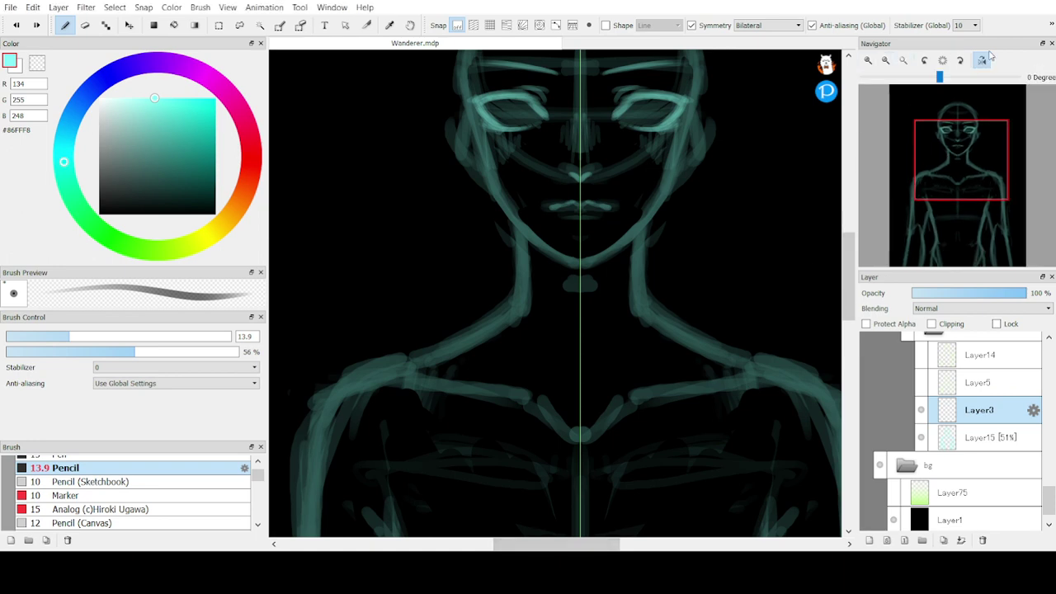
left_click(981, 59)
left_click(903, 60)
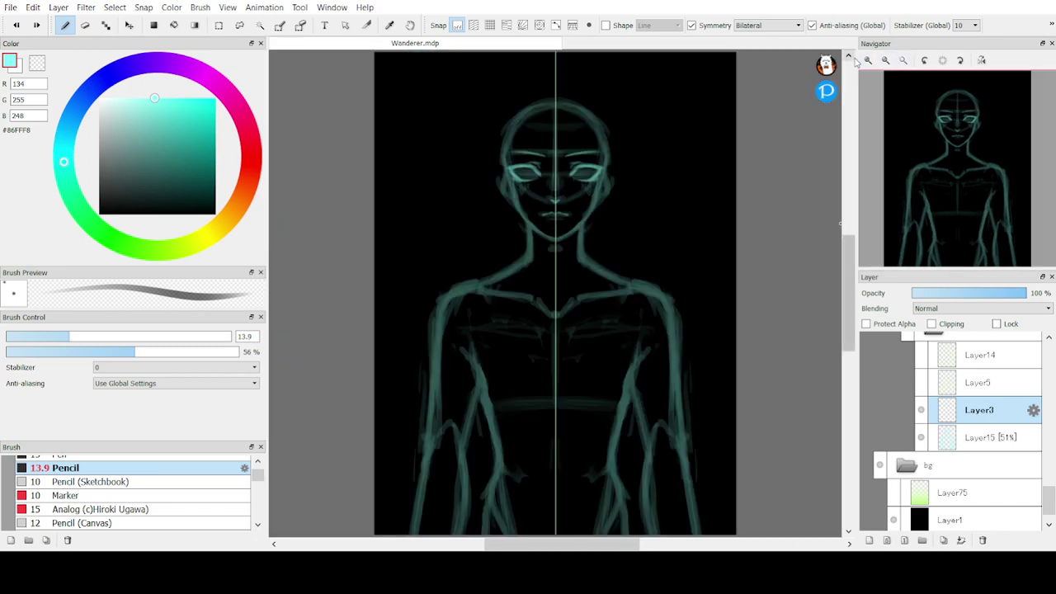
left_click(868, 61)
left_click(868, 61)
mouse_move(936, 144)
left_mouse_down()
mouse_move(943, 127)
mouse_move(952, 137)
left_mouse_up()
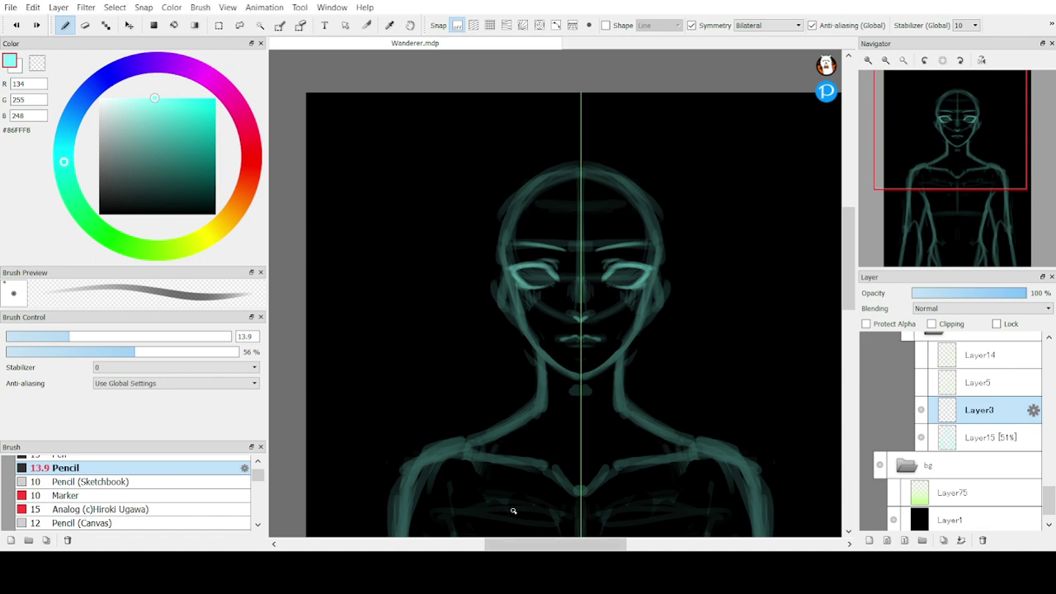
mouse_move(822, 182)
left_mouse_down()
mouse_move(582, 205)
mouse_move(419, 192)
left_mouse_up()
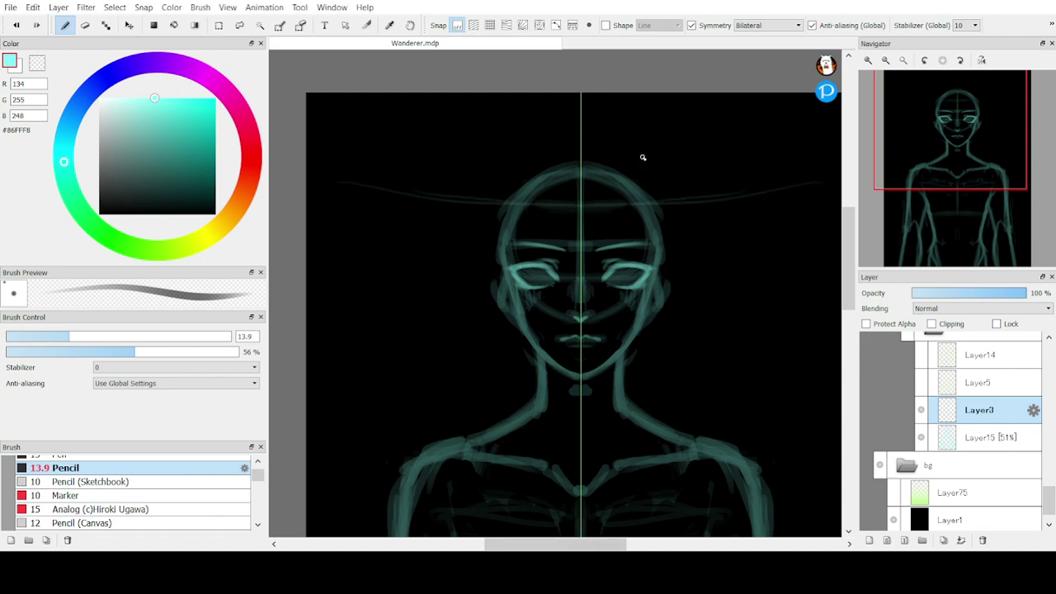
mouse_move(788, 170)
left_mouse_down()
mouse_move(455, 198)
mouse_move(403, 188)
mouse_move(625, 197)
mouse_move(812, 179)
mouse_move(778, 183)
left_mouse_up()
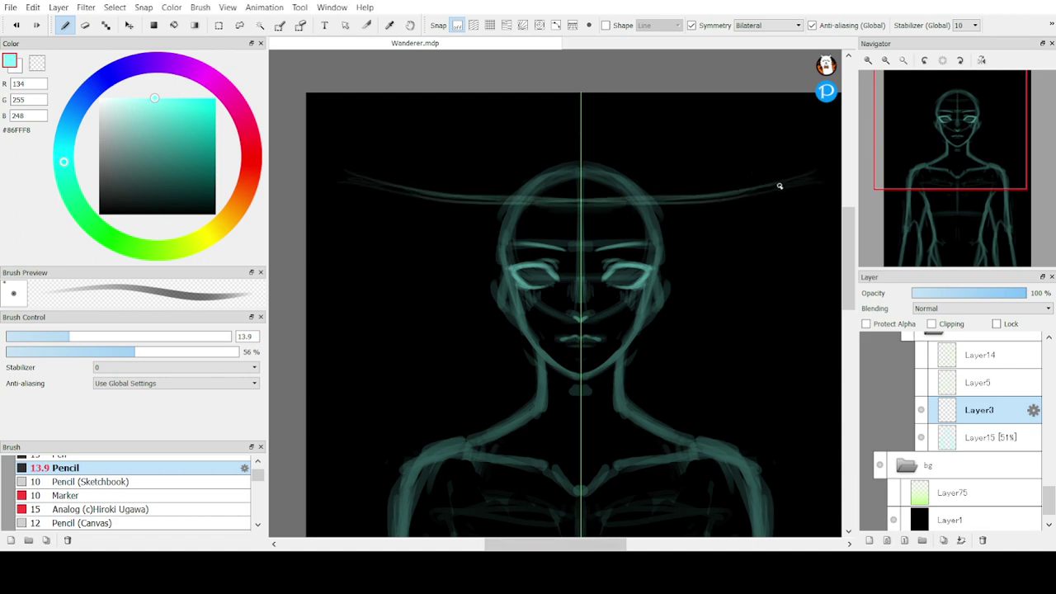
key("ctrl+z")
key("ctrl+z")
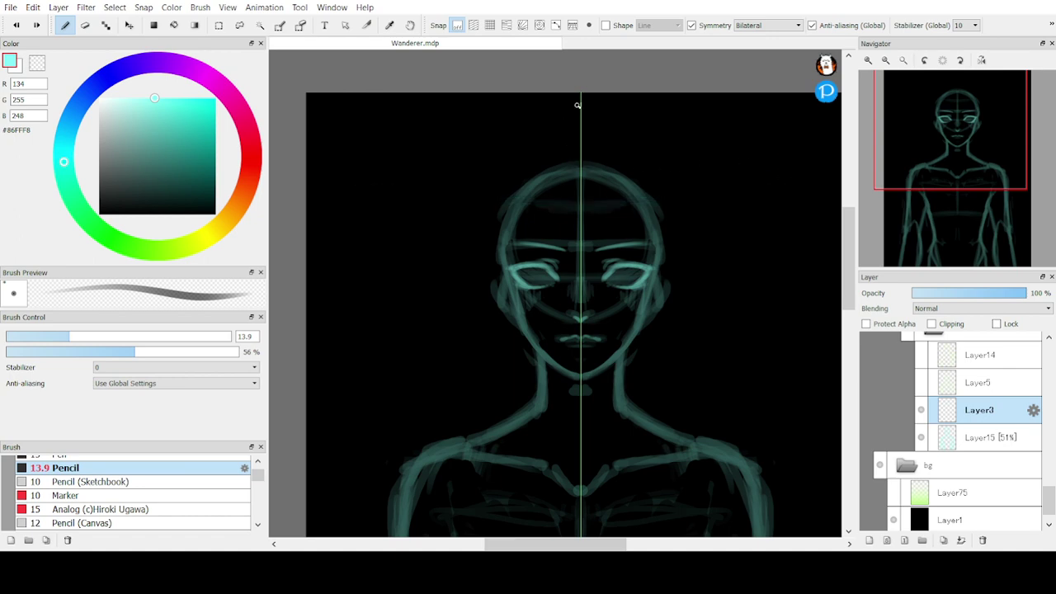
left_click_drag(577, 105, 424, 176)
key("ctrl+z")
Try a wide conical hat with sides sloping from a central peak and a curved brim crossing the forehead
left_click_drag(573, 96, 340, 205)
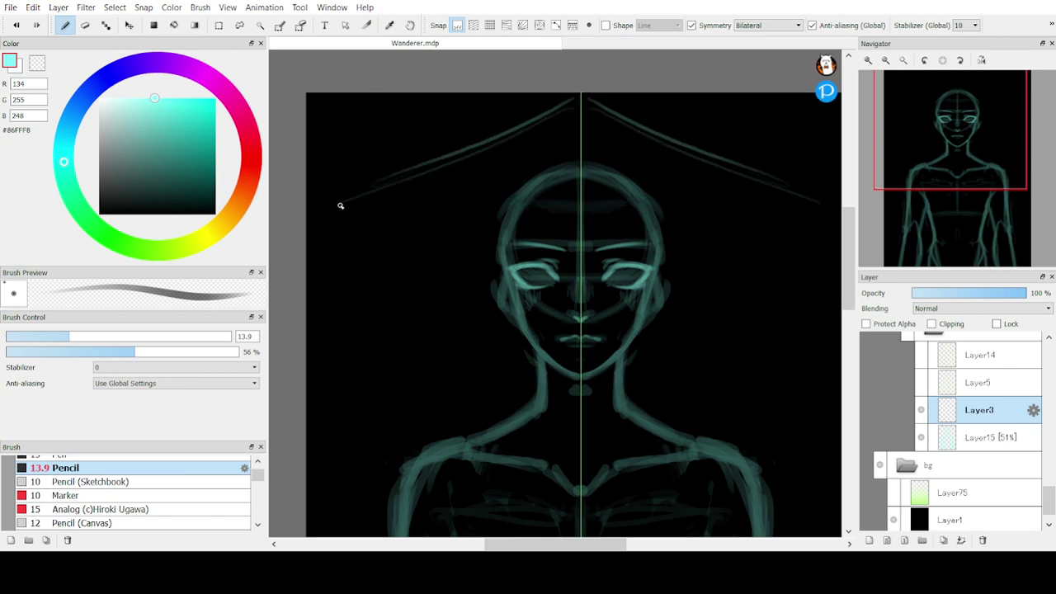
mouse_move(576, 103)
left_mouse_down()
mouse_move(470, 160)
mouse_move(500, 153)
mouse_move(343, 202)
mouse_move(378, 199)
mouse_move(364, 208)
mouse_move(444, 230)
left_mouse_up()
left_click_drag(342, 202, 560, 229)
left_click_drag(386, 193, 612, 205)
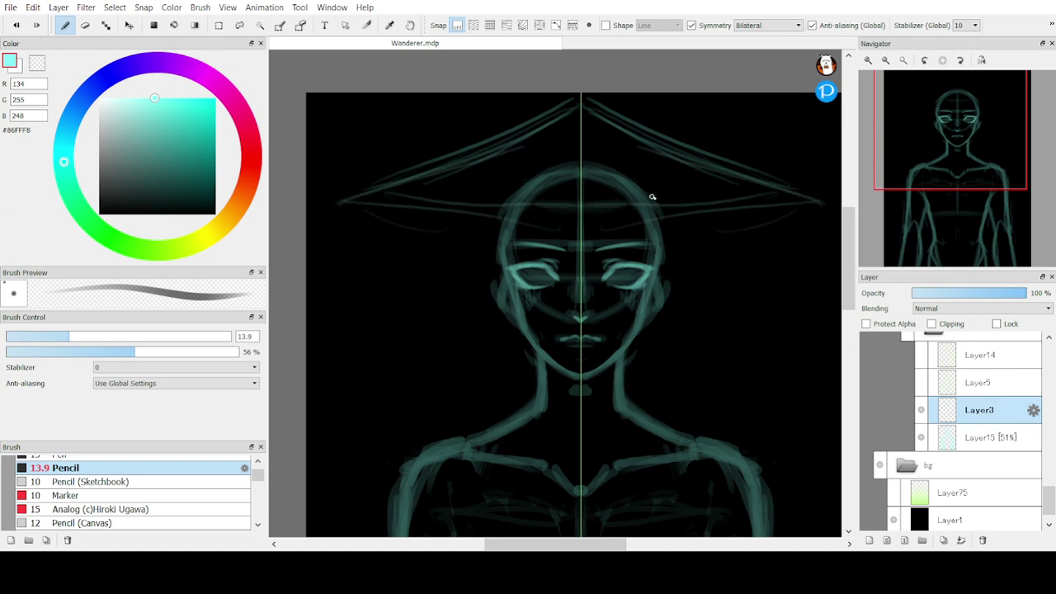
mouse_move(821, 190)
left_mouse_down()
mouse_move(727, 220)
mouse_move(794, 199)
mouse_move(563, 227)
left_mouse_up()
left_click_drag(467, 211, 576, 222)
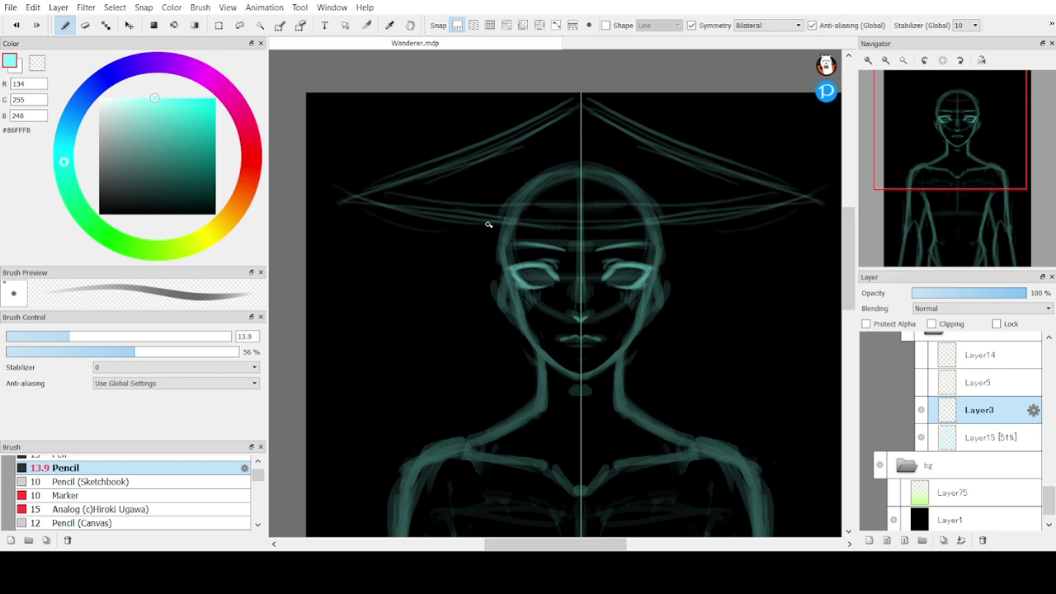
left_click_drag(487, 225, 742, 211)
left_click_drag(736, 175, 584, 99)
mouse_move(589, 104)
left_mouse_down()
mouse_move(821, 201)
mouse_move(678, 221)
left_mouse_up()
left_click_drag(740, 207, 438, 199)
left_click_drag(528, 228, 768, 224)
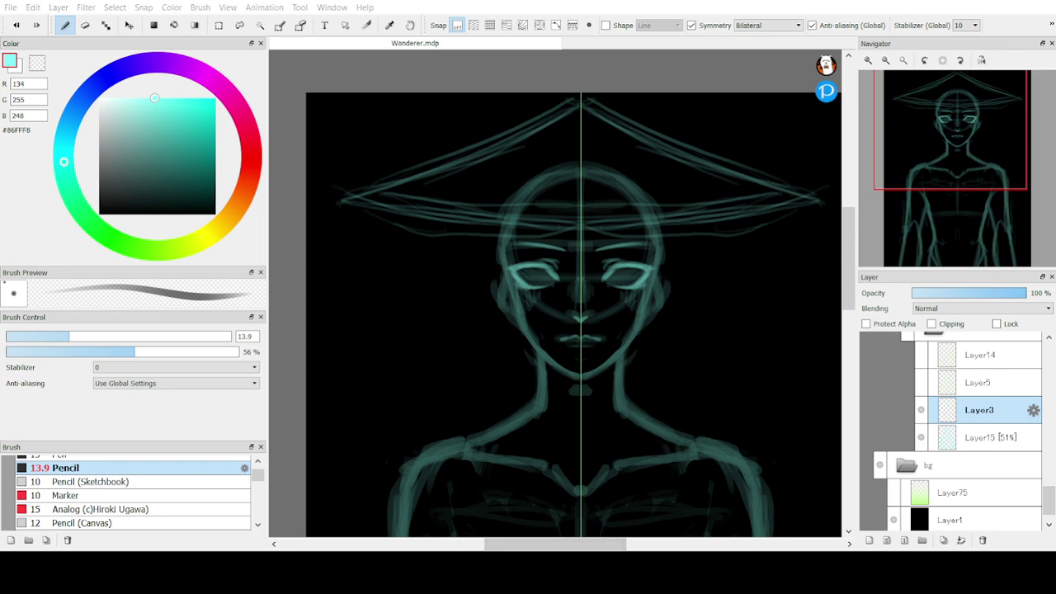
Undo all strokes of the conical hat, including its sloping sides and brim
key("ctrl+z")
key("ctrl+z")
key("ctrl+z")
key("ctrl+z")
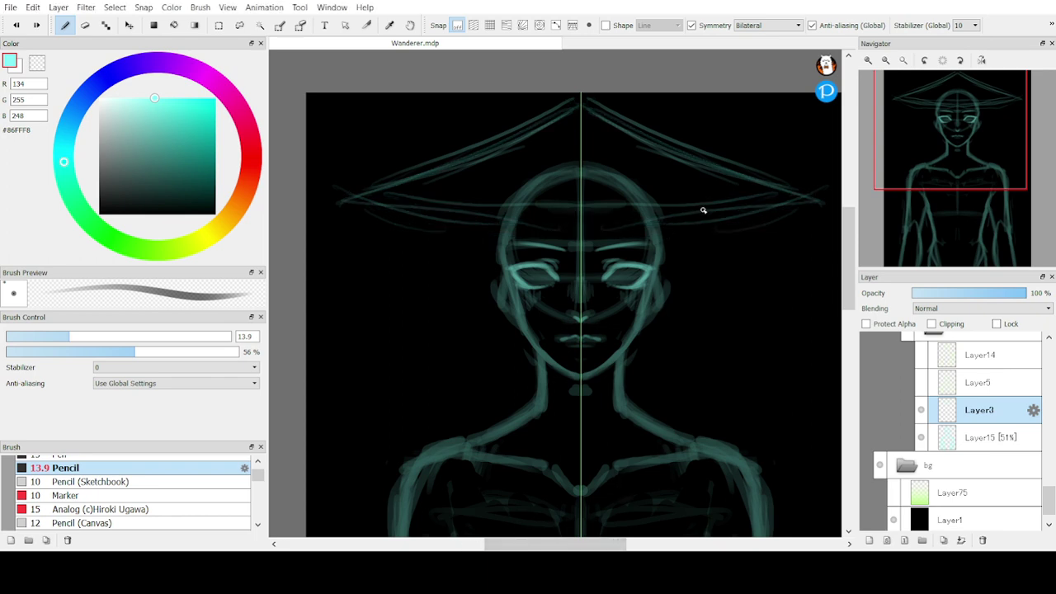
key("ctrl+z")
key("ctrl+z")
key("ctrl+z")
key("ctrl+z")
key("ctrl+z")
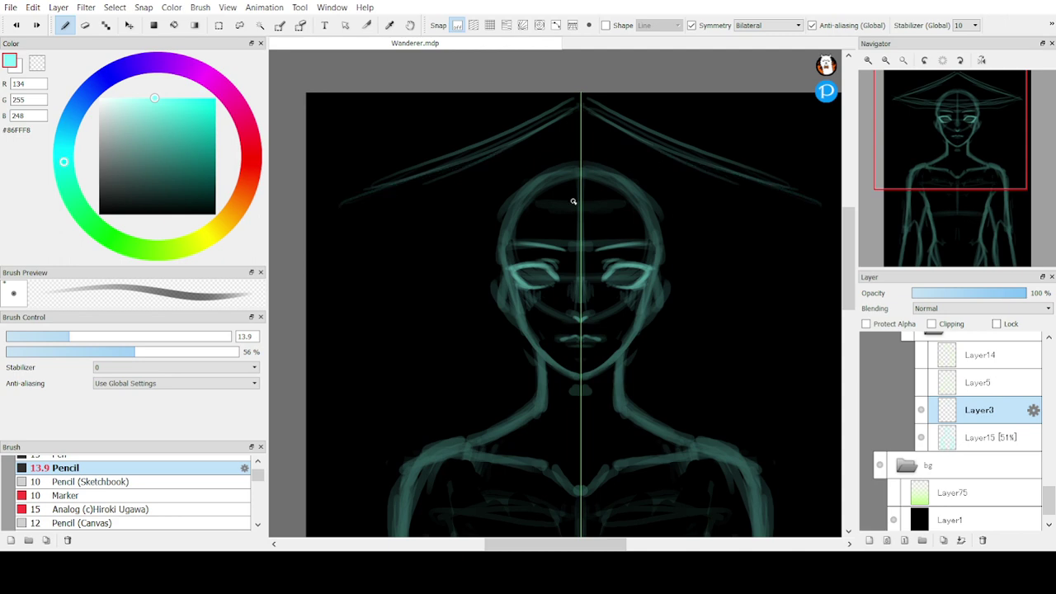
key("ctrl+z")
key("ctrl+z")
key("ctrl+z")
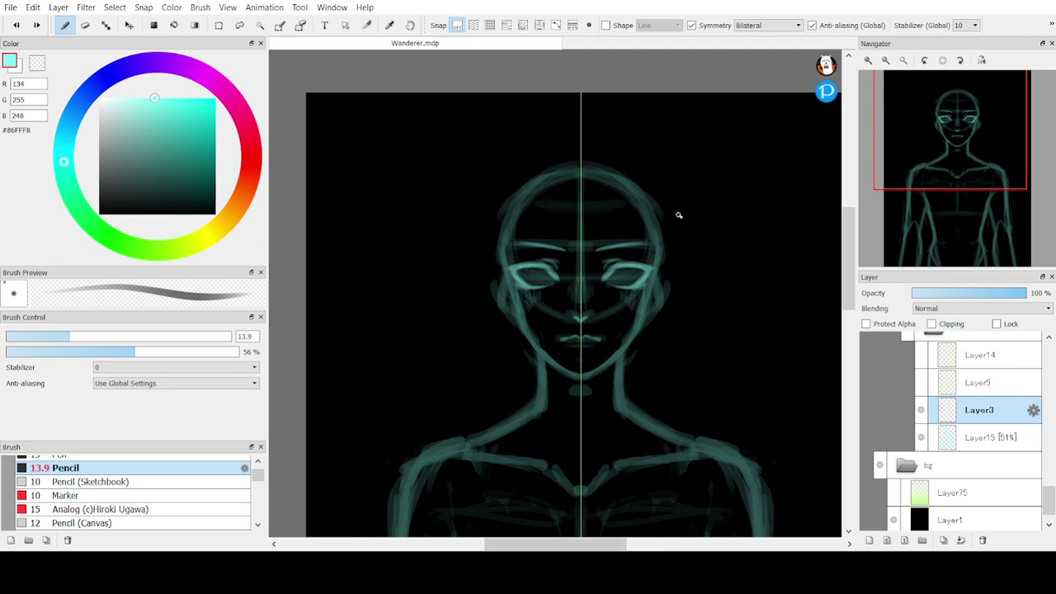
Sketch the hat's upper brim line as a wide symmetrical arc crossing the forehead and extending far beyond the head
mouse_move(820, 245)
left_mouse_down()
mouse_move(674, 211)
mouse_move(400, 244)
left_mouse_up()
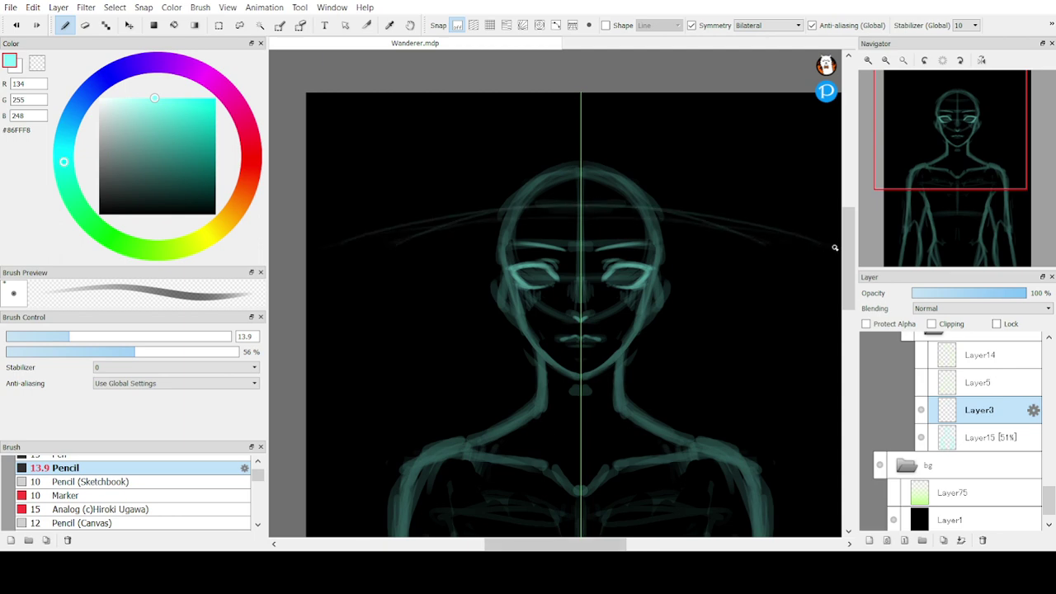
mouse_move(836, 249)
left_mouse_down()
mouse_move(735, 216)
mouse_move(437, 215)
left_mouse_up()
mouse_move(771, 224)
left_mouse_down()
mouse_move(394, 226)
mouse_move(486, 203)
left_mouse_up()
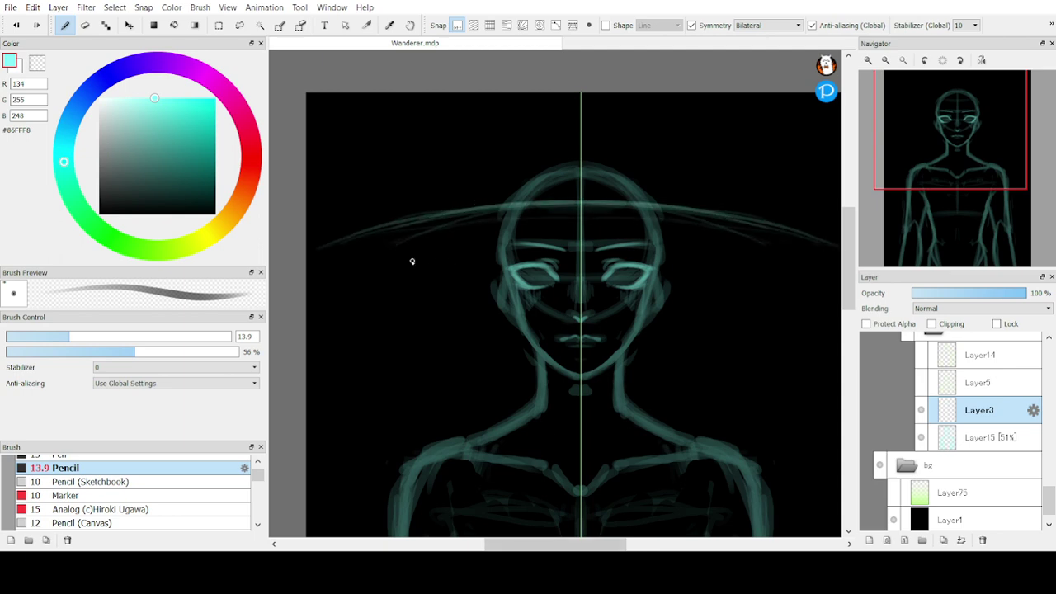
Sketch the lower brim edges from the hat's outer tips inward to the sides of the face at eye level
left_click_drag(348, 253, 480, 293)
left_click_drag(330, 269, 453, 289)
left_click_drag(338, 254, 485, 291)
left_click_drag(374, 274, 495, 289)
left_click_drag(461, 278, 368, 251)
mouse_move(440, 283)
left_mouse_down()
mouse_move(500, 287)
mouse_move(341, 246)
mouse_move(481, 283)
left_mouse_up()
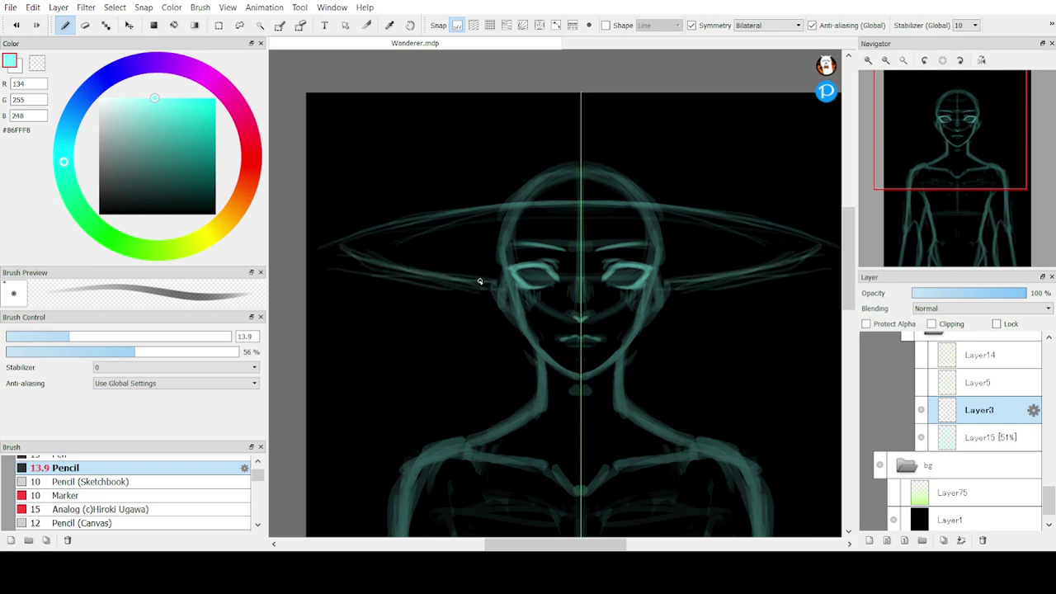
mouse_move(358, 236)
left_mouse_down()
mouse_move(418, 220)
mouse_move(587, 220)
mouse_move(423, 217)
left_mouse_up()
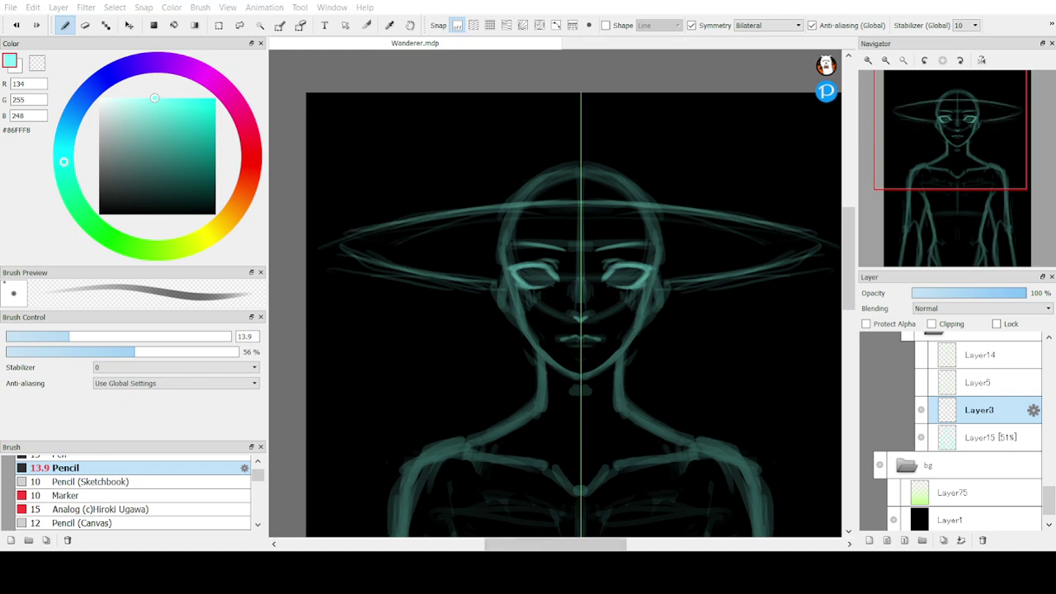
Draw the hat's conical crown with sides sloping from a peak just above the head to the brim tips
mouse_move(577, 141)
left_mouse_down()
mouse_move(449, 185)
mouse_move(375, 227)
left_mouse_up()
left_click_drag(498, 173, 346, 237)
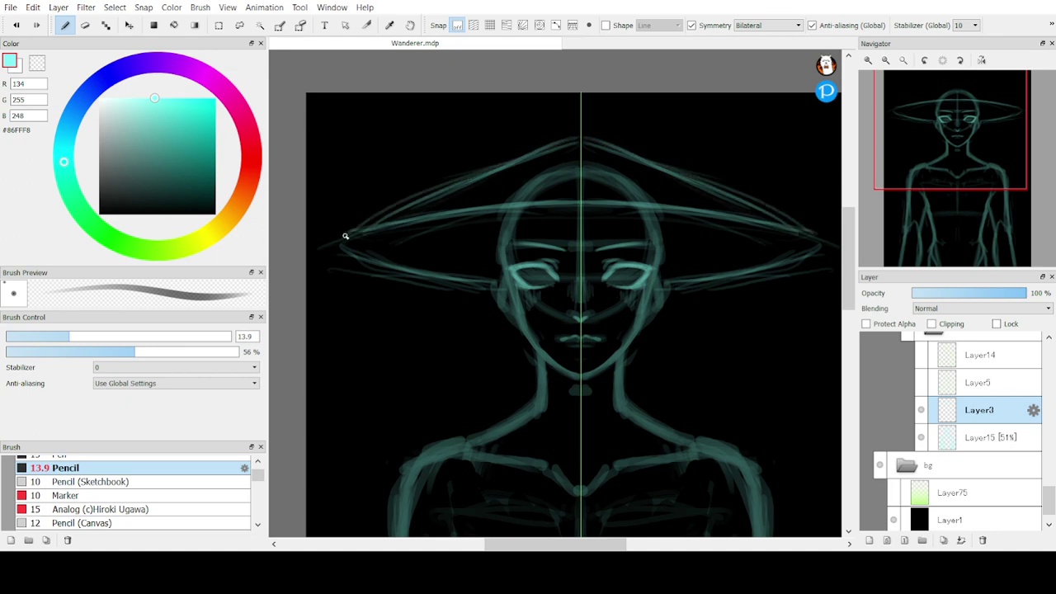
left_click_drag(545, 157, 399, 217)
left_click_drag(584, 140, 375, 239)
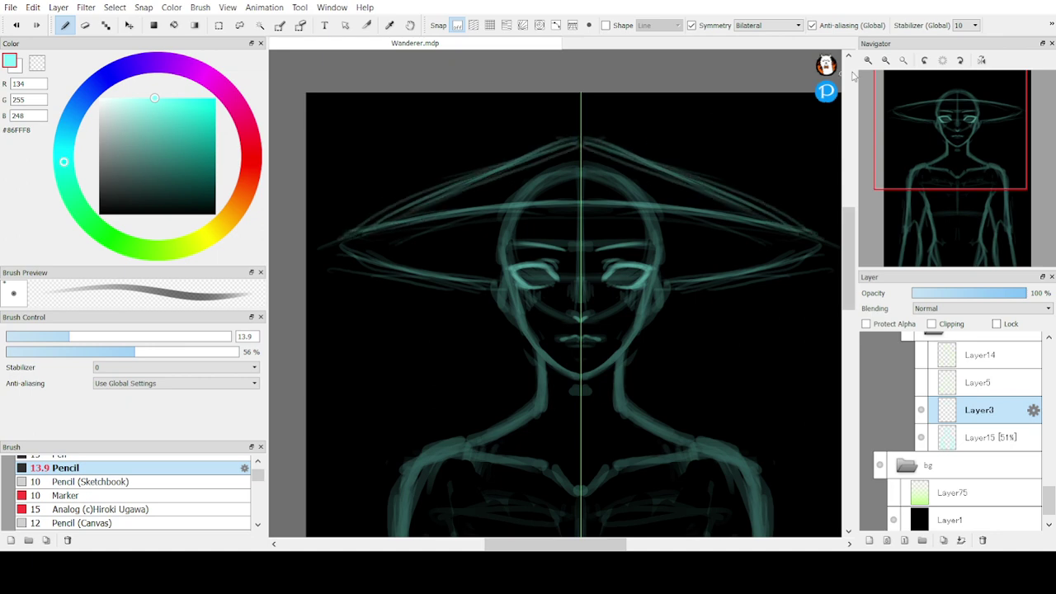
Sketch a collar band around the neck and curved armhole lines from the shoulders down the sides of the chest
left_click_drag(952, 130, 956, 195)
left_click(885, 61)
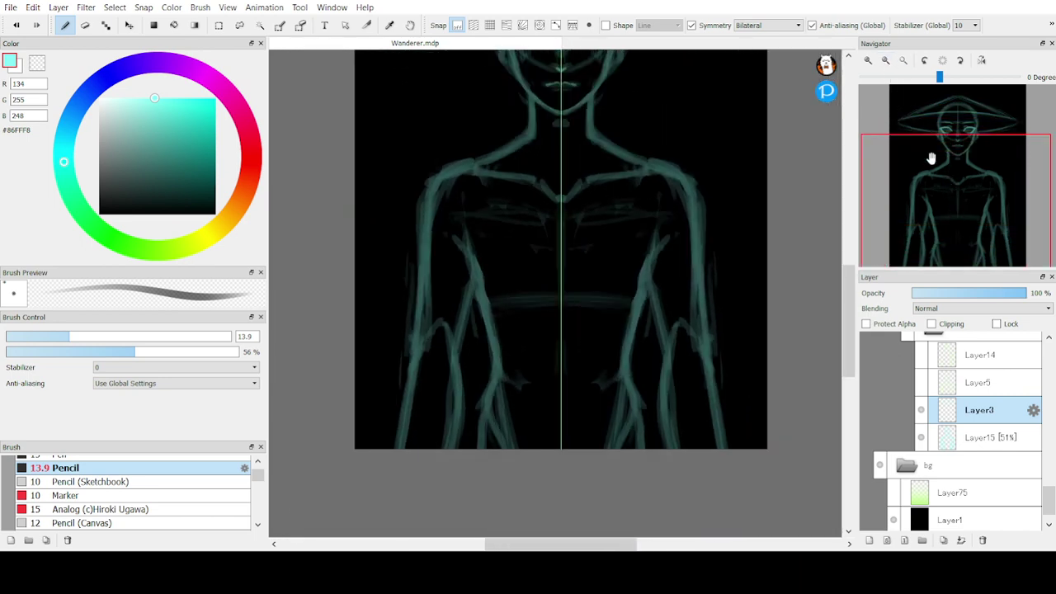
left_click_drag(938, 160, 937, 217)
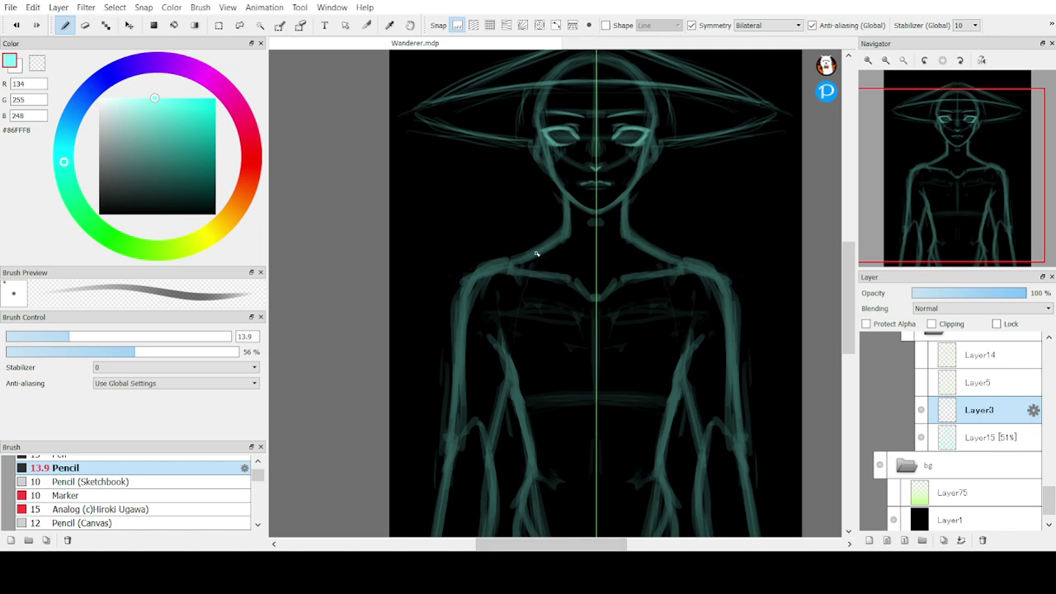
left_click_drag(537, 255, 518, 370)
mouse_move(570, 222)
left_mouse_down()
mouse_move(619, 225)
mouse_move(568, 216)
mouse_move(563, 241)
mouse_move(572, 218)
mouse_move(618, 224)
mouse_move(533, 257)
left_mouse_up()
mouse_move(566, 240)
left_mouse_down()
mouse_move(546, 251)
mouse_move(568, 219)
left_mouse_up()
mouse_move(569, 218)
left_mouse_down()
mouse_move(567, 241)
mouse_move(525, 262)
mouse_move(567, 236)
mouse_move(561, 224)
mouse_move(509, 264)
mouse_move(510, 386)
left_mouse_up()
Redraw the curved armhole lines from the shoulders to the ribs and erase their stray doubled strokes
key("e")
key("n")
left_click_drag(527, 268, 517, 366)
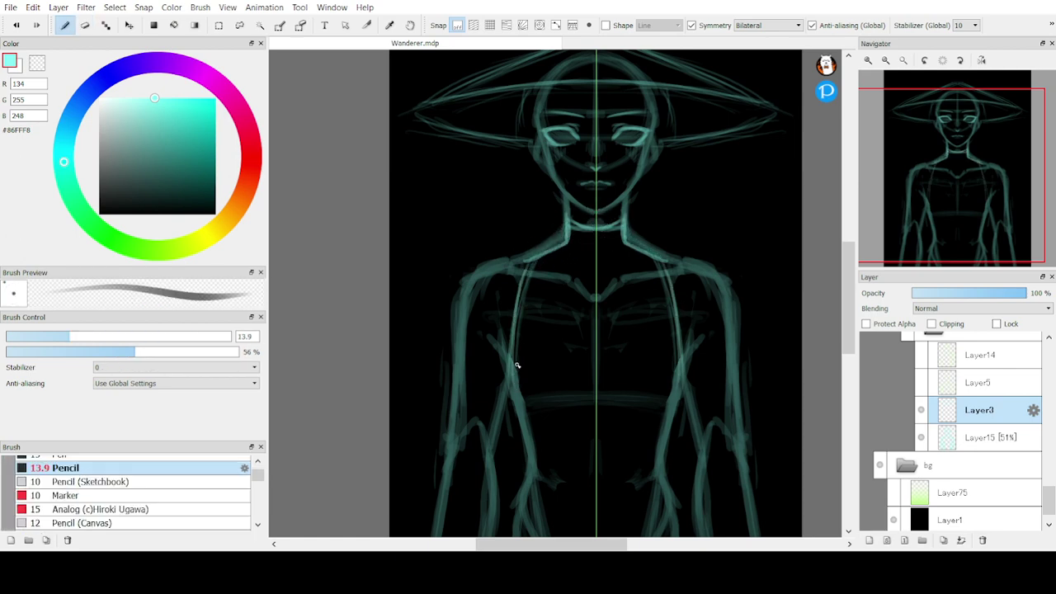
left_click_drag(535, 260, 511, 382)
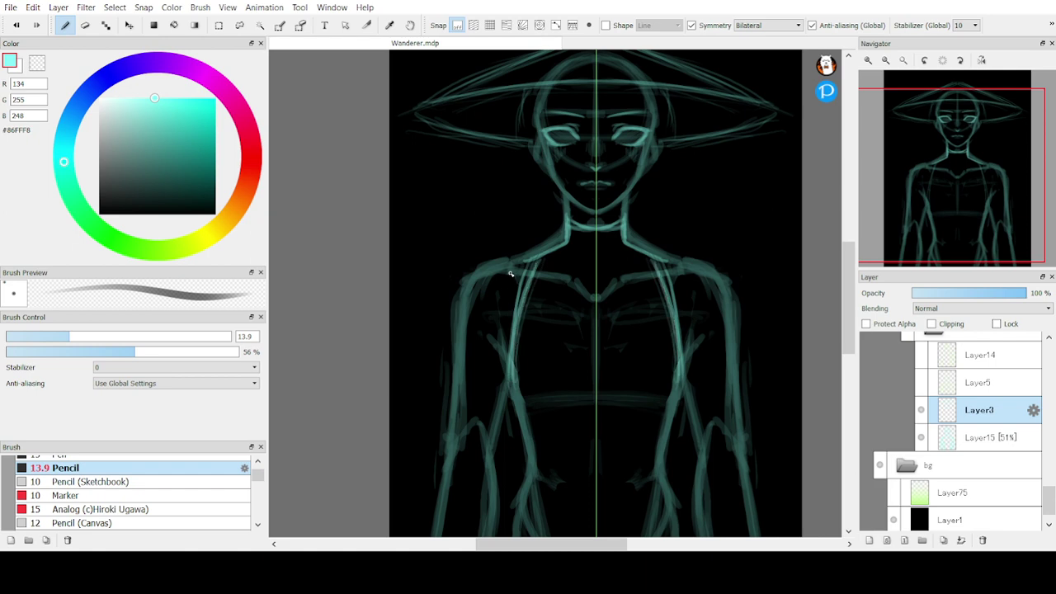
key("e")
left_click_drag(528, 288, 488, 366)
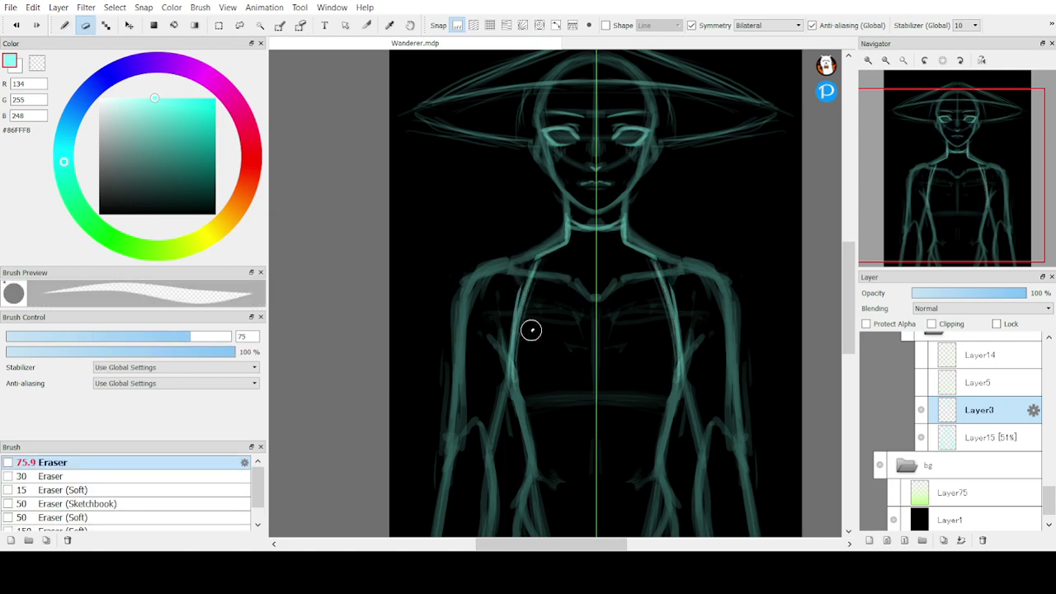
key("n")
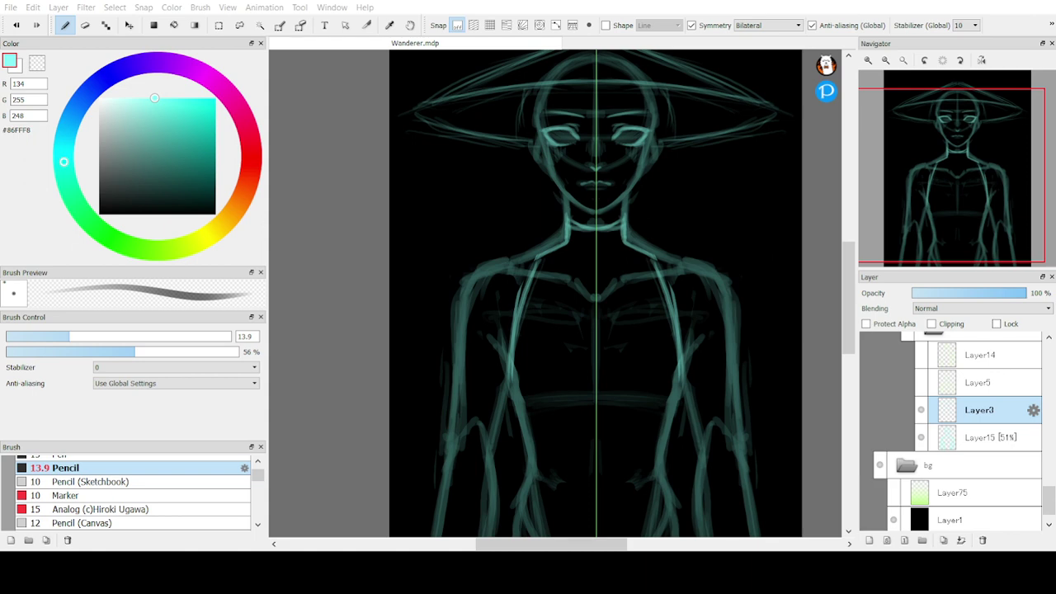
Sketch a waistband with curved upper and lower edges across the lower torso, erasing strokes between them and reinforcing the upper edge
left_click_drag(974, 160, 946, 207)
left_click_drag(641, 394, 555, 399)
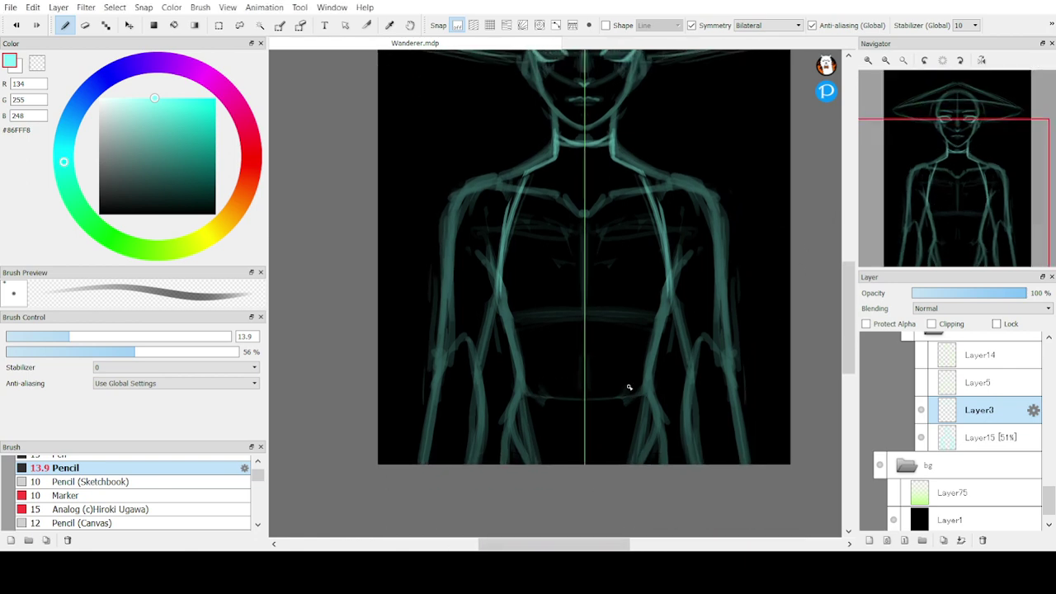
mouse_move(646, 391)
left_mouse_down()
mouse_move(557, 391)
mouse_move(641, 394)
mouse_move(549, 401)
mouse_move(652, 406)
mouse_move(558, 412)
left_mouse_up()
mouse_move(644, 403)
left_mouse_down()
mouse_move(563, 411)
mouse_move(622, 408)
left_mouse_up()
mouse_move(645, 365)
left_mouse_down()
mouse_move(537, 370)
mouse_move(653, 370)
mouse_move(525, 374)
mouse_move(643, 372)
mouse_move(559, 373)
mouse_move(525, 406)
left_mouse_up()
key("e")
left_click_drag(643, 391, 582, 388)
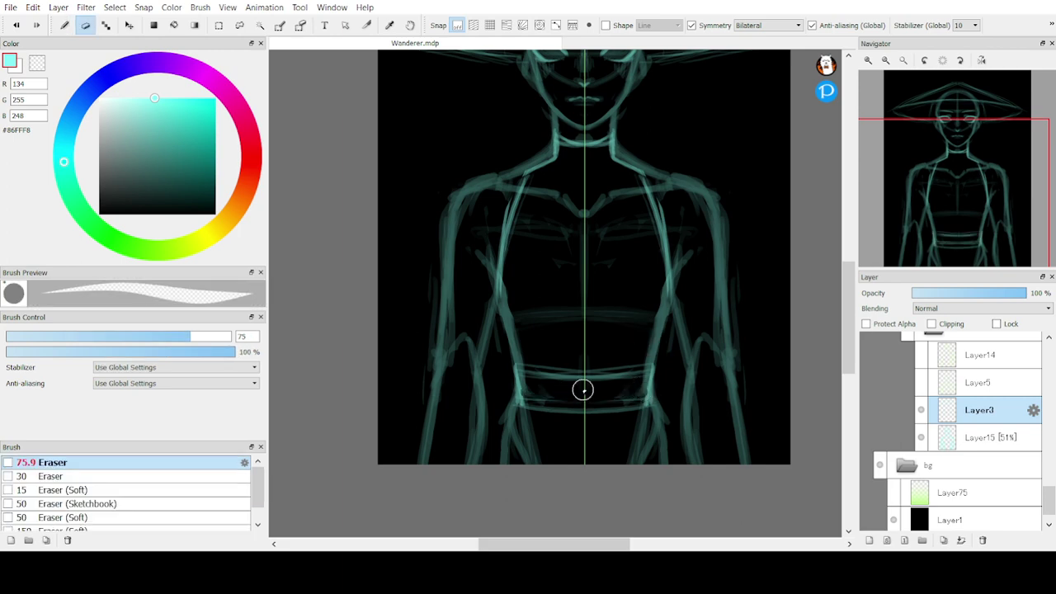
key("b")
left_click_drag(647, 366, 575, 372)
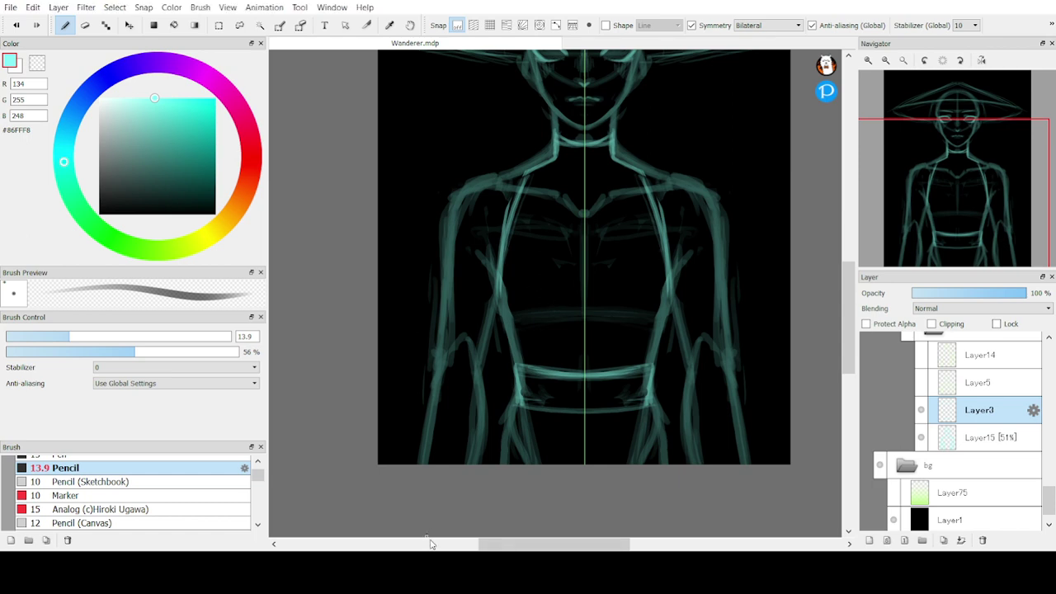
Draw the jacket's raised shoulder lines sloping from beside the neck out over the upper arms
mouse_move(550, 157)
left_mouse_down()
mouse_move(524, 154)
mouse_move(517, 183)
mouse_move(516, 158)
mouse_move(517, 180)
mouse_move(535, 164)
mouse_move(508, 158)
left_mouse_up()
key("ctrl+z")
mouse_move(530, 164)
left_mouse_down()
mouse_move(515, 160)
mouse_move(452, 195)
left_mouse_up()
mouse_move(507, 155)
left_mouse_down()
mouse_move(449, 196)
mouse_move(529, 164)
mouse_move(446, 207)
left_mouse_up()
mouse_move(511, 155)
left_mouse_down()
mouse_move(461, 195)
mouse_move(536, 170)
mouse_move(567, 367)
left_mouse_up()
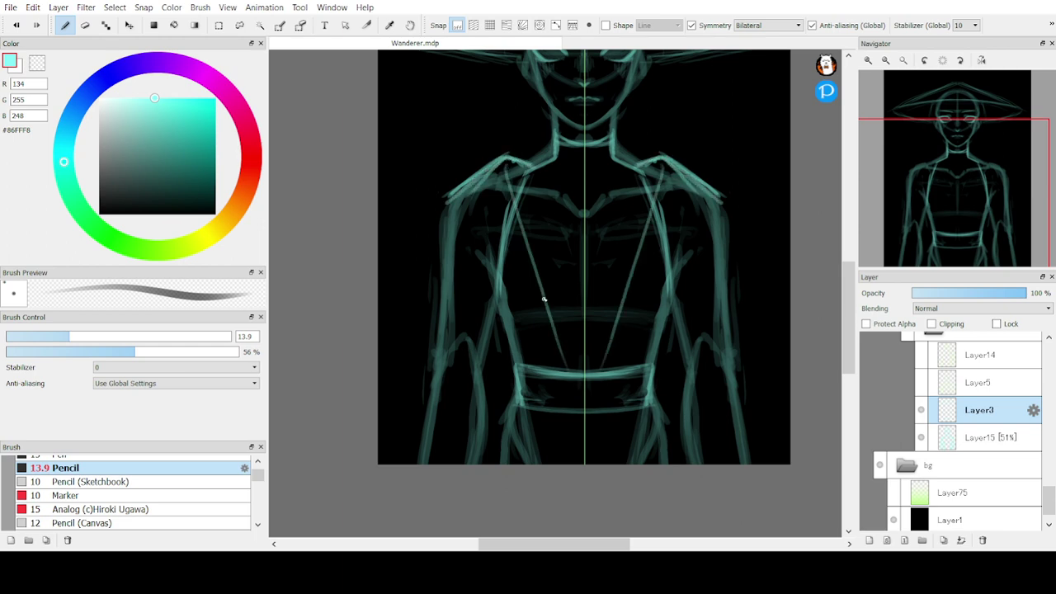
key("ctrl+z")
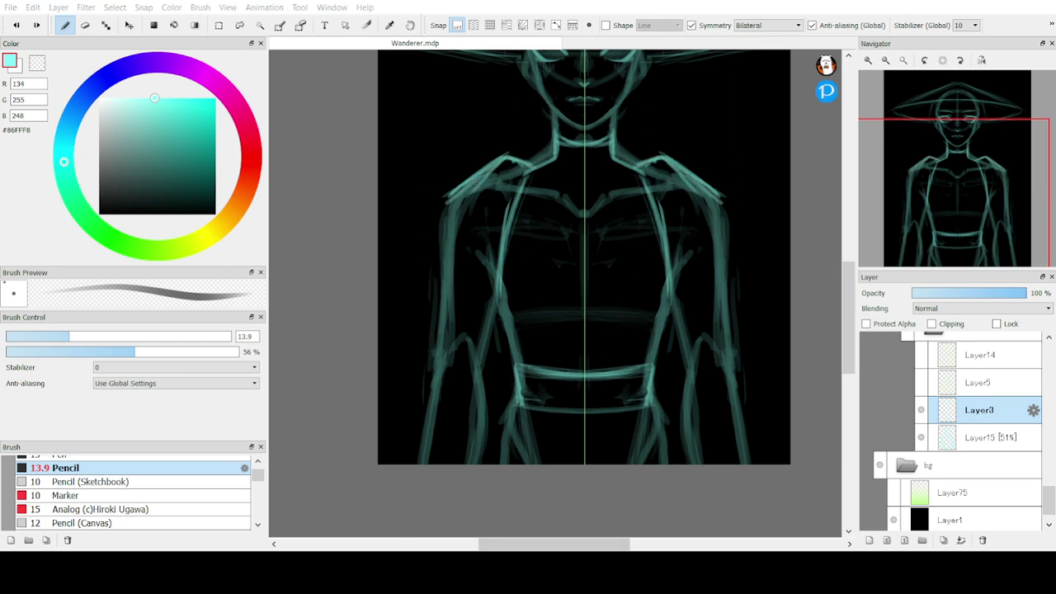
left_click_drag(514, 162, 554, 337)
key("ctrl+z")
key("ctrl+z")
Sketch the open jacket's front edges running from the shoulders down to the waistband
left_click_drag(507, 160, 549, 351)
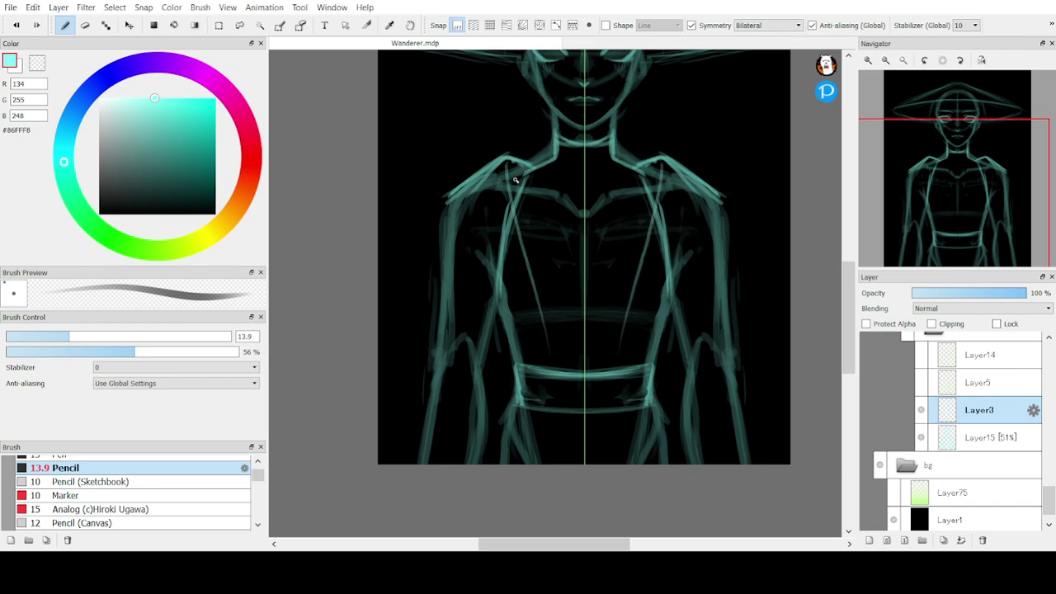
mouse_move(528, 172)
left_mouse_down()
mouse_move(548, 338)
mouse_move(567, 382)
mouse_move(538, 348)
mouse_move(543, 376)
mouse_move(510, 226)
mouse_move(545, 367)
mouse_move(568, 379)
mouse_move(518, 229)
left_mouse_up()
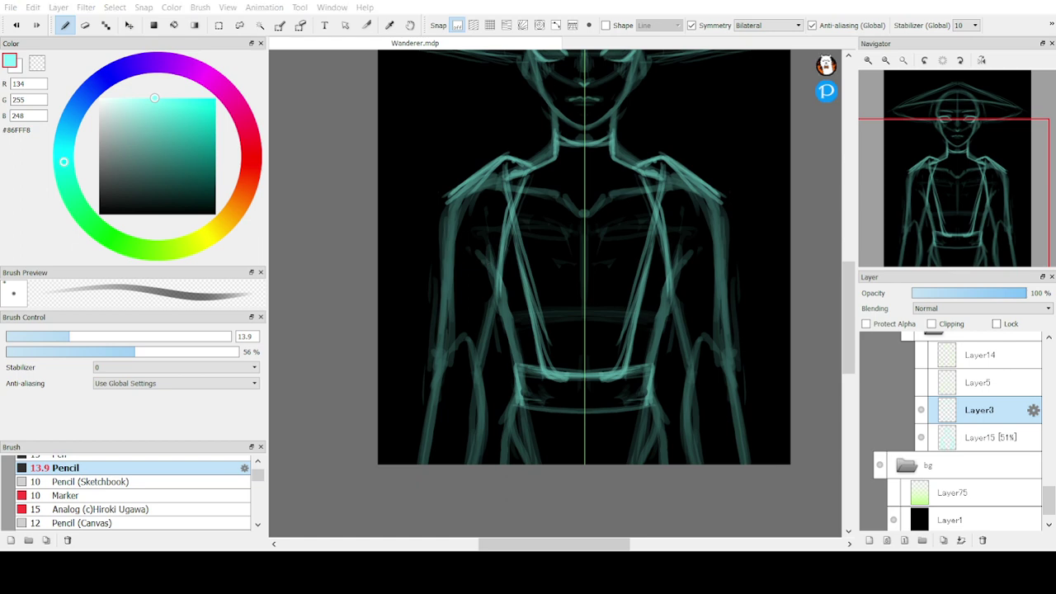
left_click_drag(485, 250, 492, 355)
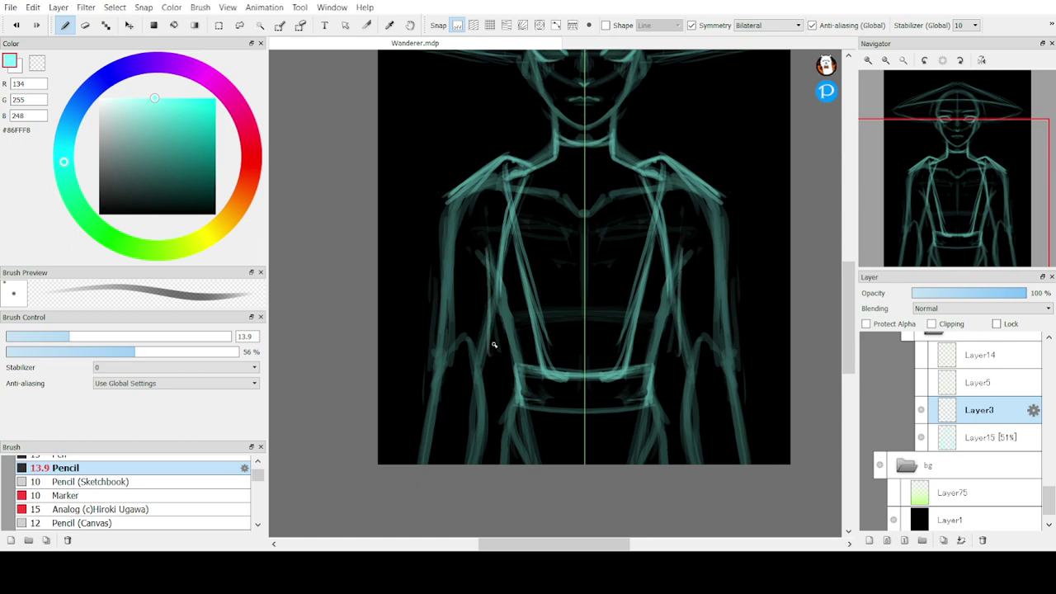
mouse_move(494, 291)
left_mouse_down()
mouse_move(493, 360)
mouse_move(521, 372)
left_mouse_up()
left_click_drag(492, 347, 519, 370)
left_click_drag(494, 325, 495, 350)
left_click_drag(493, 263, 495, 338)
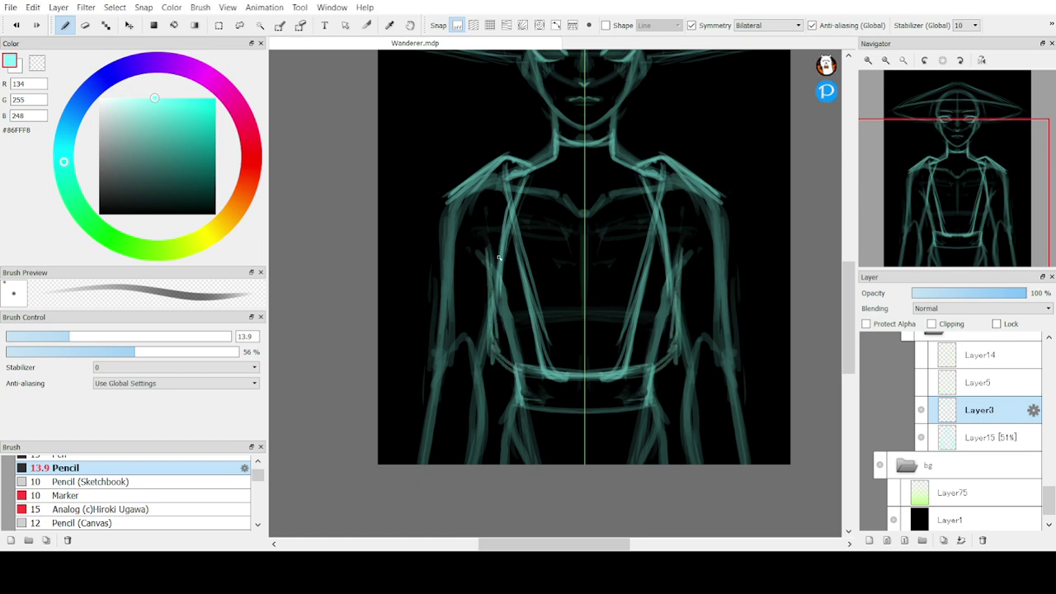
key("ctrl+z")
key("ctrl+z")
key("ctrl+z")
key("ctrl+z")
key("ctrl+z")
key("ctrl+z")
mouse_move(491, 260)
left_mouse_down()
mouse_move(493, 346)
mouse_move(493, 292)
mouse_move(519, 369)
mouse_move(501, 360)
mouse_move(516, 365)
mouse_move(502, 330)
mouse_move(496, 356)
left_mouse_up()
key("ctrl+z")
Draw the jacket's side edges and lower hem into the waistband, then add fold lines under the arms
mouse_move(503, 274)
left_mouse_down()
mouse_move(497, 353)
mouse_move(526, 367)
left_mouse_up()
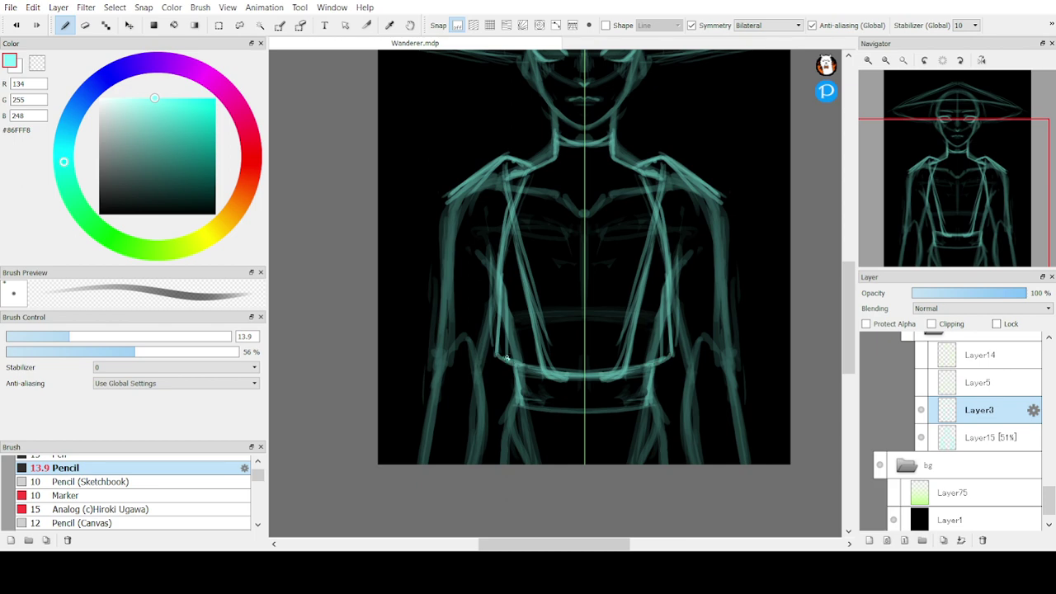
mouse_move(494, 333)
left_mouse_down()
mouse_move(493, 246)
mouse_move(496, 307)
left_mouse_up()
left_click_drag(497, 270, 477, 305)
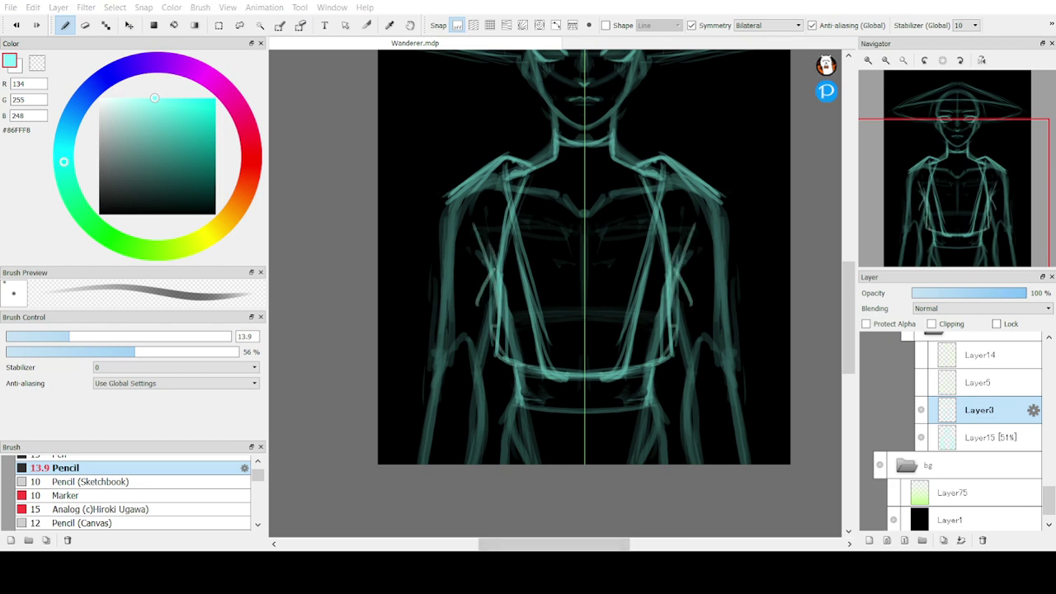
Sketch loose short sleeves flaring from the shoulders down the outside of the upper arms, with a curved hem
left_click_drag(476, 177, 491, 166)
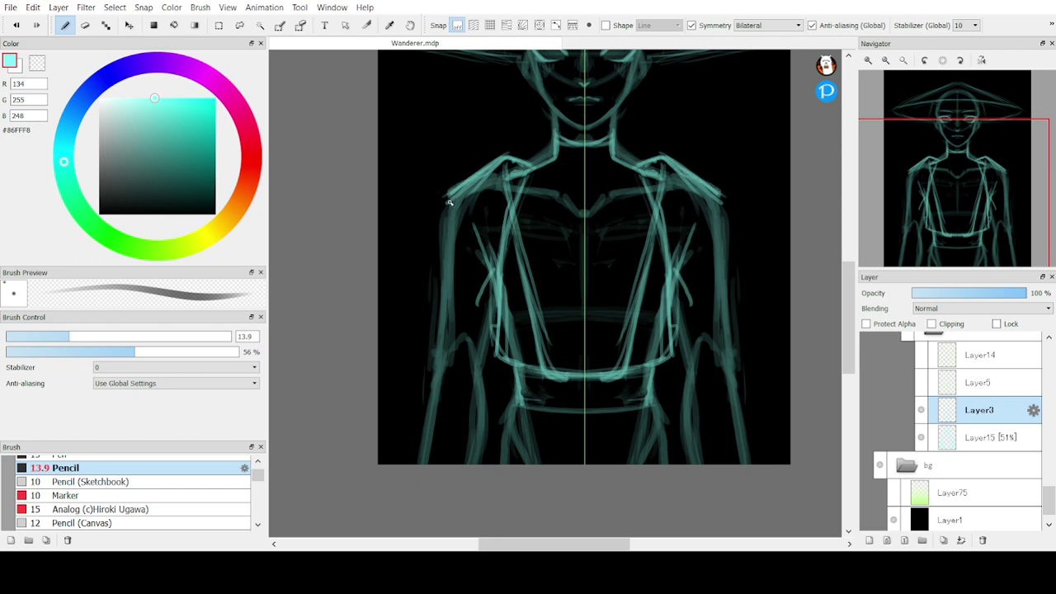
left_click_drag(450, 202, 431, 318)
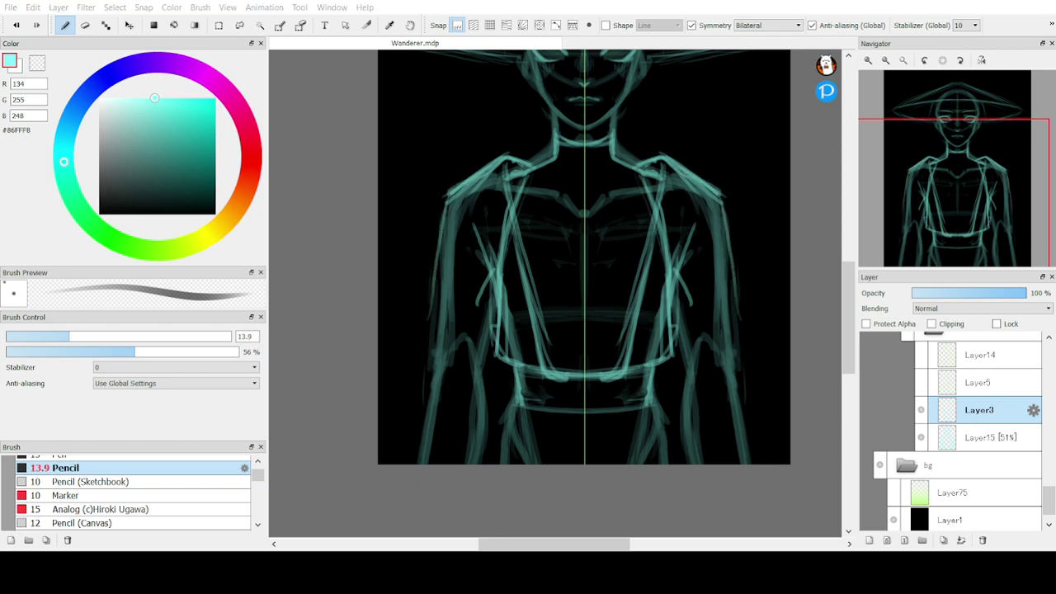
mouse_move(444, 198)
left_mouse_down()
mouse_move(410, 311)
mouse_move(445, 343)
mouse_move(420, 323)
left_mouse_up()
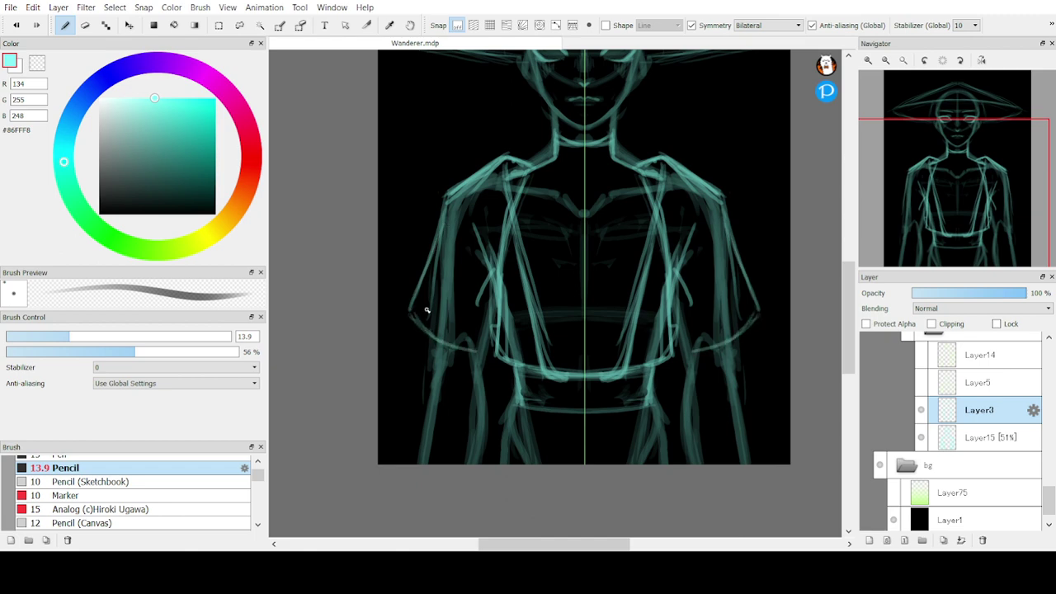
Lower the jacket's shoulder line, erase the old shoulder and sleeve strokes, and reinforce the sleeve outlines and hem
left_click_drag(521, 161, 459, 196)
key("e")
mouse_move(512, 159)
left_mouse_down()
mouse_move(441, 189)
mouse_move(446, 228)
mouse_move(410, 325)
left_mouse_up()
key("b")
mouse_move(450, 223)
left_mouse_down()
mouse_move(412, 318)
mouse_move(447, 344)
mouse_move(487, 349)
mouse_move(485, 363)
mouse_move(479, 356)
left_mouse_up()
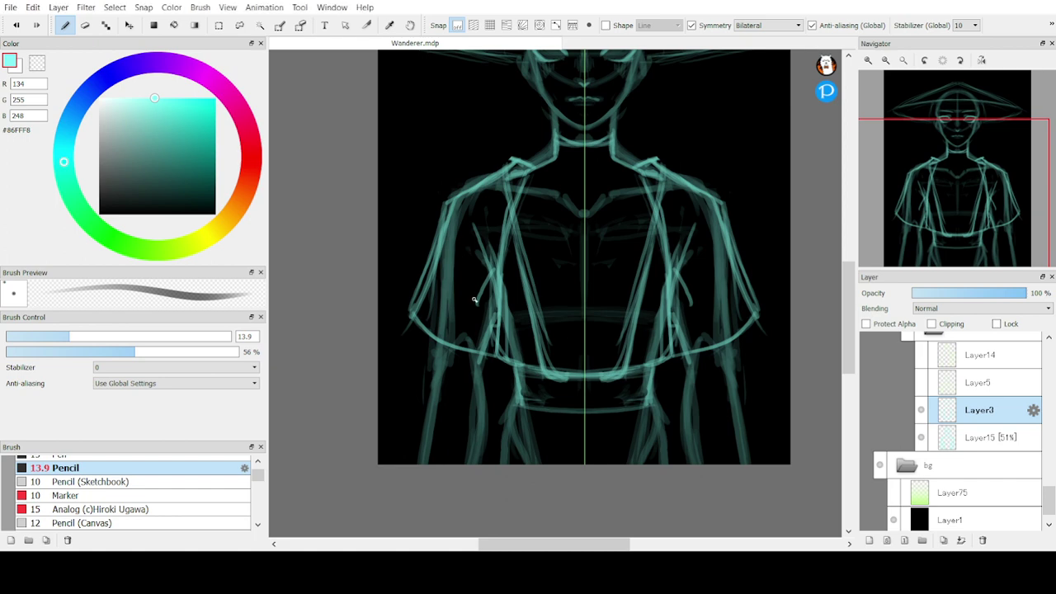
Redraw the sleeve hems higher on the upper arms and erase the old, longer hem lines
mouse_move(497, 332)
left_mouse_down()
mouse_move(427, 300)
mouse_move(497, 329)
left_mouse_up()
mouse_move(491, 325)
left_mouse_down()
mouse_move(425, 304)
mouse_move(454, 346)
mouse_move(408, 308)
mouse_move(464, 332)
left_mouse_up()
key("e")
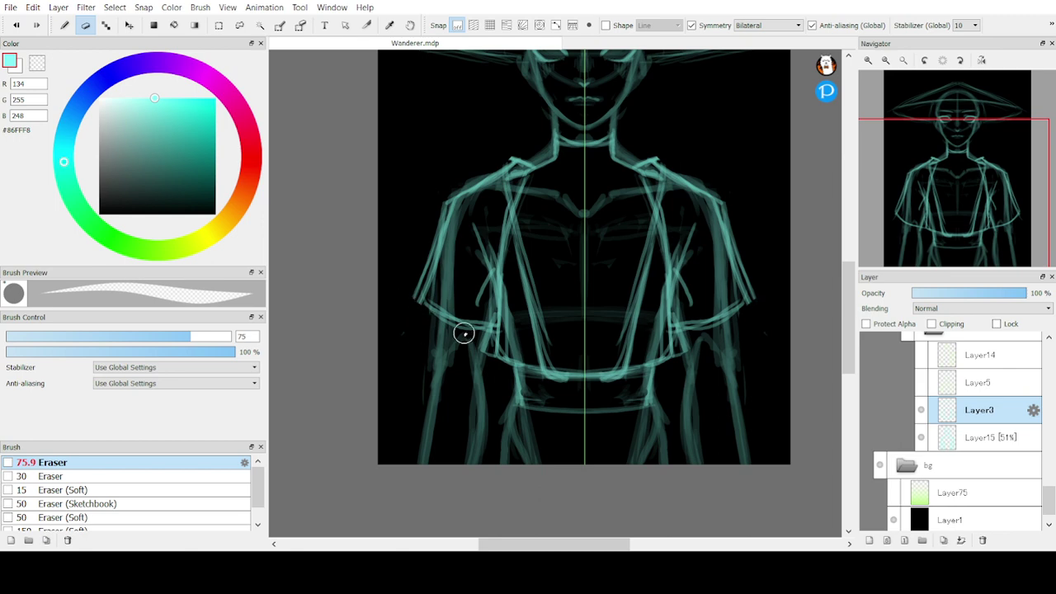
key("b")
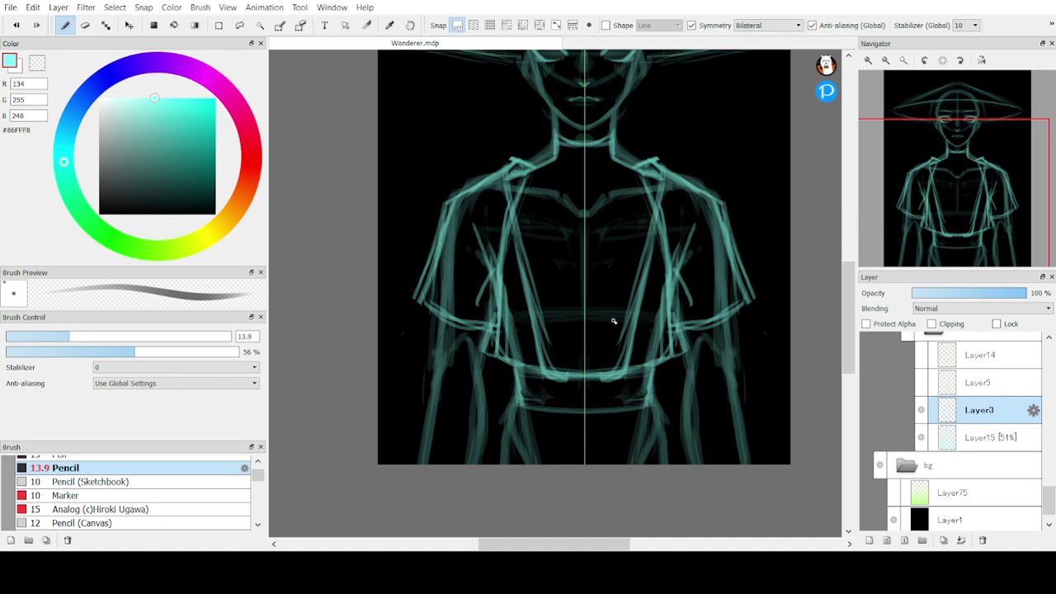
Sketch diagonal lines crossing at the centre of the lower torso just above the waistband, with short strokes beside them
left_click_drag(614, 321, 551, 370)
mouse_move(625, 304)
left_mouse_down()
mouse_move(549, 369)
mouse_move(555, 375)
left_mouse_up()
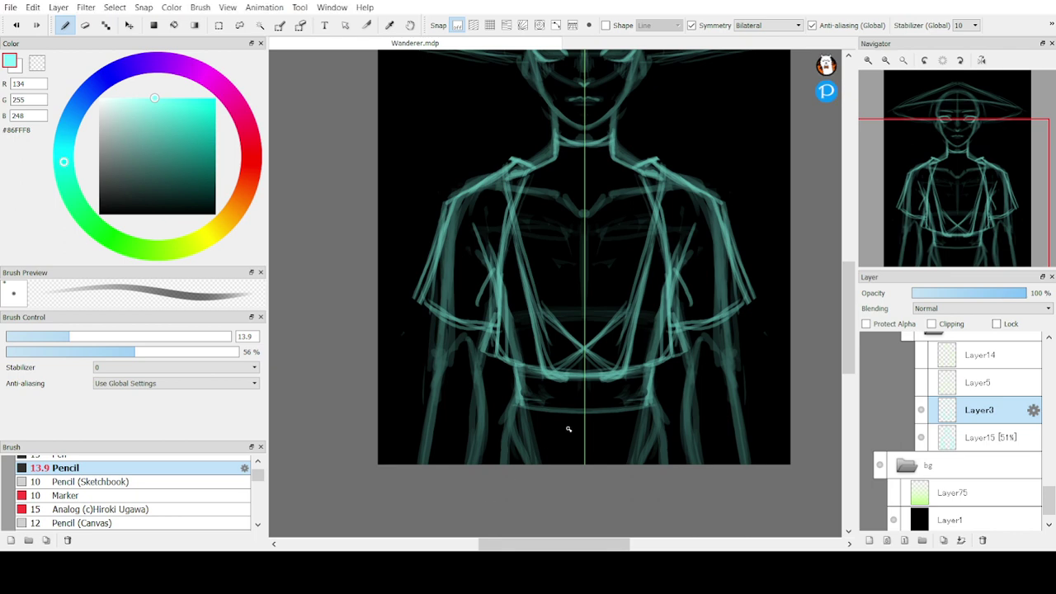
left_click_drag(623, 347, 604, 372)
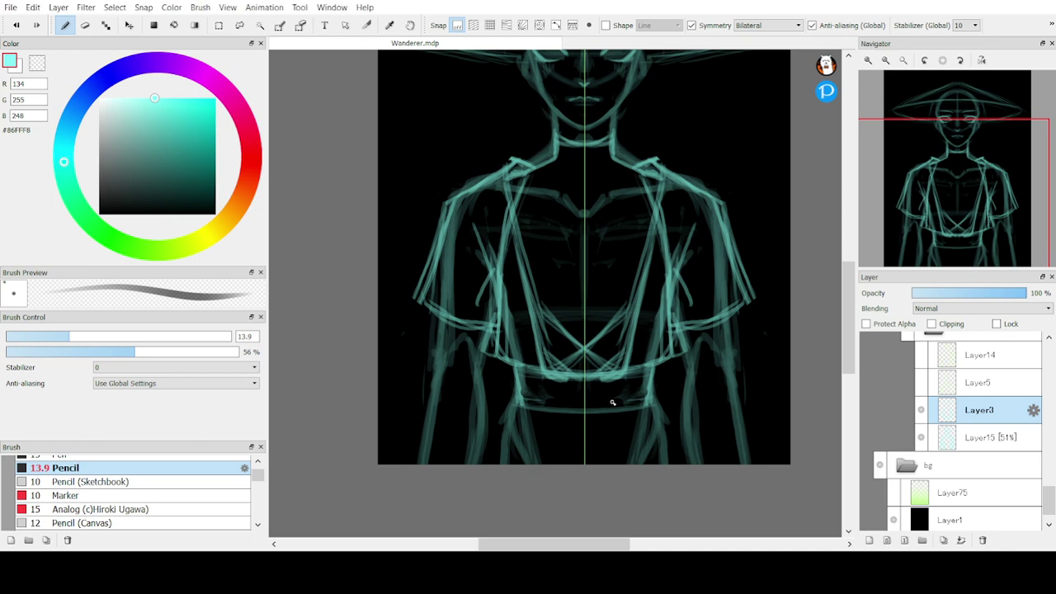
Draw a belt along the waistband with a central buckle and rectangular panels extending to both sides of the waist
mouse_move(573, 385)
left_mouse_down()
mouse_move(576, 405)
mouse_move(574, 389)
mouse_move(594, 391)
mouse_move(570, 405)
mouse_move(561, 381)
mouse_move(549, 409)
mouse_move(576, 408)
mouse_move(572, 385)
left_mouse_up()
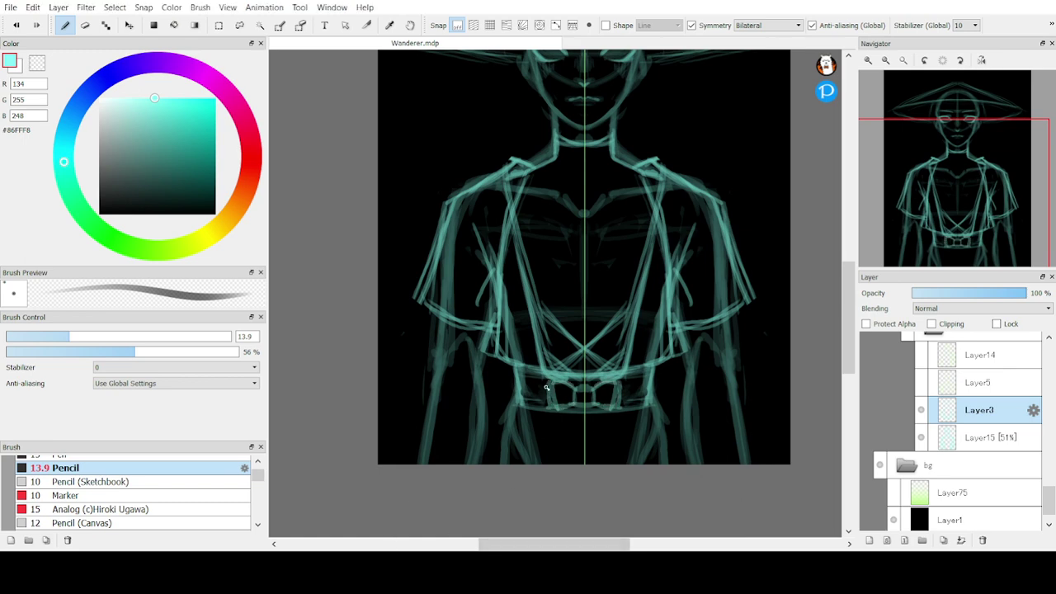
left_click_drag(547, 385, 516, 384)
left_click_drag(543, 386, 511, 378)
left_click_drag(511, 378, 517, 400)
mouse_move(518, 397)
left_mouse_down()
mouse_move(550, 399)
mouse_move(514, 408)
left_mouse_up()
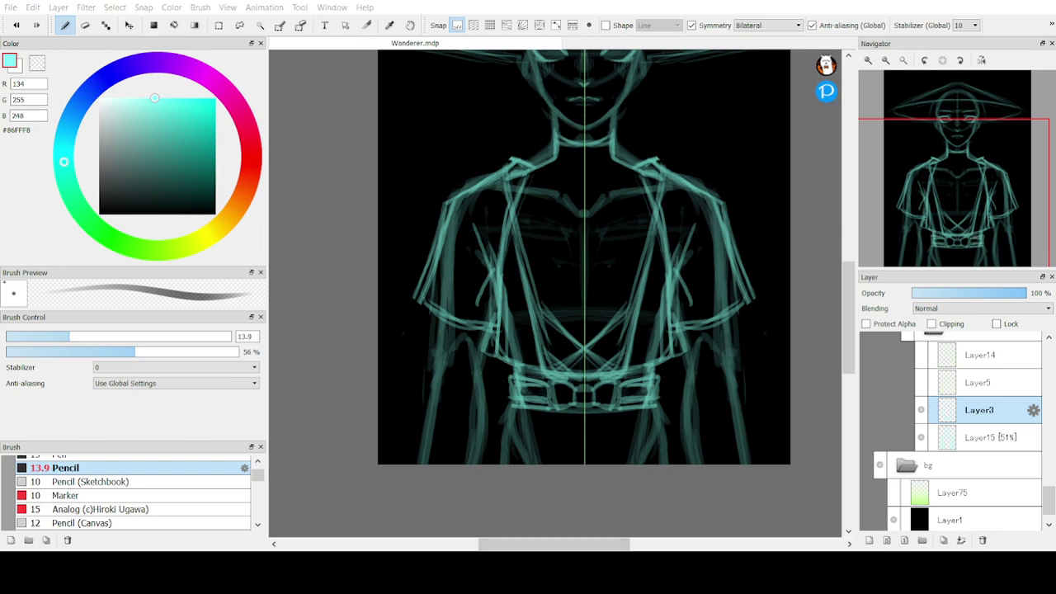
Sketch the outer trouser edges flaring down from the belt and erase the excess stroke beside them
left_click_drag(516, 408, 489, 506)
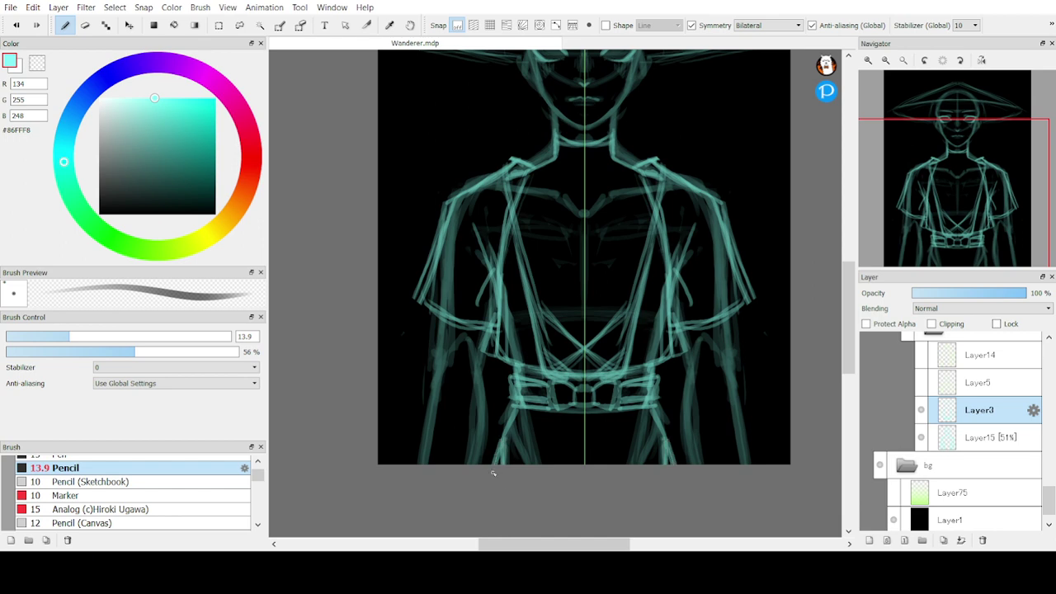
key("e")
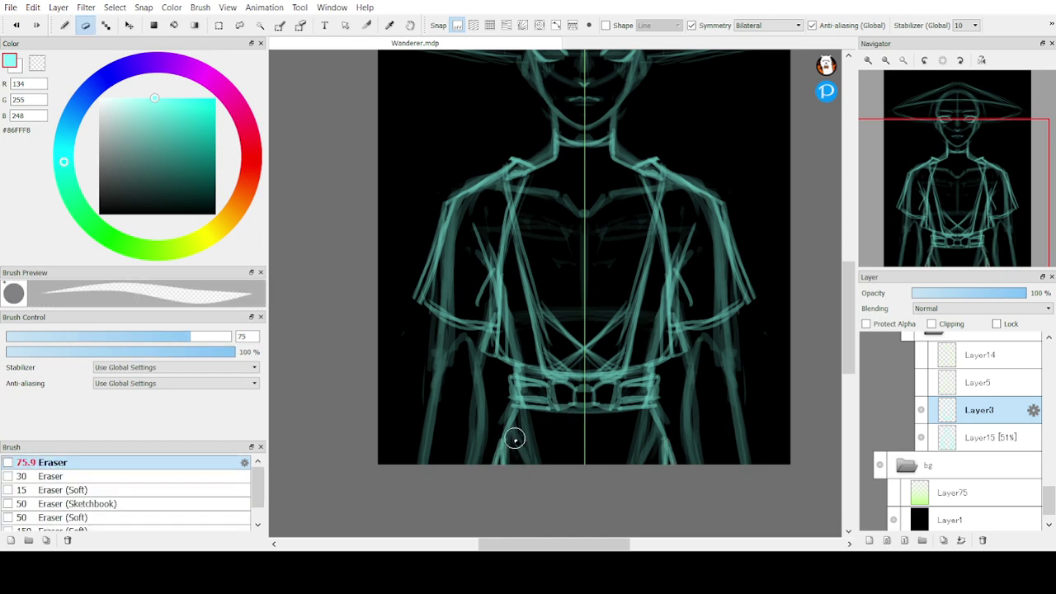
left_click_drag(516, 439, 507, 448)
key("b")
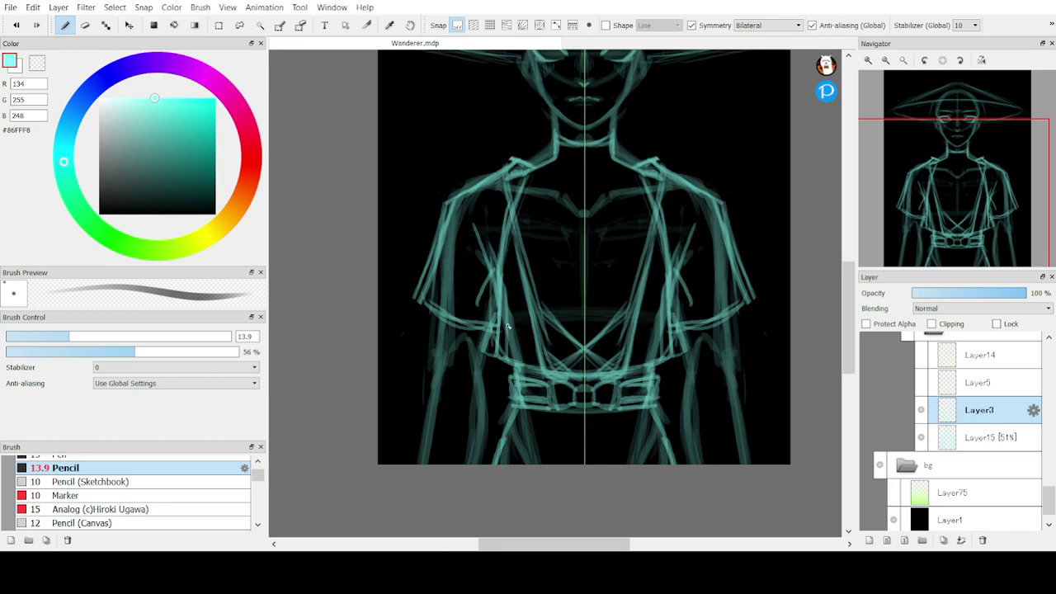
Draw curved hem lines across both sleeve openings and reinforce the outer sleeve edges
mouse_move(430, 307)
left_mouse_down()
mouse_move(478, 358)
mouse_move(486, 346)
mouse_move(481, 360)
mouse_move(427, 307)
left_mouse_up()
mouse_move(461, 347)
left_mouse_down()
mouse_move(489, 350)
mouse_move(487, 321)
mouse_move(495, 327)
mouse_move(428, 291)
left_mouse_up()
left_click_drag(500, 302, 422, 302)
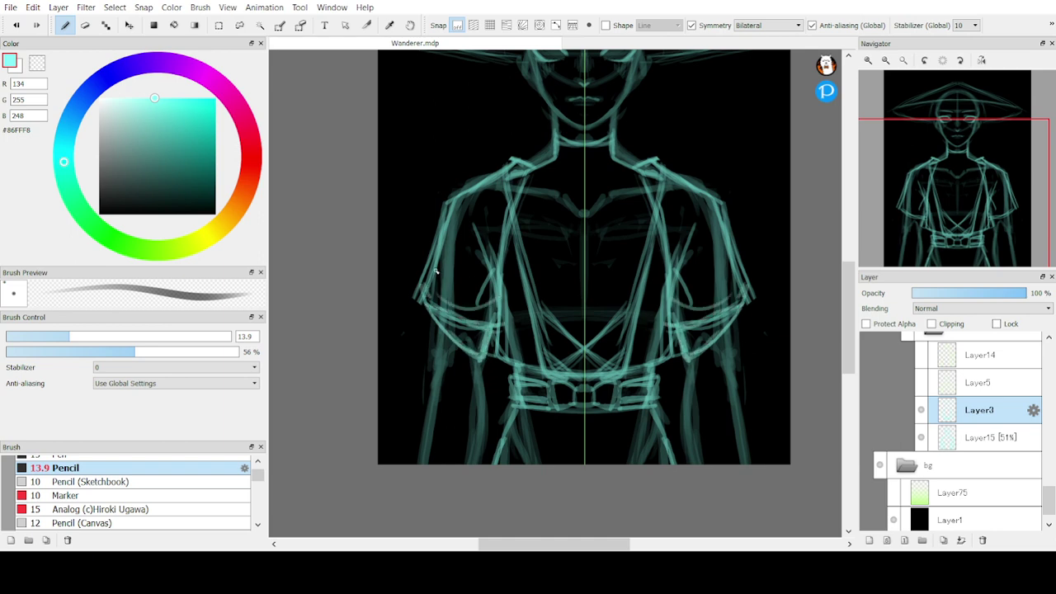
mouse_move(441, 236)
left_mouse_down()
mouse_move(427, 303)
mouse_move(451, 213)
mouse_move(444, 267)
left_mouse_up()
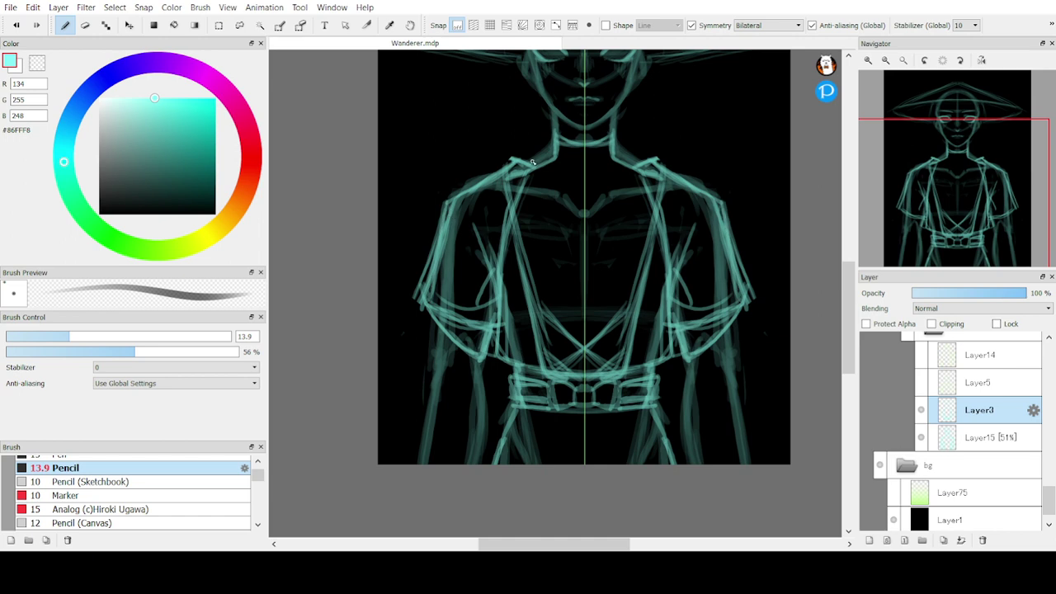
Reinforce the sloping shoulder lines and the long front edges of the open jacket down to the waist
mouse_move(519, 163)
left_mouse_down()
mouse_move(498, 181)
mouse_move(548, 192)
mouse_move(507, 177)
mouse_move(516, 166)
mouse_move(449, 198)
mouse_move(445, 228)
left_mouse_up()
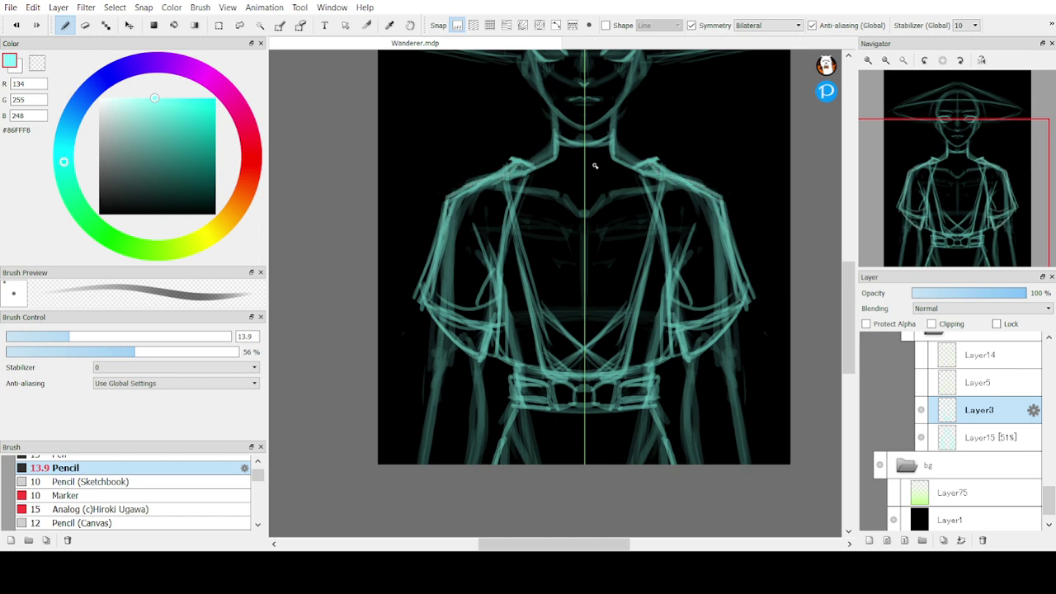
left_click_drag(513, 175, 543, 360)
left_click_drag(519, 256, 559, 383)
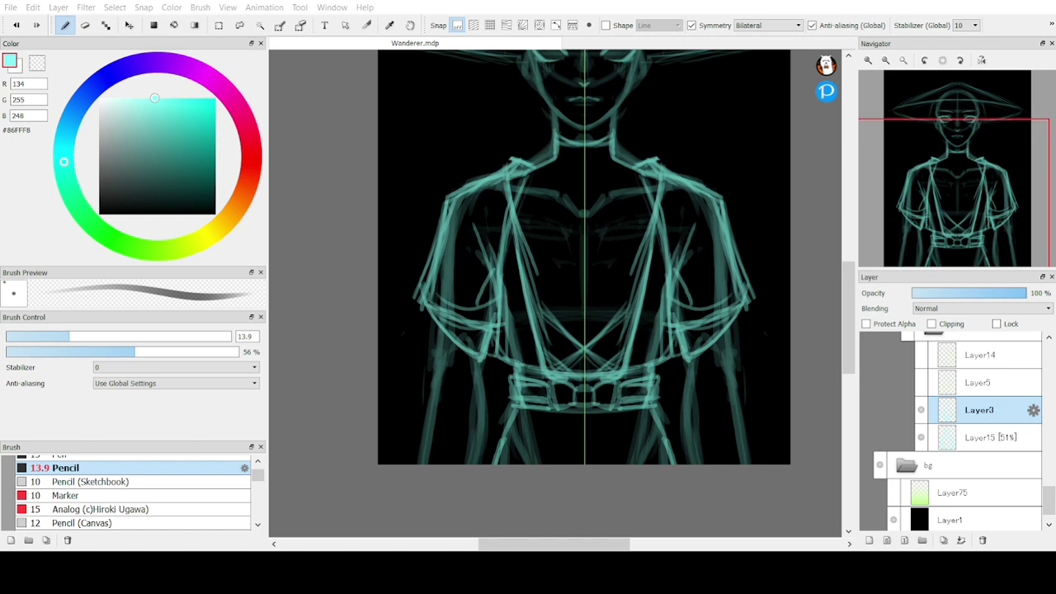
left_click_drag(437, 328, 429, 464)
left_click_drag(482, 365, 470, 452)
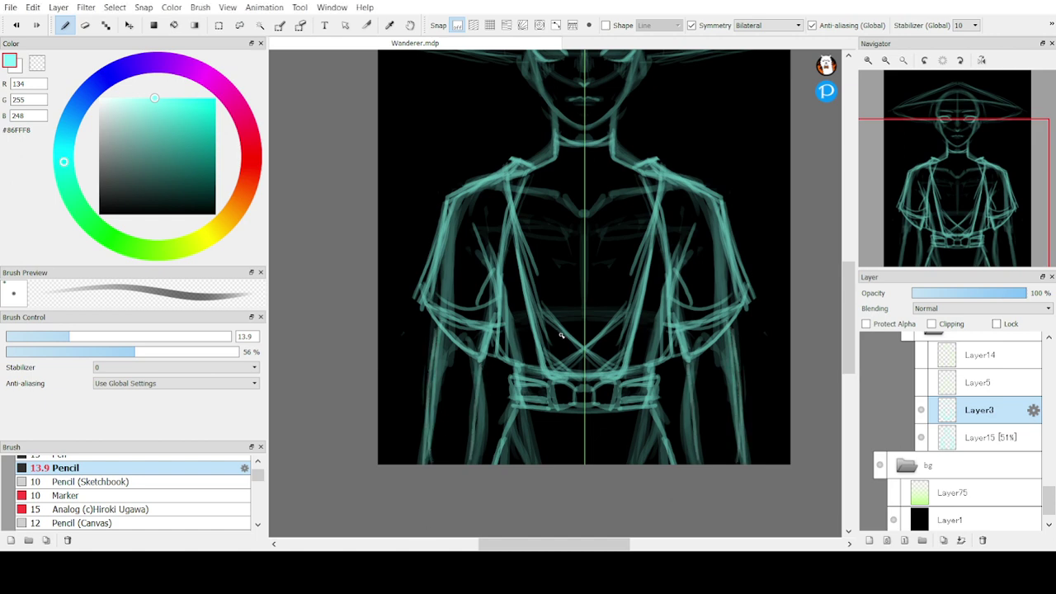
key("ctrl+z")
left_click_drag(439, 325, 424, 465)
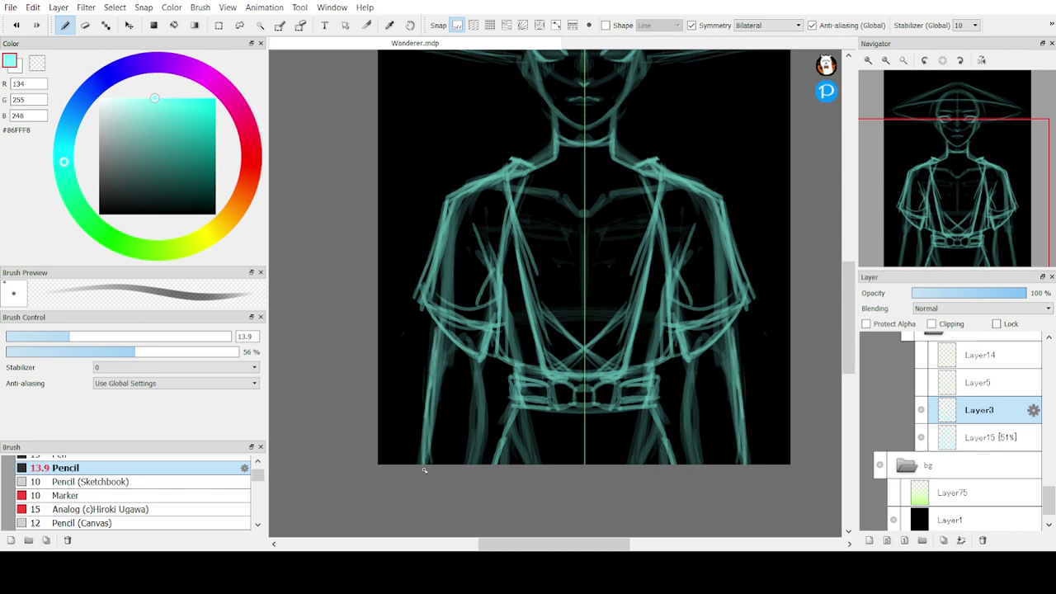
left_click_drag(440, 330, 427, 467)
mouse_move(481, 364)
left_mouse_down()
mouse_move(465, 460)
mouse_move(482, 356)
mouse_move(472, 466)
left_mouse_up()
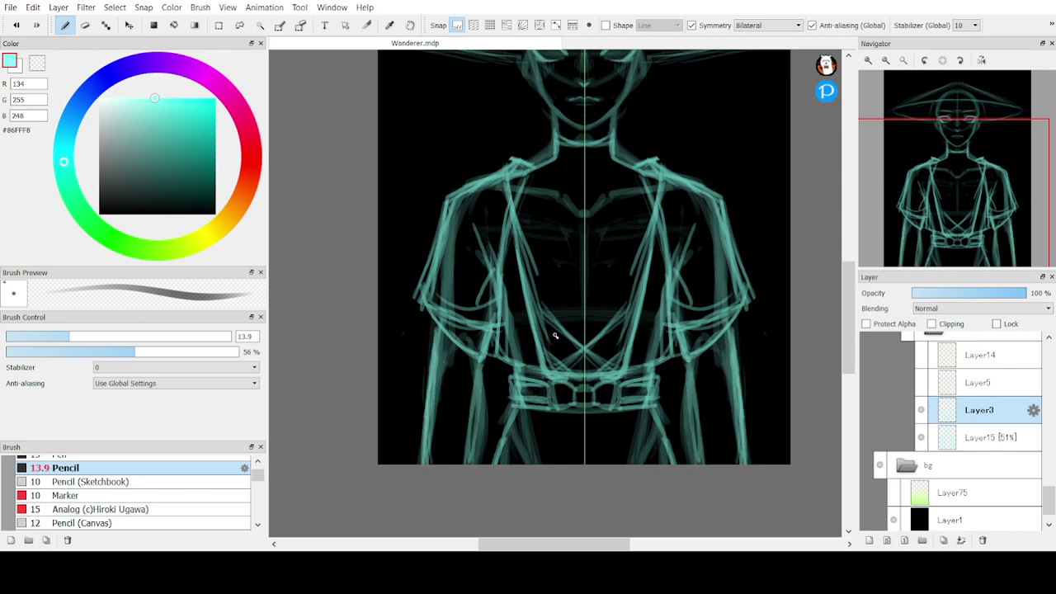
key("ctrl+z")
key("ctrl+z")
key("ctrl+z")
key("ctrl+z")
key("ctrl+z")
key("ctrl+z")
key("ctrl+z")
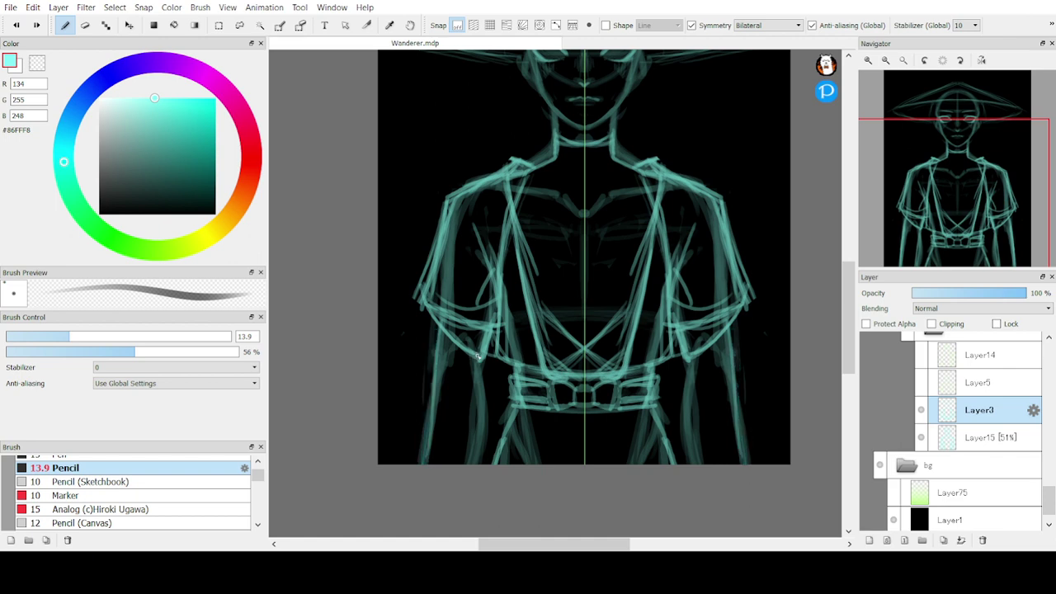
key("ctrl+z")
key("ctrl+z")
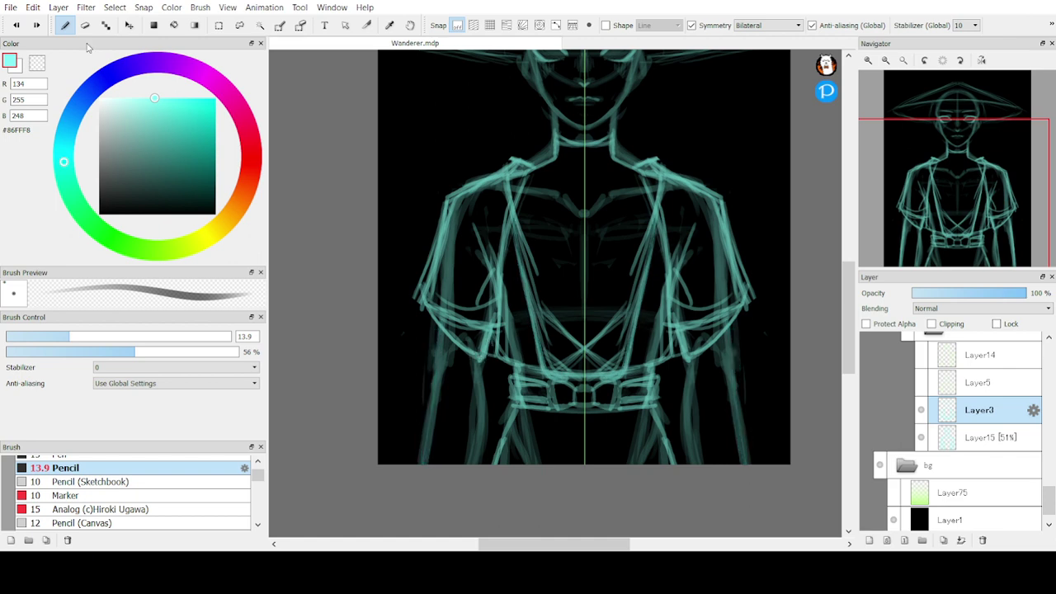
left_click(38, 25)
left_click(37, 24)
left_click(37, 25)
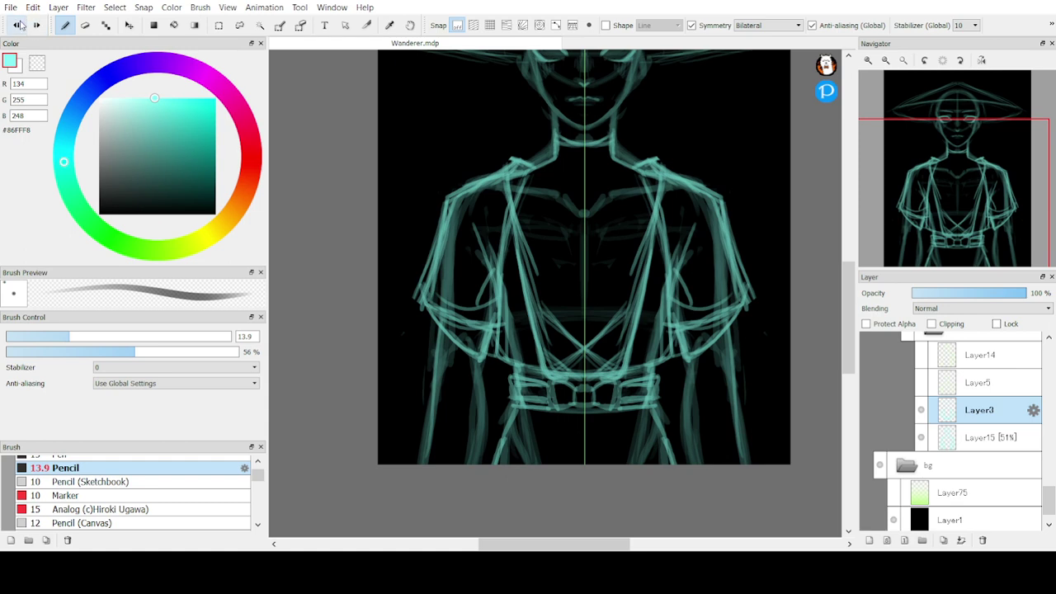
left_click(16, 25)
Draw the inner and outer outlines of both arms from the sleeve openings down to the canvas edge
mouse_move(487, 351)
left_mouse_down()
mouse_move(488, 433)
mouse_move(468, 467)
left_mouse_up()
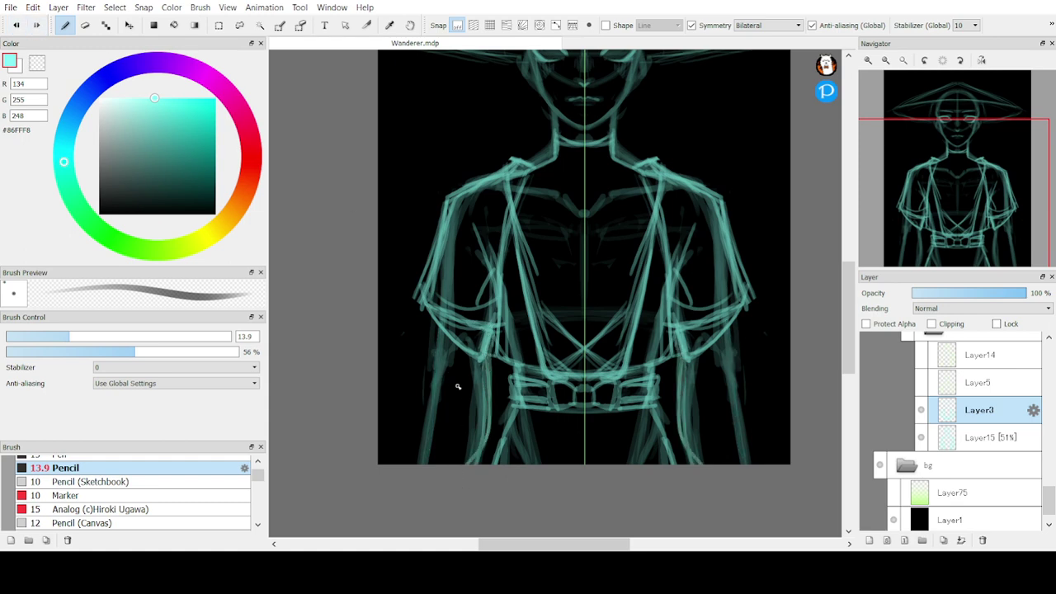
left_click_drag(487, 371, 474, 478)
key("ctrl+z")
left_click_drag(486, 360, 462, 487)
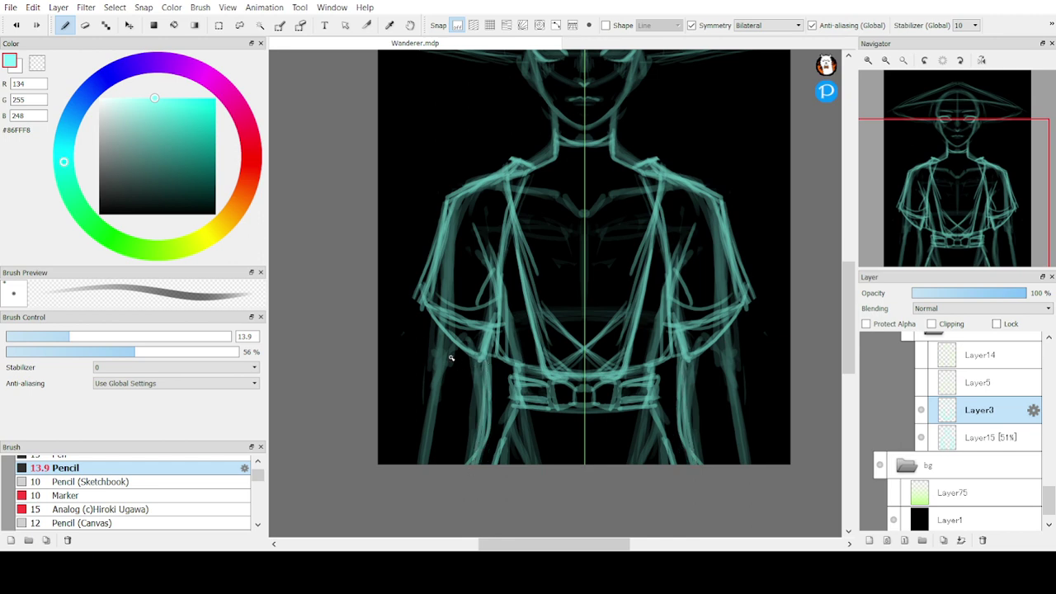
left_click_drag(443, 329, 425, 466)
left_click_drag(433, 388, 430, 465)
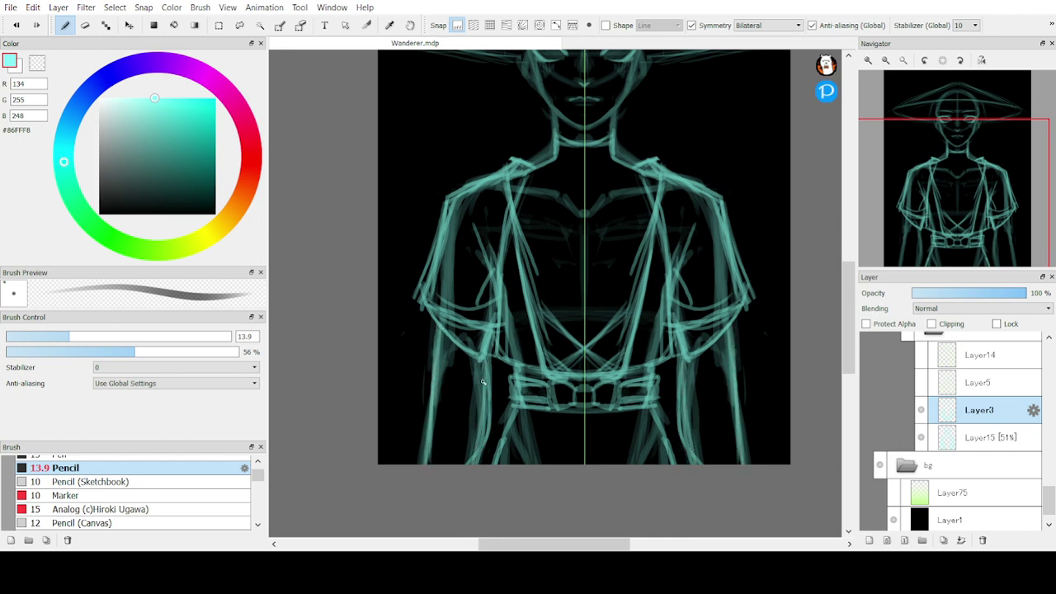
left_click_drag(459, 344, 436, 376)
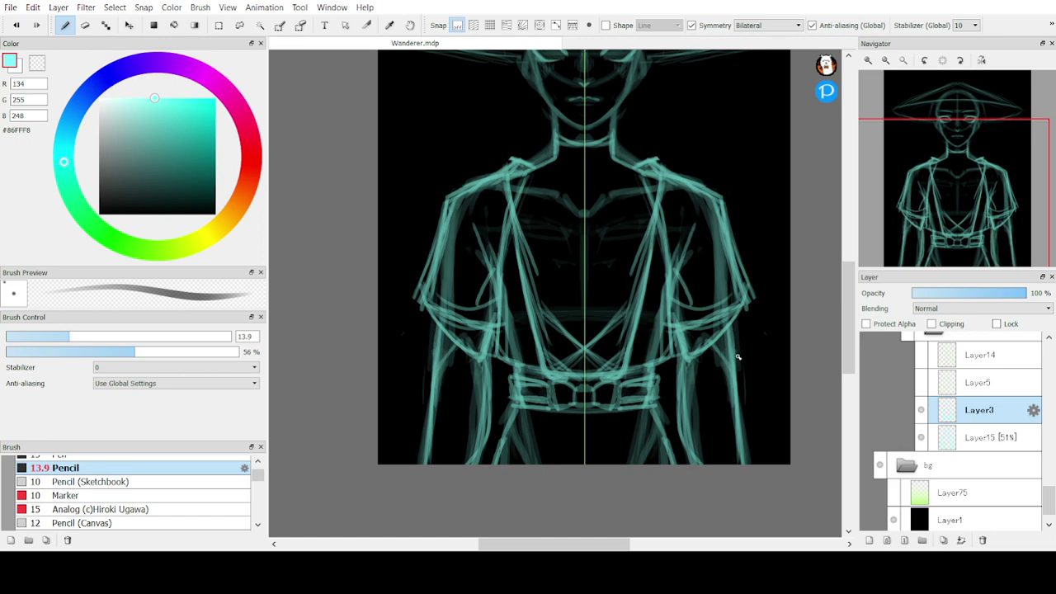
left_click_drag(739, 357, 748, 462)
left_click_drag(737, 390, 747, 462)
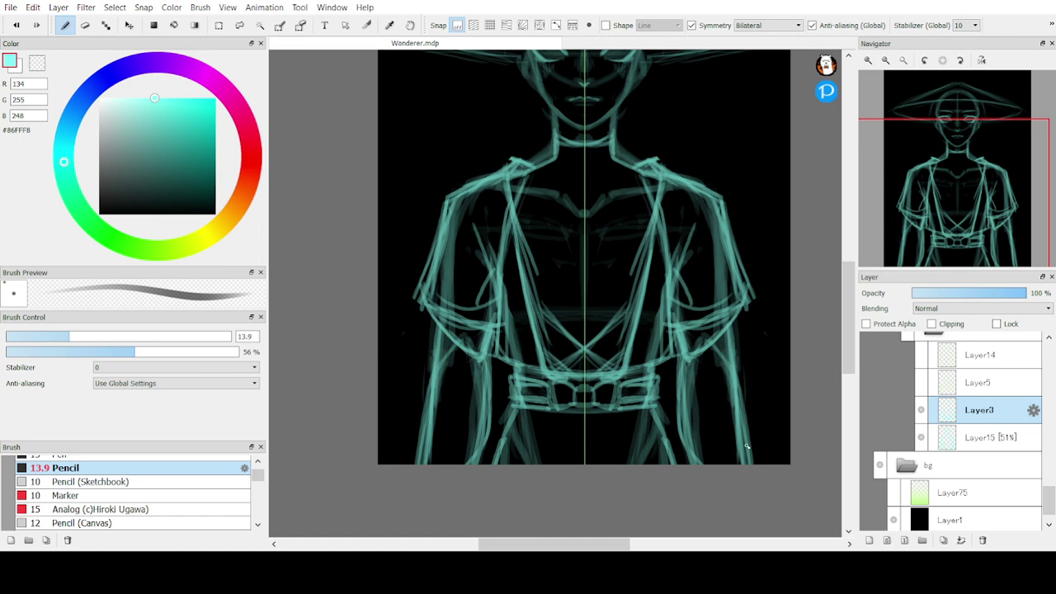
Reinforce the sides of the face from the temples past the cheekbones to the jaw
left_click(936, 186)
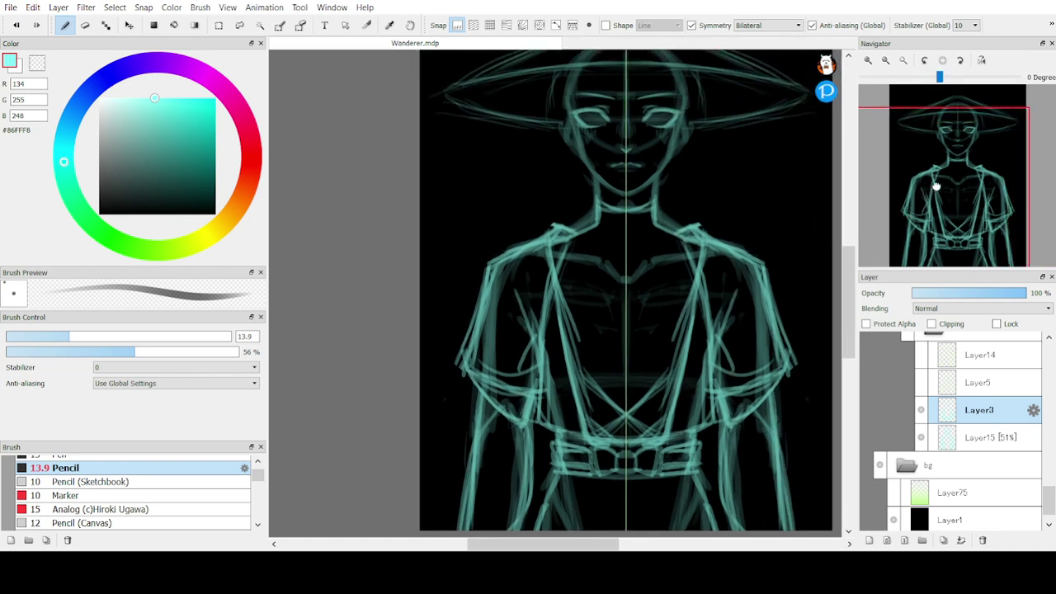
left_click_drag(936, 186, 943, 177)
left_click_drag(660, 152, 653, 171)
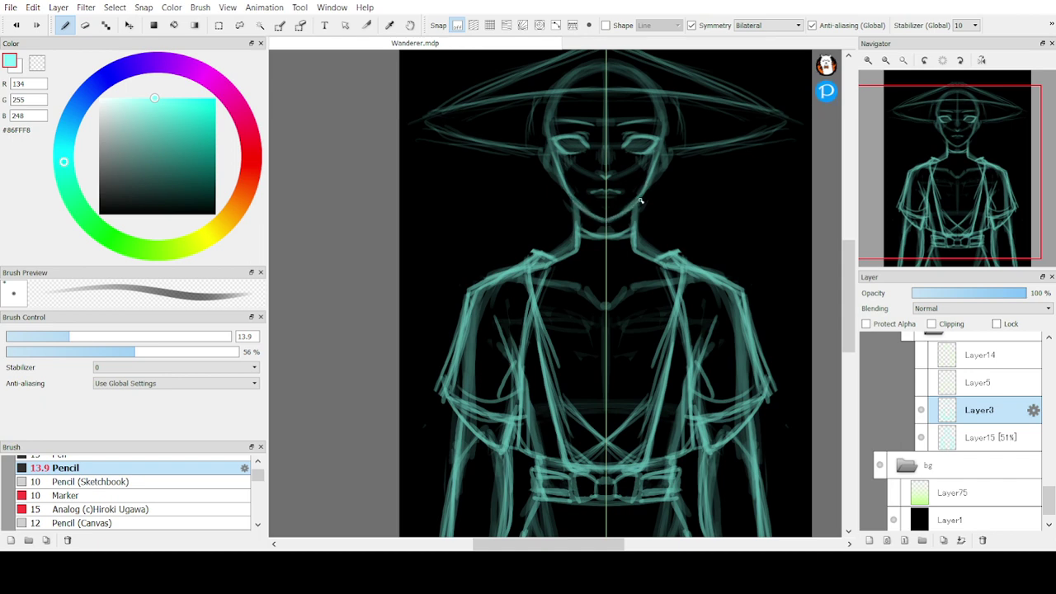
mouse_move(664, 150)
left_mouse_down()
mouse_move(663, 173)
mouse_move(667, 144)
mouse_move(647, 185)
left_mouse_up()
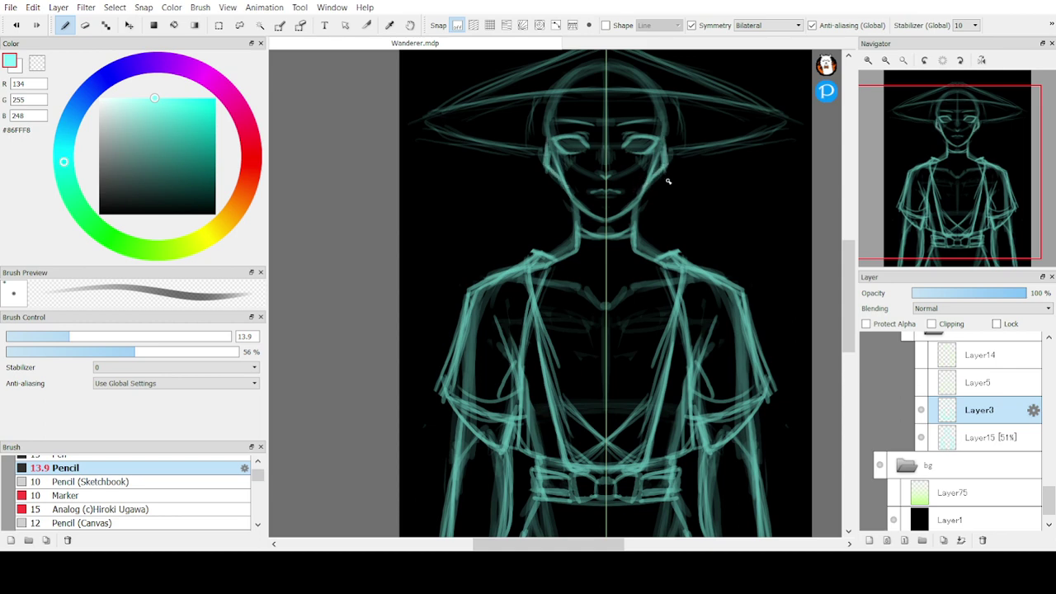
Draw a rectangular clasp at the centre of the collarbones with a narrow triangle above it
left_click_drag(910, 172, 932, 234)
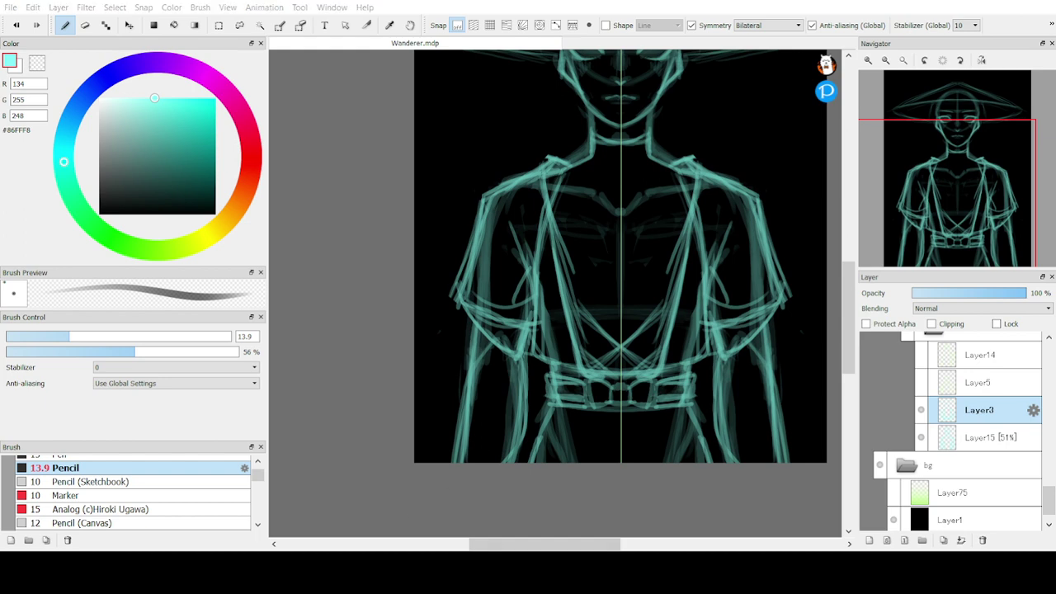
mouse_move(649, 195)
left_mouse_down()
mouse_move(600, 196)
mouse_move(600, 209)
mouse_move(634, 209)
mouse_move(606, 210)
mouse_move(620, 162)
mouse_move(606, 192)
mouse_move(623, 171)
mouse_move(614, 186)
mouse_move(636, 193)
mouse_move(601, 194)
mouse_move(597, 209)
mouse_move(642, 211)
left_mouse_up()
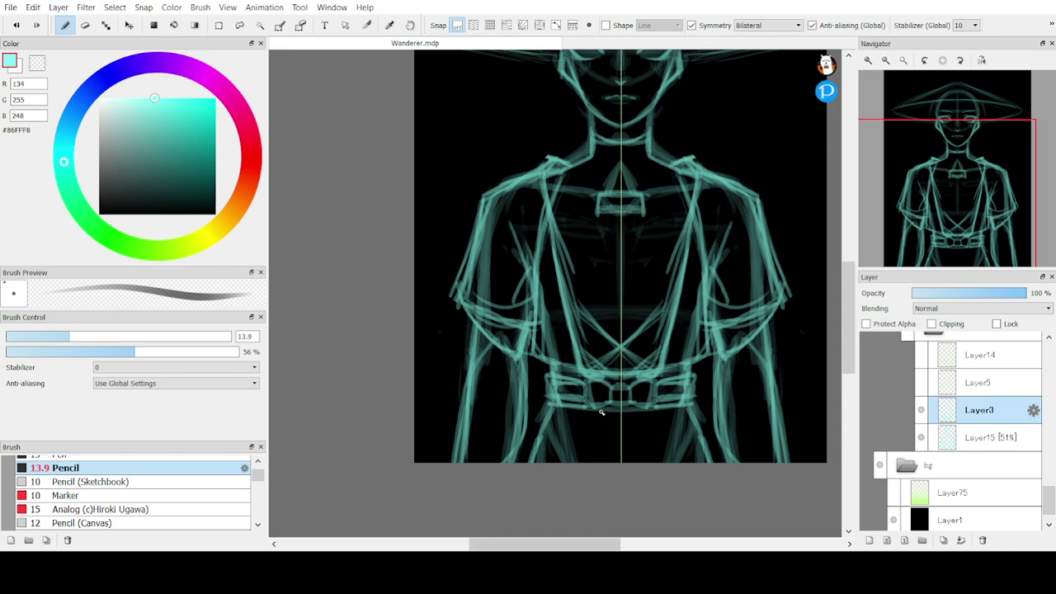
Sketch fold lines running down the trousers from beside the belt buckle, undoing the unwanted strokes at the hips
mouse_move(601, 410)
left_mouse_down()
mouse_move(582, 462)
mouse_move(592, 462)
left_mouse_up()
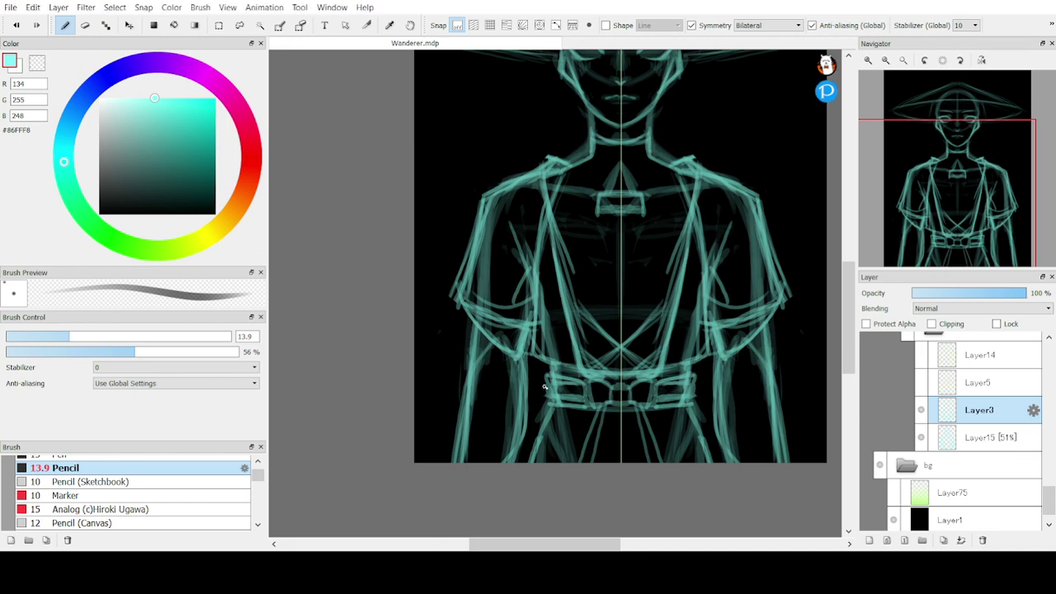
left_click_drag(546, 370, 521, 455)
left_click_drag(556, 404, 537, 462)
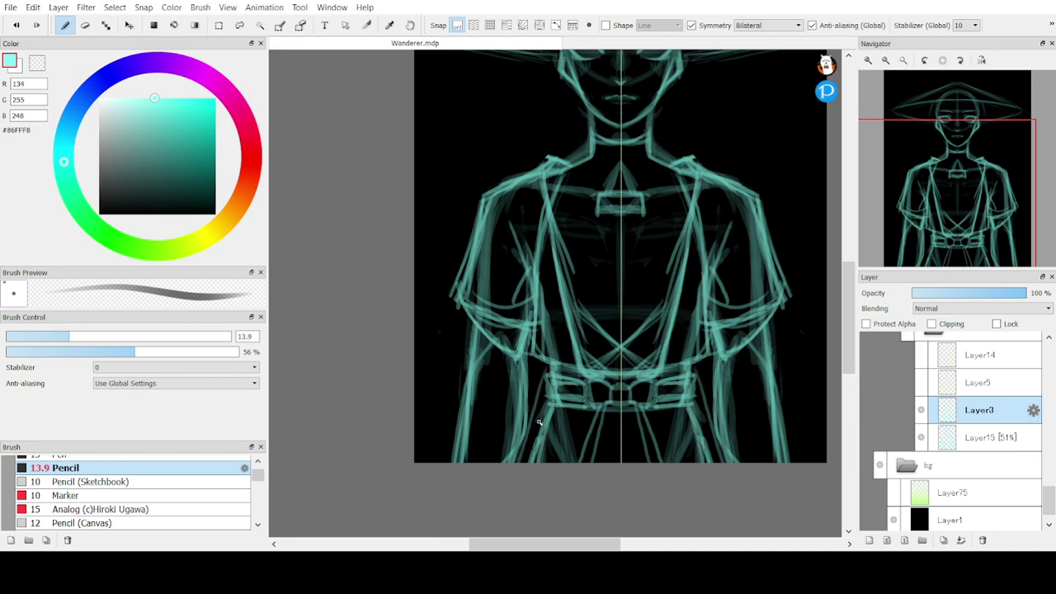
key("ctrl+z")
key("ctrl+z")
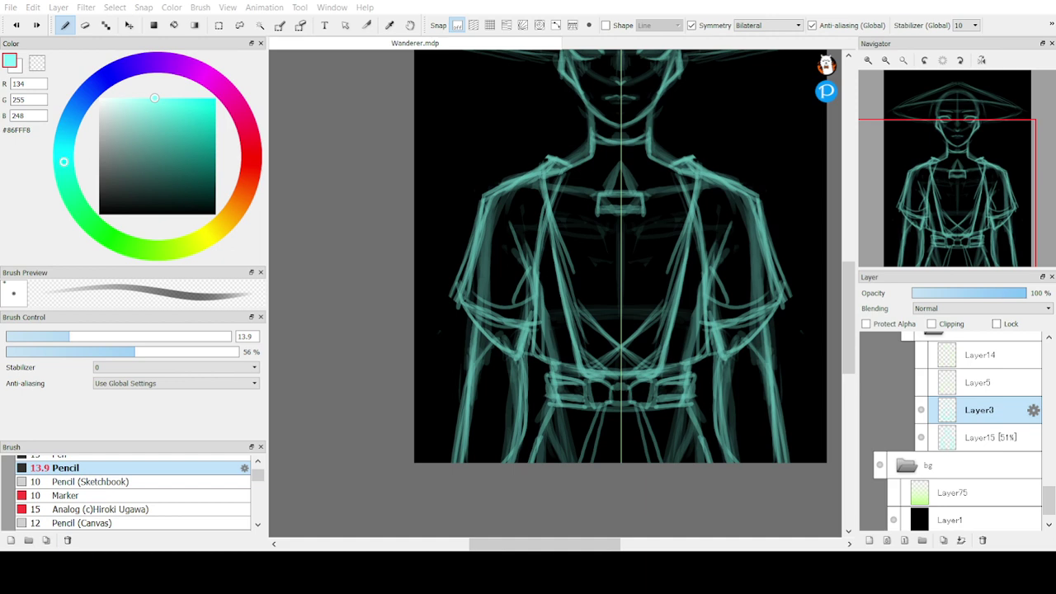
left_click(886, 61)
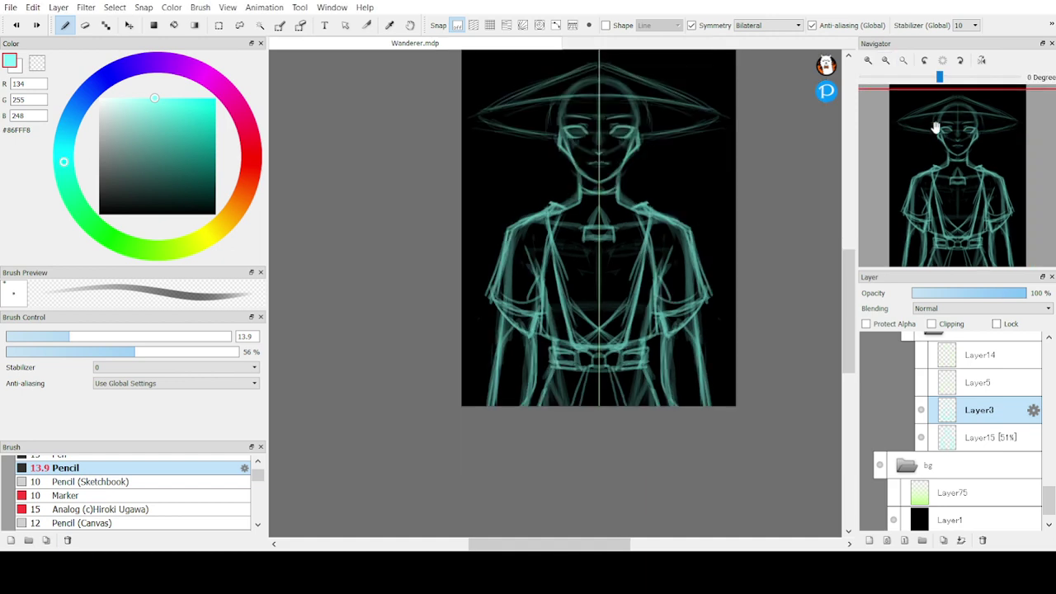
left_click_drag(499, 136, 499, 230)
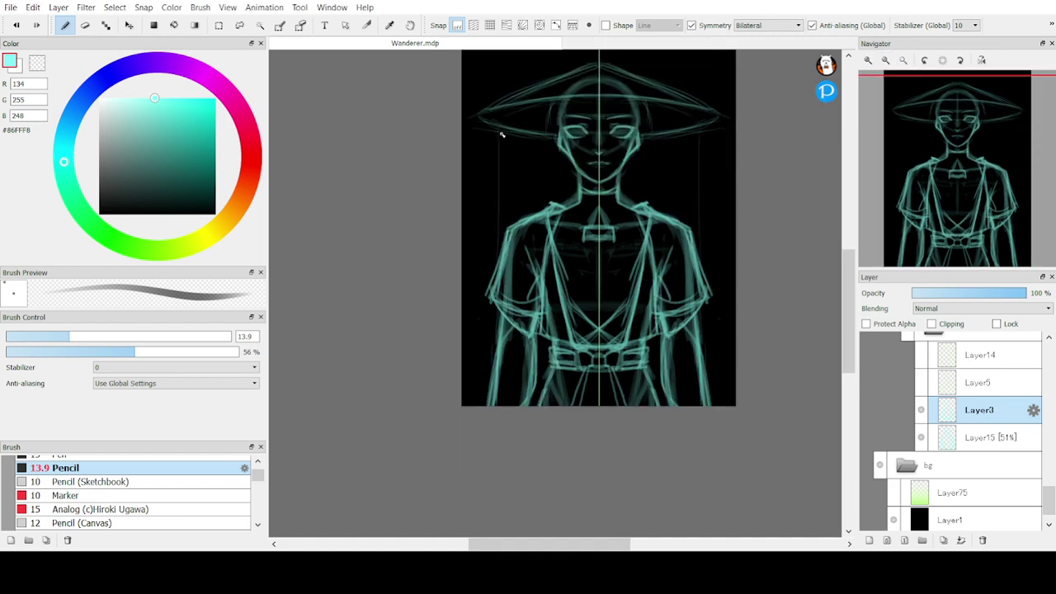
key("ctrl+z")
mouse_move(499, 132)
left_mouse_down()
mouse_move(498, 293)
mouse_move(476, 376)
left_mouse_up()
key("ctrl+z")
key("ctrl+z")
left_click_drag(504, 130, 463, 356)
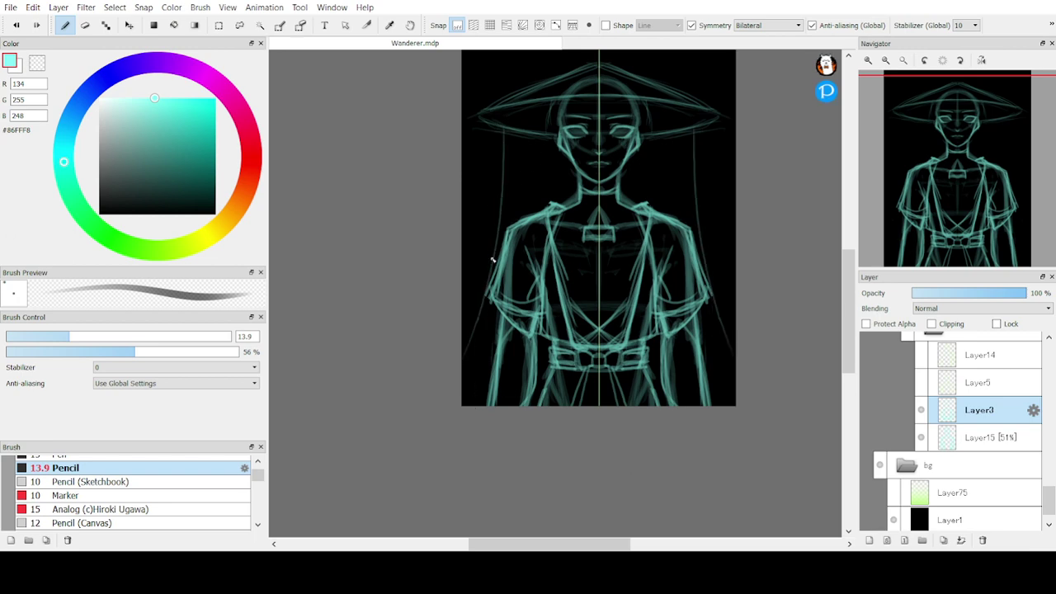
key("ctrl+z")
left_click_drag(508, 132, 461, 350)
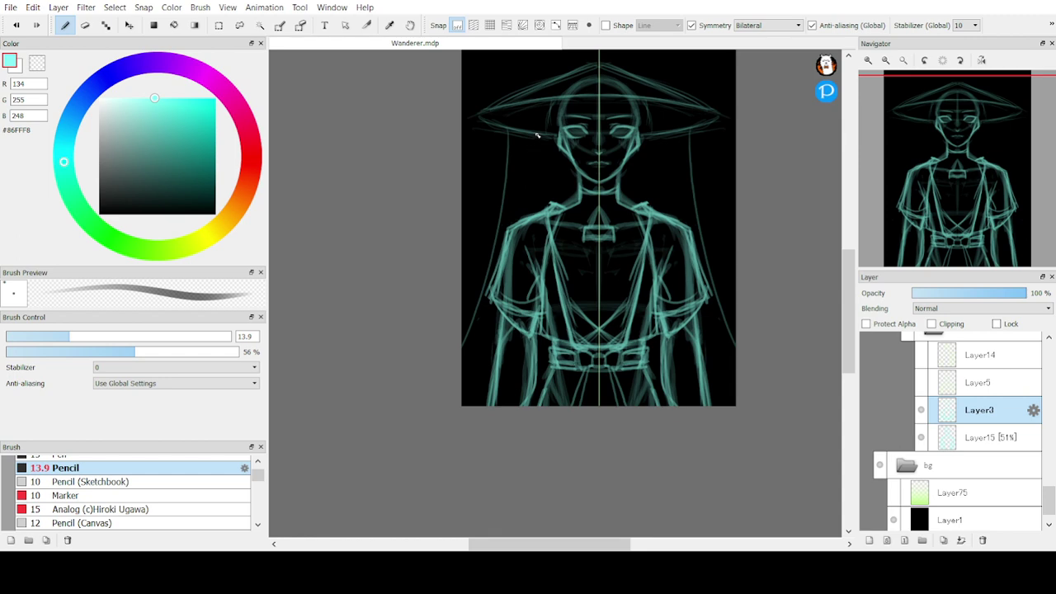
left_click_drag(535, 136, 533, 213)
key("ctrl+z")
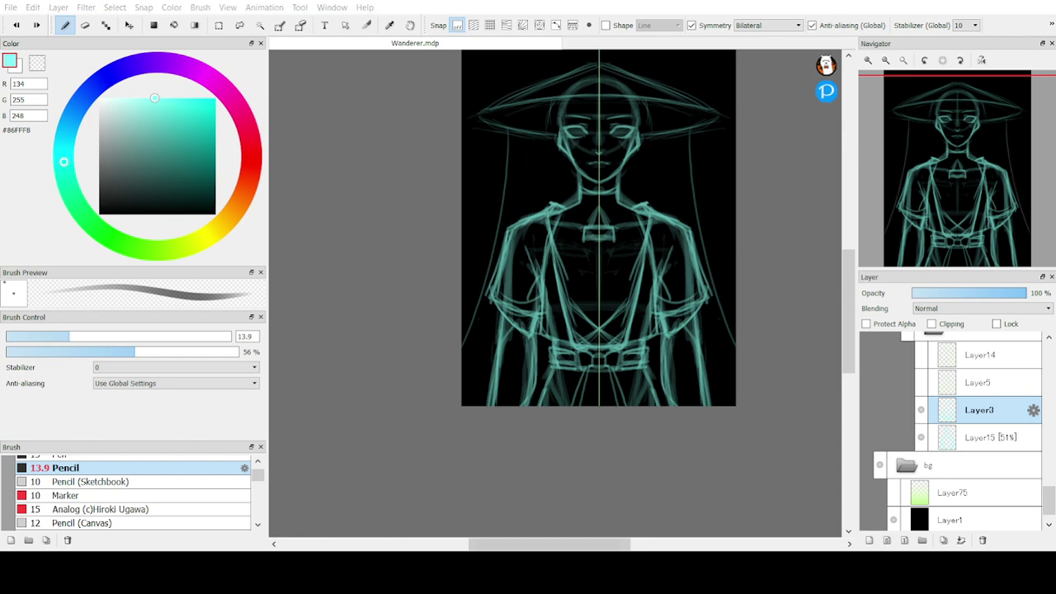
key("ctrl+z")
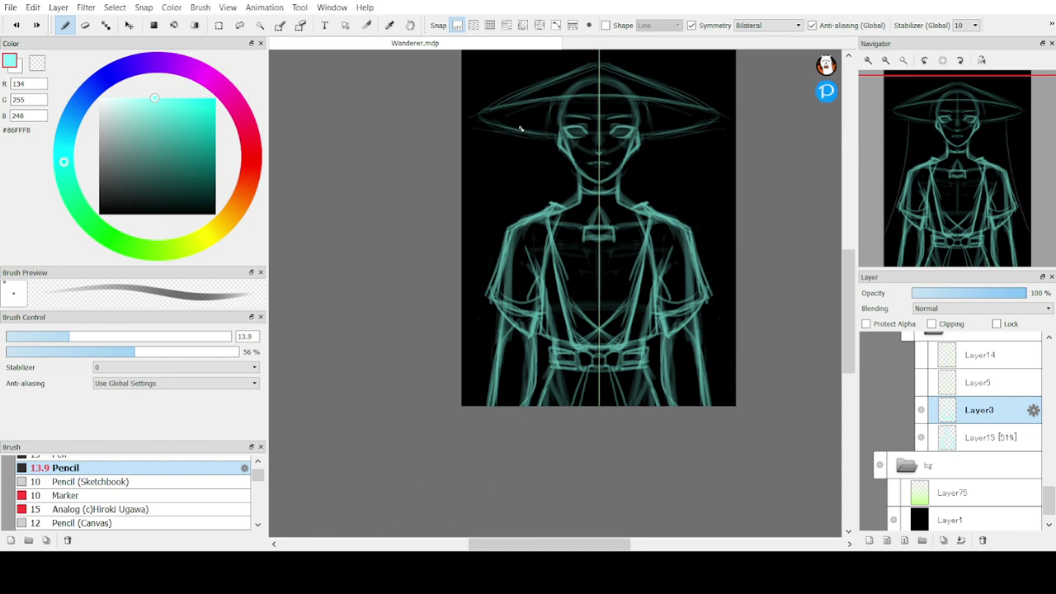
Draw diamond-shaped ornaments under both sides of the hat brim with long lines hanging from them and flaring outward past the sleeves
mouse_move(520, 129)
left_mouse_down()
mouse_move(543, 147)
mouse_move(508, 139)
mouse_move(522, 131)
mouse_move(528, 144)
mouse_move(510, 146)
mouse_move(476, 272)
left_mouse_up()
key("ctrl+z")
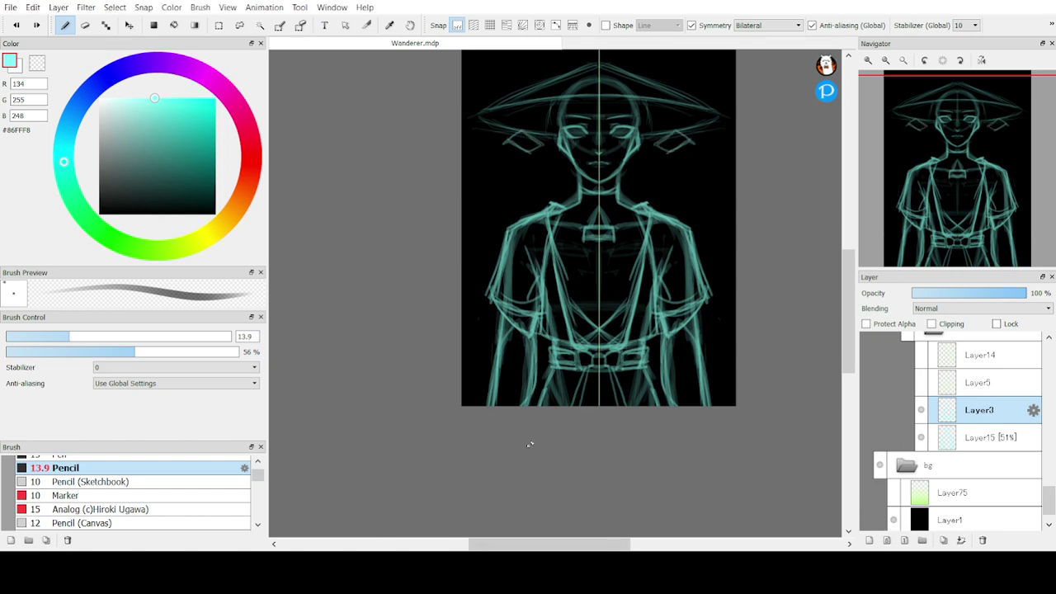
mouse_move(523, 134)
left_mouse_down()
mouse_move(509, 142)
mouse_move(523, 154)
mouse_move(538, 145)
mouse_move(524, 127)
mouse_move(507, 140)
mouse_move(471, 330)
left_mouse_up()
key("ctrl+z")
left_click_drag(509, 145, 465, 338)
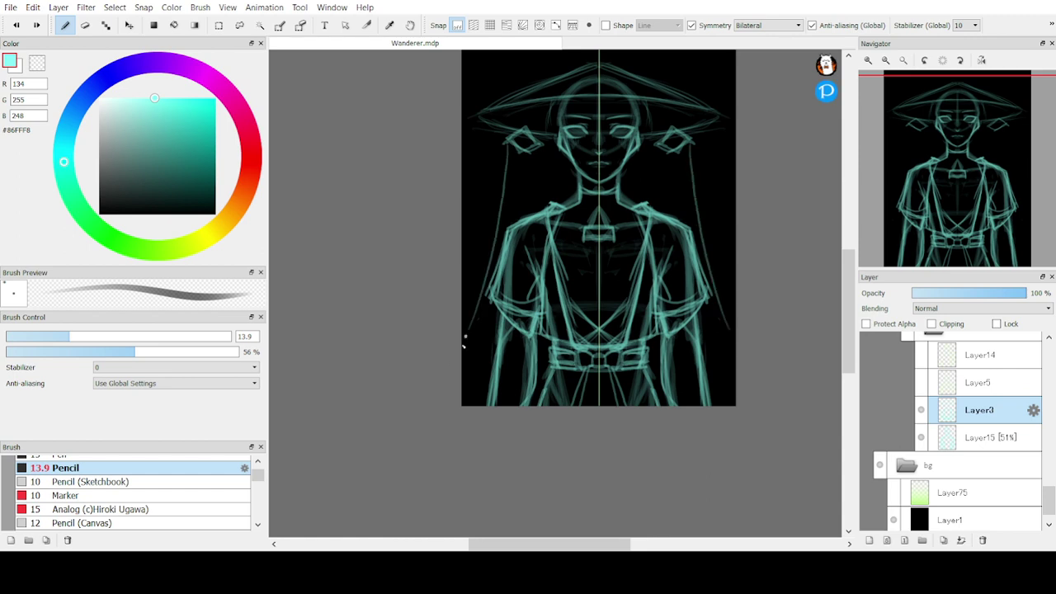
left_click_drag(541, 148, 533, 215)
left_click_drag(485, 296, 442, 390)
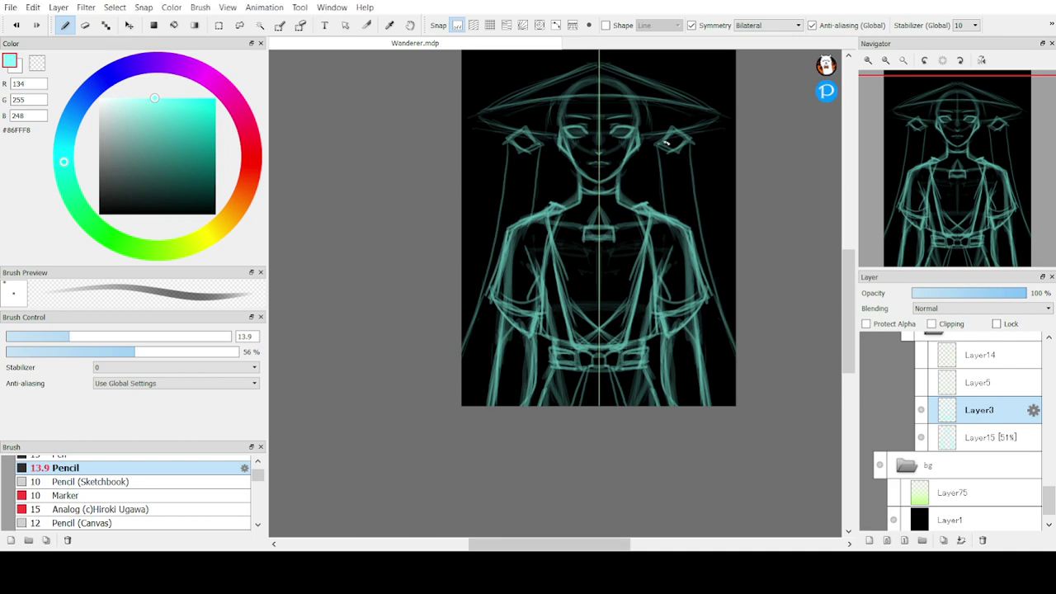
Reinforce the curves of the conical hat's brim and add an arc across its crown, undoing the misplaced strokes
left_click_drag(712, 117, 624, 103)
key("ctrl+z")
left_click_drag(703, 120, 583, 100)
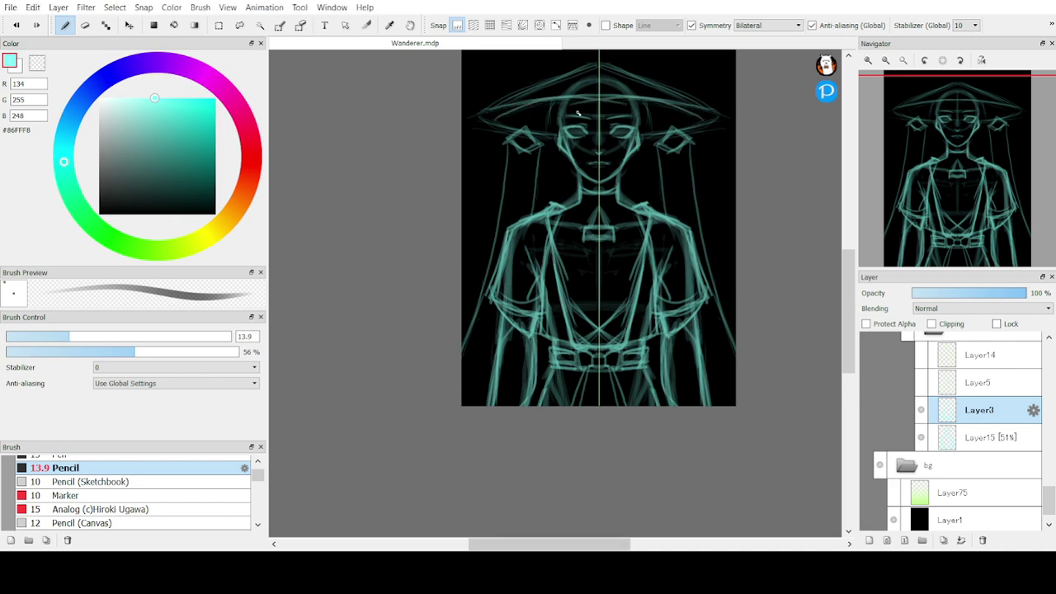
key("ctrl+z")
mouse_move(689, 109)
left_mouse_down()
mouse_move(660, 99)
mouse_move(595, 107)
left_mouse_up()
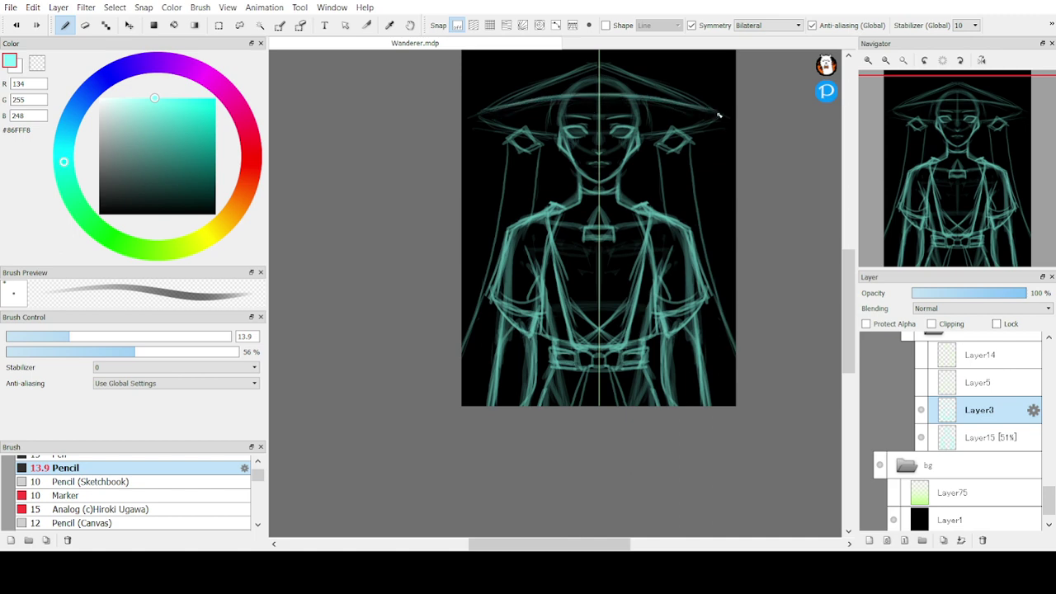
mouse_move(719, 116)
left_mouse_down()
mouse_move(640, 83)
mouse_move(603, 86)
left_mouse_up()
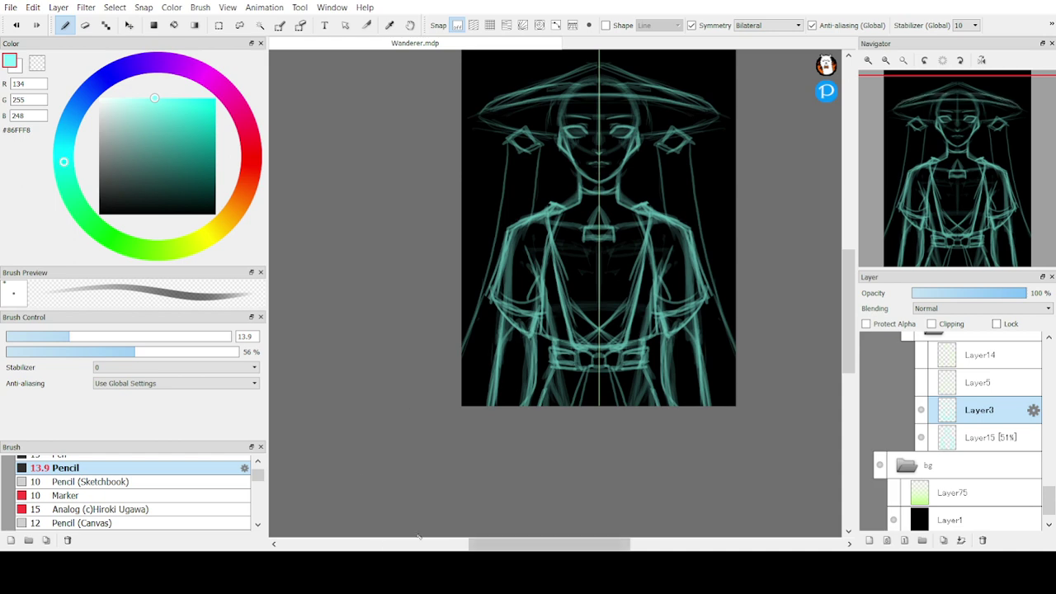
left_click_drag(619, 84, 568, 95)
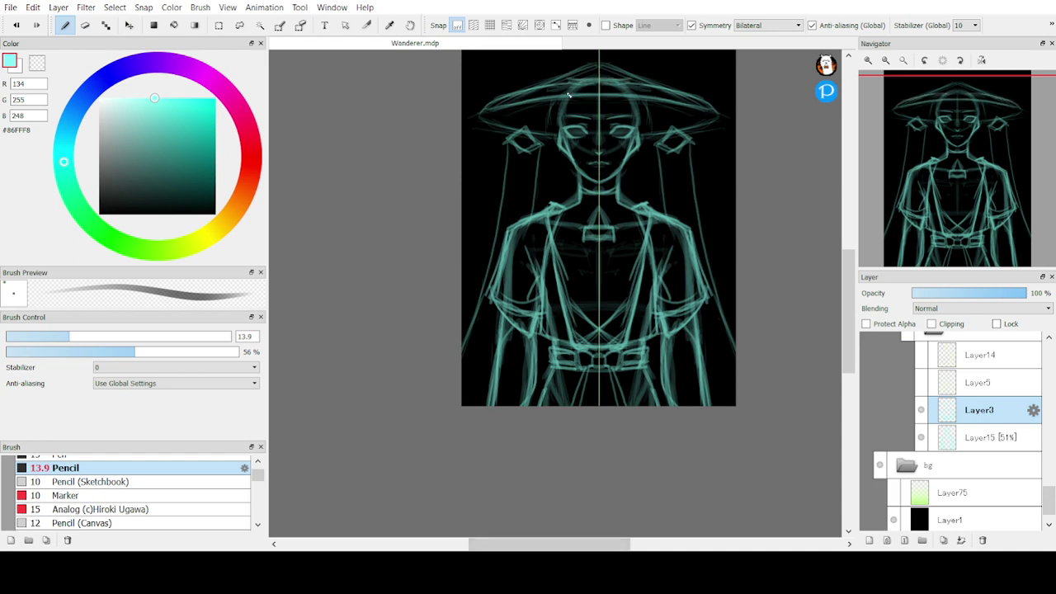
key("ctrl+z")
key("ctrl+z")
key("ctrl+z")
left_click_drag(601, 78, 573, 89)
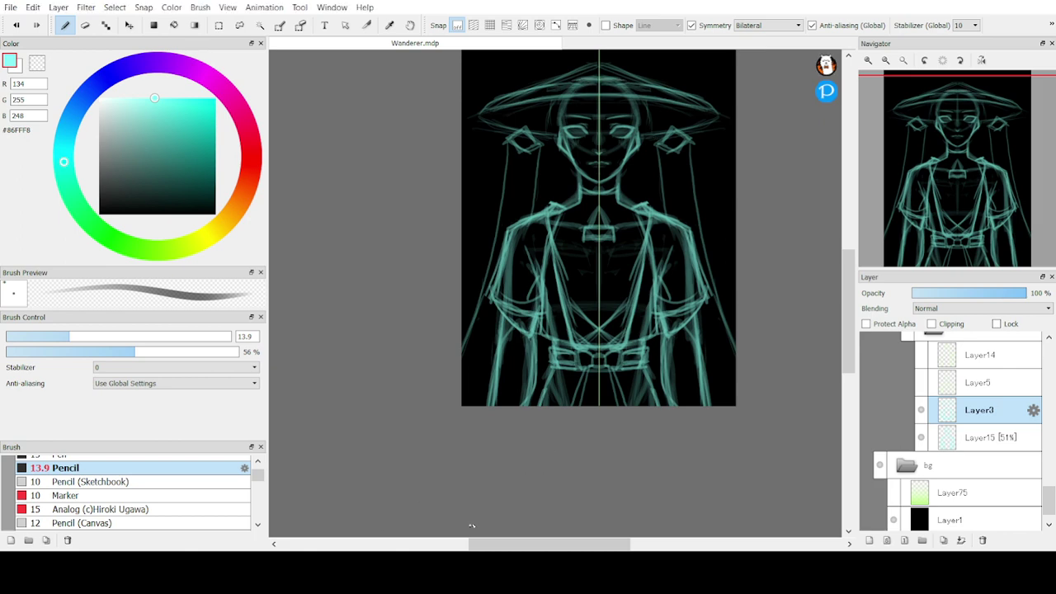
Draw a vertical ornament at the centre of the hat's peak and extend the brim's pointed tips outward on both sides
mouse_move(601, 56)
left_mouse_down()
mouse_move(607, 99)
mouse_move(593, 98)
mouse_move(597, 58)
left_mouse_up()
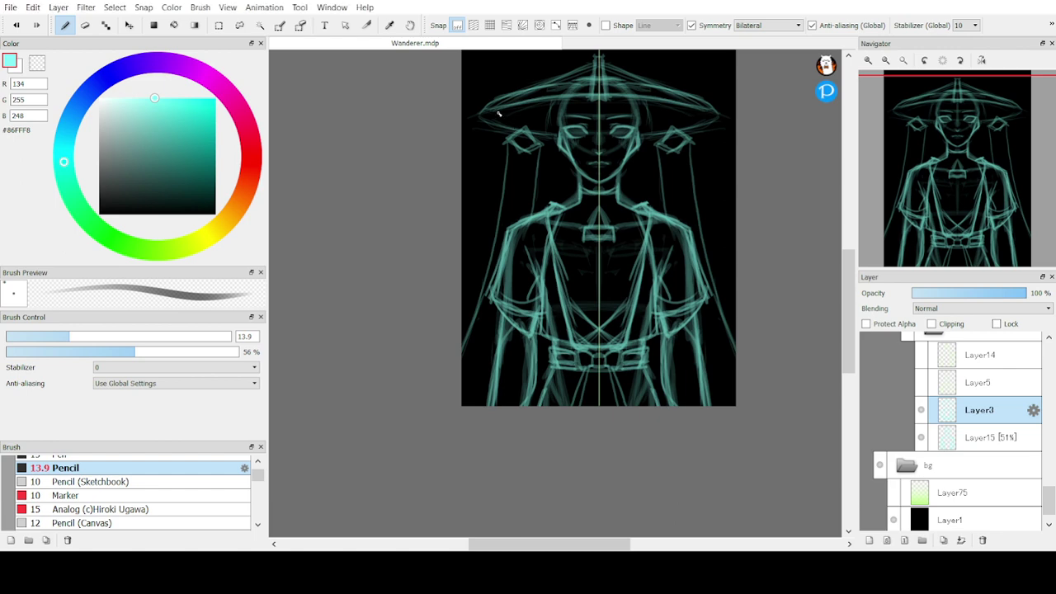
left_click_drag(512, 95, 471, 115)
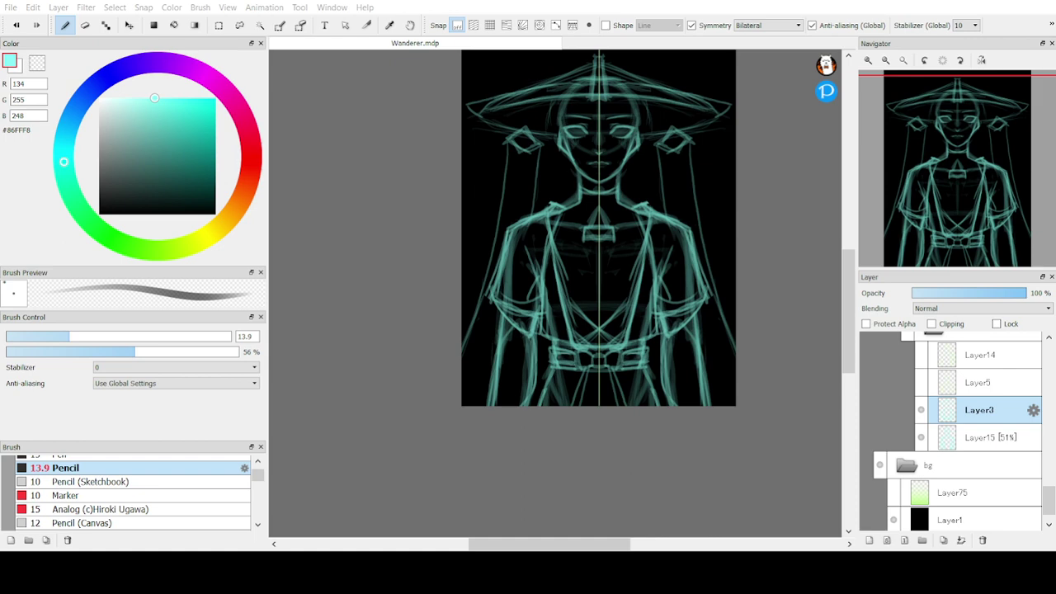
left_click_drag(507, 111, 556, 124)
key("ctrl+z")
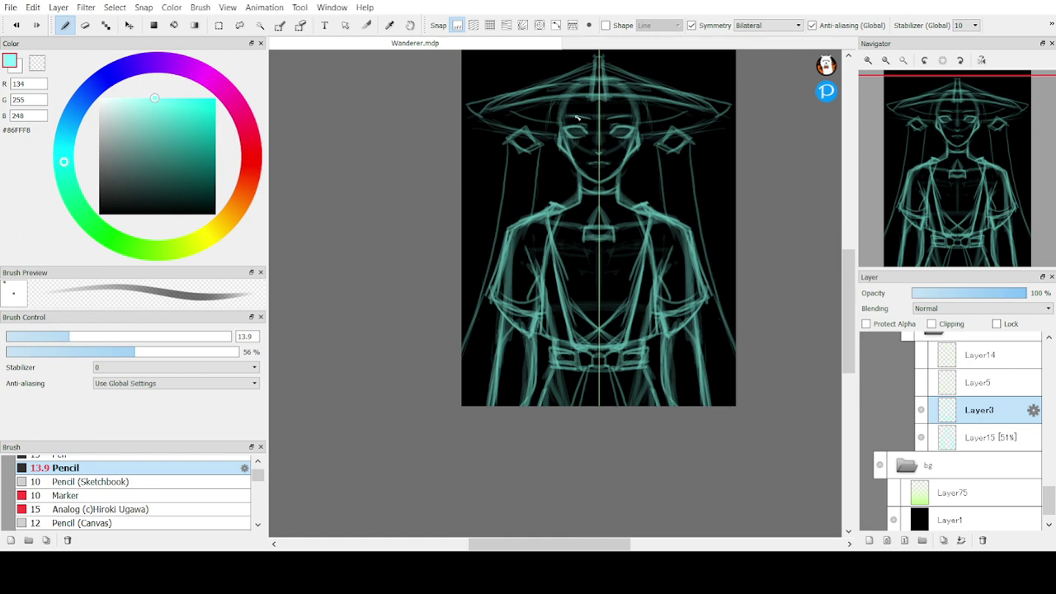
Sketch hair strands framing the forehead, temples and jaw under the hat
mouse_move(576, 117)
left_mouse_down()
mouse_move(591, 121)
mouse_move(551, 149)
mouse_move(546, 140)
left_mouse_up()
left_click_drag(553, 101, 543, 143)
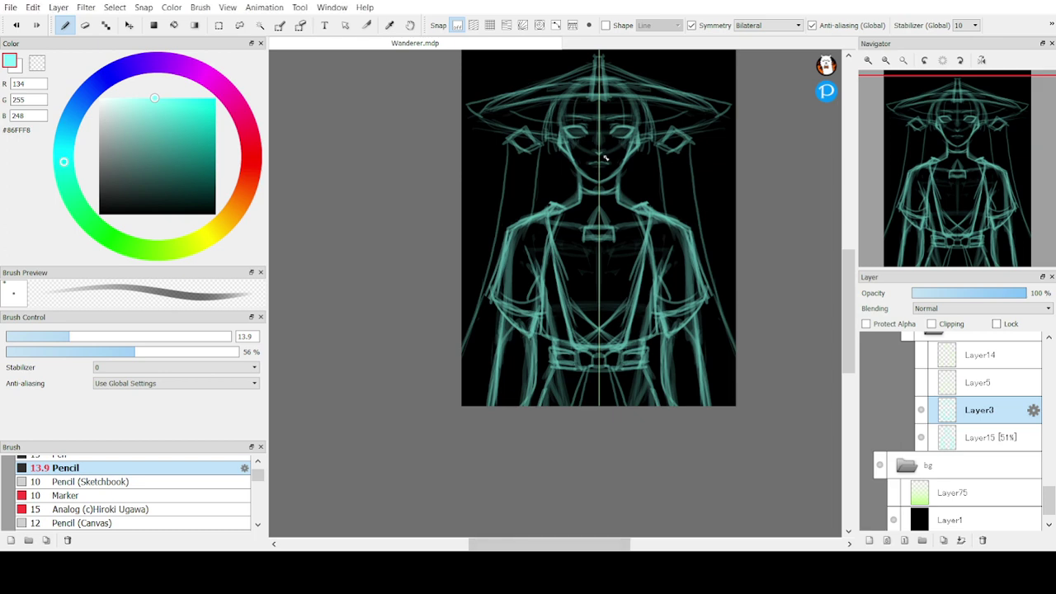
mouse_move(572, 156)
left_mouse_down()
mouse_move(568, 184)
mouse_move(575, 167)
left_mouse_up()
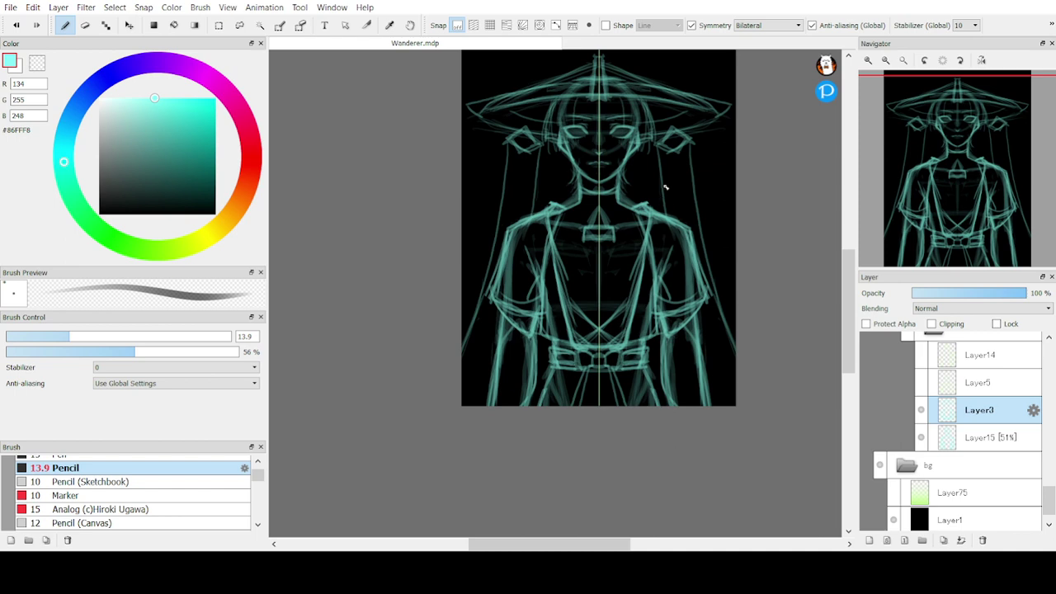
Check Layer5 by toggling its visibility, delete it, and add a new empty layer directly above Layer3
left_click(923, 382)
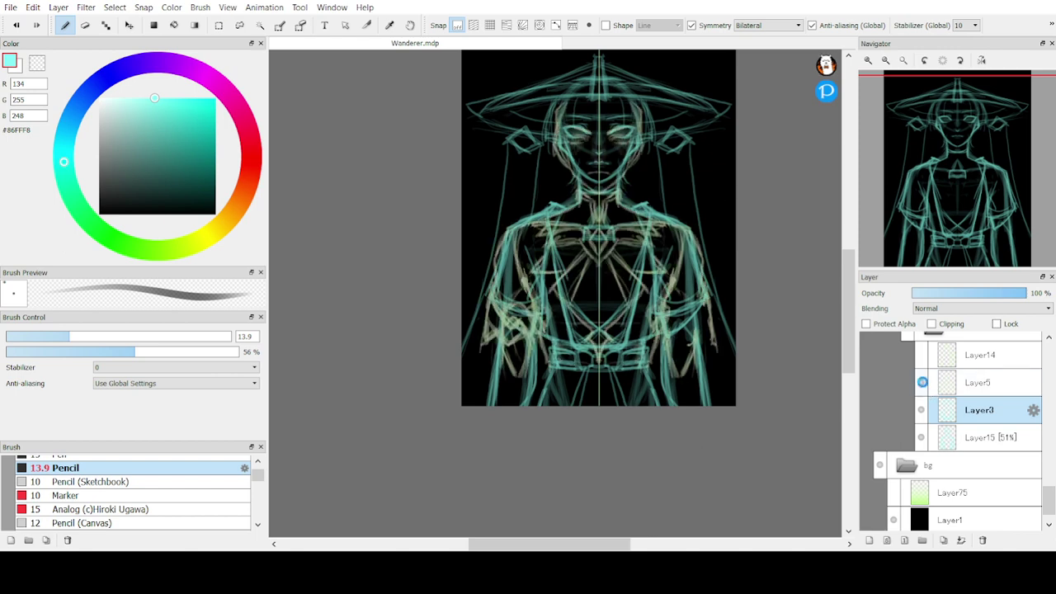
left_click(923, 382)
left_click(942, 387)
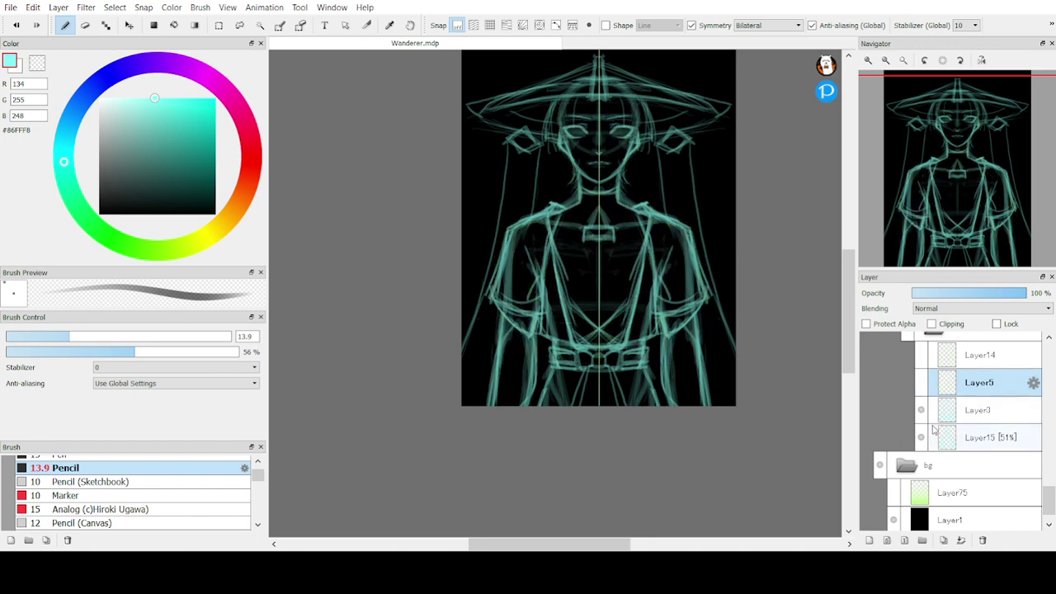
left_click(921, 386)
left_click(922, 386)
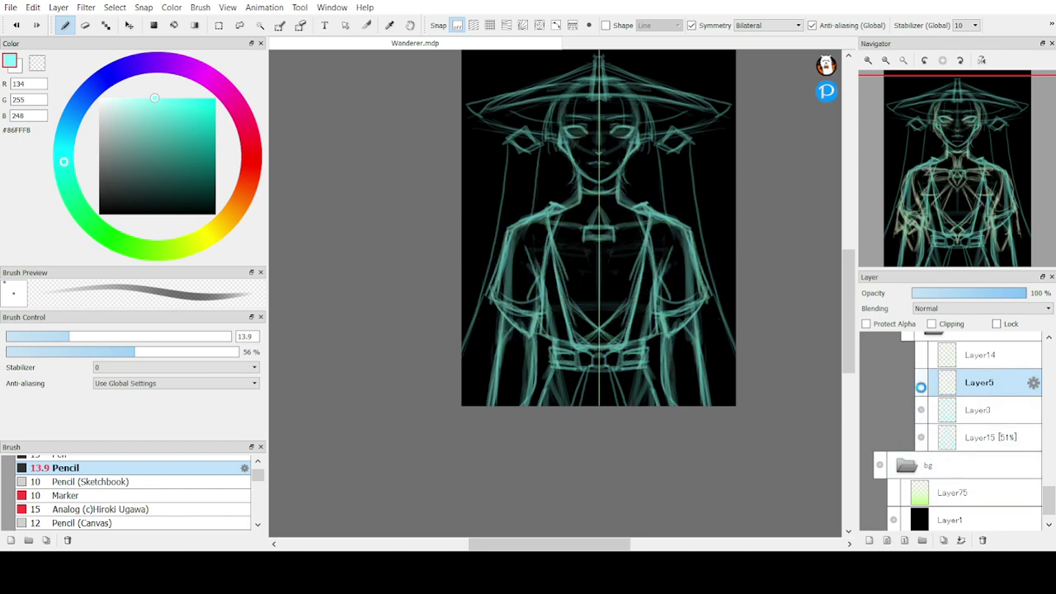
left_click(983, 540)
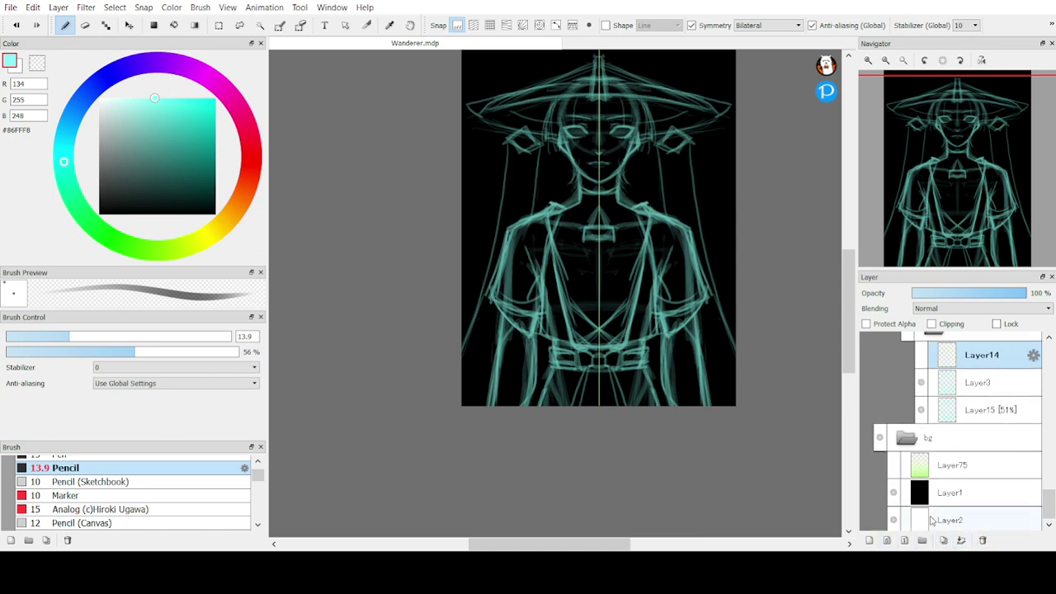
key("ctrl+z")
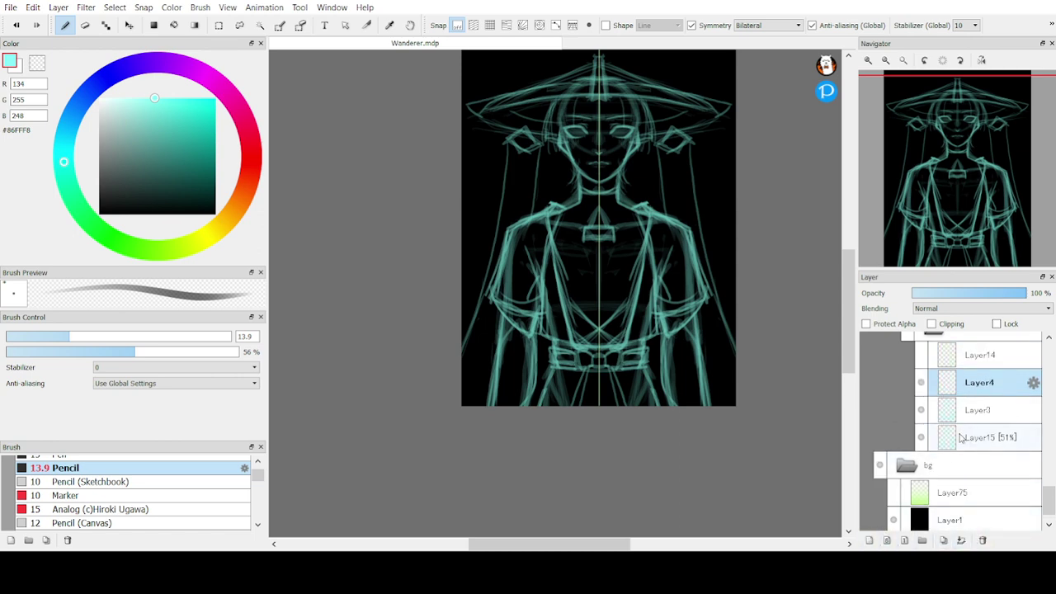
Fade the guide sketches by setting Layer3's opacity to 49% and Layer15's opacity to 25%
left_click(961, 439)
left_click(979, 407)
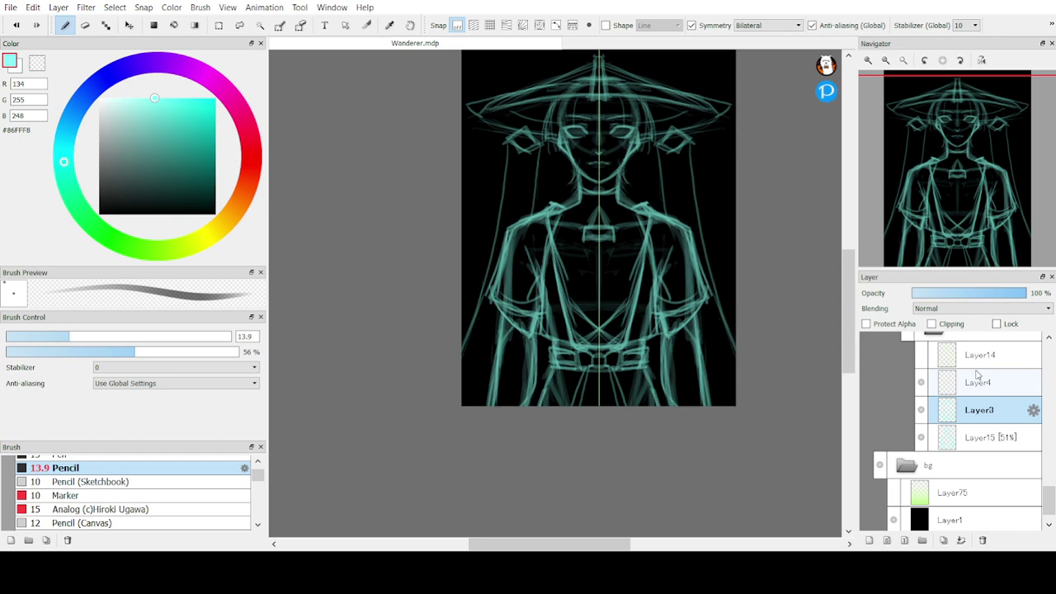
left_click(992, 295)
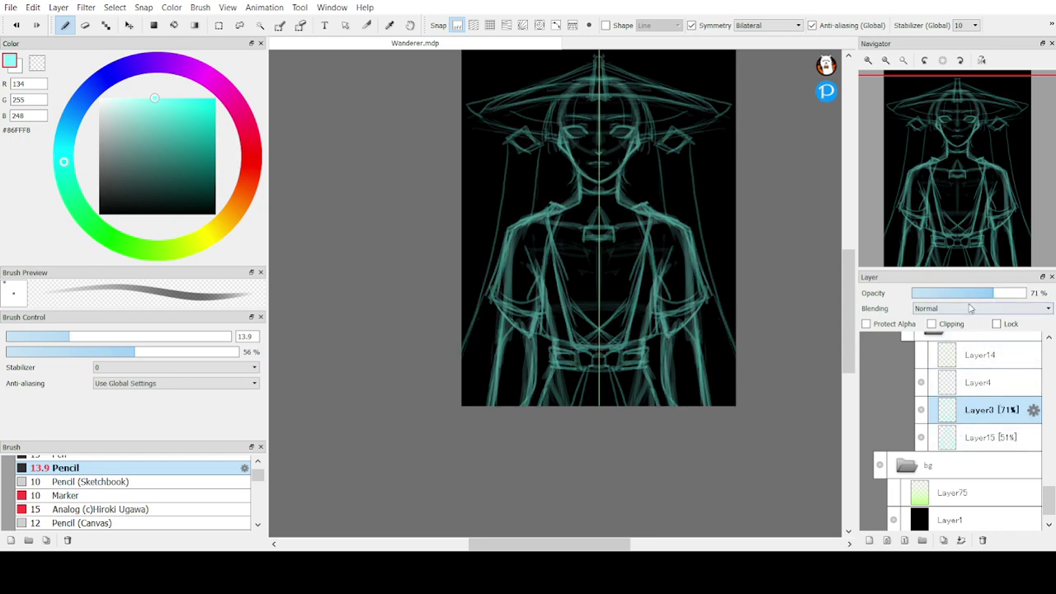
left_click(969, 295)
left_click(961, 439)
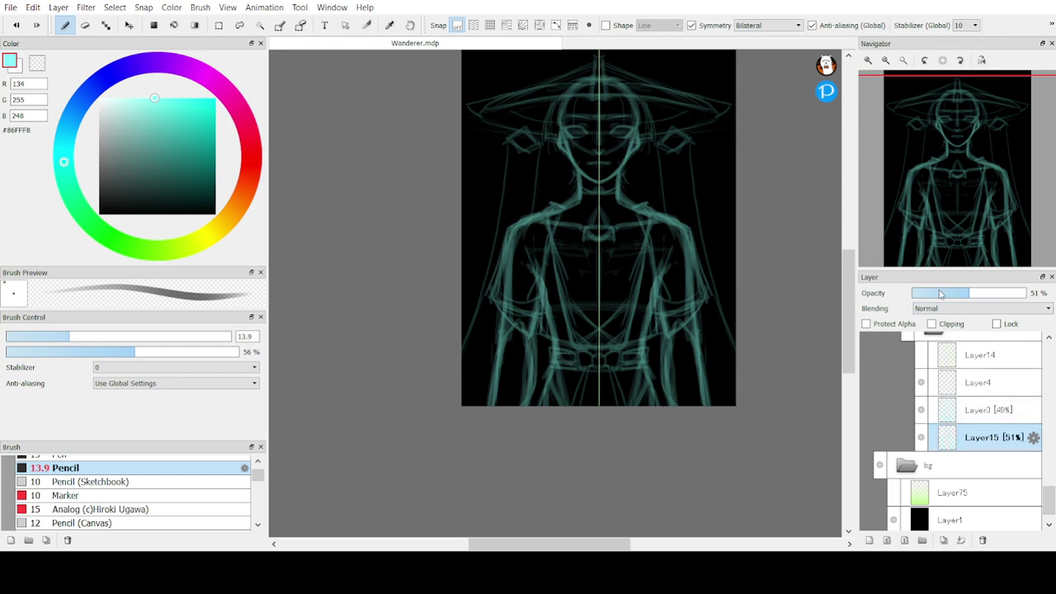
left_click(942, 295)
Make Layer4 the active layer and set the Pencil size to 7.6 for detailing the face
left_click(953, 384)
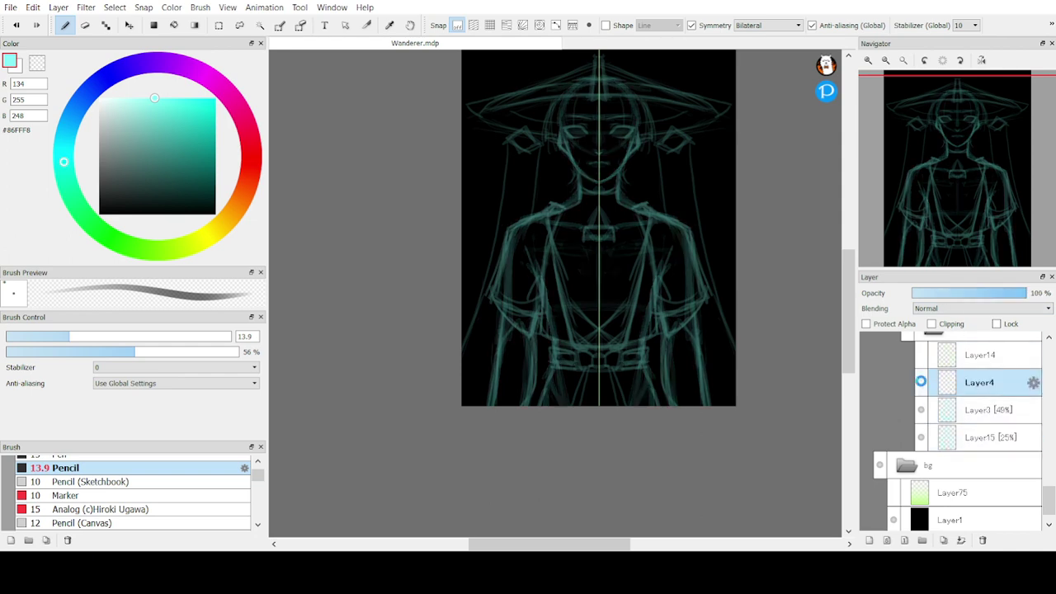
left_click(869, 61)
left_click(869, 61)
left_click_drag(931, 207, 952, 130)
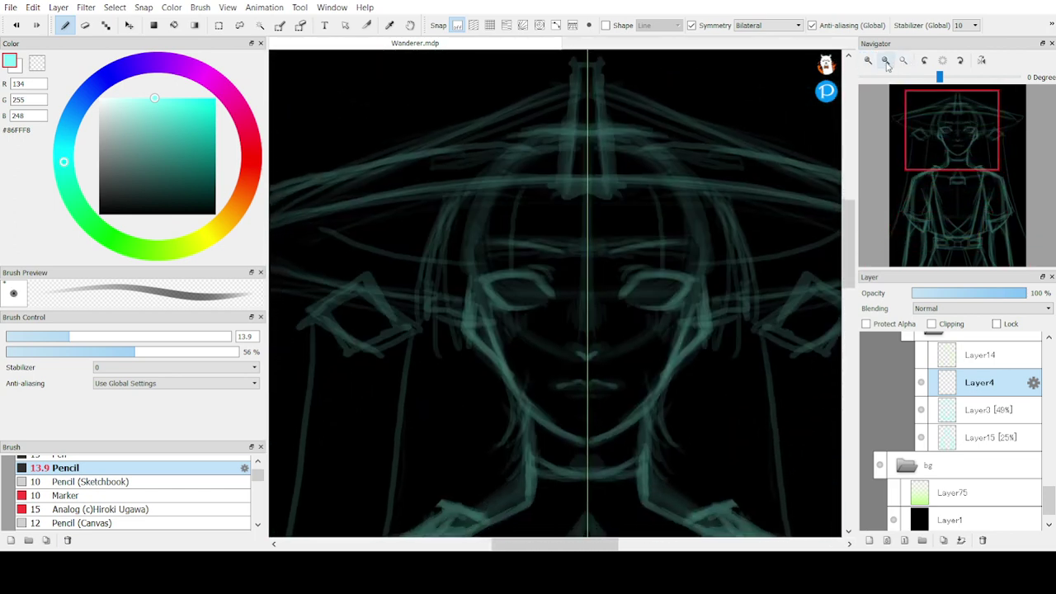
left_click(886, 61)
left_click(869, 61)
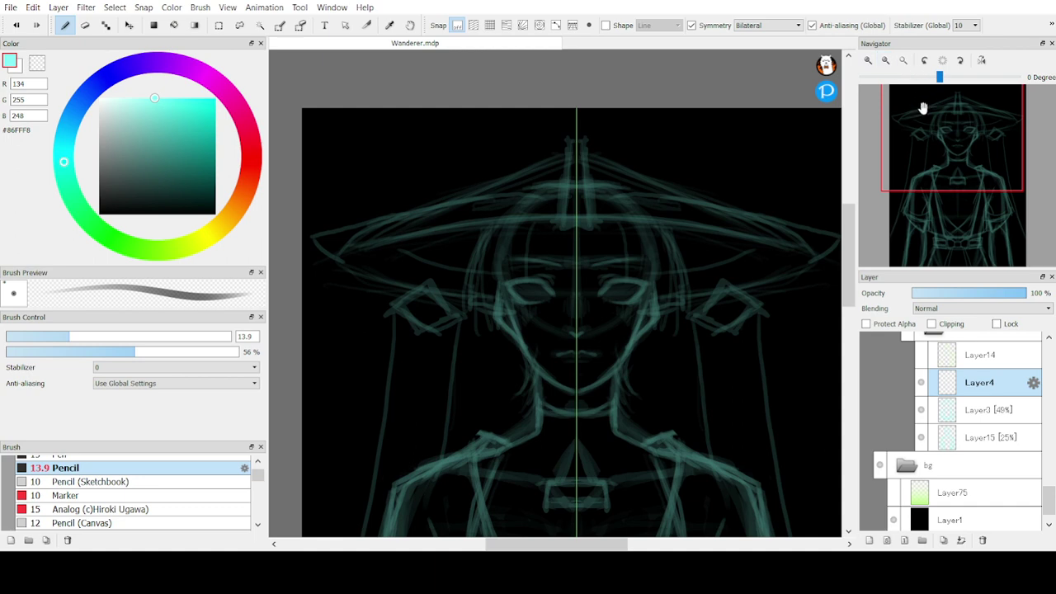
left_click(870, 61)
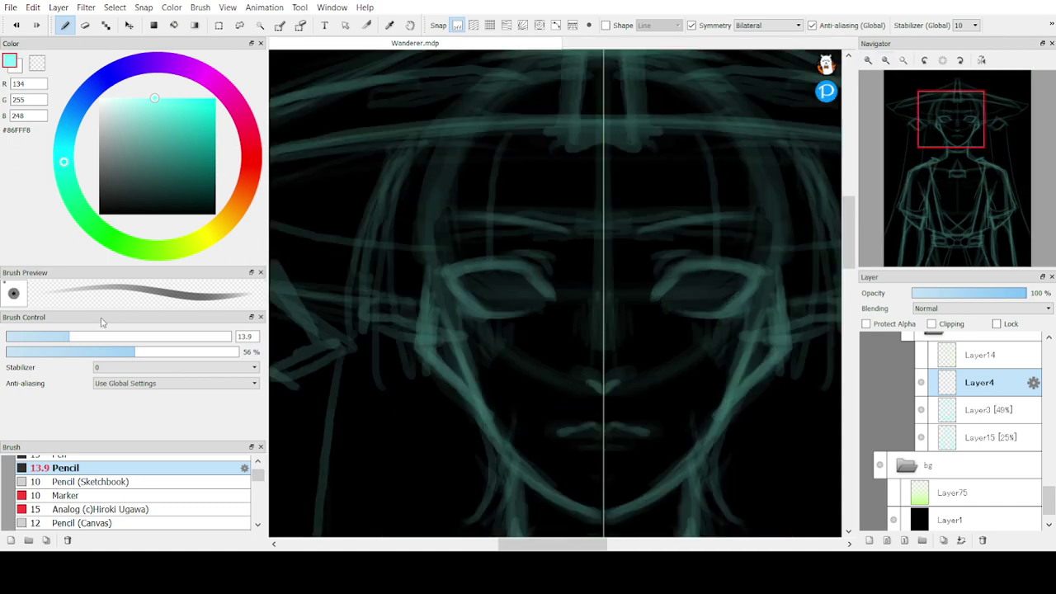
left_click(42, 341)
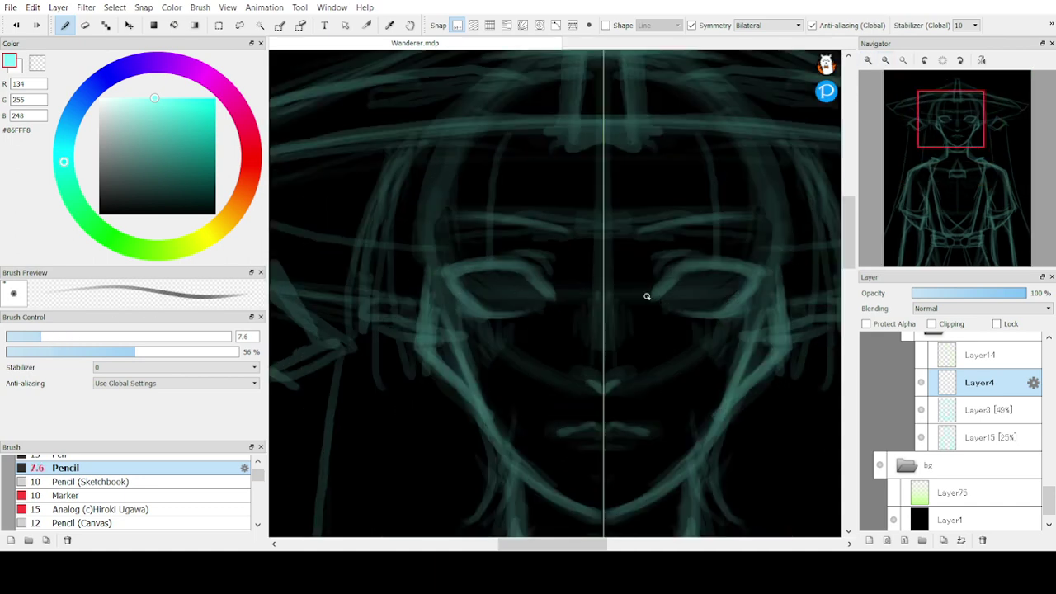
mouse_move(678, 269)
left_mouse_down()
mouse_move(650, 293)
mouse_move(679, 267)
mouse_move(662, 288)
mouse_move(693, 267)
mouse_move(718, 268)
left_mouse_up()
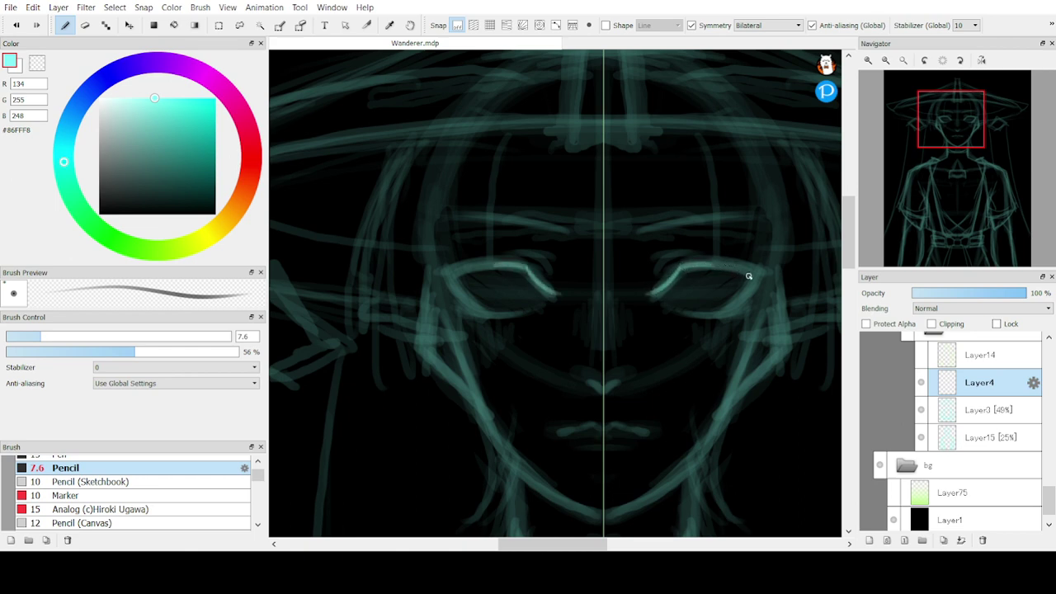
key("ctrl+z")
key("ctrl+z")
key("ctrl+z")
key("ctrl+z")
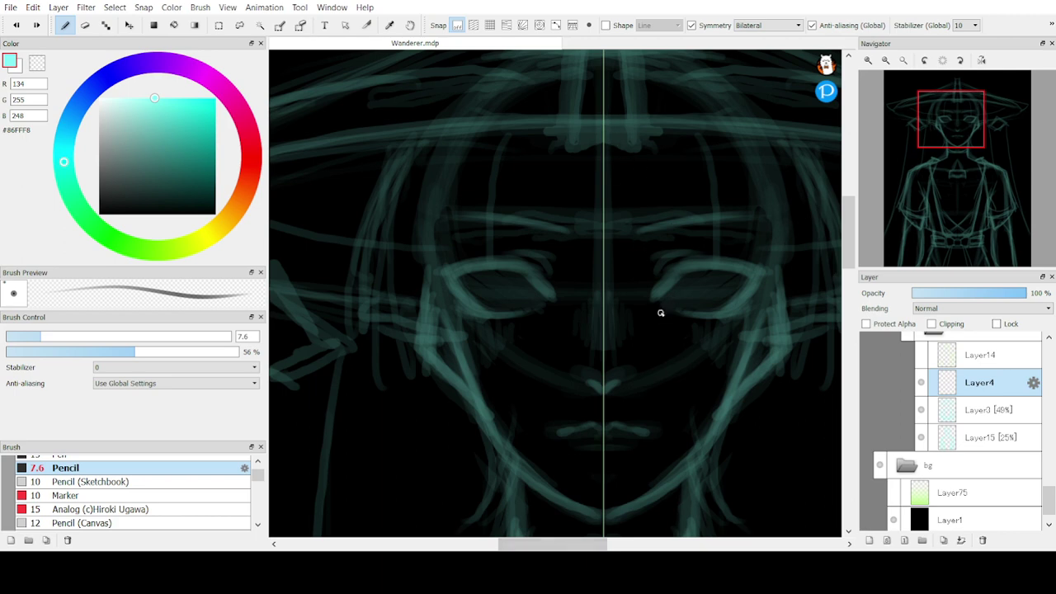
mouse_move(659, 290)
left_mouse_down()
mouse_move(683, 271)
mouse_move(742, 268)
mouse_move(670, 283)
mouse_move(684, 272)
mouse_move(656, 292)
mouse_move(703, 264)
mouse_move(684, 272)
mouse_move(716, 269)
left_mouse_up()
key("ctrl+z")
key("ctrl+z")
key("ctrl+z")
key("ctrl+z")
key("ctrl+z")
key("ctrl+z")
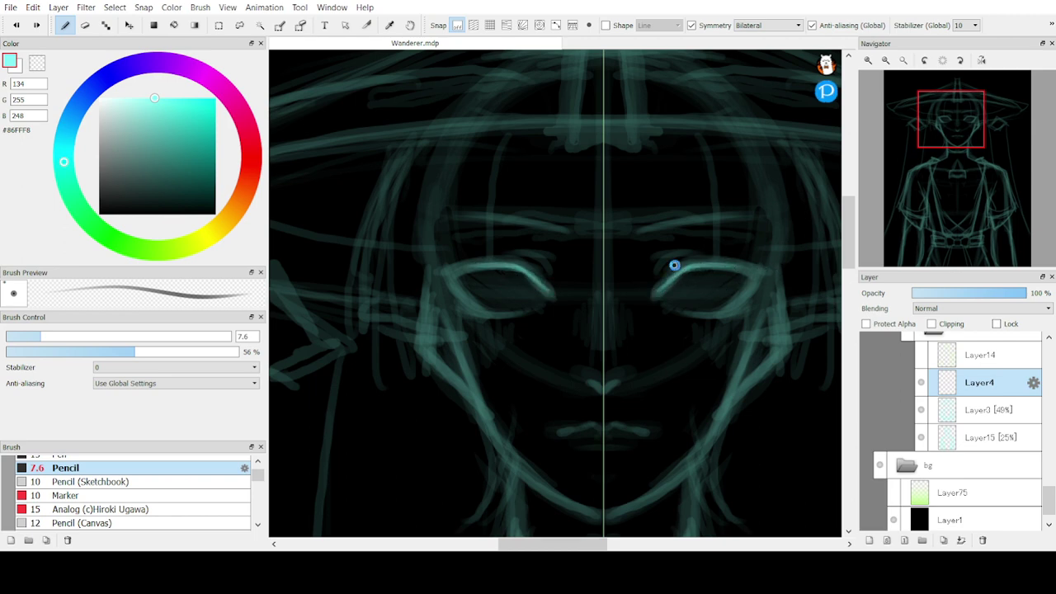
key("ctrl+z")
Draw thick upper eyelid lines over the guide on Layer4, and outline the outer corners and lower lids of both eyes
mouse_move(674, 266)
left_mouse_down()
mouse_move(646, 291)
mouse_move(687, 267)
mouse_move(772, 266)
mouse_move(688, 264)
mouse_move(768, 261)
mouse_move(652, 282)
left_mouse_up()
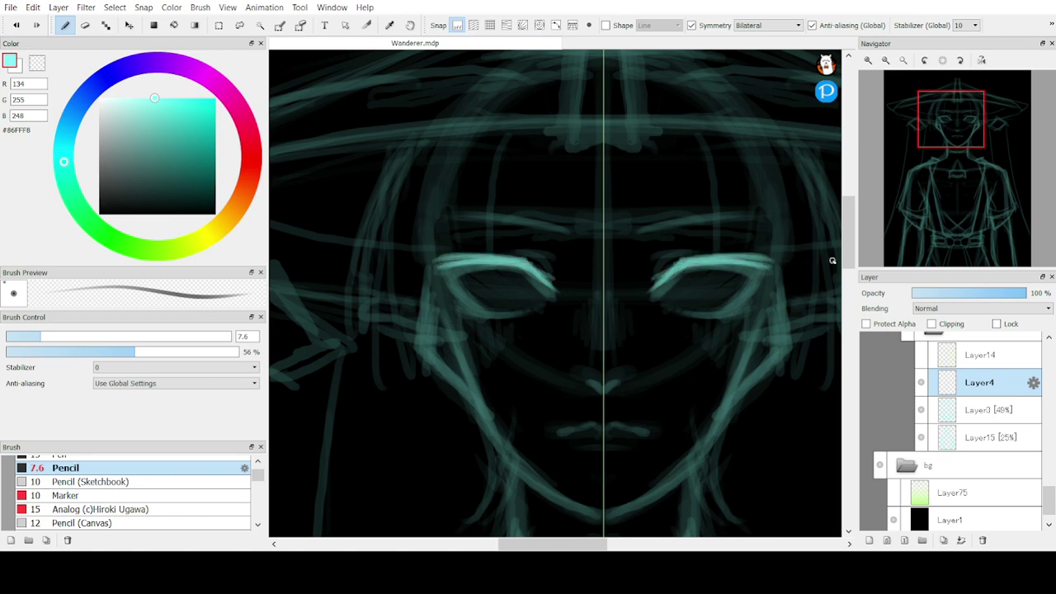
mouse_move(769, 264)
left_mouse_down()
mouse_move(753, 285)
mouse_move(765, 263)
mouse_move(721, 311)
mouse_move(732, 309)
mouse_move(663, 303)
mouse_move(736, 313)
mouse_move(735, 260)
left_mouse_up()
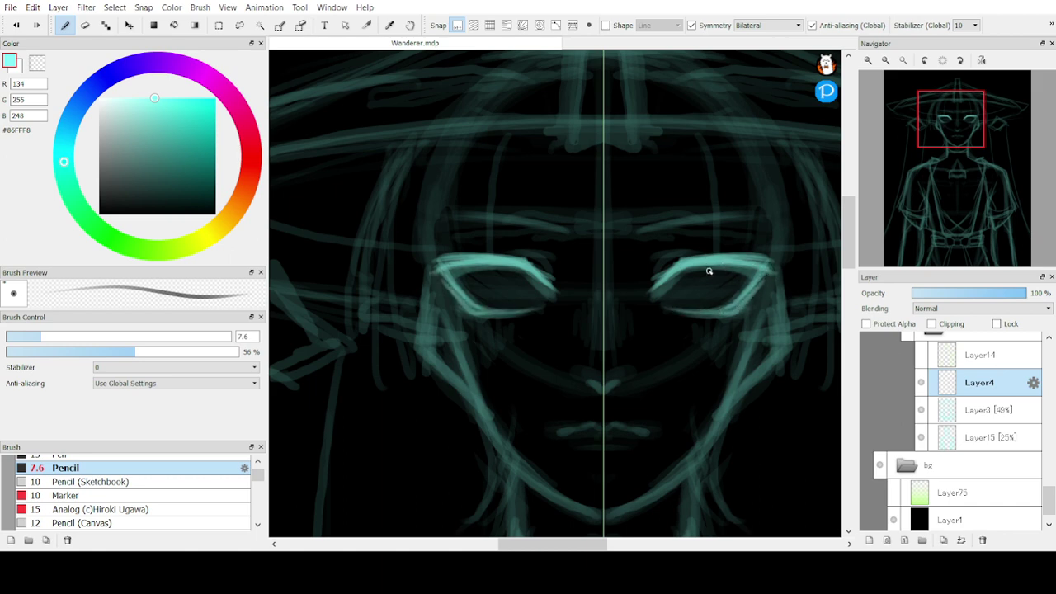
Trim the top edges of the upper eyelid lines with the Eraser at size 20.7, undoing the unwanted erasures
key("e")
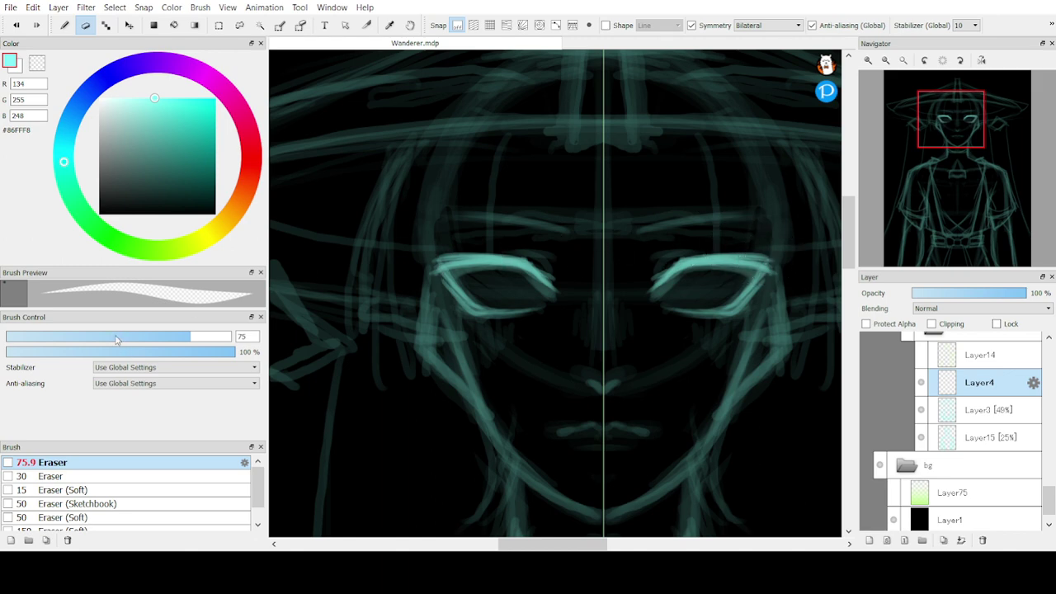
left_click(118, 336)
mouse_move(687, 239)
left_mouse_down()
mouse_move(779, 255)
mouse_move(792, 267)
left_mouse_up()
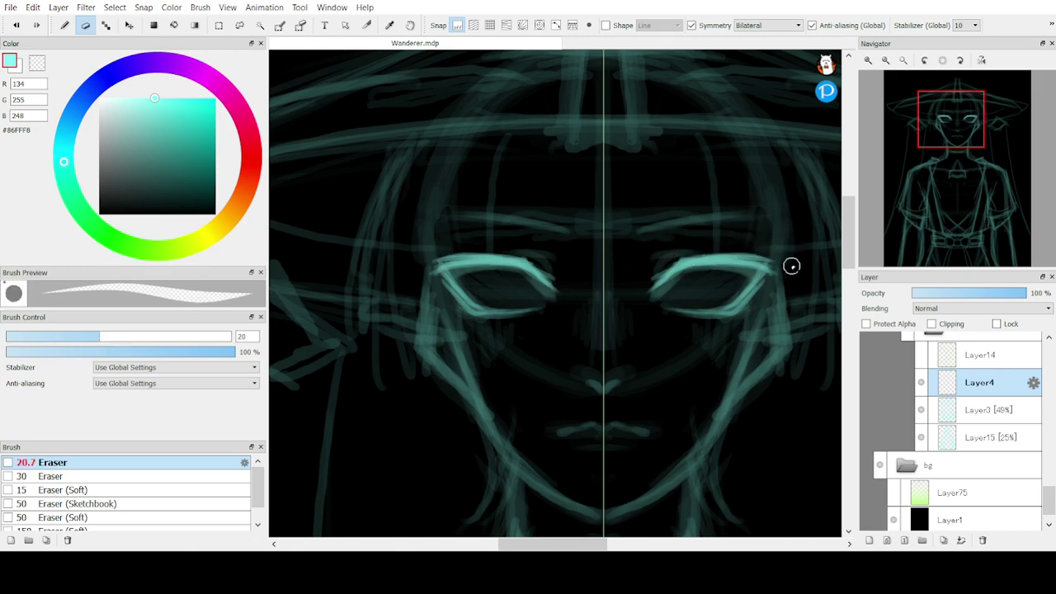
key("ctrl+z")
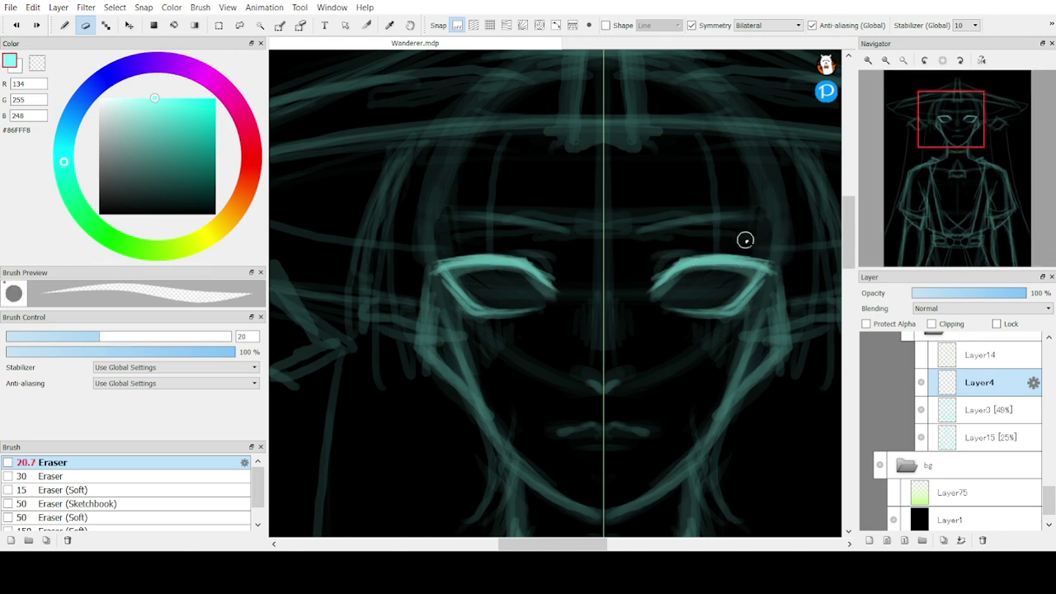
left_click_drag(686, 255, 775, 262)
mouse_move(677, 255)
left_mouse_down()
mouse_move(757, 253)
mouse_move(672, 257)
left_mouse_up()
key("ctrl+z")
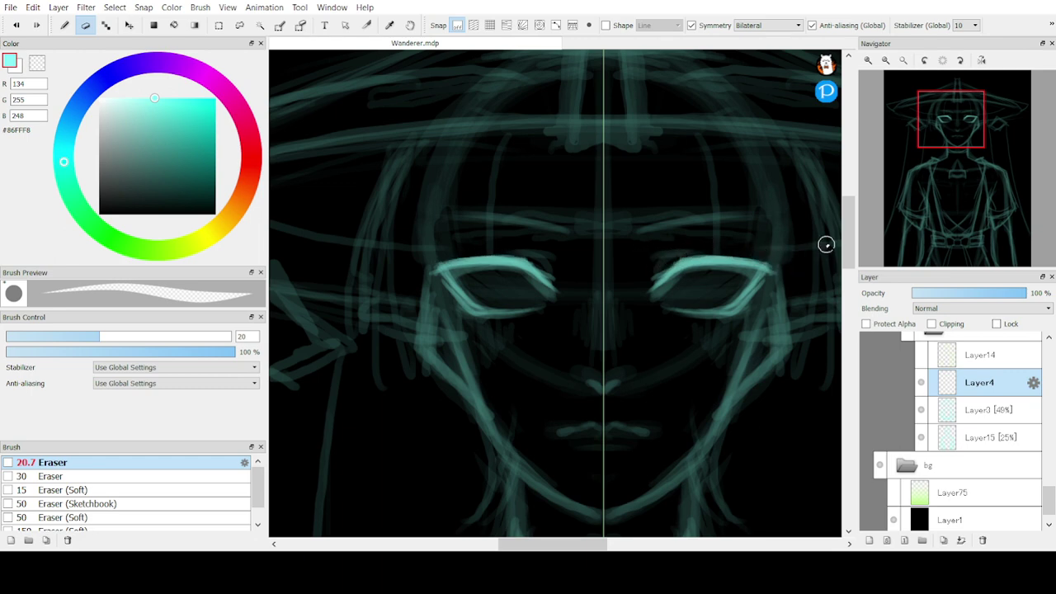
Draw short curved Pencil strokes above the inner ends of both upper eyelids to form the eyelid folds
key("b")
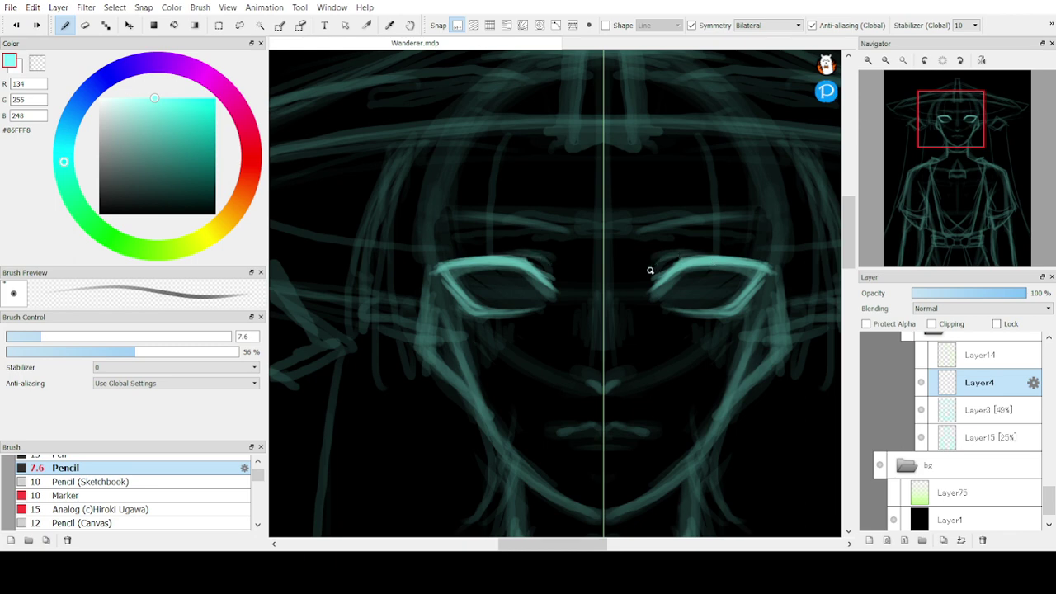
mouse_move(691, 258)
left_mouse_down()
mouse_move(651, 275)
mouse_move(735, 255)
mouse_move(650, 274)
left_mouse_up()
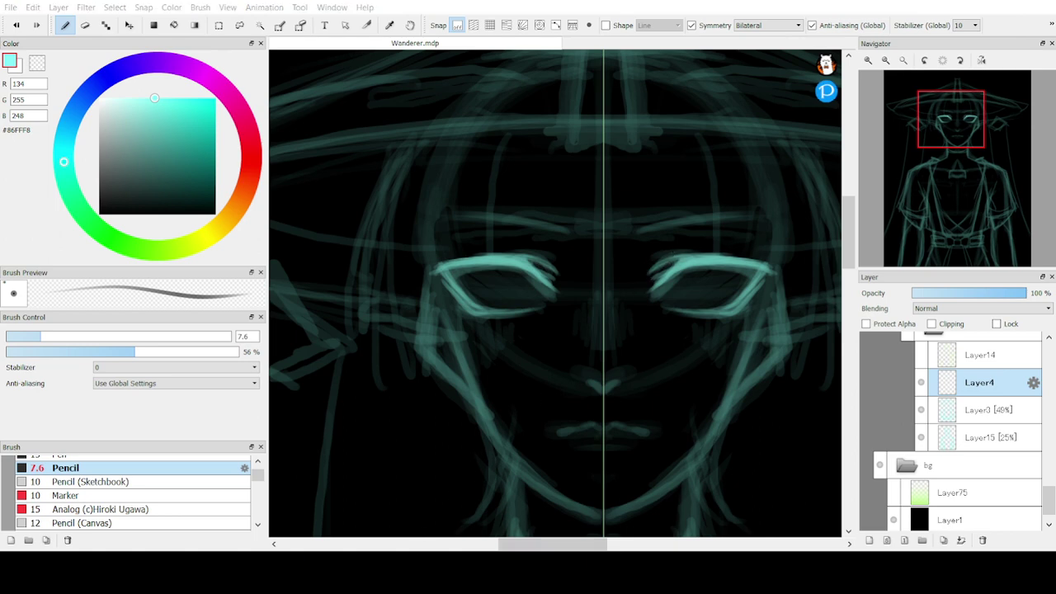
mouse_move(684, 241)
left_mouse_down()
mouse_move(642, 263)
mouse_move(698, 248)
mouse_move(673, 247)
mouse_move(731, 249)
mouse_move(640, 262)
left_mouse_up()
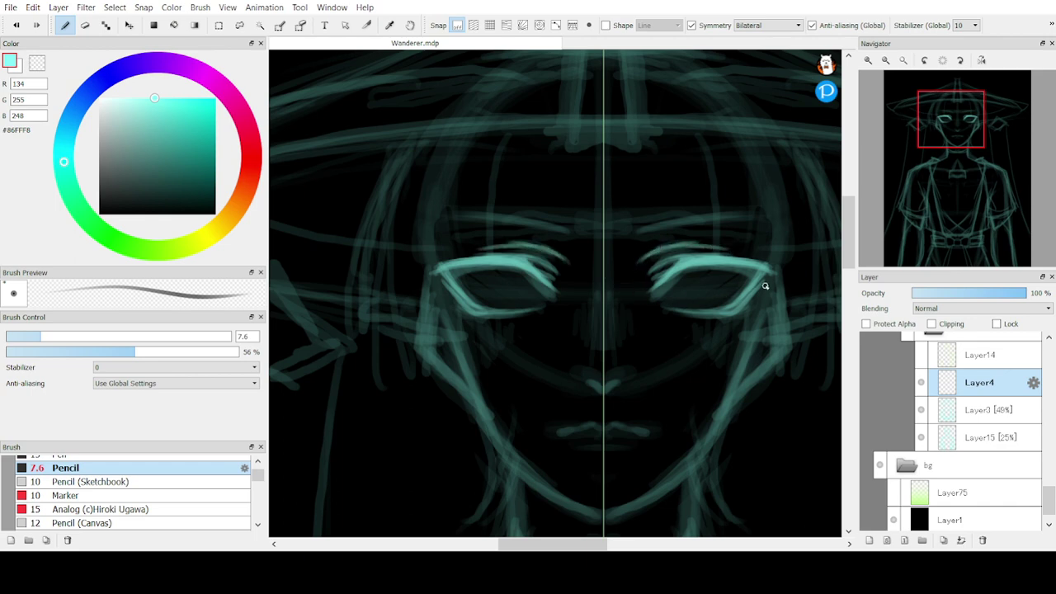
Undo the eyelid fold strokes and redraw them as shorter, fainter Pencil curves above the inner ends of both upper eyelids
key("ctrl+z")
key("ctrl+z")
key("ctrl+z")
key("ctrl+z")
key("ctrl+z")
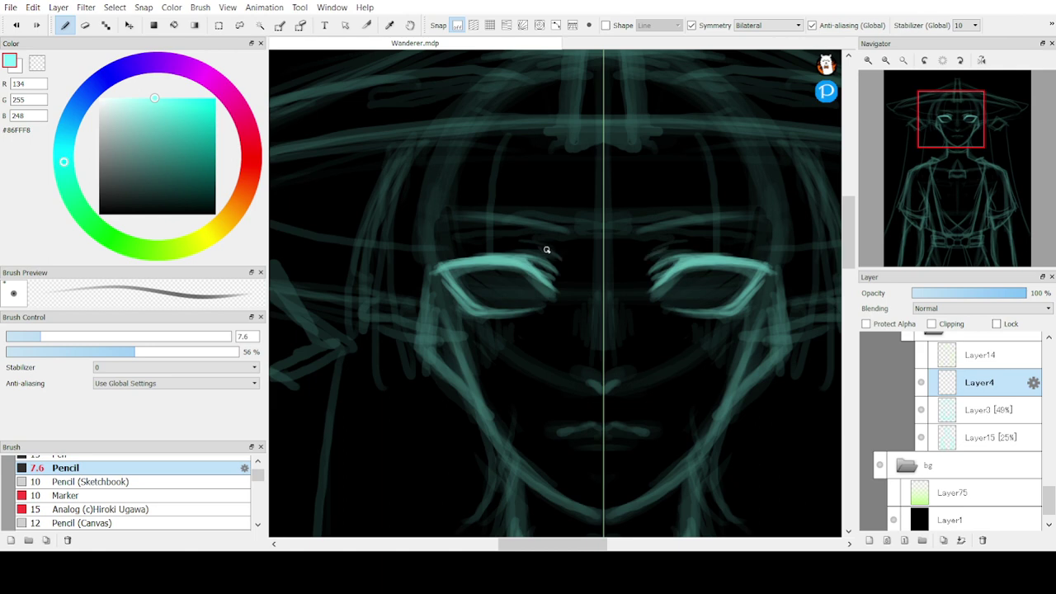
left_click_drag(557, 247, 473, 254)
key("ctrl+z")
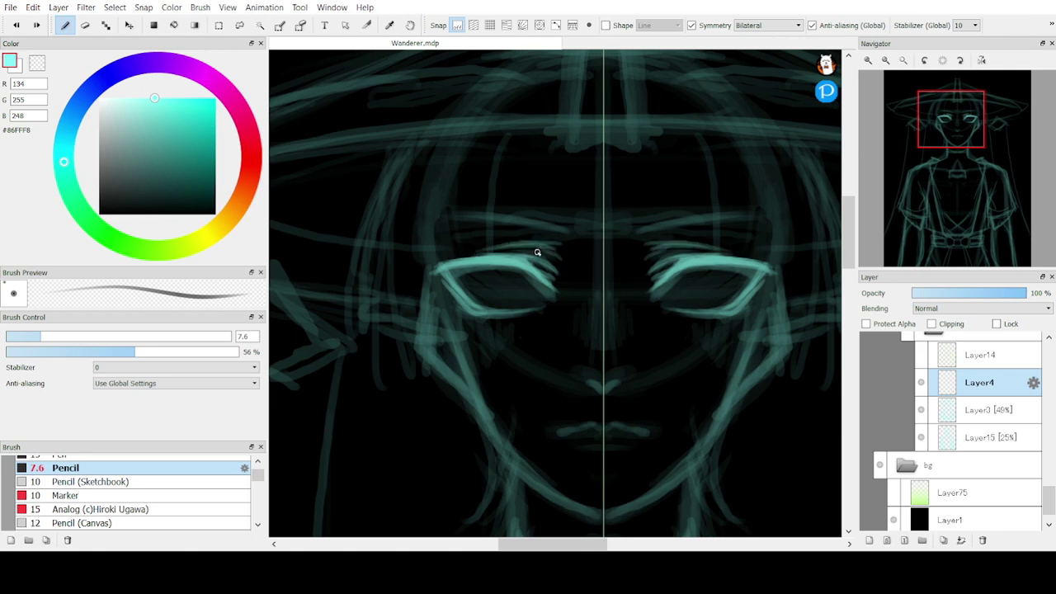
key("ctrl+z")
key("ctrl+z")
mouse_move(561, 260)
left_mouse_down()
mouse_move(524, 253)
mouse_move(554, 256)
mouse_move(536, 248)
mouse_move(459, 257)
mouse_move(538, 247)
mouse_move(561, 257)
mouse_move(534, 255)
mouse_move(591, 237)
mouse_move(641, 245)
mouse_move(473, 222)
left_mouse_up()
key("ctrl+z")
left_click_drag(573, 234, 458, 221)
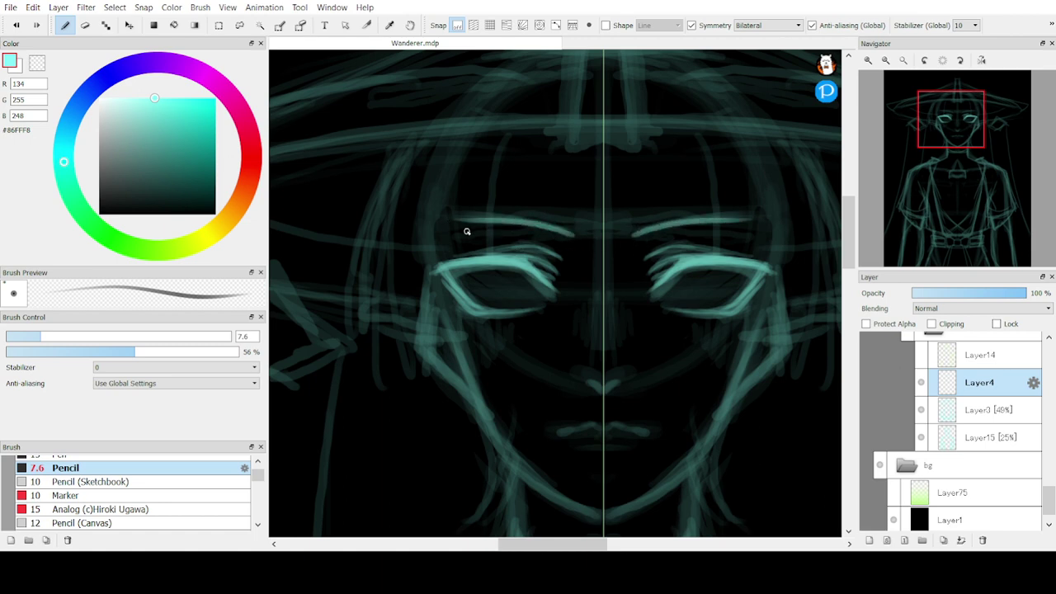
left_click_drag(559, 232, 482, 230)
left_click_drag(571, 234, 453, 226)
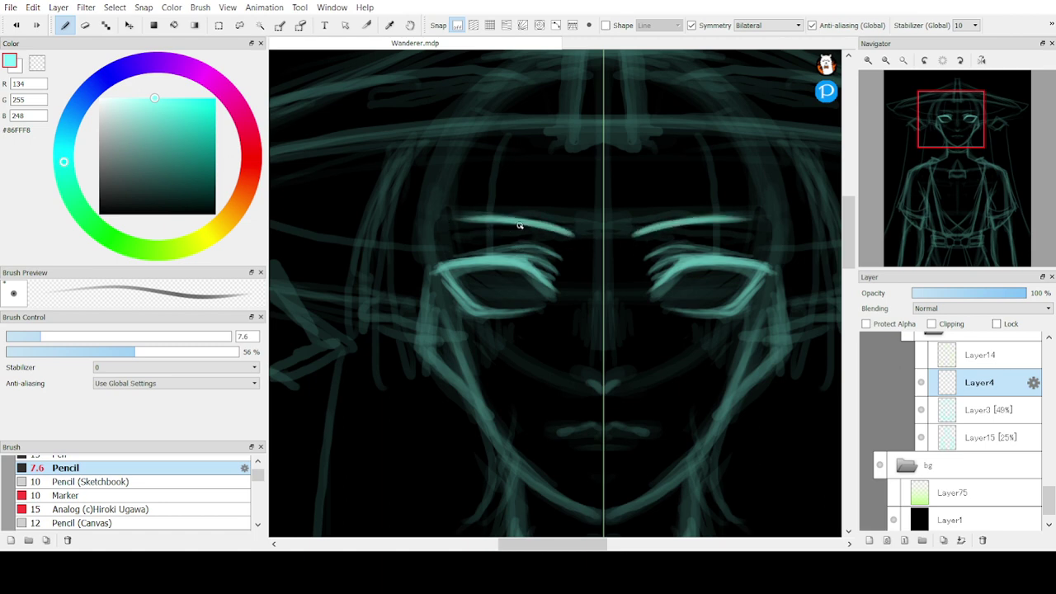
key("ctrl+z")
key("ctrl+z")
key("ctrl+z")
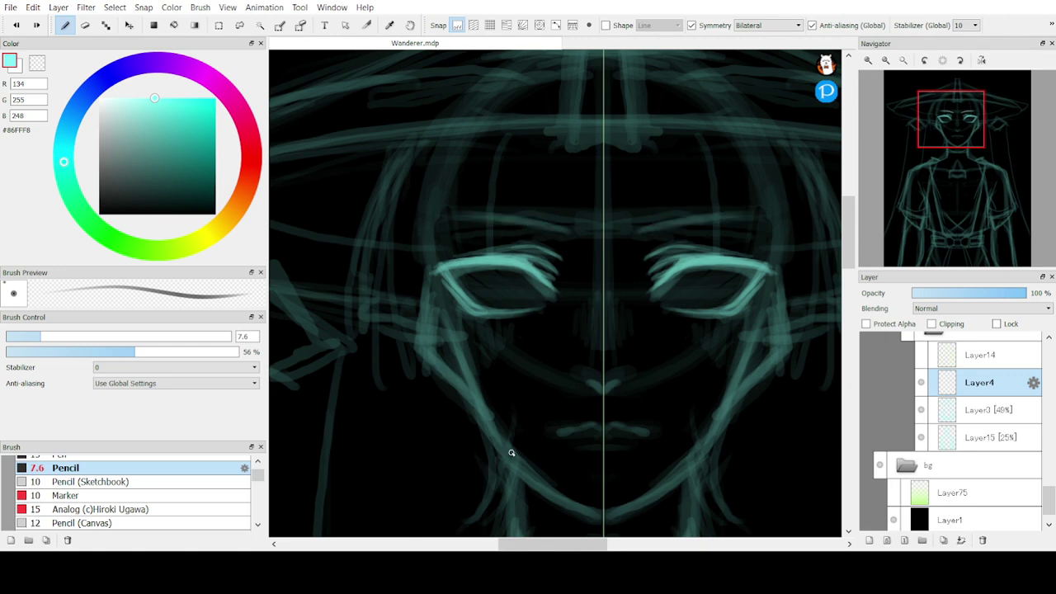
Draw a single thin, slightly arched eyebrow line above each eye, undoing the version that reaches too far outward
left_click_drag(561, 231, 427, 214)
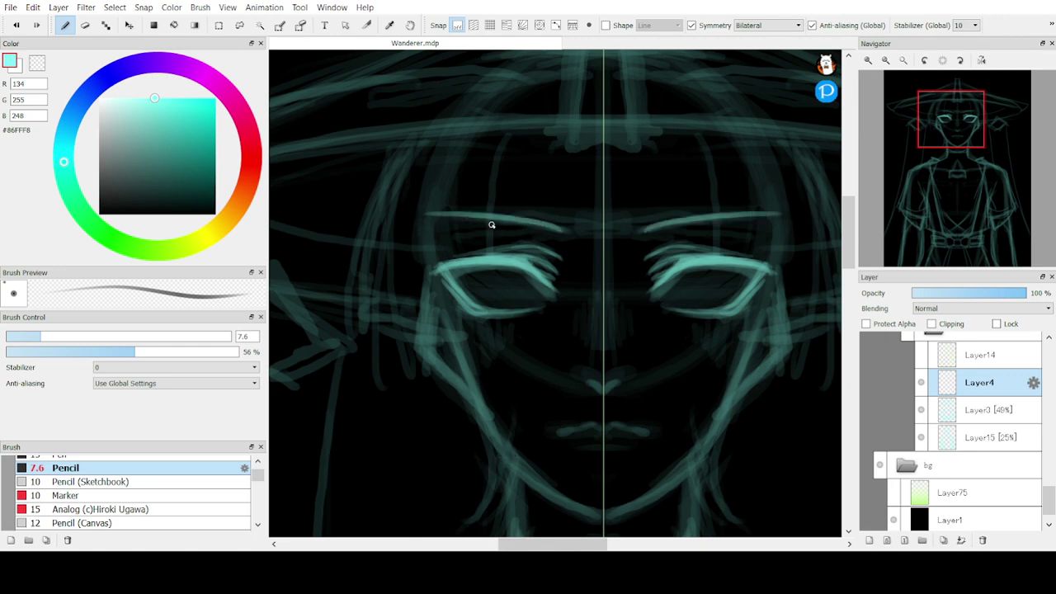
key("ctrl+z")
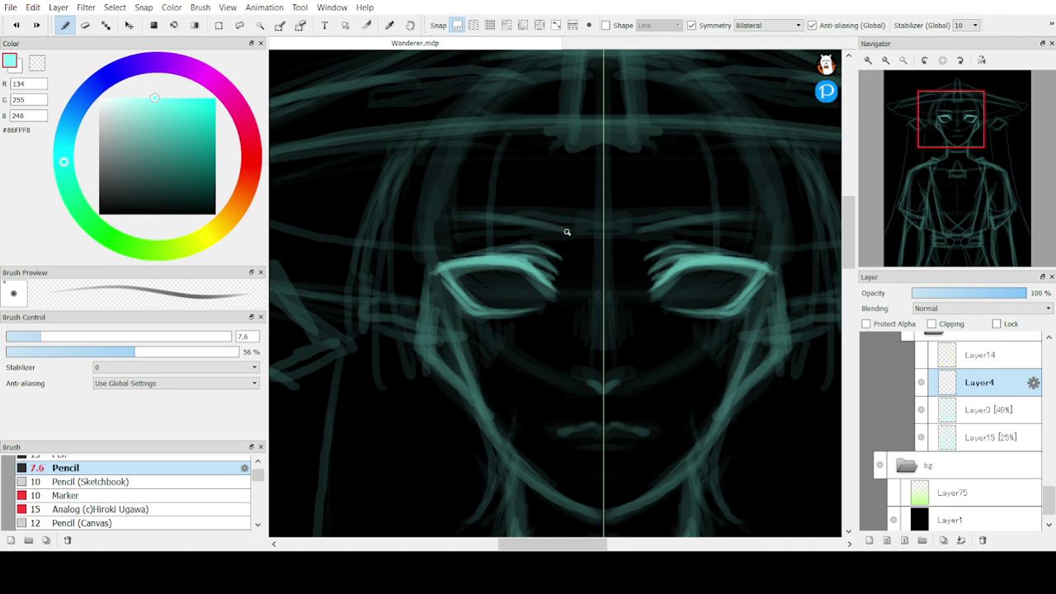
left_click_drag(566, 232, 448, 217)
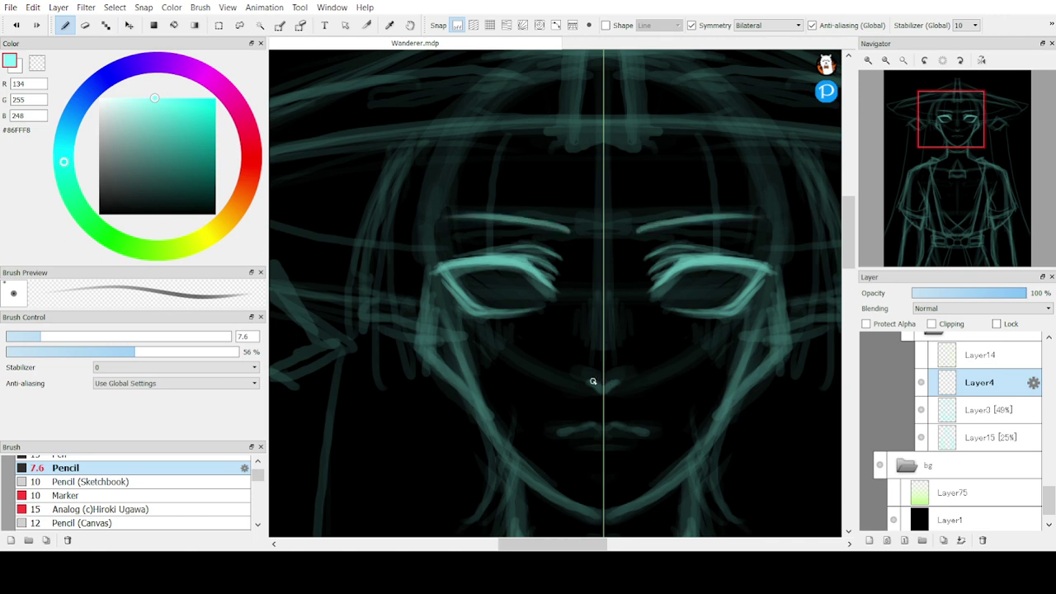
Draw short nostril strokes over the nose guide, and trace the mouth line with a short lower-lip stroke
left_click_drag(590, 382, 597, 388)
key("ctrl+z")
mouse_move(602, 430)
left_mouse_down()
mouse_move(559, 433)
mouse_move(583, 424)
mouse_move(560, 431)
mouse_move(592, 448)
left_mouse_up()
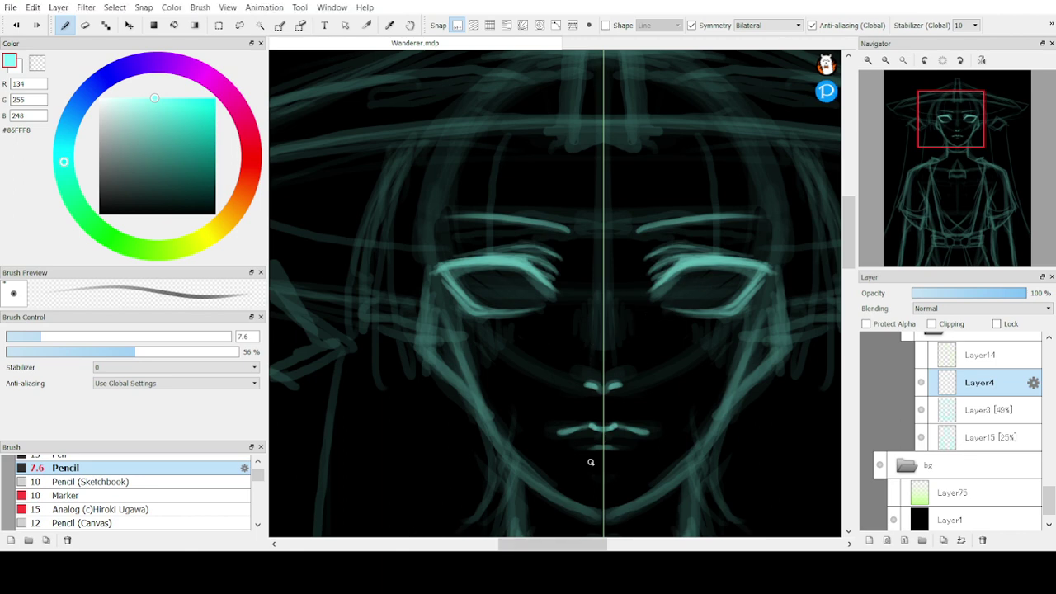
Draw a long curved hairline stroke from under the hat brim past each eye's outer corner to the cheek, redoing it until smooth
left_click_drag(471, 137, 453, 216)
key("ctrl+z")
left_click_drag(473, 135, 492, 393)
key("ctrl+z")
left_click_drag(474, 130, 483, 349)
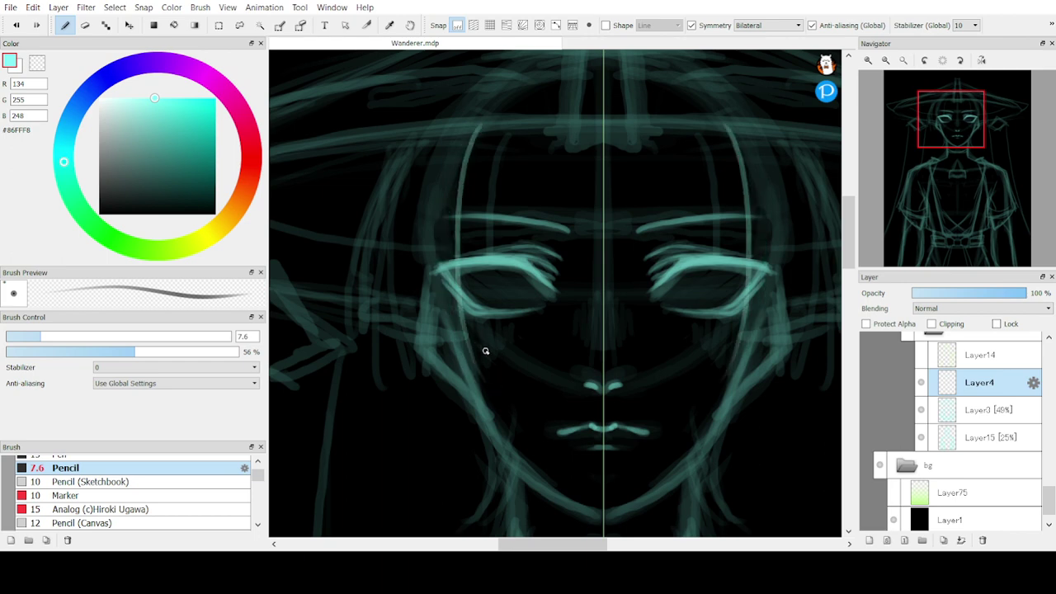
key("ctrl+z")
left_click_drag(487, 129, 487, 382)
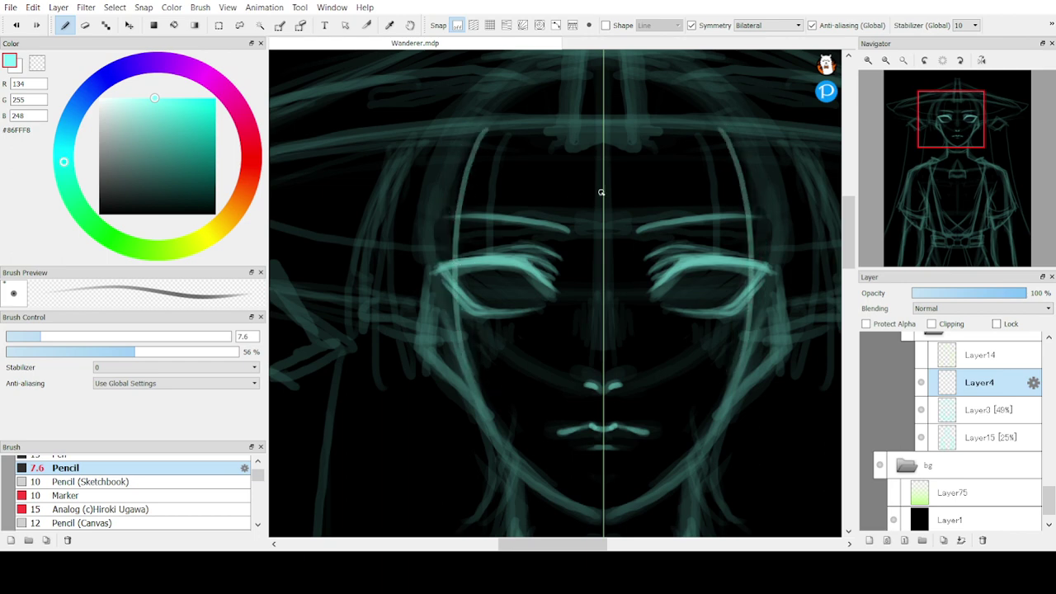
Draw the tapered rectangular frame of the hat's central ornament with horizontal bars across its top and bottom
left_click(885, 61)
left_click_drag(928, 146, 956, 119)
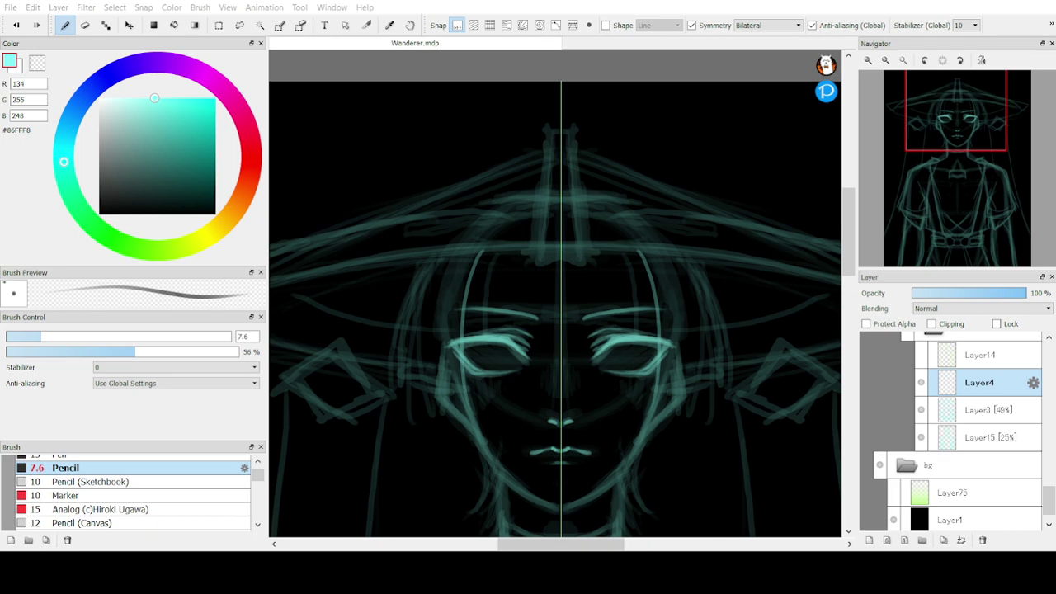
left_click_drag(549, 195, 545, 270)
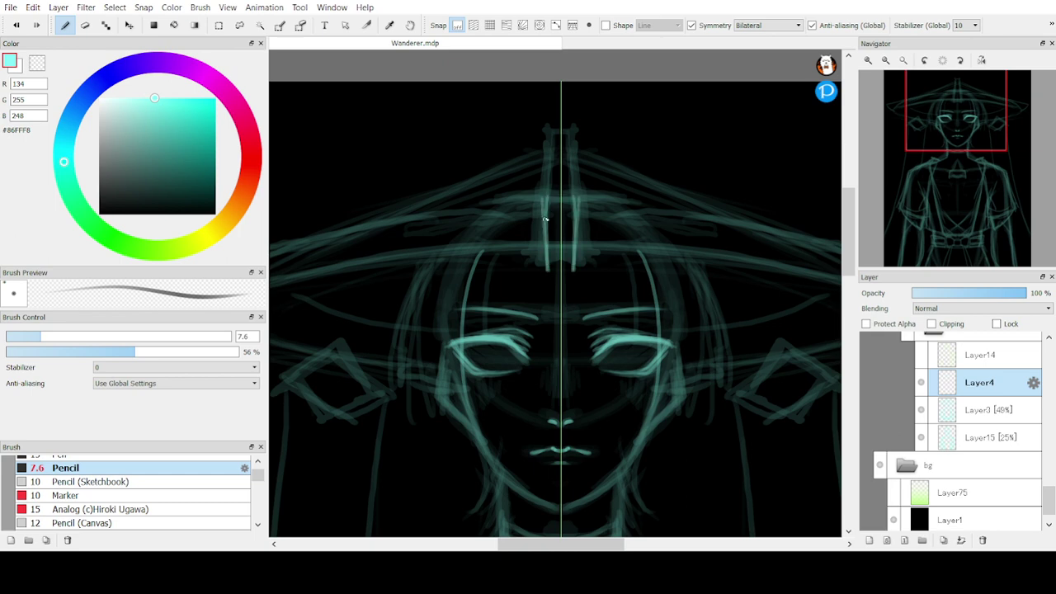
mouse_move(546, 210)
left_mouse_down()
mouse_move(543, 260)
mouse_move(575, 260)
mouse_move(556, 259)
mouse_move(541, 200)
mouse_move(549, 254)
left_mouse_up()
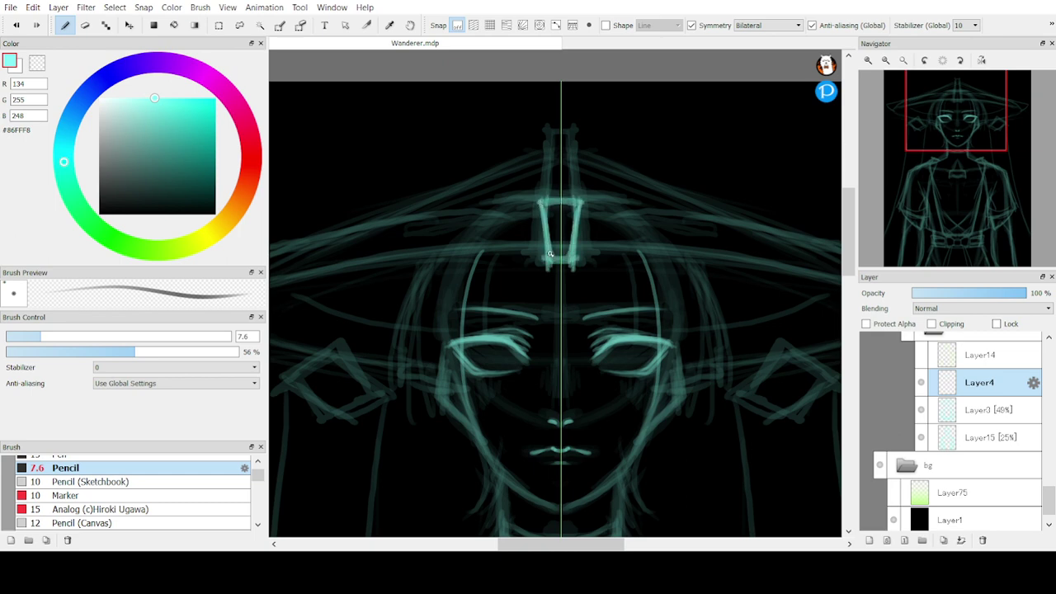
left_click(453, 571)
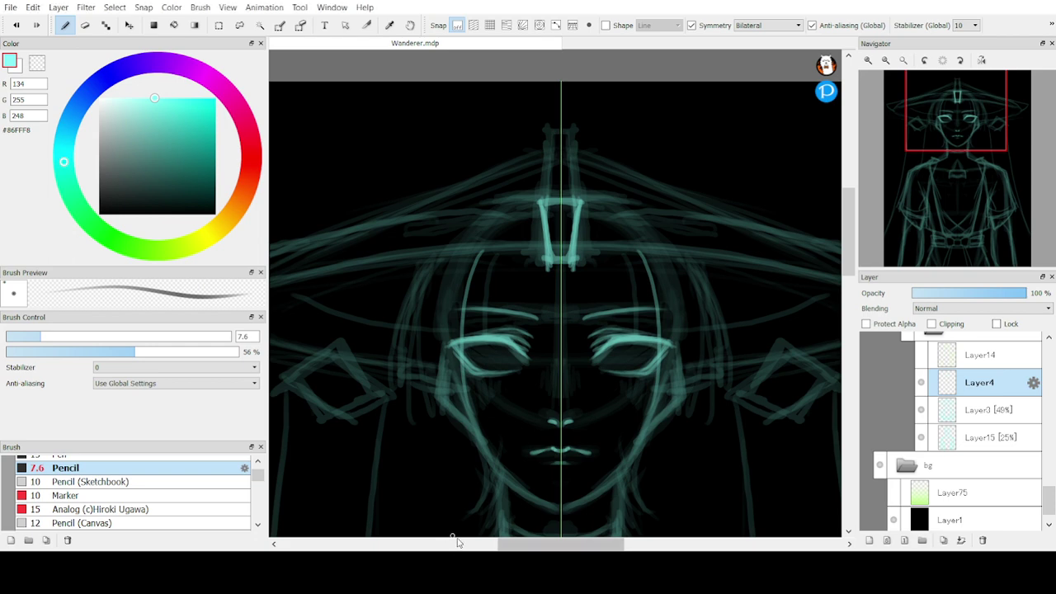
mouse_move(571, 180)
left_mouse_down()
mouse_move(572, 253)
mouse_move(551, 180)
mouse_move(580, 178)
left_mouse_up()
key("ctrl+z")
mouse_move(577, 261)
left_mouse_down()
mouse_move(583, 174)
mouse_move(569, 291)
mouse_move(584, 275)
mouse_move(511, 273)
mouse_move(581, 268)
left_mouse_up()
Trim the outer side edges of the hat ornament's frame with the Eraser at size 20.7, undoing the last erasure
key("e")
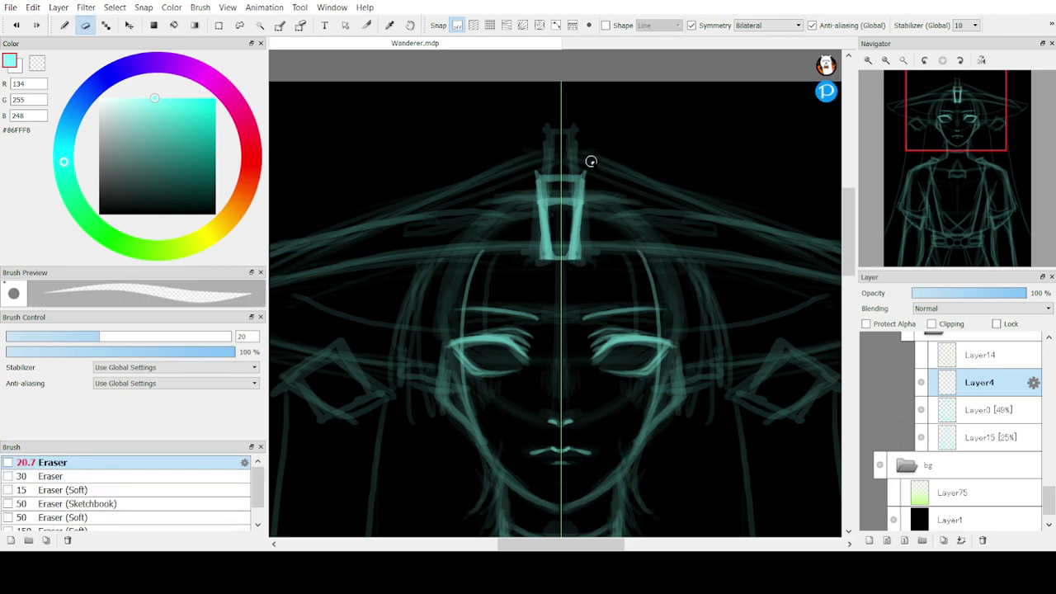
left_click_drag(591, 163, 584, 250)
left_click_drag(578, 195, 582, 257)
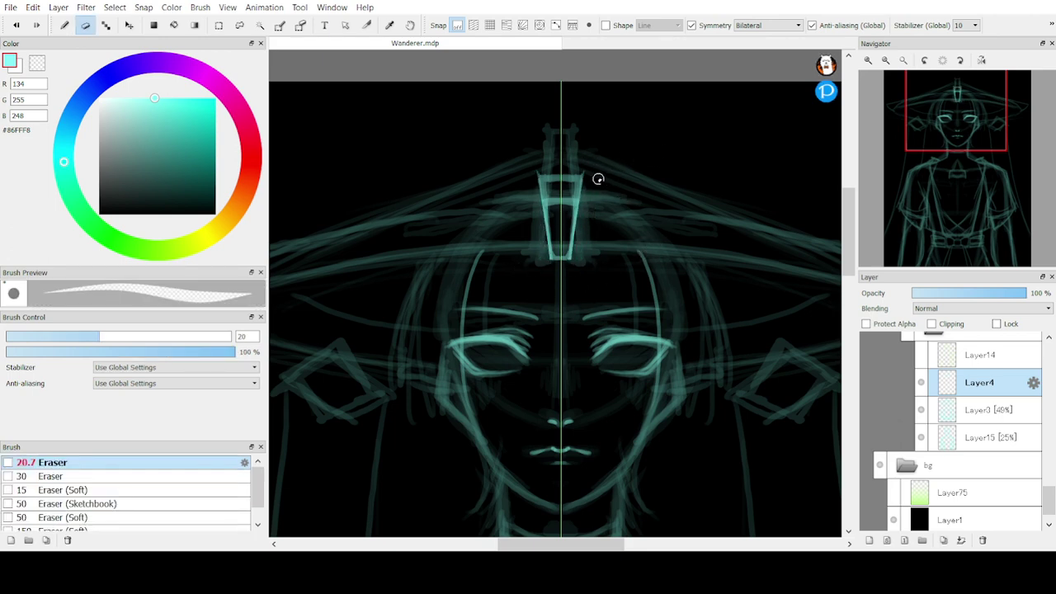
key("ctrl+z")
key("b")
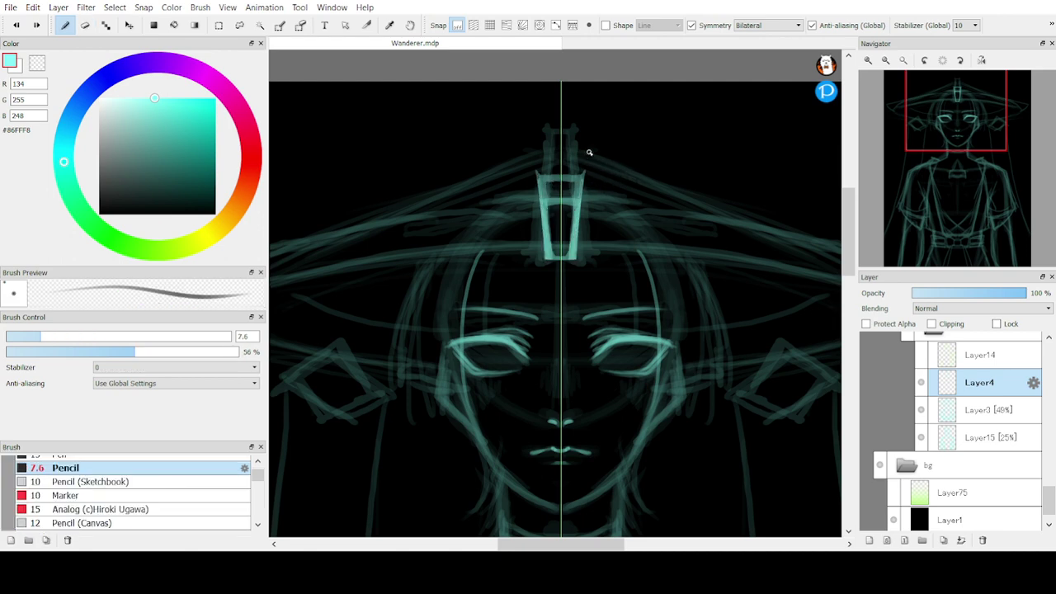
Merge Layer4 down into Layer3 and toggle the merged layer's visibility to check the sketch
key("ctrl+e")
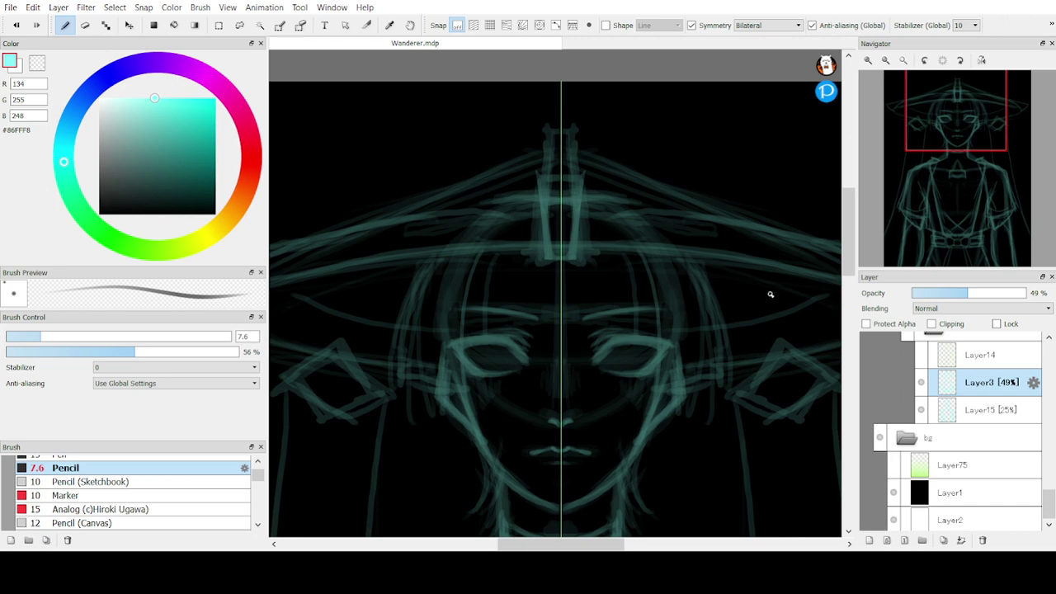
left_click(921, 382)
left_click(922, 382)
left_click(921, 383)
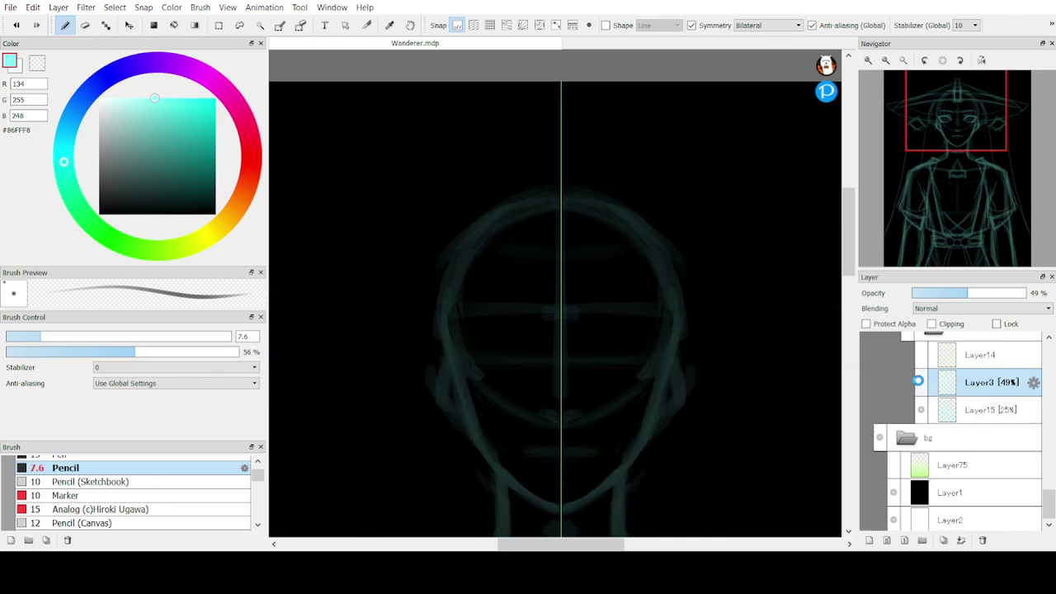
left_click(922, 383)
Add a new layer above Layer3 and draw bold upper eyelid lines on it from the inner to the outer eye corners
left_click(870, 540)
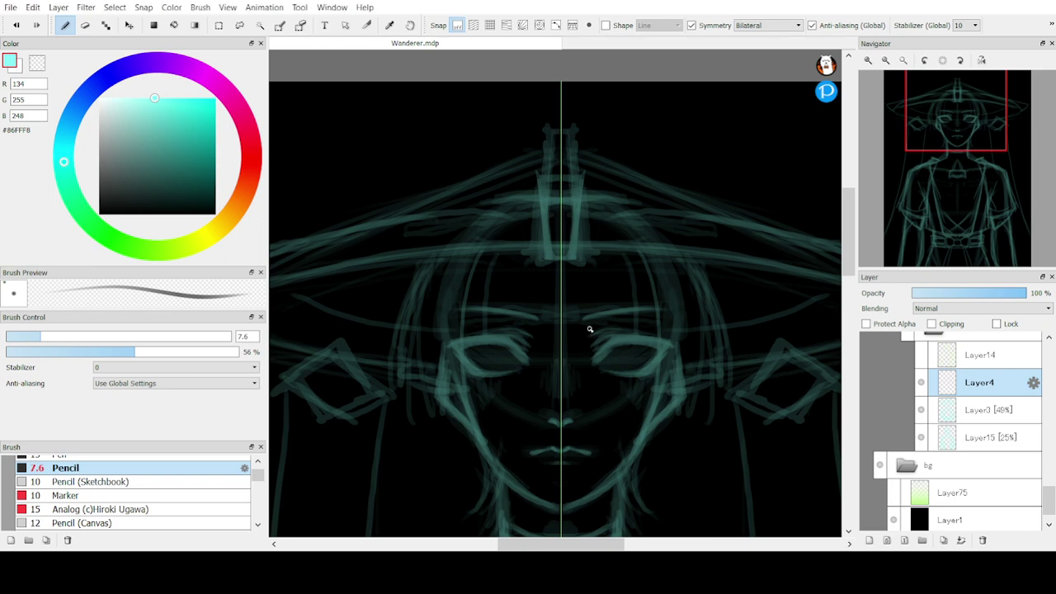
left_click(869, 62)
left_click(868, 62)
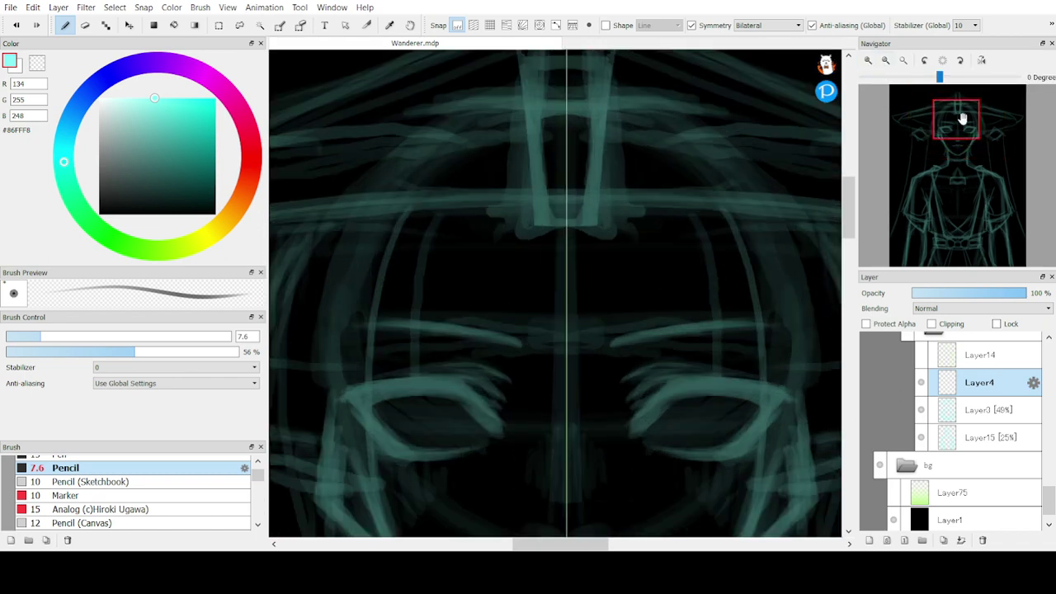
mouse_move(962, 118)
left_mouse_down()
mouse_move(962, 144)
mouse_move(947, 121)
left_mouse_up()
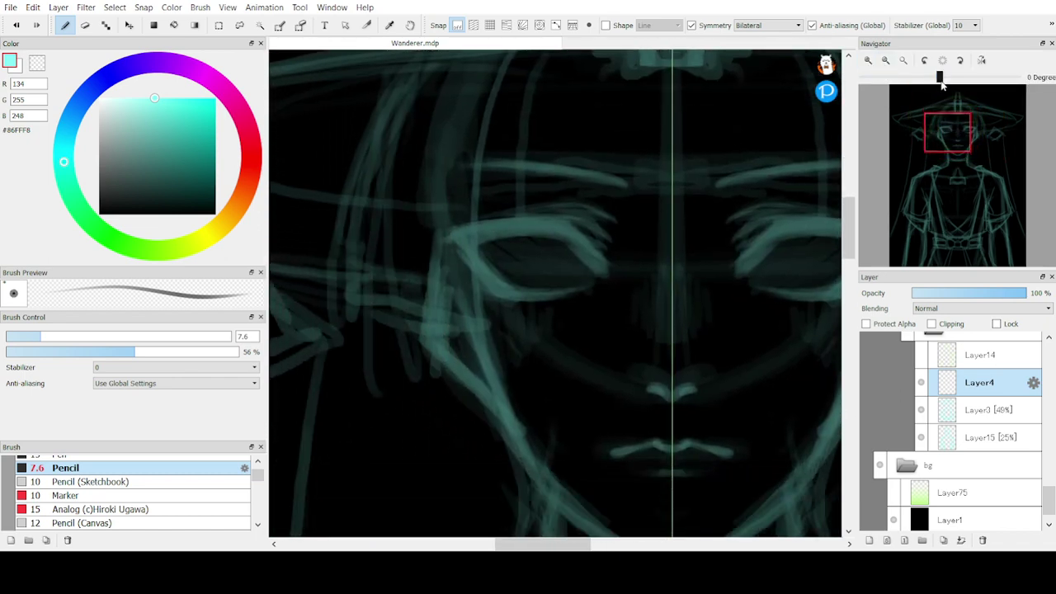
left_click_drag(600, 251, 556, 218)
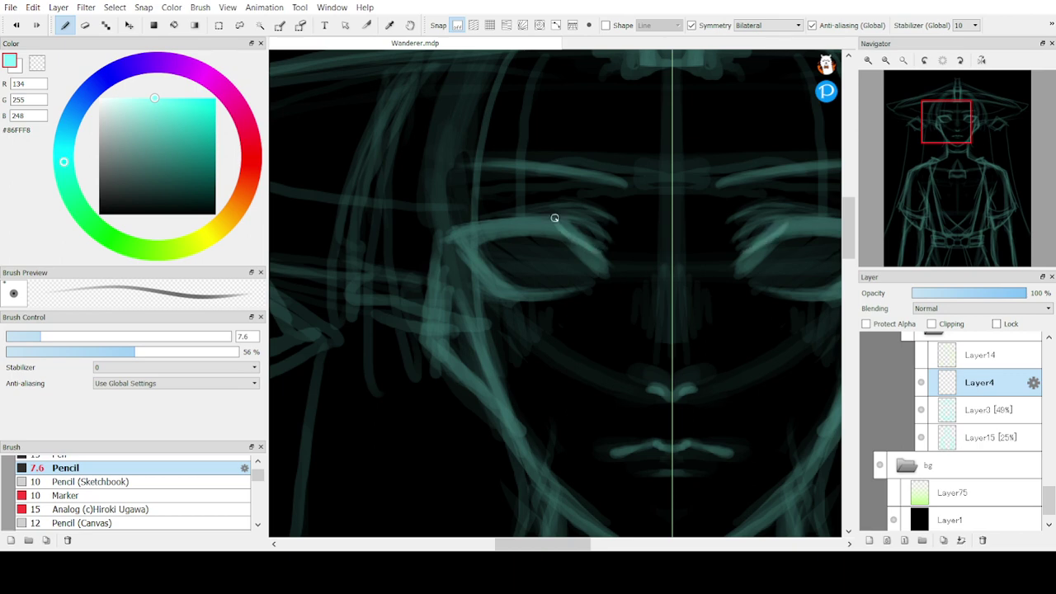
key("ctrl+z")
mouse_move(600, 255)
left_mouse_down()
mouse_move(579, 229)
mouse_move(580, 241)
mouse_move(536, 223)
mouse_move(569, 227)
mouse_move(485, 226)
left_mouse_up()
left_click_drag(556, 221, 452, 234)
left_click_drag(557, 223, 452, 235)
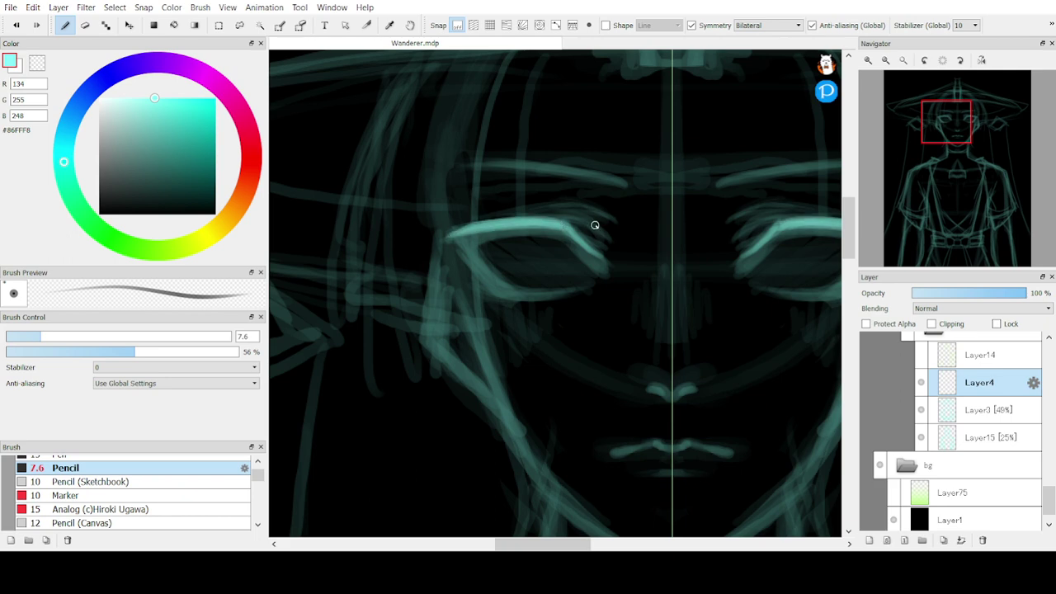
left_click_drag(571, 235, 603, 251)
Outline the outer corners and lower lids of both eyes, undoing the strokes that miss the guide
mouse_move(462, 243)
left_mouse_down()
mouse_move(513, 295)
mouse_move(495, 289)
left_mouse_up()
key("ctrl+z")
key("ctrl+z")
left_click_drag(458, 248, 495, 295)
key("ctrl+z")
key("ctrl+z")
left_click_drag(460, 246, 501, 288)
left_click_drag(463, 247, 509, 285)
mouse_move(462, 243)
left_mouse_down()
mouse_move(593, 309)
mouse_move(506, 309)
mouse_move(496, 288)
mouse_move(582, 282)
mouse_move(508, 285)
mouse_move(573, 288)
left_mouse_up()
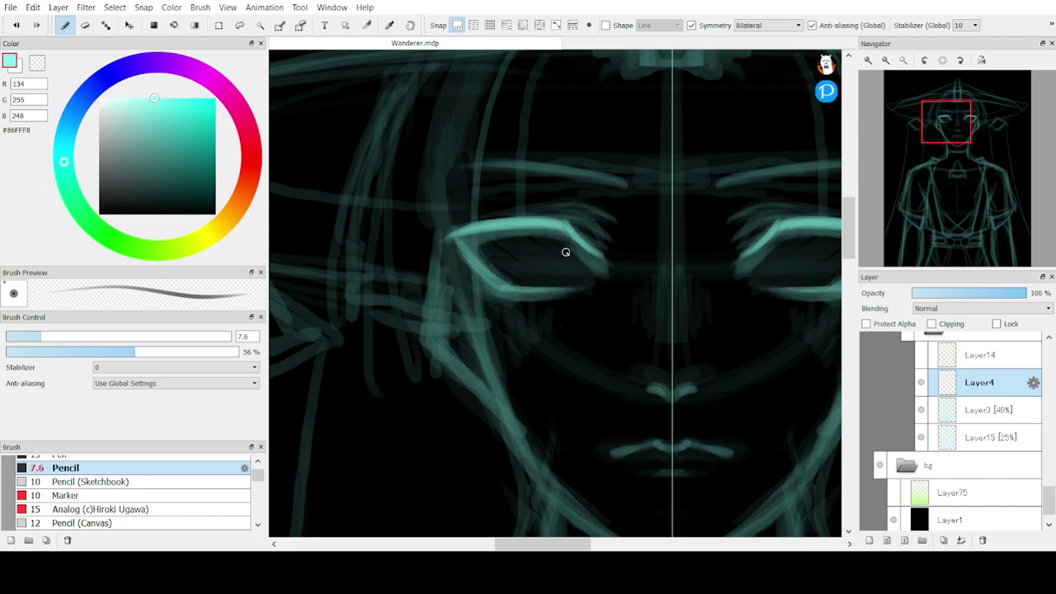
Draw a rounded iris outline inside each eye, tucked under the upper eyelid and reaching down to the lower lid
mouse_move(570, 249)
left_mouse_down()
mouse_move(558, 271)
mouse_move(539, 272)
left_mouse_up()
key("ctrl+z")
mouse_move(573, 235)
left_mouse_down()
mouse_move(572, 274)
mouse_move(574, 245)
mouse_move(556, 276)
mouse_move(528, 271)
mouse_move(513, 237)
mouse_move(543, 271)
mouse_move(575, 250)
mouse_move(570, 260)
mouse_move(525, 263)
mouse_move(572, 271)
mouse_move(577, 261)
mouse_move(545, 279)
mouse_move(583, 258)
mouse_move(531, 271)
left_mouse_up()
key("ctrl+z")
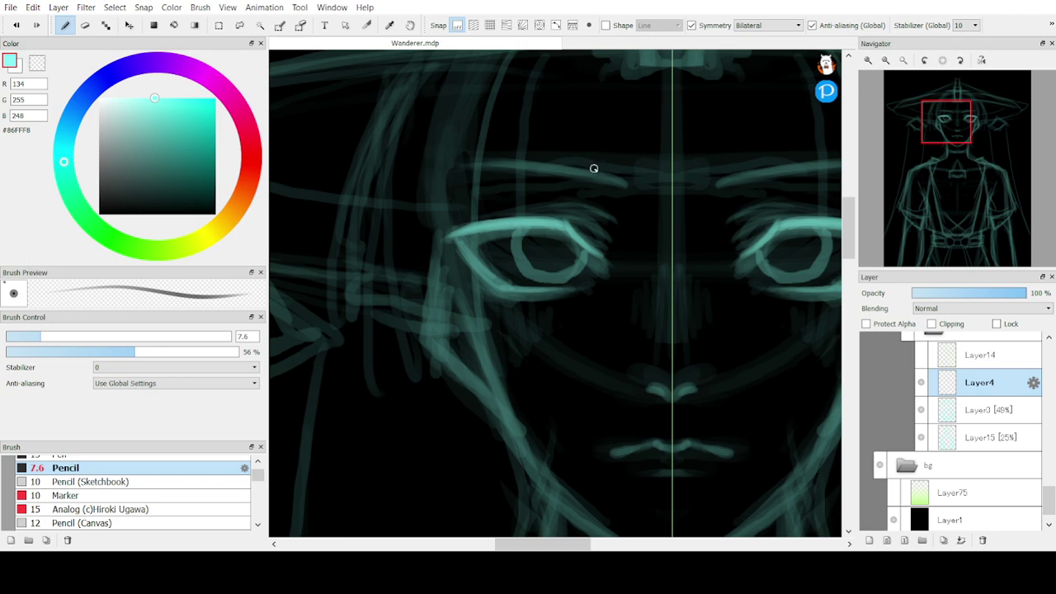
Draw a smooth, bold eyebrow line over the guide above each eye, undoing the uneven attempts
left_click_drag(631, 179, 473, 177)
key("ctrl+z")
left_click_drag(624, 182, 492, 179)
key("ctrl+z")
left_click_drag(624, 182, 476, 178)
key("ctrl+z")
mouse_move(622, 184)
left_mouse_down()
mouse_move(523, 163)
mouse_move(461, 167)
mouse_move(615, 176)
mouse_move(467, 167)
left_mouse_up()
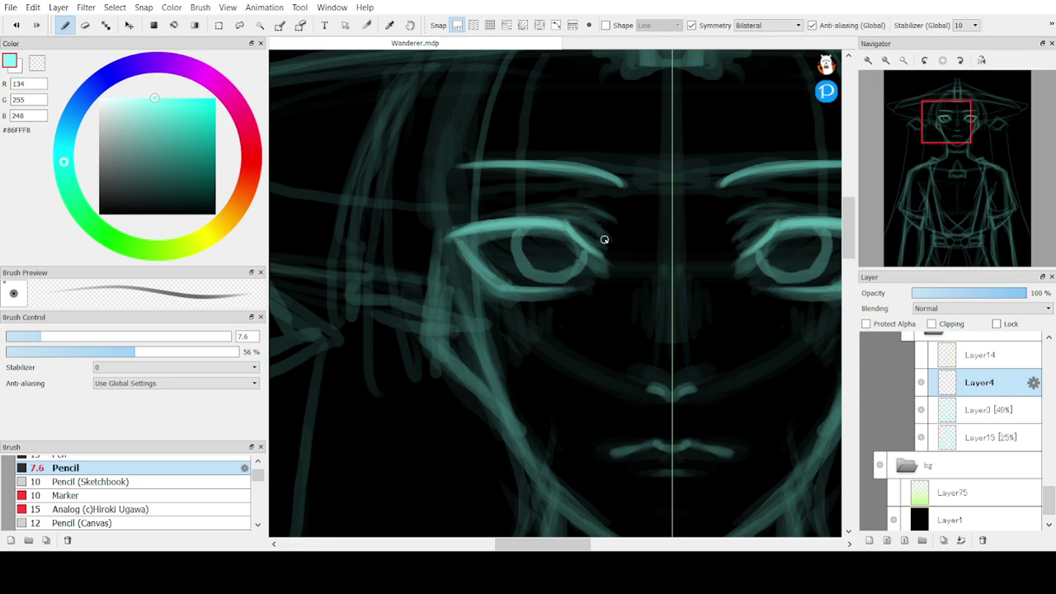
left_click_drag(612, 245, 563, 221)
key("ctrl+z")
key("ctrl+z")
left_click_drag(781, 222, 743, 242)
left_click_drag(769, 230, 749, 246)
key("ctrl+z")
key("ctrl+z")
key("ctrl+z")
Thicken the inner part of both upper eyelids with short curved strokes that sweep down toward the inner corners
left_click_drag(815, 219, 766, 224)
left_click_drag(799, 218, 754, 232)
mouse_move(787, 219)
left_mouse_down()
mouse_move(750, 240)
mouse_move(773, 225)
left_mouse_up()
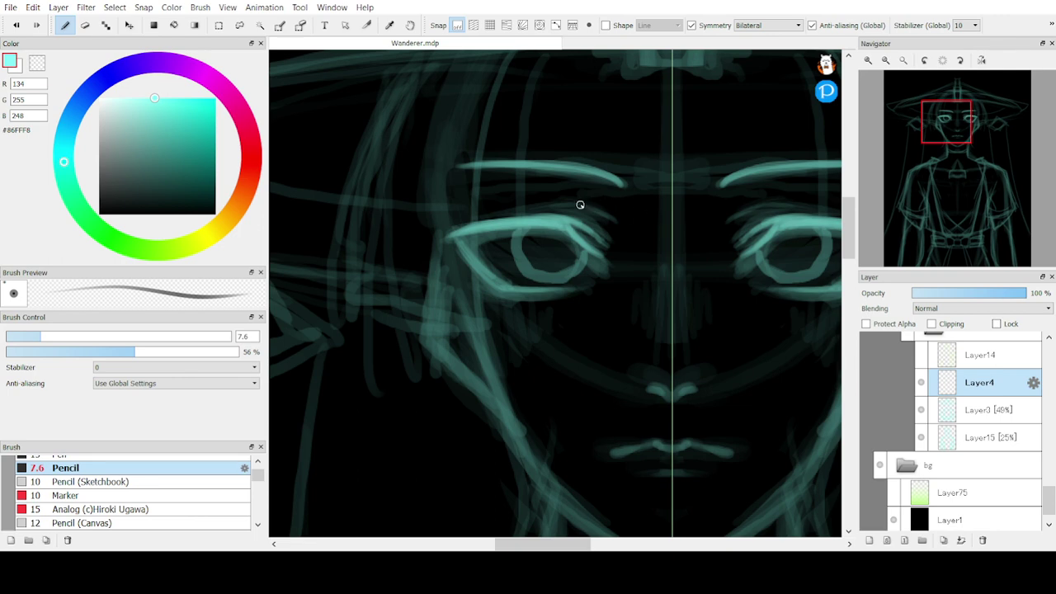
Draw curved eyelid fold strokes just above the inner halves of both upper eyelids, undoing the rejected strokes
mouse_move(614, 219)
left_mouse_down()
mouse_move(559, 204)
mouse_move(590, 205)
mouse_move(509, 217)
left_mouse_up()
key("ctrl+z")
mouse_move(583, 204)
left_mouse_down()
mouse_move(604, 210)
mouse_move(605, 223)
left_mouse_up()
left_click_drag(588, 209, 613, 227)
left_click_drag(585, 206, 534, 210)
left_click_drag(575, 207, 502, 217)
key("ctrl+z")
key("ctrl+z")
key("ctrl+z")
key("ctrl+z")
key("ctrl+z")
key("ctrl+z")
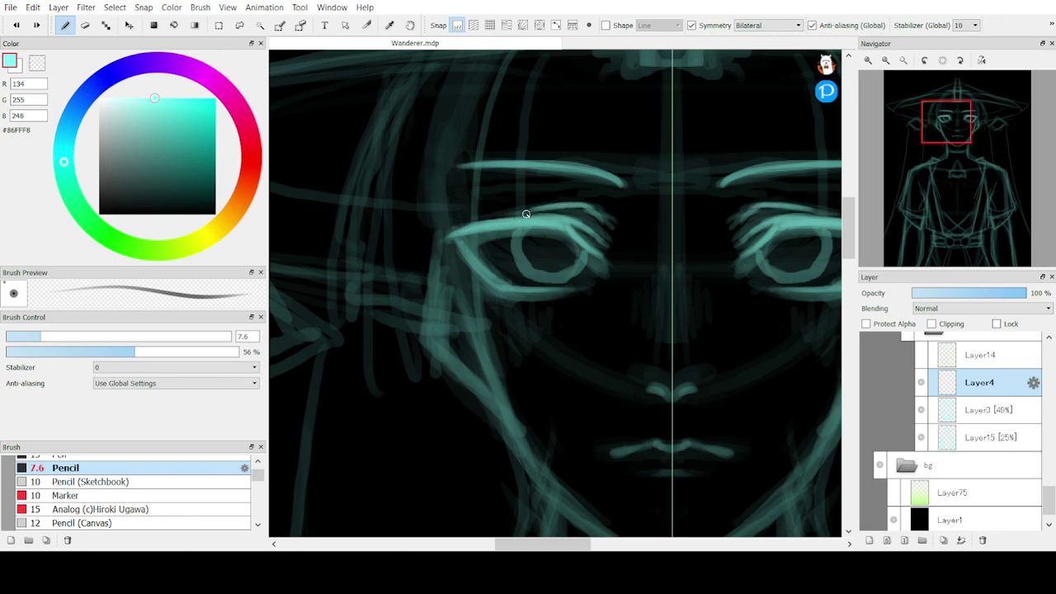
key("ctrl+z")
mouse_move(594, 212)
left_mouse_down()
mouse_move(499, 216)
mouse_move(585, 210)
mouse_move(606, 221)
mouse_move(565, 202)
left_mouse_up()
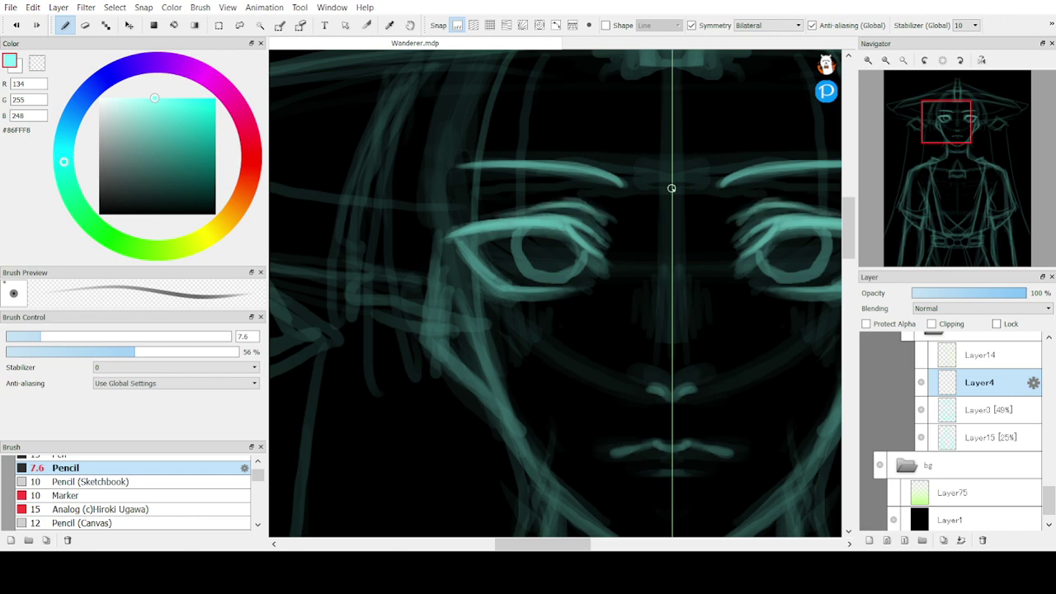
Redraw the hat ornament's frame on Layer4 with thick tapered sides and horizontal bars across the top and bottom
left_click_drag(939, 124, 956, 111)
mouse_move(621, 159)
left_mouse_down()
mouse_move(607, 301)
mouse_move(618, 144)
mouse_move(602, 326)
left_mouse_up()
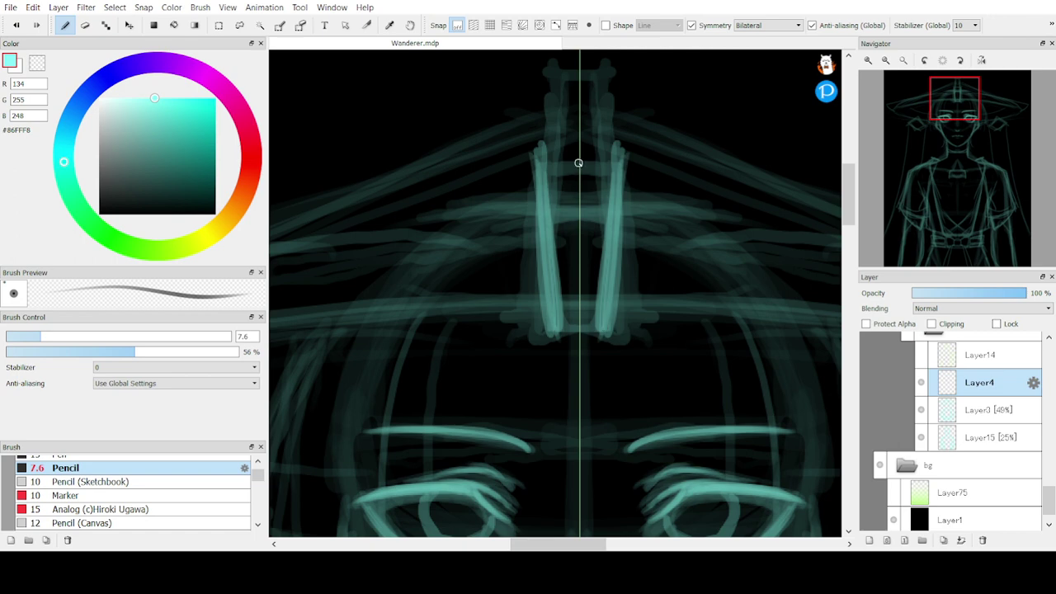
left_click_drag(615, 146, 515, 157)
mouse_move(619, 143)
left_mouse_down()
mouse_move(611, 341)
mouse_move(537, 330)
mouse_move(634, 330)
left_mouse_up()
Erase the overhanging bar ends and the rough outer edges of the hat ornament frame's sides, undoing the uneven eraser strokes
key("e")
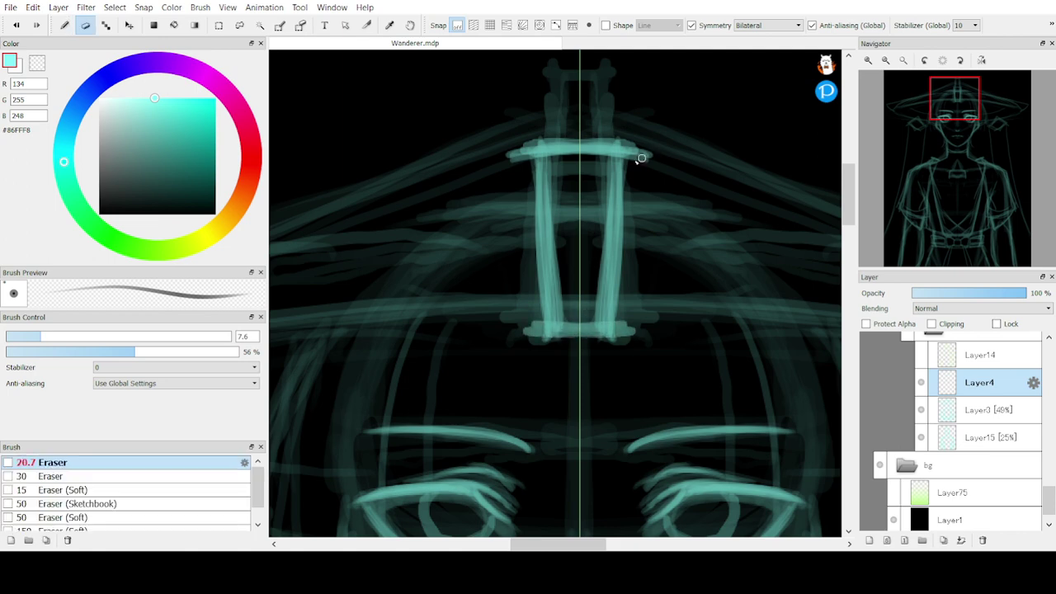
mouse_move(641, 158)
left_mouse_down()
mouse_move(627, 143)
mouse_move(641, 137)
left_mouse_up()
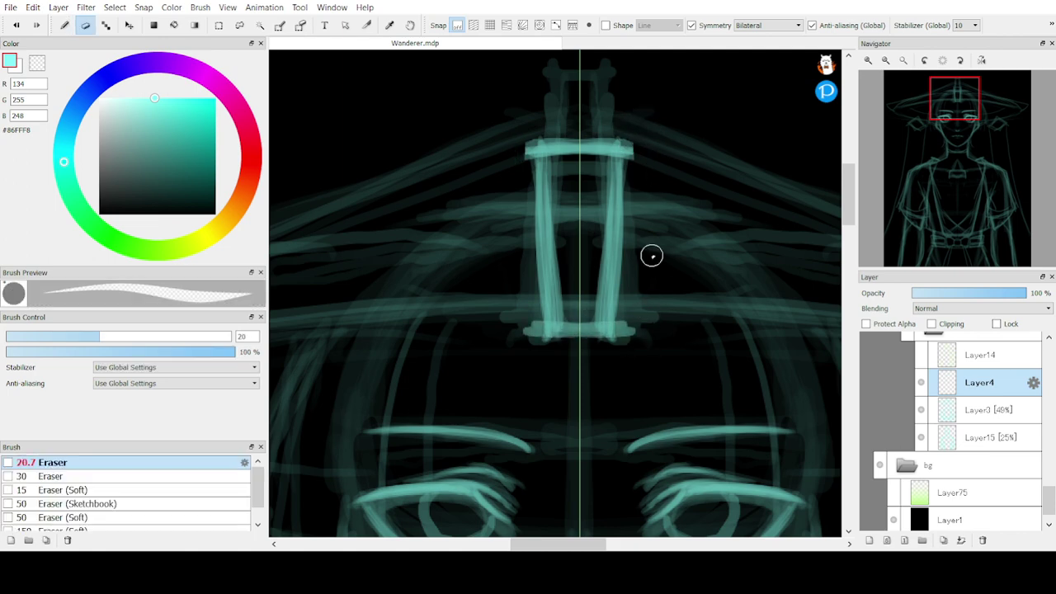
left_click_drag(630, 224, 606, 336)
key("ctrl+z")
key("ctrl+z")
key("ctrl+z")
key("ctrl+y")
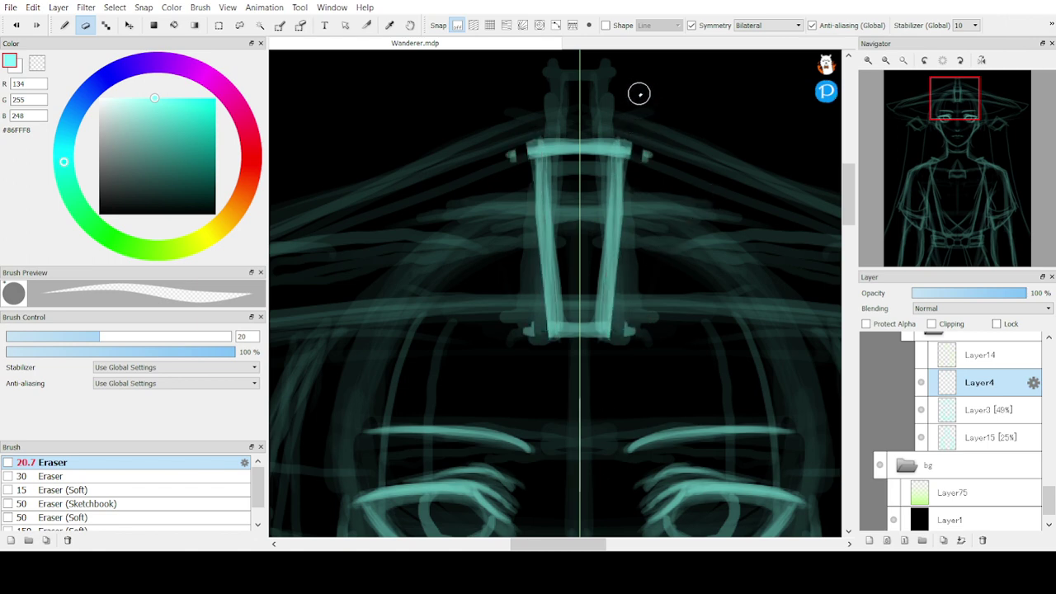
mouse_move(640, 94)
left_mouse_down()
mouse_move(603, 415)
mouse_move(625, 436)
left_mouse_up()
mouse_move(653, 91)
left_mouse_down()
mouse_move(614, 319)
mouse_move(616, 256)
left_mouse_up()
left_click_drag(623, 148, 620, 286)
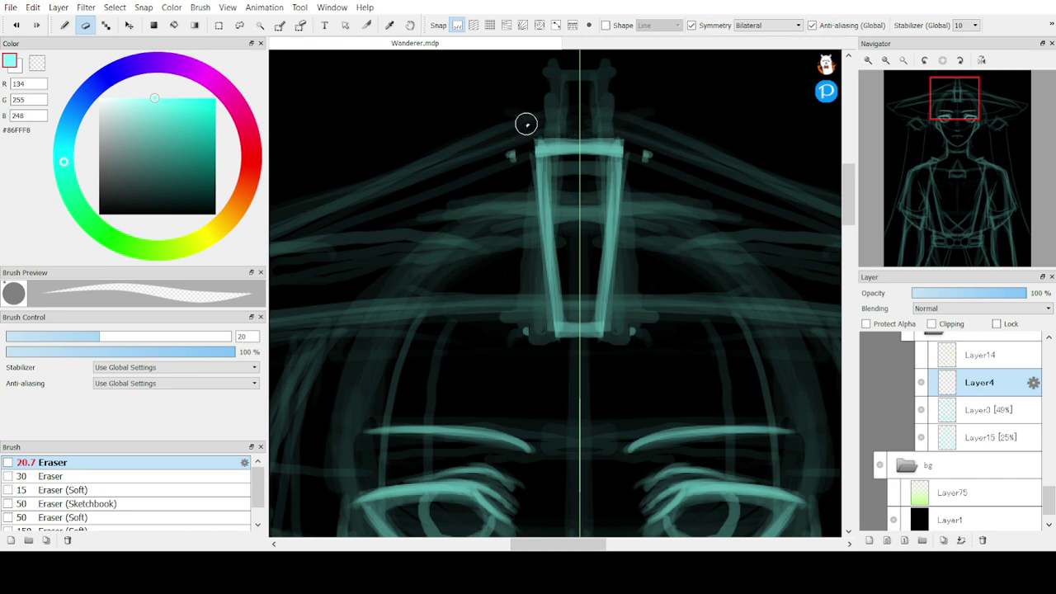
Erase the stray specks around the hat ornament frame and trim its top and bottom bars to thin, straight edges
left_click_drag(527, 144, 543, 339)
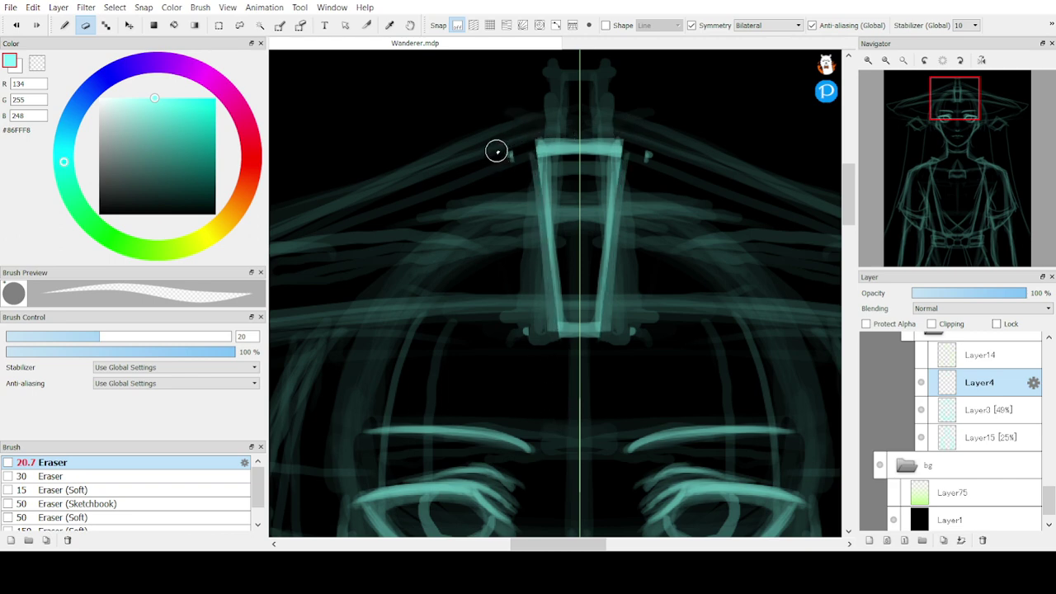
left_click_drag(510, 139, 510, 158)
mouse_move(525, 333)
left_mouse_down()
mouse_move(517, 321)
mouse_move(524, 335)
left_mouse_up()
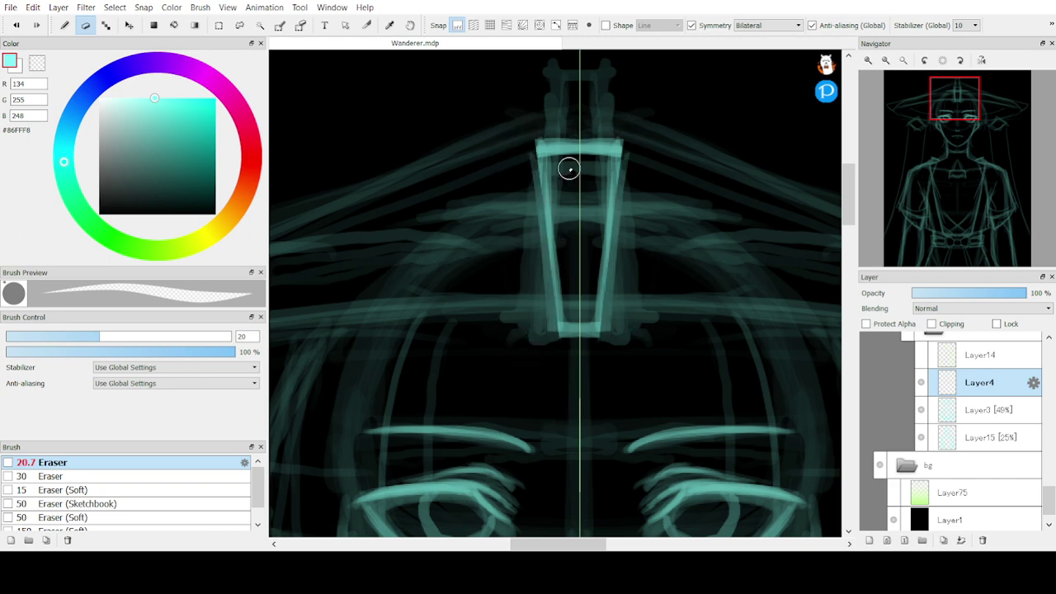
left_click_drag(624, 141, 597, 139)
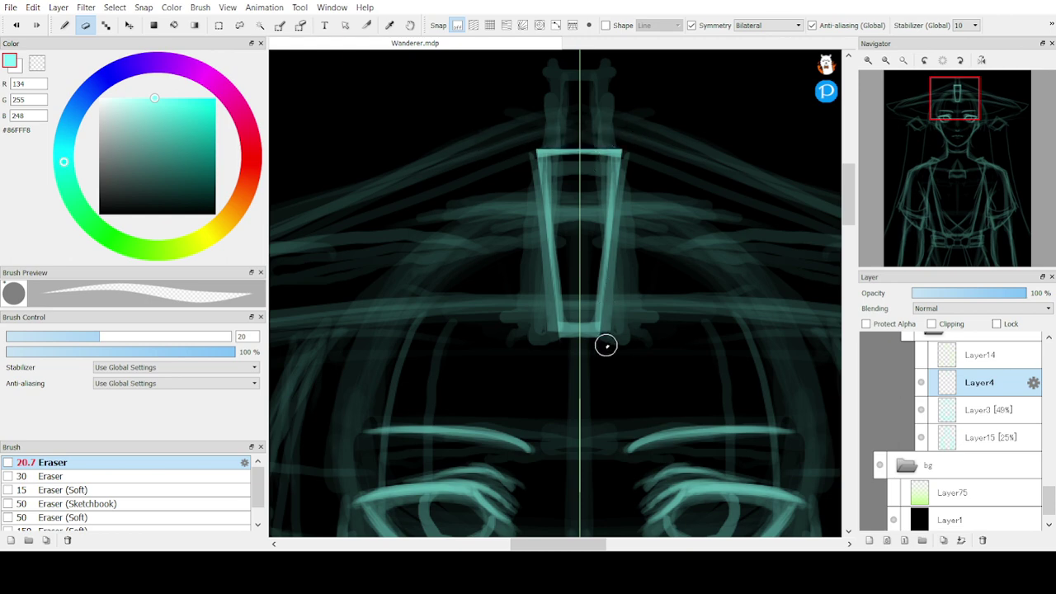
left_click_drag(606, 345, 547, 343)
Redraw the nose tip with short curved pencil strokes over the guide, undoing the rejected ones
mouse_move(952, 110)
left_mouse_down()
mouse_move(959, 131)
mouse_move(948, 146)
left_mouse_up()
key("b")
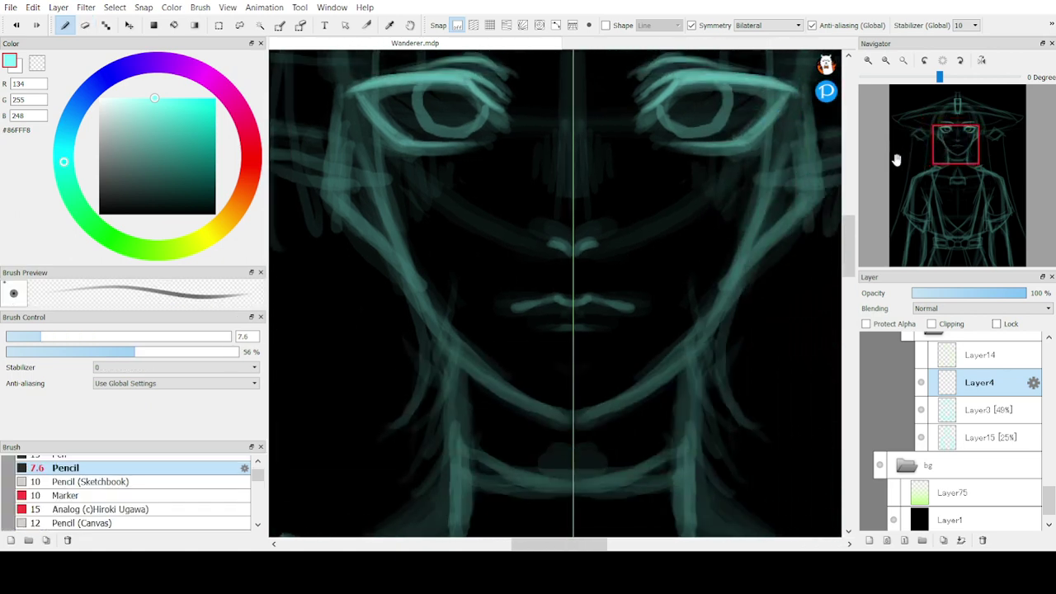
key("ctrl+z")
left_click_drag(554, 245, 568, 252)
key("ctrl+z")
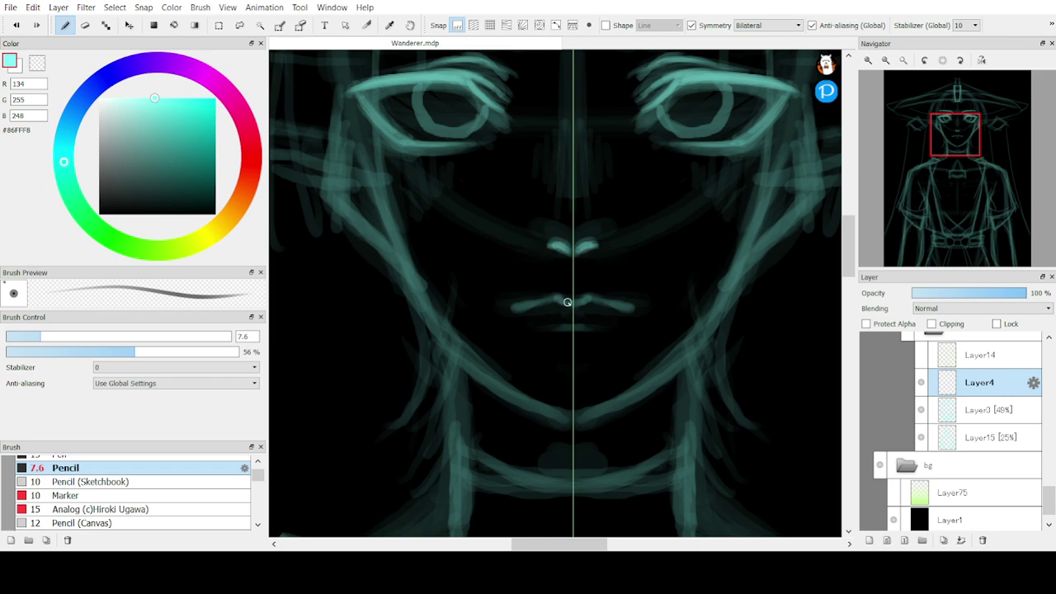
Redraw the mouth line, peaked upper lip and short line below the lower lip, undoing the rejected strokes
mouse_move(568, 303)
left_mouse_down()
mouse_move(578, 303)
mouse_move(514, 307)
mouse_move(571, 303)
mouse_move(551, 332)
left_mouse_up()
key("ctrl+z")
key("ctrl+z")
key("ctrl+z")
key("ctrl+z")
key("ctrl+z")
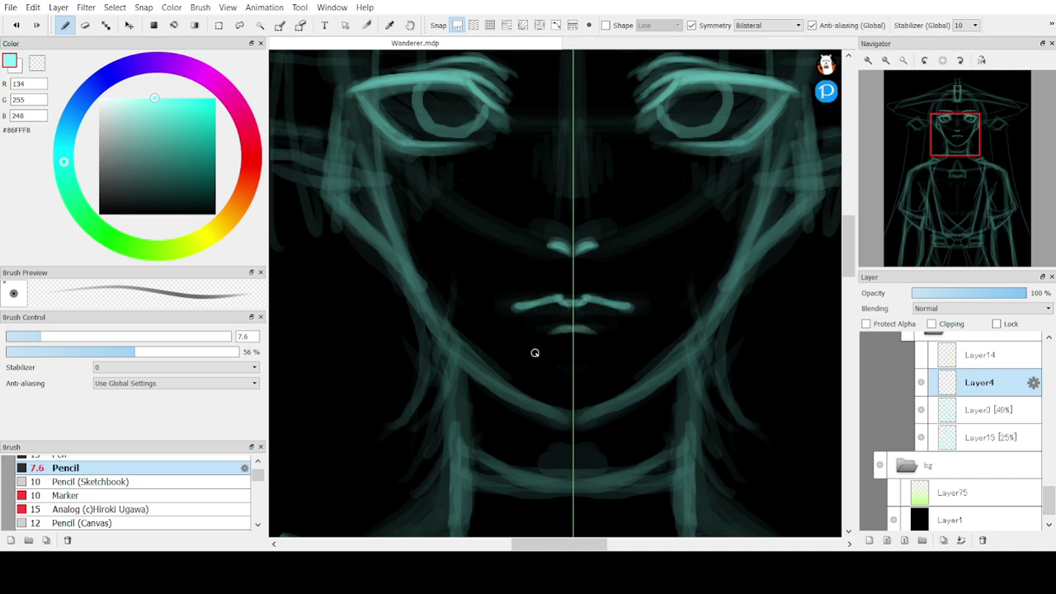
left_click_drag(943, 146, 934, 146)
mouse_move(716, 325)
left_mouse_down()
mouse_move(676, 311)
mouse_move(632, 325)
mouse_move(688, 315)
mouse_move(666, 324)
left_mouse_up()
key("ctrl+z")
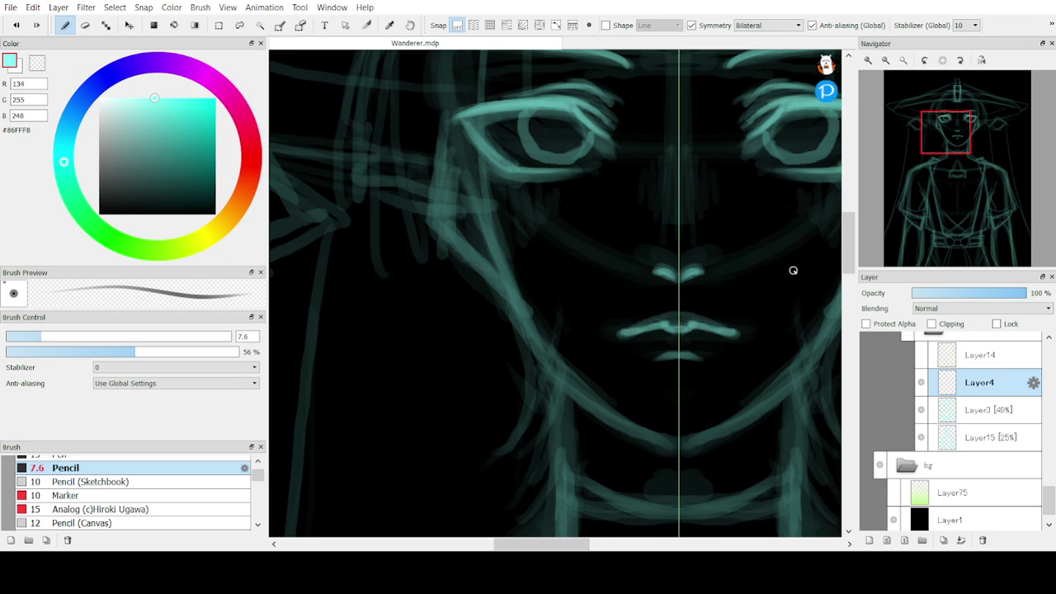
Draw a smooth curved line on each side of the face from the hat brim past the outer eye to the cheek
mouse_move(937, 130)
left_mouse_down()
mouse_move(931, 140)
mouse_move(939, 112)
left_mouse_up()
left_click_drag(532, 201, 517, 363)
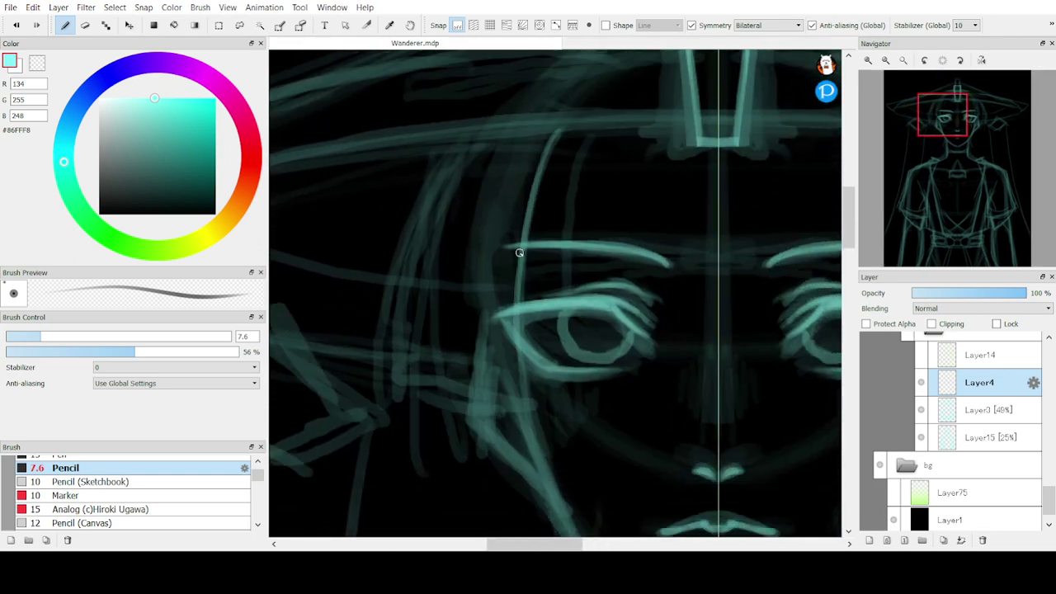
mouse_move(519, 252)
left_mouse_down()
mouse_move(514, 371)
mouse_move(531, 436)
left_mouse_up()
left_click_drag(506, 320, 534, 437)
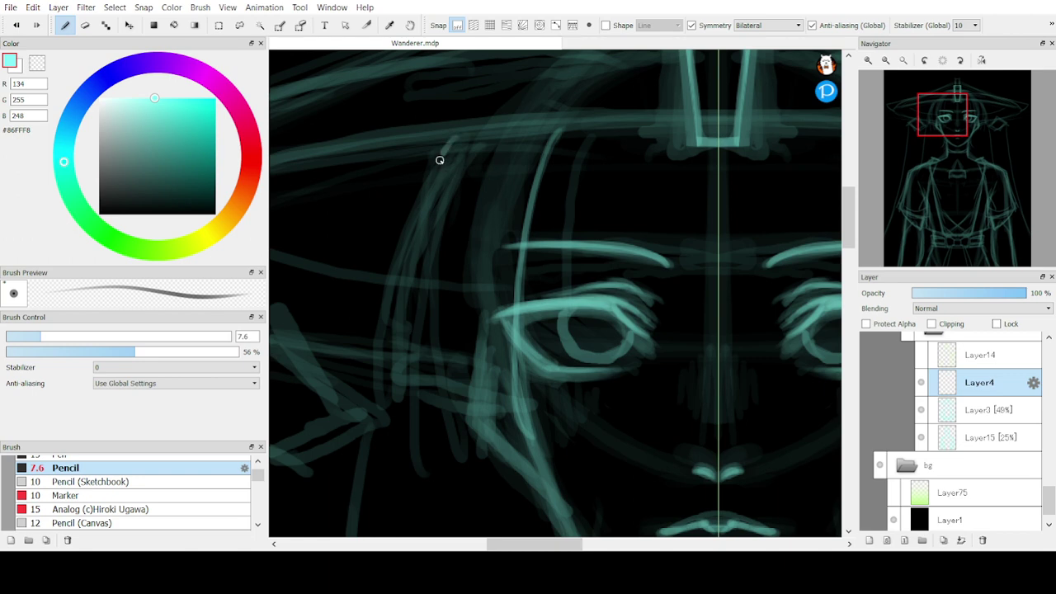
Try to draw a long outer hair strand curving down from the hat brim on each side of the face
mouse_move(444, 150)
left_mouse_down()
mouse_move(400, 350)
mouse_move(379, 381)
mouse_move(572, 447)
left_mouse_up()
key("ctrl+z")
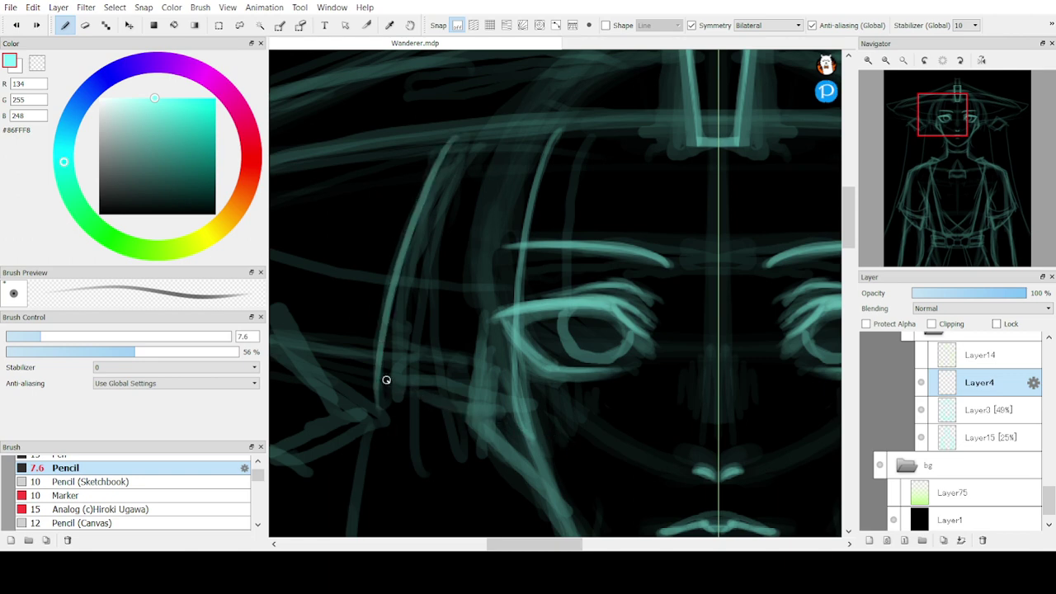
left_click_drag(385, 378, 541, 439)
key("ctrl+z")
key("ctrl+z")
key("ctrl+z")
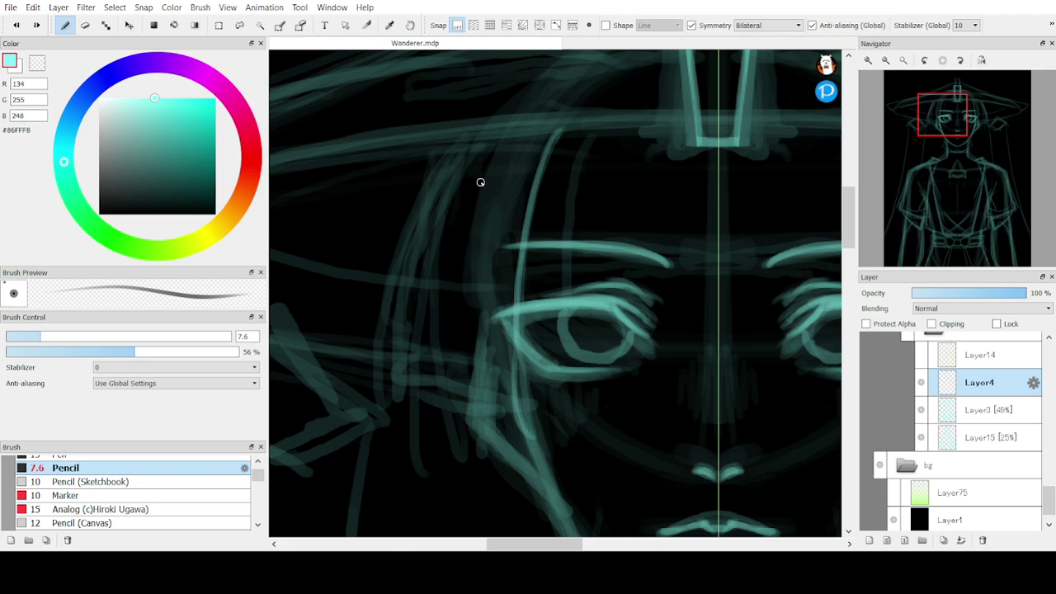
Redraw the side hair with long strands falling from the hat brim and diagonal lower edges running in to the cheeks
mouse_move(518, 373)
left_mouse_down()
mouse_move(532, 460)
mouse_move(394, 341)
mouse_move(527, 461)
mouse_move(411, 375)
mouse_move(520, 436)
left_mouse_up()
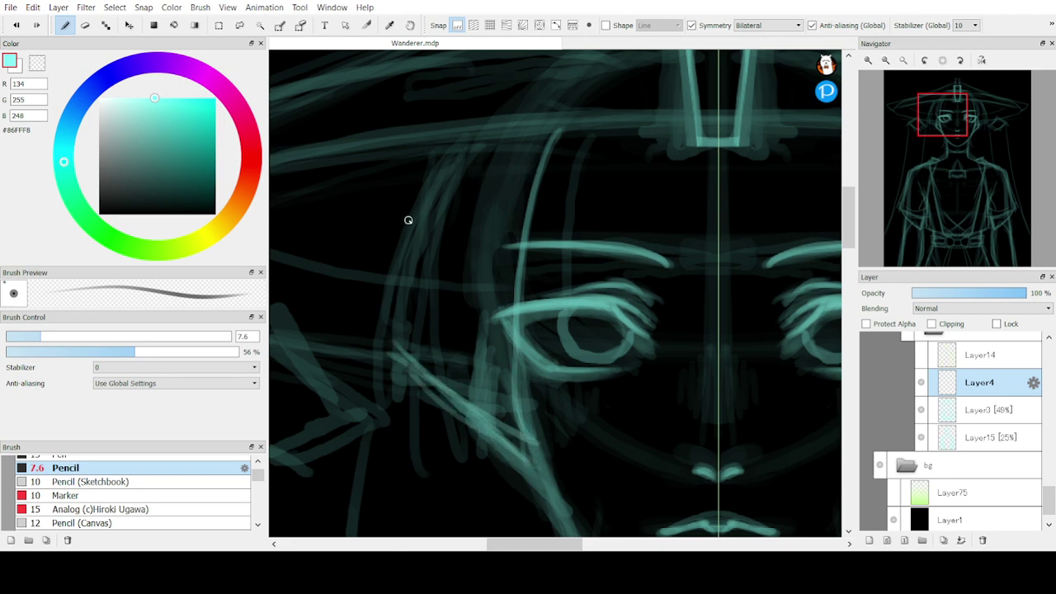
left_click_drag(445, 156, 413, 361)
left_click_drag(465, 148, 407, 354)
mouse_move(451, 168)
left_mouse_down()
mouse_move(390, 366)
mouse_move(436, 227)
left_mouse_up()
Redraw the jawline from the cheeks down to the chin and strengthen the sides of the neck below it
left_click_drag(935, 114, 952, 146)
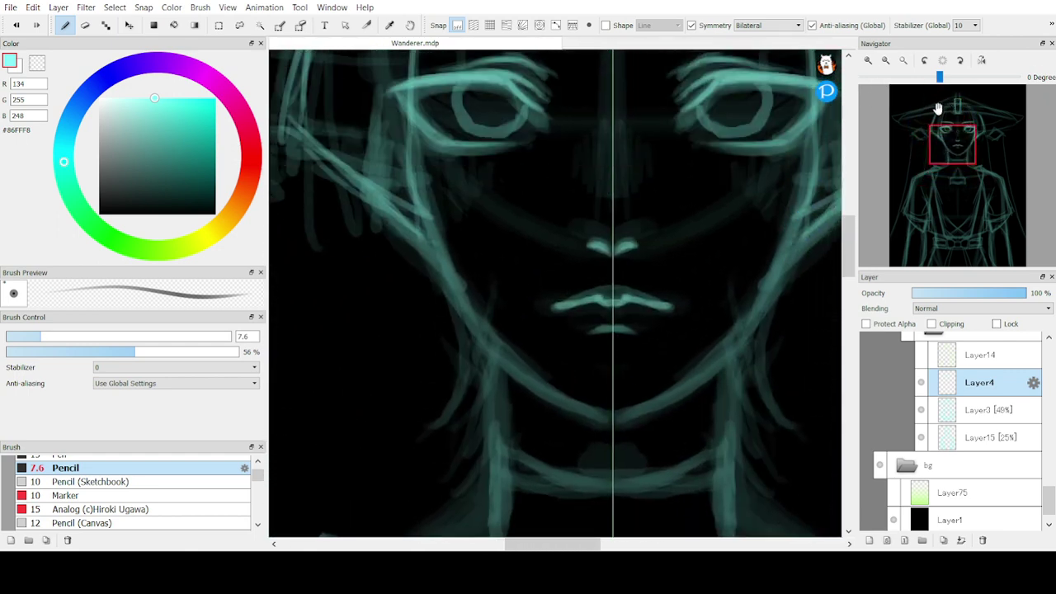
mouse_move(453, 277)
left_mouse_down()
mouse_move(468, 314)
mouse_move(537, 388)
left_mouse_up()
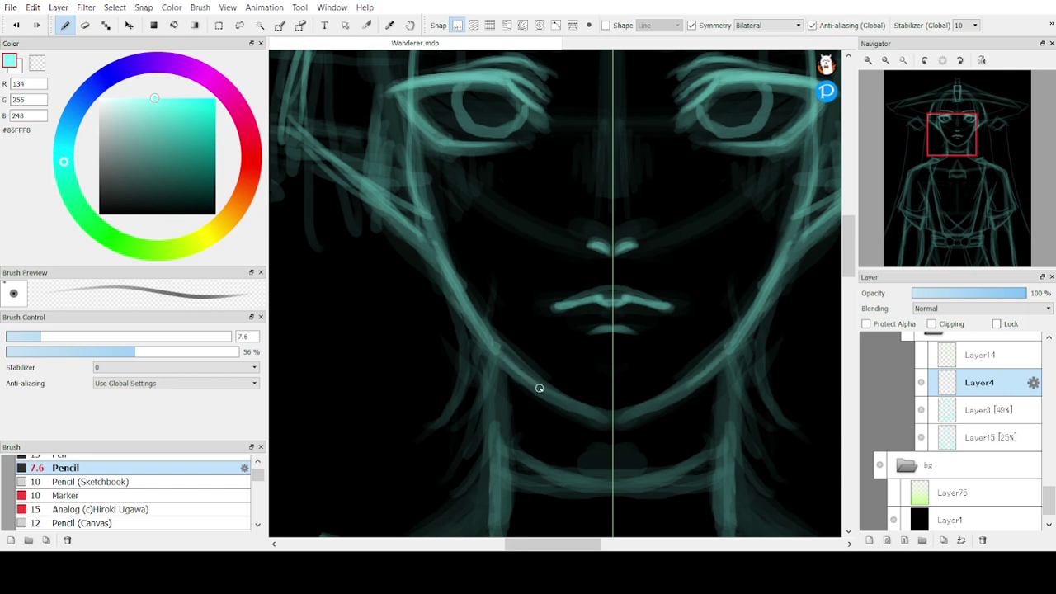
left_click_drag(502, 355, 596, 419)
mouse_move(553, 391)
left_mouse_down()
mouse_move(473, 344)
mouse_move(547, 390)
left_mouse_up()
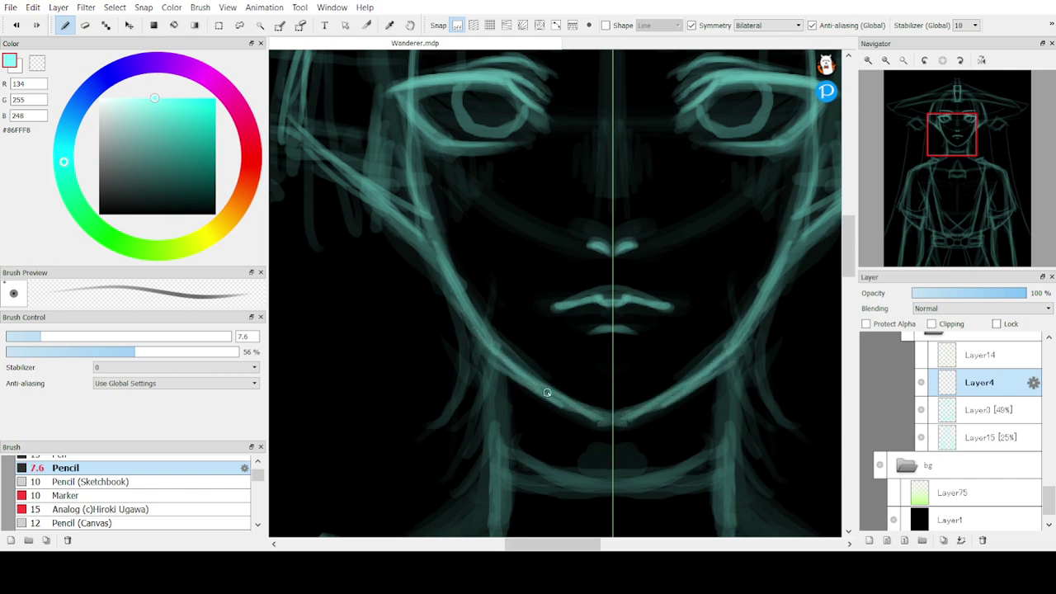
left_click_drag(494, 350, 505, 454)
Draw thin tapered fringe strands across the forehead, from the center below the hat ornament out to the temples
mouse_move(946, 135)
left_mouse_down()
mouse_move(949, 170)
mouse_move(956, 132)
mouse_move(945, 184)
mouse_move(933, 170)
mouse_move(937, 126)
mouse_move(945, 156)
mouse_move(936, 124)
mouse_move(955, 126)
left_mouse_up()
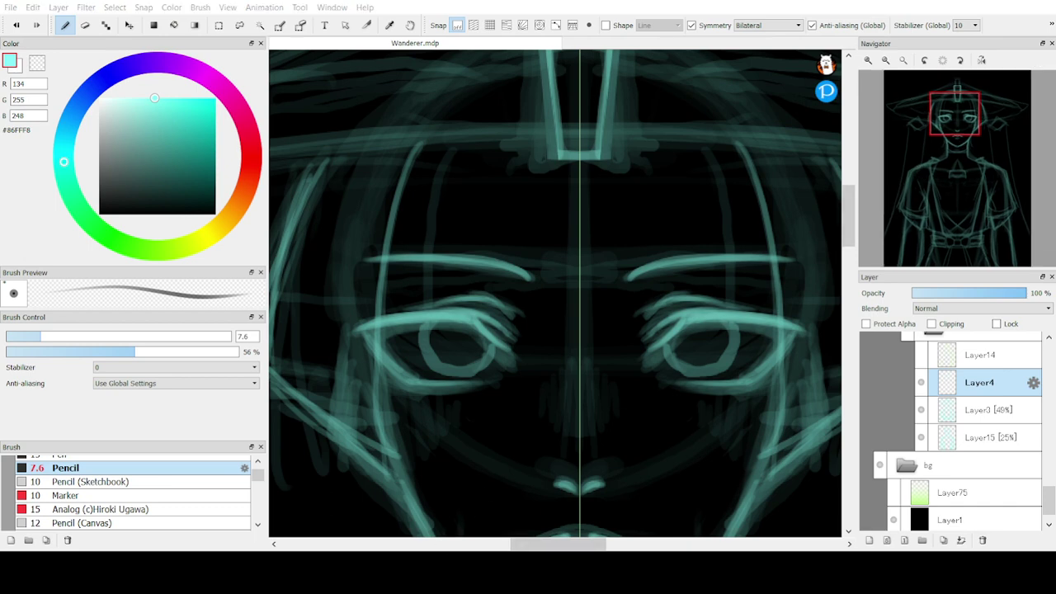
mouse_move(575, 173)
left_mouse_down()
mouse_move(556, 268)
mouse_move(546, 199)
left_mouse_up()
mouse_move(558, 186)
left_mouse_down()
mouse_move(540, 249)
mouse_move(545, 317)
left_mouse_up()
left_click_drag(537, 216, 520, 306)
left_click_drag(518, 287, 512, 251)
mouse_move(506, 209)
left_mouse_down()
mouse_move(481, 297)
mouse_move(472, 210)
mouse_move(431, 304)
left_mouse_up()
left_click_drag(455, 203, 421, 307)
mouse_move(434, 207)
left_mouse_down()
mouse_move(424, 283)
mouse_move(413, 254)
mouse_move(404, 308)
left_mouse_up()
left_click_drag(372, 314, 457, 289)
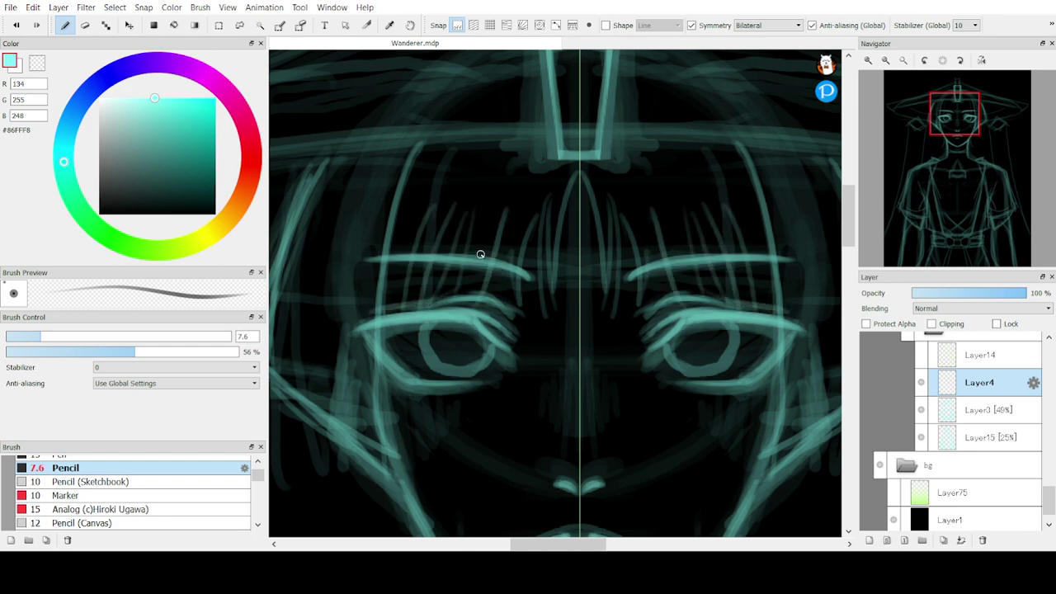
Redraw the hat brim's curved front edge from the ornament out to the tip, undoing the uneven strokes
mouse_move(946, 126)
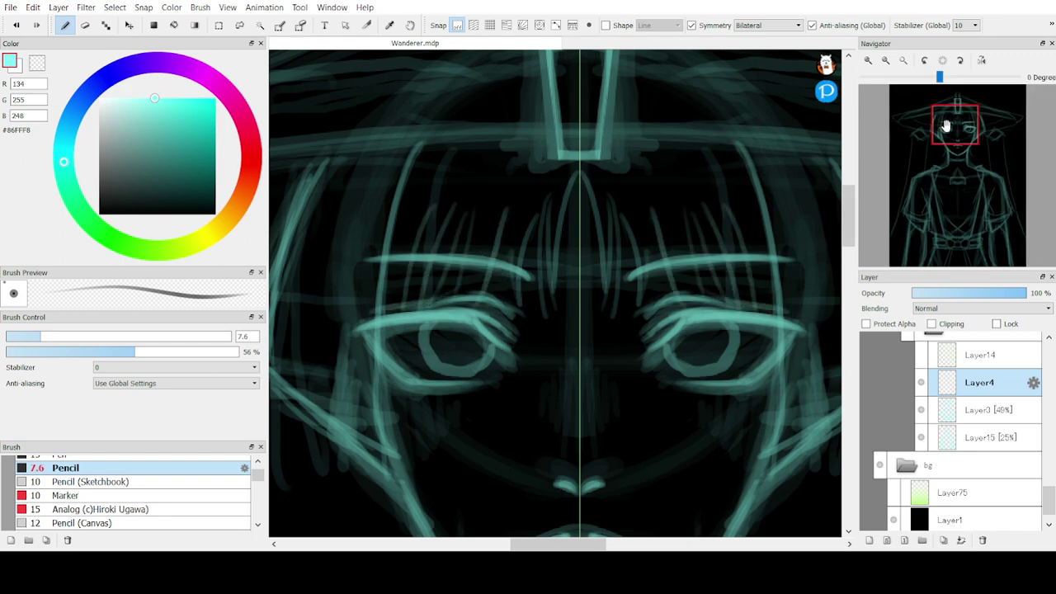
left_click_drag(946, 123, 922, 130)
left_click(886, 61)
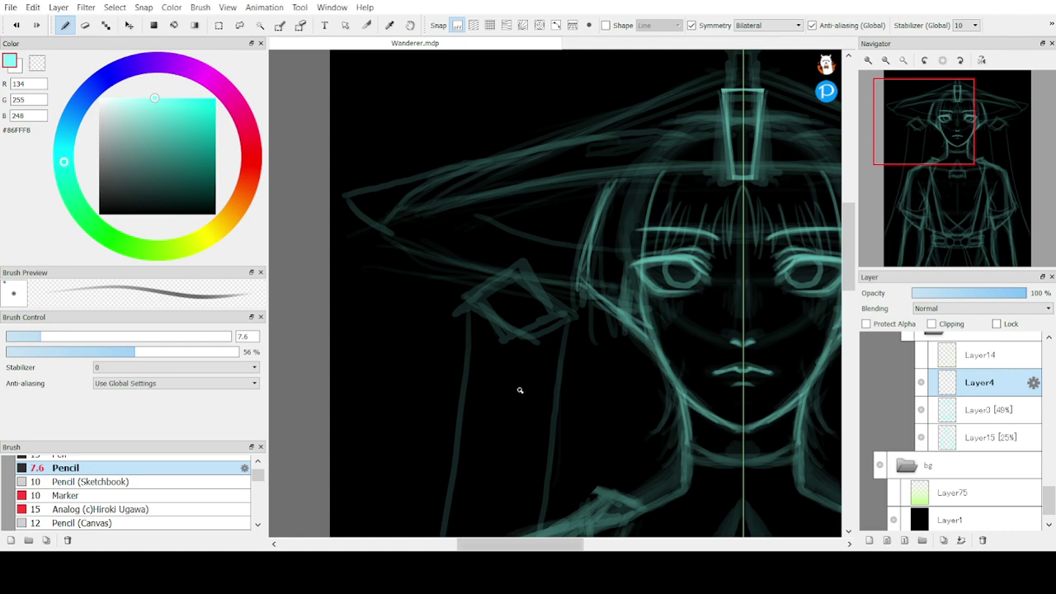
left_click_drag(727, 165, 544, 193)
key("ctrl+z")
left_click_drag(728, 164, 569, 181)
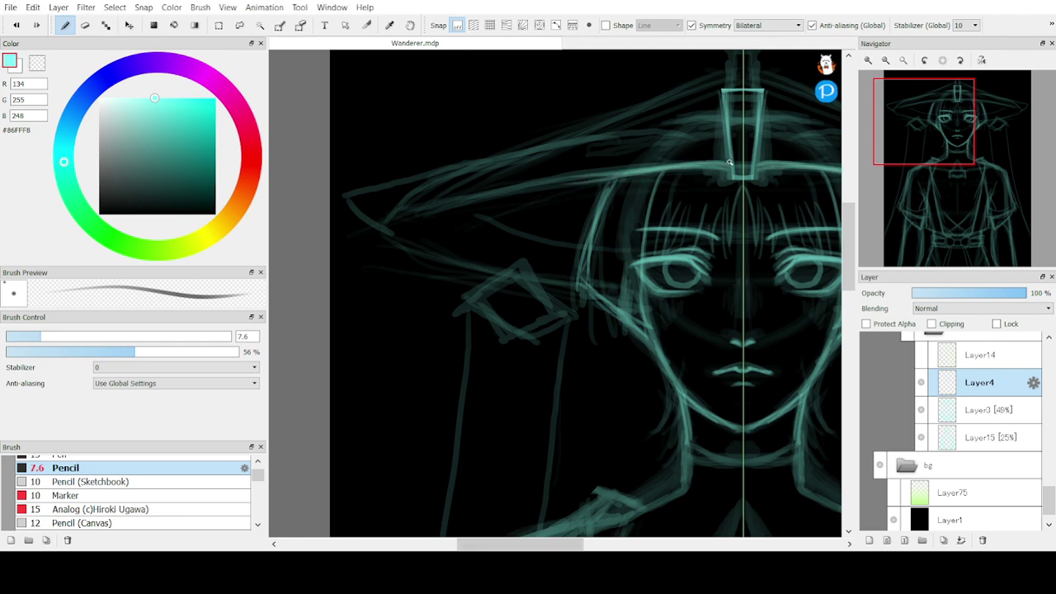
left_click_drag(729, 163, 470, 202)
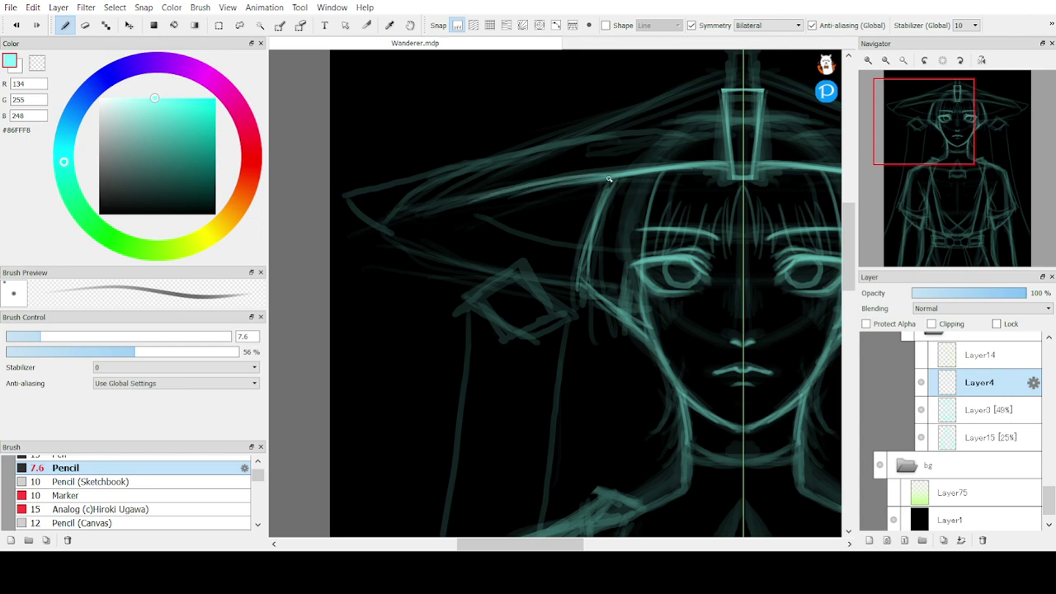
left_click_drag(607, 178, 444, 215)
mouse_move(525, 186)
left_mouse_down()
mouse_move(393, 229)
mouse_move(410, 235)
mouse_move(403, 215)
mouse_move(406, 237)
mouse_move(414, 208)
mouse_move(401, 228)
mouse_move(594, 209)
mouse_move(470, 205)
mouse_move(418, 214)
mouse_move(410, 243)
mouse_move(401, 215)
left_mouse_up()
key("ctrl+z")
key("ctrl+z")
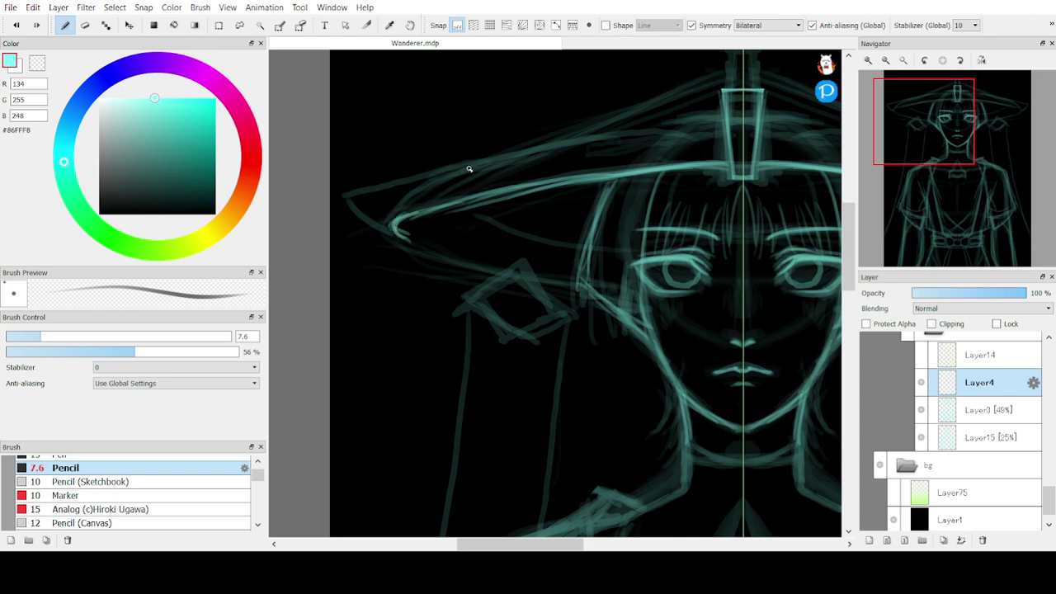
Draw the outer rim and lower edge of the hat brim's tip, and erase the excess line at its inner corner
left_click_drag(469, 170, 386, 229)
mouse_move(434, 180)
left_mouse_down()
mouse_move(381, 238)
mouse_move(478, 272)
left_mouse_up()
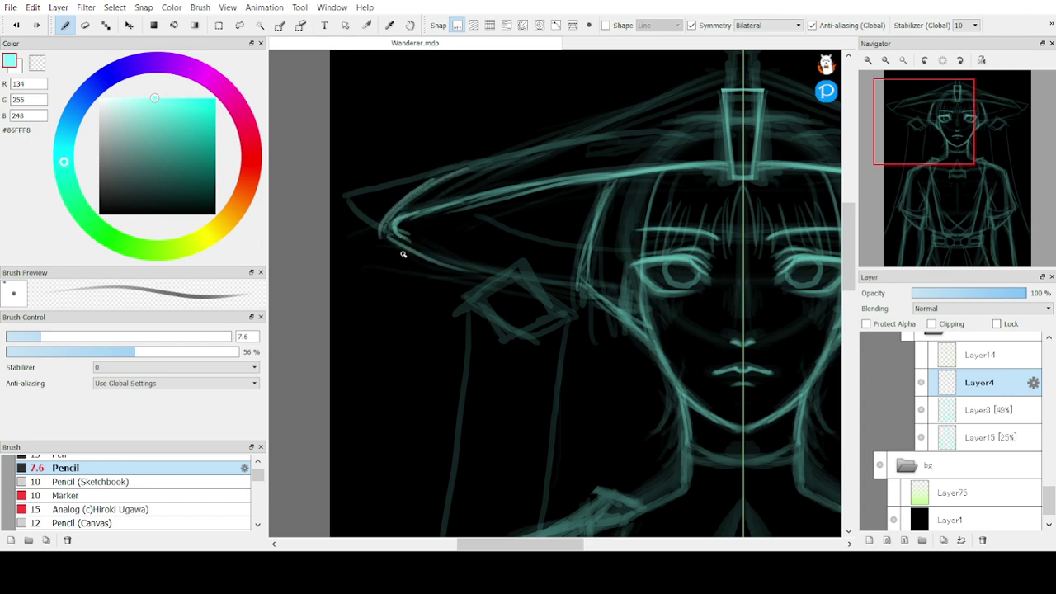
left_click_drag(391, 241, 492, 288)
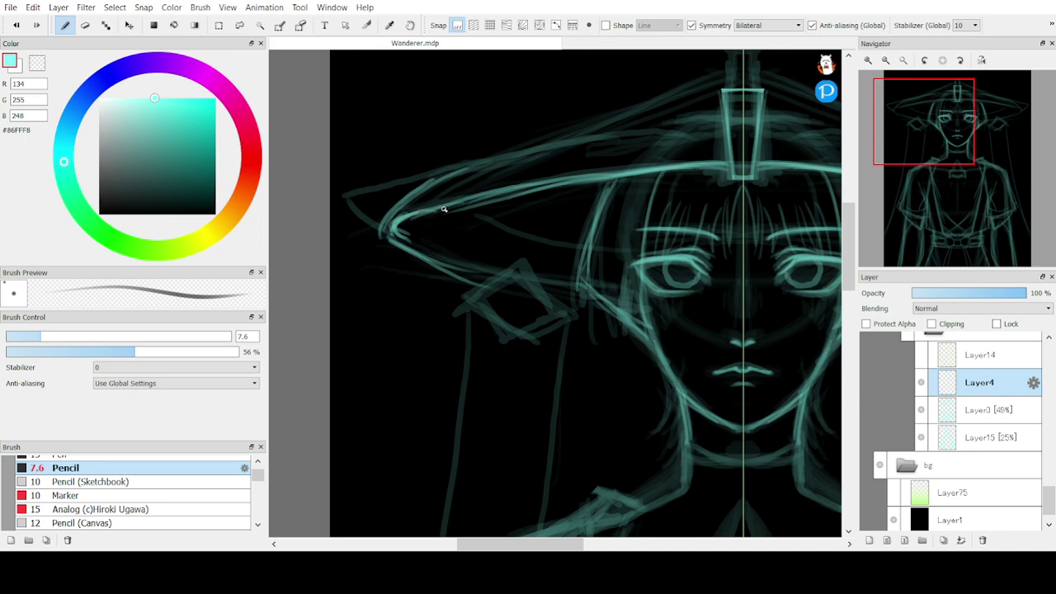
key("e")
left_click_drag(395, 223, 429, 209)
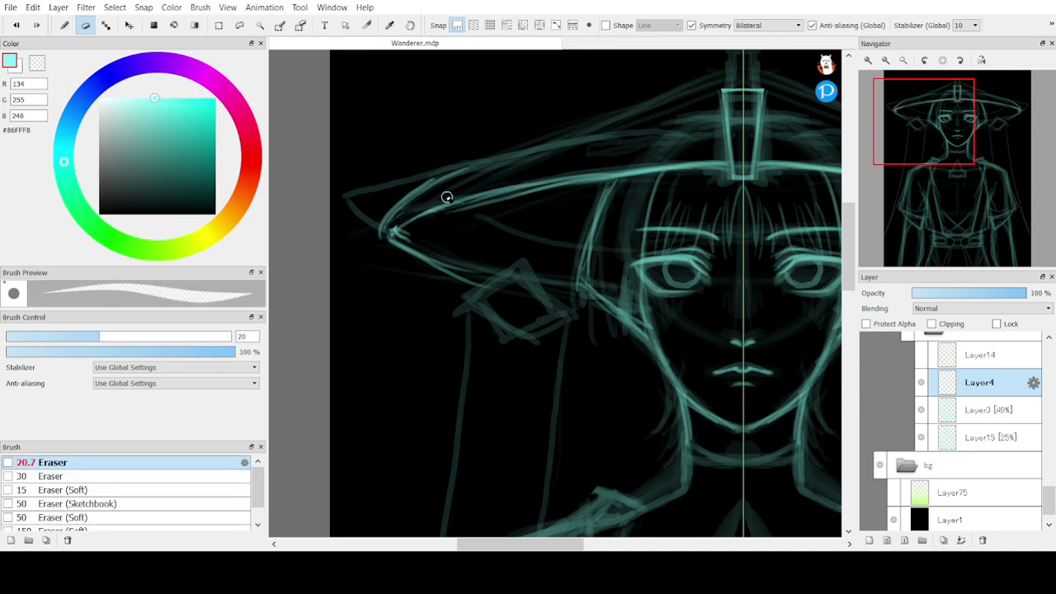
Draw the brim's lower back edge from the side hair out toward the tip, undoing the rejected stroke
key("b")
mouse_move(590, 292)
left_mouse_down()
mouse_move(487, 286)
mouse_move(589, 296)
mouse_move(410, 258)
left_mouse_up()
left_click_drag(553, 298, 367, 243)
key("ctrl+z")
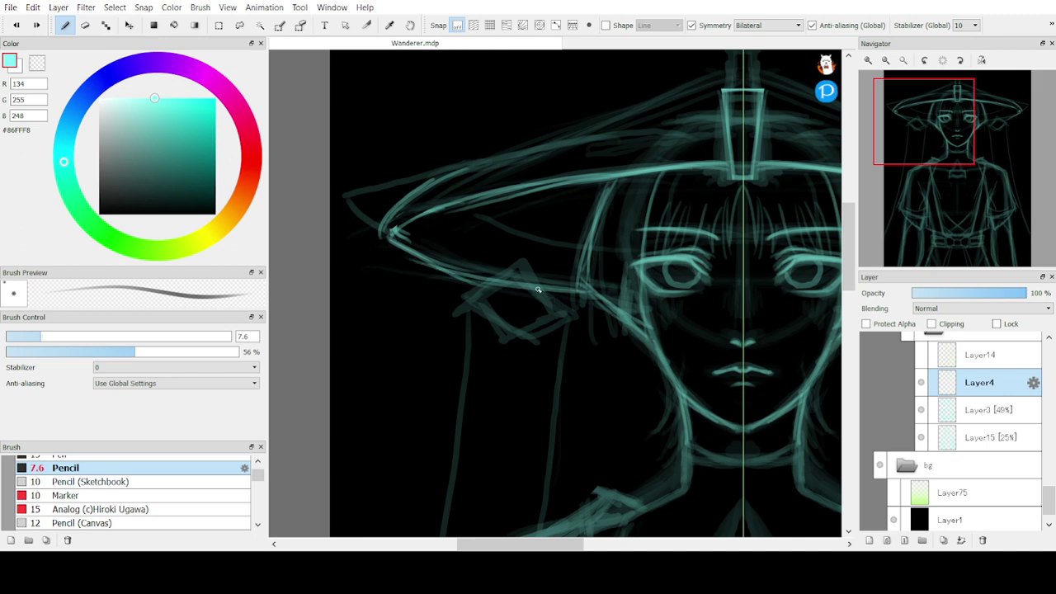
Reinforce the lower edge of the hat brim with mirrored pencil strokes on Layer4
left_click_drag(586, 293, 387, 242)
mouse_move(524, 297)
left_mouse_down()
mouse_move(388, 244)
mouse_move(443, 271)
left_mouse_up()
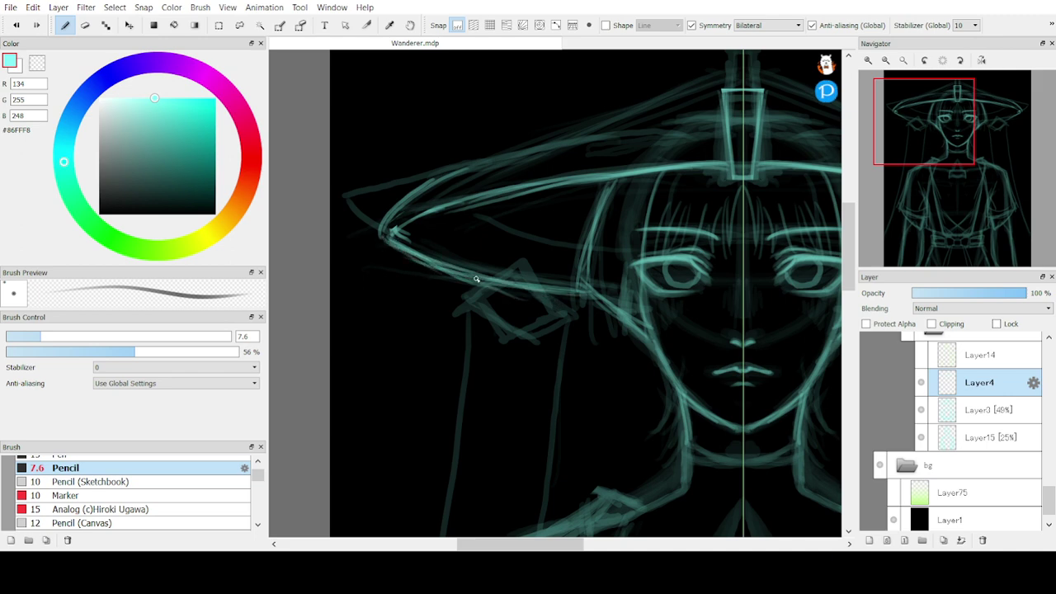
left_click(372, 572)
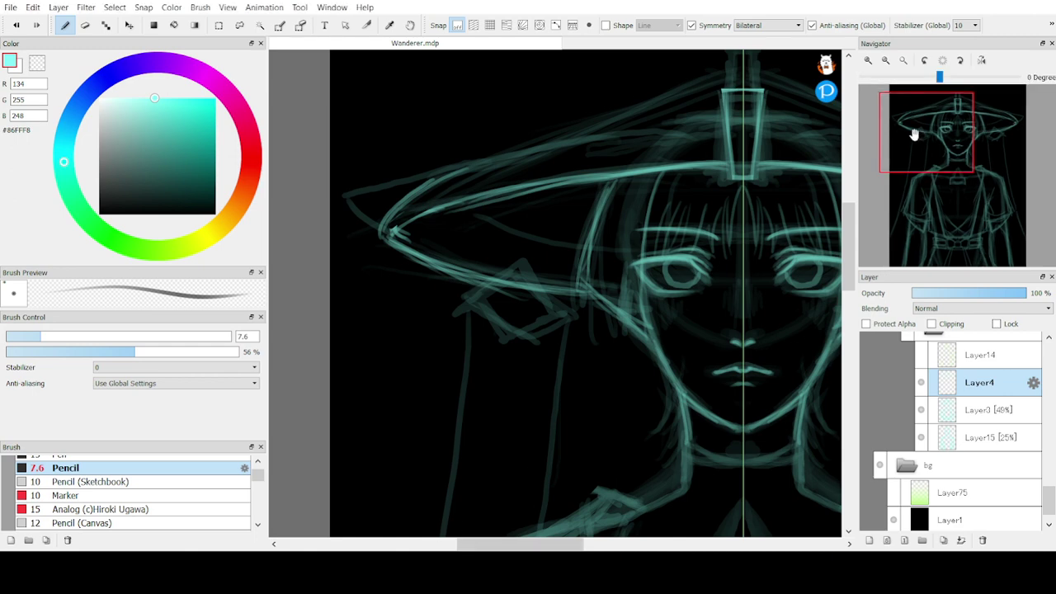
Sketch the hat's top ornament with two leaf-shaped wings and a round centre, erasing stray lines inside the circle
left_click_drag(916, 134, 953, 113)
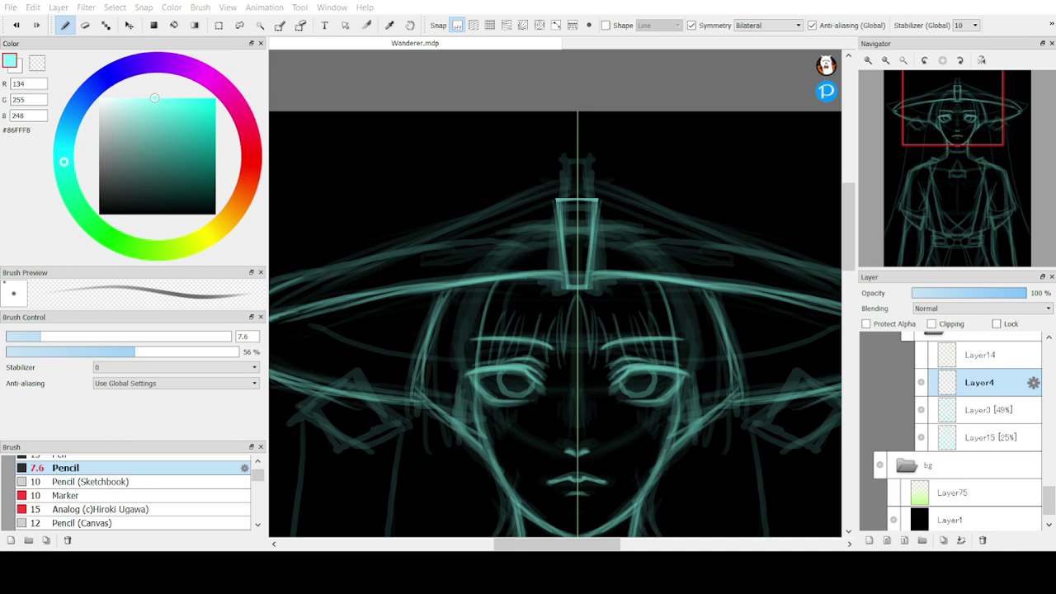
mouse_move(570, 182)
left_mouse_down()
mouse_move(515, 174)
mouse_move(509, 162)
mouse_move(531, 192)
mouse_move(536, 173)
mouse_move(578, 186)
mouse_move(585, 181)
mouse_move(549, 174)
mouse_move(596, 178)
mouse_move(548, 176)
mouse_move(570, 179)
mouse_move(507, 157)
mouse_move(536, 193)
mouse_move(562, 189)
mouse_move(530, 190)
left_mouse_up()
key("ctrl+z")
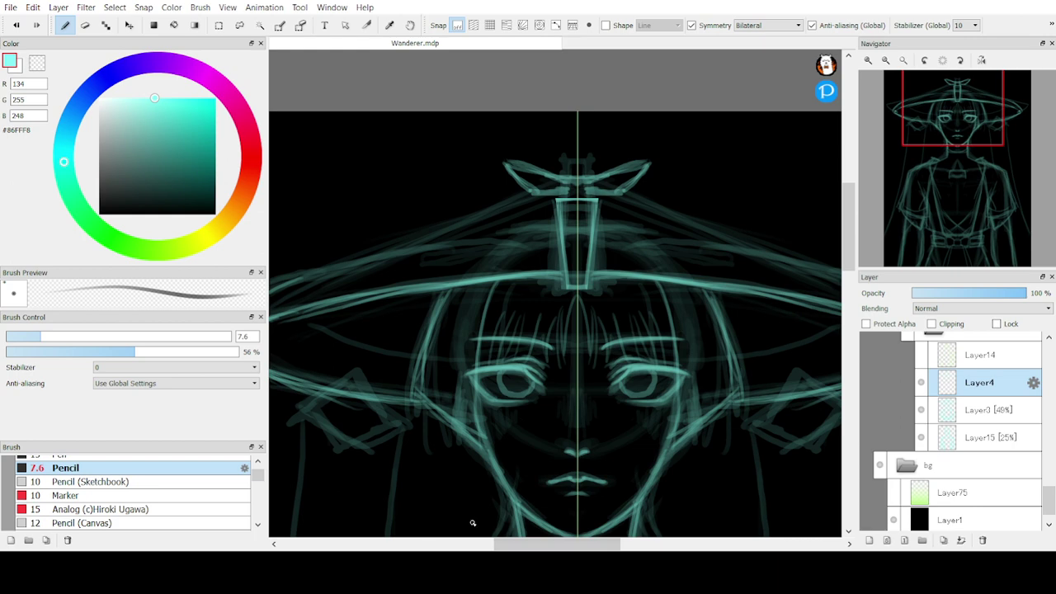
mouse_move(590, 195)
left_mouse_down()
mouse_move(587, 171)
mouse_move(568, 184)
mouse_move(574, 196)
left_mouse_up()
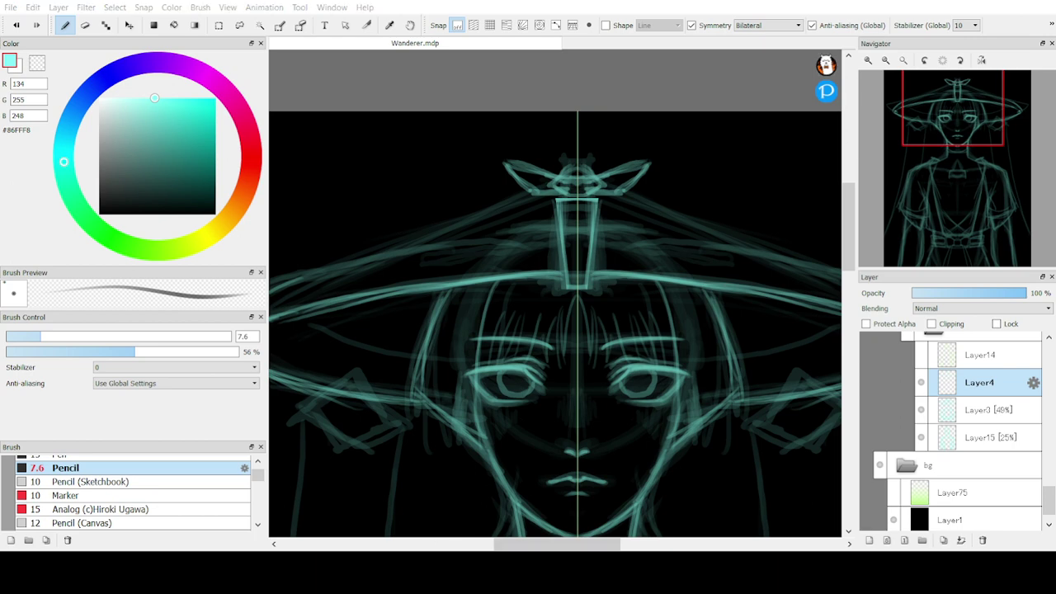
key("e")
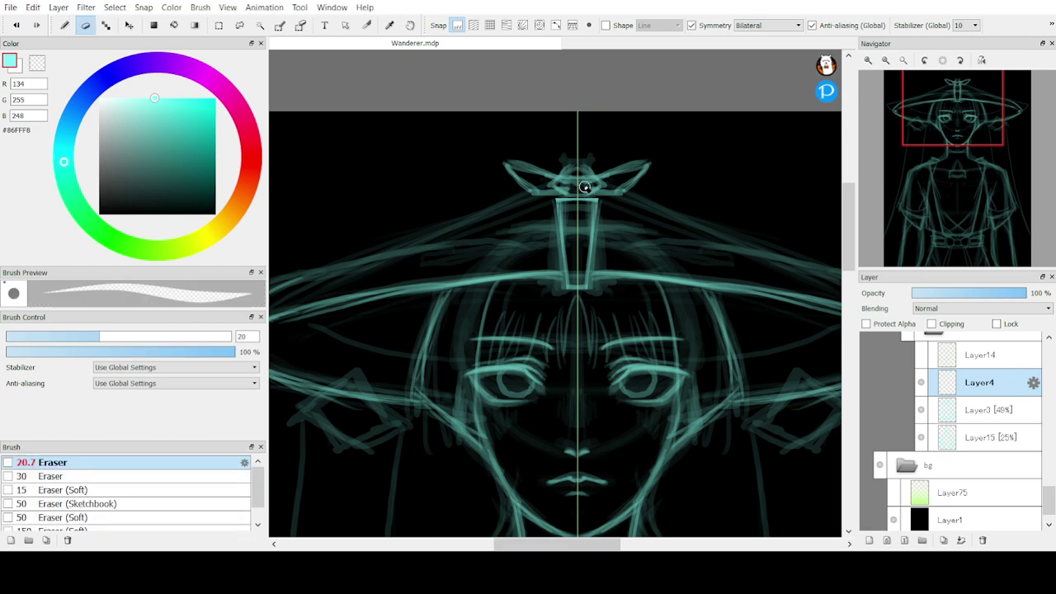
mouse_move(584, 179)
left_mouse_down()
mouse_move(573, 174)
mouse_move(578, 184)
mouse_move(585, 176)
mouse_move(576, 188)
left_mouse_up()
key("b")
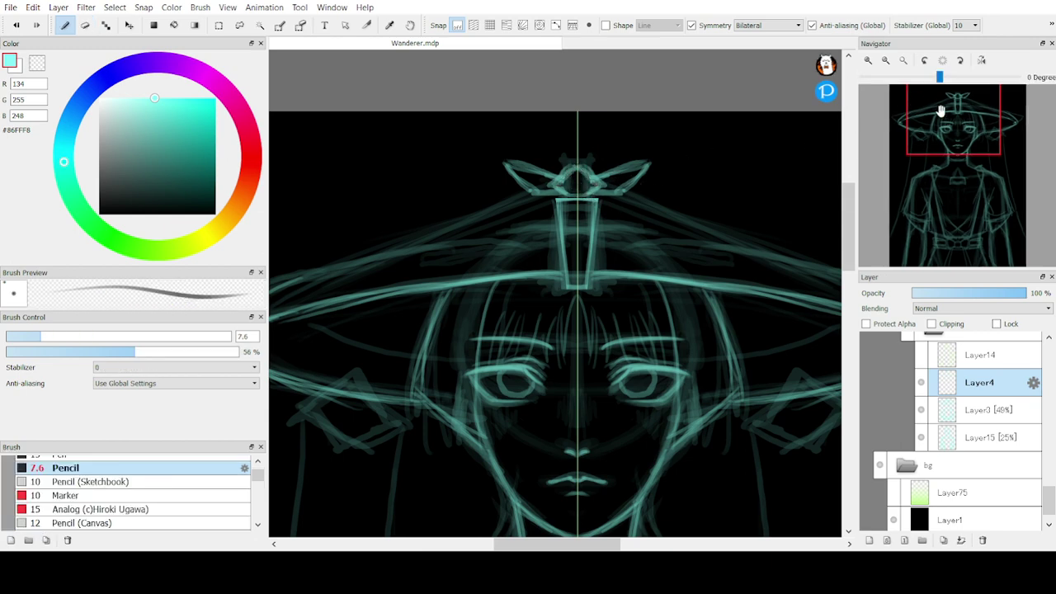
Draw the inner section of the hat's upper band, running outward from the central plate, and undo the extra stroke above it
mouse_move(941, 111)
left_mouse_down()
mouse_move(945, 127)
mouse_move(923, 114)
left_mouse_up()
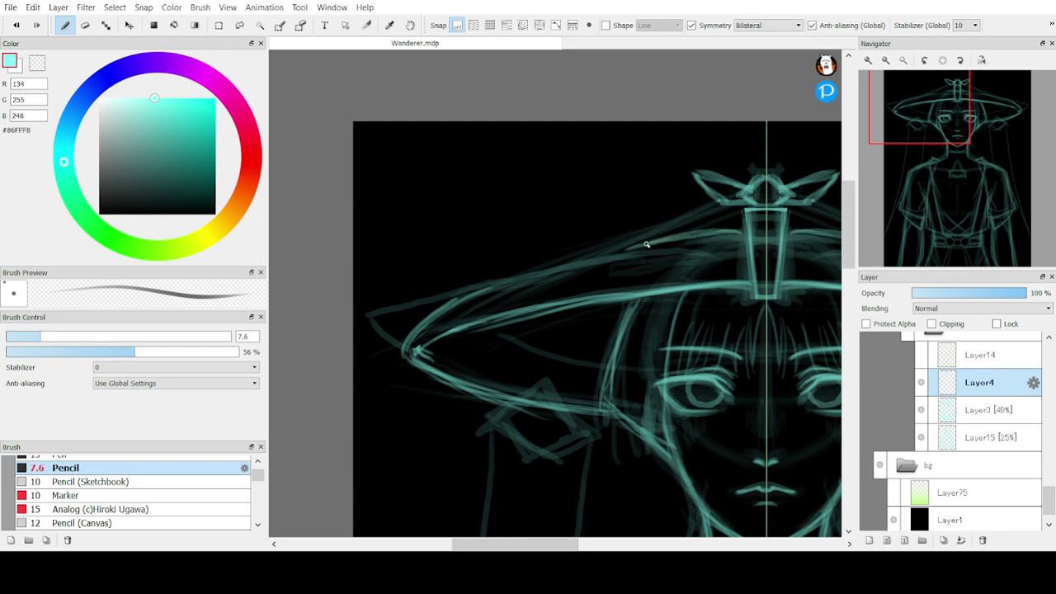
left_click_drag(714, 230, 621, 260)
left_click_drag(700, 234, 609, 256)
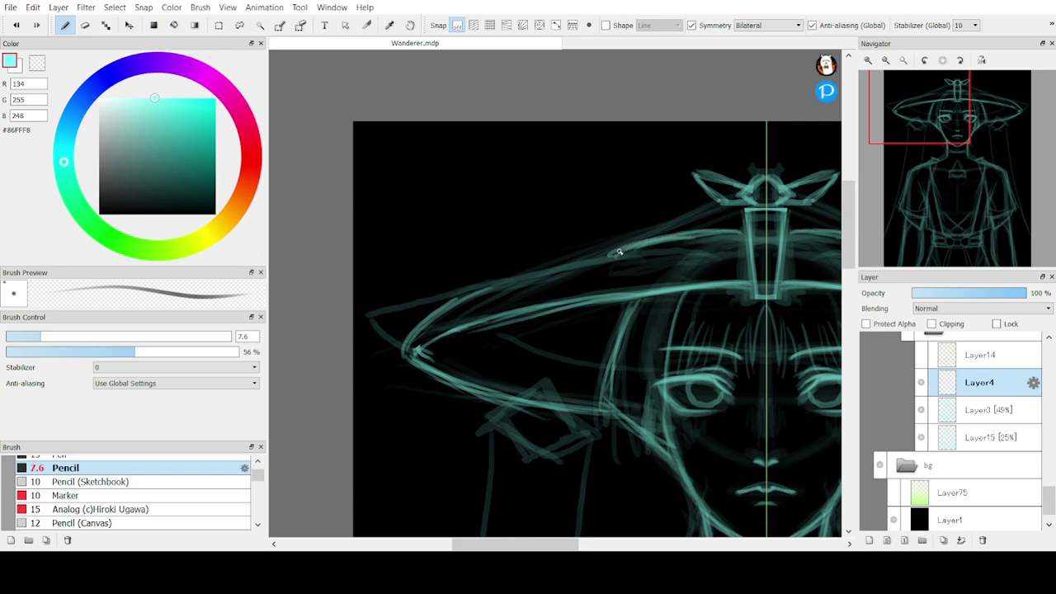
left_click_drag(742, 249, 636, 268)
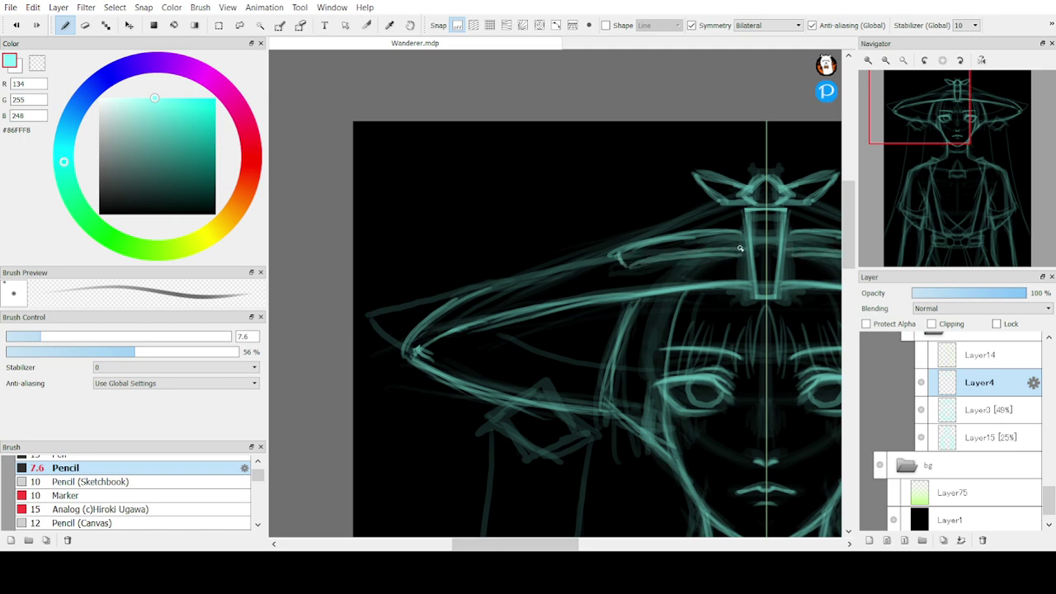
left_click_drag(728, 217, 650, 240)
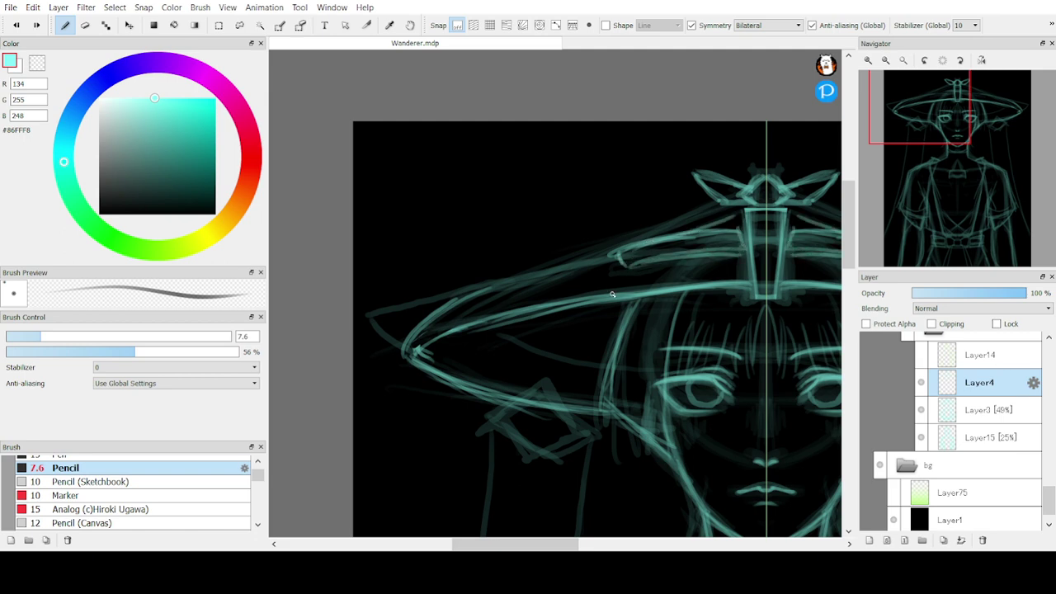
key("ctrl+z")
Draw the outer section of the hat band down towards the brim and erase excess lines inside it
left_click_drag(577, 261, 437, 306)
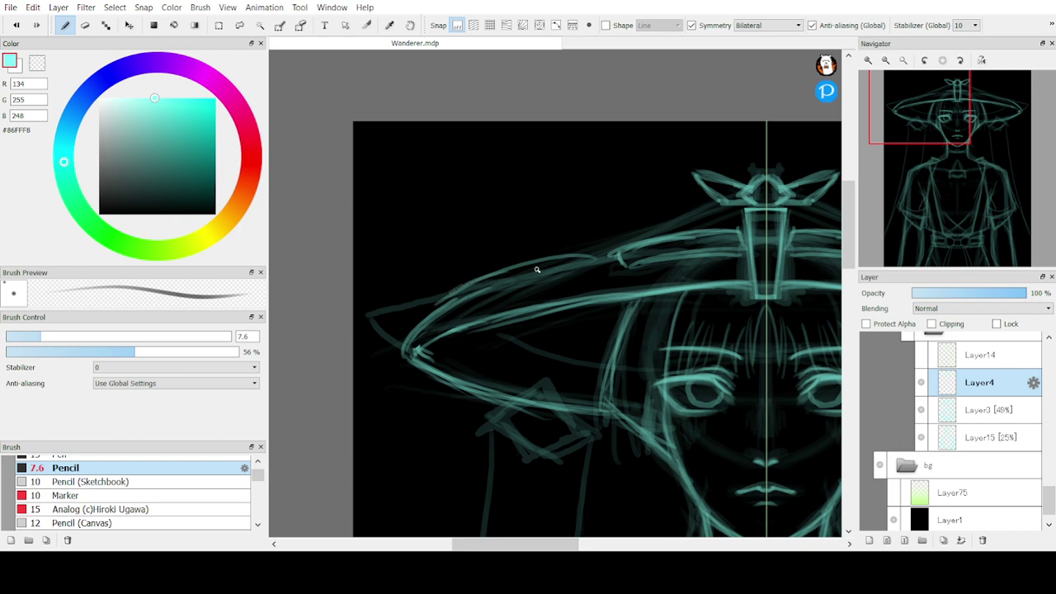
key("ctrl+z")
mouse_move(591, 259)
left_mouse_down()
mouse_move(441, 307)
mouse_move(450, 315)
left_mouse_up()
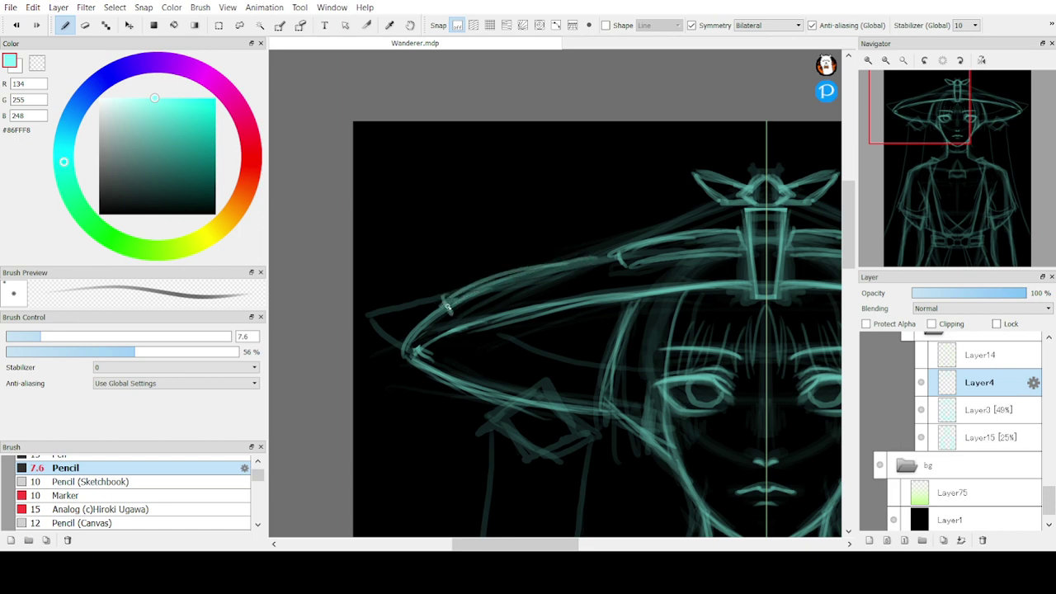
mouse_move(599, 278)
left_mouse_down()
mouse_move(447, 313)
mouse_move(572, 276)
mouse_move(470, 305)
left_mouse_up()
mouse_move(612, 258)
left_mouse_down()
mouse_move(490, 285)
mouse_move(446, 308)
left_mouse_up()
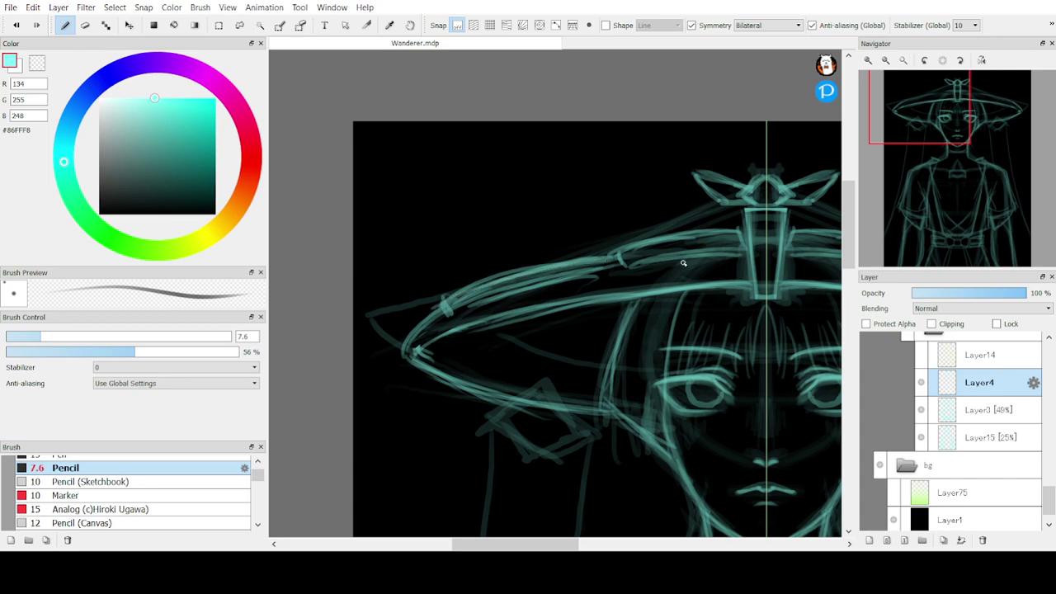
key("e")
mouse_move(599, 264)
left_mouse_down()
mouse_move(463, 298)
mouse_move(546, 278)
left_mouse_up()
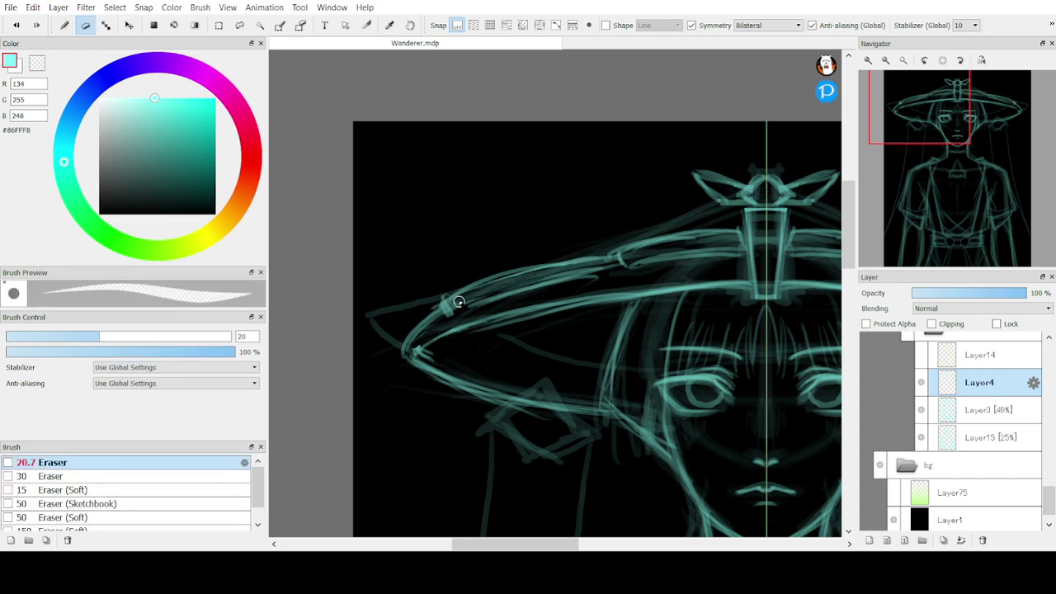
key("b")
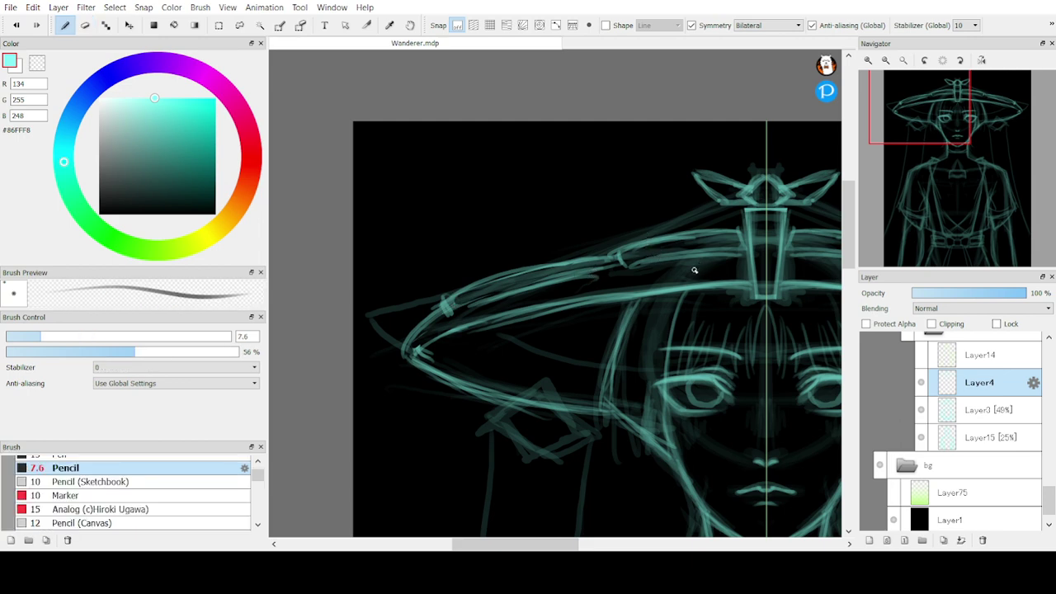
Extend the hat band past the brim's corner and finish it with a pointed tip
left_click(365, 571)
mouse_move(472, 284)
left_mouse_down()
mouse_move(411, 310)
mouse_move(421, 328)
mouse_move(444, 301)
mouse_move(369, 347)
mouse_move(388, 351)
mouse_move(367, 340)
mouse_move(388, 343)
left_mouse_up()
key("e")
key("b")
key("ctrl+z")
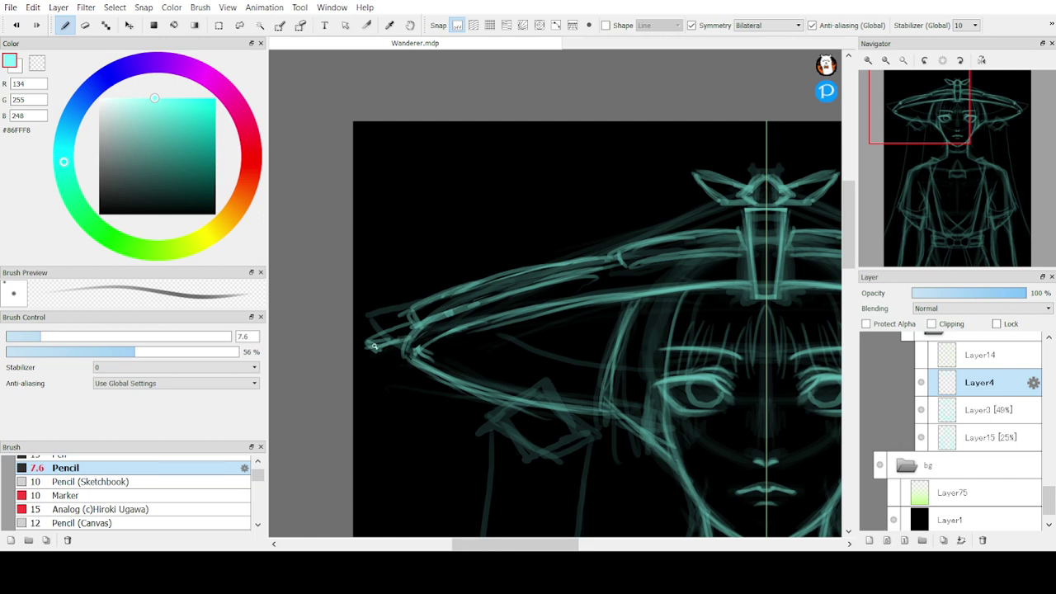
mouse_move(375, 345)
left_mouse_down()
mouse_move(411, 322)
mouse_move(363, 343)
mouse_move(379, 349)
left_mouse_up()
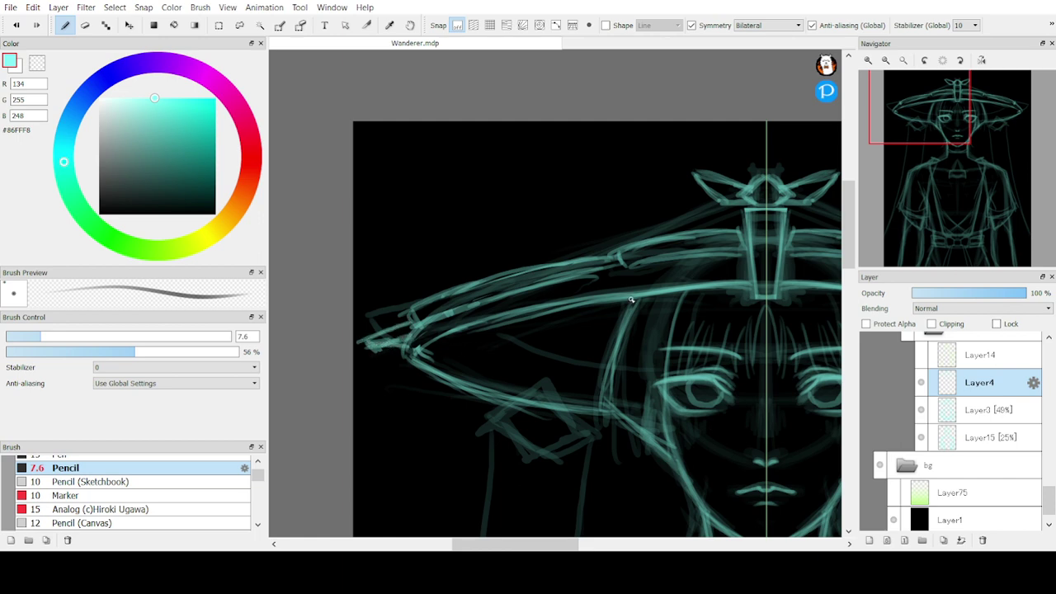
Sketch curved lines across the underside of the hat, from the brim's corner region towards the hair
mouse_move(905, 118)
left_mouse_down()
mouse_move(964, 108)
mouse_move(978, 121)
mouse_move(920, 132)
left_mouse_up()
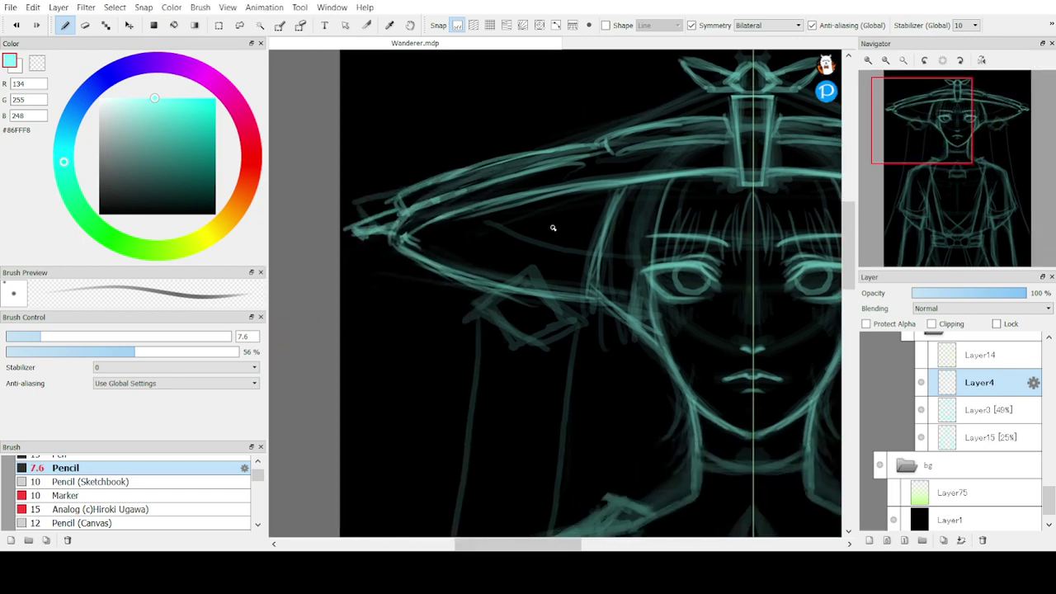
left_click_drag(456, 235, 592, 278)
left_click_drag(470, 226, 590, 273)
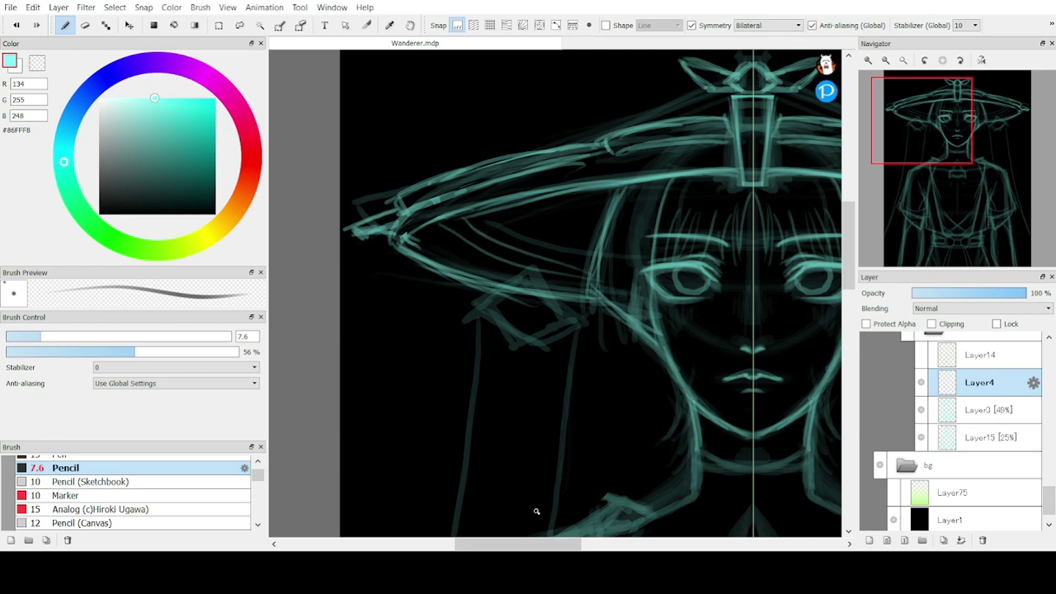
Sketch a leaf-shaped decoration on the hat crown's slope beside the top ornament, undoing the unwanted stroke
left_click_drag(951, 130, 957, 122)
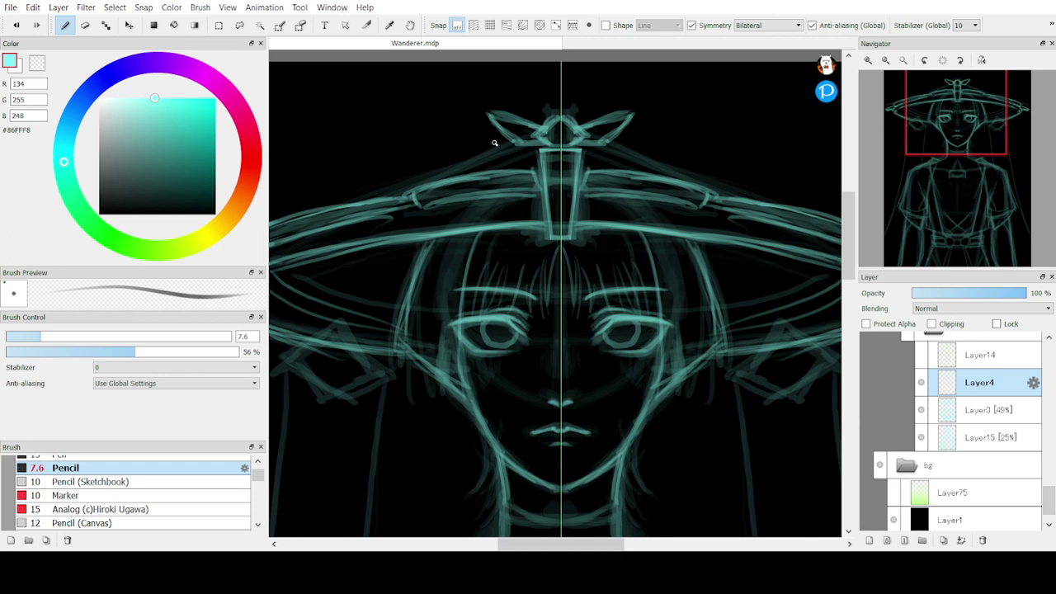
mouse_move(494, 143)
left_mouse_down()
mouse_move(481, 164)
mouse_move(517, 168)
mouse_move(449, 164)
mouse_move(468, 143)
mouse_move(424, 175)
mouse_move(463, 170)
mouse_move(335, 203)
left_mouse_up()
key("ctrl+z")
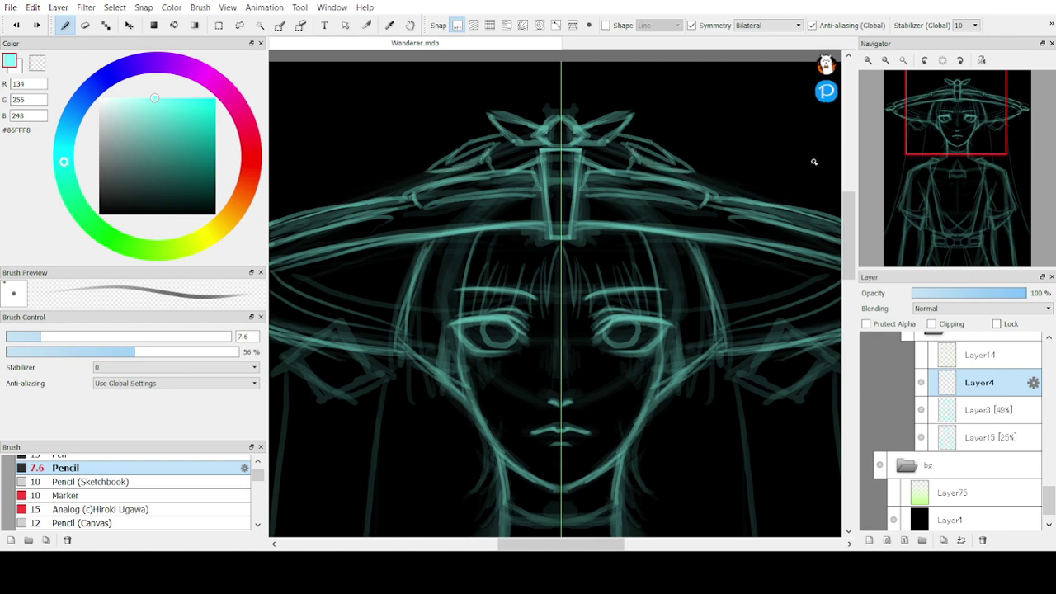
Draw the crown's sloping outline from the leaf decoration down to the outer brim, redoing the stroke until it fits
left_click_drag(966, 128, 936, 123)
left_click_drag(544, 155, 411, 203)
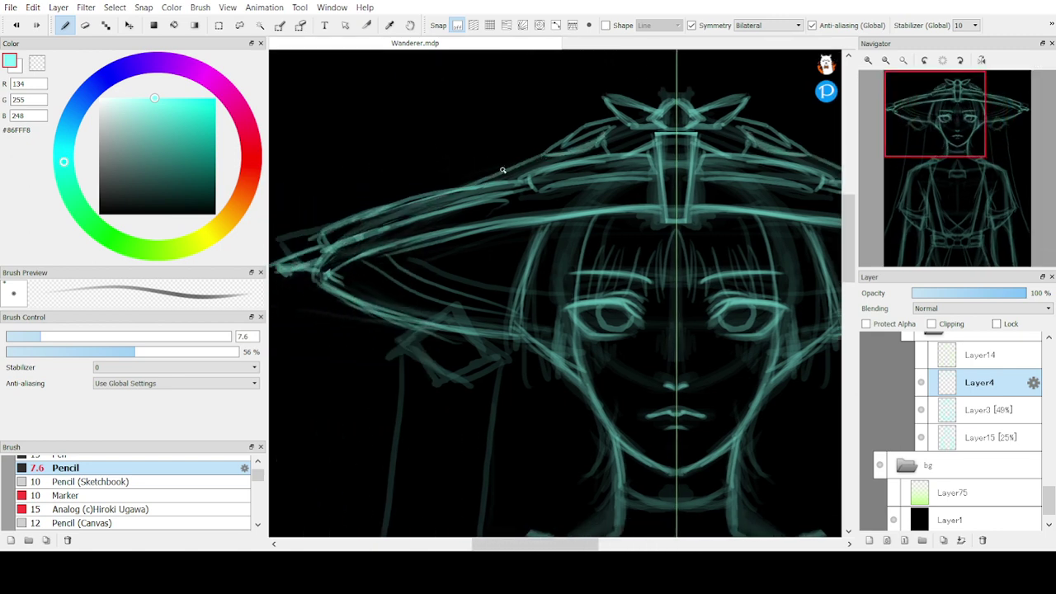
key("ctrl+z")
left_click_drag(545, 153, 355, 203)
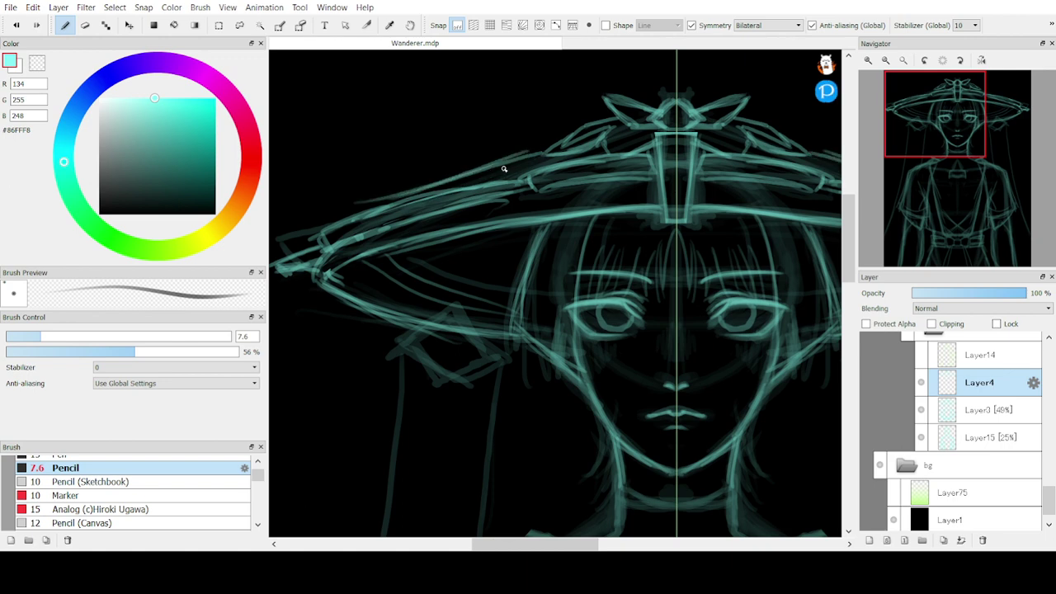
key("ctrl+z")
left_click_drag(546, 151, 389, 206)
mouse_move(877, 138)
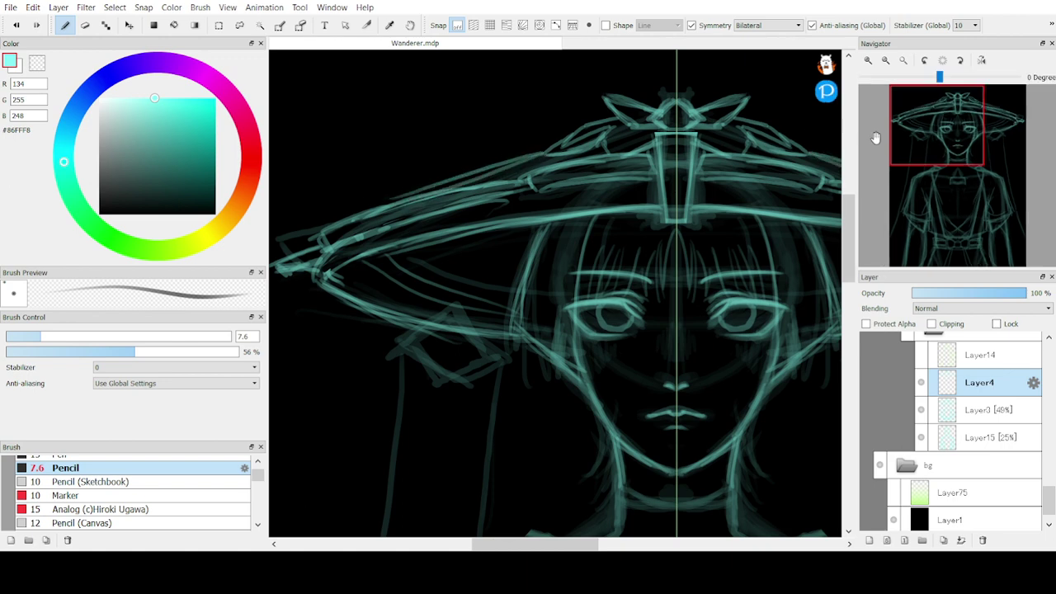
Draw pointed hair strands hanging beside the jaw and neck, undoing the misplaced strokes
mouse_move(961, 115)
left_mouse_down()
mouse_move(952, 165)
mouse_move(961, 124)
left_mouse_up()
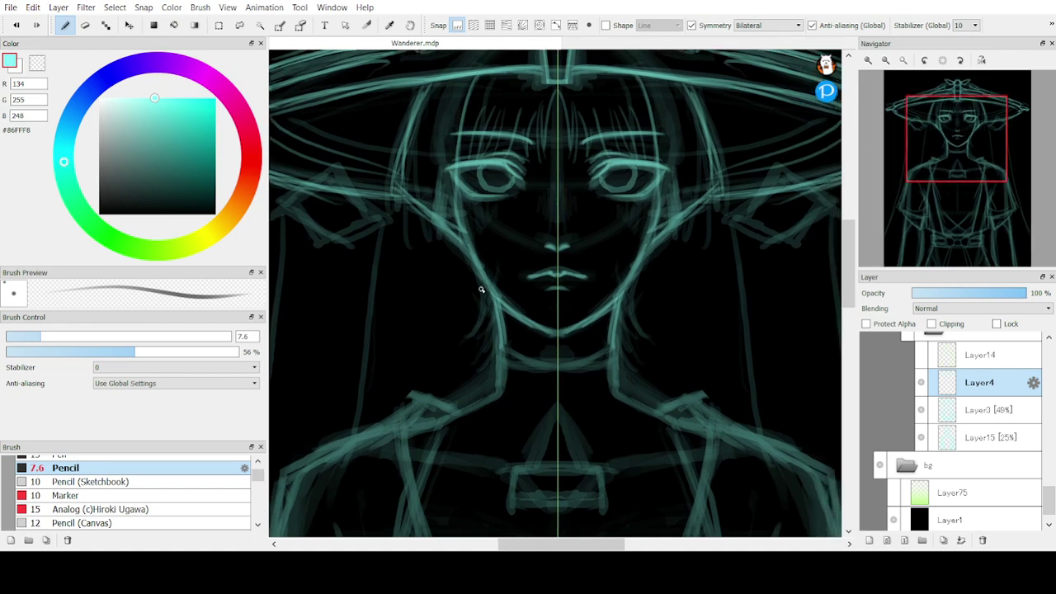
mouse_move(482, 279)
left_mouse_down()
mouse_move(477, 326)
mouse_move(485, 302)
mouse_move(468, 338)
left_mouse_up()
key("ctrl+z")
key("ctrl+z")
mouse_move(474, 276)
left_mouse_down()
mouse_move(471, 313)
mouse_move(476, 272)
mouse_move(476, 322)
mouse_move(487, 283)
mouse_move(485, 323)
mouse_move(490, 295)
mouse_move(494, 350)
left_mouse_up()
key("ctrl+z")
left_click_drag(490, 297, 494, 347)
mouse_move(494, 301)
left_mouse_down()
mouse_move(491, 348)
mouse_move(473, 339)
left_mouse_up()
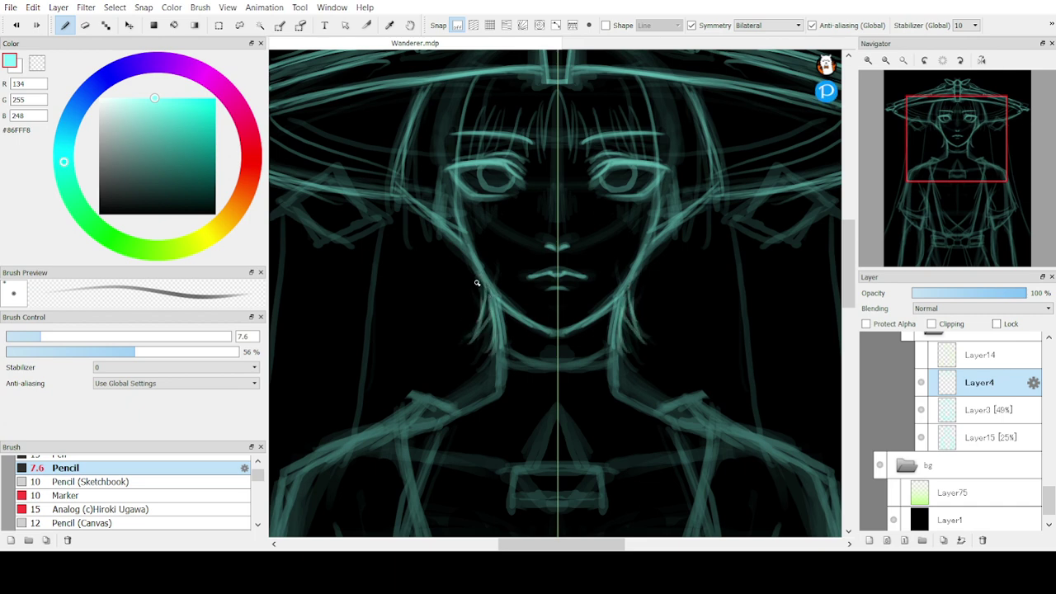
left_click_drag(482, 278, 473, 307)
left_click_drag(478, 278, 479, 299)
Draw the collar's top edge across the neck as a shallow V meeting at the centre, and clean up its point with the eraser
mouse_move(930, 149)
left_mouse_down()
mouse_move(946, 207)
mouse_move(916, 149)
left_mouse_up()
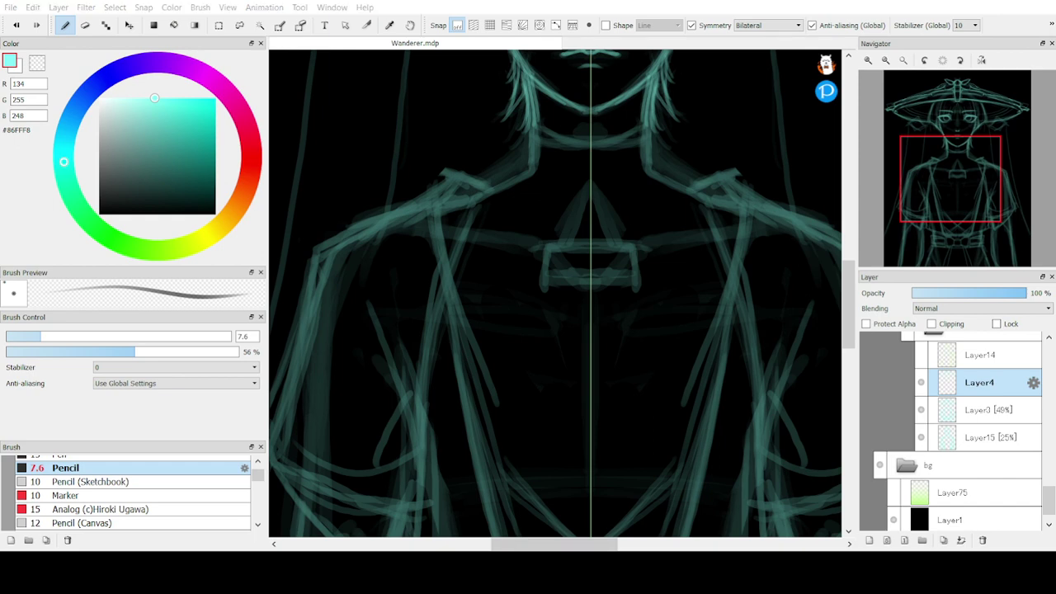
mouse_move(646, 120)
left_mouse_down()
mouse_move(603, 136)
mouse_move(594, 155)
mouse_move(601, 136)
mouse_move(637, 123)
mouse_move(597, 139)
mouse_move(590, 157)
mouse_move(603, 130)
mouse_move(648, 120)
mouse_move(647, 162)
left_mouse_up()
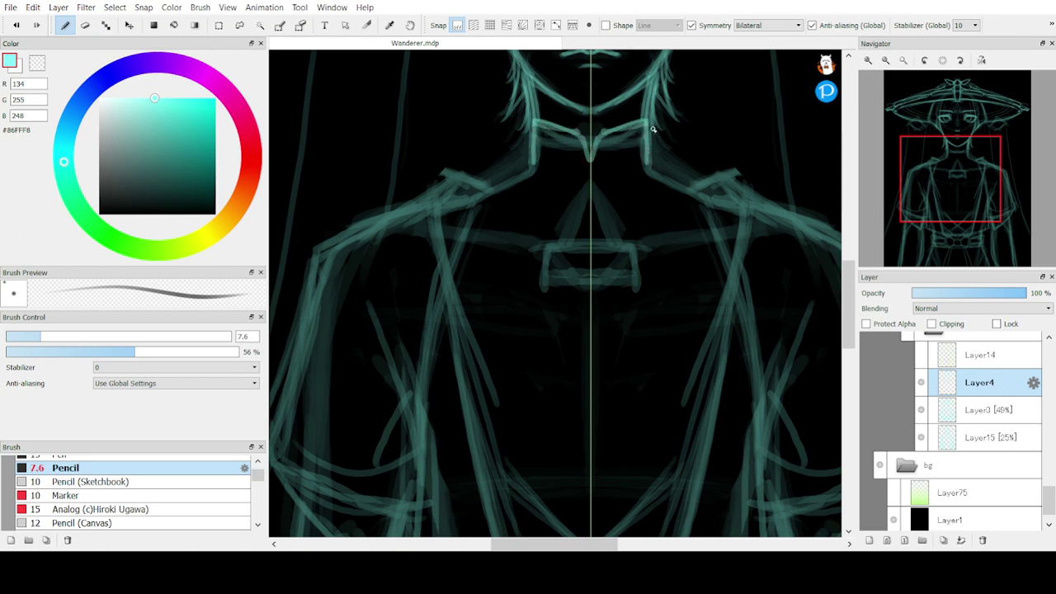
key("ctrl+z")
mouse_move(649, 124)
left_mouse_down()
mouse_move(645, 169)
mouse_move(649, 124)
left_mouse_up()
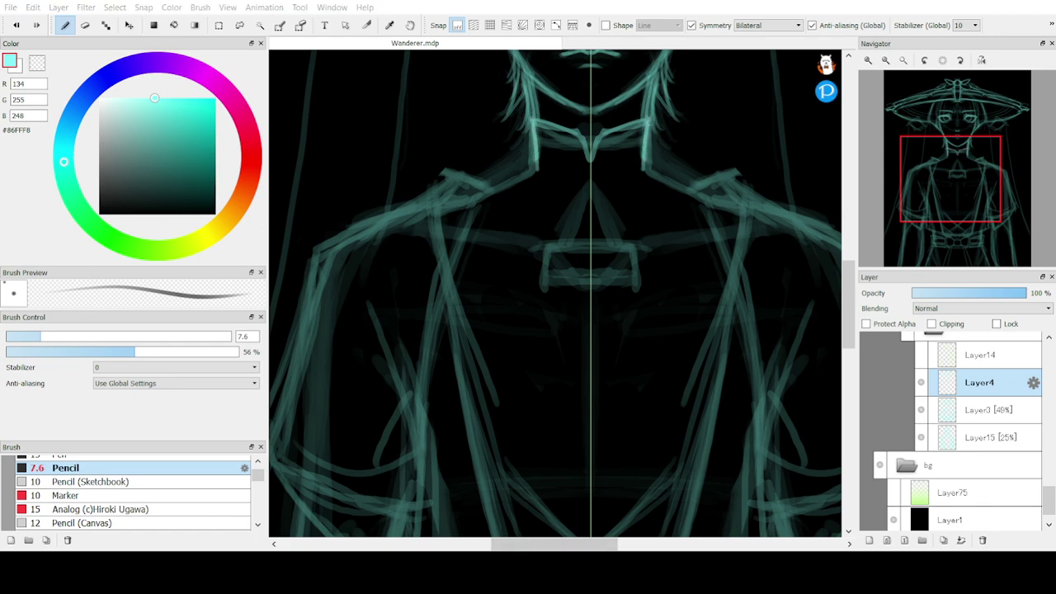
key("e")
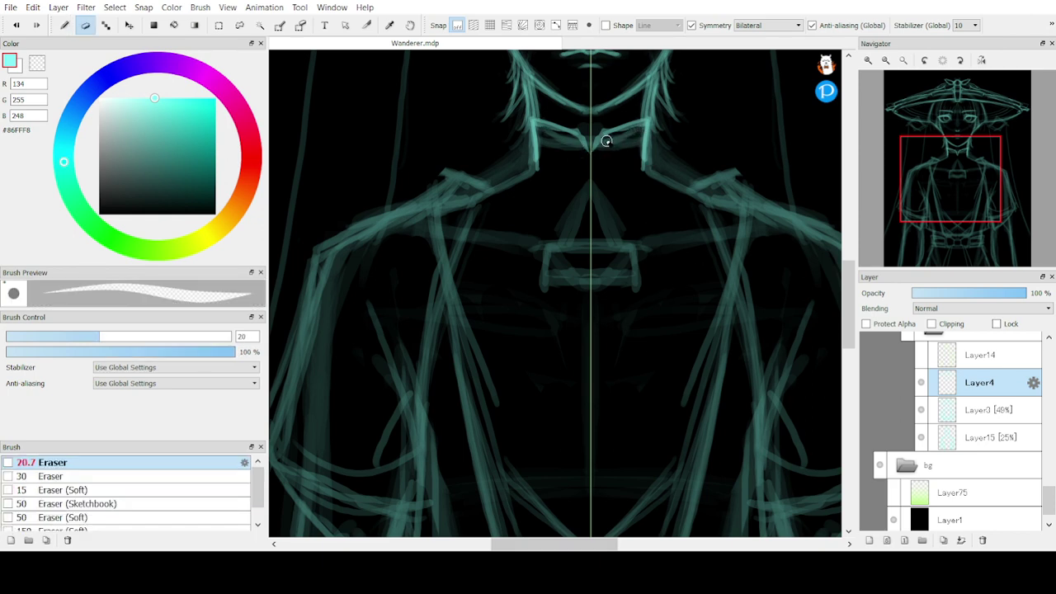
key("b")
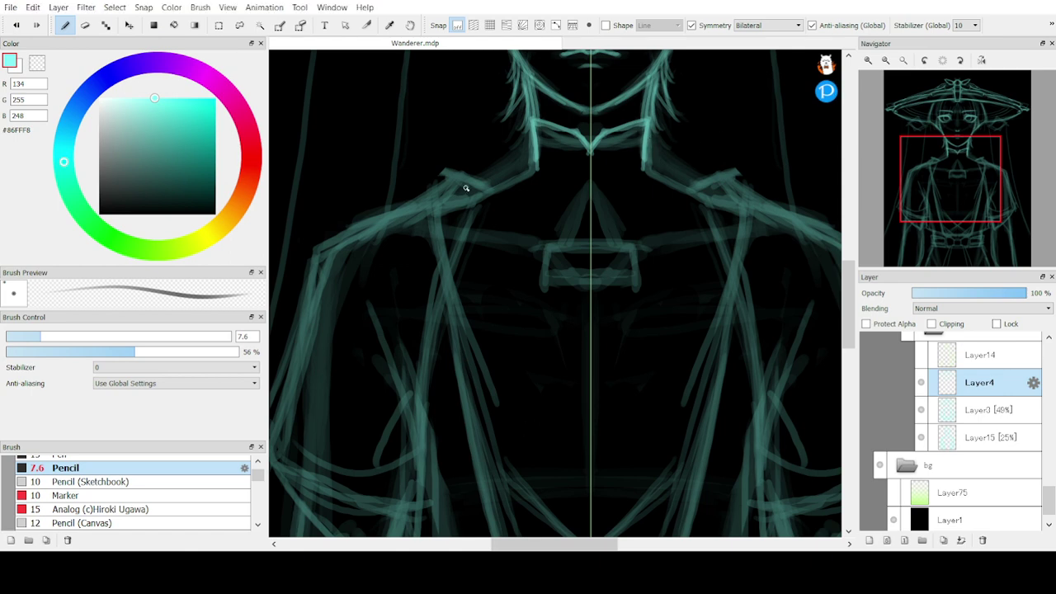
Draw the neck-to-shoulder line and the garment's inner edge down the chest, erasing and redrawing the edge more cleanly
mouse_move(529, 139)
left_mouse_down()
mouse_move(534, 167)
mouse_move(474, 198)
mouse_move(532, 143)
mouse_move(472, 200)
mouse_move(459, 264)
mouse_move(476, 276)
left_mouse_up()
key("e")
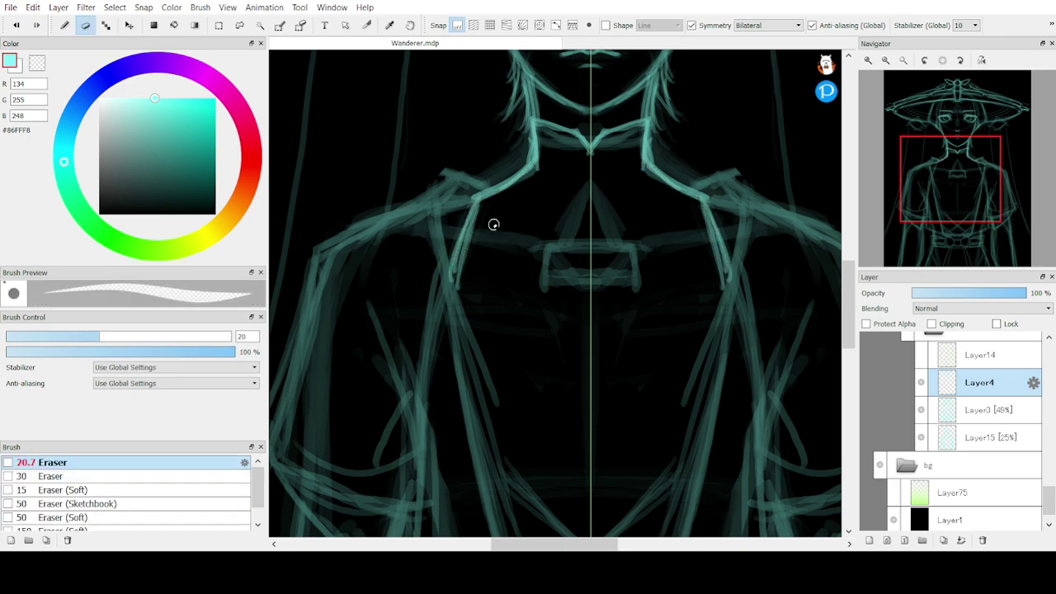
left_click_drag(492, 224, 453, 347)
left_click_drag(483, 182, 455, 277)
key("b")
left_click_drag(469, 229, 456, 277)
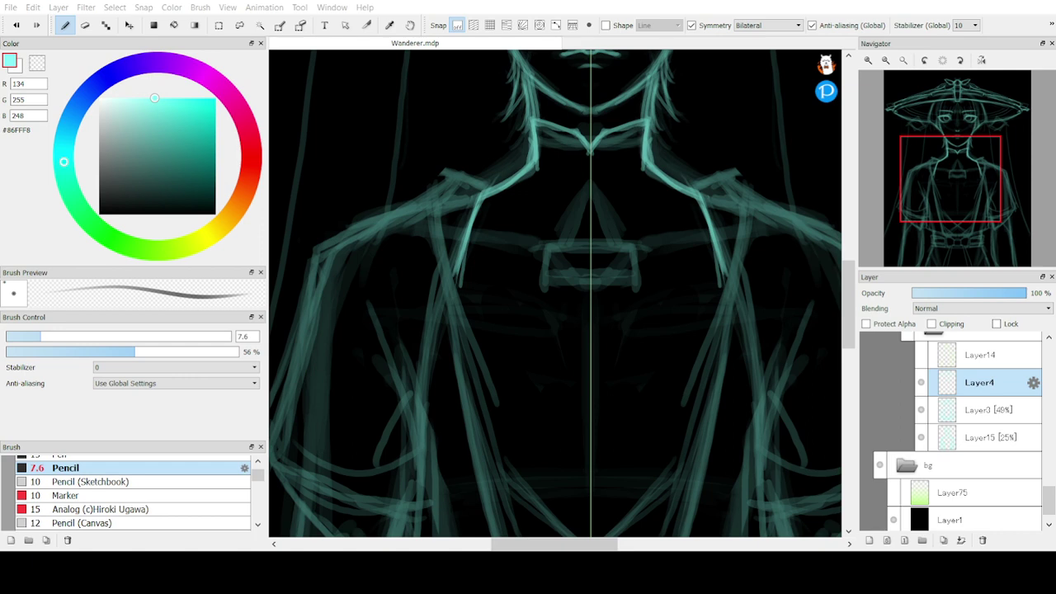
Sketch looped shapes along the neck just below the collar's V edge
mouse_move(643, 140)
left_mouse_down()
mouse_move(596, 162)
mouse_move(590, 154)
mouse_move(640, 140)
mouse_move(591, 154)
left_mouse_up()
key("ctrl+z")
left_click_drag(917, 195, 945, 189)
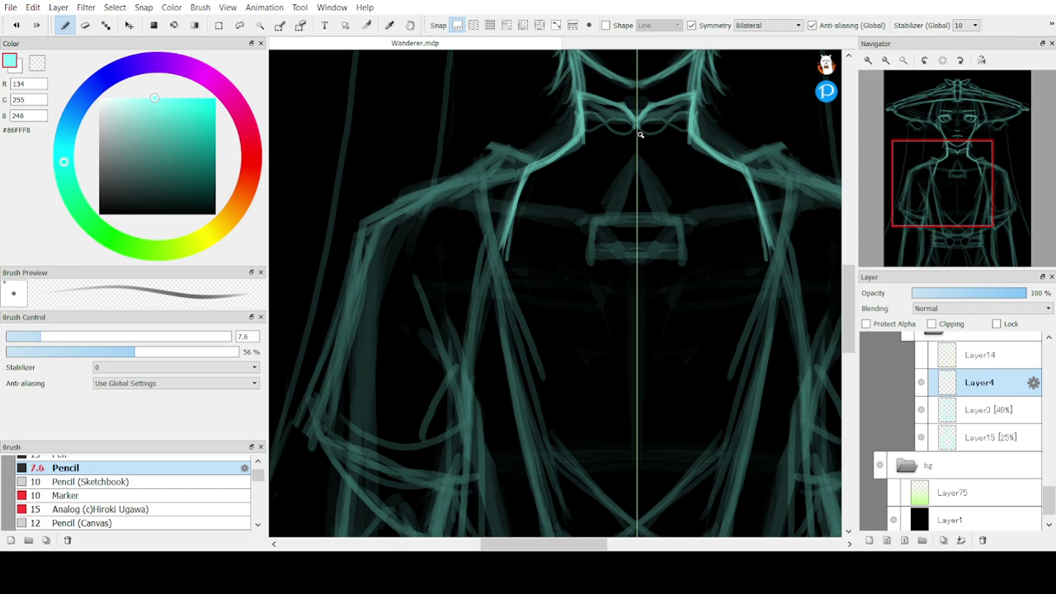
Draw a small bead under the collar's centre point, with two short cords angling outward and down from it
left_click_drag(640, 133, 636, 144)
mouse_move(638, 147)
left_mouse_down()
mouse_move(625, 161)
mouse_move(637, 145)
left_mouse_up()
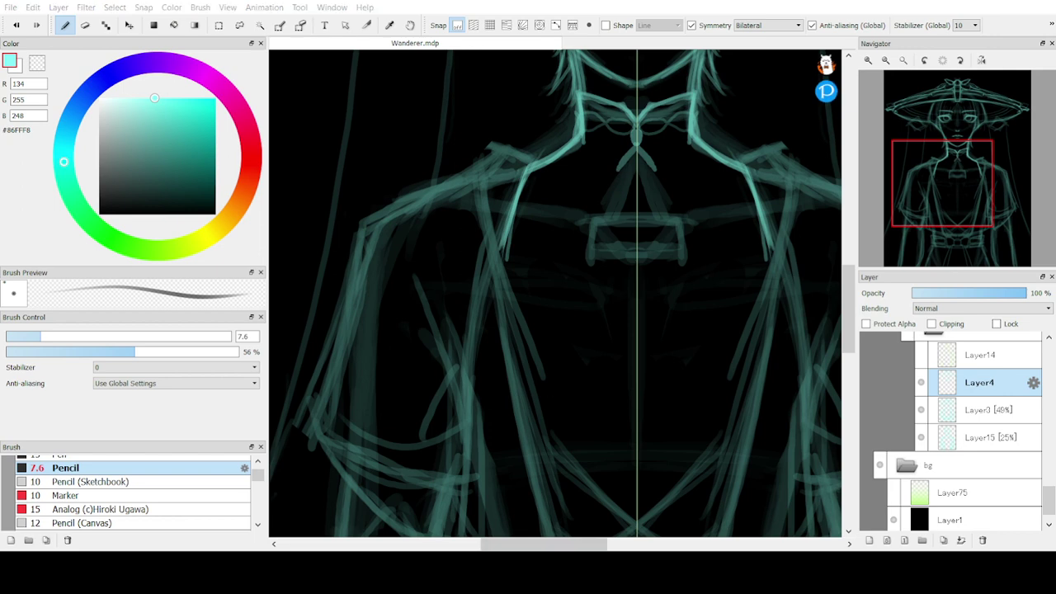
mouse_move(621, 172)
left_mouse_down()
mouse_move(619, 207)
mouse_move(620, 169)
mouse_move(607, 210)
left_mouse_up()
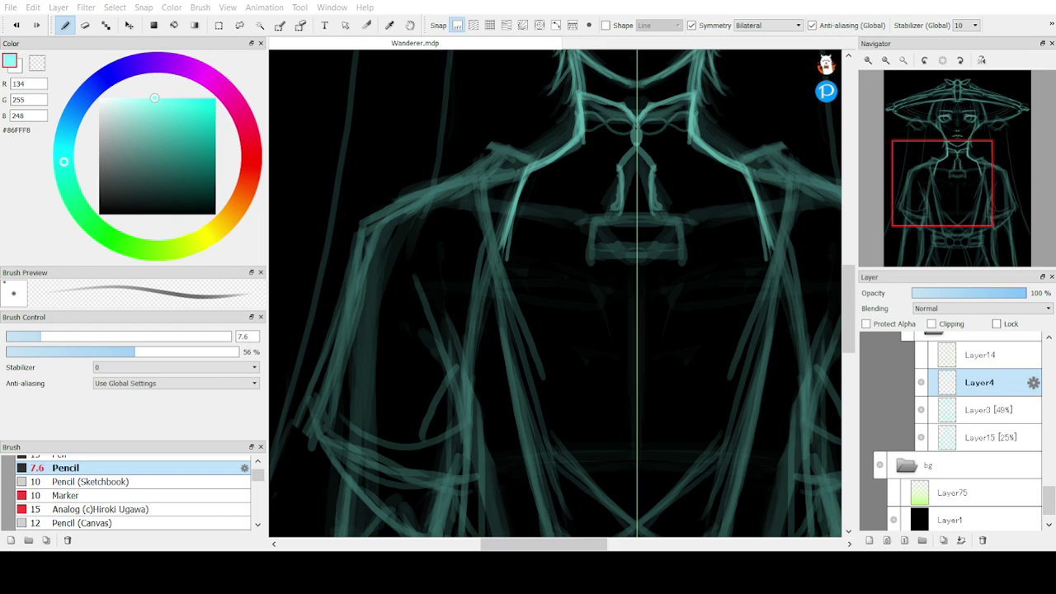
Draw the chest ornament's boxy frame below the cords, with horizontal crossbars and short vertical sides
mouse_move(668, 214)
left_mouse_down()
mouse_move(618, 208)
mouse_move(674, 202)
mouse_move(611, 207)
mouse_move(604, 198)
mouse_move(607, 237)
left_mouse_up()
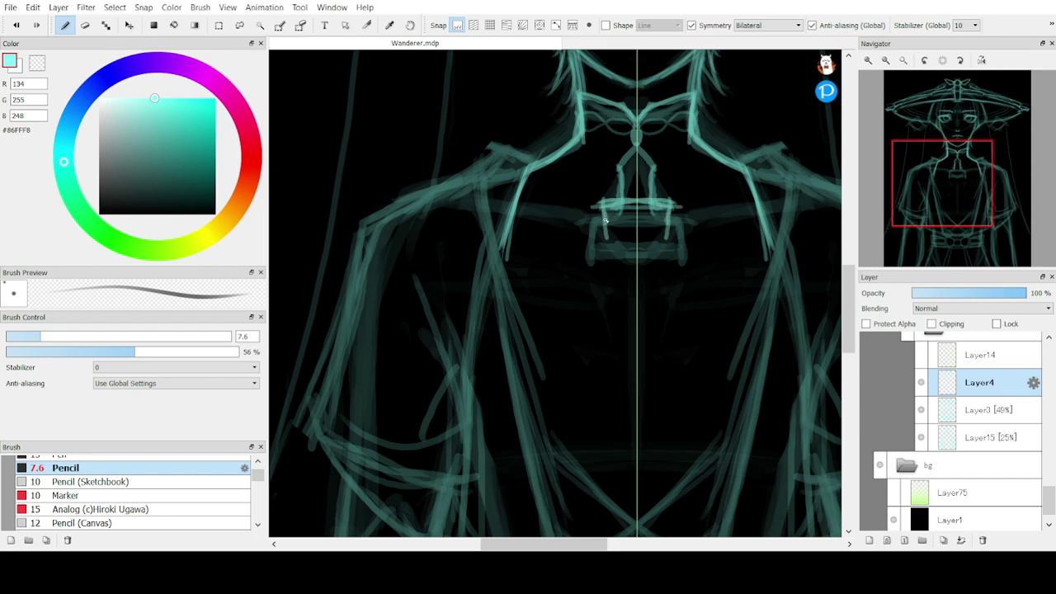
left_click_drag(606, 197, 607, 226)
mouse_move(672, 225)
left_mouse_down()
mouse_move(605, 226)
mouse_move(672, 228)
mouse_move(638, 236)
mouse_move(709, 203)
mouse_move(718, 169)
mouse_move(692, 217)
mouse_move(638, 212)
mouse_move(661, 211)
mouse_move(600, 237)
left_mouse_up()
key("e")
key("b")
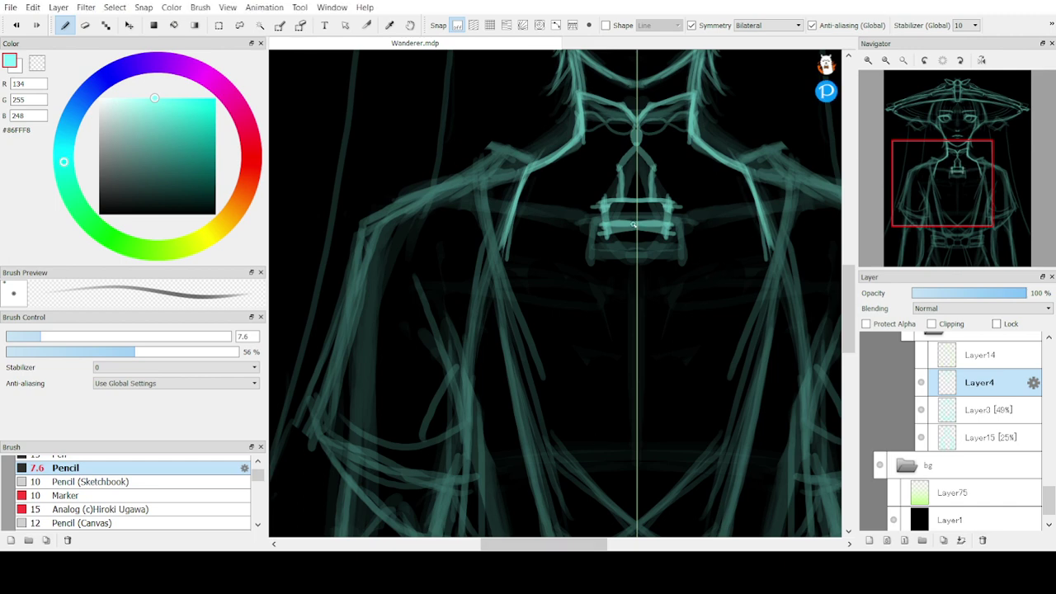
Close the chest ornament's base with a shallow V and keep a thin horizontal line across the chest on each side, undoing extra strokes
mouse_move(619, 231)
left_mouse_down()
mouse_move(617, 247)
mouse_move(613, 237)
mouse_move(633, 251)
left_mouse_up()
mouse_move(600, 213)
left_mouse_down()
mouse_move(521, 213)
mouse_move(529, 216)
mouse_move(569, 216)
mouse_move(476, 208)
mouse_move(536, 202)
mouse_move(562, 211)
mouse_move(474, 205)
mouse_move(501, 215)
mouse_move(492, 213)
mouse_move(595, 209)
left_mouse_up()
key("ctrl+z")
key("ctrl+z")
key("ctrl+z")
key("ctrl+y")
key("ctrl+z")
key("ctrl+y")
key("ctrl+z")
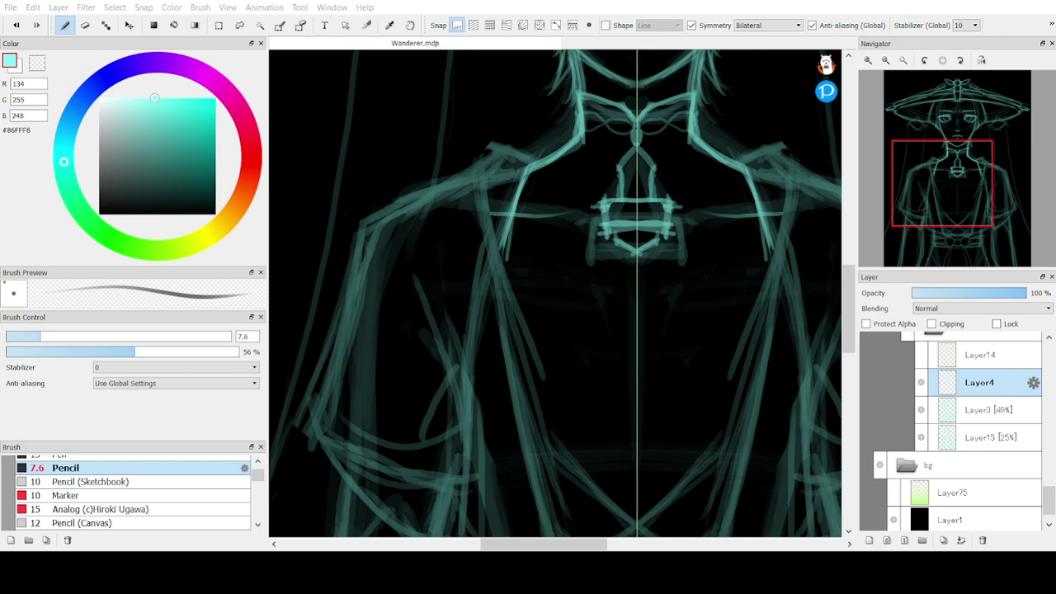
Draw a wavy line down each side of the chest and two concentric arcs above the waist, redrawing the arcs more cleanly
mouse_move(548, 165)
left_mouse_down()
mouse_move(531, 232)
mouse_move(526, 327)
left_mouse_up()
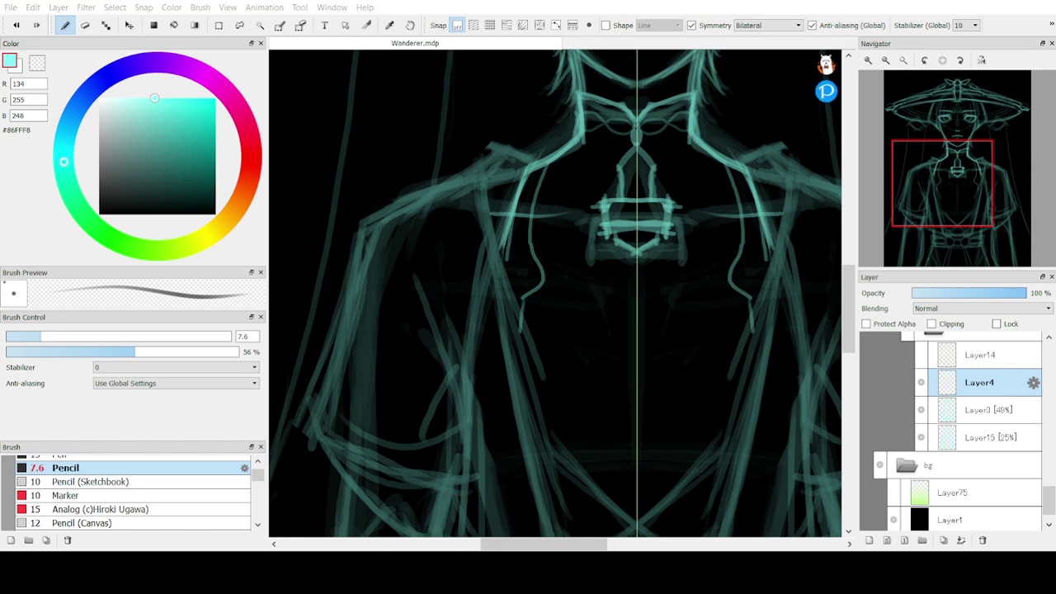
mouse_move(699, 461)
left_mouse_down()
mouse_move(634, 405)
mouse_move(652, 404)
mouse_move(716, 462)
left_mouse_up()
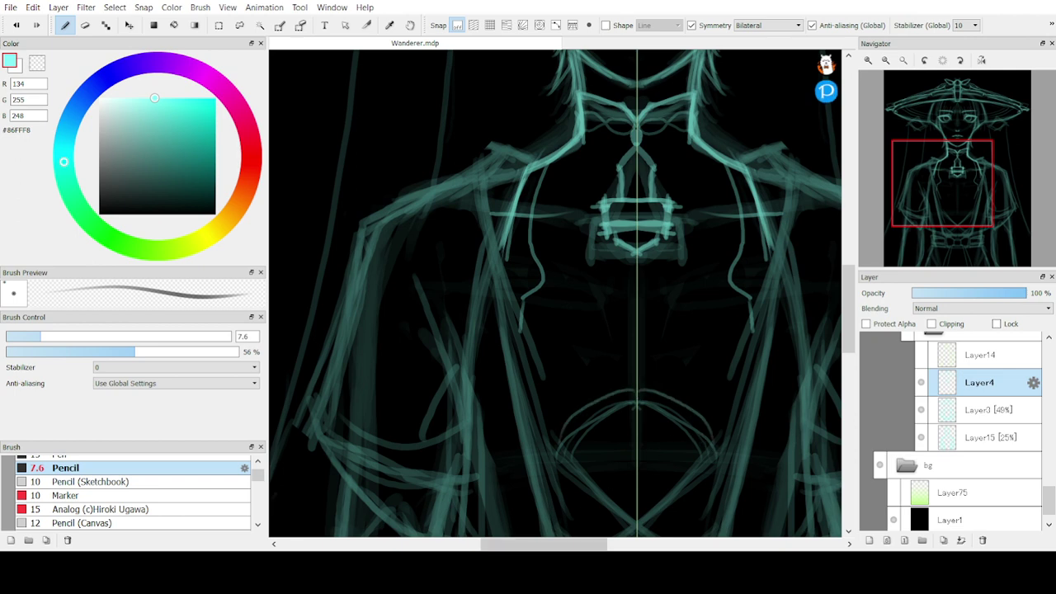
key("ctrl+z")
key("ctrl+z")
mouse_move(638, 409)
left_mouse_down()
mouse_move(668, 418)
mouse_move(693, 452)
left_mouse_up()
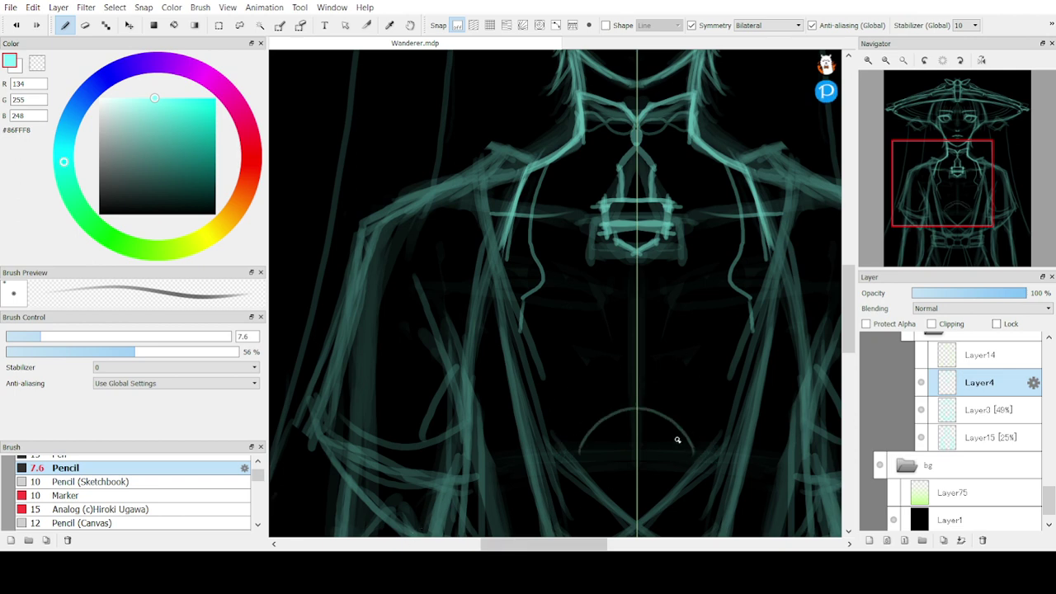
left_click_drag(639, 391, 715, 450)
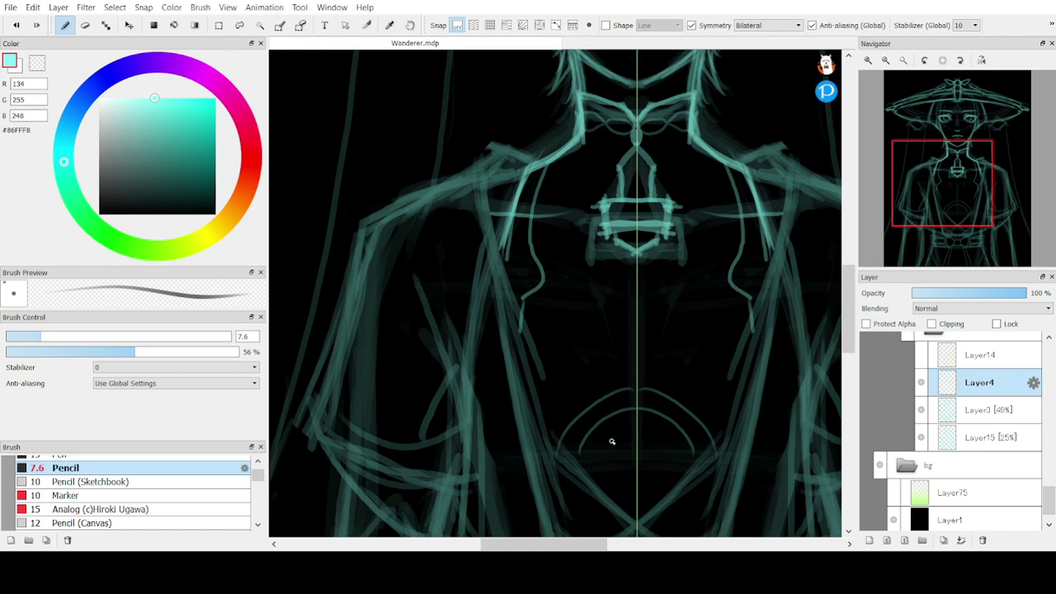
Draw a fan-shaped motif inside the arcs, with a narrow stem beneath it and angled lines at its sides
mouse_move(611, 441)
left_mouse_down()
mouse_move(634, 477)
mouse_move(605, 445)
mouse_move(644, 426)
left_mouse_up()
left_click_drag(628, 472, 631, 518)
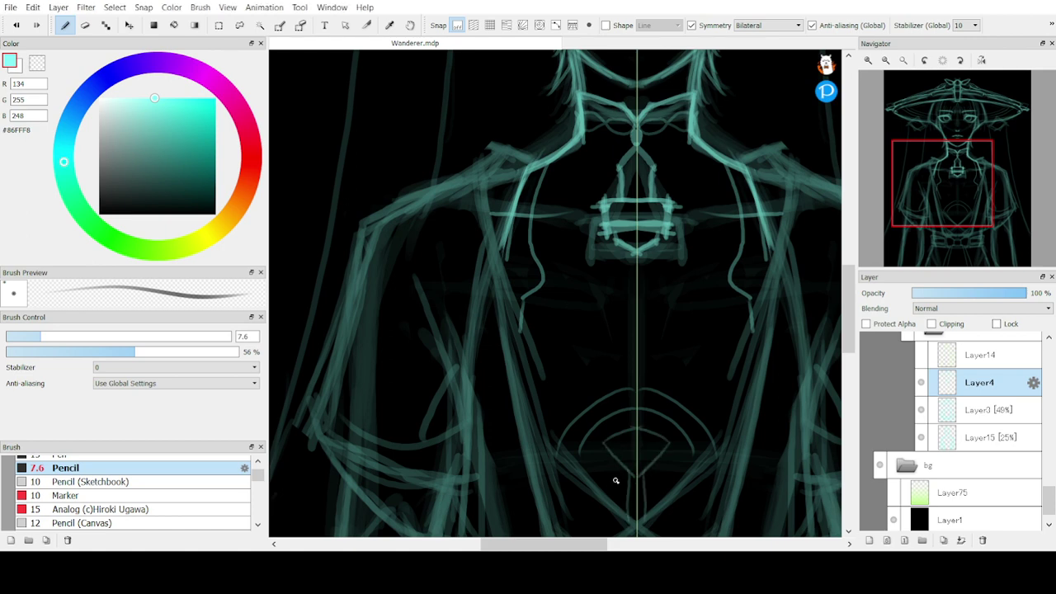
key("ctrl+z")
left_click_drag(631, 476, 636, 516)
left_click_drag(589, 483, 603, 465)
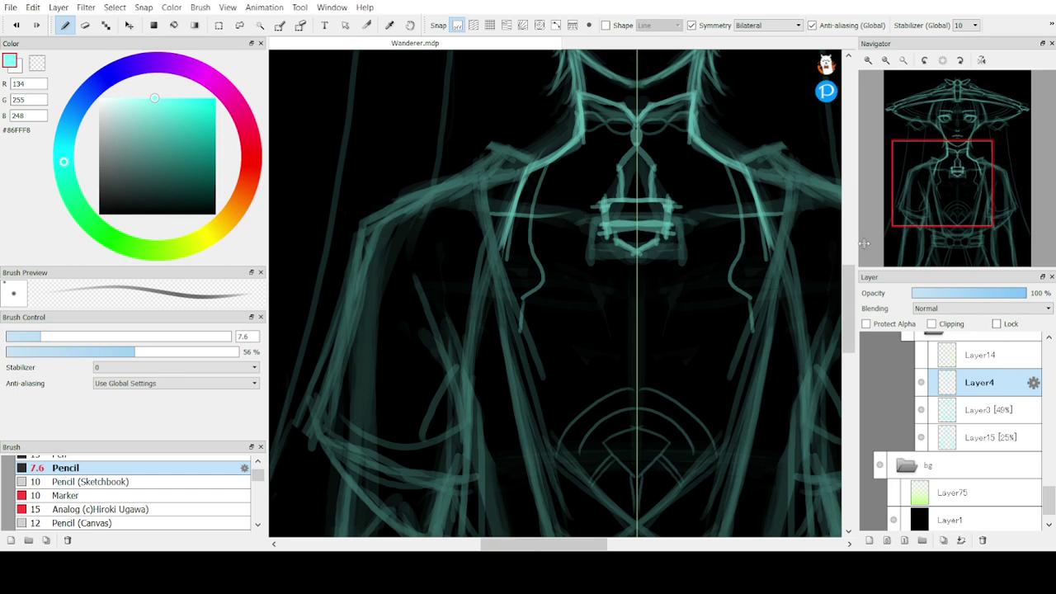
Draw the garment's curved V edges converging on the centre below the fan motif, undoing the misplaced strokes
left_click_drag(943, 195, 948, 221)
left_click_drag(715, 274, 580, 407)
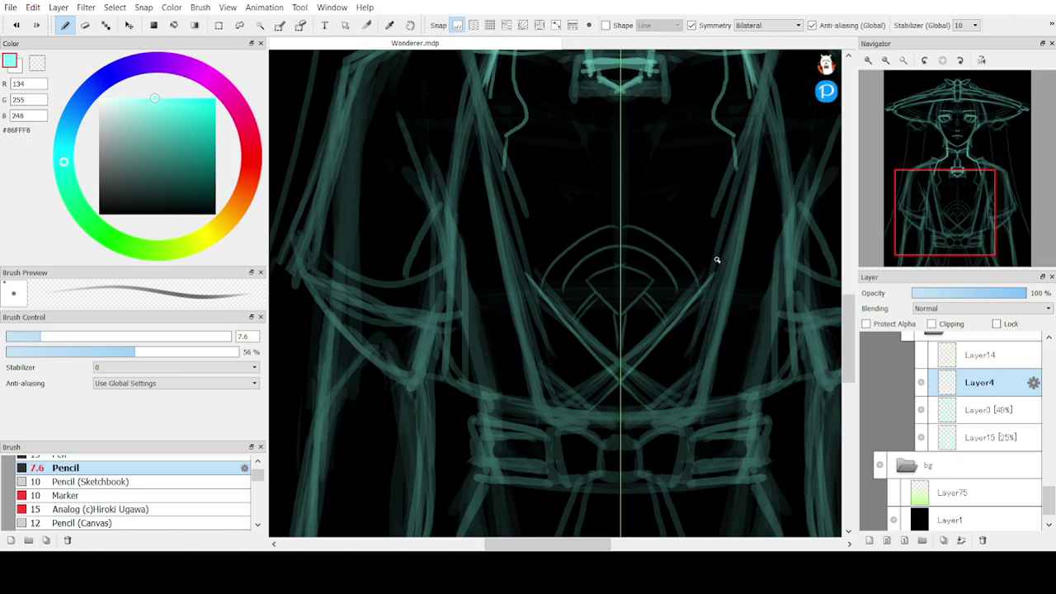
key("ctrl+z")
mouse_move(729, 245)
left_mouse_down()
mouse_move(600, 388)
mouse_move(724, 251)
mouse_move(640, 348)
left_mouse_up()
key("ctrl+z")
left_click_drag(723, 266, 622, 357)
left_click_drag(713, 261, 630, 353)
left_click_drag(724, 244, 634, 342)
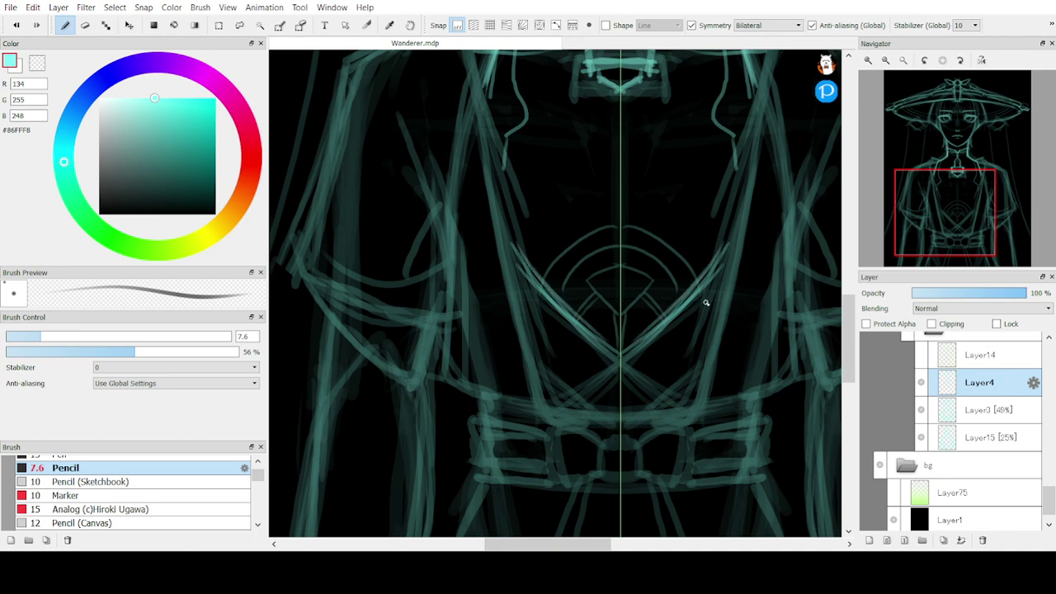
Draw short diagonal edges curving inward just above the belt on both sides of the torso
left_click_drag(701, 365, 651, 412)
left_click_drag(702, 372, 653, 413)
left_click_drag(708, 370, 658, 414)
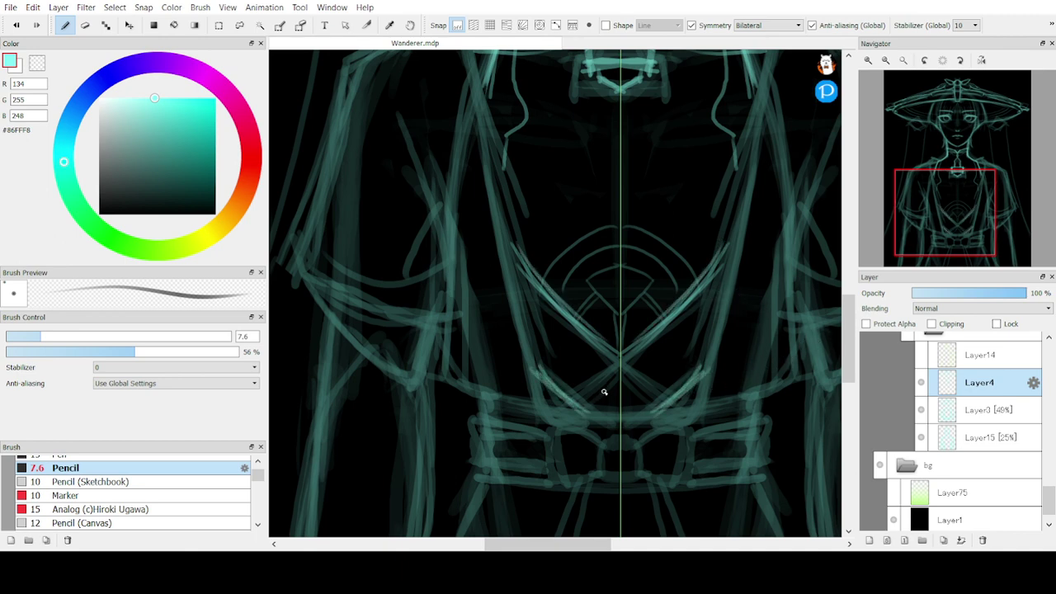
Turn symmetry off and extend one V edge across the centre so that it overlaps the other side
left_click(692, 26)
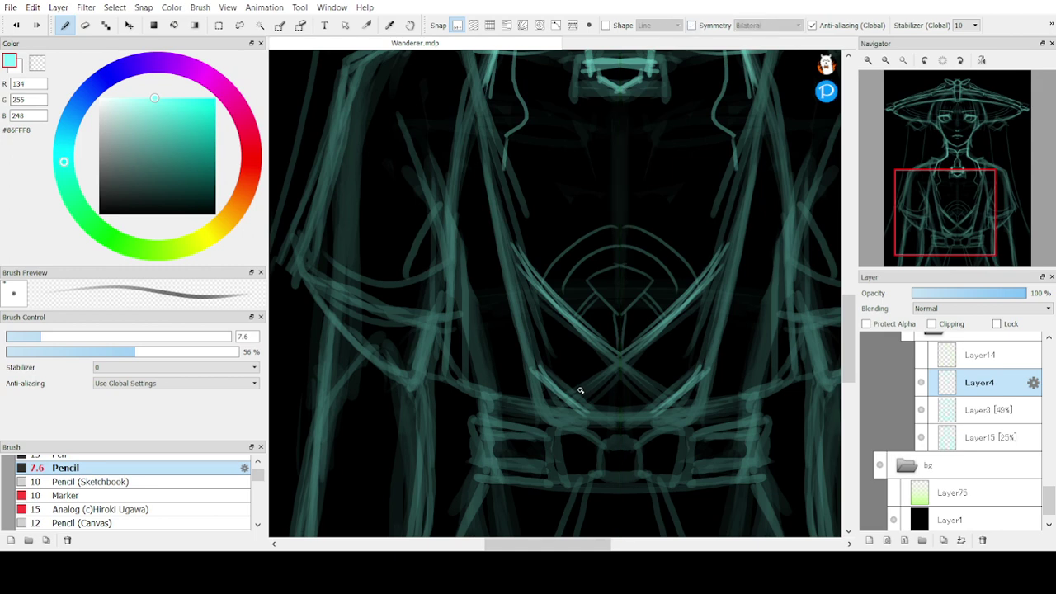
mouse_move(580, 390)
left_mouse_down()
mouse_move(685, 308)
mouse_move(579, 394)
mouse_move(669, 316)
left_mouse_up()
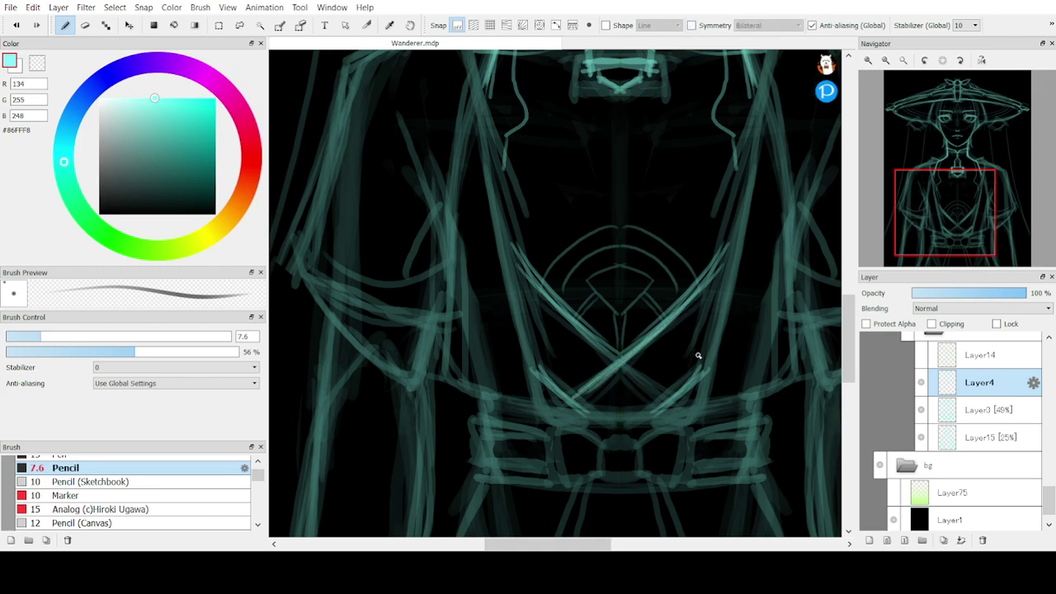
key("e")
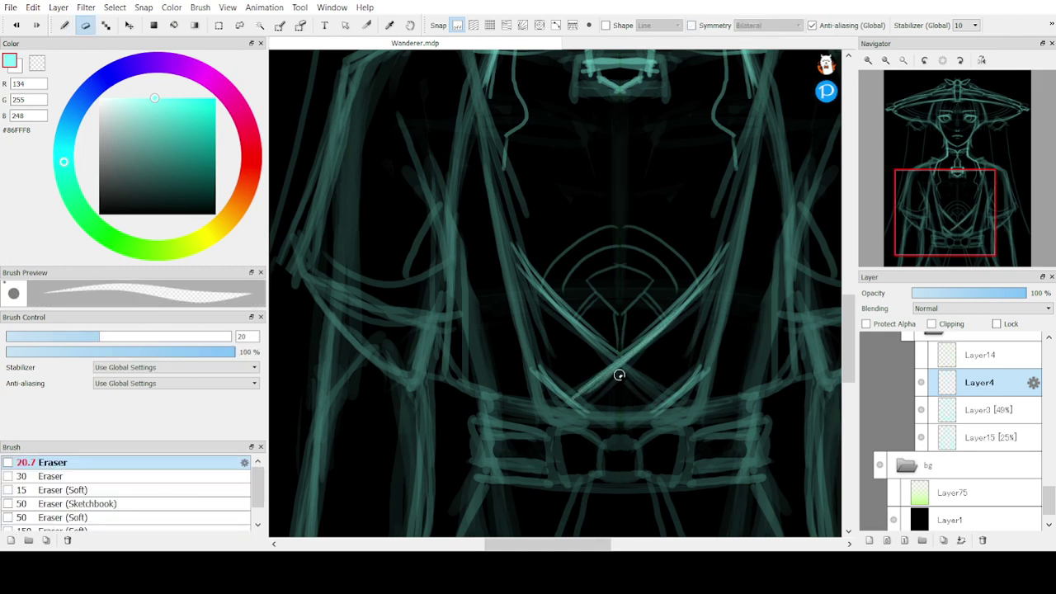
key("b")
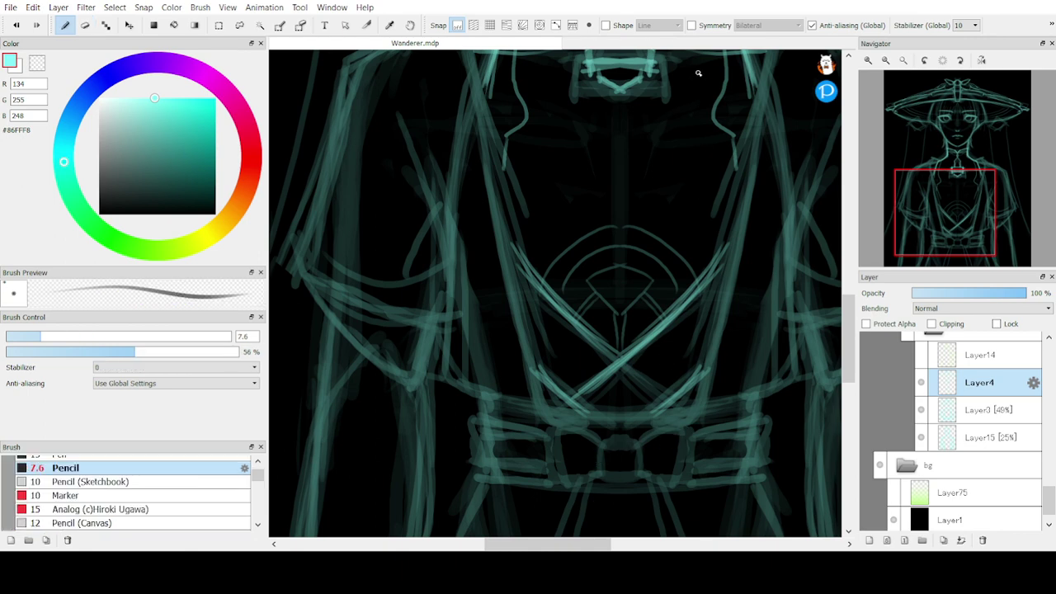
Turn bilateral symmetry back on, draw the curved lower edge of the chest panel above the belt, and erase the stray lines beneath it
left_click(693, 27)
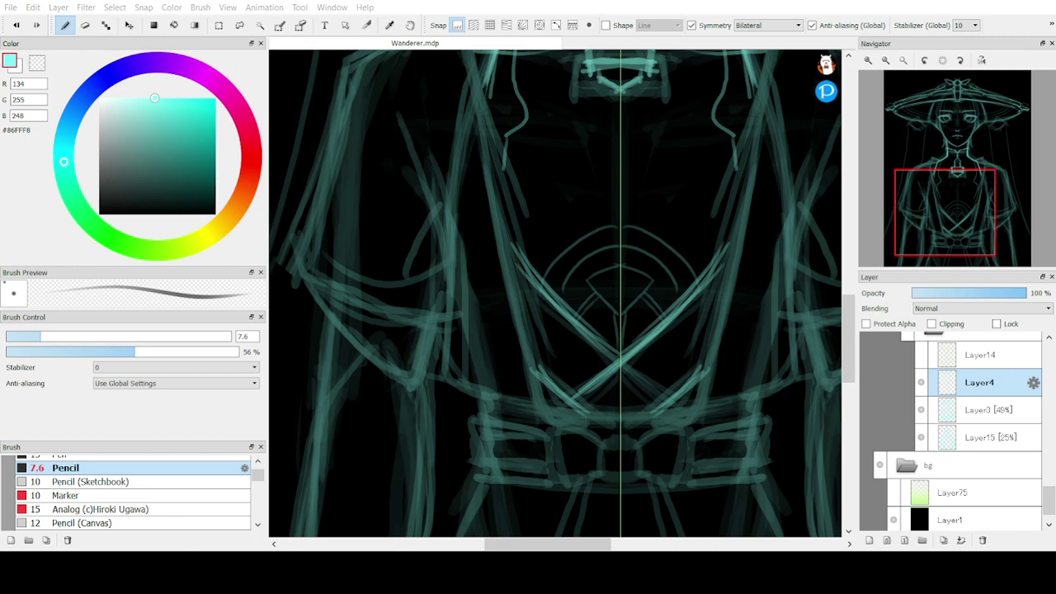
left_click(495, 477)
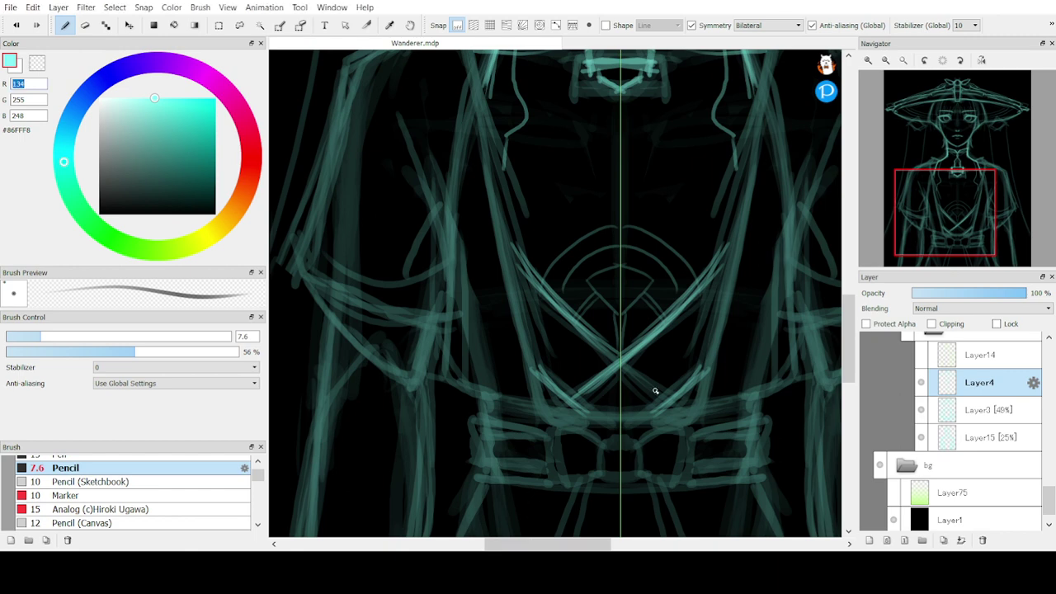
mouse_move(704, 390)
left_mouse_down()
mouse_move(574, 408)
mouse_move(556, 396)
left_mouse_up()
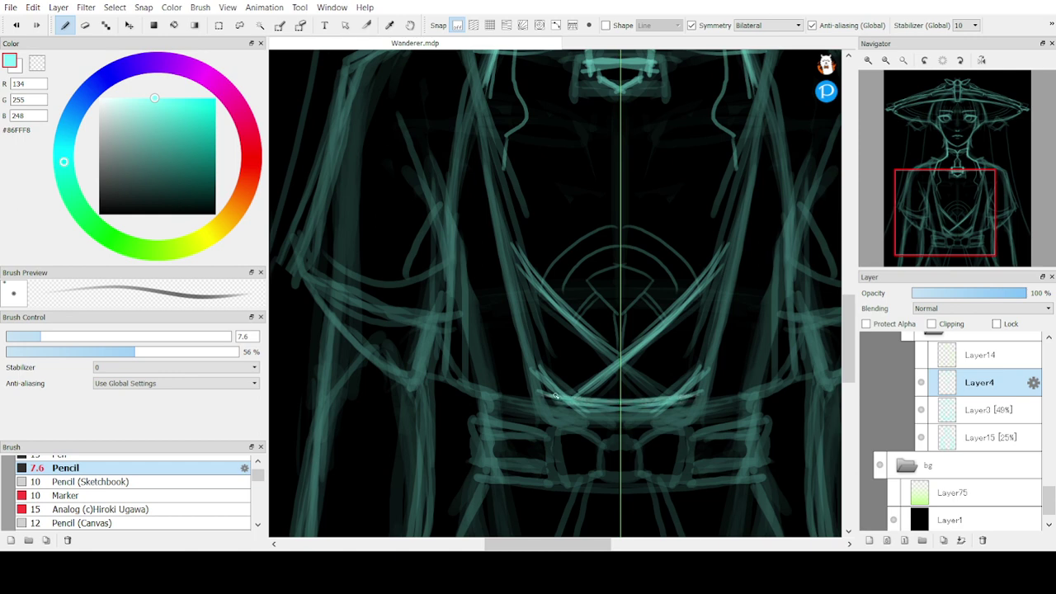
key("e")
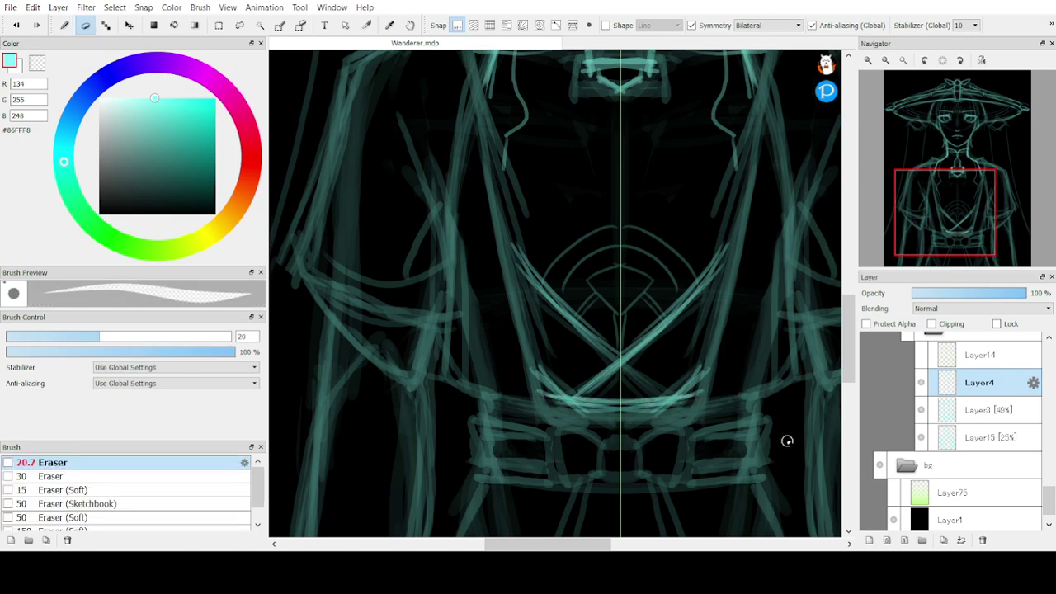
left_click_drag(677, 404, 580, 408)
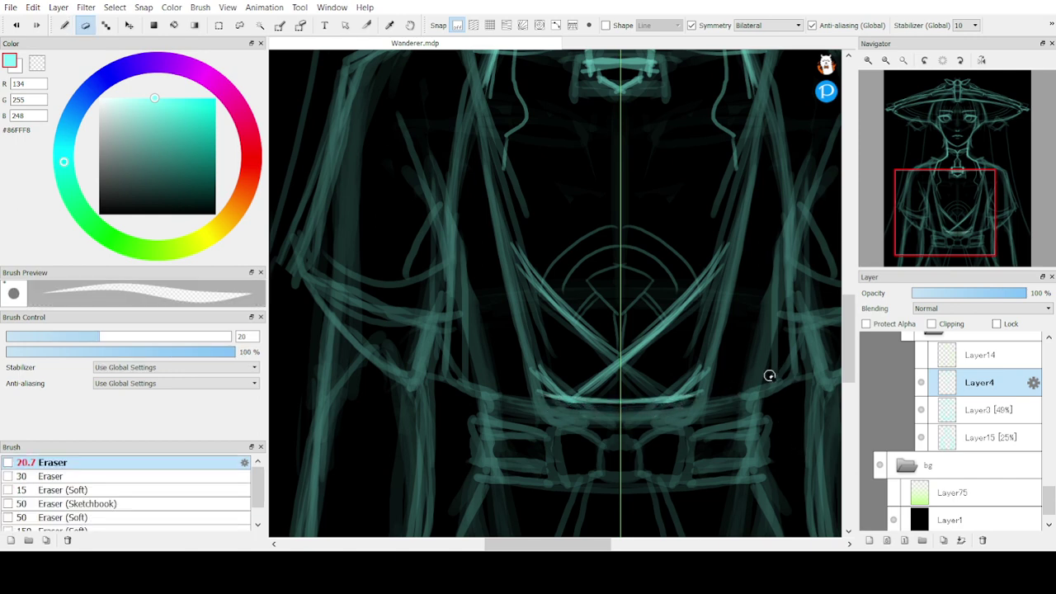
Draw the shoulder's peak and the sleeve's sloping top edge, cleaning up overlapping strokes with undo and the eraser
key("b")
left_click(934, 193)
left_click_drag(933, 193, 938, 207)
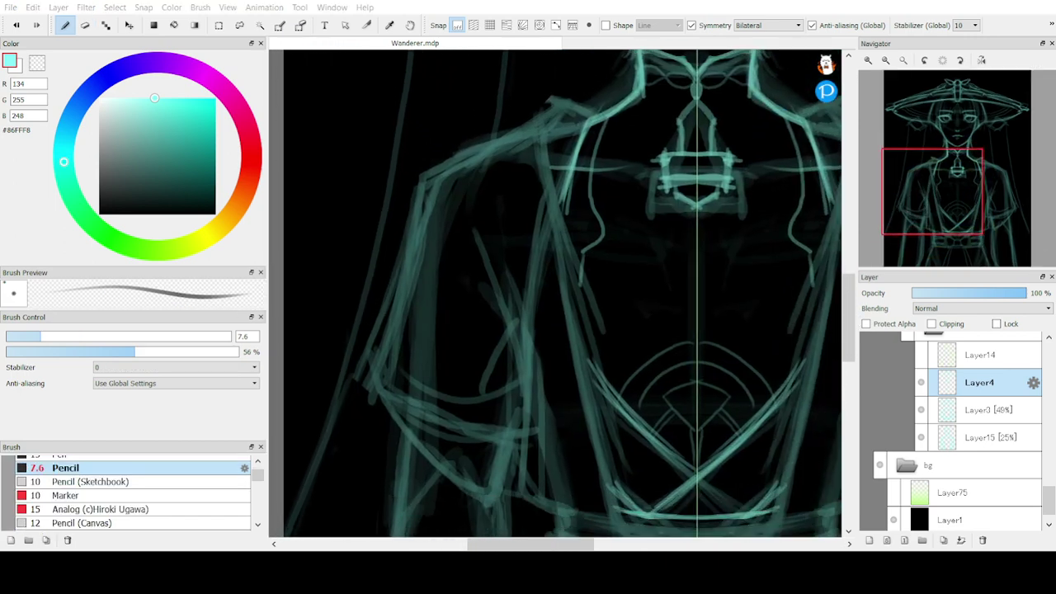
mouse_move(577, 99)
left_mouse_down()
mouse_move(602, 116)
mouse_move(571, 102)
mouse_move(594, 99)
mouse_move(557, 121)
mouse_move(568, 105)
mouse_move(560, 122)
mouse_move(564, 102)
mouse_move(572, 99)
mouse_move(519, 137)
mouse_move(565, 102)
mouse_move(534, 134)
mouse_move(557, 113)
mouse_move(470, 159)
left_mouse_up()
left_click_drag(545, 123, 442, 174)
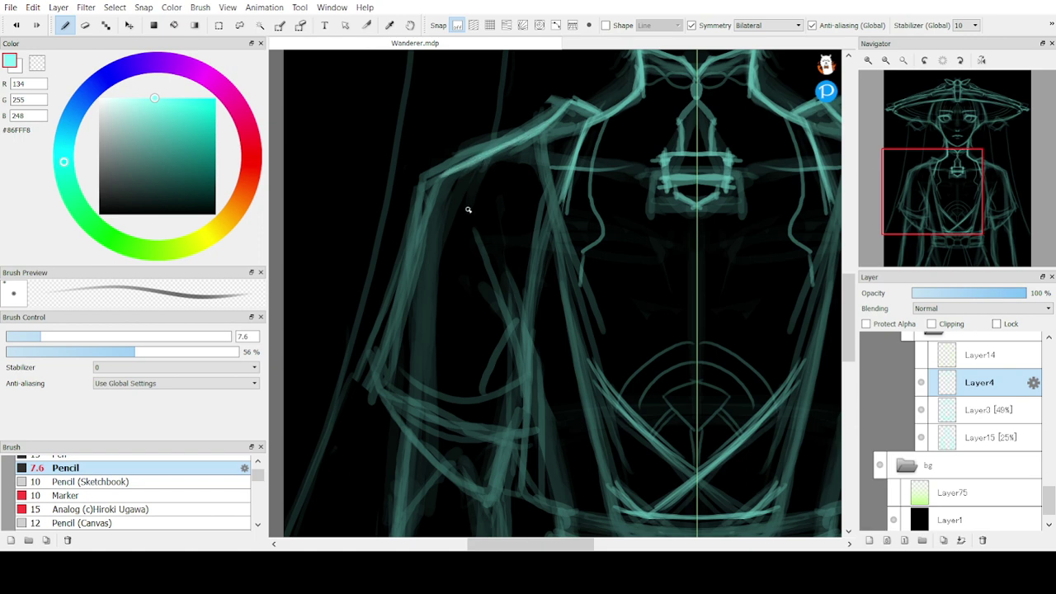
left_click(446, 569)
key("e")
mouse_move(556, 121)
left_mouse_down()
mouse_move(448, 171)
mouse_move(506, 151)
mouse_move(555, 112)
mouse_move(445, 164)
mouse_move(553, 108)
mouse_move(549, 121)
mouse_move(435, 165)
mouse_move(533, 118)
left_mouse_up()
key("b")
key("ctrl+z")
mouse_move(443, 162)
left_mouse_down()
mouse_move(541, 118)
mouse_move(537, 136)
mouse_move(453, 167)
left_mouse_up()
key("e")
key("b")
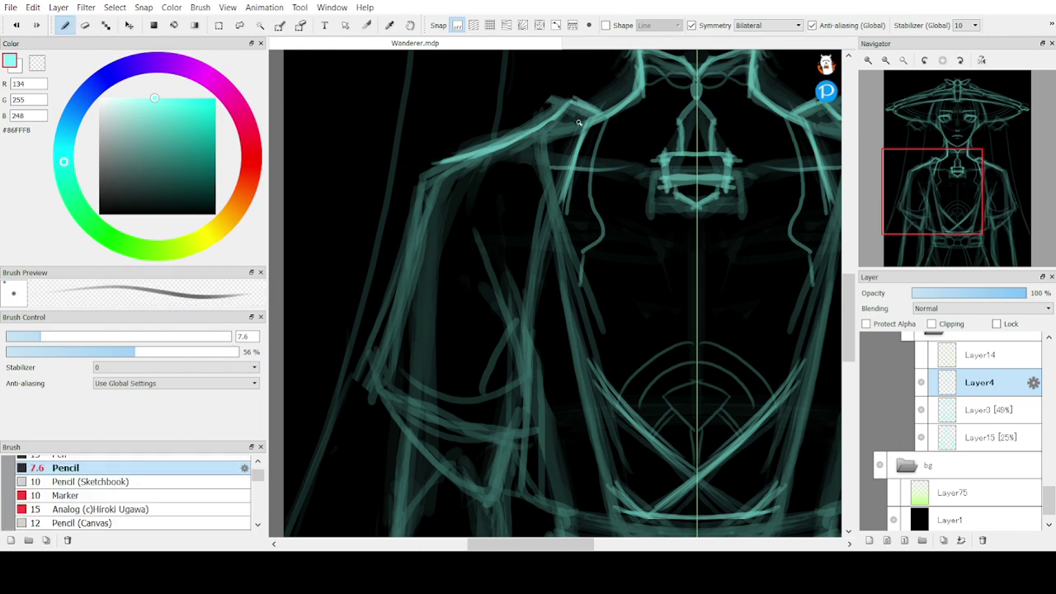
Draw the chest panel's outer edge from the shoulder peak down the side of the chest, undoing the first attempts
mouse_move(572, 110)
left_mouse_down()
mouse_move(566, 198)
mouse_move(596, 370)
left_mouse_up()
key("ctrl+z")
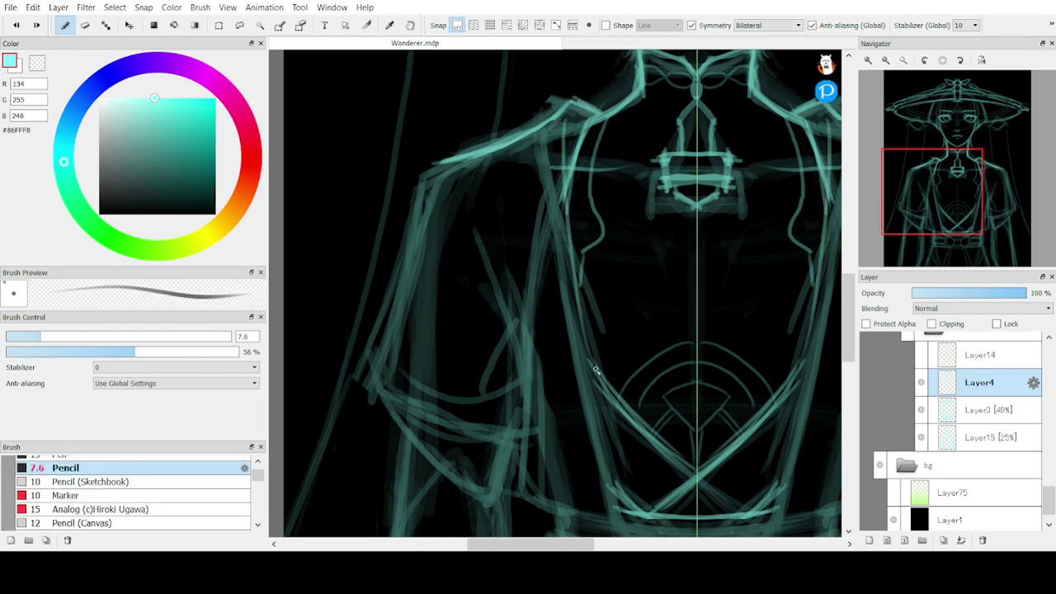
key("ctrl+z")
mouse_move(578, 114)
left_mouse_down()
mouse_move(577, 336)
mouse_move(579, 277)
mouse_move(565, 283)
left_mouse_up()
key("ctrl+z")
left_click_drag(563, 132, 581, 342)
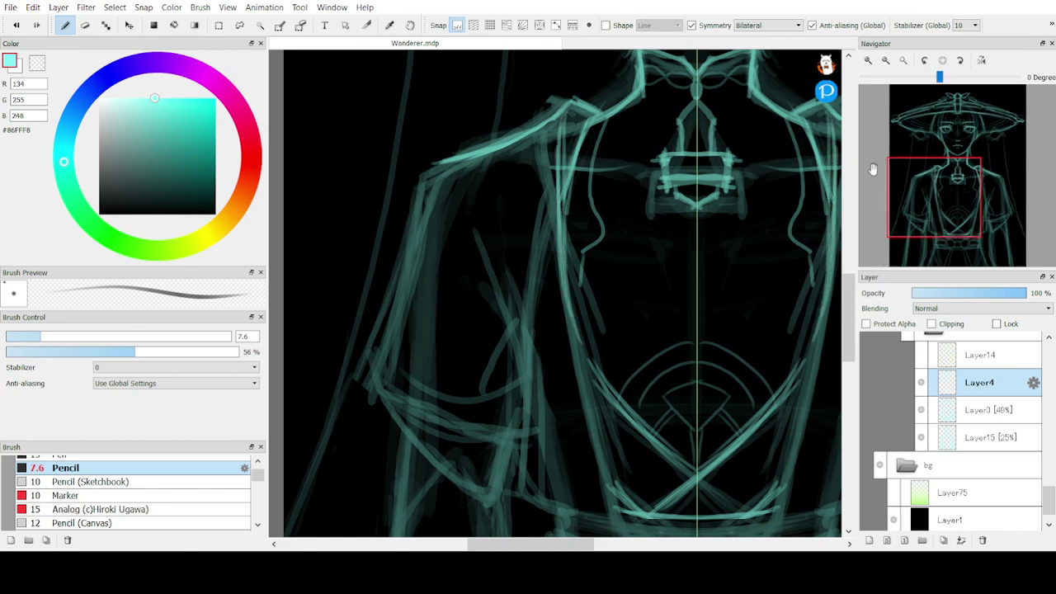
Extend the chest panel's outer edge down the torso to the waist with overlapping strokes
left_click_drag(918, 198, 927, 208)
left_click_drag(609, 226, 659, 453)
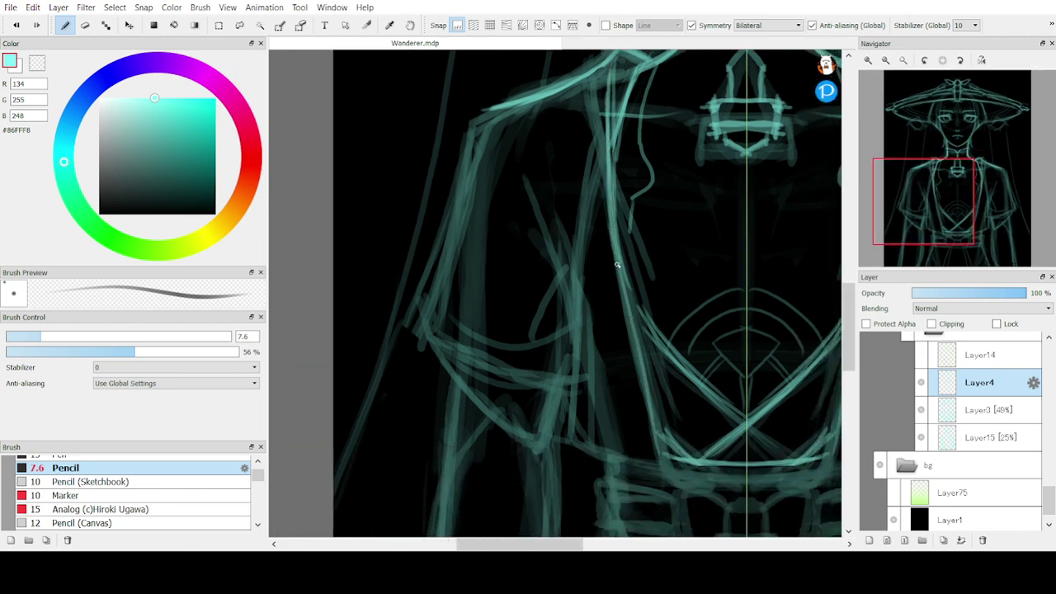
left_click_drag(617, 264, 650, 470)
left_click_drag(620, 300, 665, 494)
mouse_move(634, 384)
left_mouse_down()
mouse_move(660, 476)
mouse_move(672, 459)
mouse_move(632, 406)
left_mouse_up()
left_click_drag(655, 456, 622, 334)
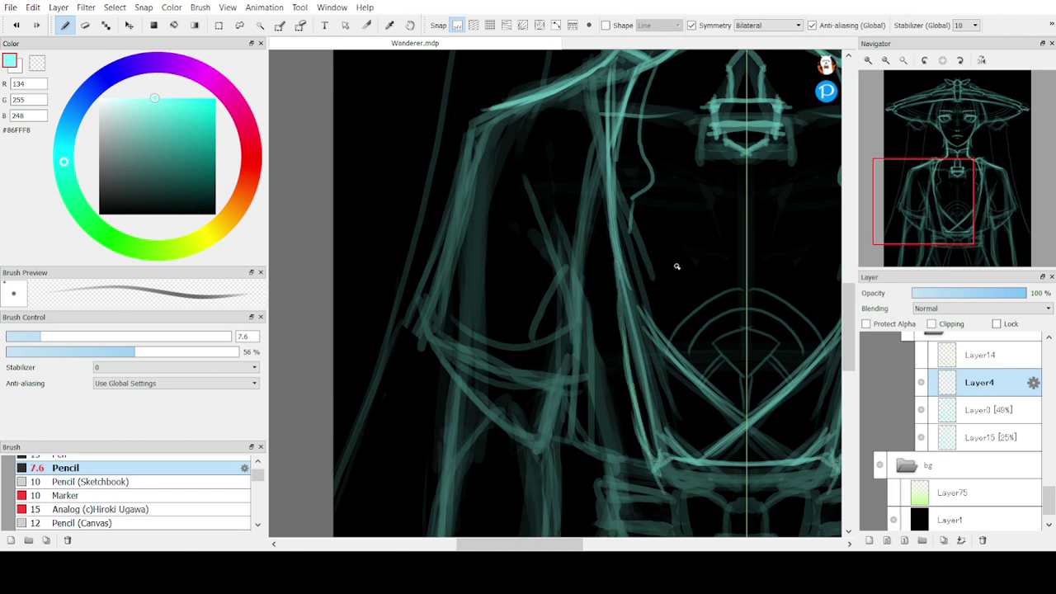
Undo the overshooting side strokes and redraw the lower side edge to meet the chest panel's bottom edge
left_click_drag(922, 207, 936, 202)
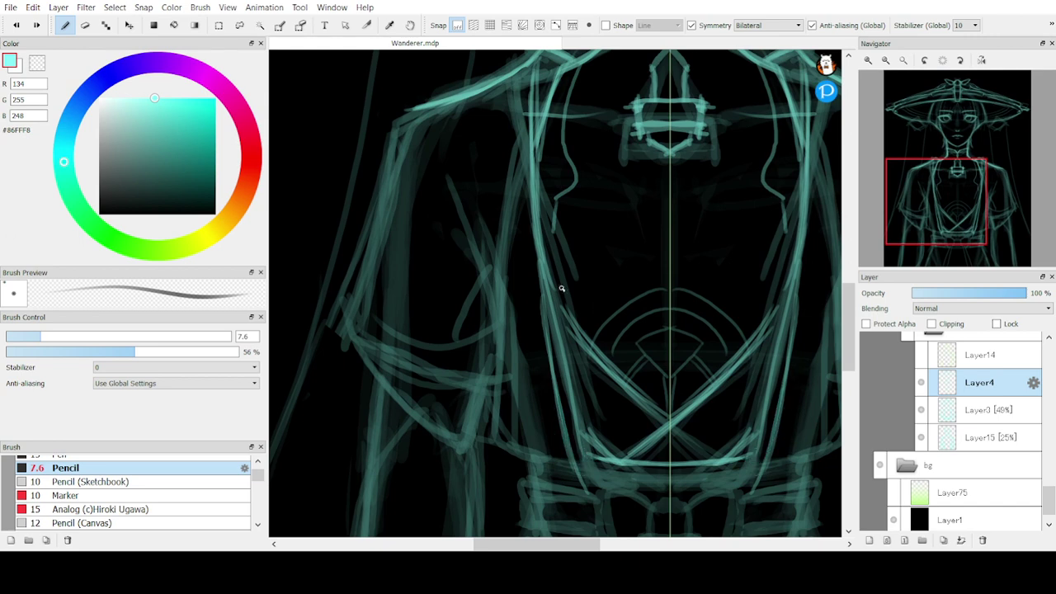
key("ctrl+z")
key("ctrl+z")
left_click_drag(540, 258, 596, 429)
left_click_drag(548, 279, 587, 452)
key("ctrl+z")
left_click_drag(557, 334, 588, 458)
left_click_drag(581, 430, 565, 360)
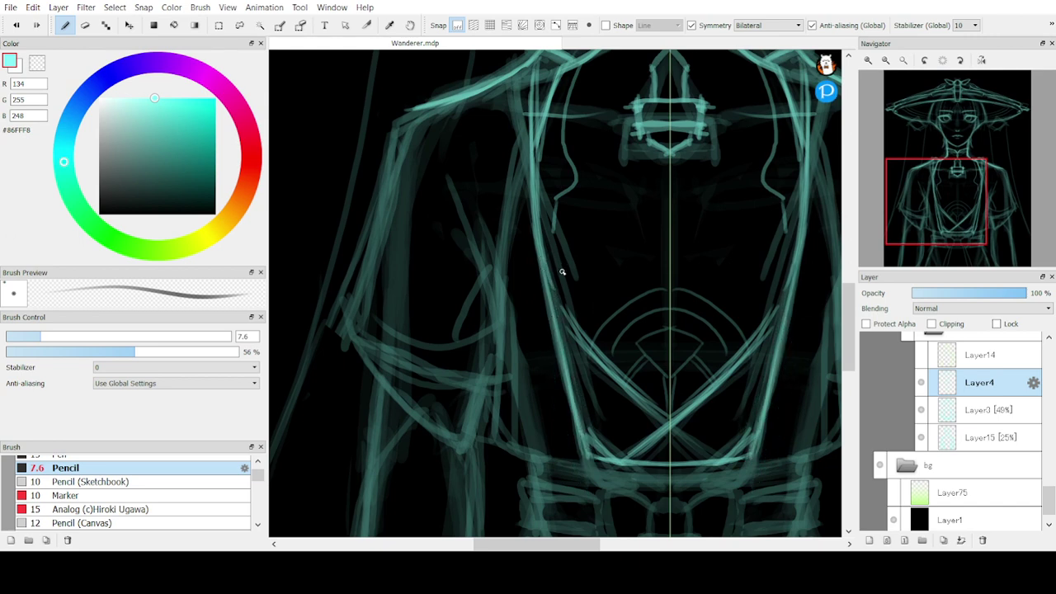
Replace the straight strokes beside the waist with a curved hem line sweeping inward and down towards the belt
mouse_move(566, 462)
left_mouse_down()
mouse_move(498, 453)
mouse_move(566, 456)
left_mouse_up()
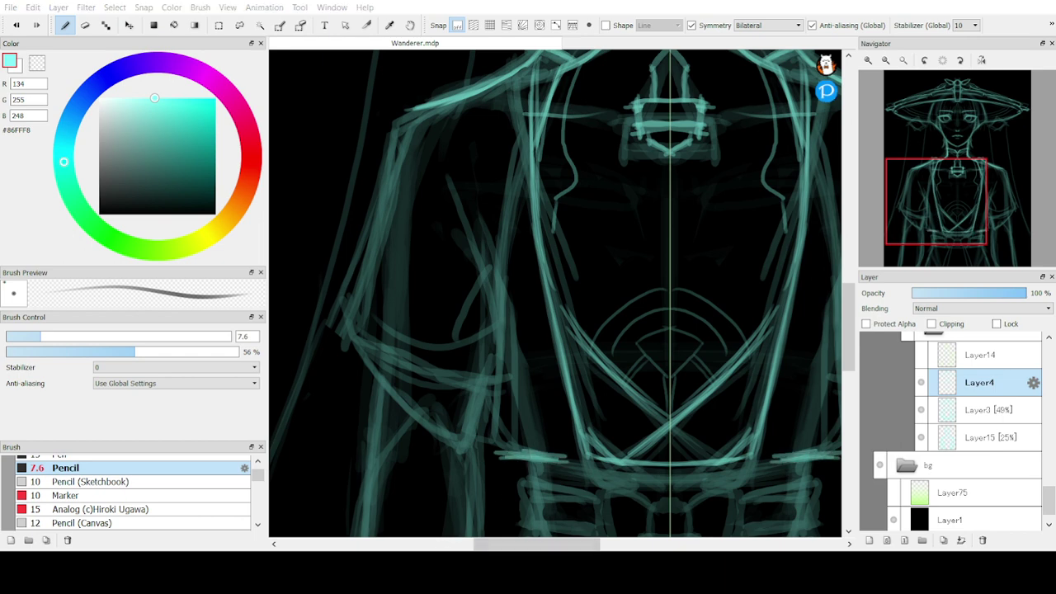
key("ctrl+z")
key("ctrl+z")
key("ctrl+z")
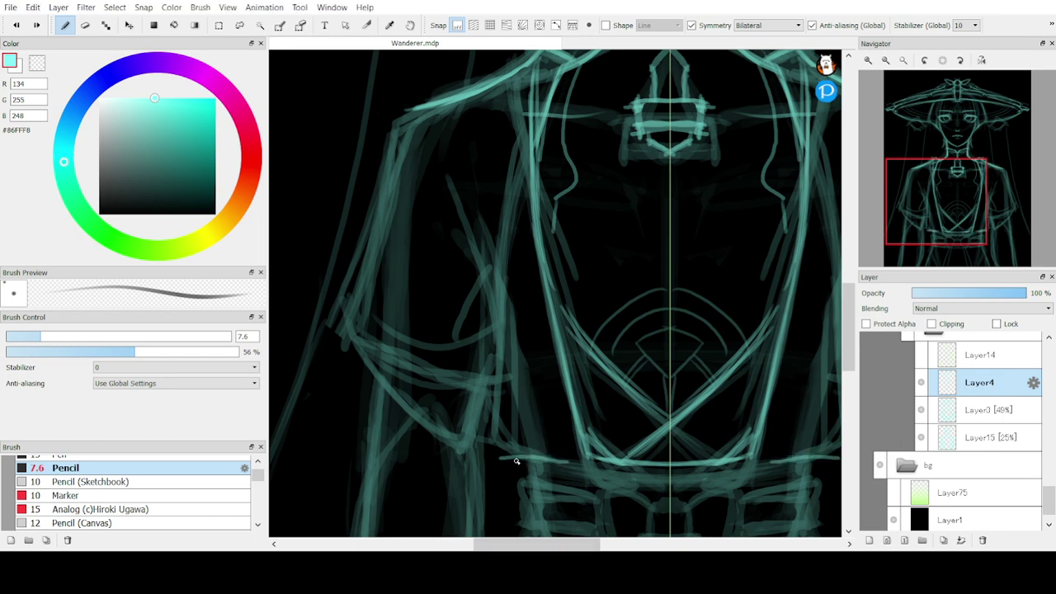
left_click_drag(500, 431, 569, 472)
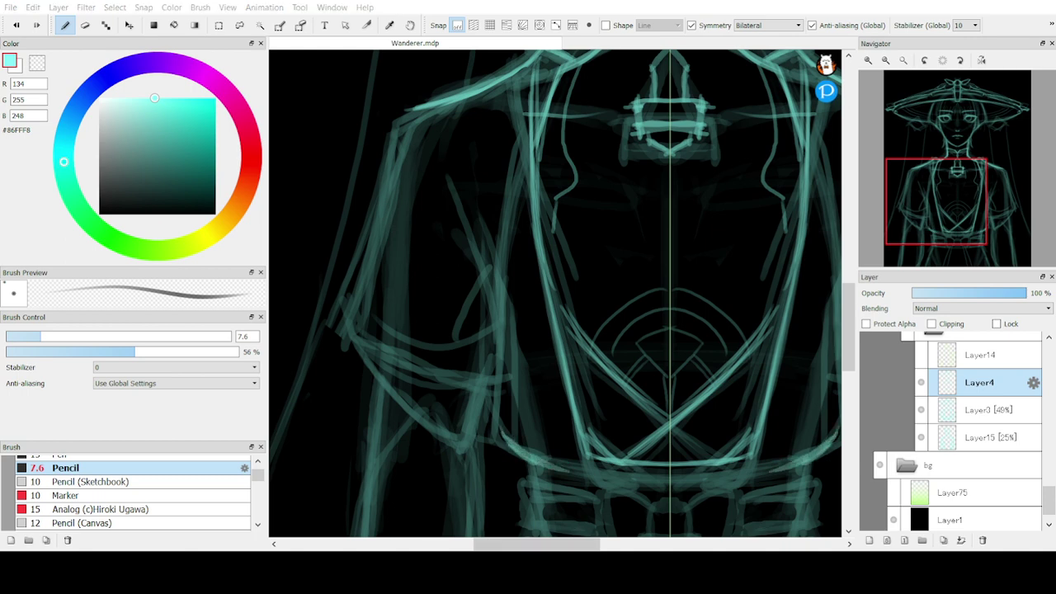
Draw the sleeve's inner line curving from the upper chest down the torso side to the hem, reworking the first strokes
left_click_drag(421, 153, 464, 261)
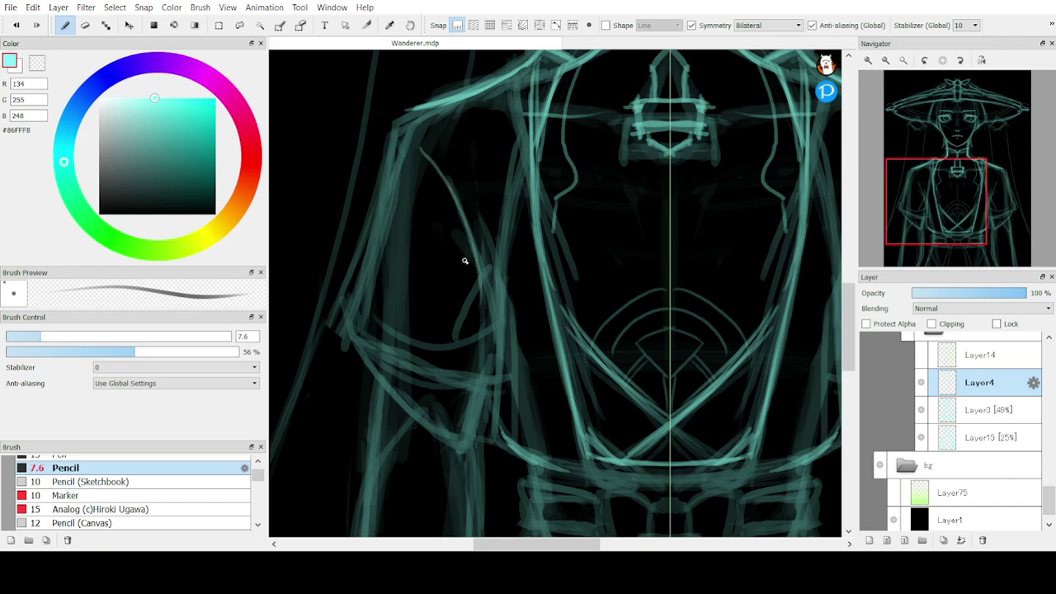
key("ctrl+z")
mouse_move(430, 157)
left_mouse_down()
mouse_move(509, 344)
mouse_move(478, 263)
left_mouse_up()
key("ctrl+z")
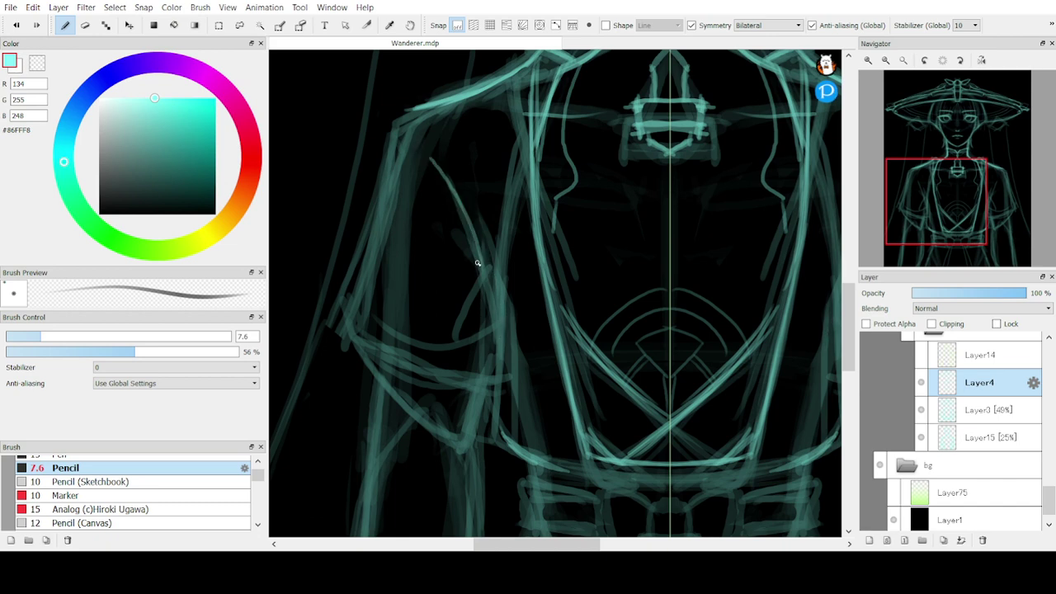
mouse_move(466, 192)
left_mouse_down()
mouse_move(482, 247)
mouse_move(505, 462)
left_mouse_up()
mouse_move(486, 248)
left_mouse_down()
mouse_move(502, 425)
mouse_move(495, 276)
left_mouse_up()
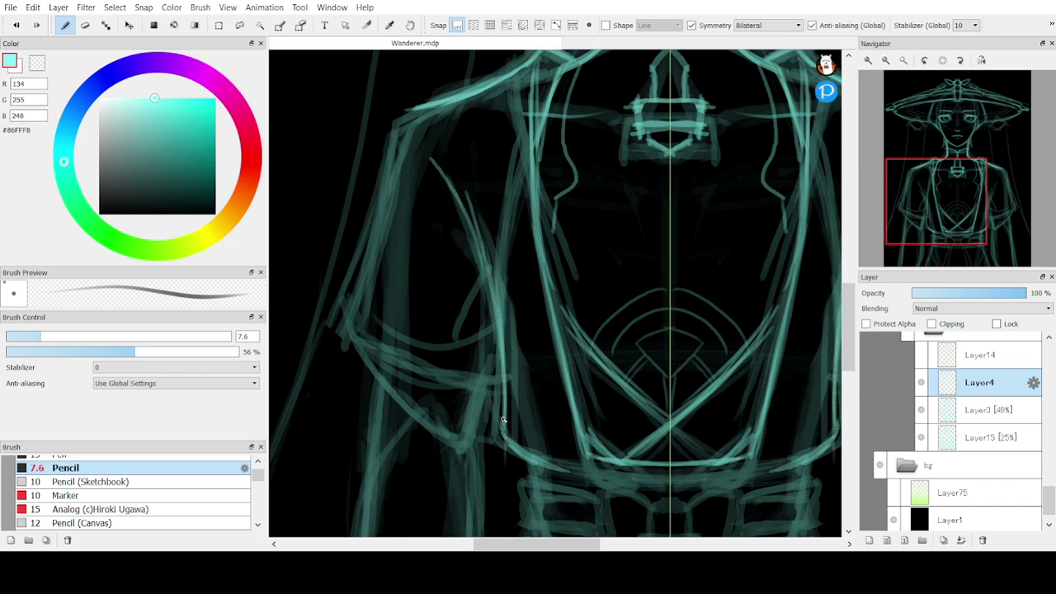
left_click_drag(504, 426, 496, 273)
left_click_drag(484, 208, 505, 361)
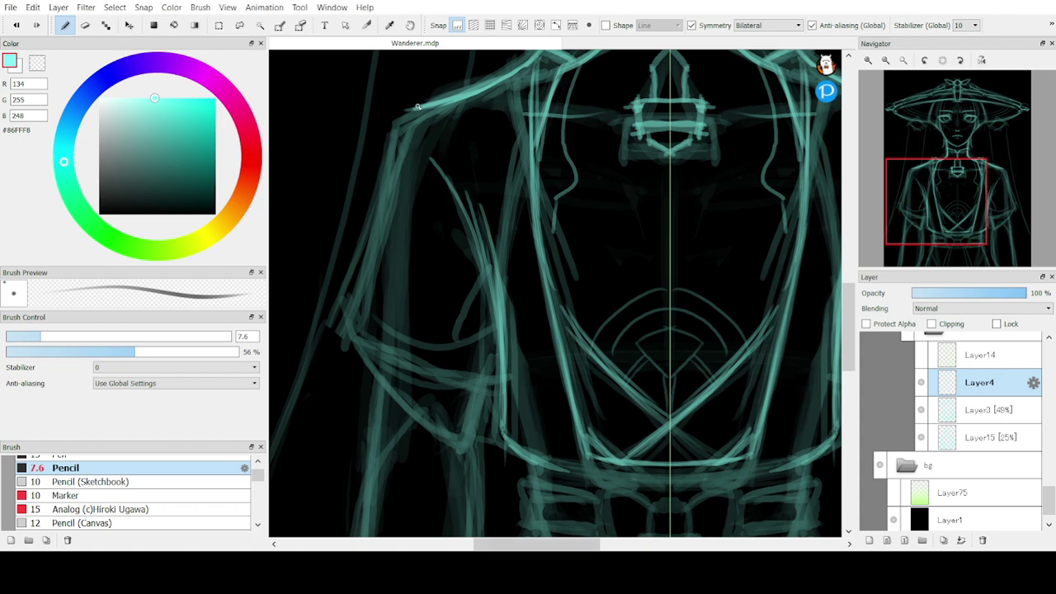
Reinforce the sleeve's outer edge from the shoulder corner down to the cuff with overlapping strokes
mouse_move(409, 110)
left_mouse_down()
mouse_move(388, 215)
mouse_move(333, 326)
left_mouse_up()
left_click_drag(386, 198, 327, 332)
left_click_drag(391, 162, 327, 329)
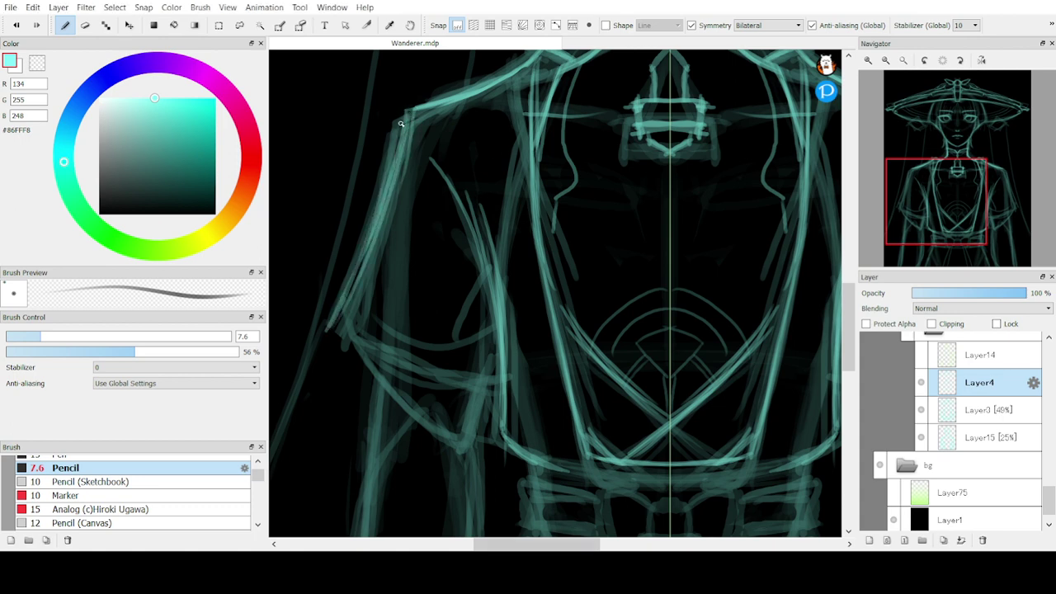
left_click_drag(401, 124, 332, 338)
left_click_drag(398, 191, 331, 336)
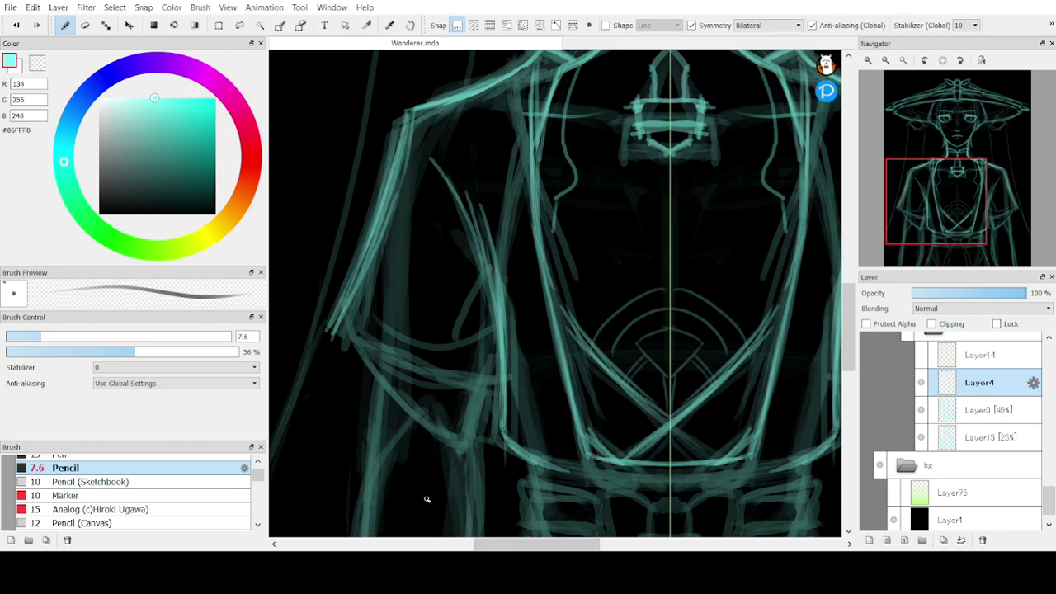
Draw the curved cuff hem from the sleeve's outer corner to the torso side and erase stray marks along it
mouse_move(336, 319)
left_mouse_down()
mouse_move(374, 359)
mouse_move(350, 337)
mouse_move(454, 393)
mouse_move(385, 364)
mouse_move(335, 323)
mouse_move(412, 377)
left_mouse_up()
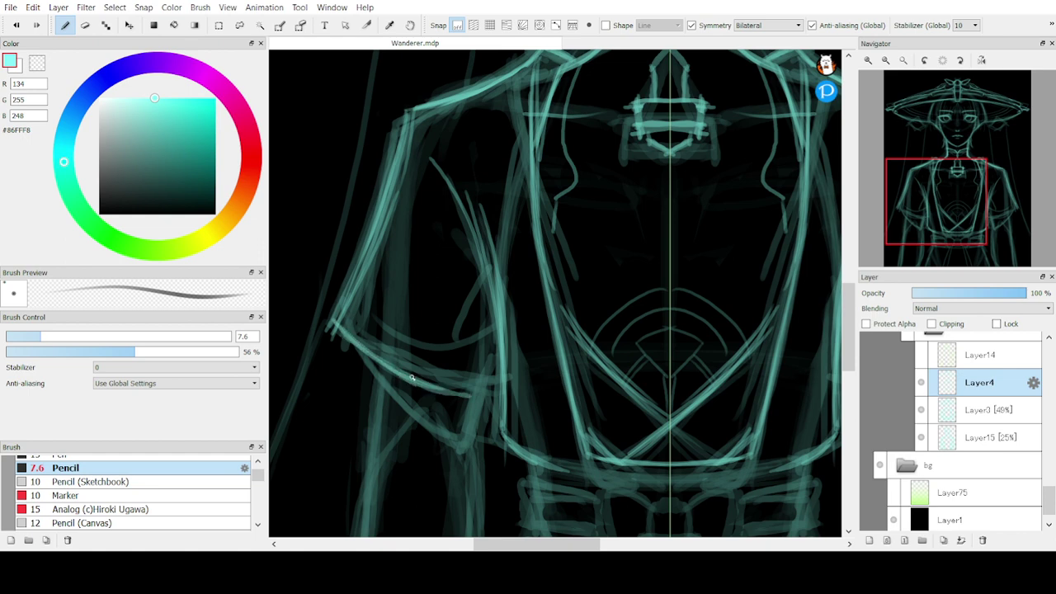
left_click_drag(379, 212, 319, 317)
mouse_move(375, 243)
left_mouse_down()
mouse_move(347, 291)
mouse_move(348, 323)
mouse_move(338, 314)
mouse_move(485, 394)
left_mouse_up()
mouse_move(360, 347)
left_mouse_down()
mouse_move(481, 407)
mouse_move(345, 336)
left_mouse_up()
key("ctrl+z")
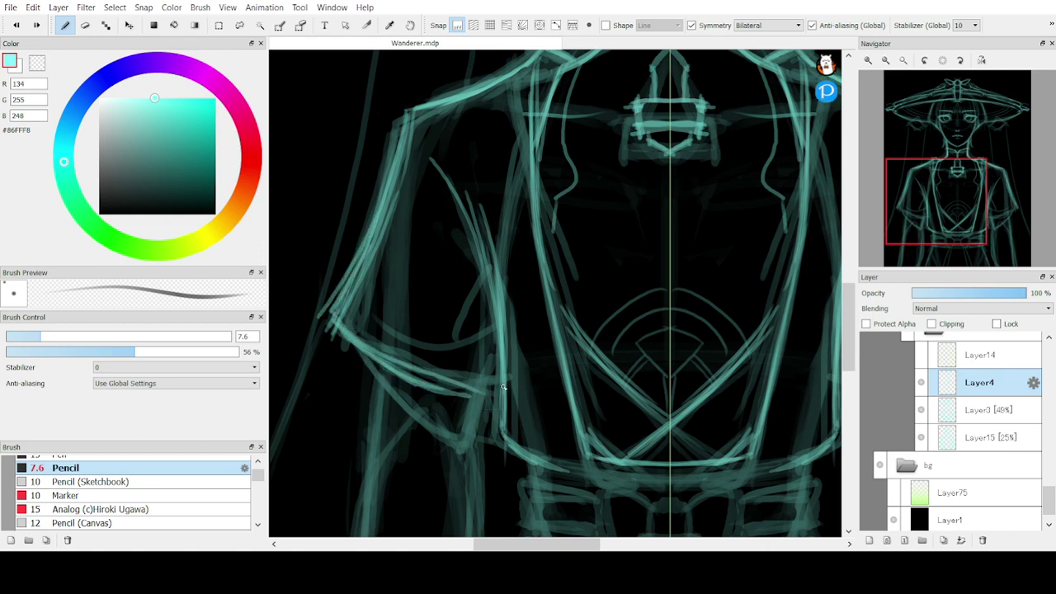
left_click_drag(502, 390, 339, 335)
key("e")
left_click_drag(455, 377, 460, 370)
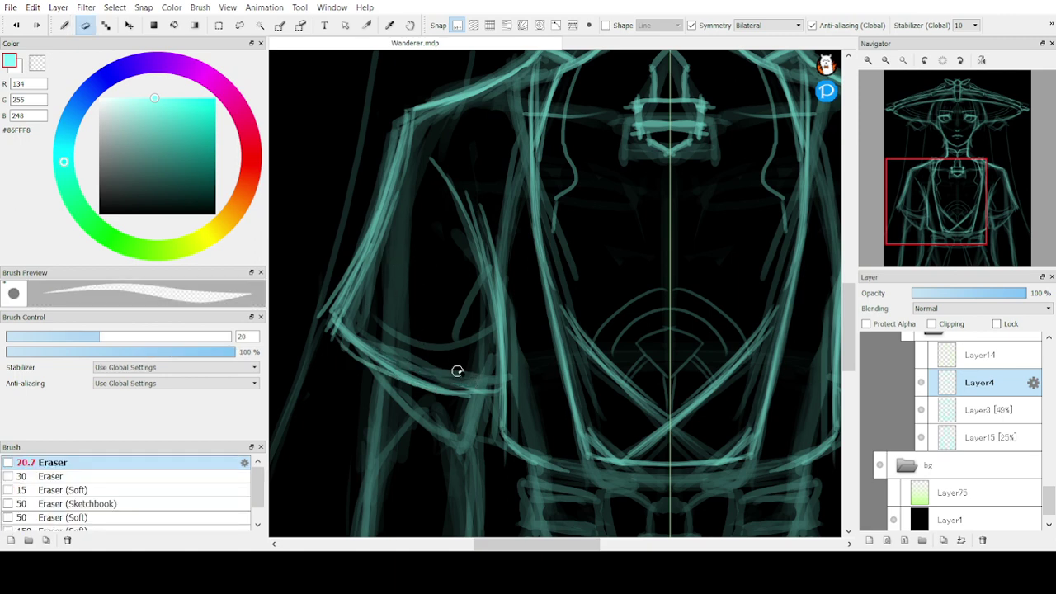
Strengthen the top's curved lower hem above the waistband, from the centre out to the torso sides
left_click_drag(903, 212, 957, 229)
key("b")
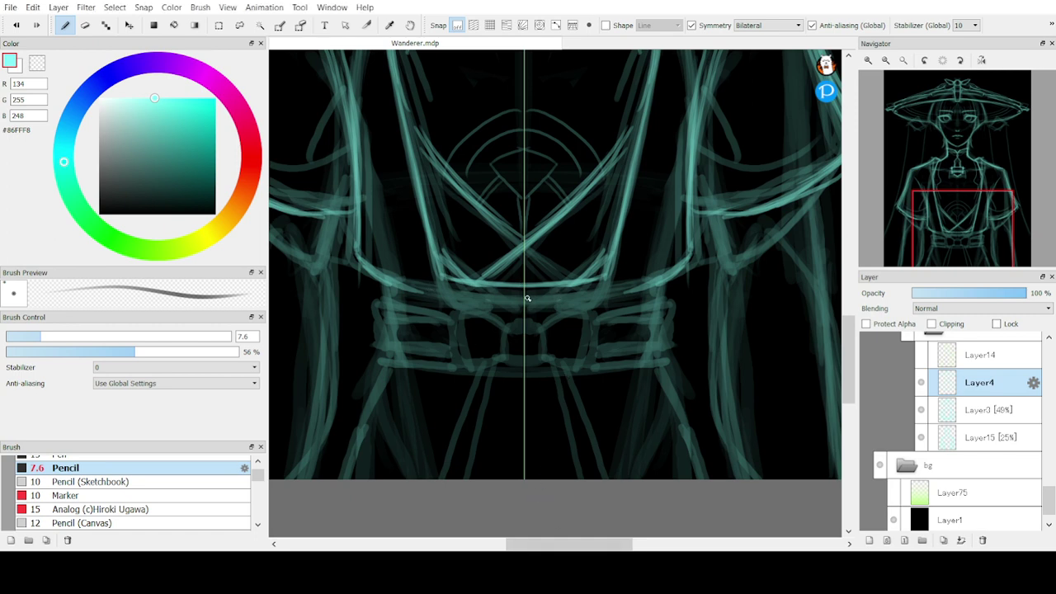
mouse_move(527, 298)
left_mouse_down()
mouse_move(624, 291)
mouse_move(502, 300)
mouse_move(567, 303)
mouse_move(513, 297)
mouse_move(651, 285)
left_mouse_up()
mouse_move(699, 255)
left_mouse_down()
mouse_move(640, 285)
mouse_move(669, 261)
left_mouse_up()
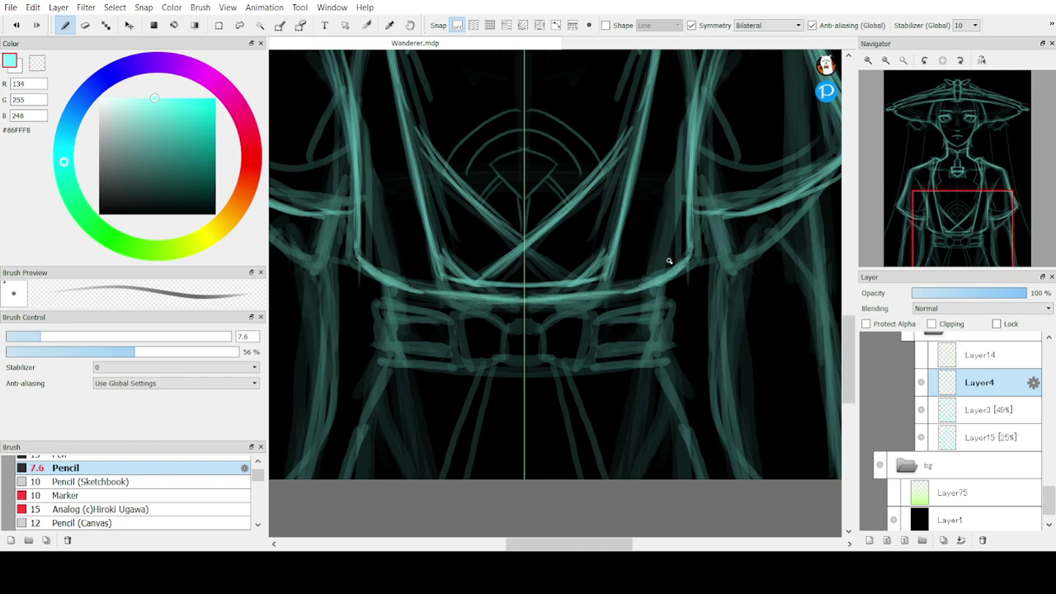
left_click_drag(379, 281, 388, 363)
mouse_move(381, 283)
left_mouse_down()
mouse_move(386, 327)
mouse_move(384, 288)
mouse_move(388, 367)
left_mouse_up()
left_click_drag(383, 285, 391, 374)
key("ctrl+z")
key("ctrl+z")
key("ctrl+z")
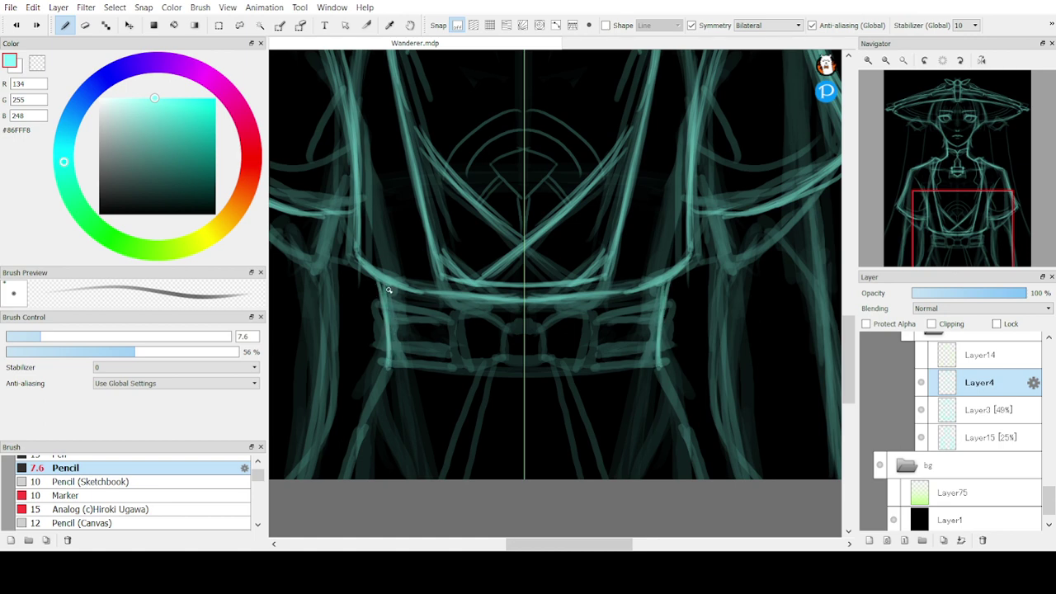
key("ctrl+z")
left_click_drag(386, 286, 396, 362)
key("ctrl+z")
key("ctrl+z")
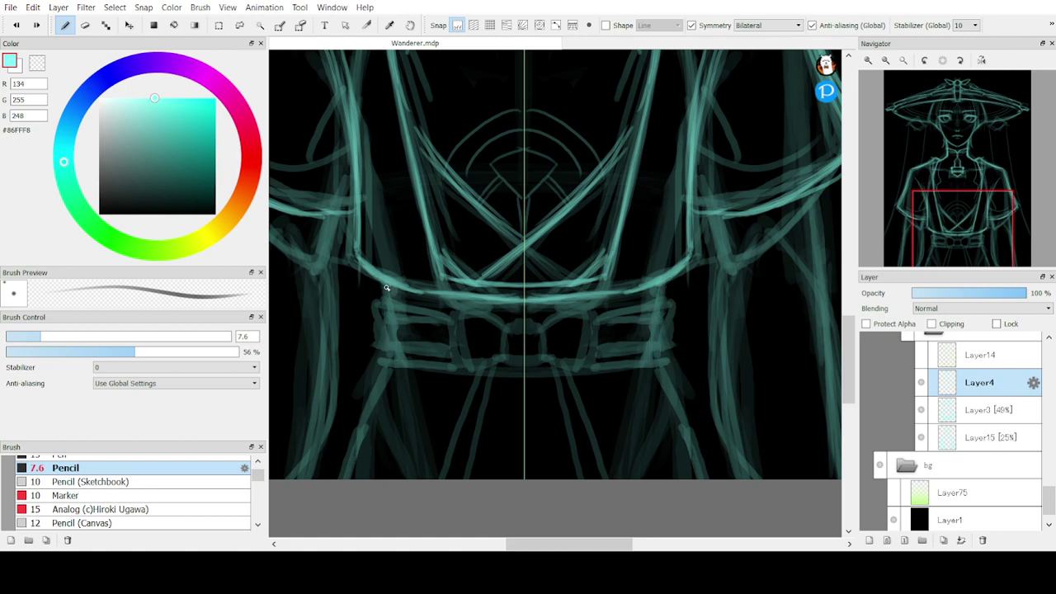
Draw the waistband's slanted side edges down from the top's hem with overlapping strokes
left_click_drag(388, 287, 396, 359)
left_click_drag(388, 287, 397, 357)
left_click_drag(393, 308, 397, 355)
left_click_drag(389, 286, 399, 358)
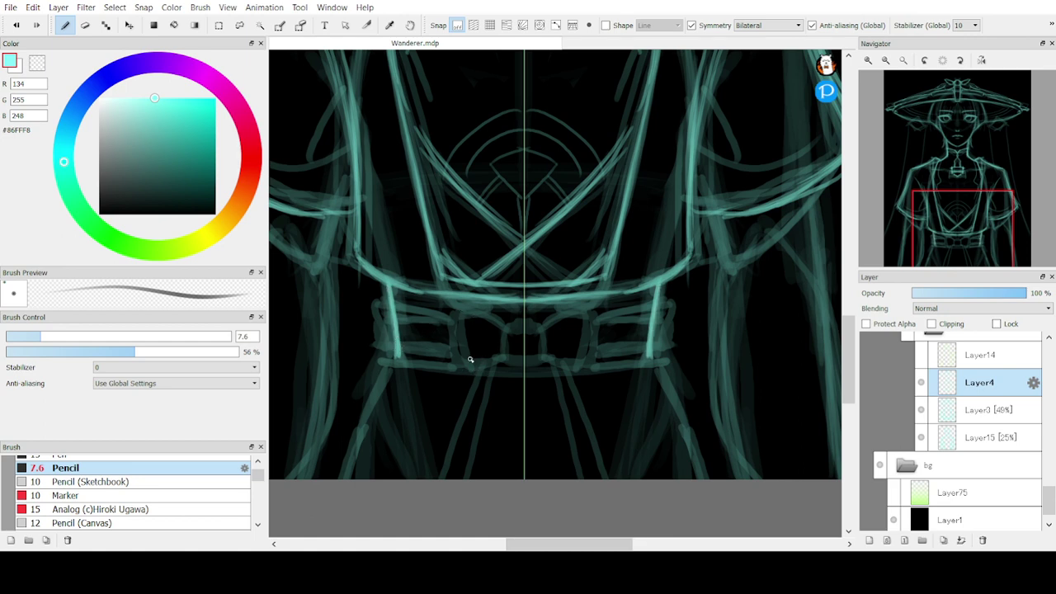
Draw the waistband's curved bottom edge between the two side edges, replacing the first stroke
left_click_drag(651, 362, 496, 367)
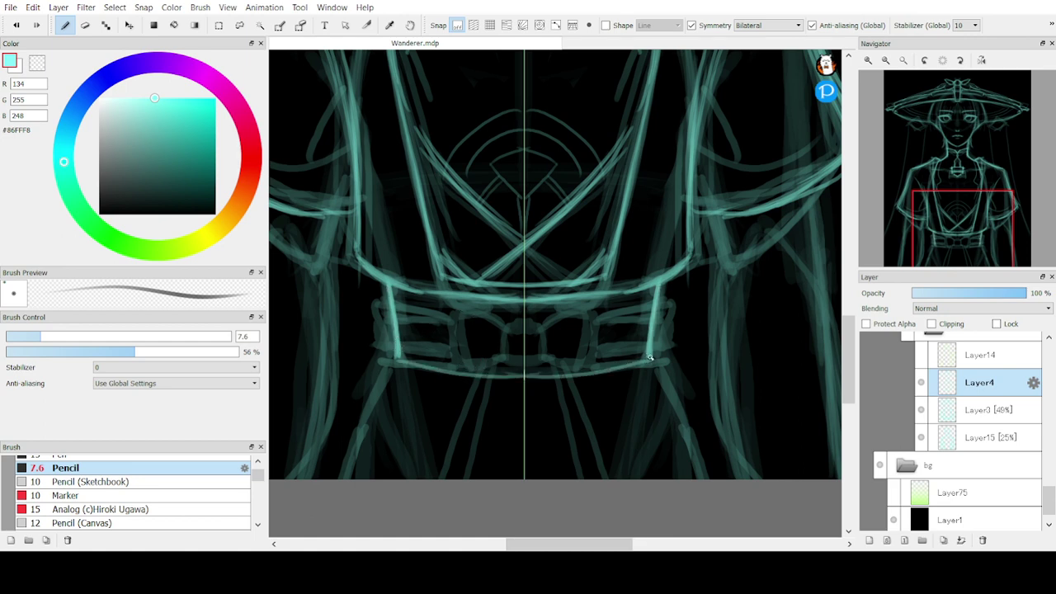
key("ctrl+z")
mouse_move(650, 358)
left_mouse_down()
mouse_move(485, 376)
mouse_move(504, 377)
left_mouse_up()
left_click_drag(645, 359, 527, 379)
left_click_drag(604, 368, 495, 373)
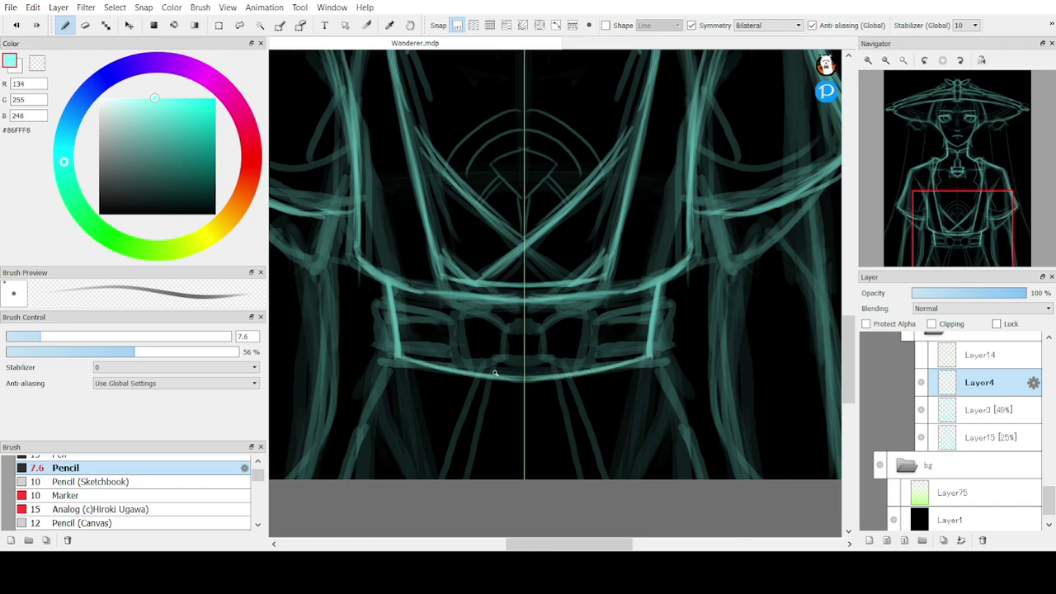
Draw a bow at the waistband's centre with a square knot and a flared loop on each side
left_click_drag(505, 322, 508, 355)
mouse_move(505, 321)
left_mouse_down()
mouse_move(507, 356)
mouse_move(540, 321)
left_mouse_up()
mouse_move(507, 323)
left_mouse_down()
mouse_move(539, 324)
mouse_move(528, 325)
mouse_move(534, 356)
mouse_move(485, 305)
mouse_move(459, 335)
mouse_move(470, 363)
mouse_move(505, 357)
mouse_move(476, 364)
left_mouse_up()
key("ctrl+z")
key("ctrl+z")
left_click_drag(462, 317, 477, 363)
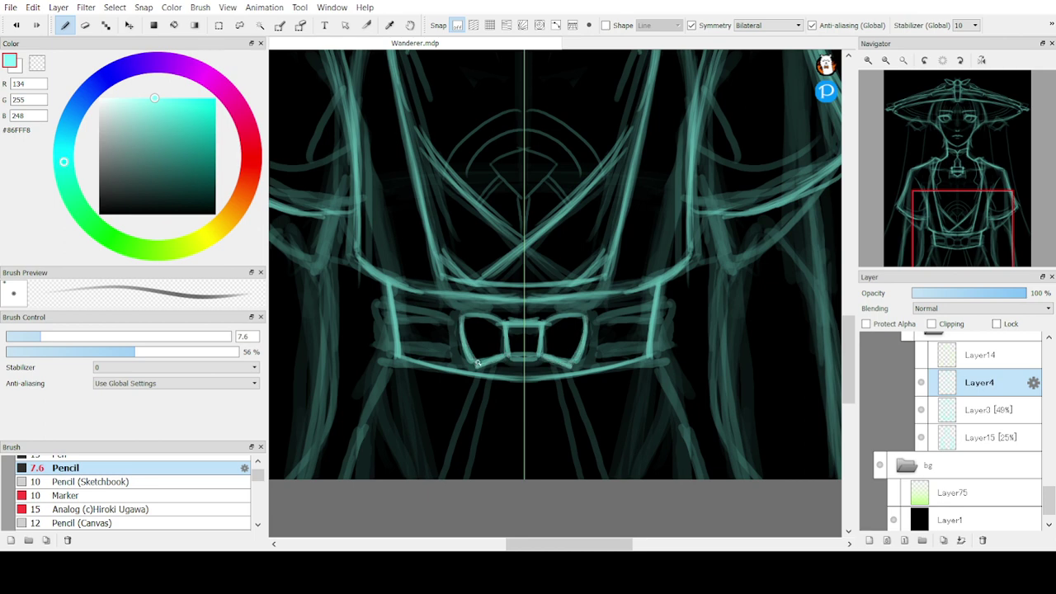
mouse_move(499, 317)
left_mouse_down()
mouse_move(465, 319)
mouse_move(459, 344)
left_mouse_up()
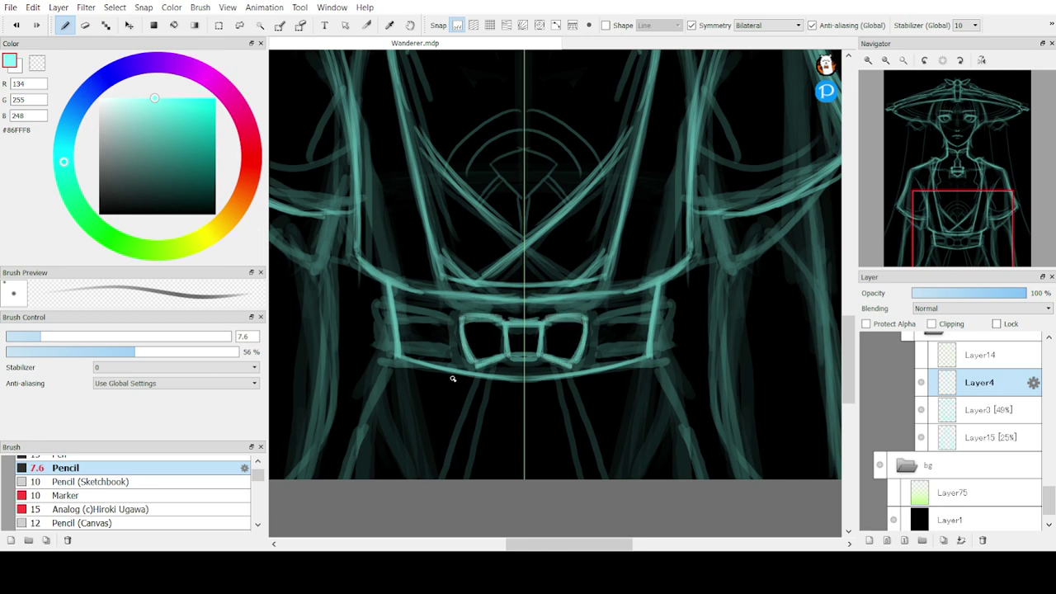
Shade a small rounded fold inside each loop of the bow, next to the knot
left_click(569, 571)
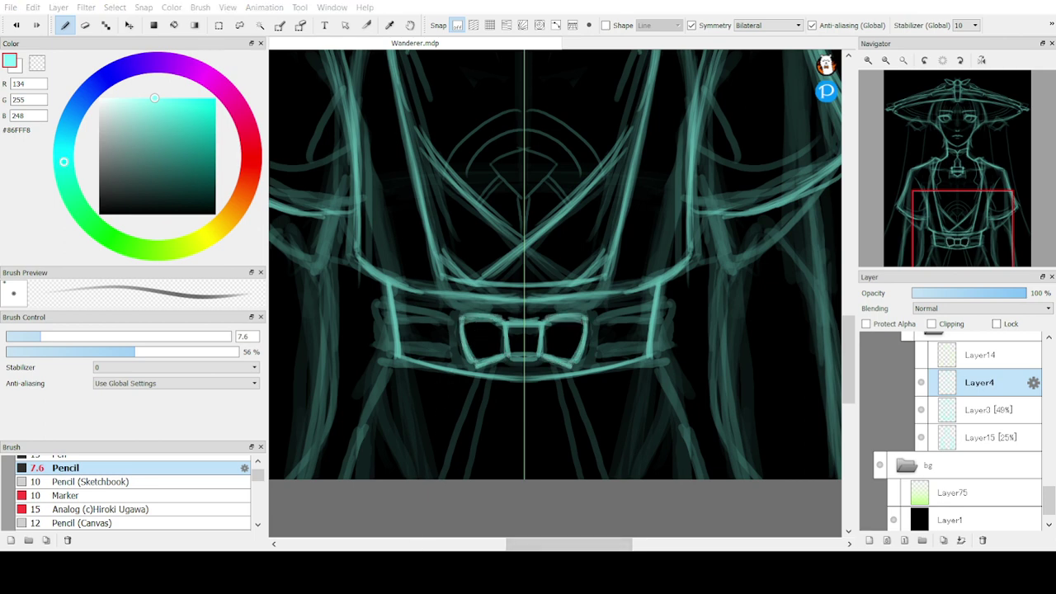
left_click(483, 418)
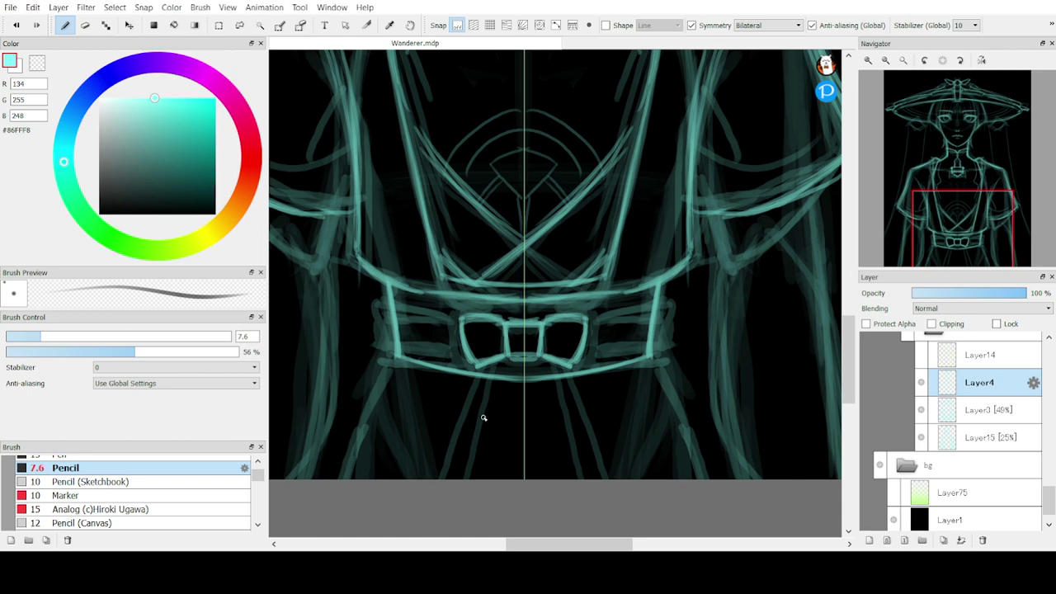
mouse_move(500, 344)
left_mouse_down()
mouse_move(480, 335)
mouse_move(495, 338)
left_mouse_up()
key("ctrl+z")
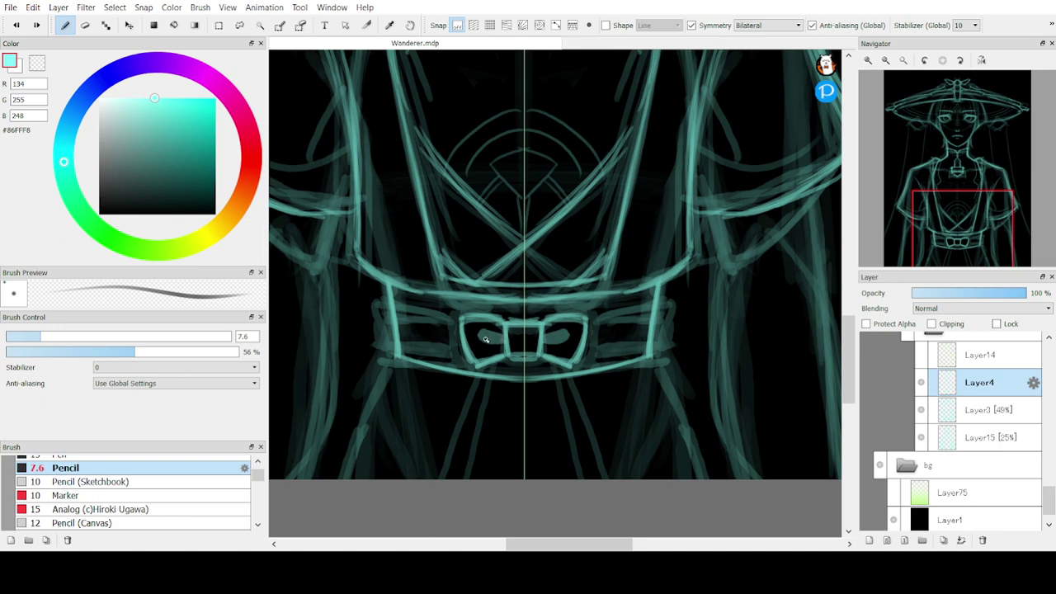
key("ctrl+z")
left_click(402, 569)
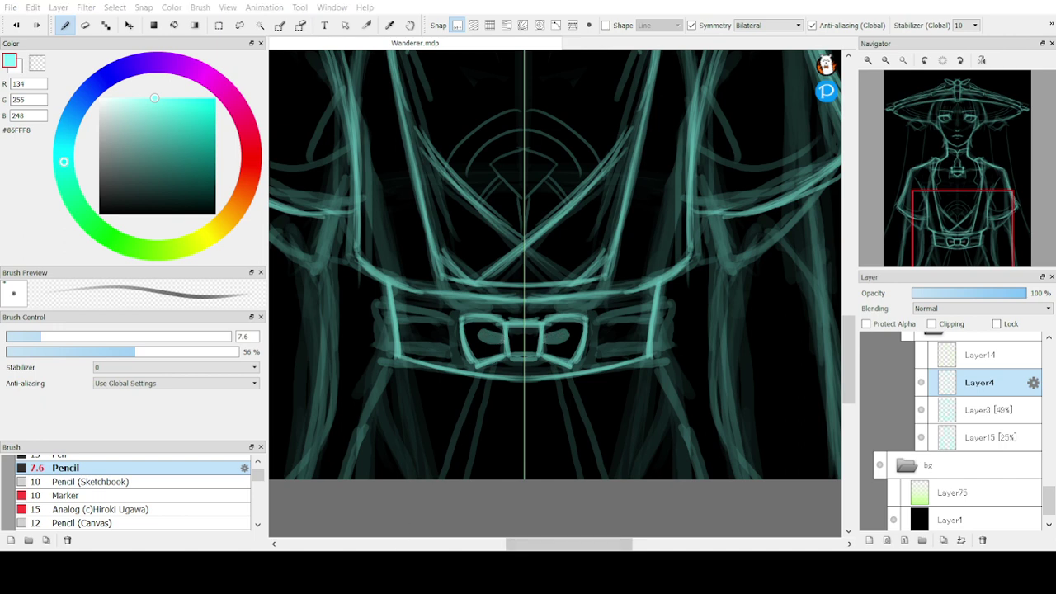
left_click(521, 467)
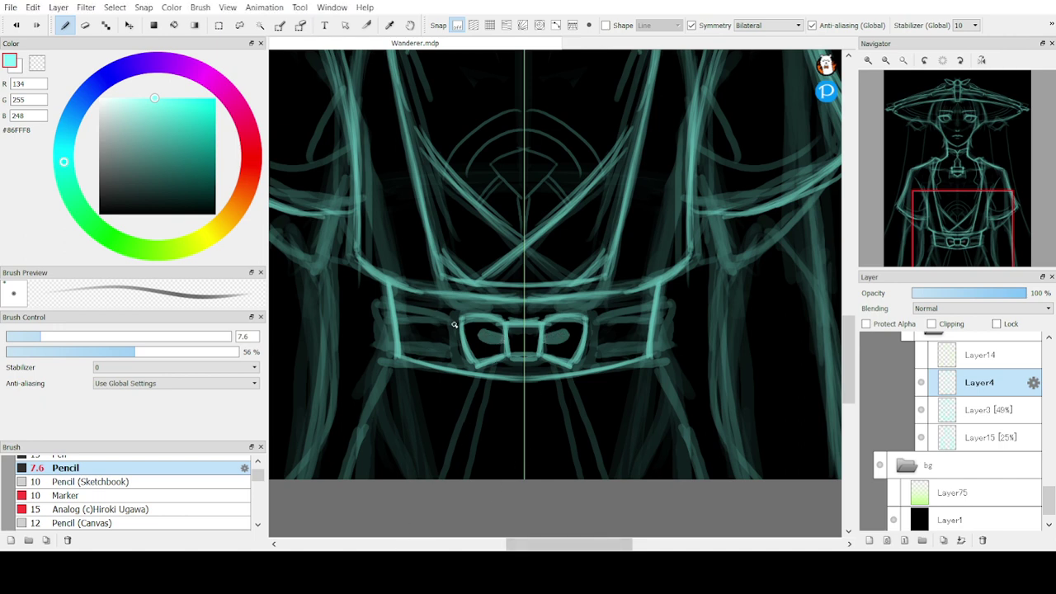
left_click_drag(457, 326, 397, 310)
key("ctrl+z")
left_click_drag(455, 327, 397, 304)
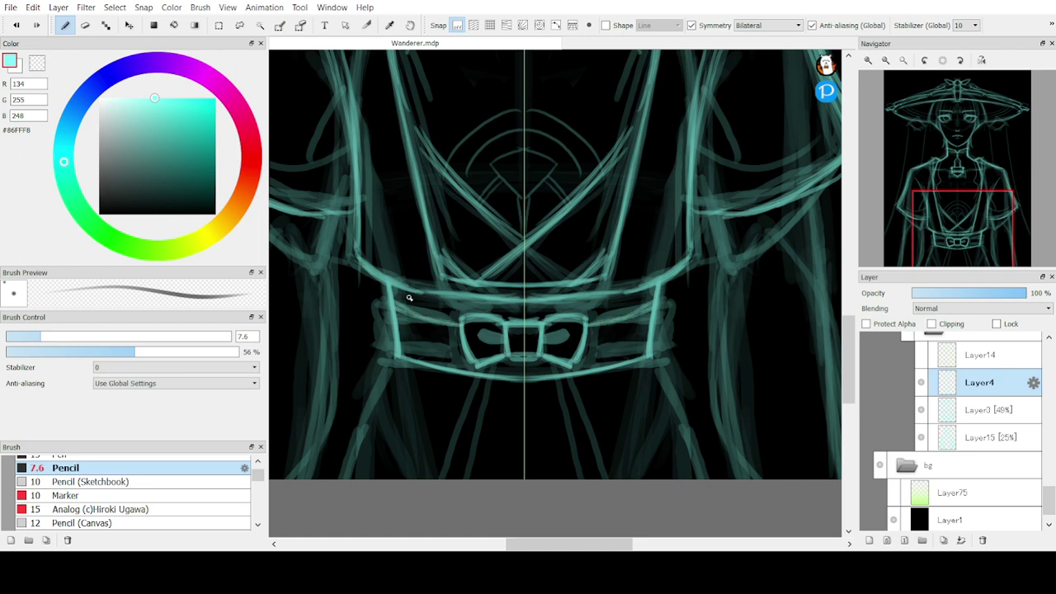
key("ctrl+z")
left_click_drag(459, 325, 397, 310)
key("ctrl+z")
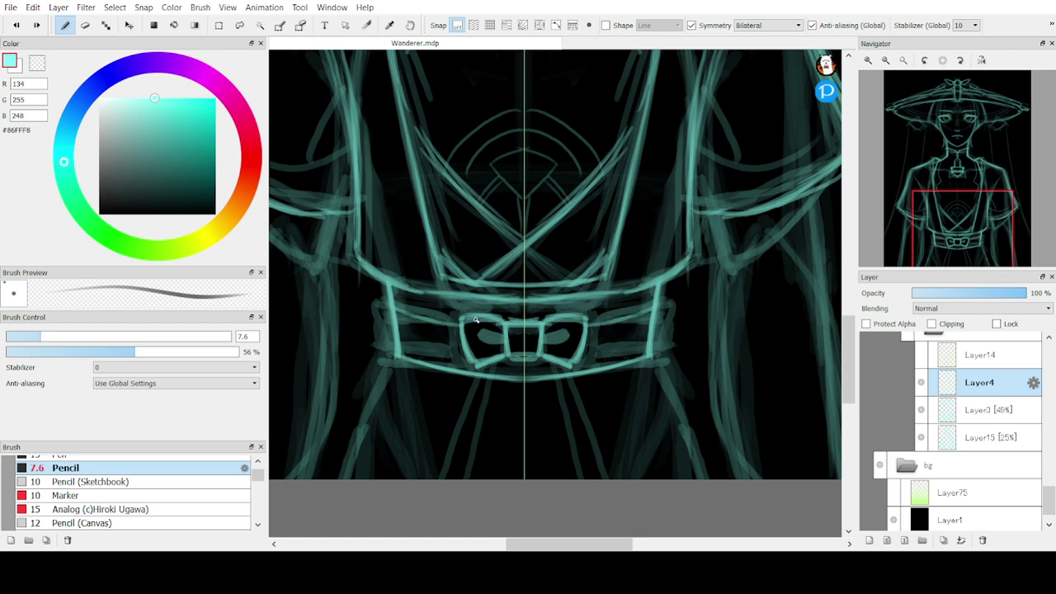
key("ctrl+z")
Draw the sash's upper and lower lines from the bow to the waistband sides and fill between them with zigzag hatching
mouse_move(462, 322)
left_mouse_down()
mouse_move(395, 310)
mouse_move(458, 323)
left_mouse_up()
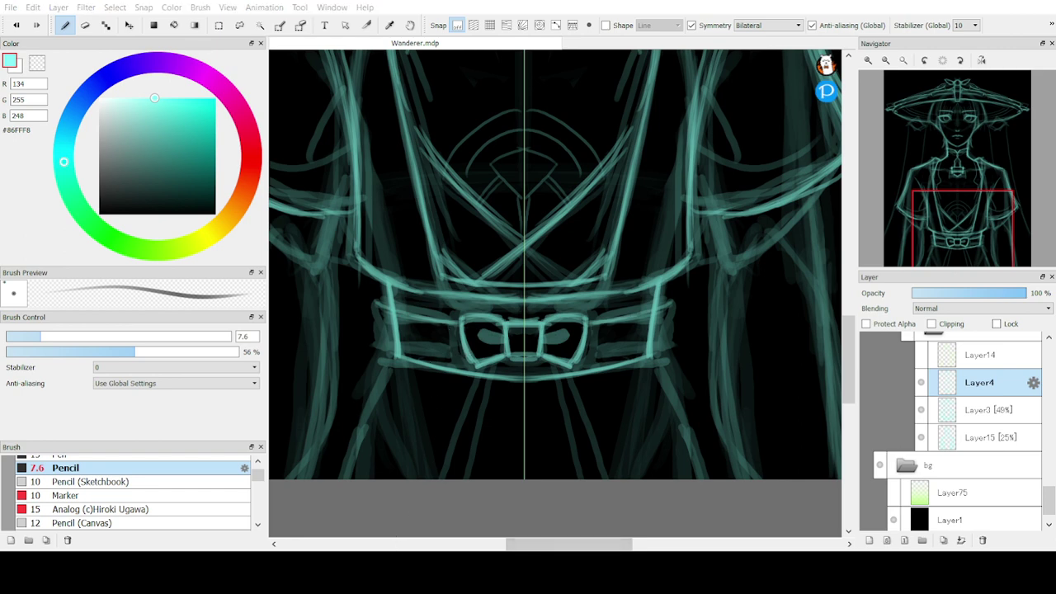
left_click_drag(460, 321, 396, 304)
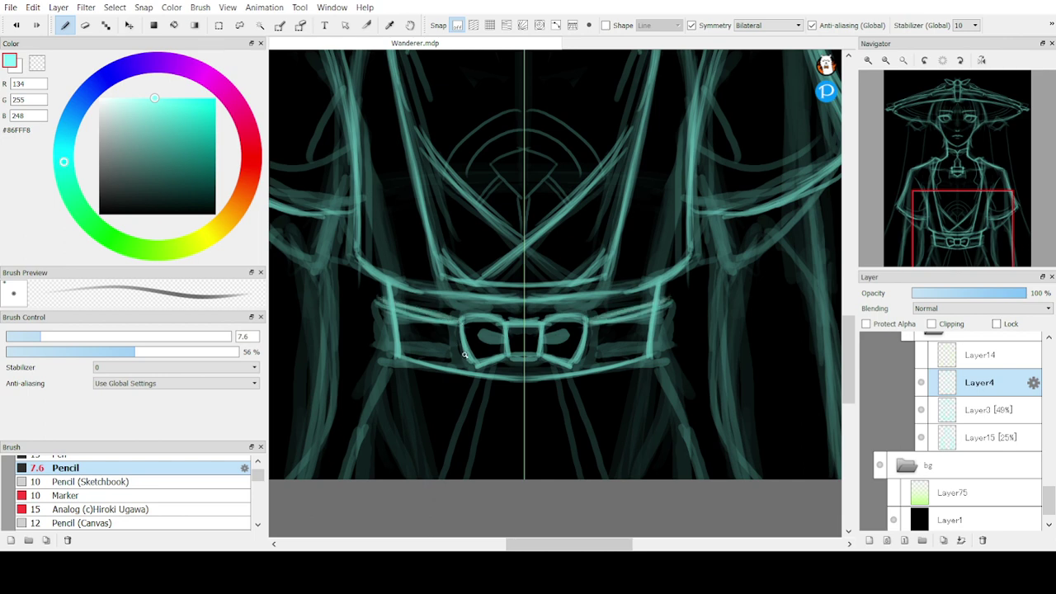
left_click_drag(466, 356, 400, 341)
mouse_move(462, 359)
left_mouse_down()
mouse_move(401, 348)
mouse_move(454, 337)
mouse_move(390, 325)
mouse_move(464, 337)
left_mouse_up()
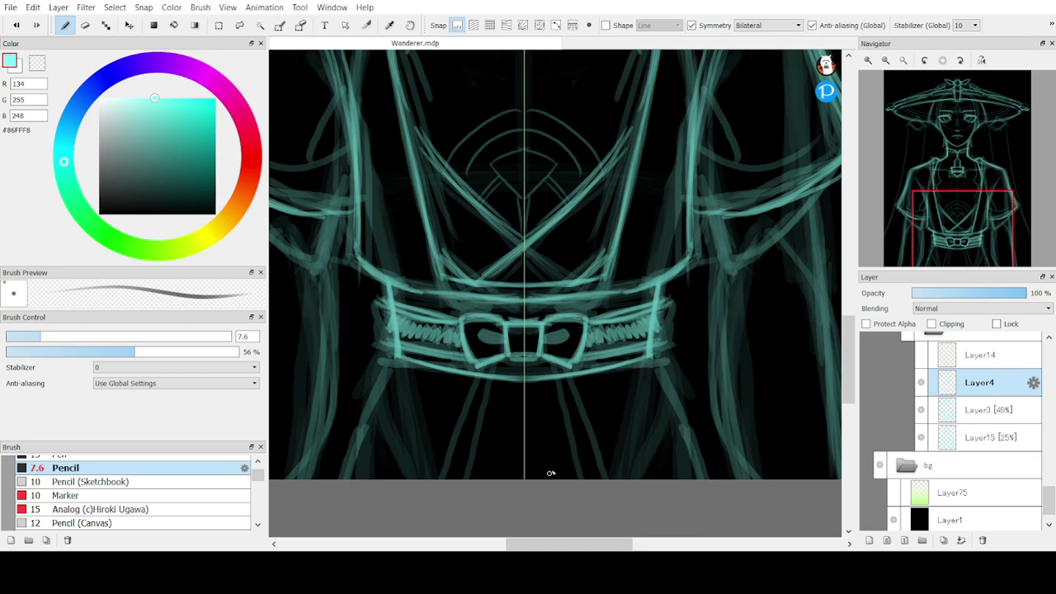
Draw the short piece below the bow's knot and two narrow ribbon tails hanging outward beneath the waistband
mouse_move(509, 358)
left_mouse_down()
mouse_move(523, 380)
mouse_move(508, 378)
mouse_move(533, 382)
left_mouse_up()
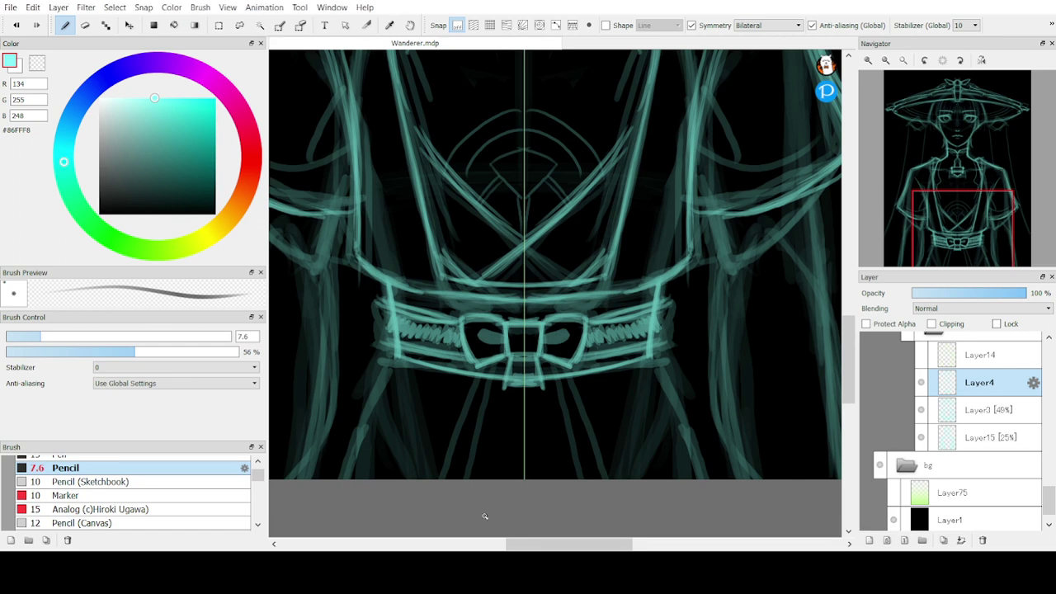
left_click_drag(489, 381, 454, 448)
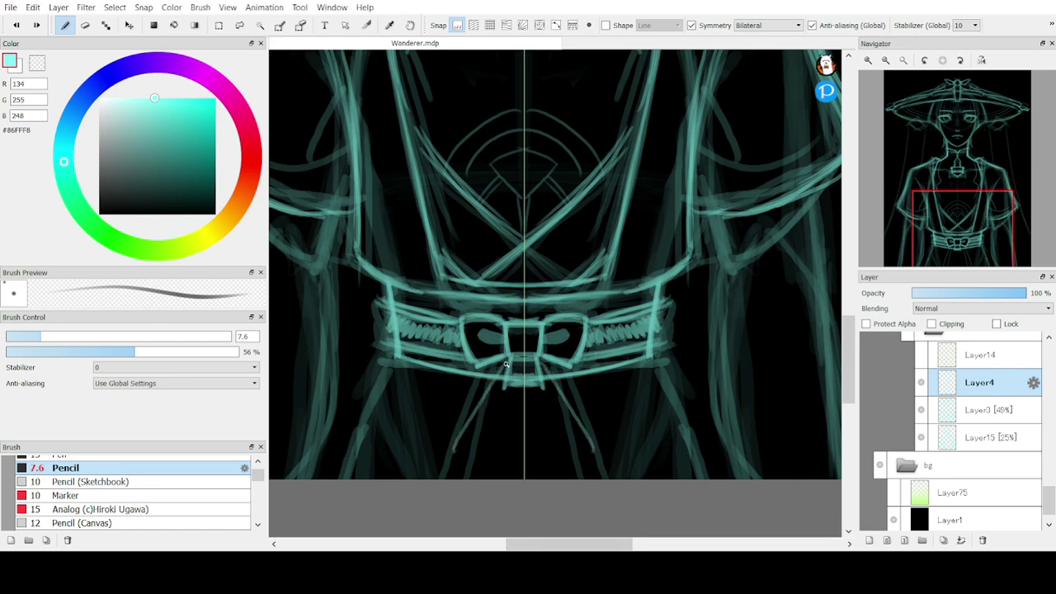
key("ctrl+z")
left_click_drag(487, 379, 473, 426)
left_click_drag(505, 363, 468, 455)
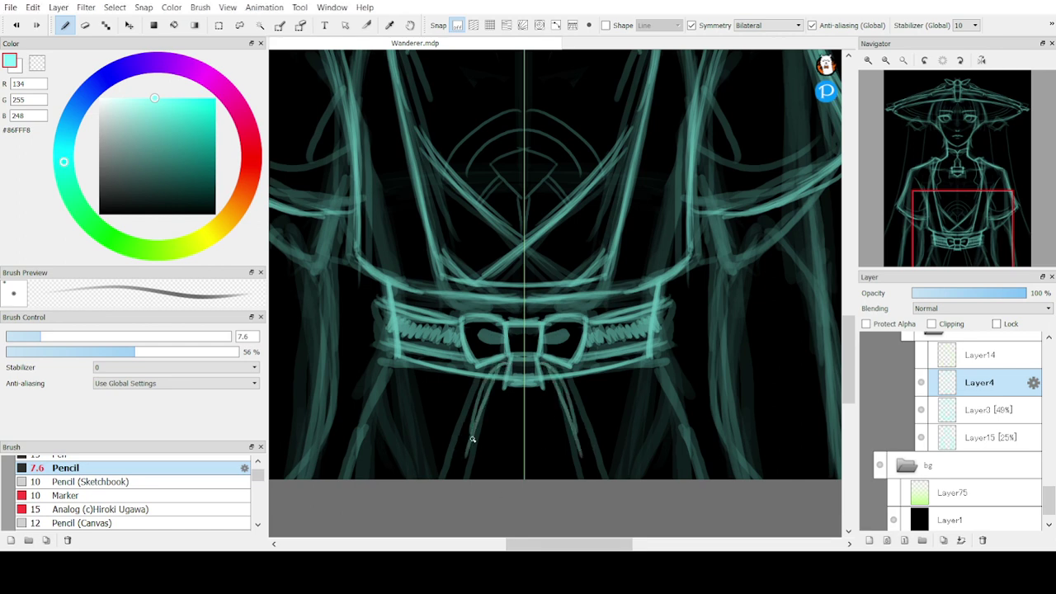
left_click_drag(487, 385, 468, 448)
mouse_move(507, 361)
left_mouse_down()
mouse_move(488, 442)
mouse_move(470, 441)
left_mouse_up()
Erase the waistband line crossing the ribbon tails and add diagonal hatching inside the tails
key("e")
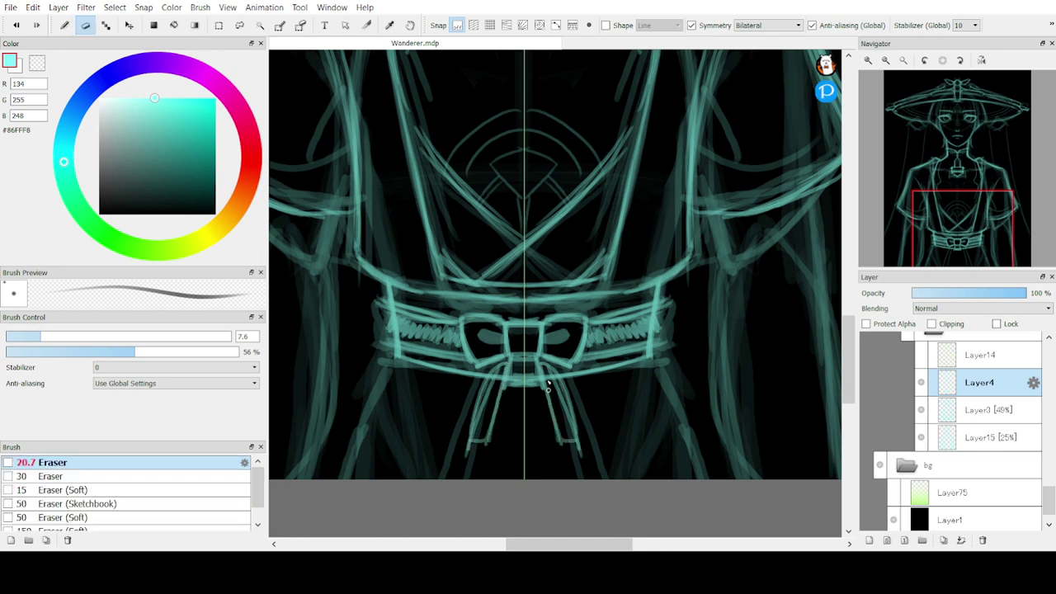
mouse_move(501, 373)
left_mouse_down()
mouse_move(470, 441)
mouse_move(490, 440)
mouse_move(488, 394)
mouse_move(470, 446)
mouse_move(487, 440)
left_mouse_up()
key("b")
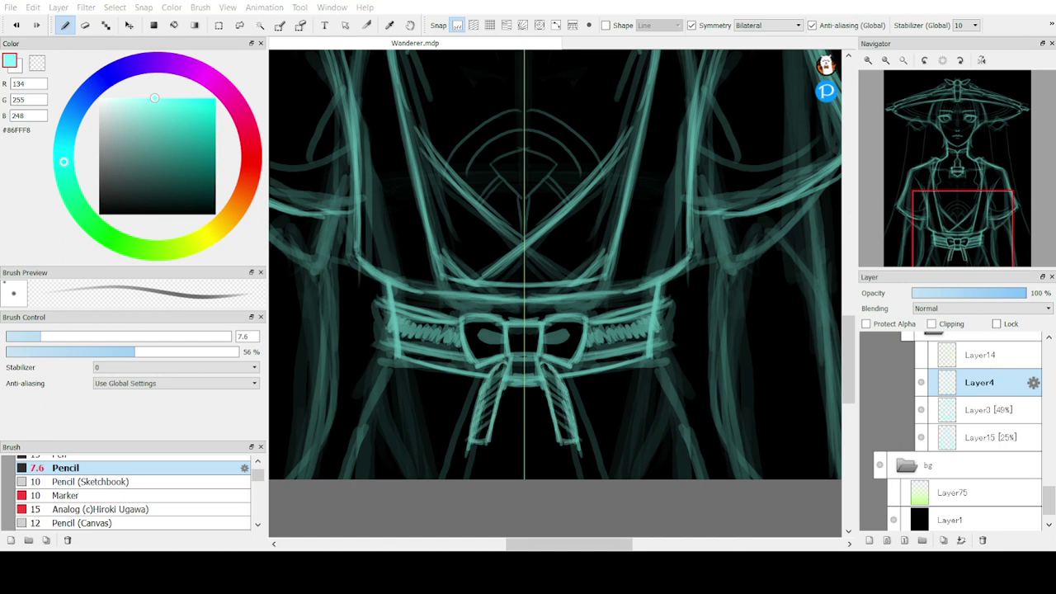
Draw a flattened oval band with a small looped tassel at the end of each ribbon tail
left_click_drag(492, 444, 467, 444)
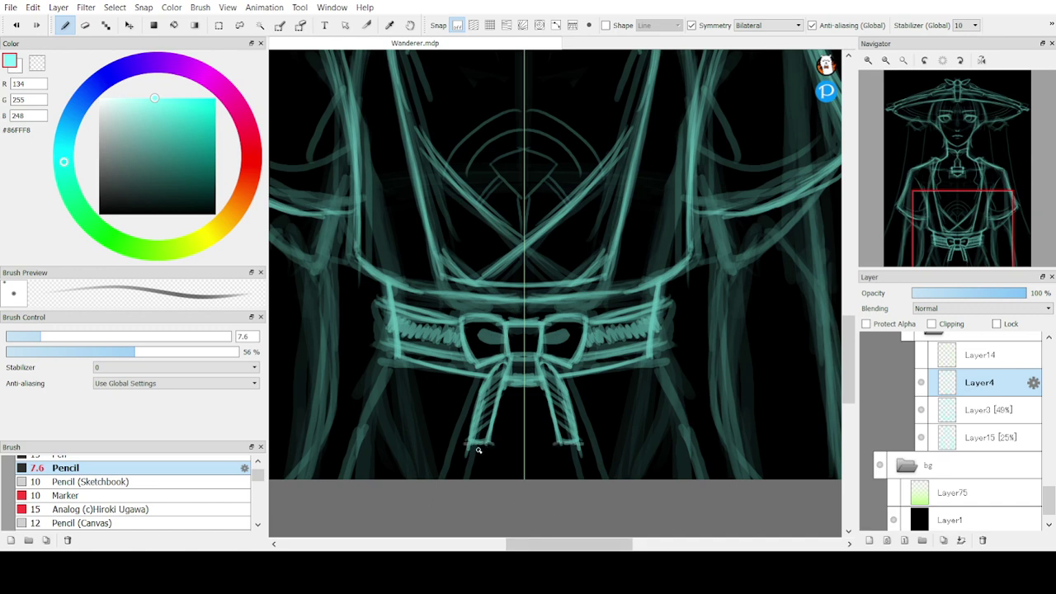
key("ctrl+z")
mouse_move(496, 442)
left_mouse_down()
mouse_move(460, 444)
mouse_move(496, 448)
left_mouse_up()
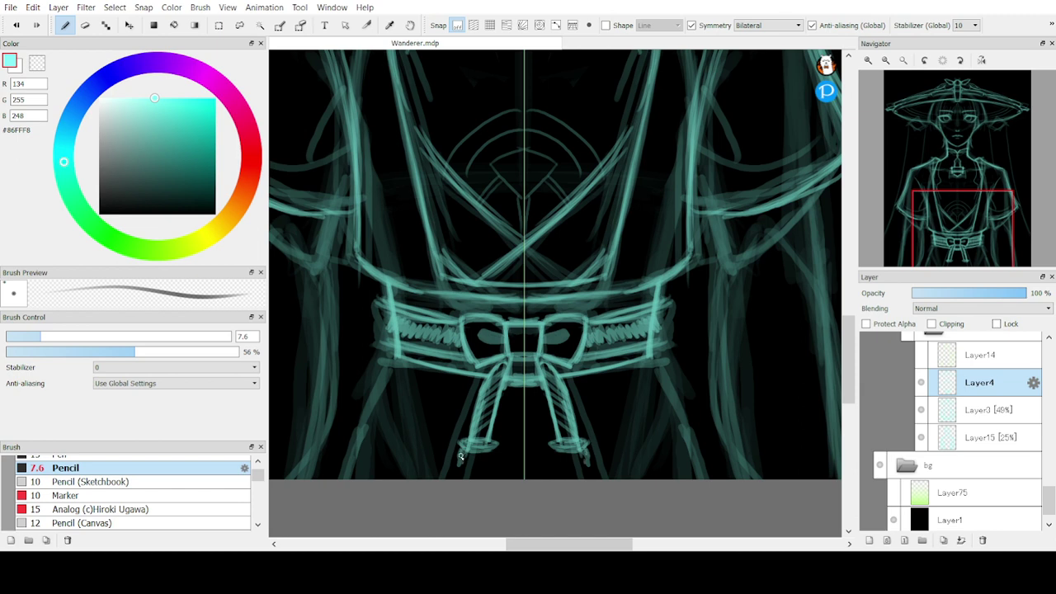
left_click_drag(461, 456, 463, 453)
mouse_move(485, 453)
left_mouse_down()
mouse_move(479, 465)
mouse_move(488, 459)
mouse_move(475, 446)
left_mouse_up()
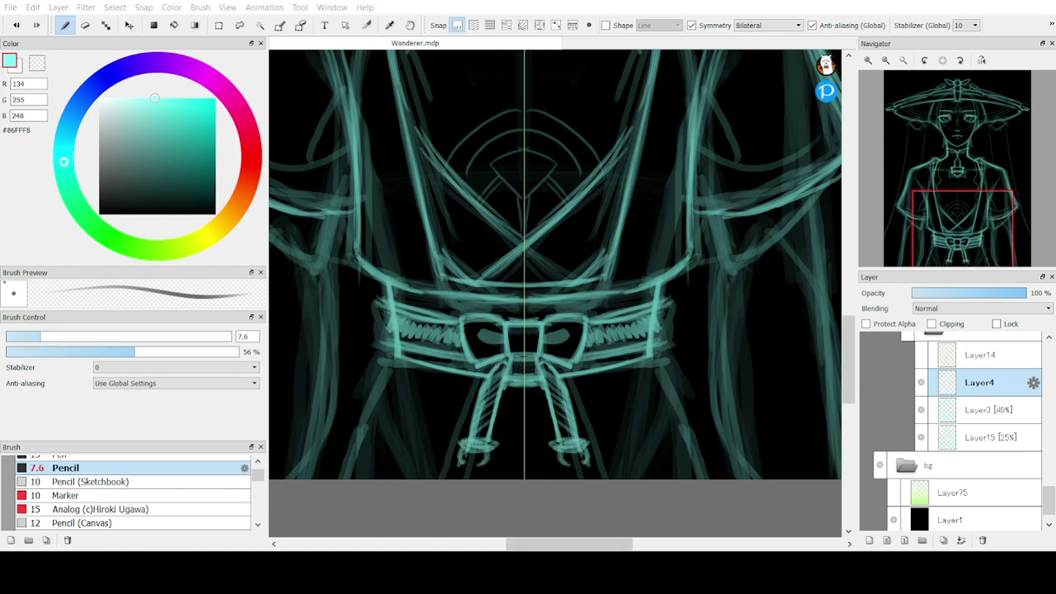
mouse_move(484, 465)
left_mouse_down()
mouse_move(458, 477)
mouse_move(485, 466)
mouse_move(460, 463)
mouse_move(471, 469)
mouse_move(445, 481)
mouse_move(484, 491)
left_mouse_up()
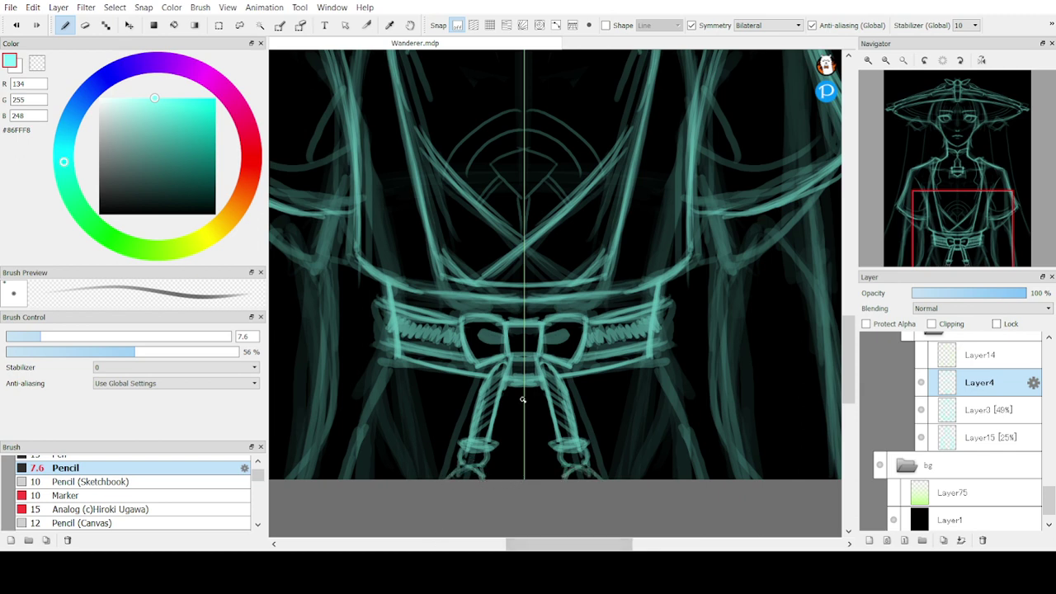
Draw the garment folds below the waistband: a vertical centre line and slanted pleat lines fanning outward on both sides
left_click_drag(522, 380, 522, 459)
left_click_drag(512, 382, 500, 450)
left_click_drag(456, 373, 429, 476)
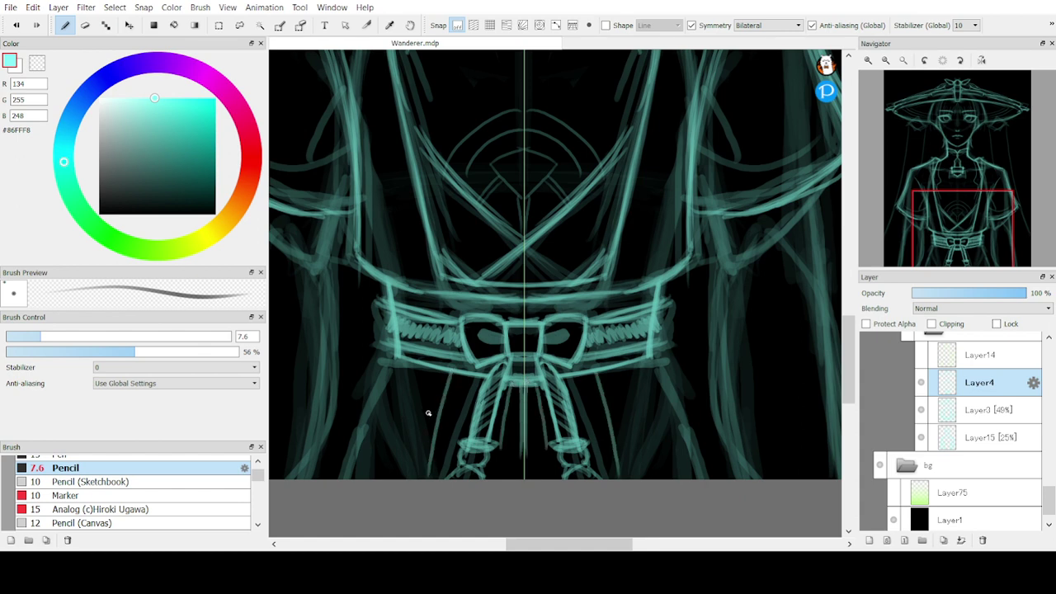
left_click_drag(412, 366, 394, 435)
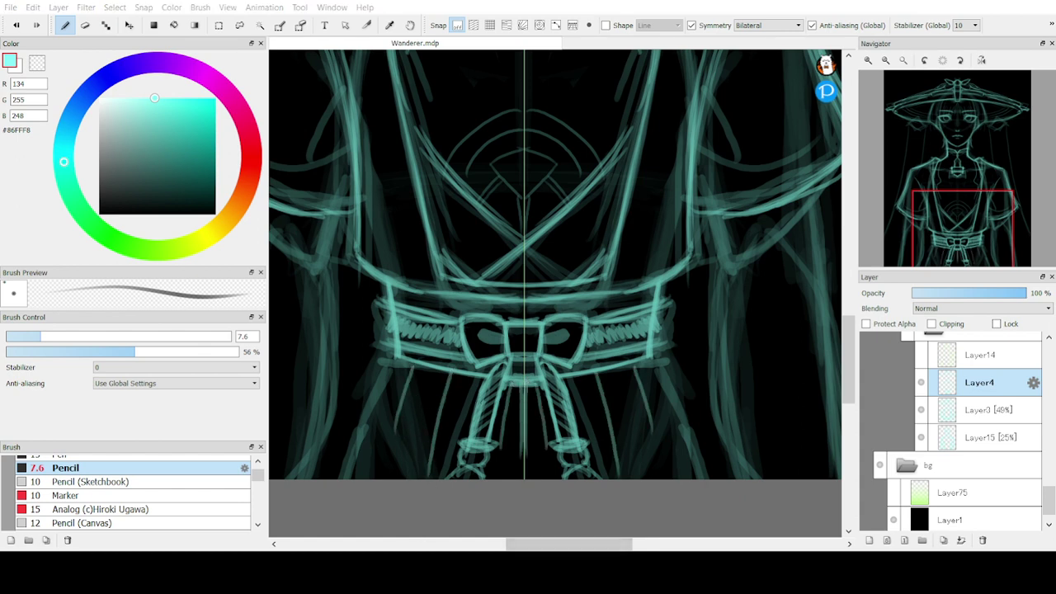
left_click_drag(380, 486, 392, 442)
Draw the slanted hip outlines from the waistband's outer corners down to the canvas's lower edge
mouse_move(394, 361)
left_mouse_down()
mouse_move(376, 381)
mouse_move(396, 347)
mouse_move(375, 388)
mouse_move(373, 367)
mouse_move(340, 481)
left_mouse_up()
key("ctrl+z")
left_click_drag(368, 380, 338, 480)
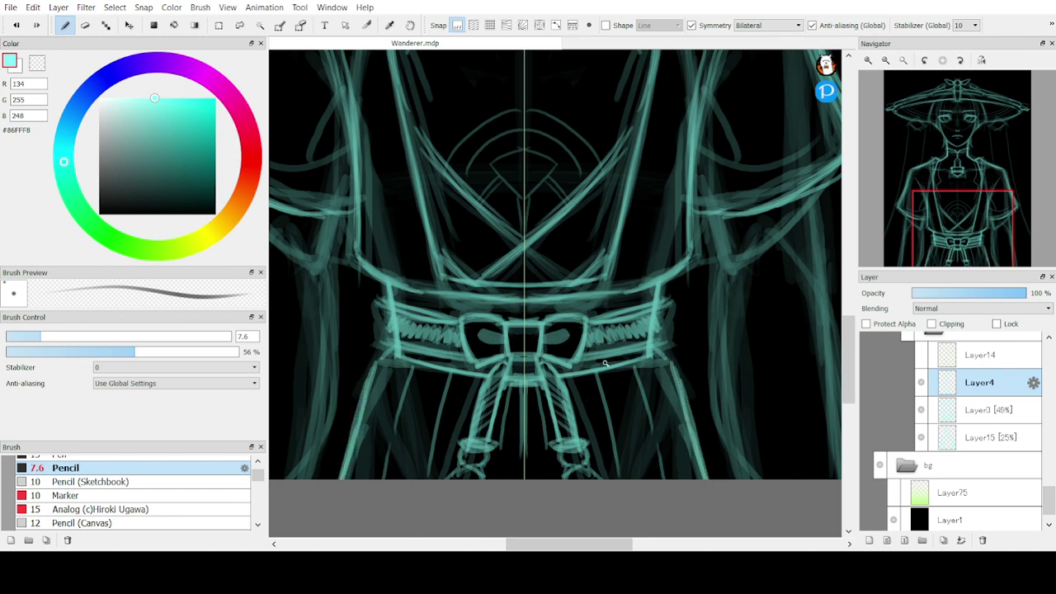
Redraw the waistband's outer ends with short upright strokes and erase the stray lines around them
left_click_drag(381, 301, 388, 352)
mouse_move(381, 299)
left_mouse_down()
mouse_move(391, 352)
mouse_move(390, 316)
mouse_move(399, 340)
left_mouse_up()
key("e")
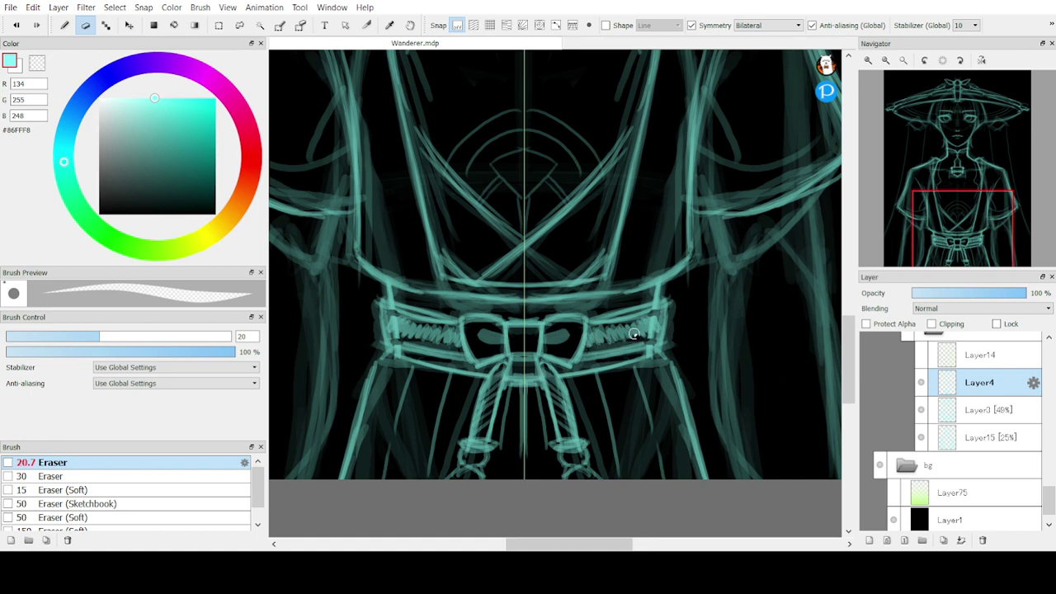
key("b")
mouse_move(914, 252)
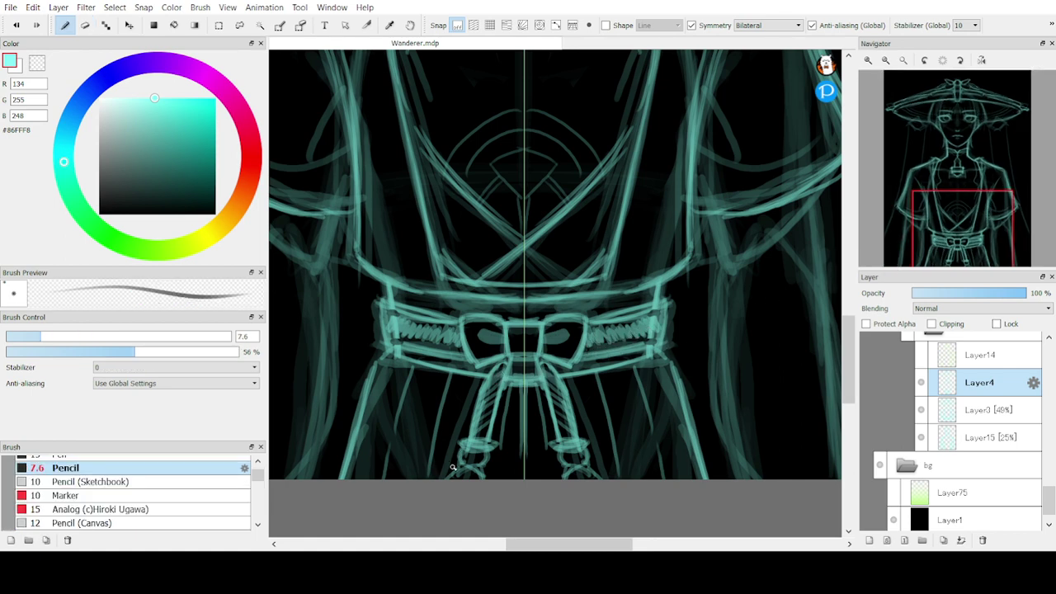
Touch up the tassels on the ribbon tails and erase the excess strokes inside the short piece beneath the bow's knot
mouse_move(453, 467)
left_mouse_down()
mouse_move(453, 477)
mouse_move(488, 480)
left_mouse_up()
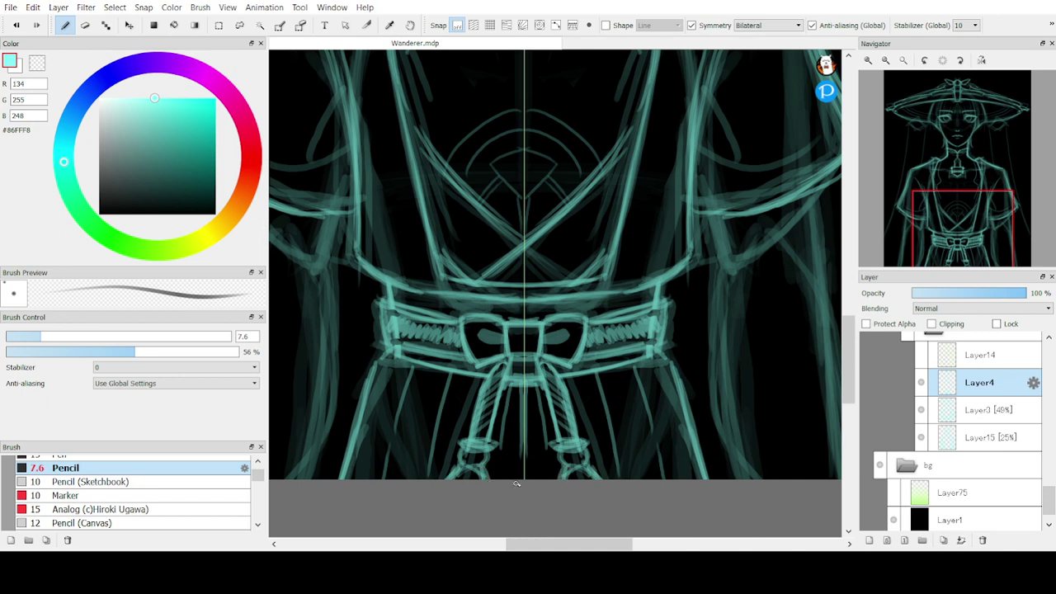
mouse_move(966, 216)
left_click_drag(966, 216, 948, 240)
key("e")
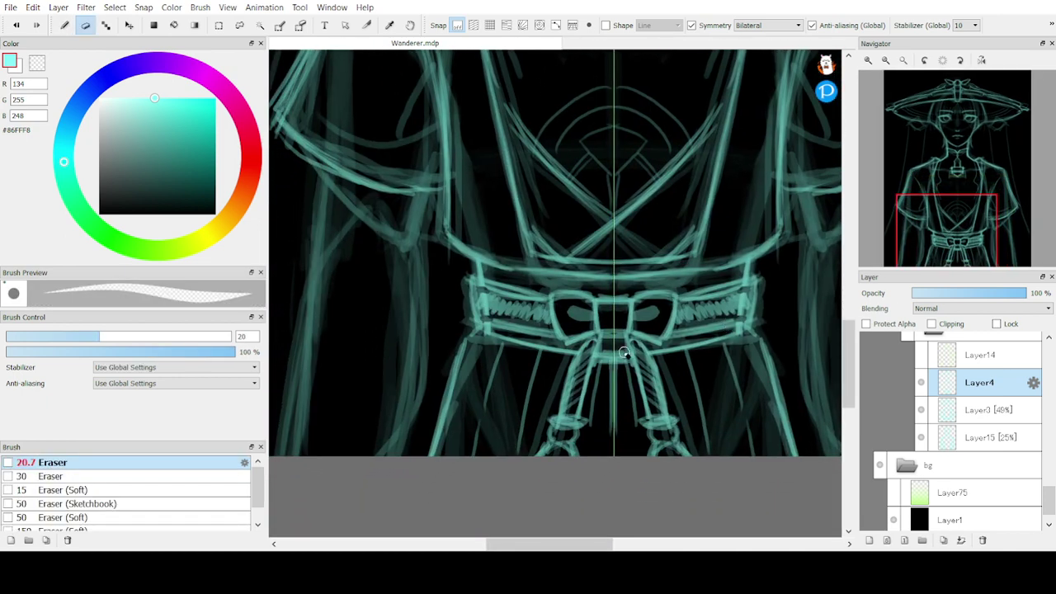
left_click_drag(608, 350, 612, 353)
key("b")
mouse_move(945, 173)
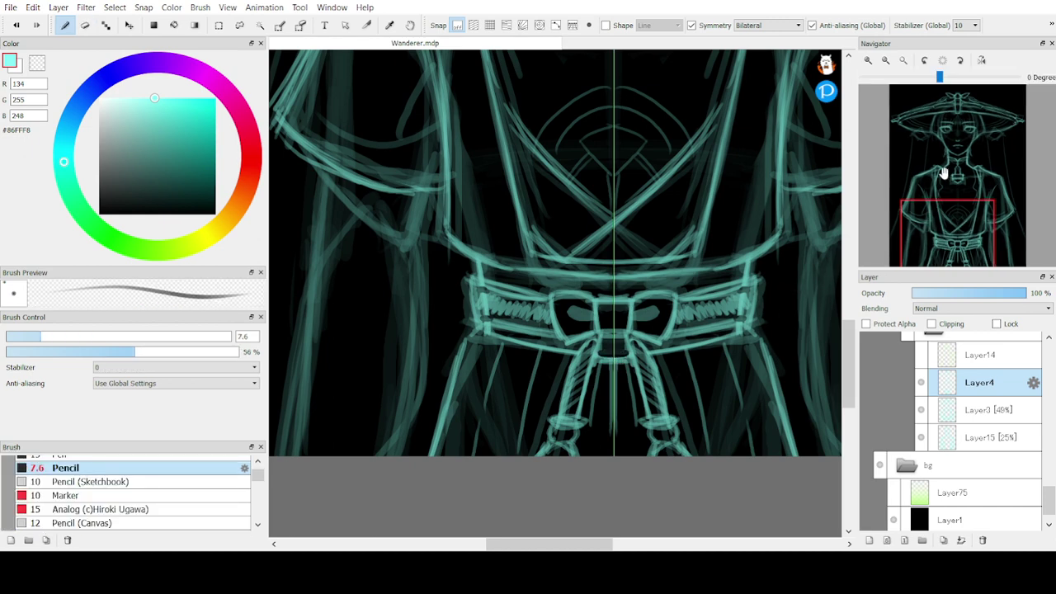
mouse_move(931, 231)
left_mouse_down()
mouse_move(938, 226)
mouse_move(917, 233)
left_mouse_up()
left_click_drag(524, 198, 474, 485)
key("ctrl+z")
left_click_drag(518, 191, 472, 485)
key("ctrl+z")
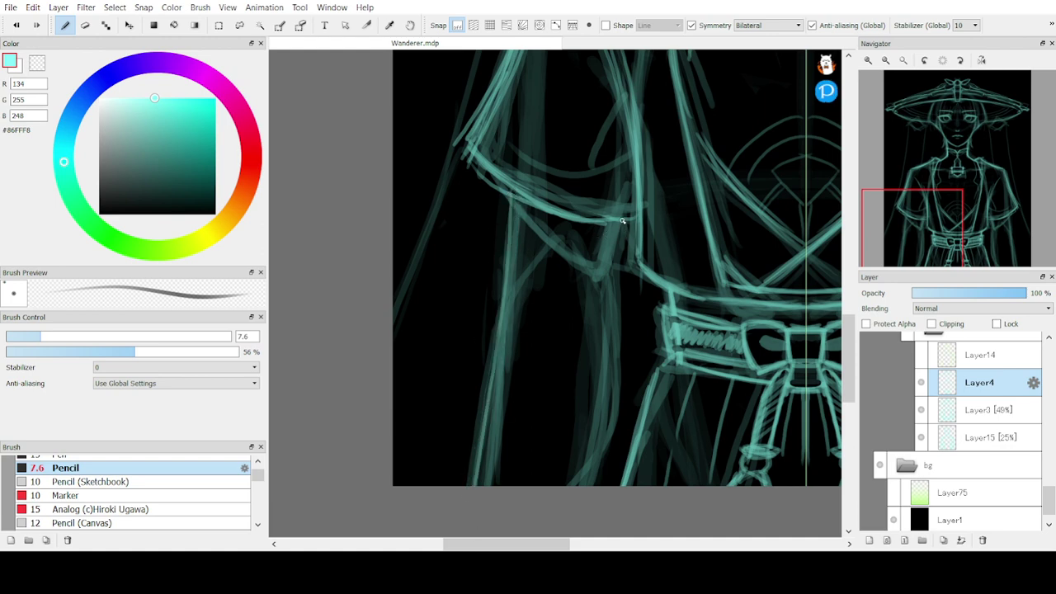
Draw the forearm's inner contour from the sleeve hem down to the canvas's lower edge with several overlapping strokes
left_click_drag(620, 221, 617, 314)
left_click_drag(611, 265, 610, 368)
left_click_drag(613, 334, 578, 473)
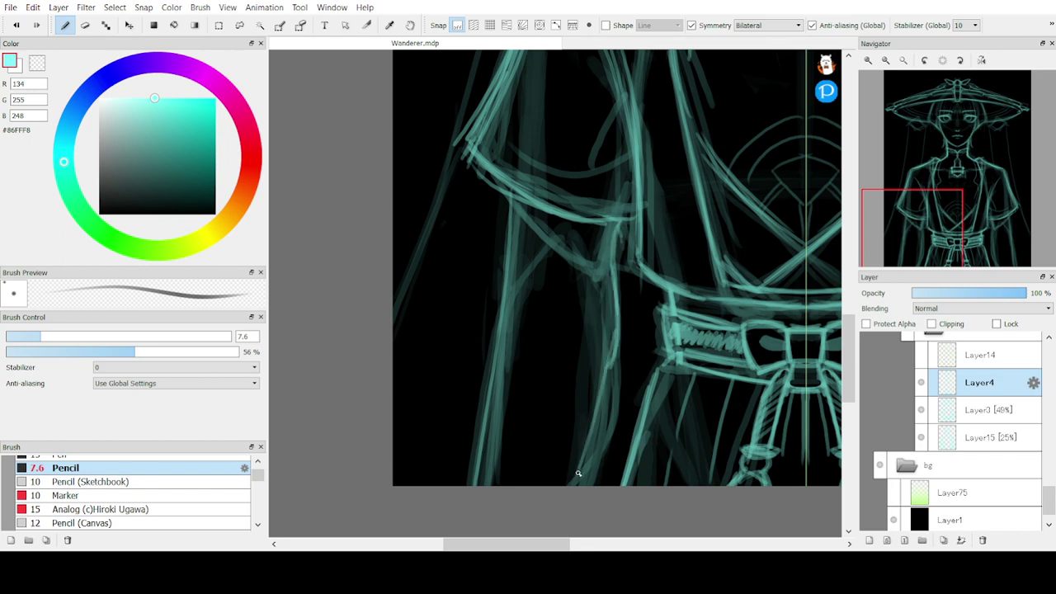
left_click_drag(593, 424, 576, 500)
left_click_drag(611, 348, 573, 485)
left_click_drag(600, 370, 566, 510)
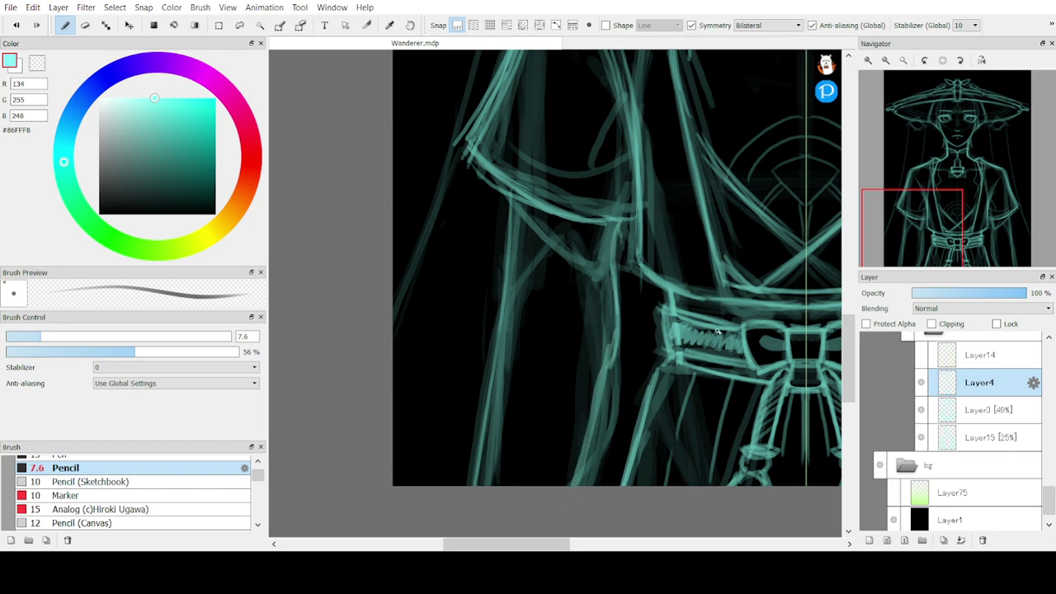
Make Layer4 the active layer and turn off symmetry for drawing
left_click_drag(903, 236, 962, 190)
left_click(961, 434)
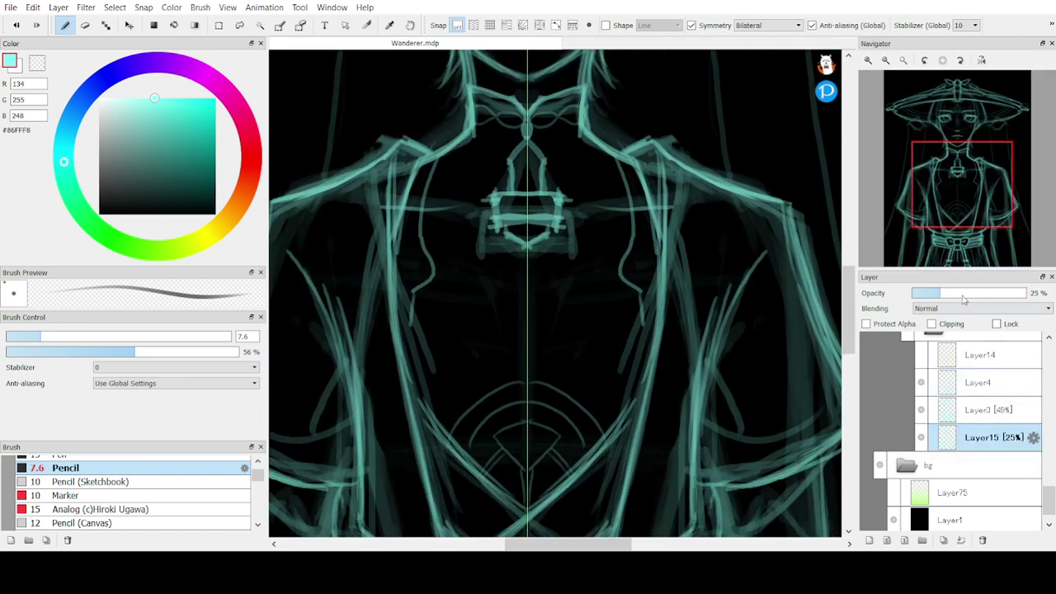
left_click(963, 412)
left_click(970, 388)
left_click_drag(945, 226, 868, 177)
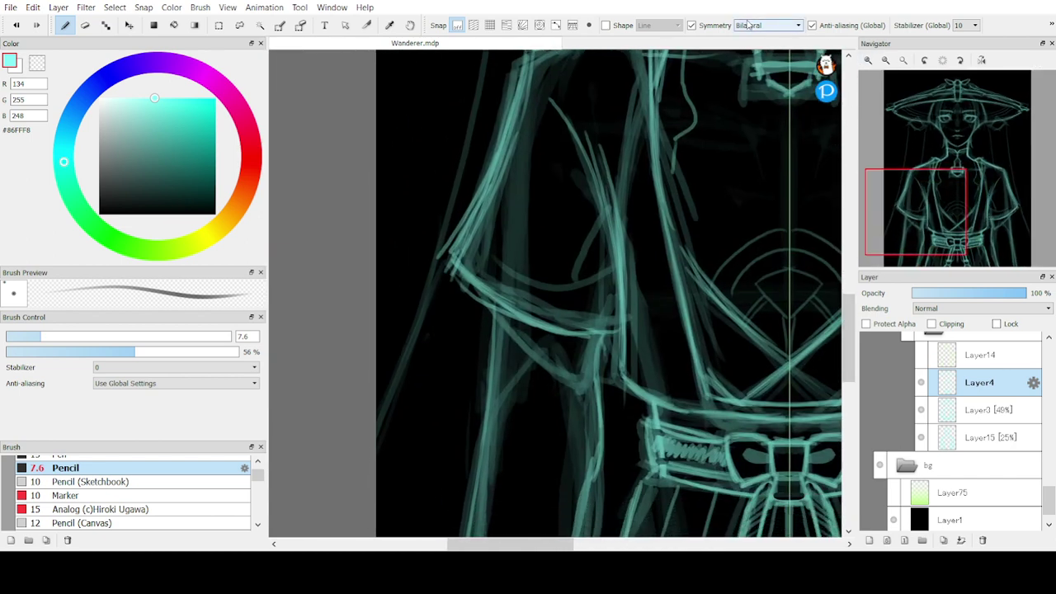
left_click(691, 25)
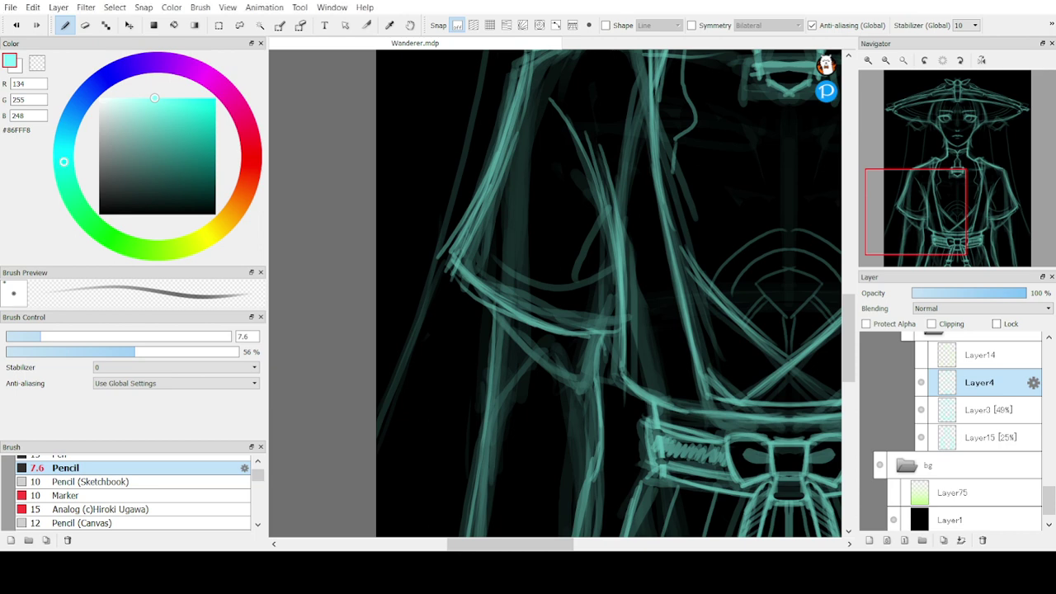
left_click_drag(938, 224, 921, 237)
left_click_drag(623, 304, 583, 482)
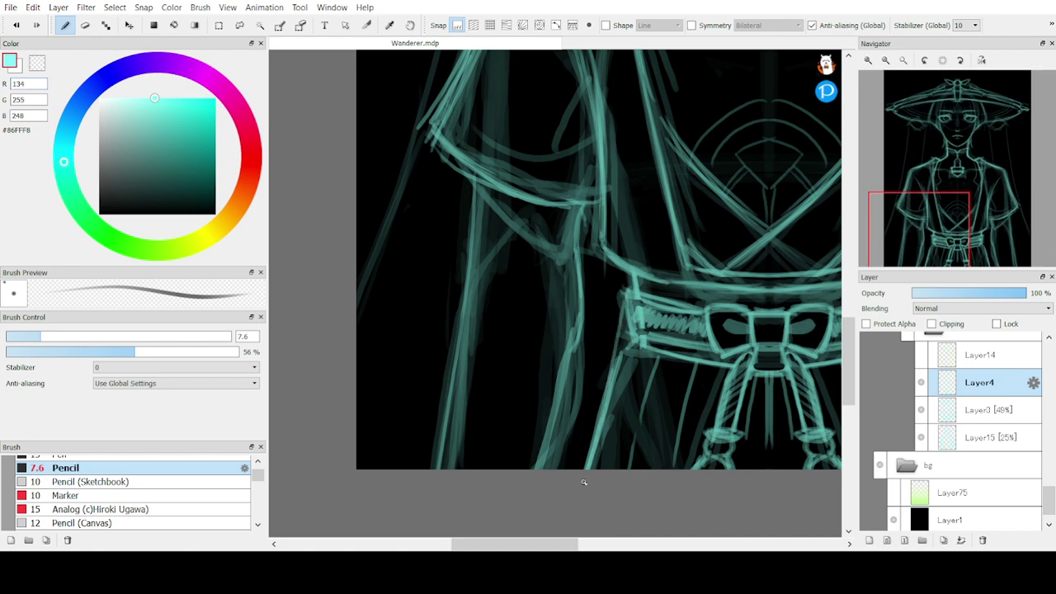
left_click_drag(627, 300, 603, 410)
key("ctrl+z")
key("ctrl+z")
key("ctrl+z")
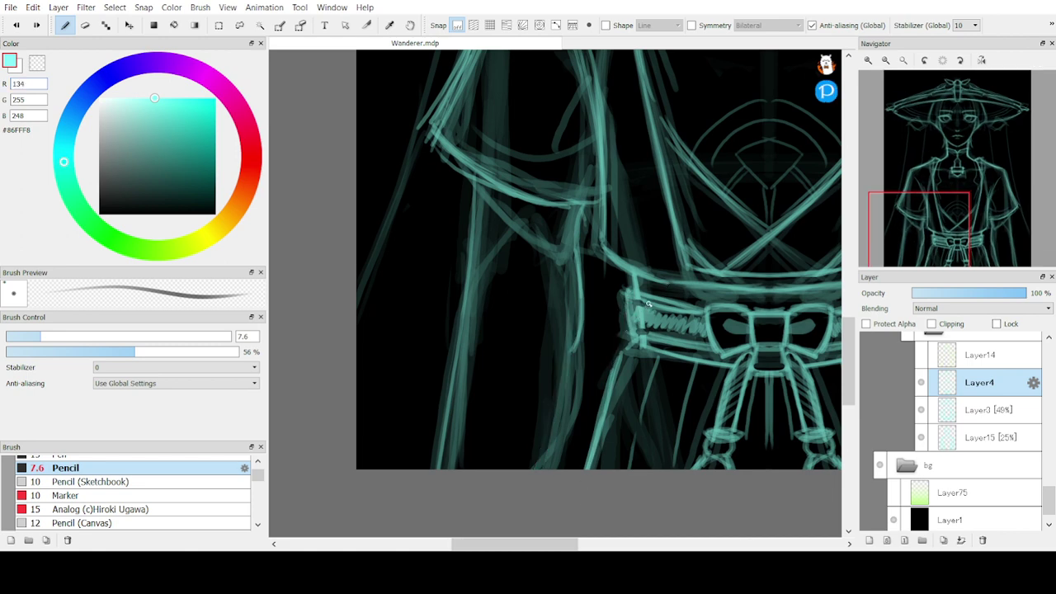
left_click(37, 26)
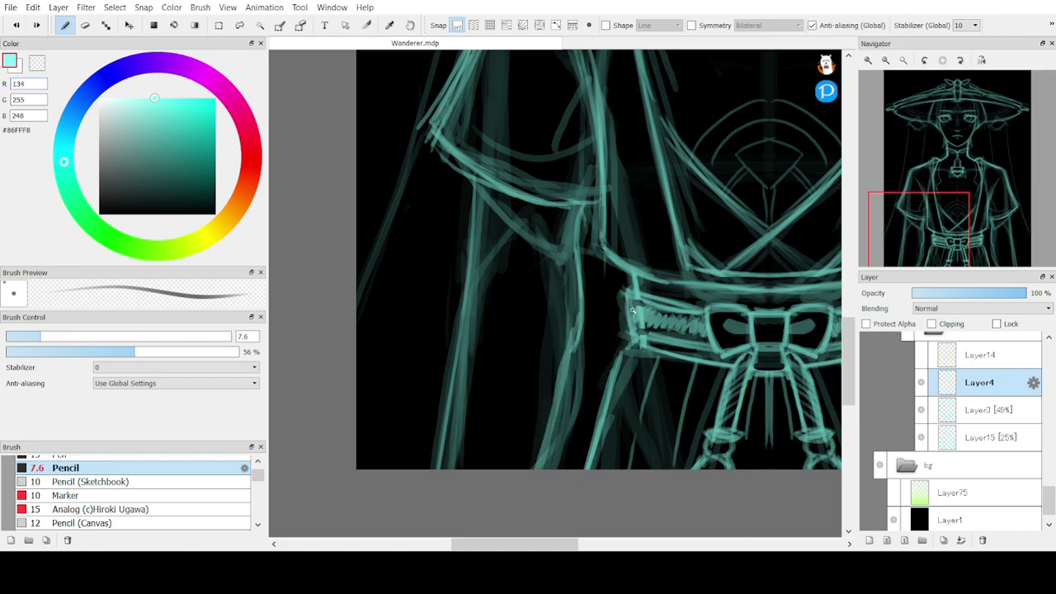
Draw a long slanted cloth line from the waistband's left end to the canvas's lower edge and erase the old edges it overlaps
left_click_drag(643, 297, 587, 500)
left_click_drag(637, 320, 600, 482)
mouse_move(626, 289)
left_mouse_down()
mouse_move(565, 473)
mouse_move(571, 467)
left_mouse_up()
key("e")
mouse_move(637, 334)
left_mouse_down()
mouse_move(632, 294)
mouse_move(590, 461)
left_mouse_up()
key("b")
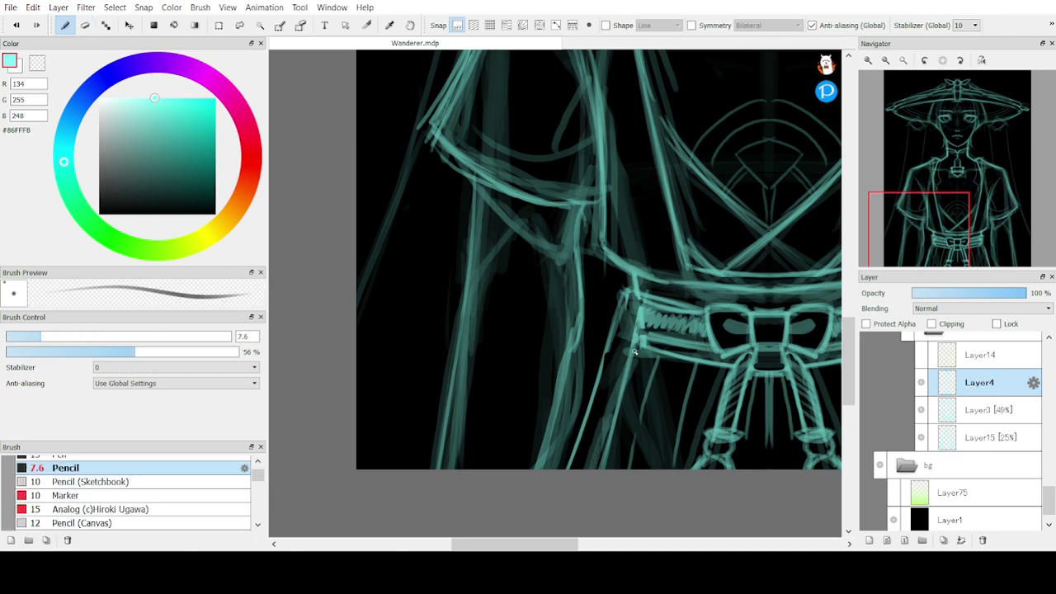
Draw the inner cloth line down from the waistband's lower left corner, reinforce the outer slanted line and erase the overlap at the top
mouse_move(642, 345)
left_mouse_down()
mouse_move(615, 471)
mouse_move(624, 469)
left_mouse_up()
left_click_drag(640, 375, 625, 469)
key("ctrl+z")
key("ctrl+z")
mouse_move(646, 348)
left_mouse_down()
mouse_move(617, 470)
mouse_move(627, 418)
left_mouse_up()
left_click_drag(629, 288, 553, 468)
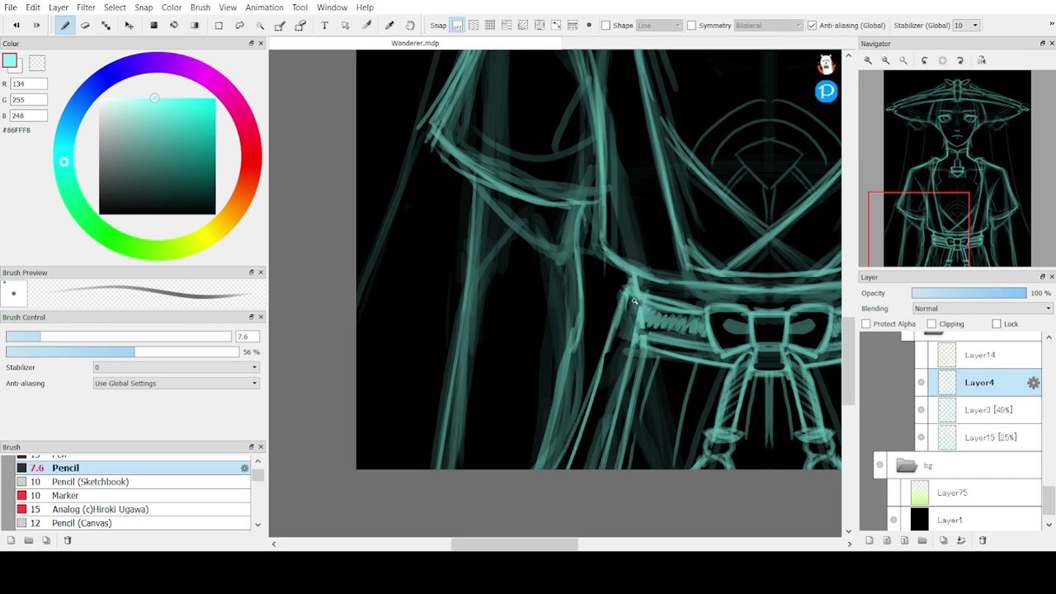
key("e")
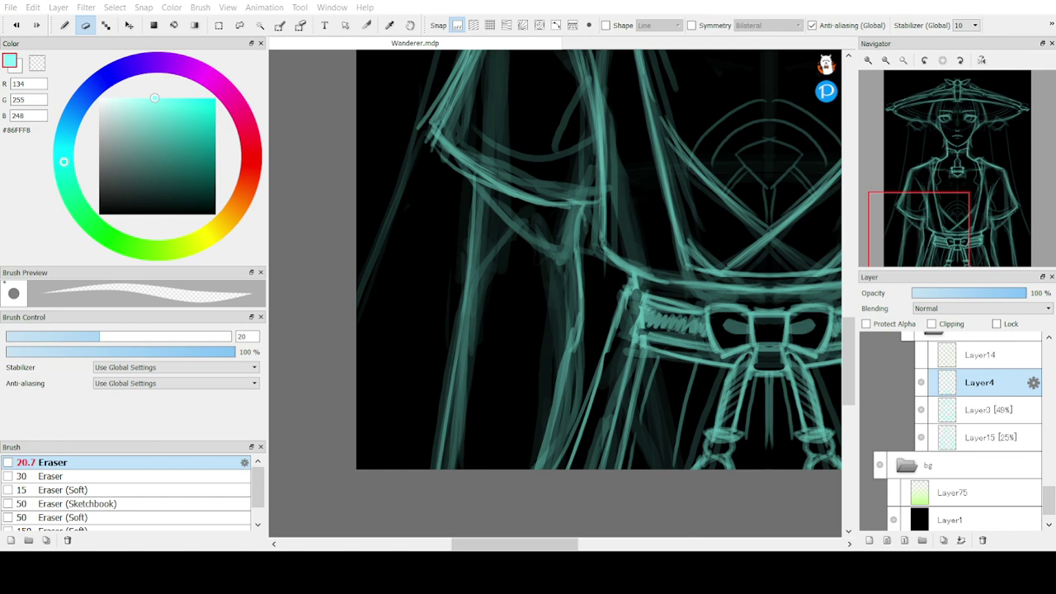
key("b")
mouse_move(572, 248)
left_mouse_down()
mouse_move(493, 205)
mouse_move(552, 265)
mouse_move(571, 245)
mouse_move(483, 204)
left_mouse_up()
left_click_drag(509, 248, 582, 247)
mouse_move(582, 247)
left_mouse_down()
mouse_move(518, 260)
mouse_move(478, 202)
left_mouse_up()
mouse_move(478, 202)
left_mouse_down()
mouse_move(552, 273)
mouse_move(579, 248)
left_mouse_up()
left_click_drag(579, 249, 534, 262)
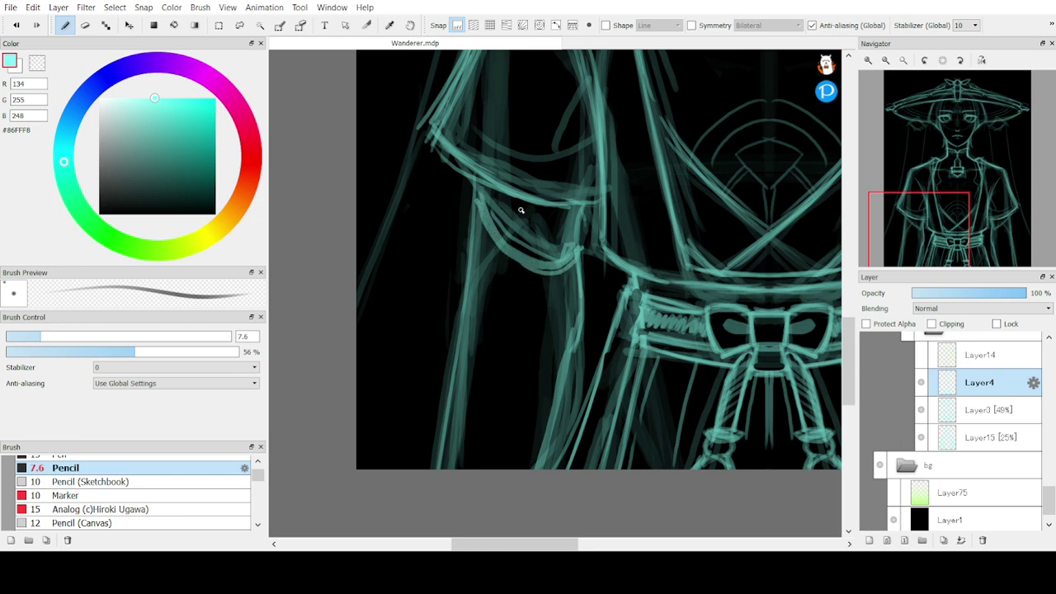
key("ctrl+z")
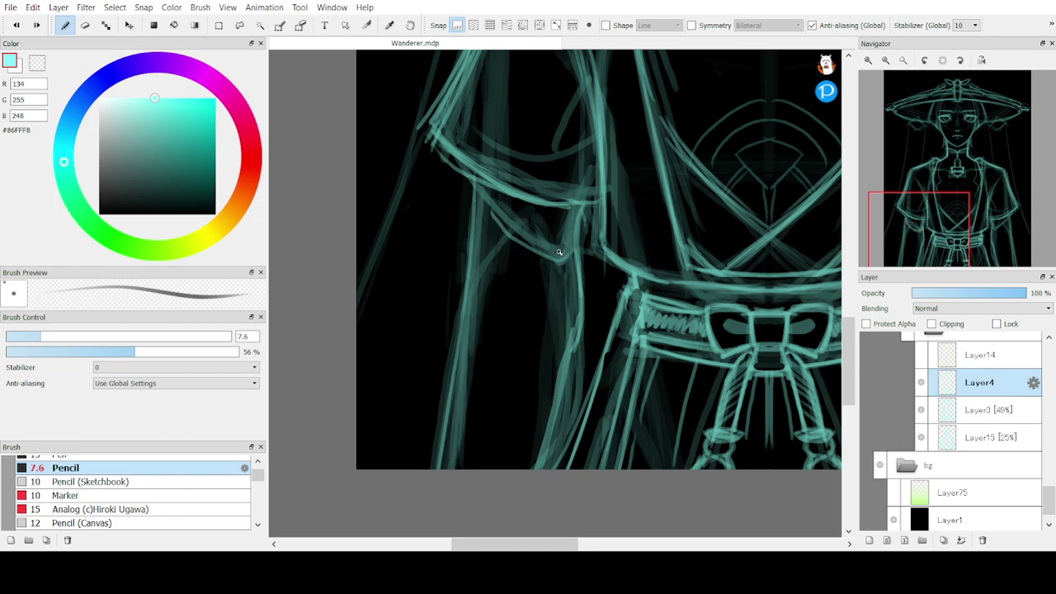
Redraw the curved cloth edge under the left sleeve and reinforce the forearm's inner contour below it
mouse_move(580, 260)
left_mouse_down()
mouse_move(480, 196)
mouse_move(546, 269)
mouse_move(571, 245)
mouse_move(552, 359)
mouse_move(574, 264)
mouse_move(566, 379)
left_mouse_up()
left_click_drag(573, 338, 551, 431)
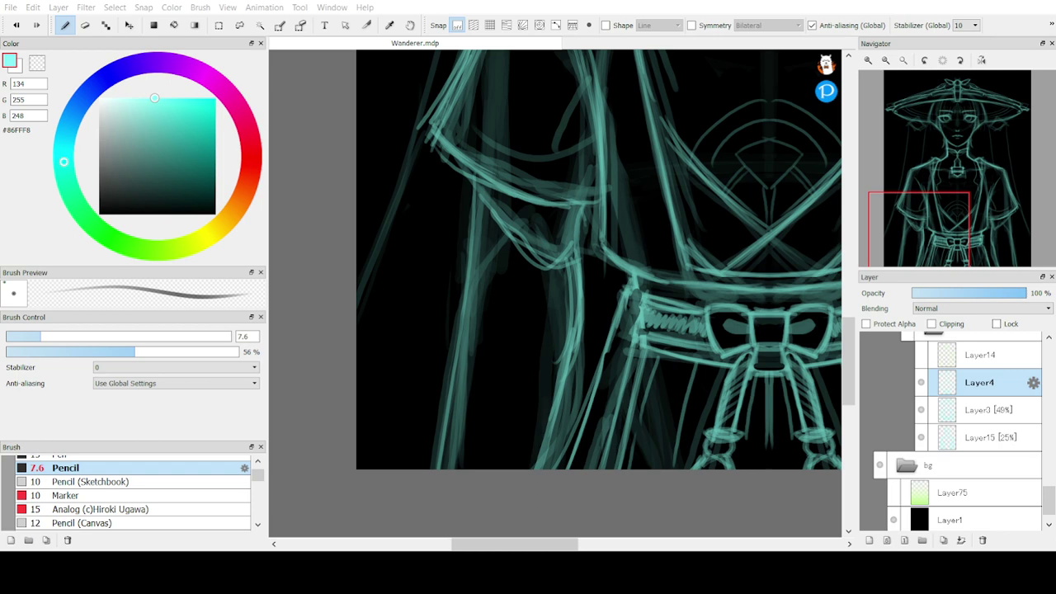
Draw the underside of the left sleeve with a slanted edge and short upright side, and add a fold line toward the outer arm
left_click_drag(485, 177, 584, 242)
mouse_move(585, 241)
left_mouse_down()
mouse_move(587, 206)
mouse_move(594, 239)
mouse_move(603, 206)
mouse_move(573, 228)
mouse_move(586, 231)
mouse_move(596, 208)
mouse_move(585, 202)
mouse_move(591, 253)
left_mouse_up()
key("e")
key("b")
mouse_move(599, 203)
left_mouse_down()
mouse_move(589, 249)
mouse_move(561, 236)
mouse_move(594, 259)
mouse_move(599, 239)
left_mouse_up()
key("e")
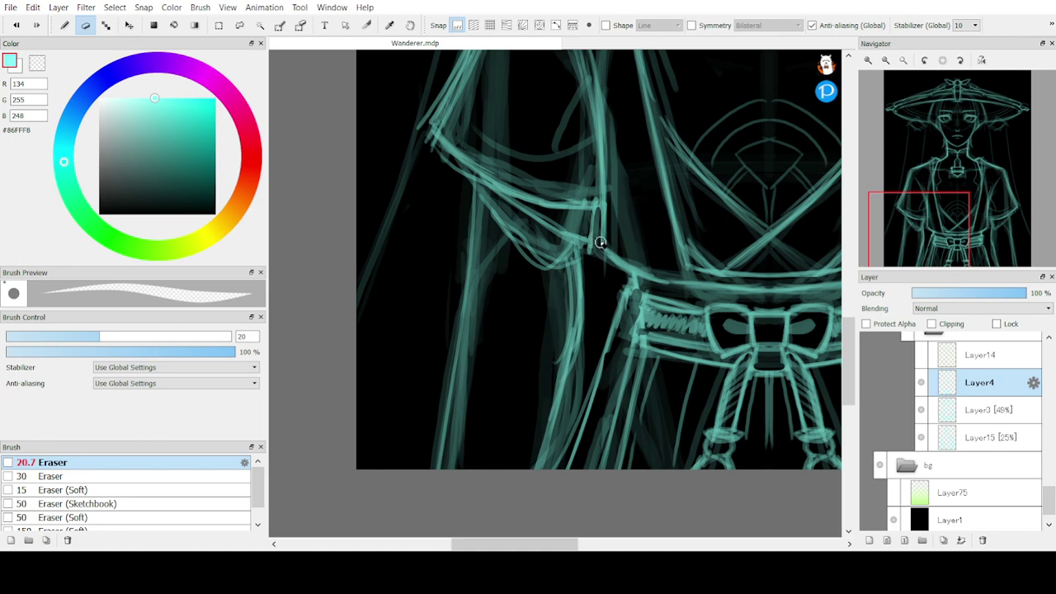
key("b")
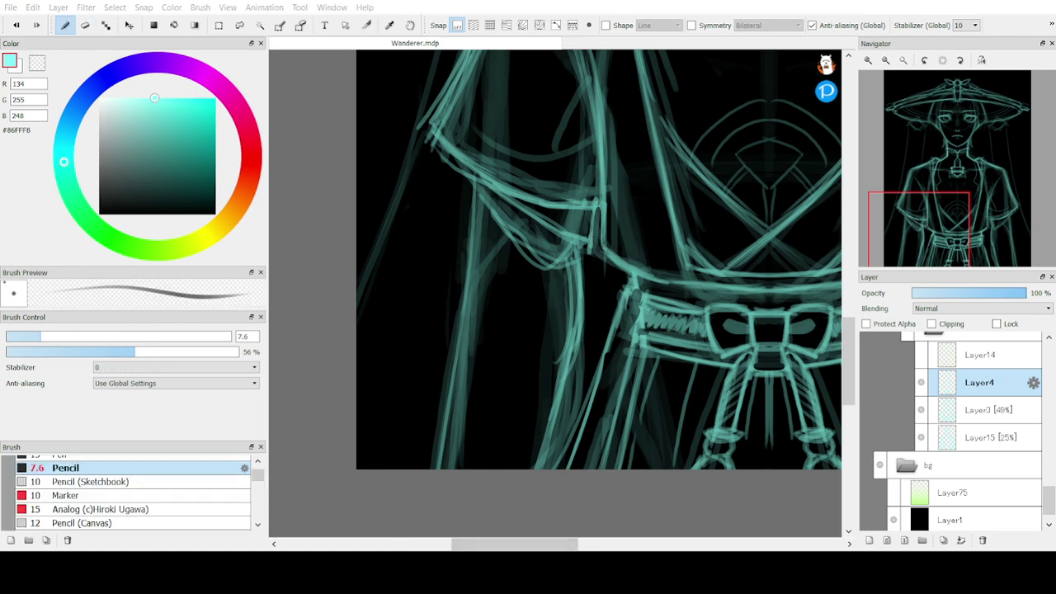
left_click_drag(500, 216, 464, 287)
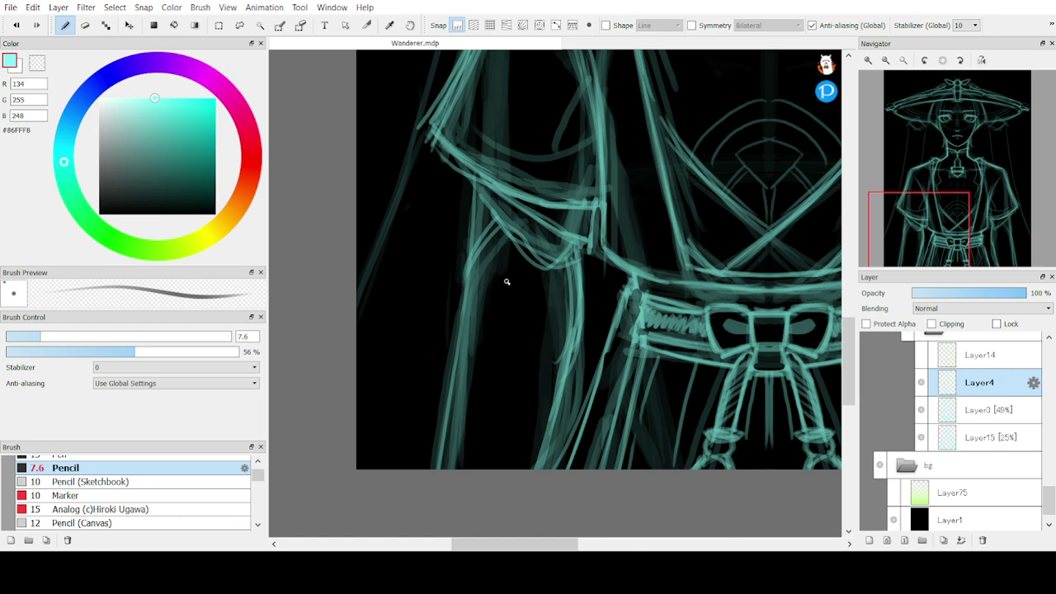
Draw the left shoulder stroke and long overlapping lines from the shoulder down the side of the torso toward the waist
left_click_drag(931, 224, 964, 194)
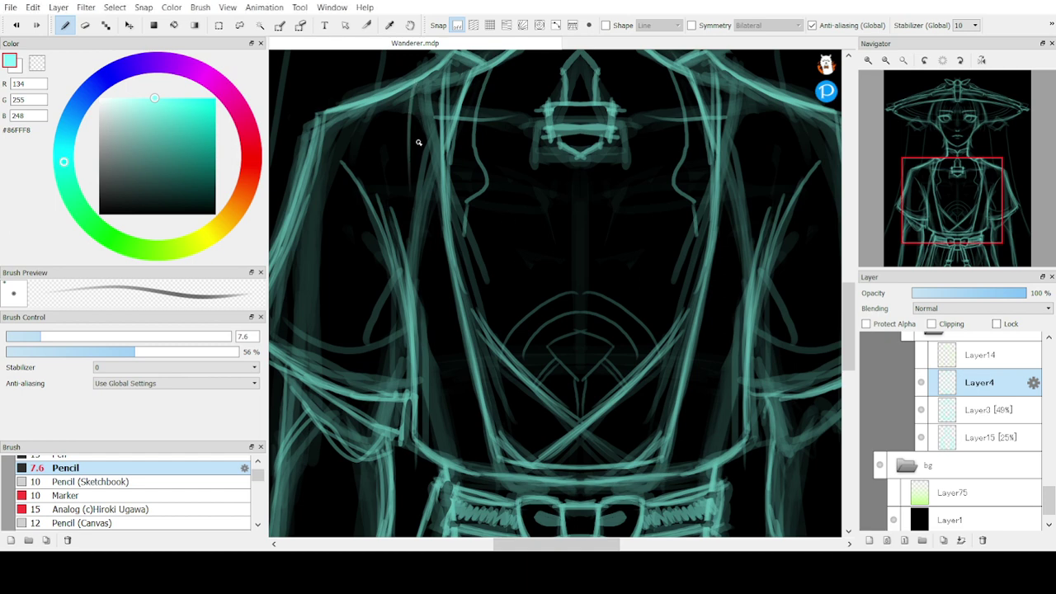
left_click_drag(409, 87, 412, 221)
key("ctrl+z")
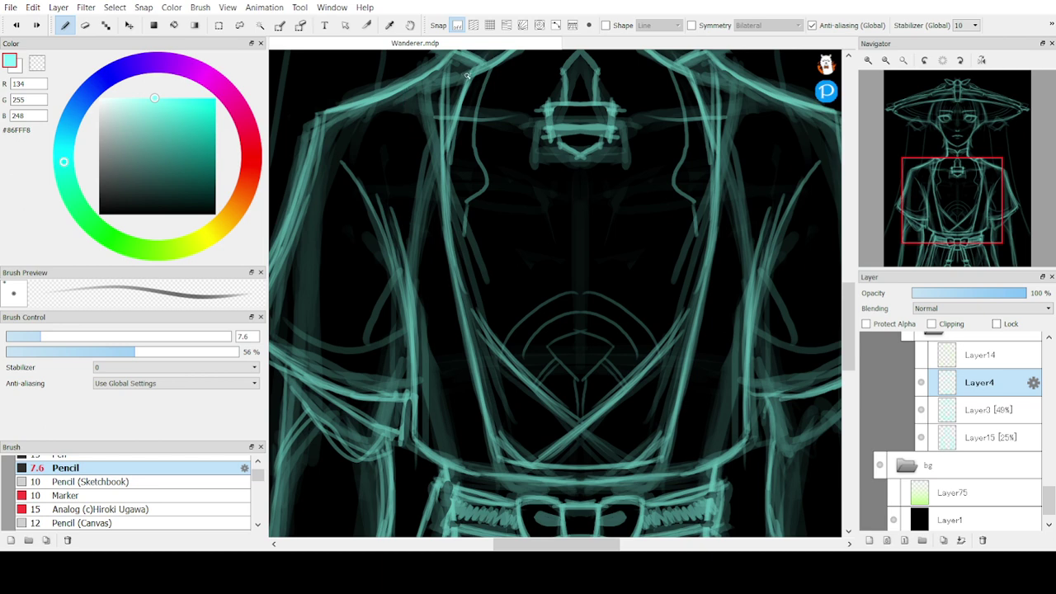
left_click_drag(444, 81, 479, 69)
left_click_drag(398, 102, 413, 271)
left_click_drag(392, 120, 428, 325)
left_click_drag(405, 214, 445, 422)
left_click_drag(416, 283, 454, 464)
left_click_drag(434, 404, 419, 309)
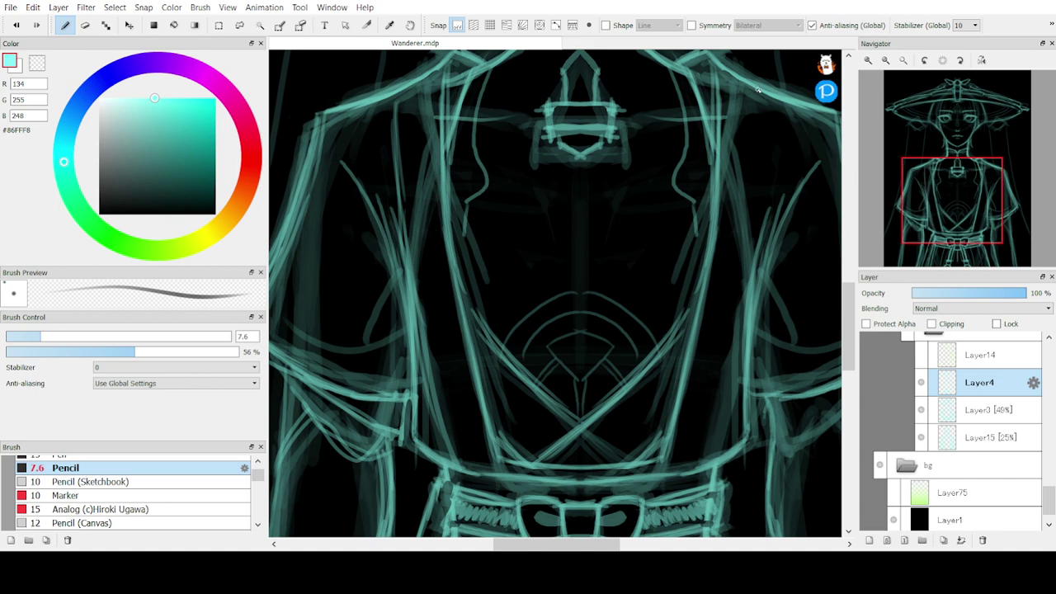
Draw matching long overlapping lines from the right shoulder down the side of the torso toward the waist
left_click_drag(759, 89, 725, 295)
left_click_drag(748, 125, 716, 404)
left_click_drag(751, 202, 703, 462)
left_click_drag(728, 396, 748, 274)
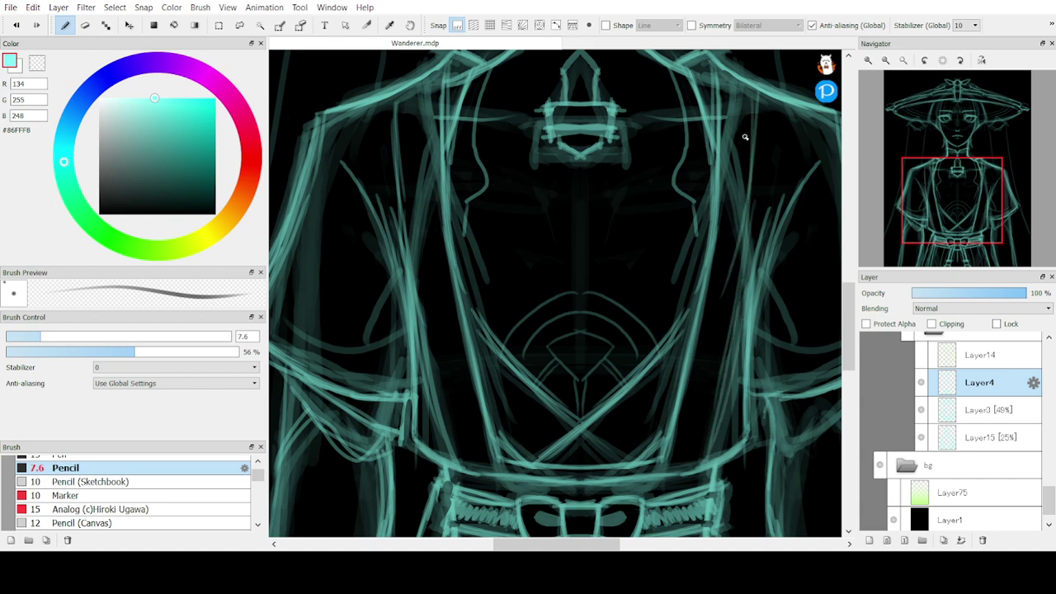
mouse_move(939, 201)
left_mouse_down()
mouse_move(917, 228)
mouse_move(920, 201)
left_mouse_up()
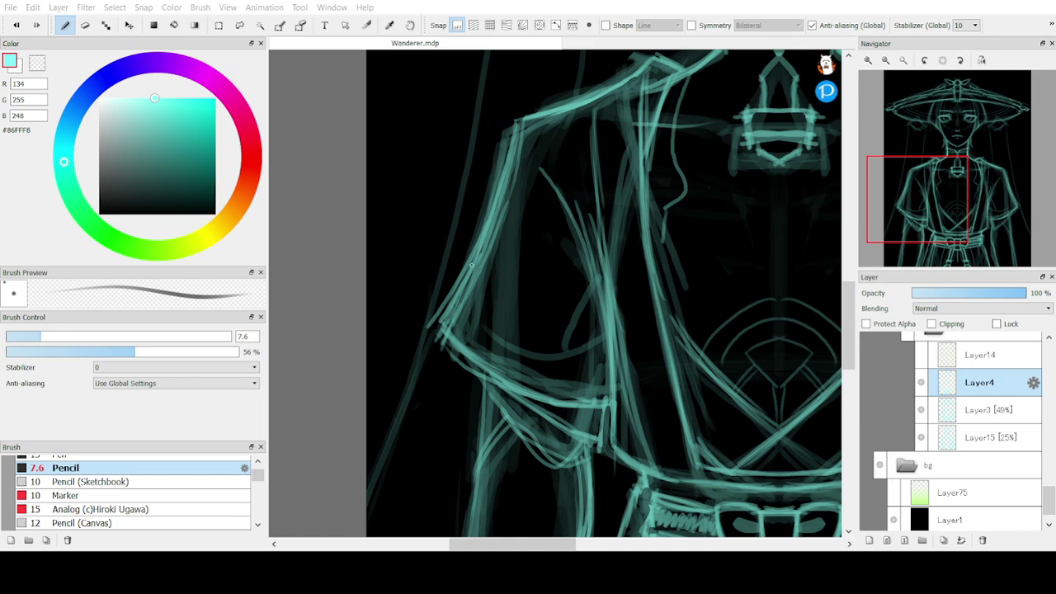
Draw overlapping strokes along the left sleeve's outer edge down to the hem corner and erase the excess between them
left_click_drag(481, 242, 430, 320)
mouse_move(477, 246)
left_mouse_down()
mouse_move(435, 324)
mouse_move(451, 340)
left_mouse_up()
left_click_drag(492, 263, 442, 351)
key("e")
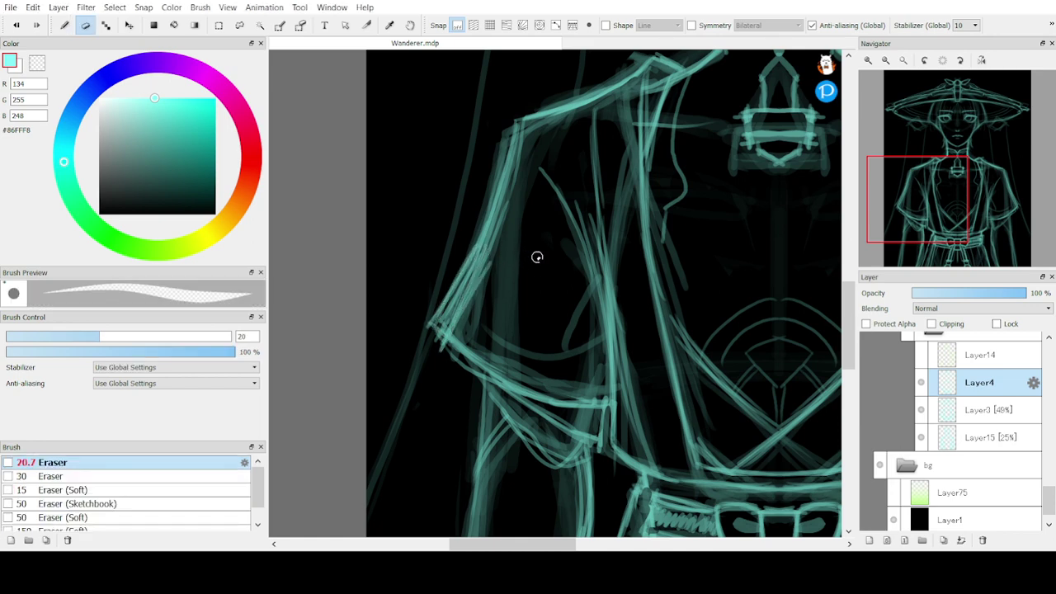
left_click_drag(464, 281, 442, 338)
key("b")
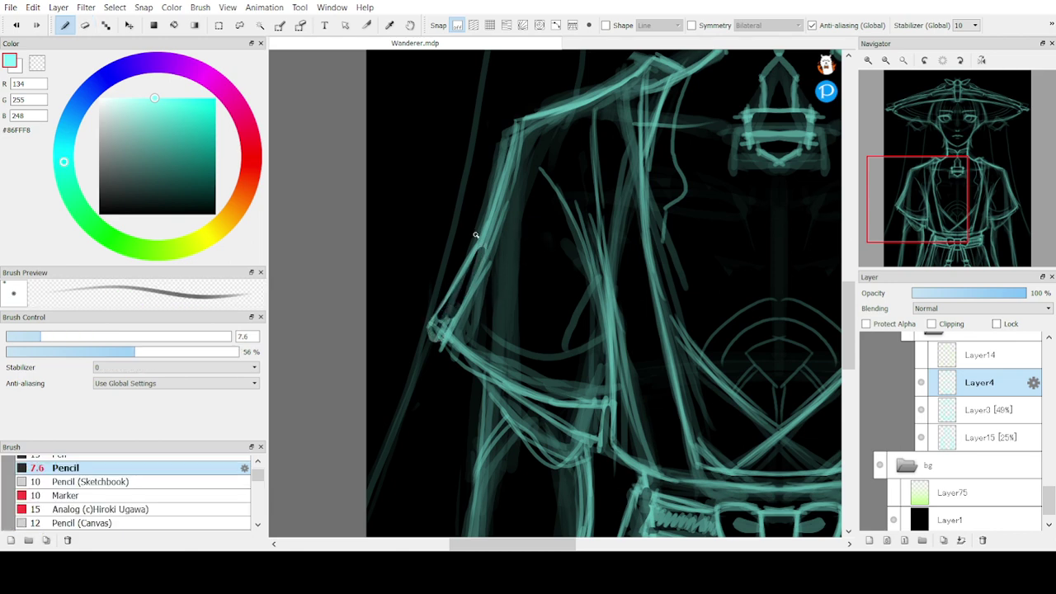
Draw a small flared fold halfway down the left sleeve's outer edge and erase the old contour lines inside it
mouse_move(485, 226)
left_mouse_down()
mouse_move(490, 271)
mouse_move(469, 269)
left_mouse_up()
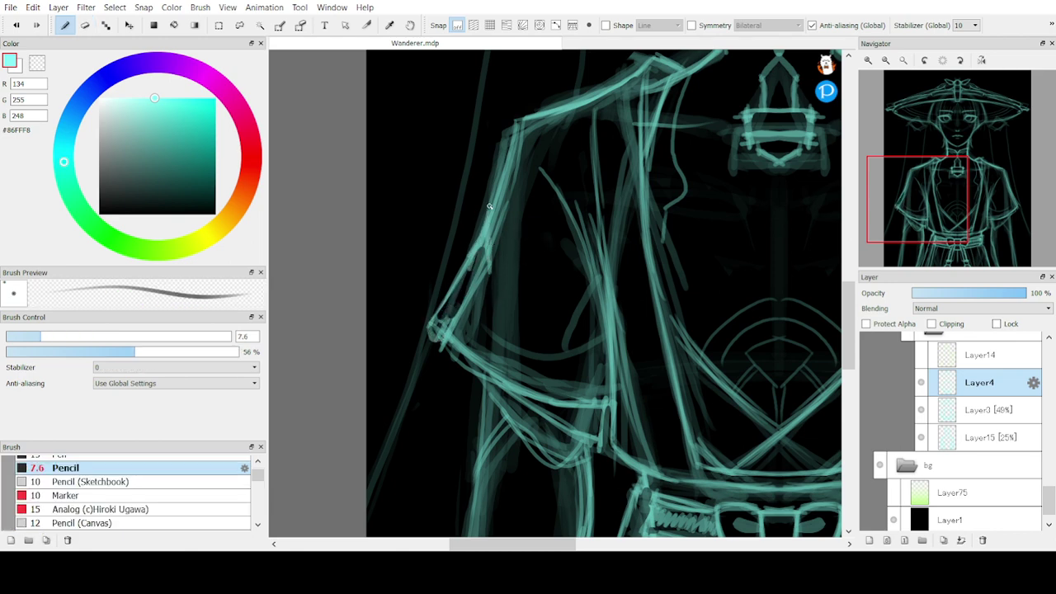
mouse_move(487, 207)
left_mouse_down()
mouse_move(492, 278)
mouse_move(472, 267)
mouse_move(488, 265)
mouse_move(488, 209)
mouse_move(463, 263)
left_mouse_up()
mouse_move(501, 214)
left_mouse_down()
mouse_move(517, 273)
mouse_move(482, 277)
left_mouse_up()
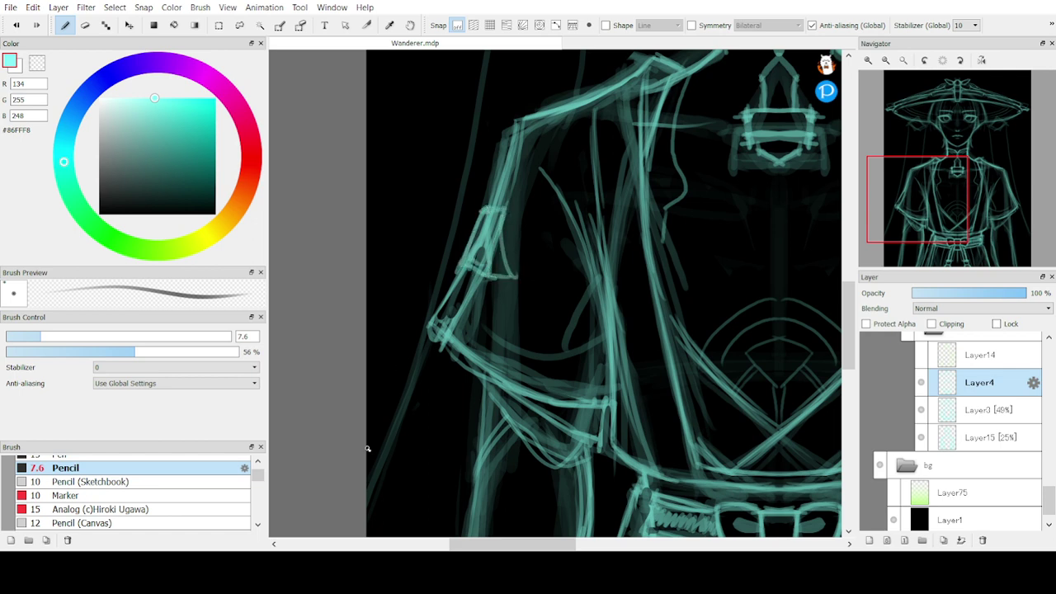
key("e")
left_click_drag(489, 227, 492, 263)
left_click_drag(494, 236, 492, 263)
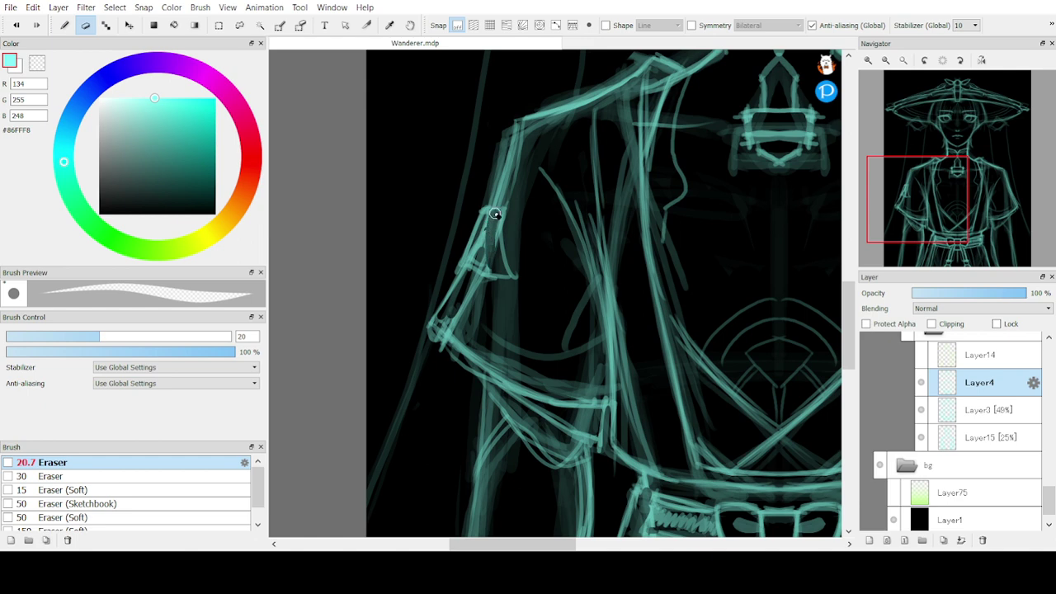
key("b")
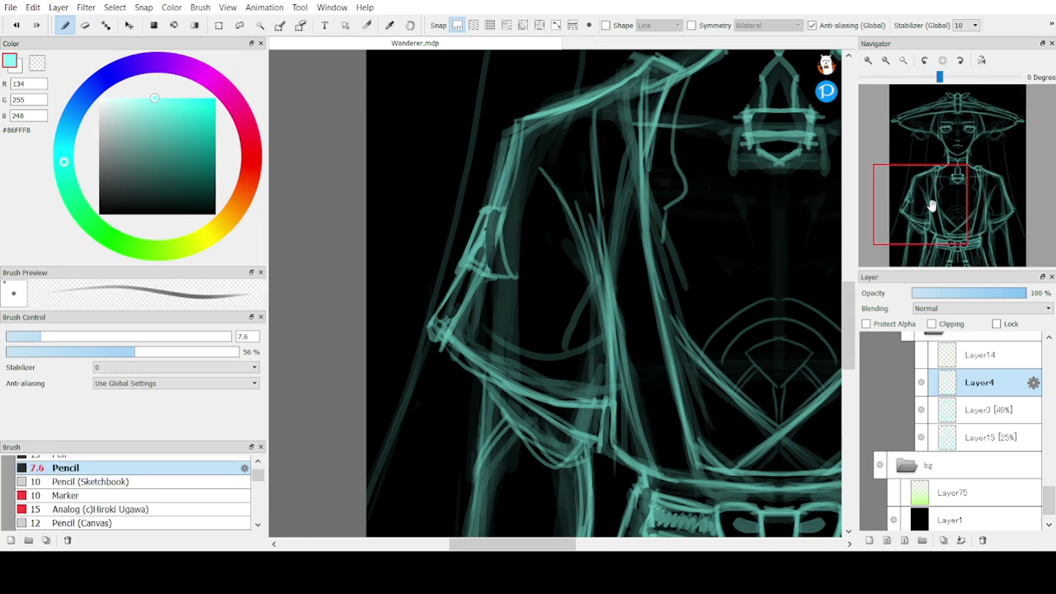
Draw the inner contour of the right forearm from below the sleeve hem downward
mouse_move(932, 207)
left_mouse_down()
mouse_move(973, 203)
mouse_move(966, 179)
mouse_move(943, 207)
mouse_move(1005, 206)
left_mouse_up()
left_click(981, 60)
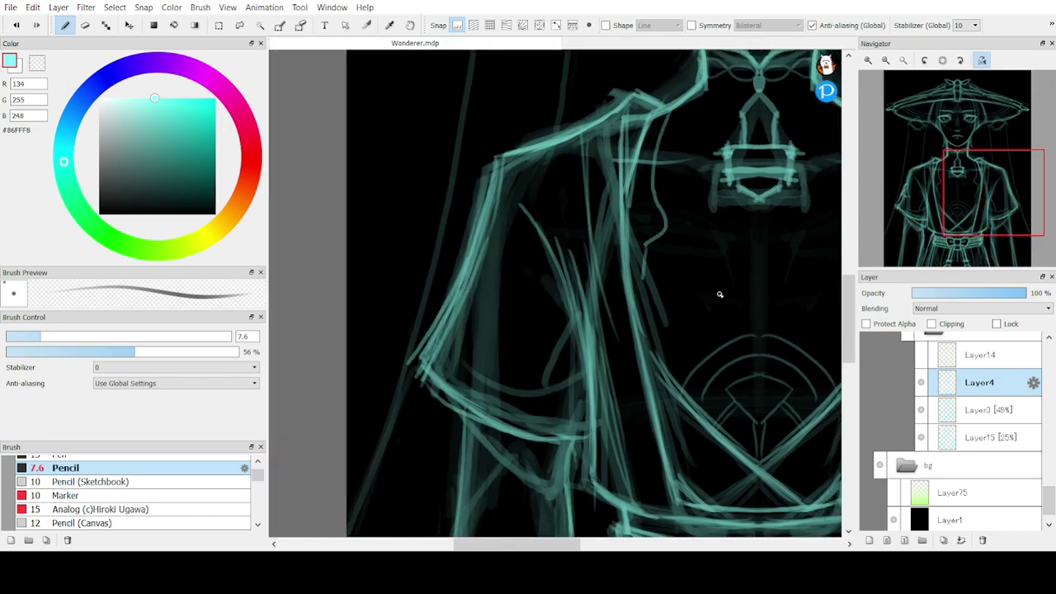
left_click(980, 75)
left_click(982, 60)
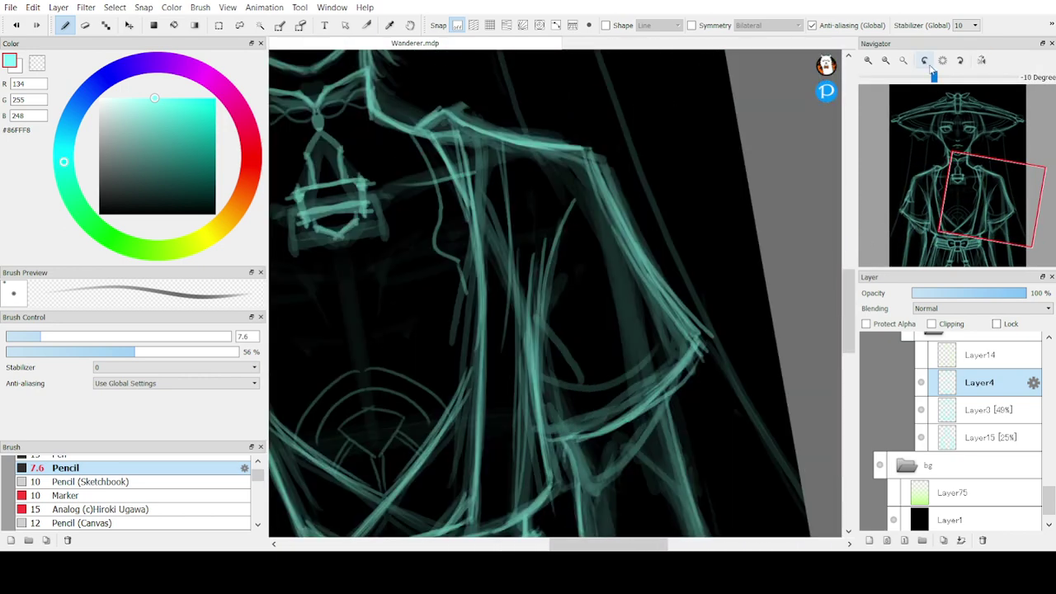
left_click(942, 60)
left_click(905, 61)
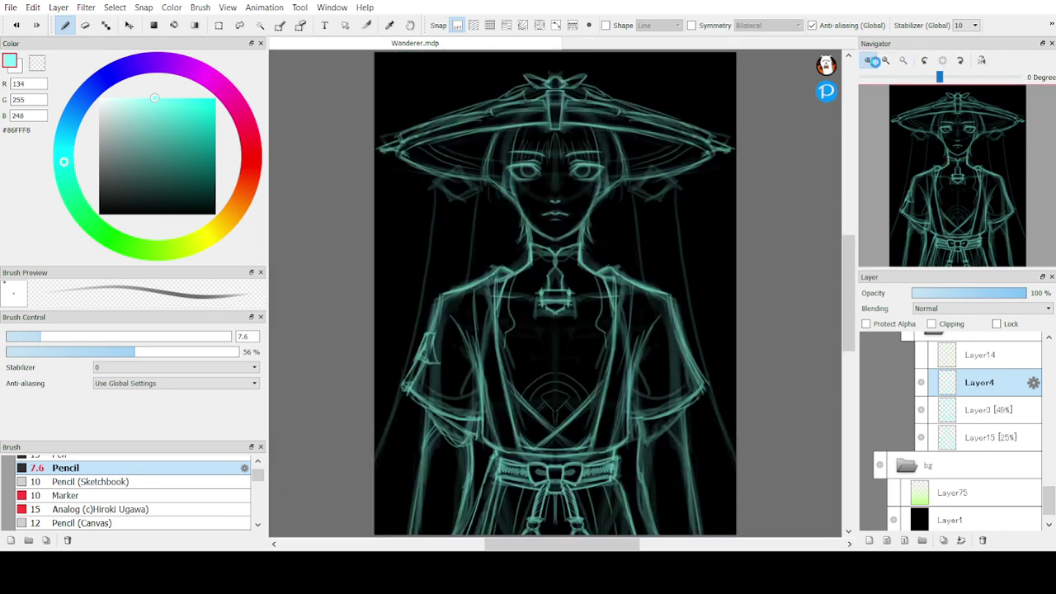
left_click(884, 61)
left_click(885, 61)
left_click_drag(935, 169, 965, 225)
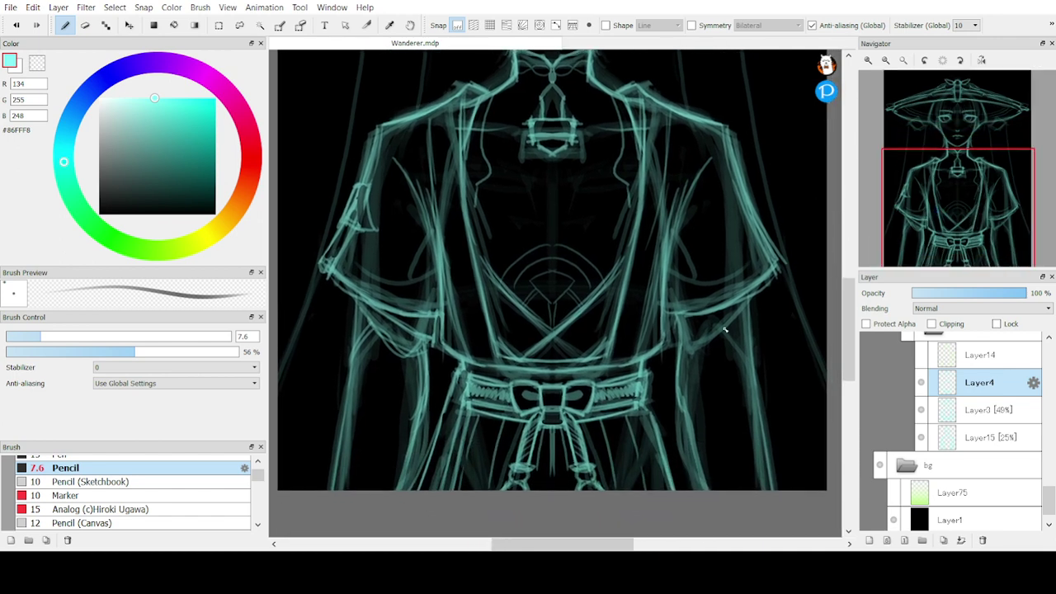
left_click_drag(681, 369, 700, 478)
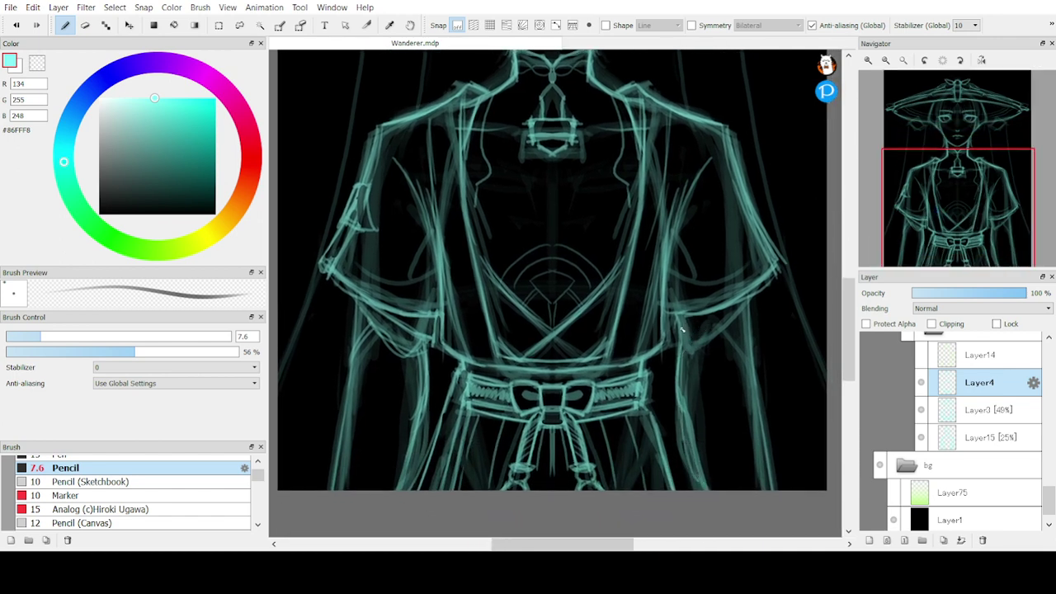
Draw the underside of the right sleeve with a short upright inner edge and slanted cloth edges beneath the hem
mouse_move(681, 330)
left_mouse_down()
mouse_move(735, 310)
mouse_move(703, 330)
mouse_move(720, 320)
mouse_move(674, 315)
mouse_move(673, 325)
mouse_move(669, 311)
mouse_move(671, 333)
mouse_move(739, 333)
mouse_move(688, 319)
left_mouse_up()
key("e")
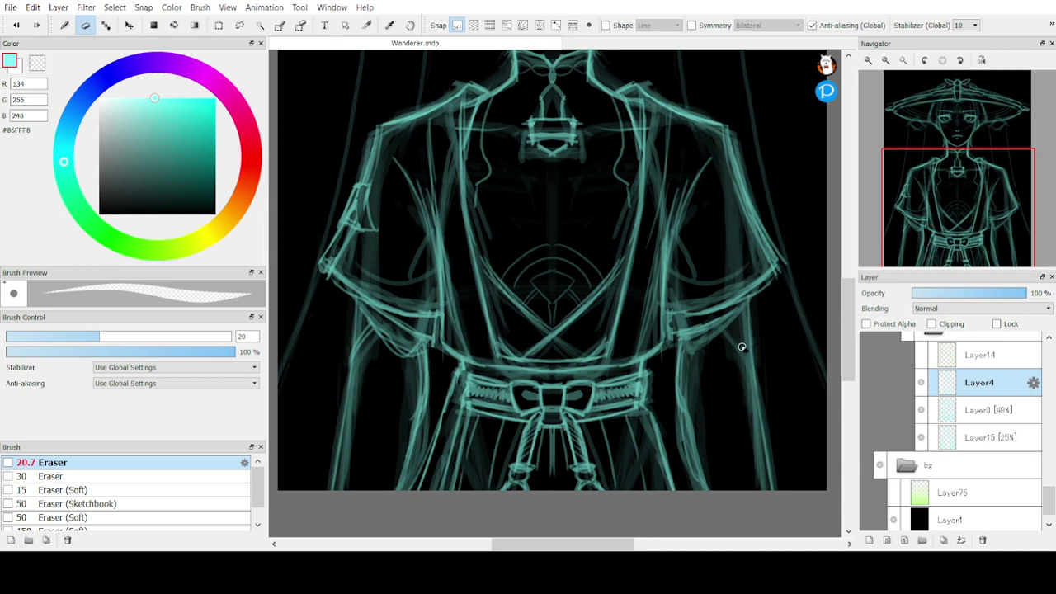
key("b")
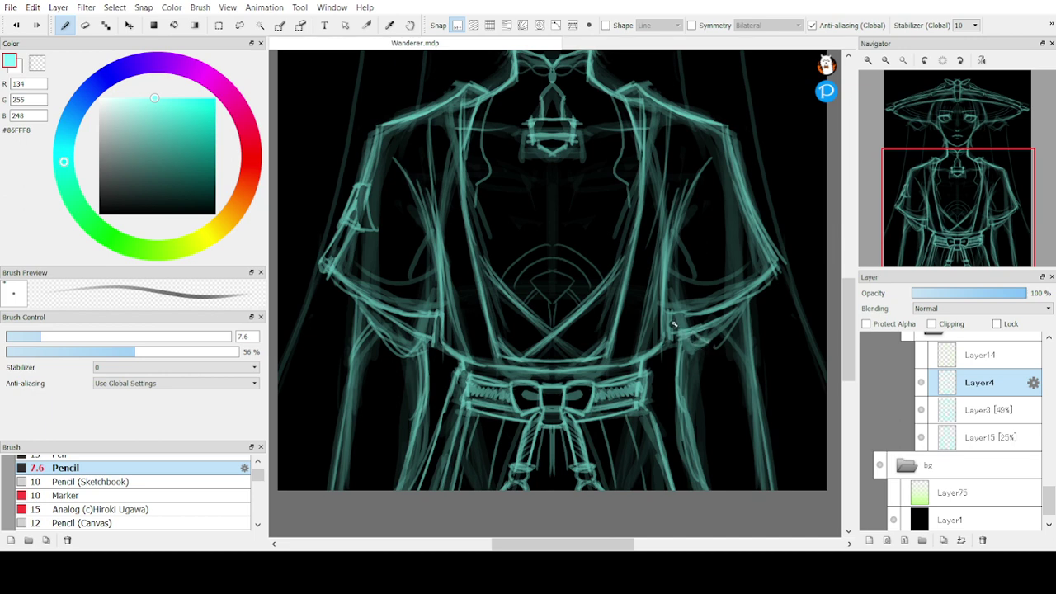
left_click_drag(687, 340, 694, 357)
left_click_drag(737, 322, 699, 356)
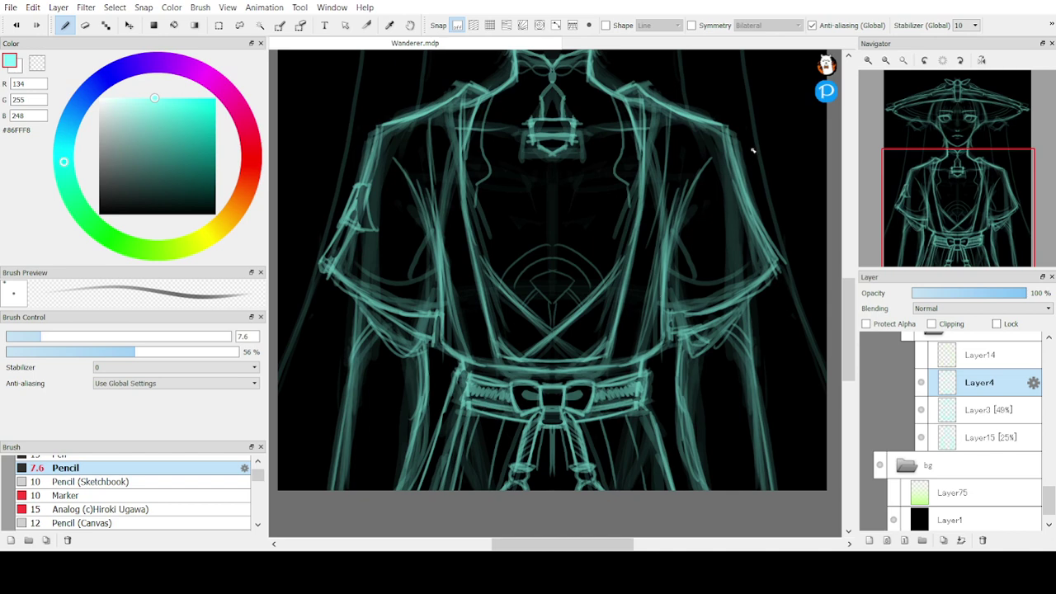
Erase part of the right sleeve's upper fold line and draw a new fold line down from the shoulder corner
key("e")
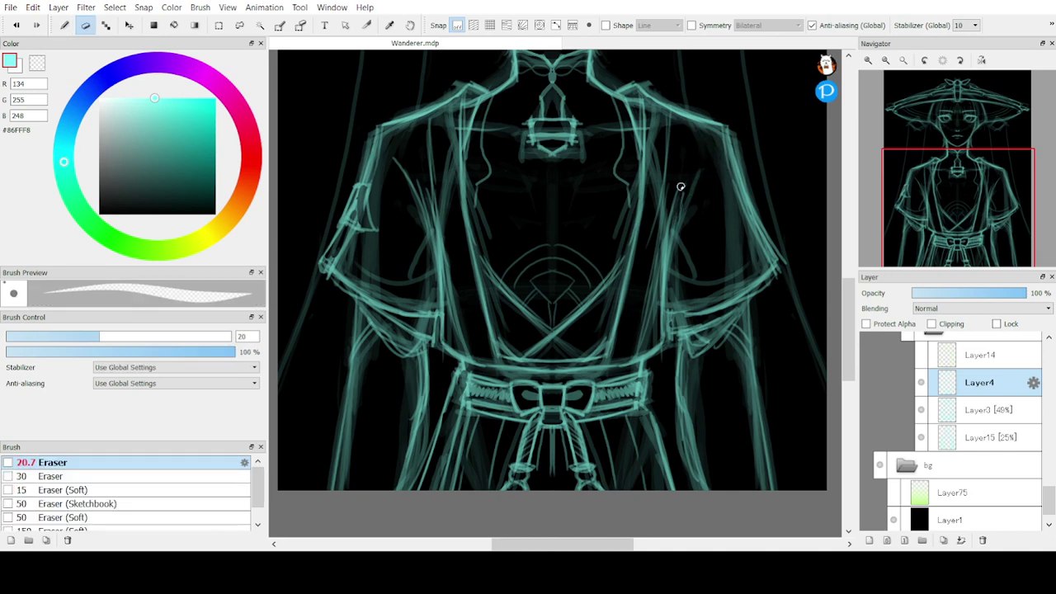
key("b")
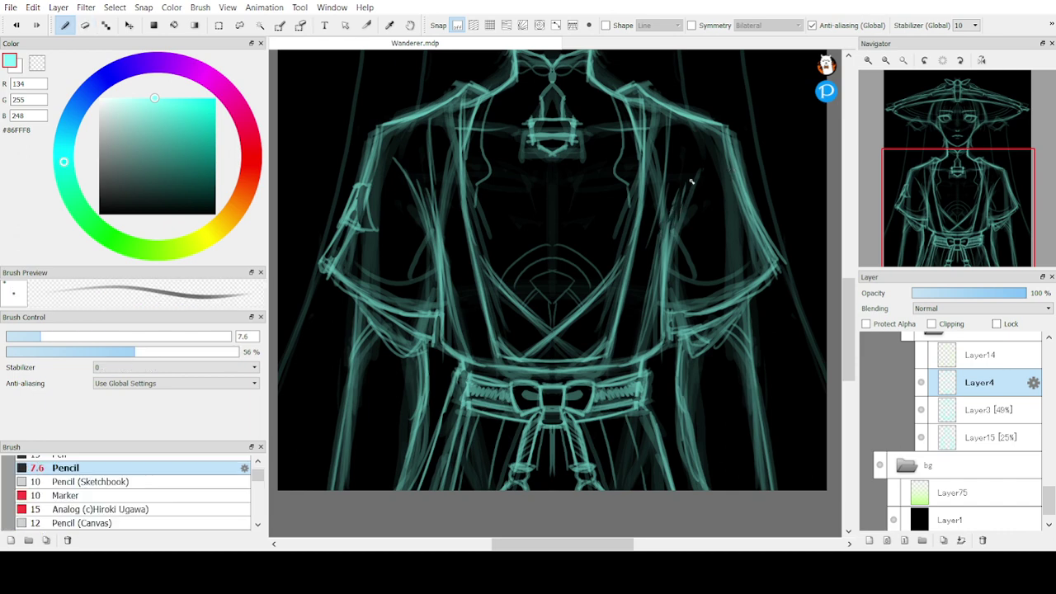
mouse_move(677, 234)
left_mouse_down()
mouse_move(704, 177)
mouse_move(669, 246)
left_mouse_up()
left_click_drag(720, 127, 711, 163)
key("ctrl+z")
key("ctrl+z")
key("ctrl+z")
key("ctrl+z")
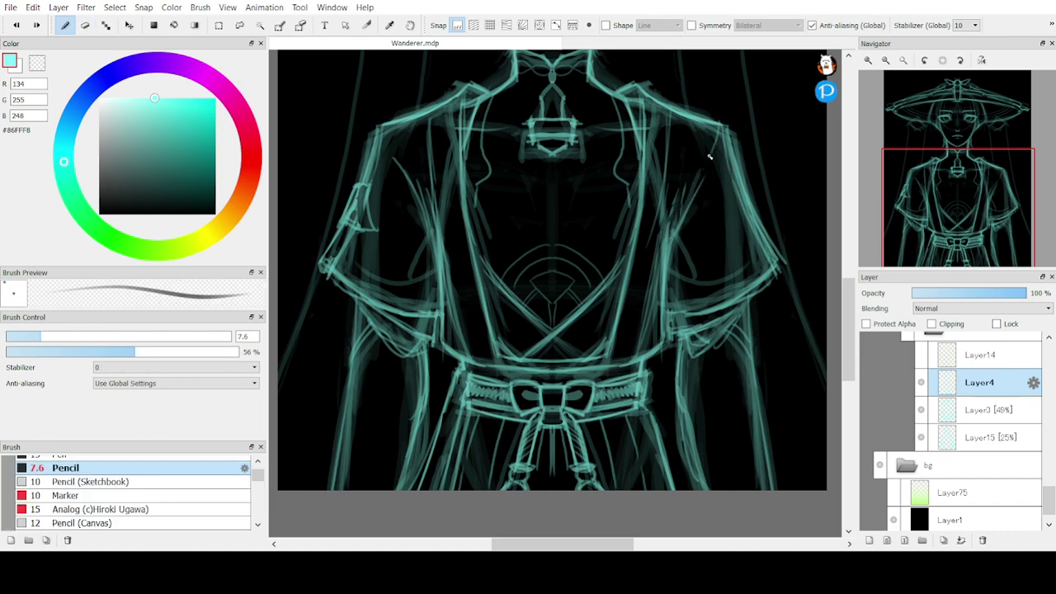
left_click_drag(725, 130, 703, 188)
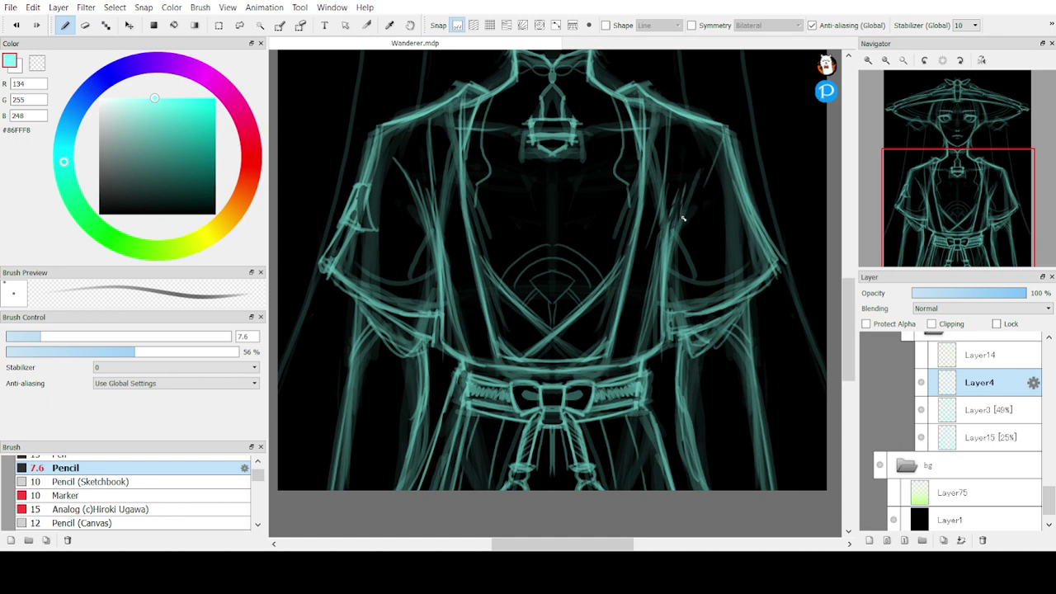
Clean up and redraw the fold lines at the right armpit and along the adjoining side of the torso
key("e")
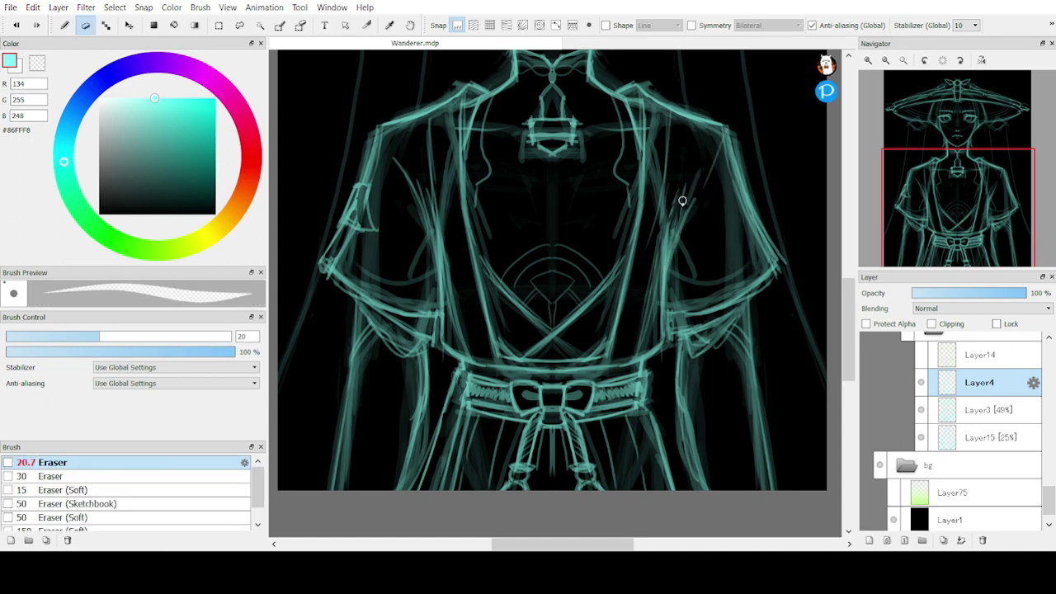
left_click_drag(683, 200, 658, 315)
key("b")
key("ctrl+z")
left_click_drag(679, 197, 659, 293)
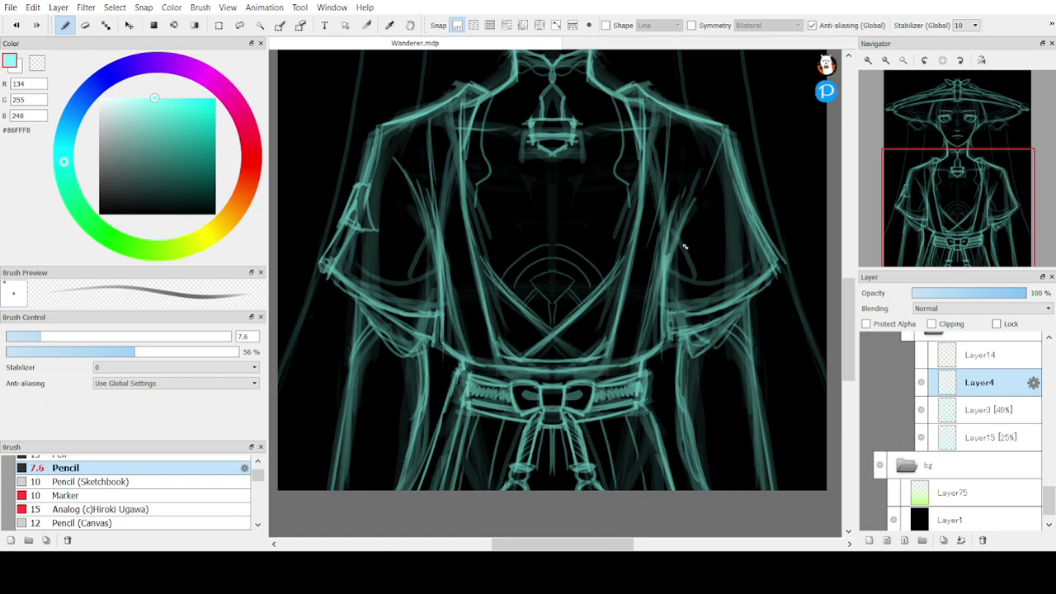
left_click_drag(678, 116, 642, 296)
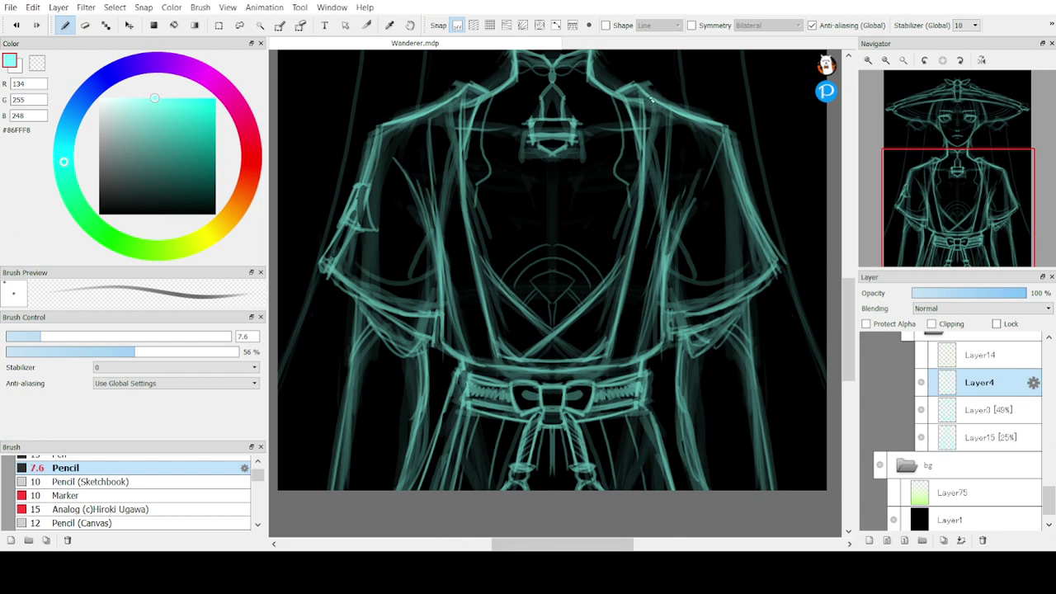
left_click_drag(651, 99, 647, 368)
key("ctrl+z")
Delete Layer14 and add a new empty layer above Layer4
left_click(941, 357)
left_click(983, 539)
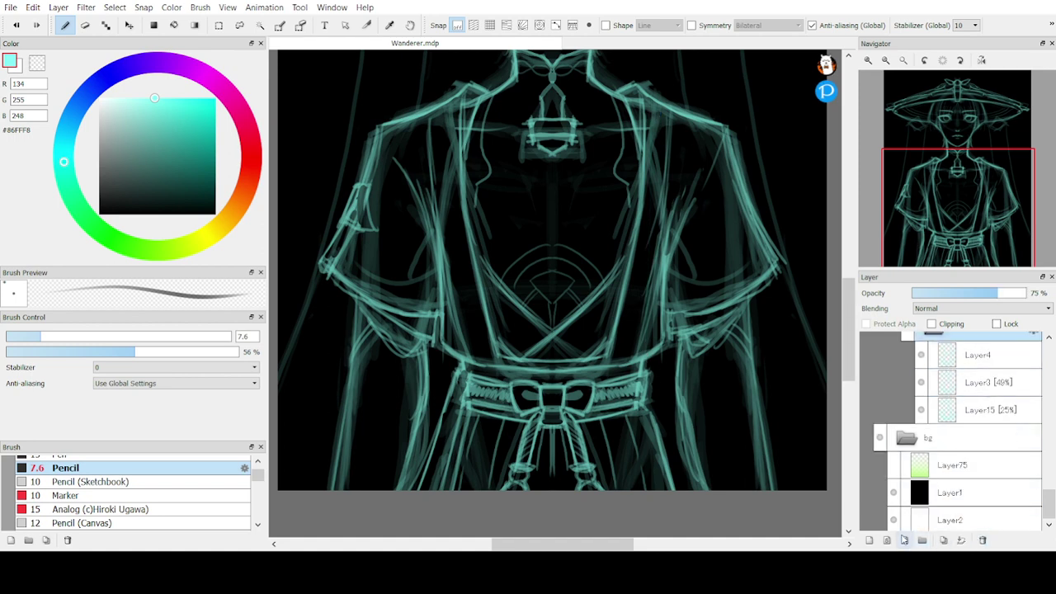
left_click(869, 539)
Draw the long curved centre strand of the fringe between the brows and shorter strands toward the left eyebrow
left_click_drag(974, 193, 948, 129)
left_click(868, 60)
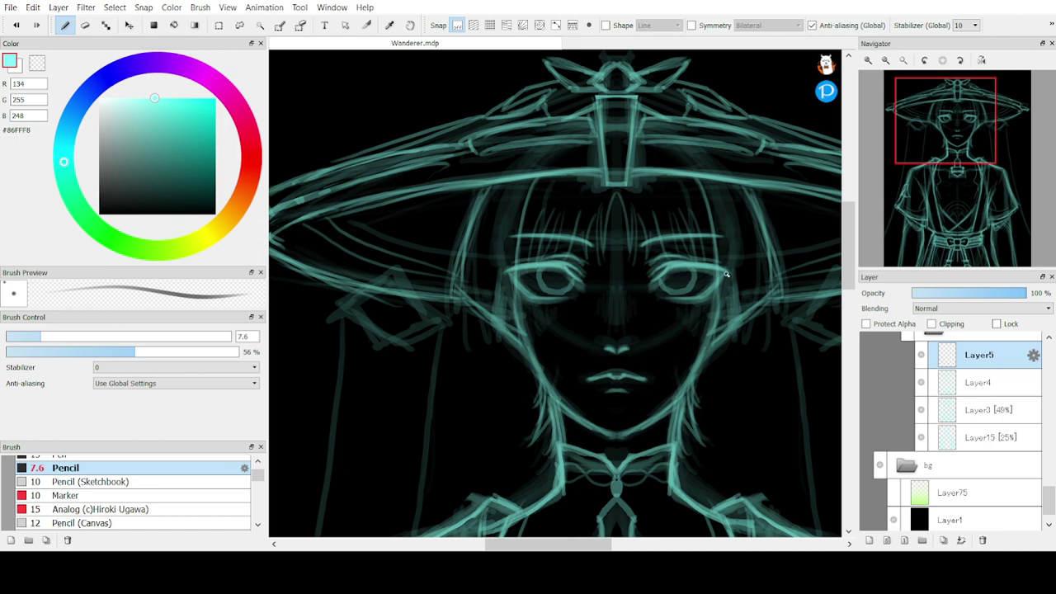
left_click_drag(614, 198, 607, 285)
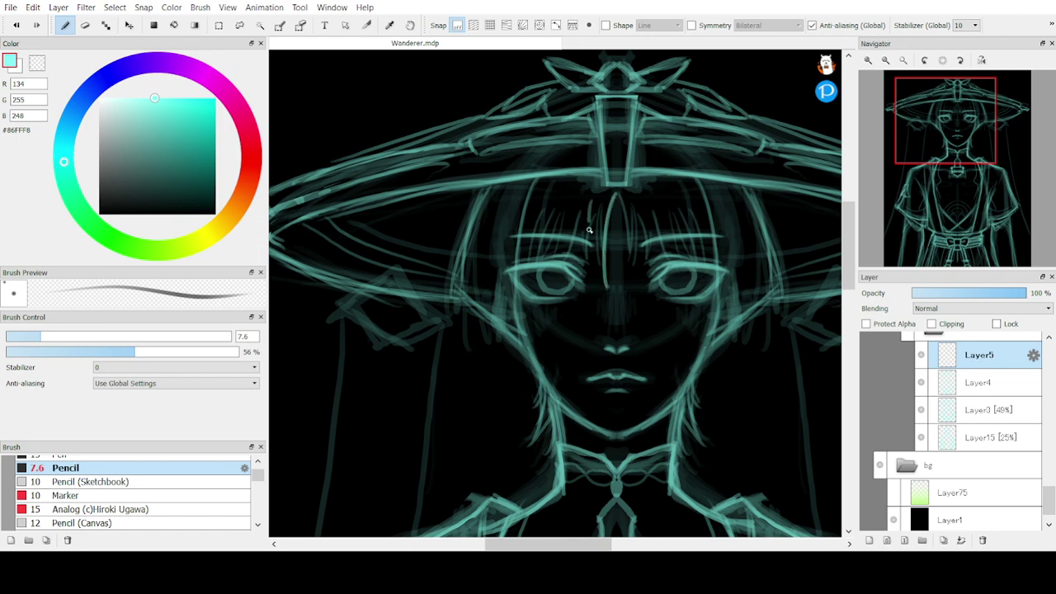
left_click_drag(593, 221, 604, 281)
mouse_move(594, 202)
left_mouse_down()
mouse_move(578, 264)
mouse_move(576, 196)
mouse_move(562, 262)
left_mouse_up()
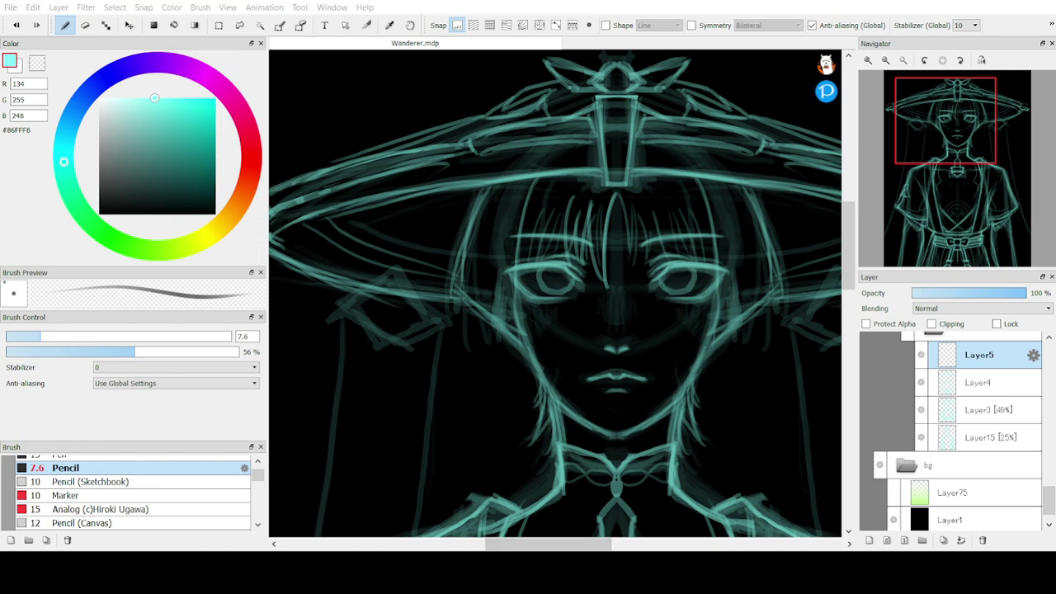
Draw the fringe strands over the left eyebrow and the hair strands at the left temple under the hat brim
left_click_drag(530, 198, 527, 268)
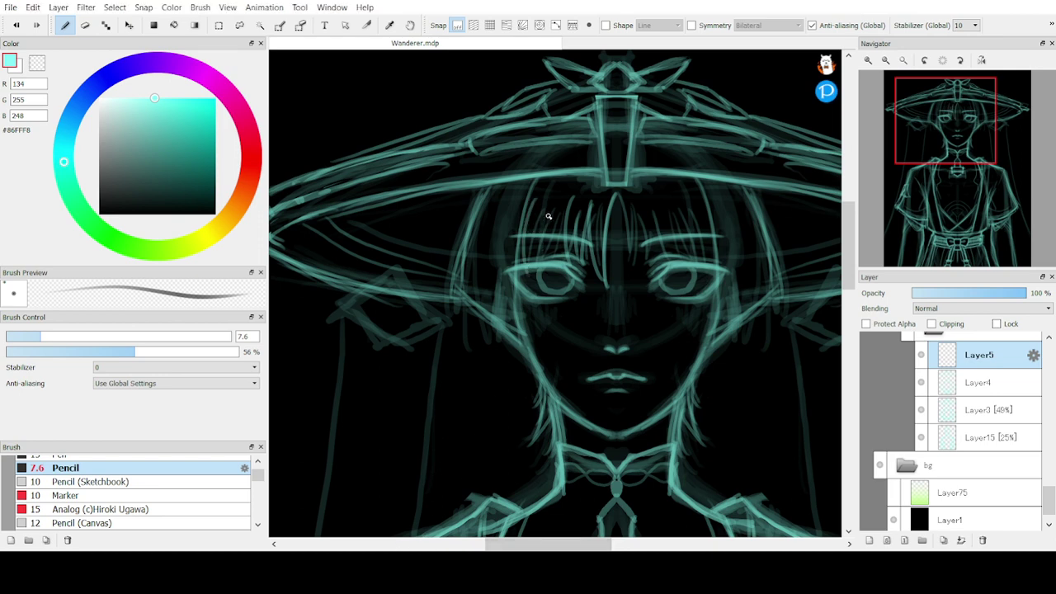
left_click_drag(563, 201, 530, 262)
left_click_drag(535, 202, 529, 264)
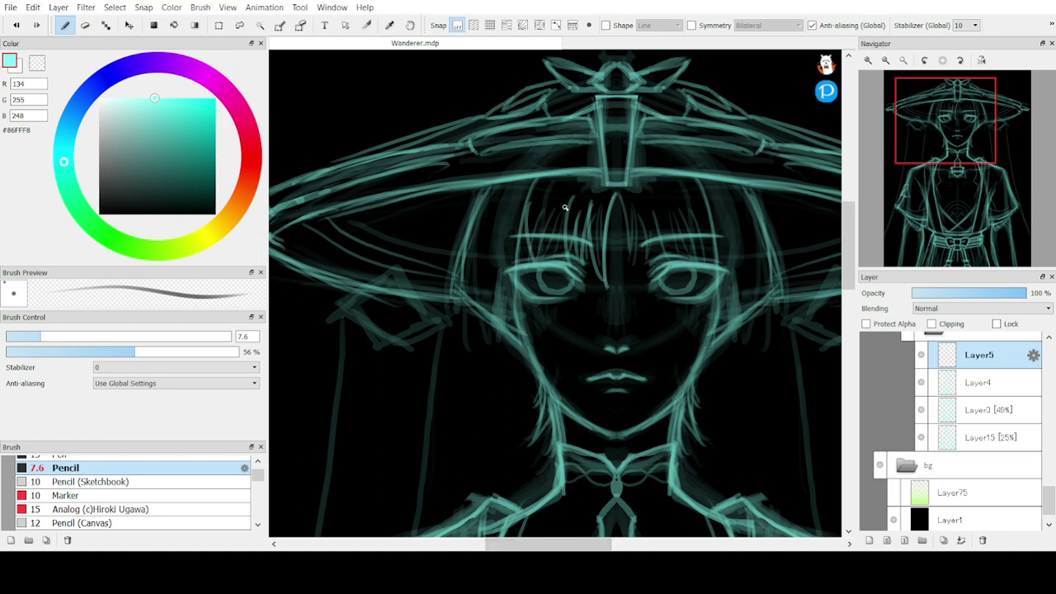
left_click_drag(565, 208, 538, 264)
left_click_drag(532, 211, 512, 358)
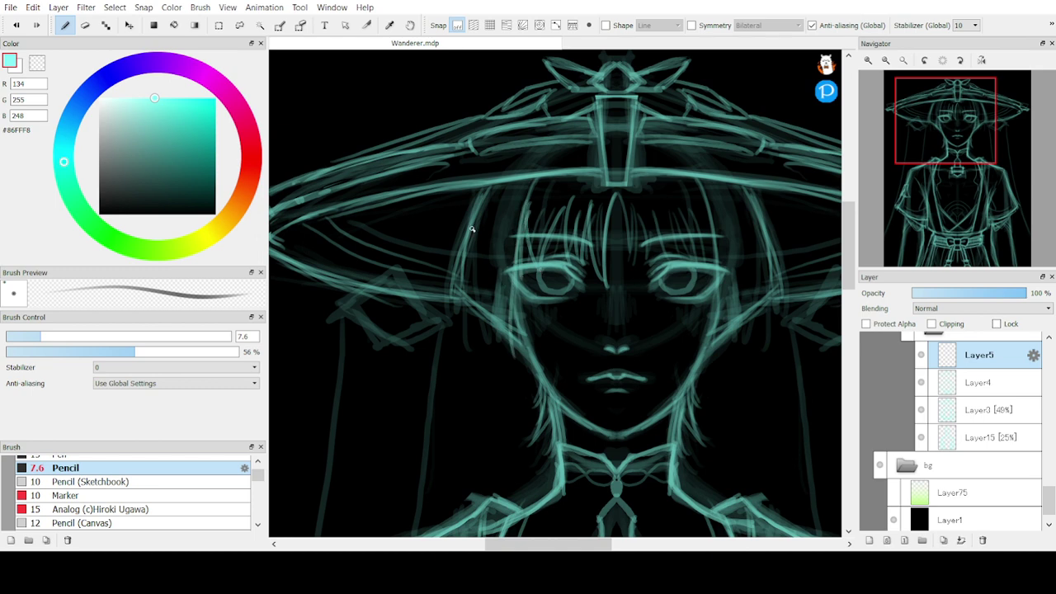
mouse_move(481, 192)
left_mouse_down()
mouse_move(456, 291)
mouse_move(480, 264)
left_mouse_up()
mouse_move(510, 188)
left_mouse_down()
mouse_move(494, 312)
mouse_move(503, 218)
left_mouse_up()
Draw the right half of the fringe with curved strands from the centre parting across the right eyebrow
mouse_move(624, 191)
left_mouse_down()
mouse_move(638, 285)
mouse_move(654, 183)
mouse_move(665, 263)
mouse_move(670, 215)
mouse_move(686, 238)
mouse_move(683, 262)
left_mouse_up()
left_click_drag(685, 262, 693, 212)
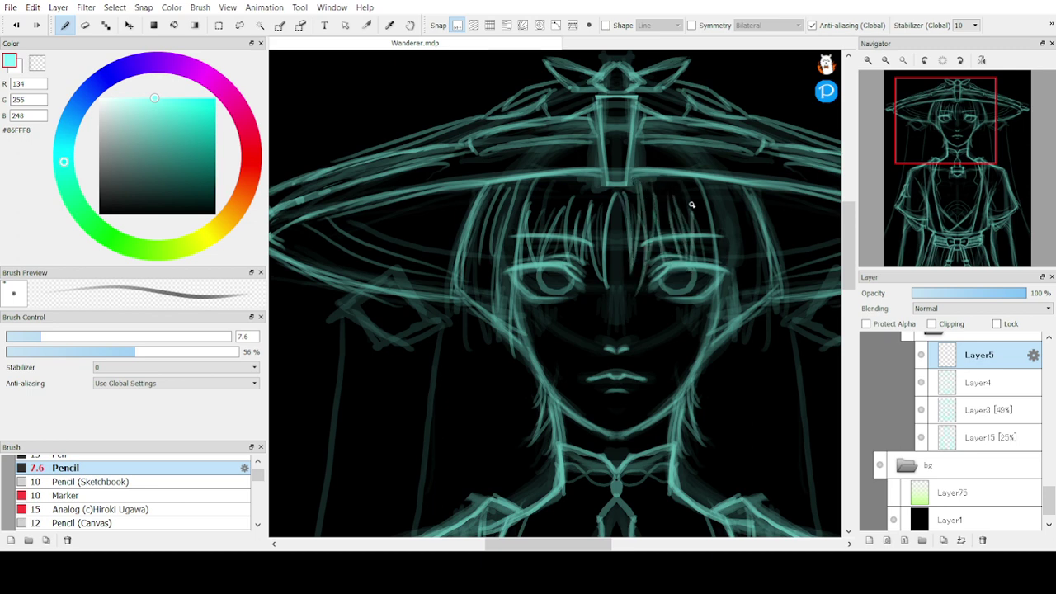
left_click_drag(702, 260, 696, 182)
left_click_drag(694, 176, 712, 264)
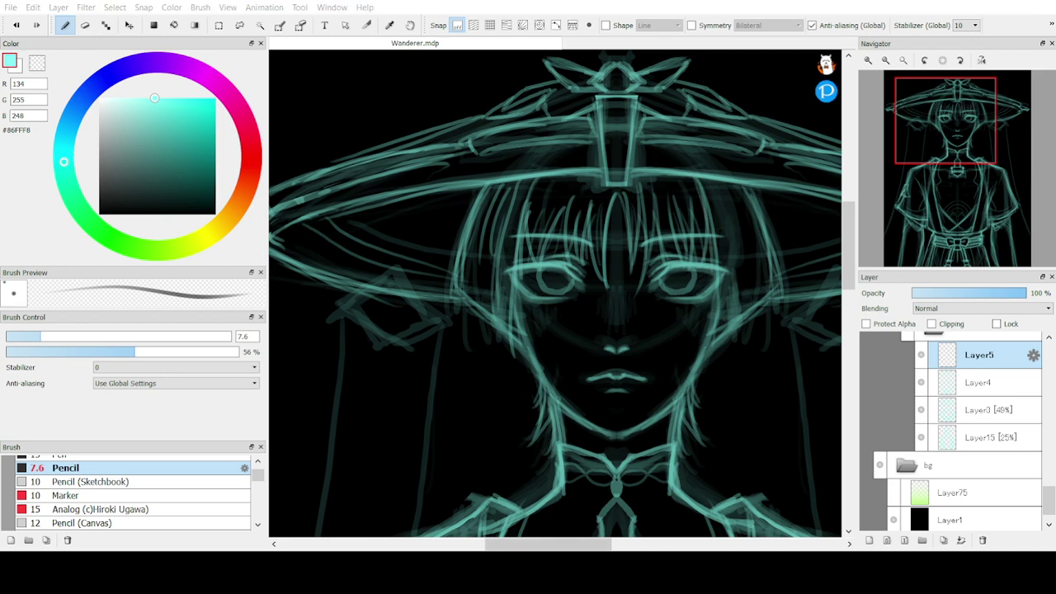
Draw overlapping strands of the left sidelock from the outer eyebrow down beside the eye to the cheek
left_click_drag(516, 246, 528, 320)
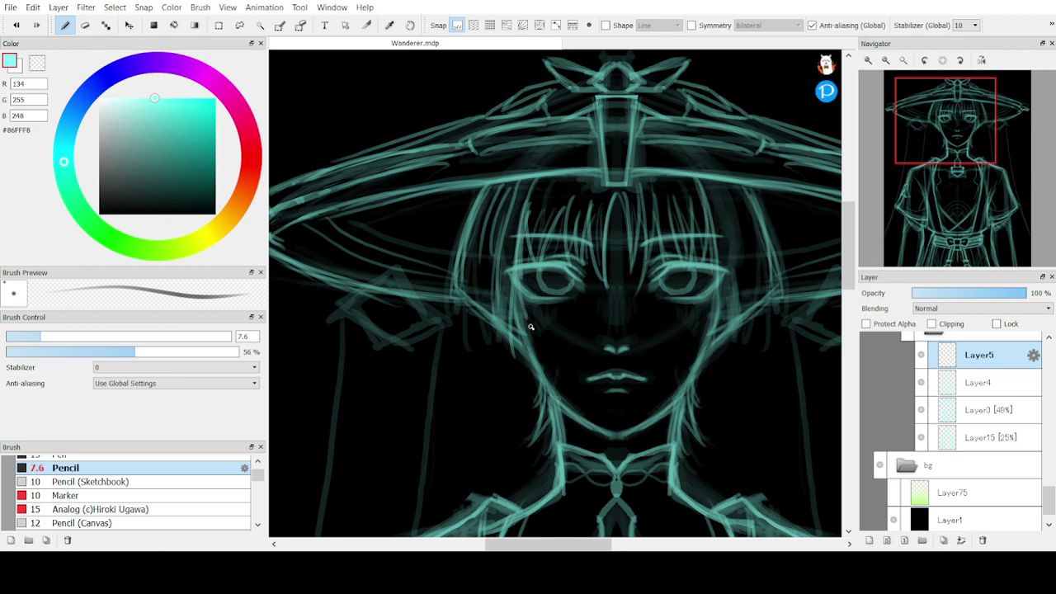
left_click_drag(508, 264, 535, 336)
left_click_drag(508, 233, 540, 330)
mouse_move(513, 254)
left_mouse_down()
mouse_move(533, 334)
mouse_move(511, 236)
left_mouse_up()
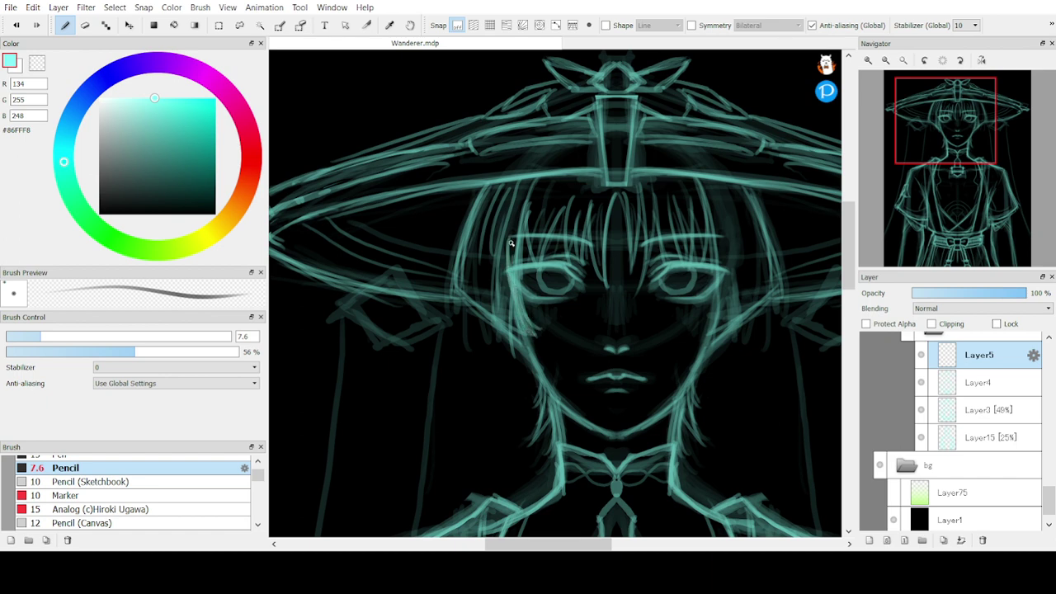
left_click_drag(530, 323, 519, 246)
Set Layer4's opacity to 73% and return to Layer5 with the eraser
left_click(978, 382)
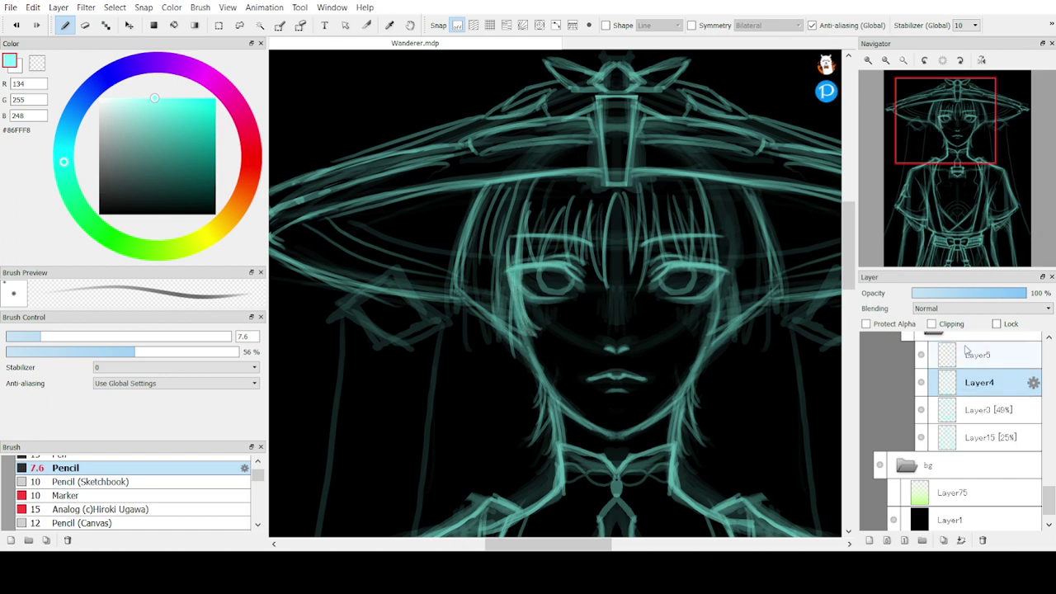
left_click(994, 295)
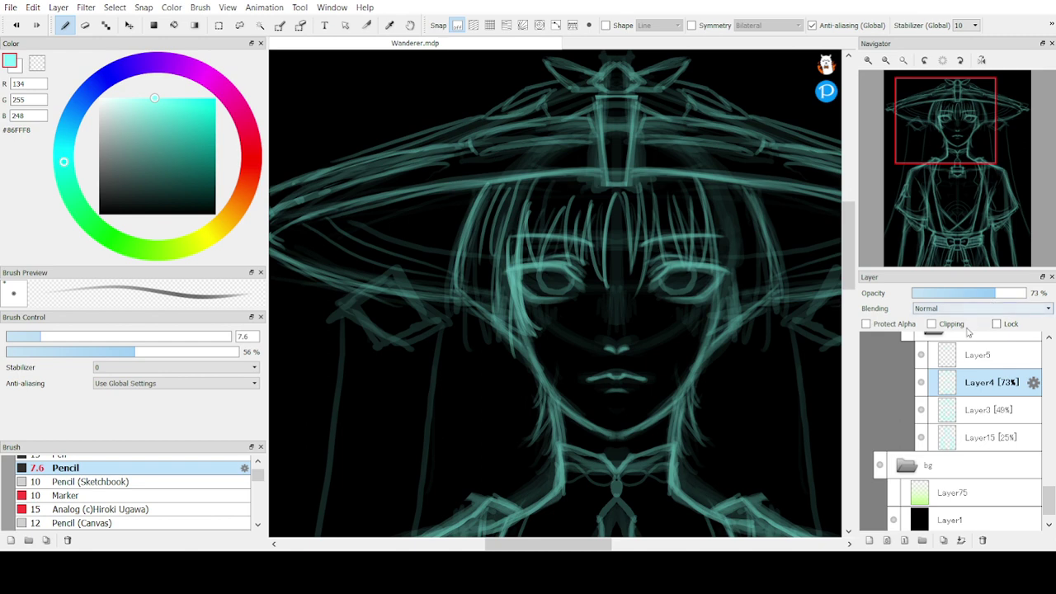
left_click(964, 355)
key("e")
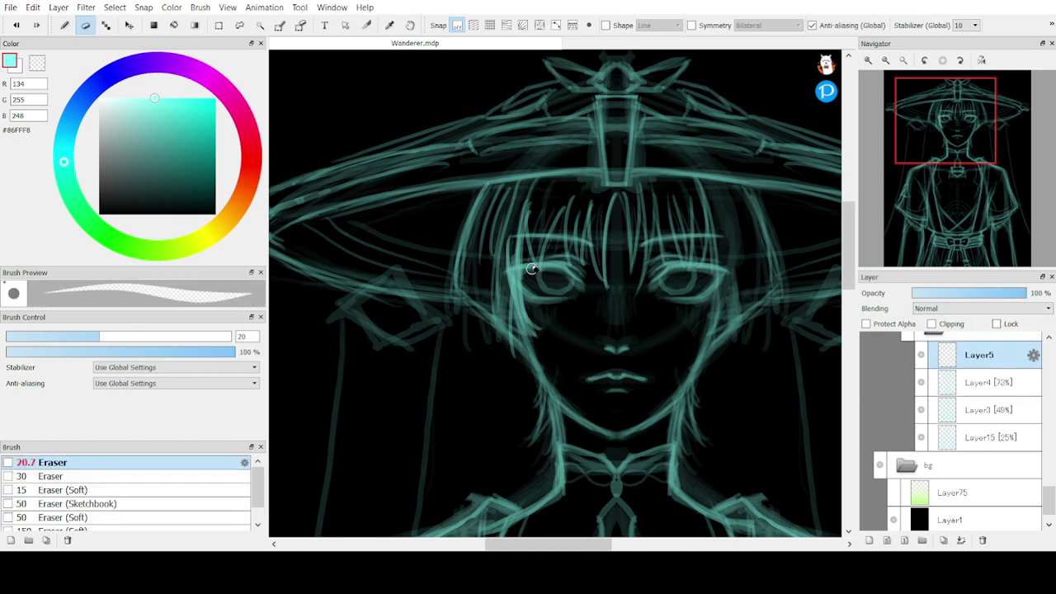
Draw outer hair strands with the Pencil on the left side of the head, from under the hat brim to flared tips
key("b")
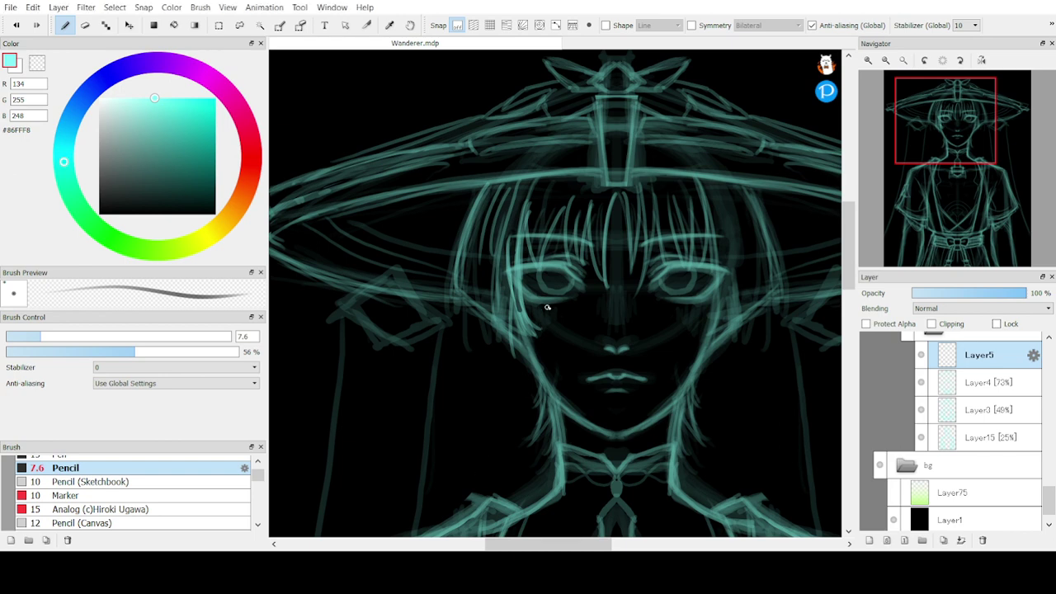
mouse_move(484, 248)
left_mouse_down()
mouse_move(487, 331)
mouse_move(496, 244)
left_mouse_up()
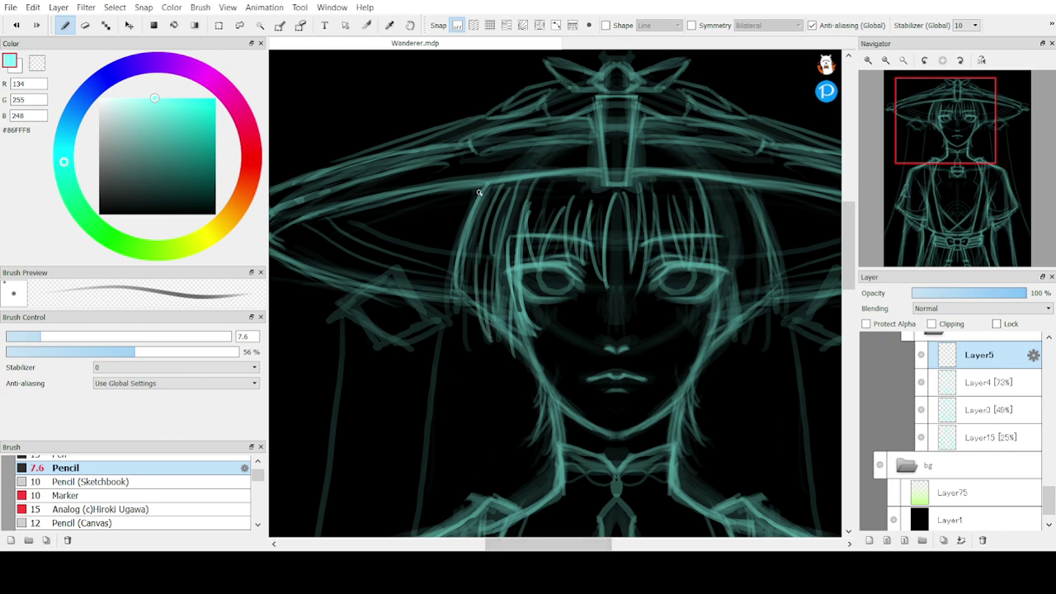
left_click_drag(480, 188, 459, 258)
mouse_move(477, 207)
left_mouse_down()
mouse_move(441, 290)
mouse_move(487, 199)
mouse_move(442, 299)
mouse_move(482, 231)
left_mouse_up()
mouse_move(460, 290)
left_mouse_down()
mouse_move(464, 308)
mouse_move(477, 244)
left_mouse_up()
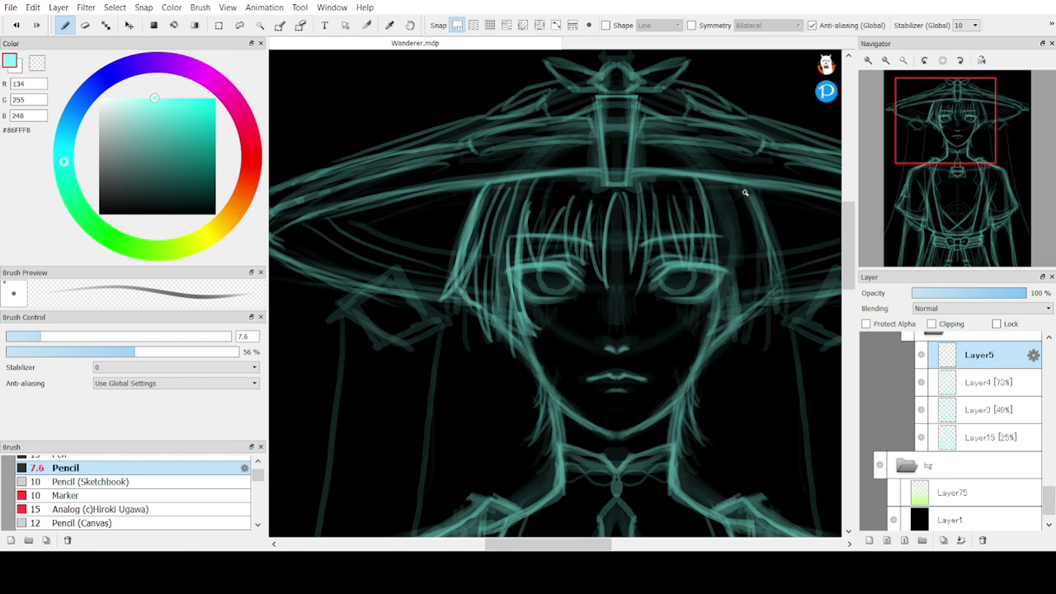
Draw matching outer hair strands on the right side of the head, flaring outward below the hat brim
left_click(497, 569)
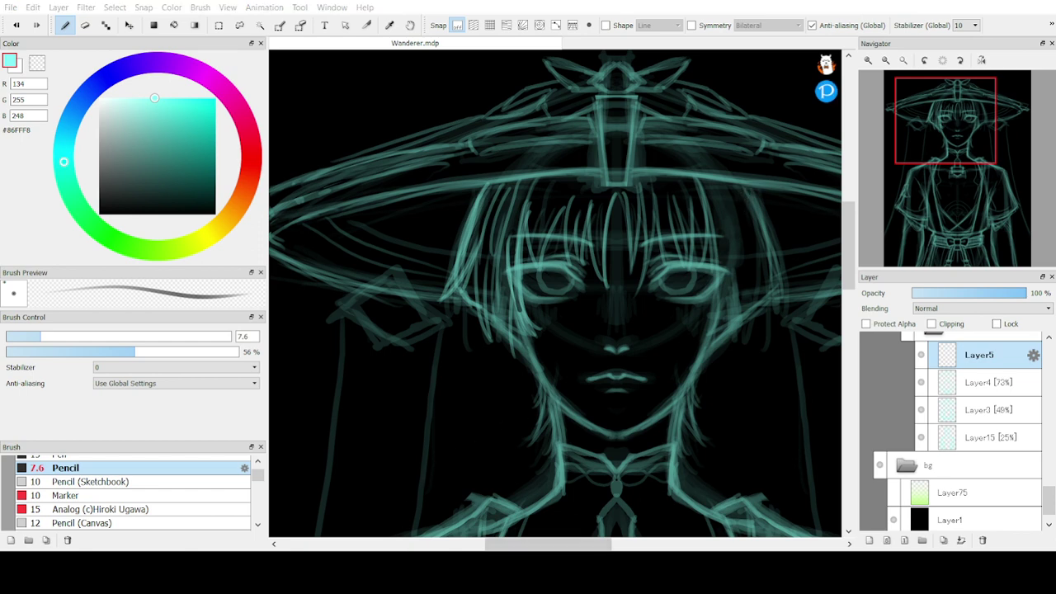
mouse_move(746, 187)
left_mouse_down()
mouse_move(780, 289)
mouse_move(799, 290)
left_mouse_up()
mouse_move(719, 281)
left_mouse_down()
mouse_move(690, 348)
mouse_move(726, 241)
mouse_move(730, 343)
mouse_move(726, 212)
mouse_move(745, 316)
mouse_move(755, 213)
mouse_move(754, 312)
left_mouse_up()
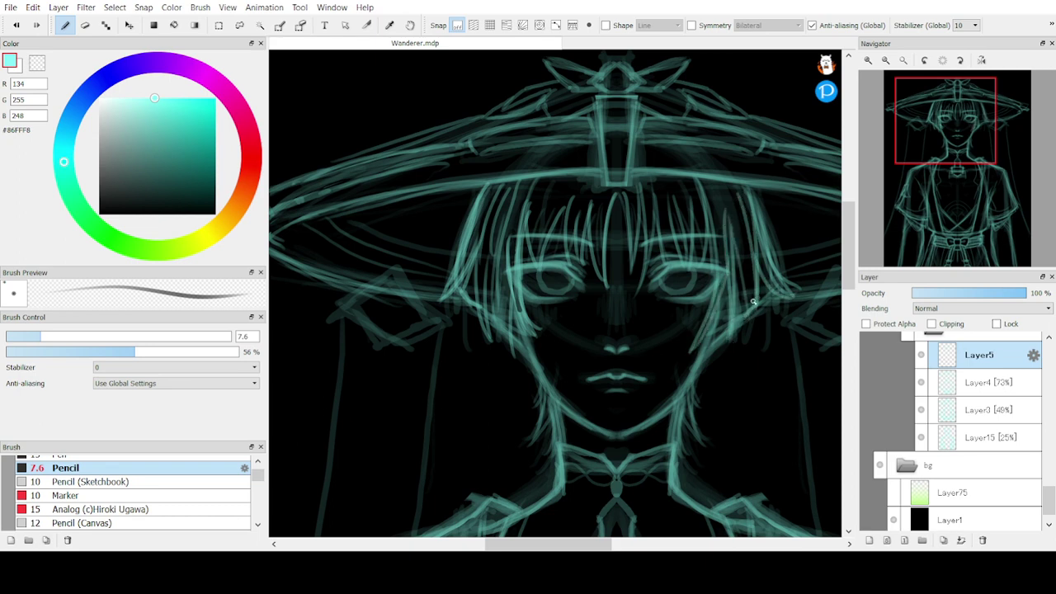
left_click_drag(728, 185, 746, 266)
left_click_drag(744, 264, 718, 177)
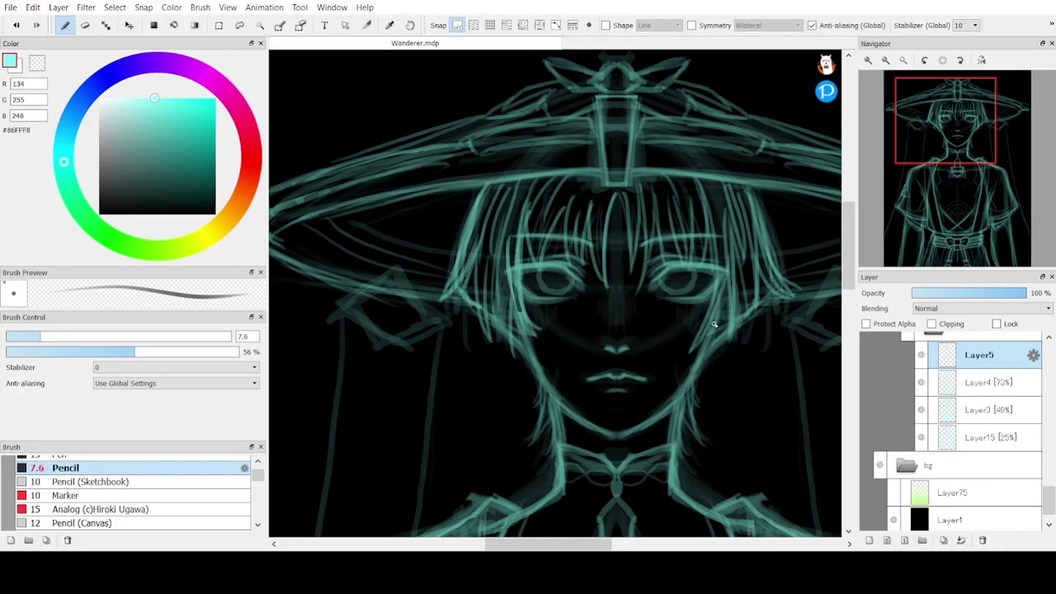
Set the Pencil opacity to 80% and draw a four-sided cloth panel hanging from the right shoulder beside the collar
left_click_drag(945, 123, 978, 209)
left_click(887, 61)
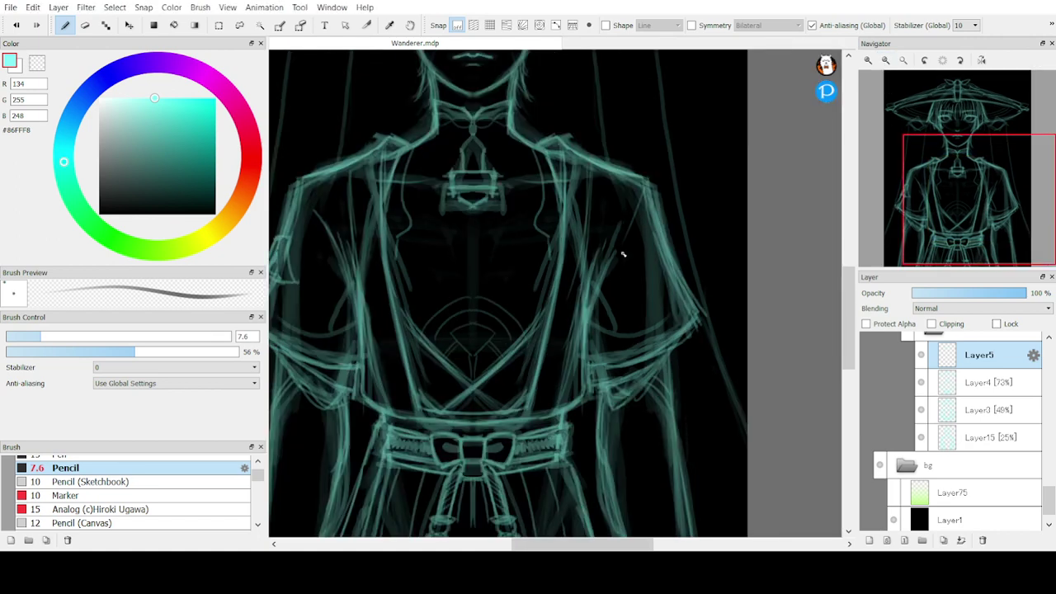
mouse_move(577, 150)
left_mouse_down()
mouse_move(564, 265)
mouse_move(619, 162)
mouse_move(568, 186)
mouse_move(557, 247)
left_mouse_up()
left_click(193, 352)
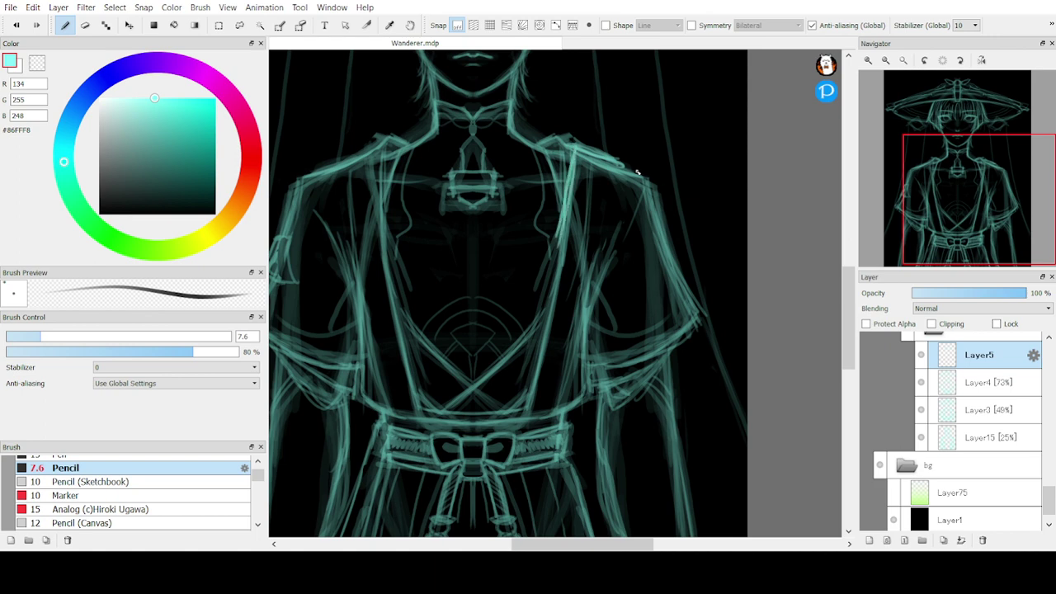
left_click_drag(629, 169, 601, 289)
mouse_move(559, 248)
left_mouse_down()
mouse_move(605, 281)
mouse_move(557, 249)
left_mouse_up()
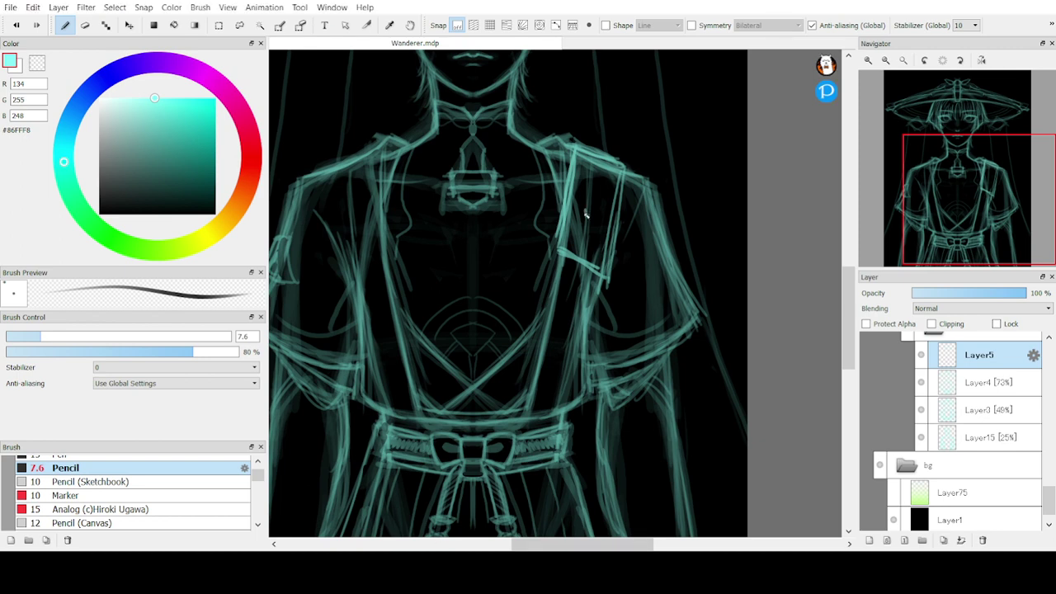
Draw a teardrop-shaped knot and a large double-ringed ornament at the lower edge of the shoulder panel
mouse_move(577, 241)
left_mouse_down()
mouse_move(586, 216)
mouse_move(578, 241)
mouse_move(591, 227)
left_mouse_up()
mouse_move(599, 272)
left_mouse_down()
mouse_move(556, 322)
mouse_move(587, 248)
mouse_move(608, 315)
mouse_move(540, 272)
mouse_move(610, 250)
mouse_move(582, 319)
mouse_move(555, 269)
mouse_move(562, 296)
mouse_move(534, 311)
mouse_move(598, 244)
mouse_move(612, 328)
mouse_move(556, 310)
left_mouse_up()
key("ctrl+z")
key("ctrl+z")
left_click(416, 578)
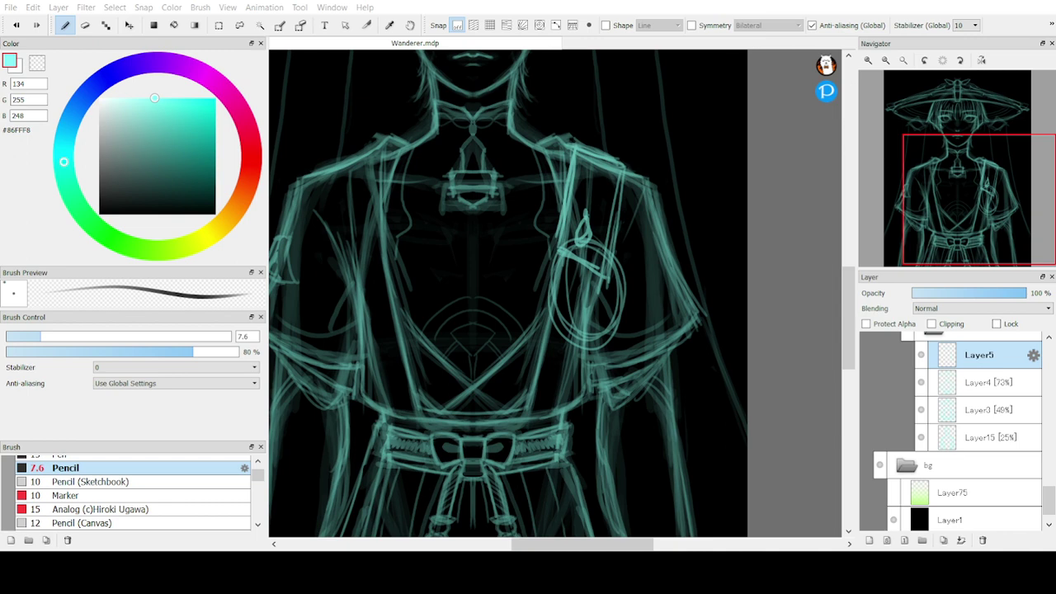
Draw an inner oval in the round chest ornament and erase the panel lines crossing it
mouse_move(603, 290)
left_mouse_down()
mouse_move(584, 306)
mouse_move(591, 276)
left_mouse_up()
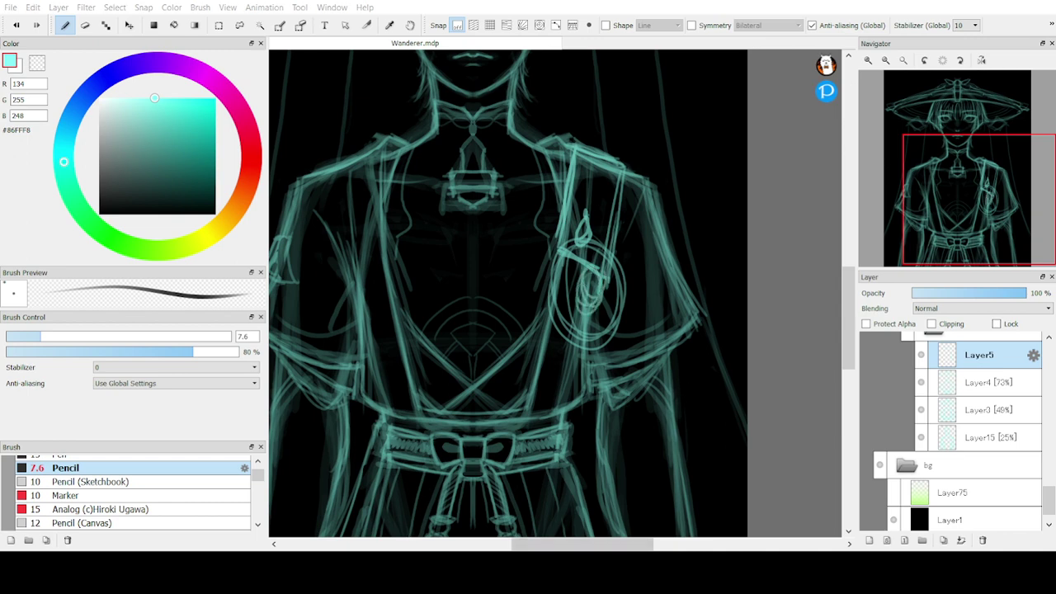
left_click(455, 548)
key("ctrl+z")
mouse_move(579, 263)
left_mouse_down()
mouse_move(606, 323)
mouse_move(568, 295)
mouse_move(605, 316)
left_mouse_up()
key("e")
mouse_move(571, 259)
left_mouse_down()
mouse_move(594, 327)
mouse_move(614, 301)
mouse_move(599, 253)
mouse_move(567, 265)
mouse_move(571, 331)
mouse_move(605, 339)
mouse_move(612, 290)
mouse_move(590, 251)
mouse_move(564, 282)
mouse_move(581, 334)
left_mouse_up()
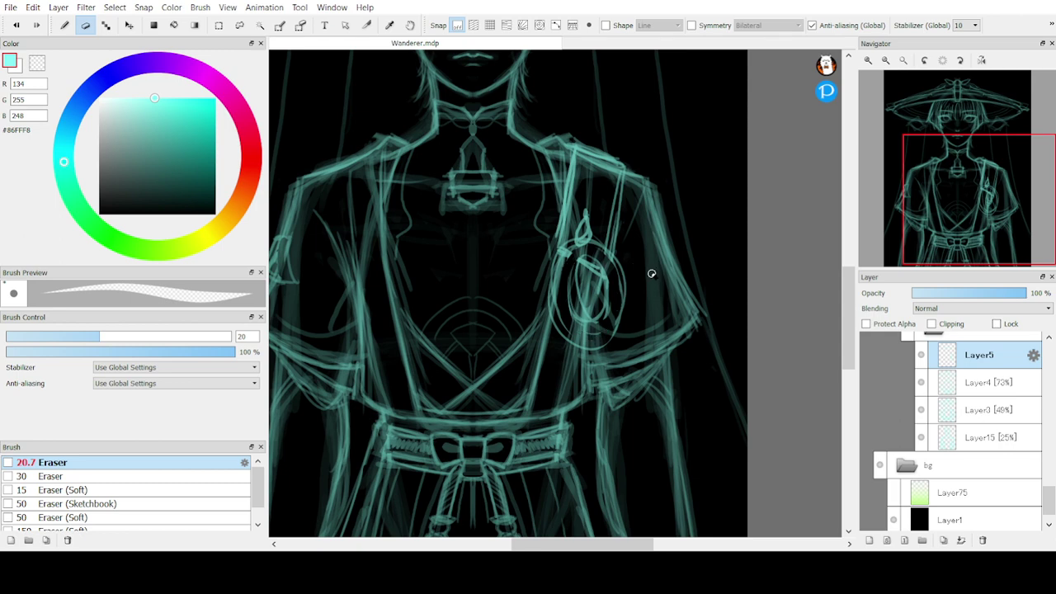
Reinforce the ornament's inner oval, clean up its upper edge and add pointed details to the knot above it
key("b")
mouse_move(605, 283)
left_mouse_down()
mouse_move(571, 314)
mouse_move(573, 285)
mouse_move(607, 317)
mouse_move(612, 274)
left_mouse_up()
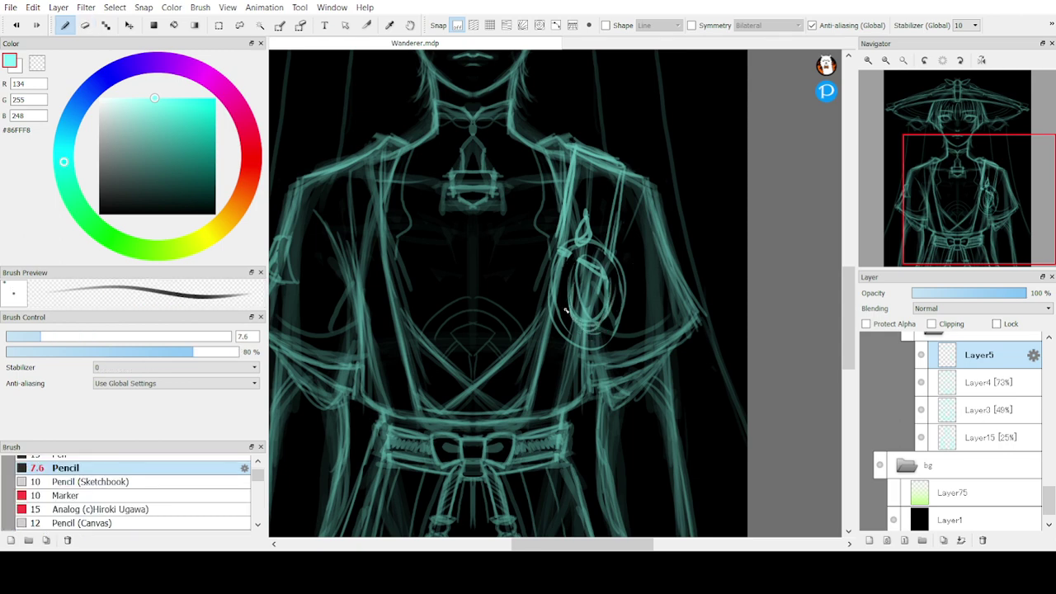
key("e")
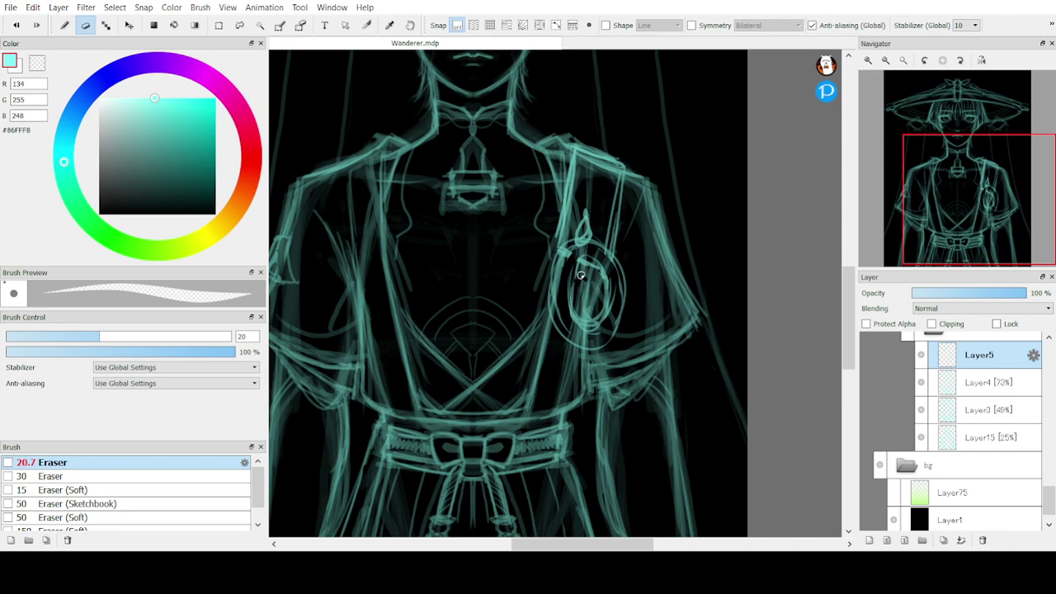
key("b")
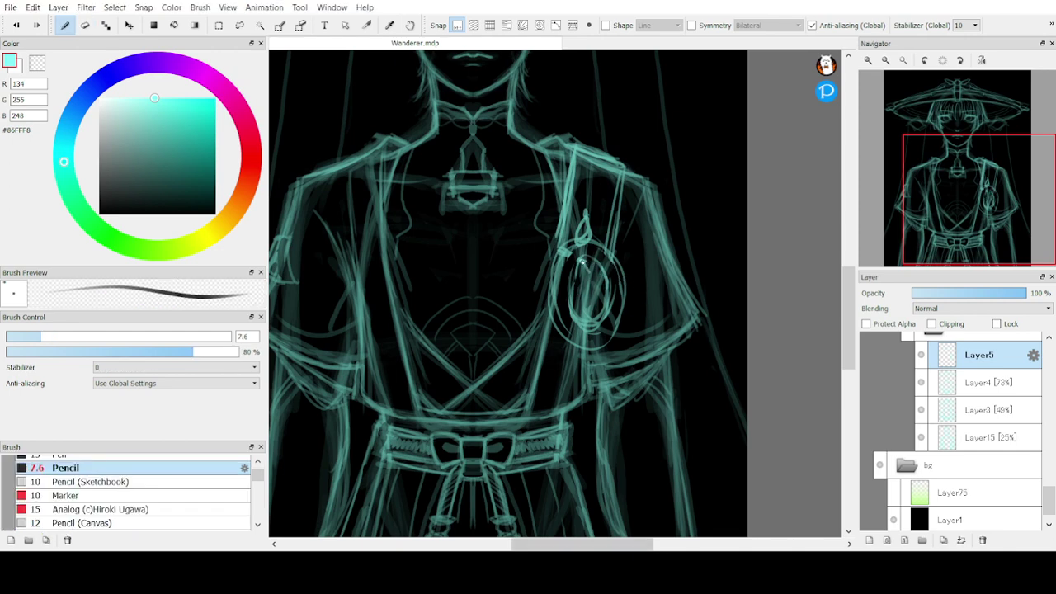
mouse_move(594, 264)
left_mouse_down()
mouse_move(594, 208)
mouse_move(594, 221)
left_mouse_up()
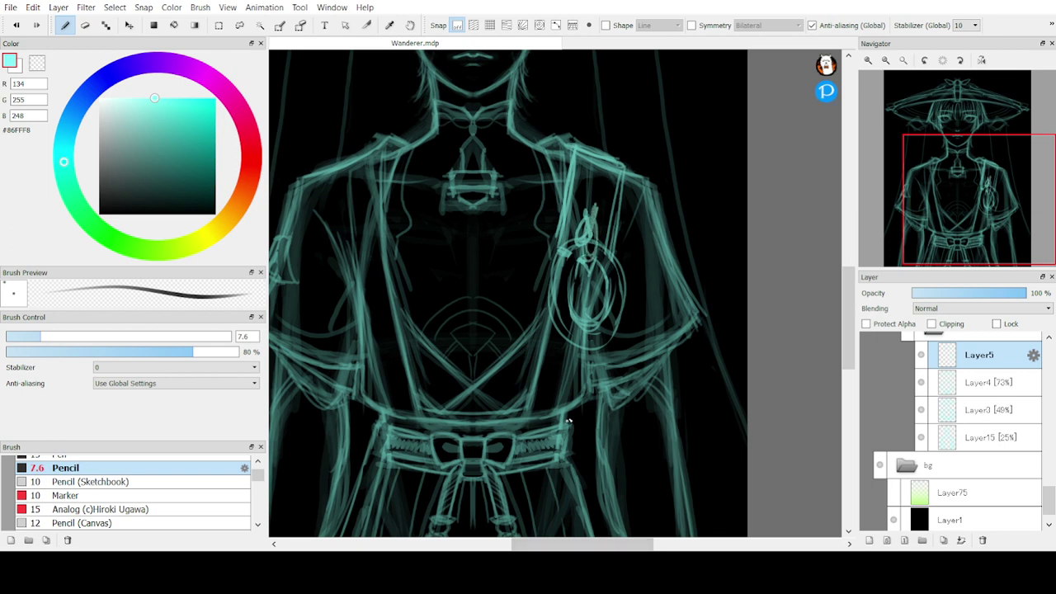
Draw a drop-shaped gem inside the ornament's oval and a small bead just below the ring
mouse_move(594, 294)
left_mouse_down()
mouse_move(586, 304)
mouse_move(590, 281)
left_mouse_up()
key("ctrl+z")
mouse_move(599, 290)
left_mouse_down()
mouse_move(588, 307)
mouse_move(599, 298)
mouse_move(584, 281)
mouse_move(592, 278)
mouse_move(590, 307)
mouse_move(599, 296)
mouse_move(580, 312)
mouse_move(600, 311)
left_mouse_up()
key("ctrl+z")
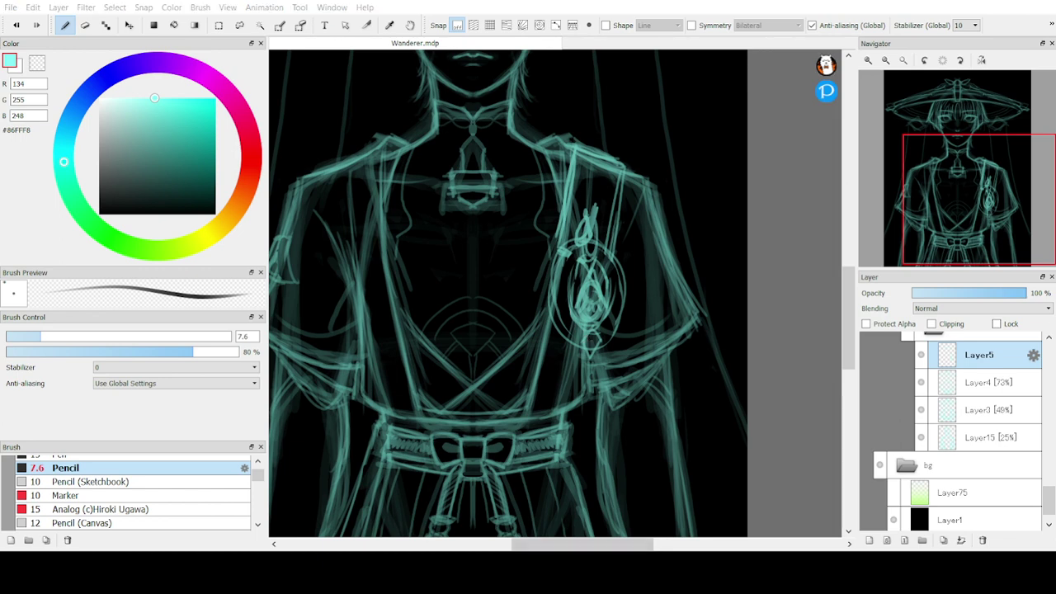
Draw a knotted, long hatched tassel hanging from the ornament's bead down past the belt
mouse_move(589, 358)
left_mouse_down()
mouse_move(579, 368)
mouse_move(603, 379)
mouse_move(601, 430)
mouse_move(580, 481)
left_mouse_up()
mouse_move(589, 386)
left_mouse_down()
mouse_move(579, 490)
mouse_move(578, 478)
left_mouse_up()
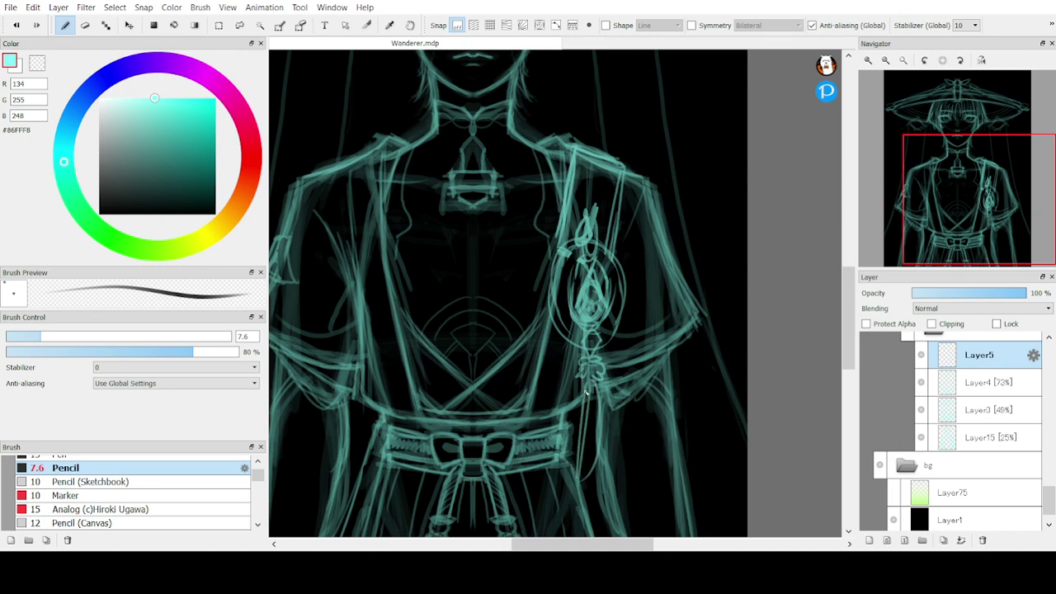
left_click_drag(585, 393, 584, 475)
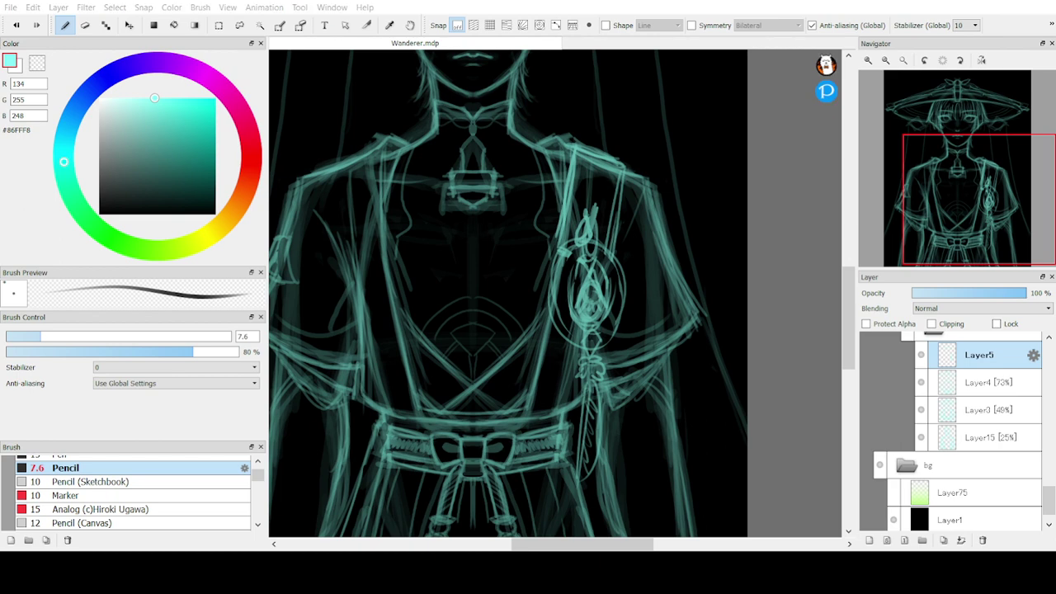
Draw the hanging cloth strips on both sides of the tassel, with their lower hems and a pointed end below the belt
mouse_move(565, 335)
left_mouse_down()
mouse_move(544, 475)
mouse_move(583, 475)
left_mouse_up()
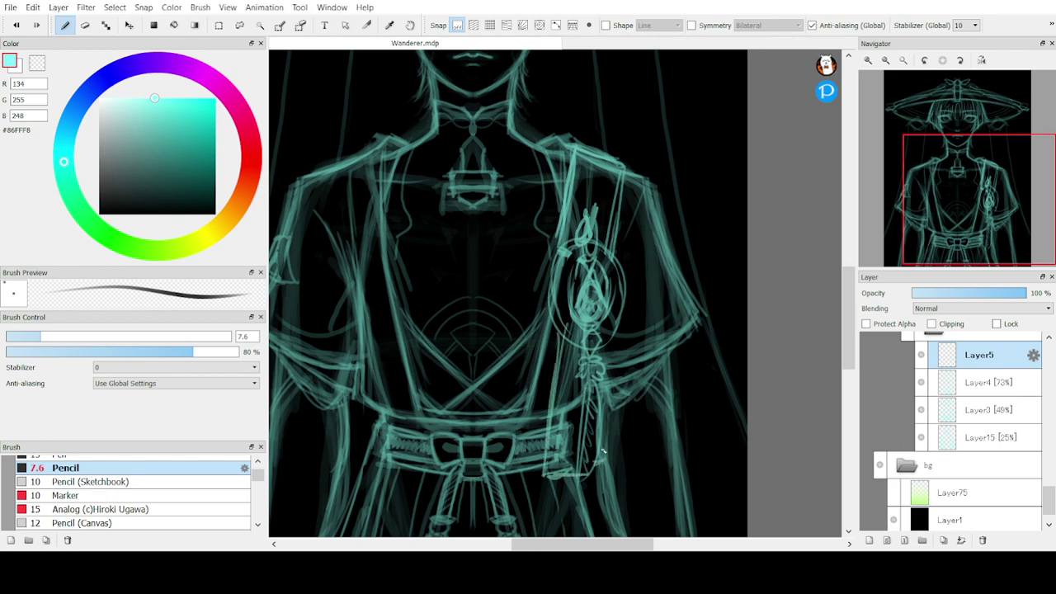
mouse_move(604, 332)
left_mouse_down()
mouse_move(612, 470)
mouse_move(586, 485)
left_mouse_up()
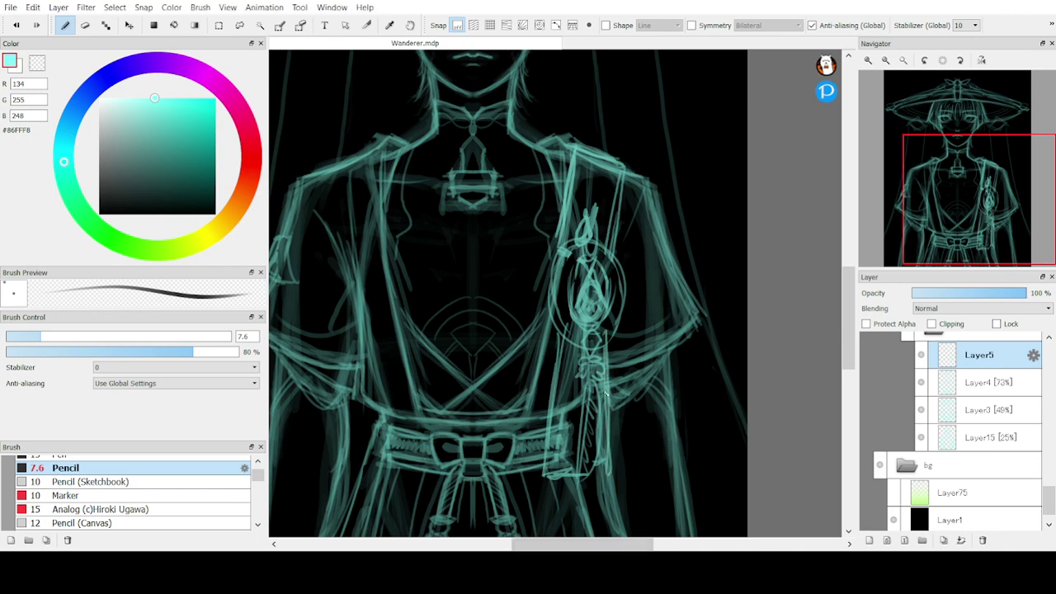
mouse_move(611, 351)
left_mouse_down()
mouse_move(603, 479)
mouse_move(563, 475)
mouse_move(565, 463)
mouse_move(534, 485)
left_mouse_up()
mouse_move(556, 384)
left_mouse_down()
mouse_move(538, 473)
mouse_move(574, 474)
left_mouse_up()
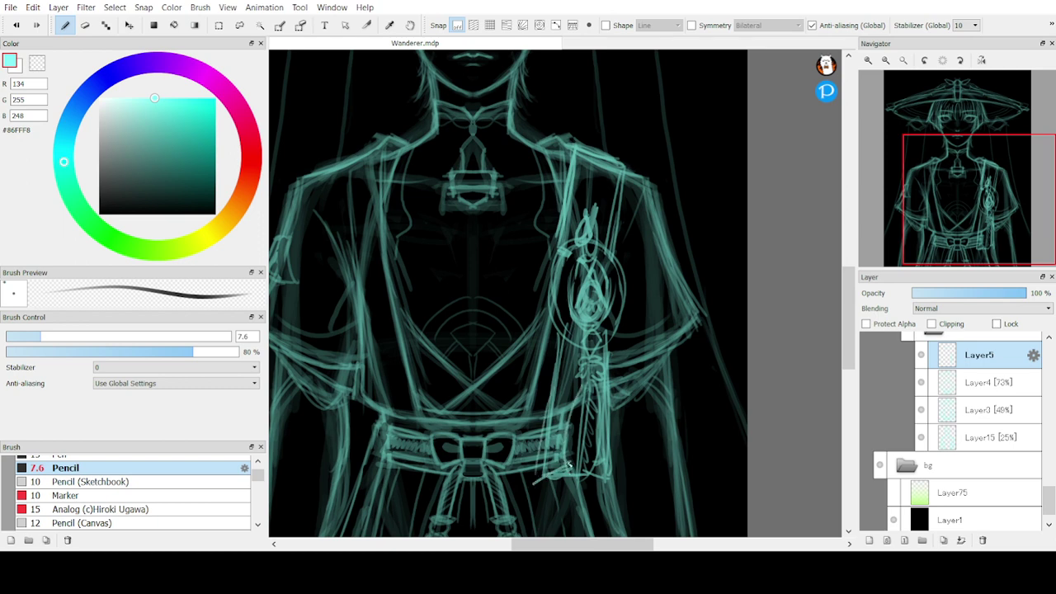
left_click_drag(571, 418, 577, 497)
left_click_drag(577, 498, 591, 451)
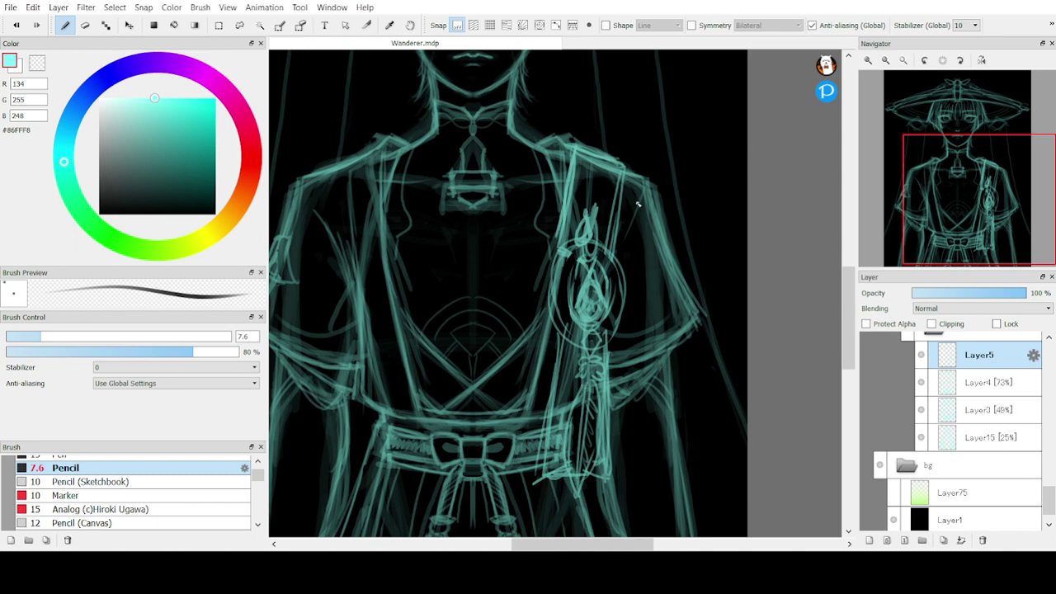
Redraw the right shoulder with a rounded contour, a diagonal seam and a raised outer edge down the upper sleeve
mouse_move(638, 204)
left_mouse_down()
mouse_move(625, 265)
mouse_move(636, 254)
left_mouse_up()
left_click_drag(630, 180, 660, 216)
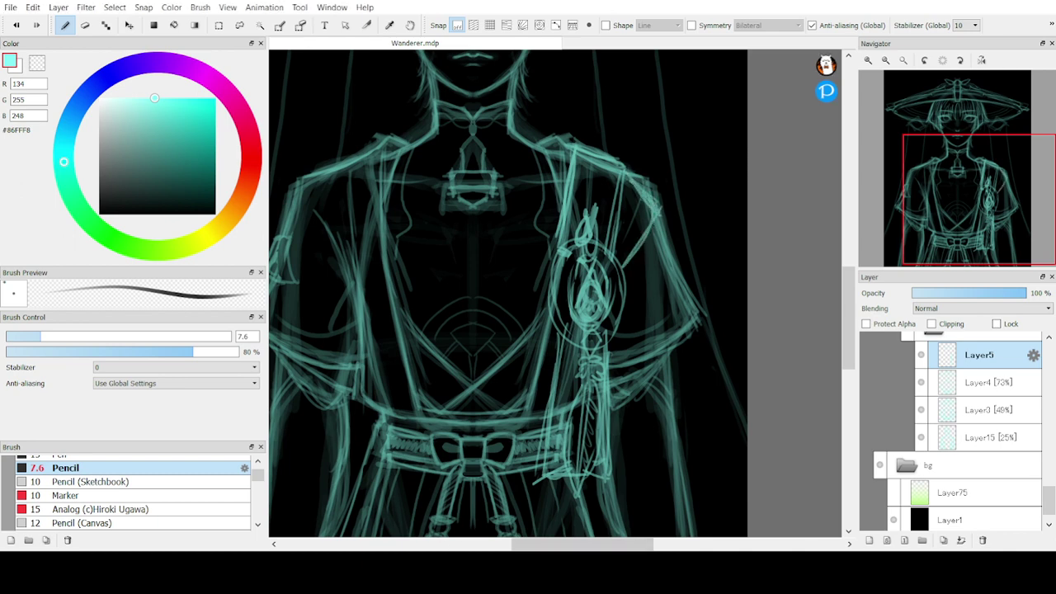
mouse_move(670, 193)
left_mouse_down()
mouse_move(652, 215)
mouse_move(669, 205)
mouse_move(706, 289)
left_mouse_up()
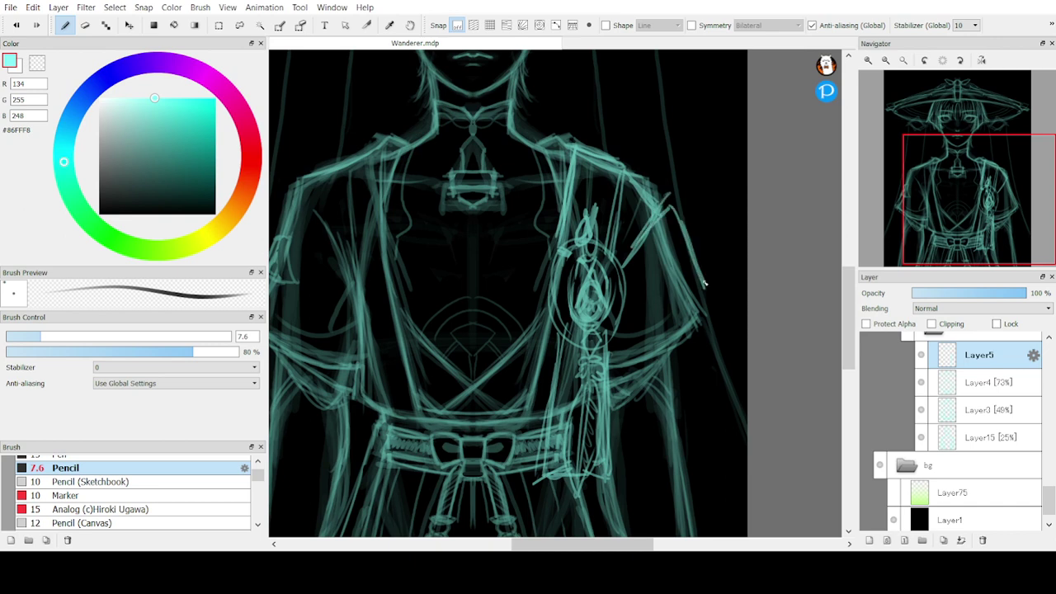
left_click_drag(672, 213, 710, 302)
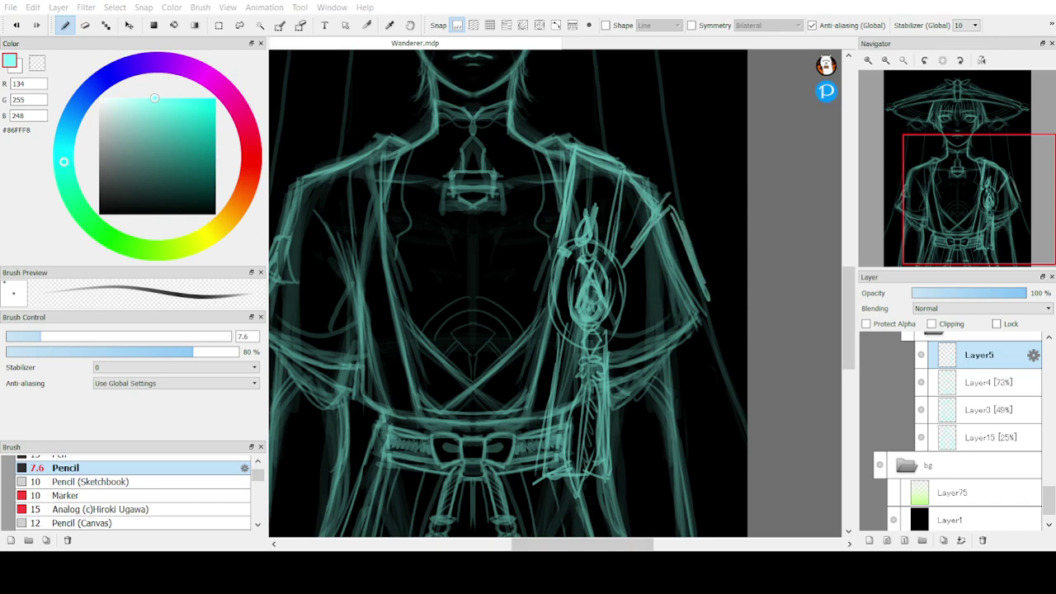
Extend the right sleeve's outer edge to a pointed corner and add horizontal pleats and the lower hem
mouse_move(731, 325)
left_mouse_down()
mouse_move(695, 336)
mouse_move(621, 339)
mouse_move(678, 231)
left_mouse_up()
left_click_drag(681, 230, 728, 328)
left_click_drag(623, 317, 662, 303)
left_click_drag(629, 295, 665, 285)
mouse_move(633, 281)
left_mouse_down()
mouse_move(671, 265)
mouse_move(634, 273)
left_mouse_up()
left_click_drag(706, 287, 640, 317)
mouse_move(711, 302)
left_mouse_down()
mouse_move(683, 324)
mouse_move(619, 332)
left_mouse_up()
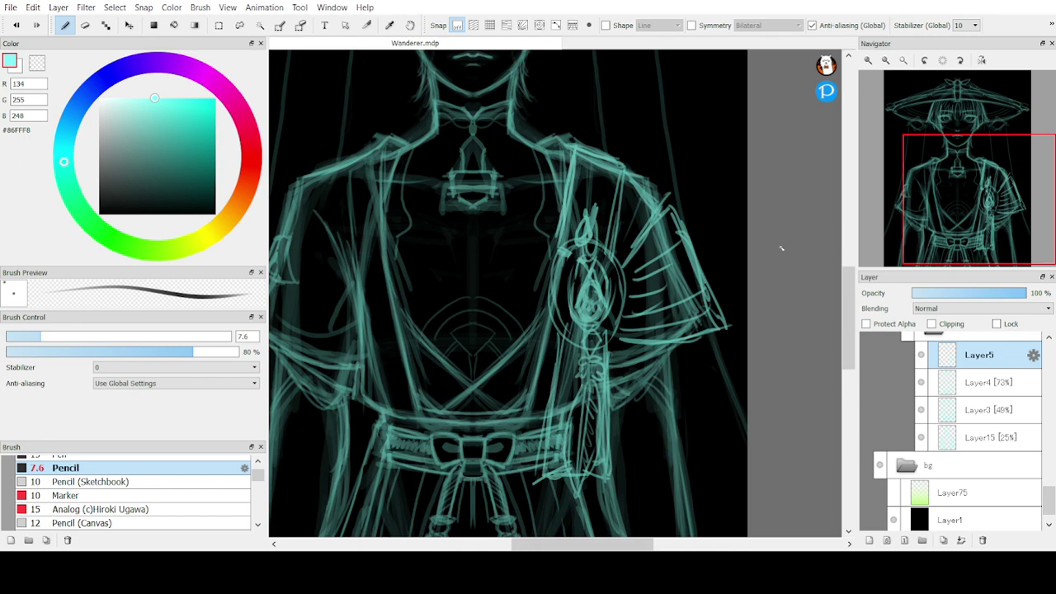
Turn on Bilateral symmetry and draw the diamond hat pendants with the long veil lines falling from them
left_click(888, 62)
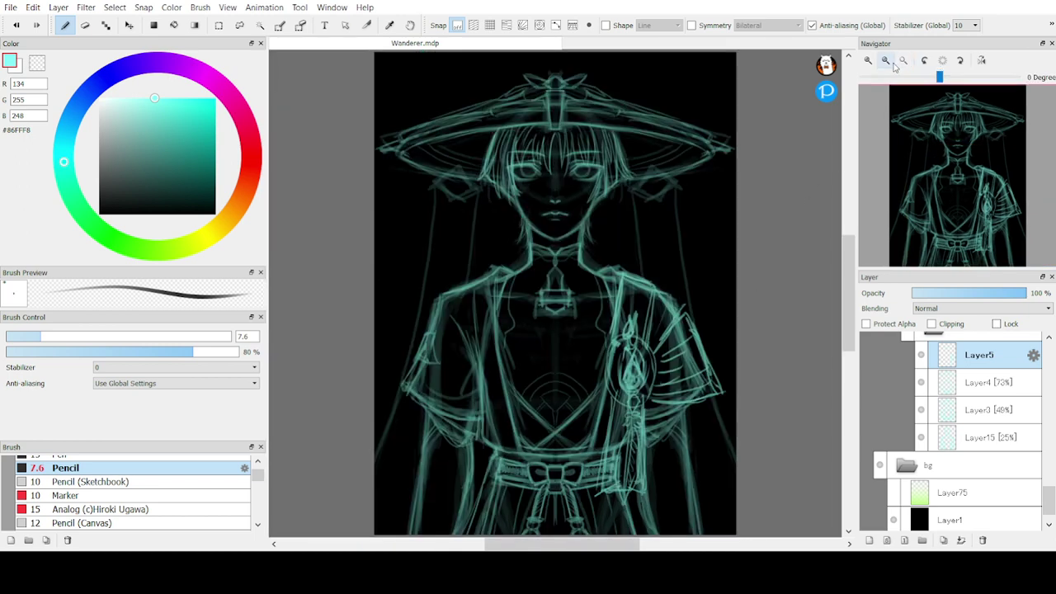
left_click(693, 25)
left_click(693, 26)
left_click(693, 26)
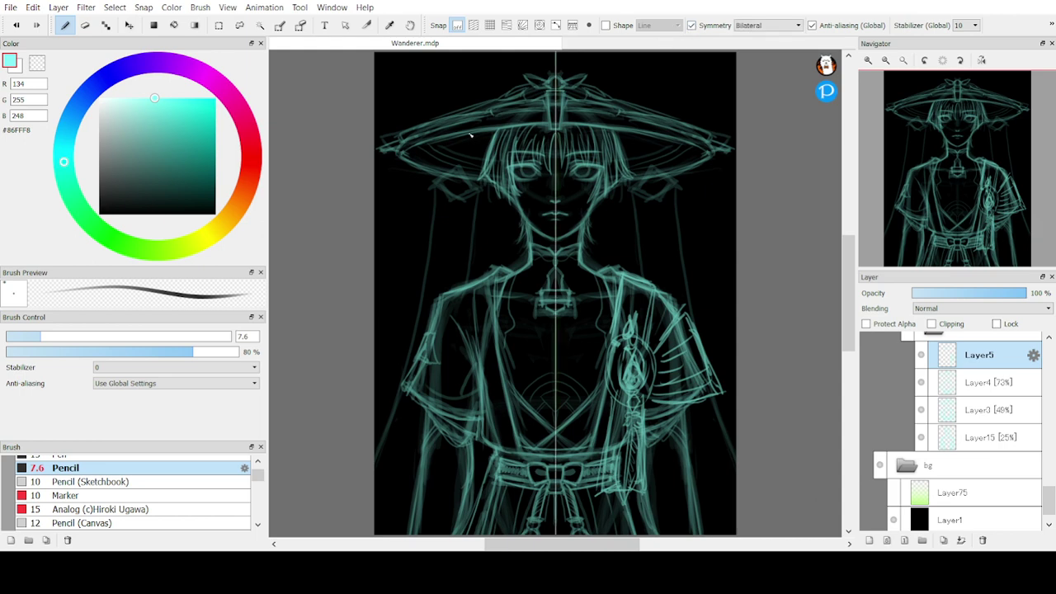
mouse_move(458, 169)
left_mouse_down()
mouse_move(434, 179)
mouse_move(460, 167)
mouse_move(473, 186)
mouse_move(440, 181)
mouse_move(474, 191)
mouse_move(454, 193)
mouse_move(471, 193)
mouse_move(453, 201)
mouse_move(429, 246)
mouse_move(342, 516)
left_mouse_up()
key("ctrl+z")
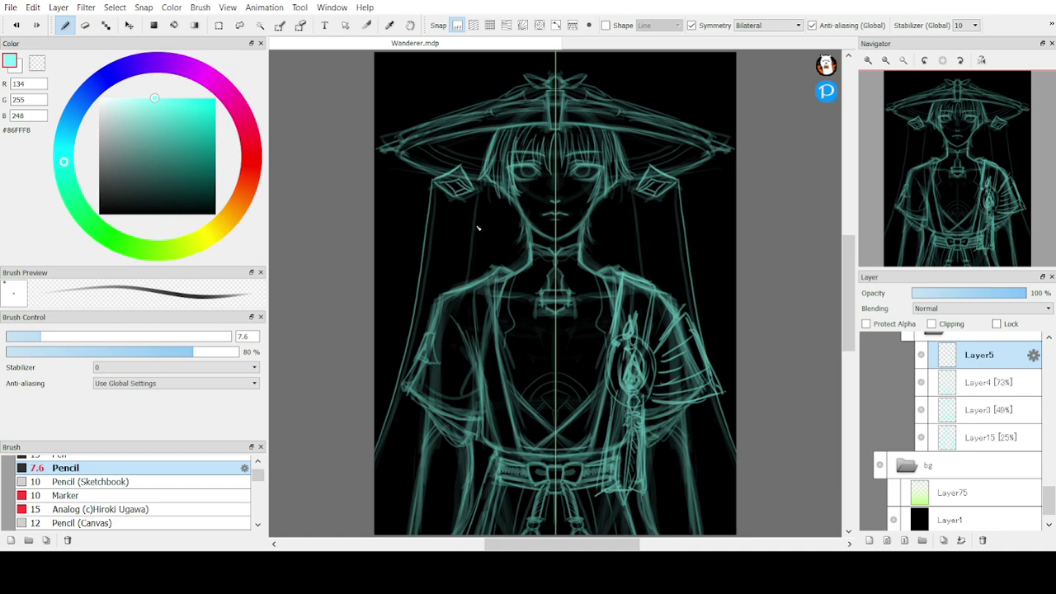
left_click_drag(471, 209, 464, 285)
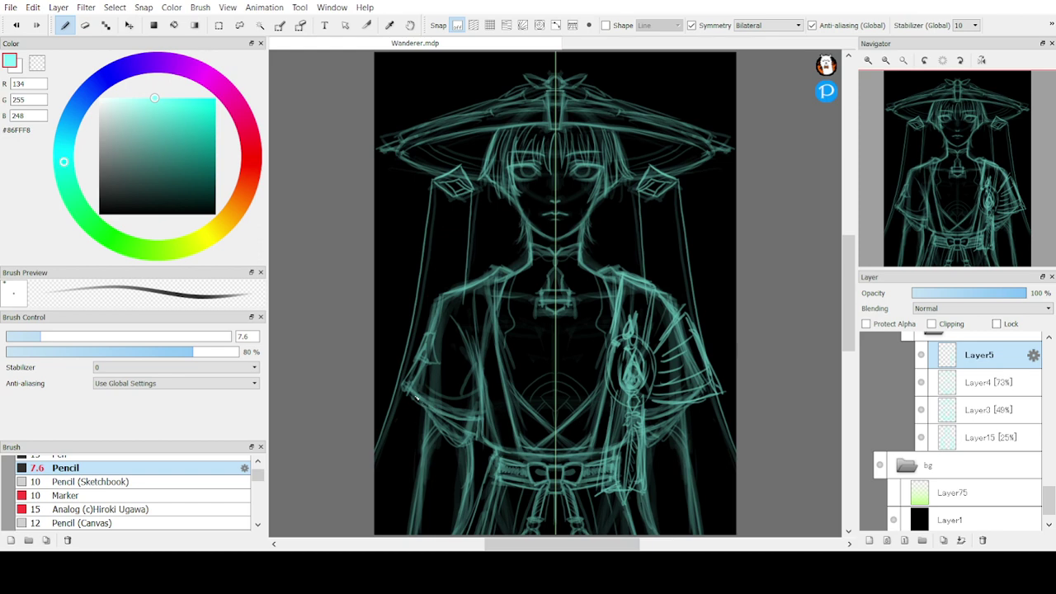
mouse_move(411, 394)
left_mouse_down()
mouse_move(413, 532)
mouse_move(414, 505)
left_mouse_up()
key("ctrl+z")
key("ctrl+z")
key("ctrl+z")
left_click_drag(411, 394, 421, 492)
key("ctrl+z")
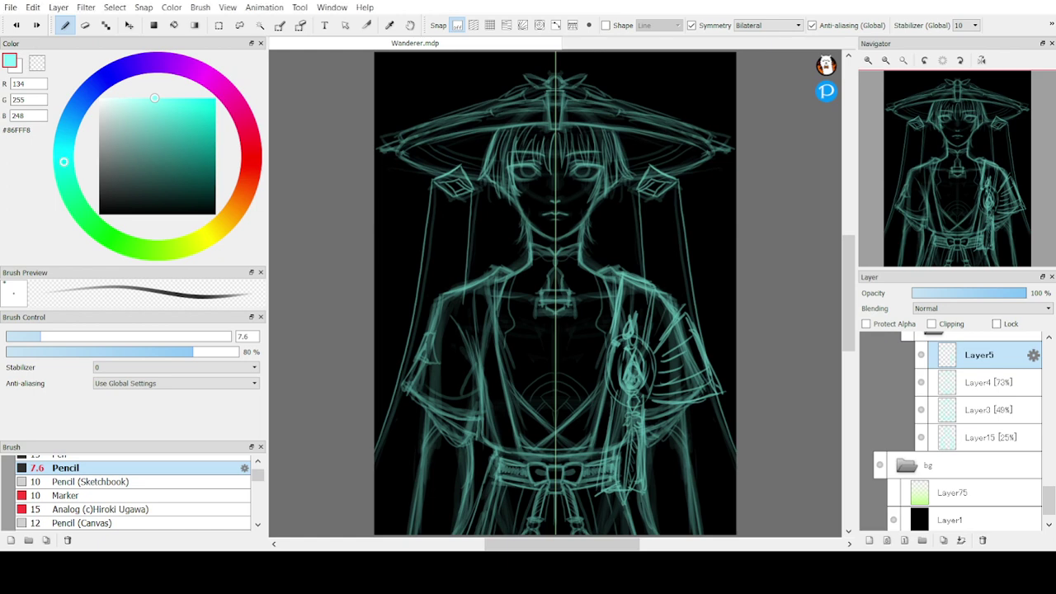
Draw the mirrored outer forearm lines from below the sleeve hems to the canvas bottom and switch to the Eraser
mouse_move(954, 176)
left_mouse_down()
mouse_move(940, 223)
mouse_move(948, 233)
left_mouse_up()
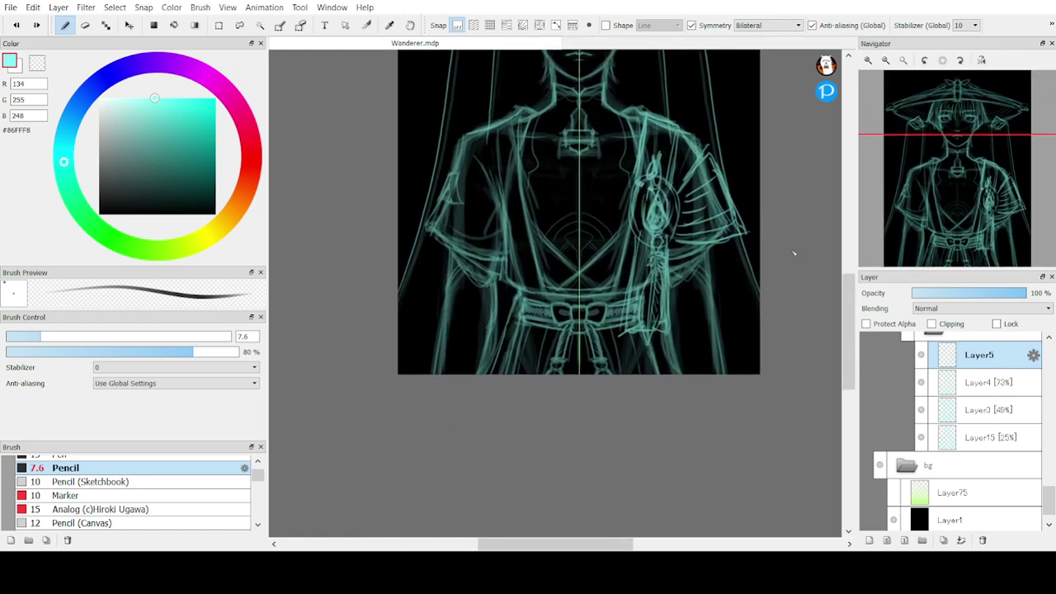
left_click_drag(444, 244, 427, 368)
key("ctrl+z")
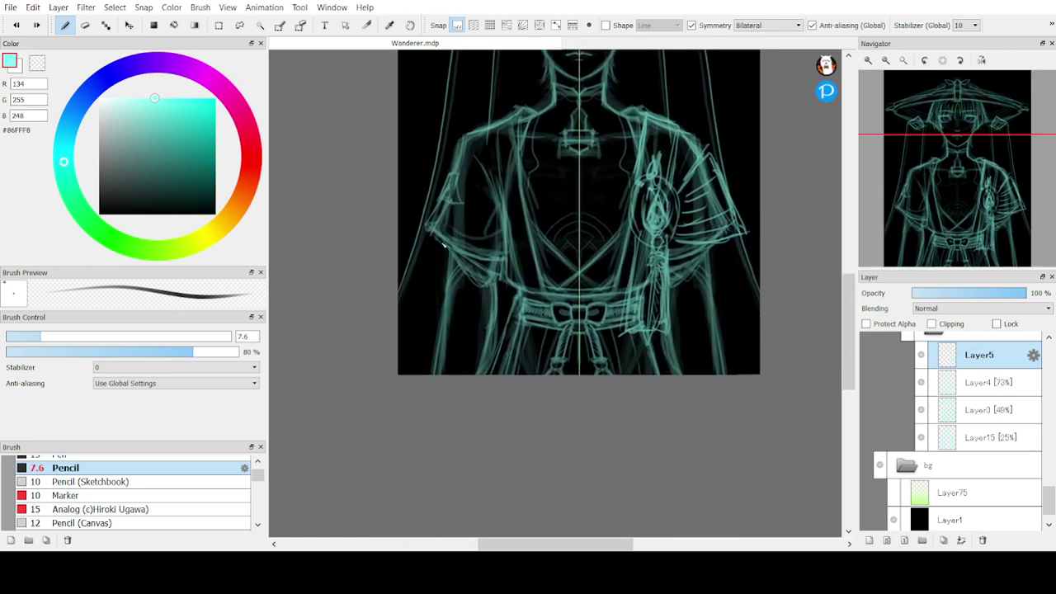
left_click_drag(447, 255, 440, 306)
left_click_drag(447, 241, 439, 327)
key("ctrl+z")
key("ctrl+z")
left_click_drag(447, 251, 429, 375)
key("e")
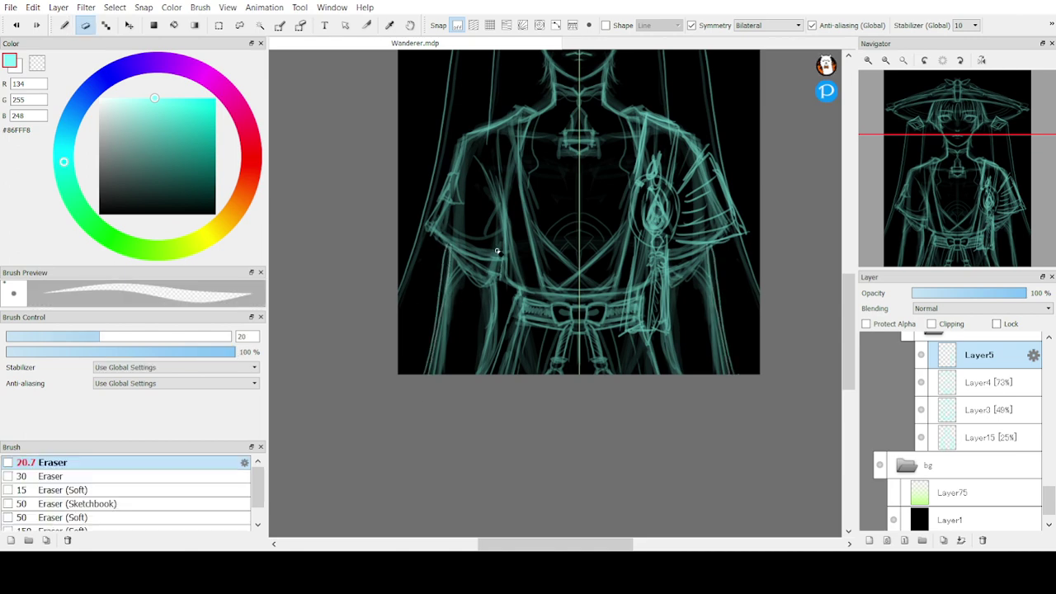
Erase the old outer forearm lines and redraw them with mirrored Pencil strokes from the sleeve hems to the canvas bottom
left_click_drag(449, 261, 437, 330)
left_click_drag(447, 293, 430, 376)
key("b")
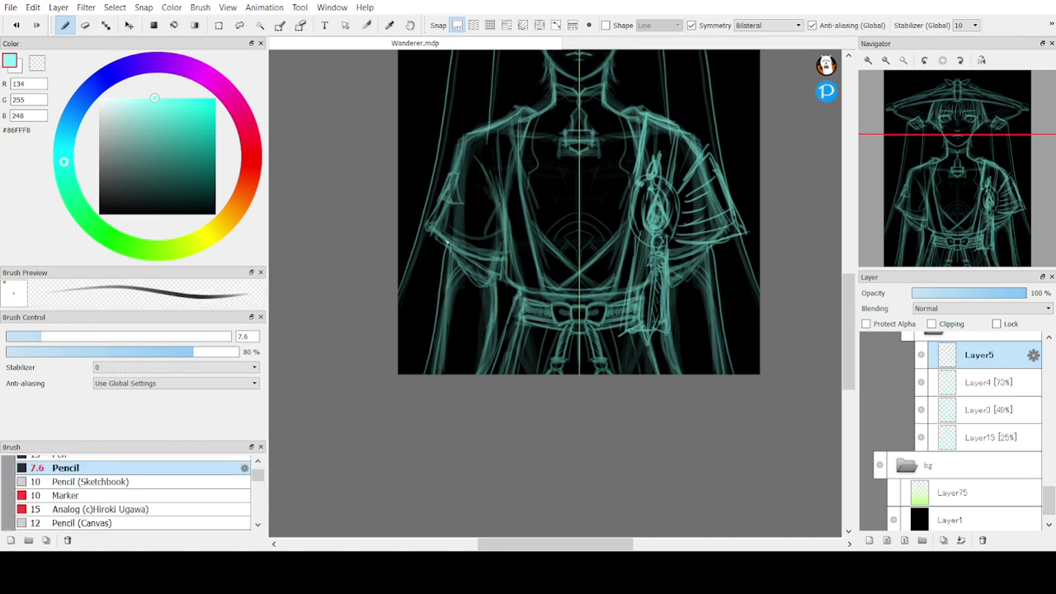
left_click_drag(446, 241, 424, 373)
left_click_drag(443, 245, 428, 373)
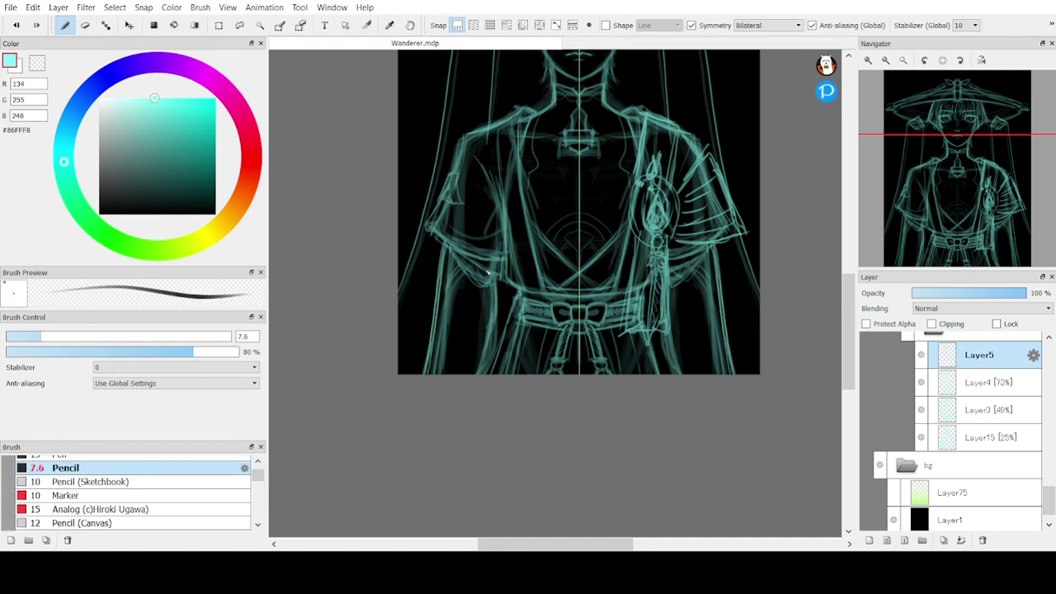
Sketch the mirrored inner forearm lines below the sleeves and rework the outer ones down to the canvas bottom
left_click_drag(488, 273, 477, 373)
left_click_drag(490, 292, 474, 374)
left_click_drag(493, 271, 474, 375)
key("ctrl+z")
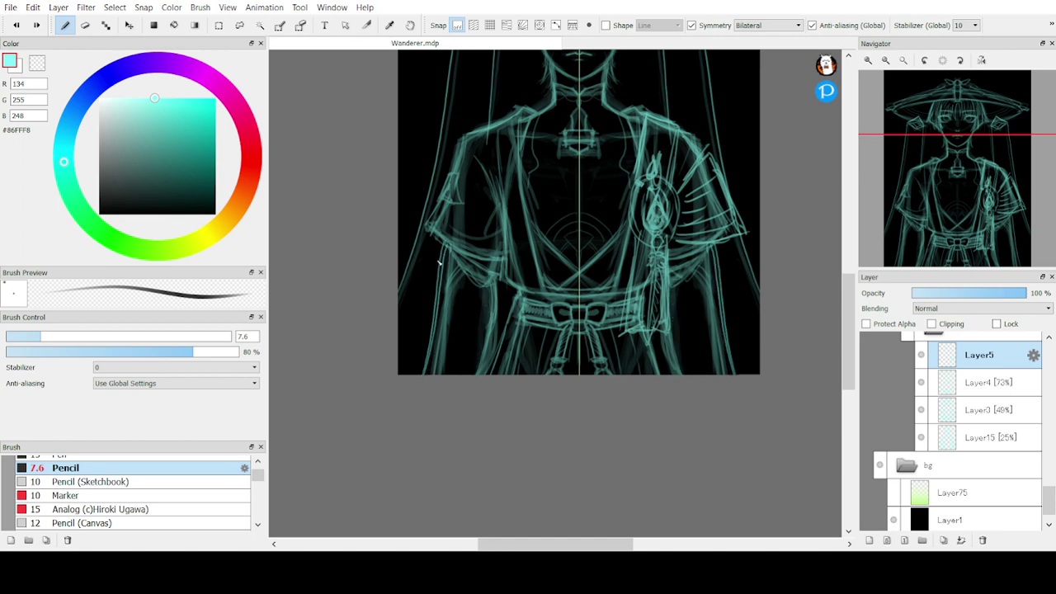
key("ctrl+z")
mouse_move(427, 376)
left_mouse_down()
mouse_move(449, 253)
mouse_move(429, 376)
left_mouse_up()
key("ctrl+z")
key("ctrl+z")
left_click_drag(492, 278, 474, 372)
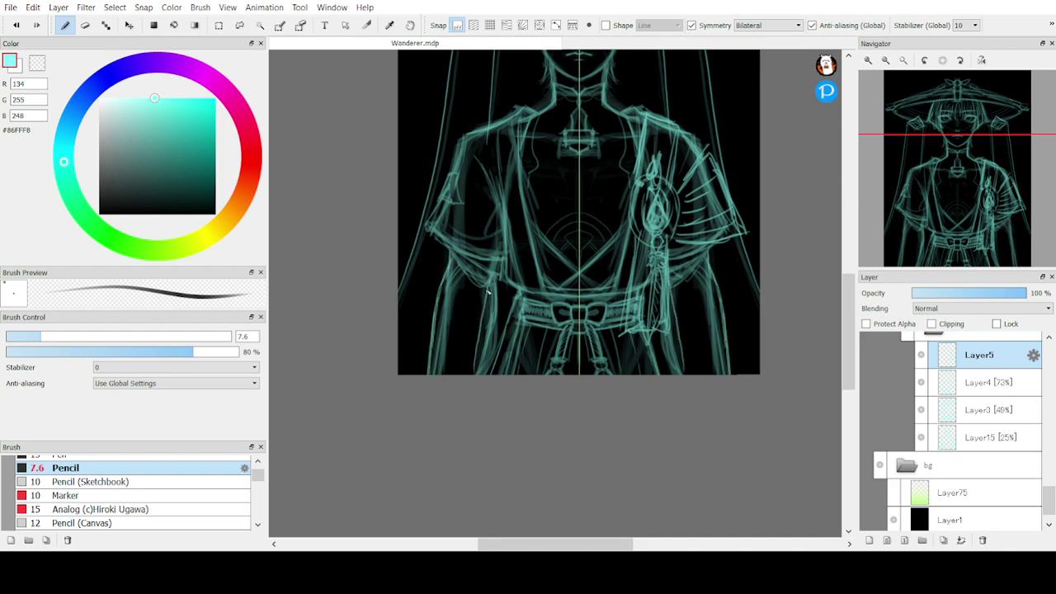
left_click_drag(490, 296, 473, 375)
key("ctrl+z")
key("ctrl+z")
left_click_drag(493, 277, 471, 375)
left_click_drag(481, 333, 472, 375)
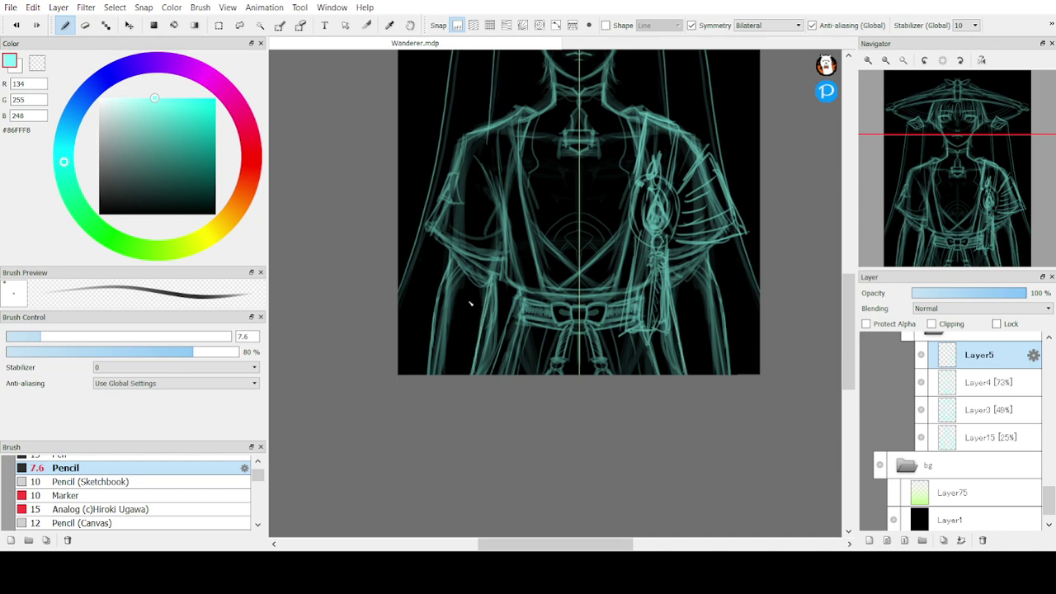
Add short mirrored zigzag fold strokes in the gap between the forearms and the waist sash
mouse_move(450, 249)
left_mouse_down()
mouse_move(436, 308)
mouse_move(445, 246)
left_mouse_up()
key("ctrl+z")
left_click_drag(506, 289, 494, 336)
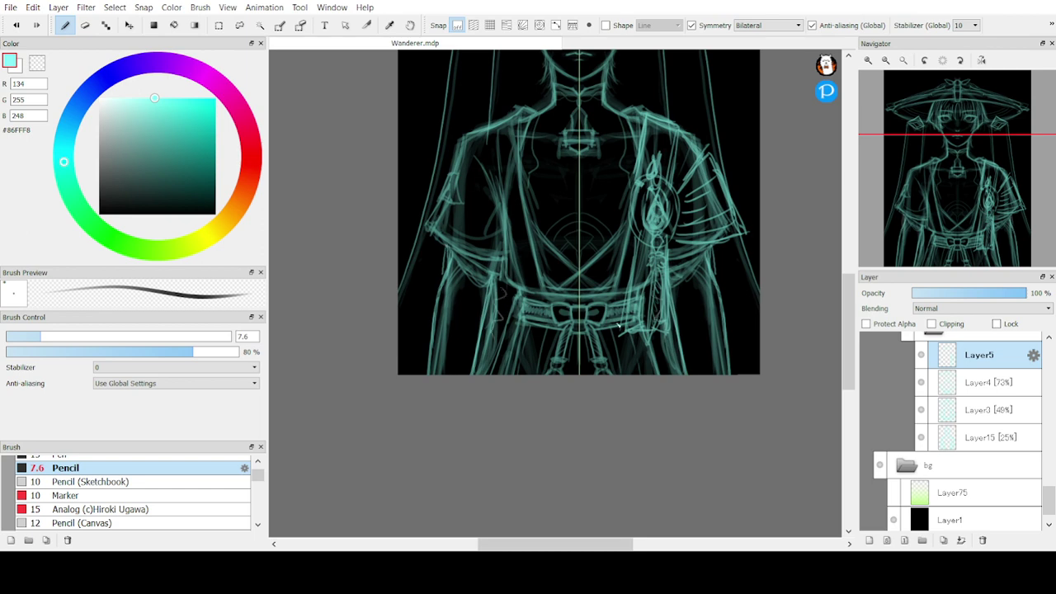
left_click_drag(658, 339, 677, 365)
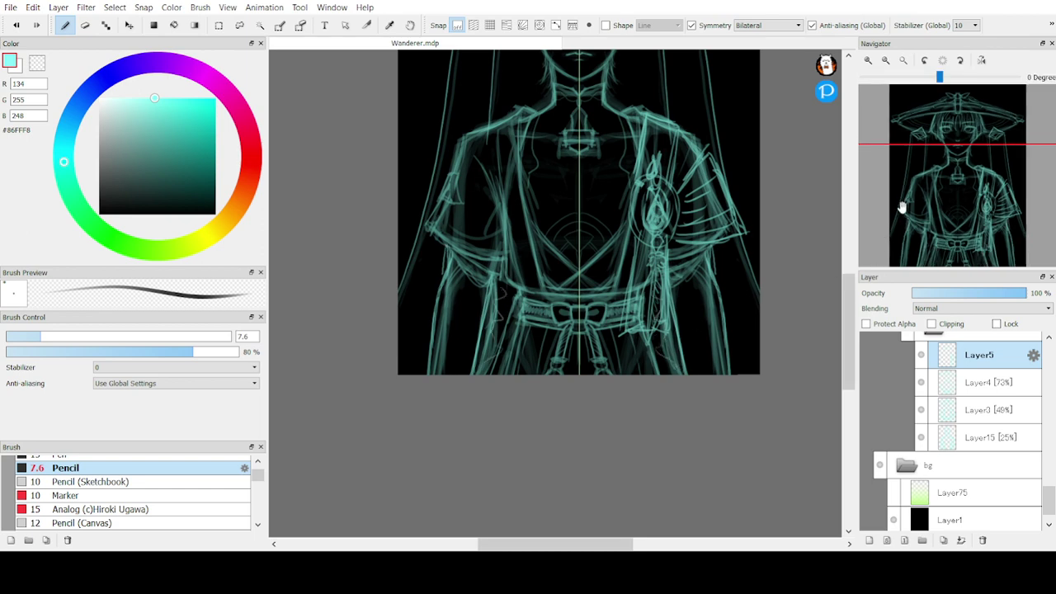
Turn off symmetry and return to the Pencil for working on the face
mouse_move(921, 162)
left_mouse_down()
mouse_move(934, 142)
mouse_move(928, 158)
left_mouse_up()
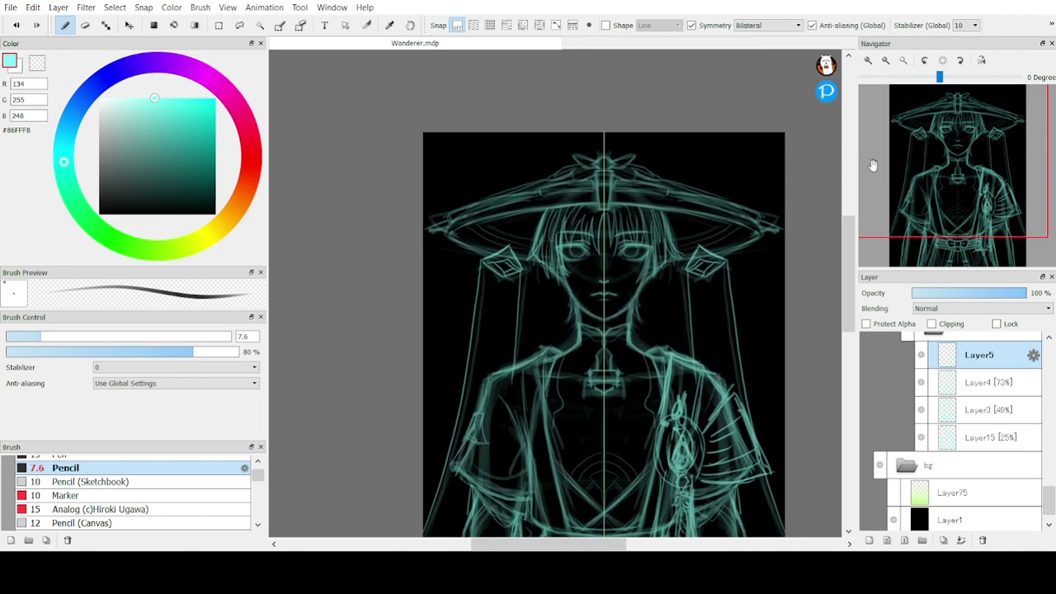
left_click(886, 60)
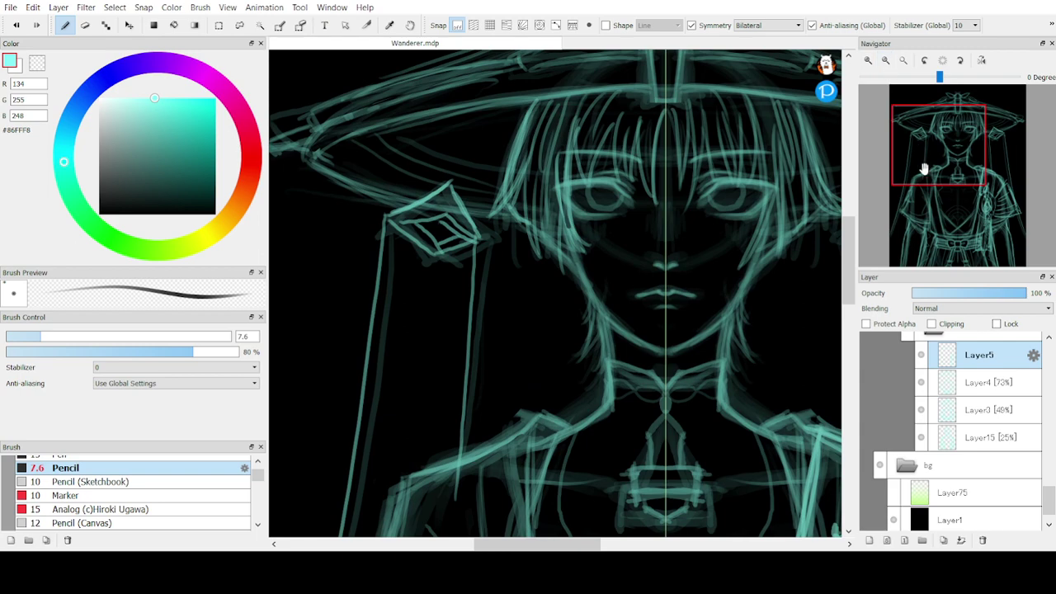
left_click_drag(923, 165, 962, 138)
left_click(872, 63)
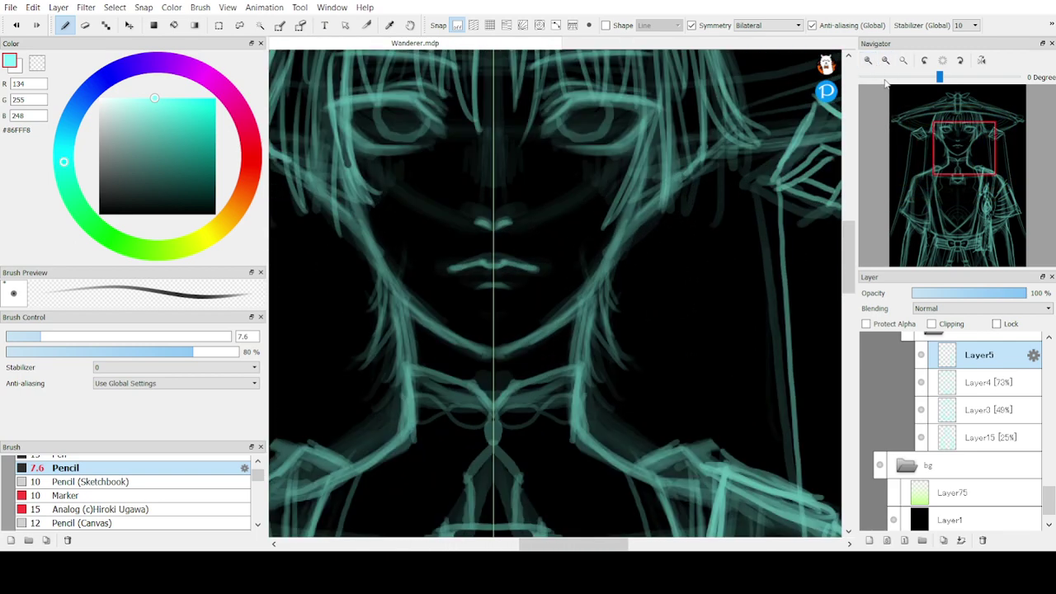
left_click(871, 61)
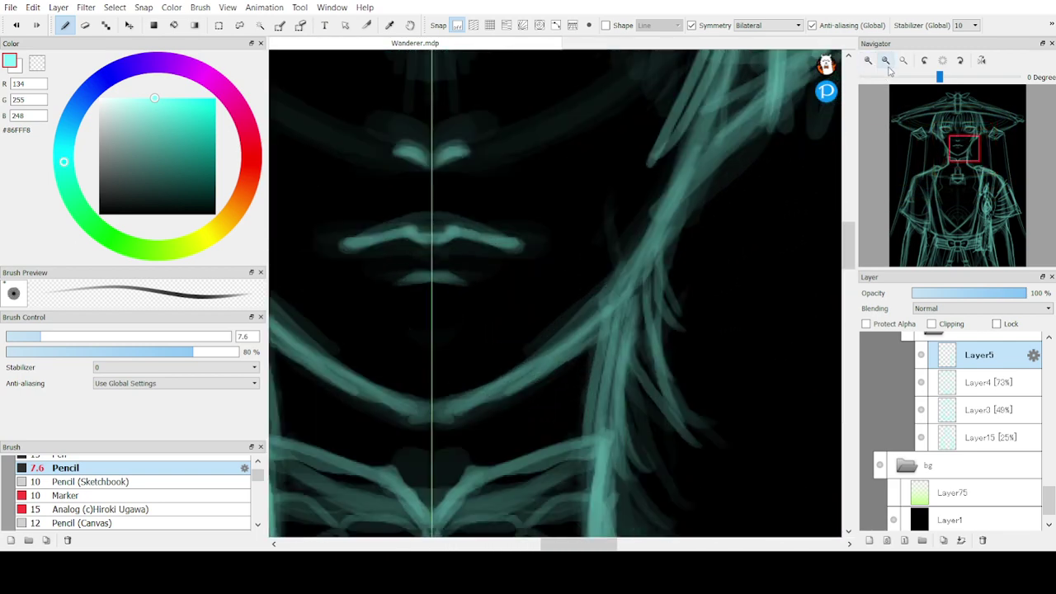
left_click(887, 66)
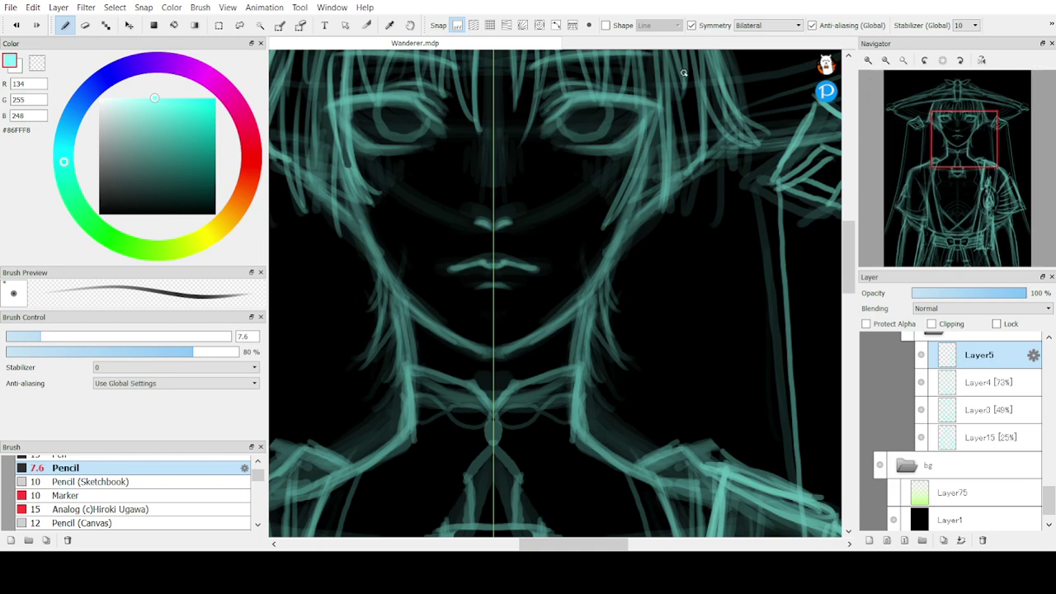
left_click(392, 28)
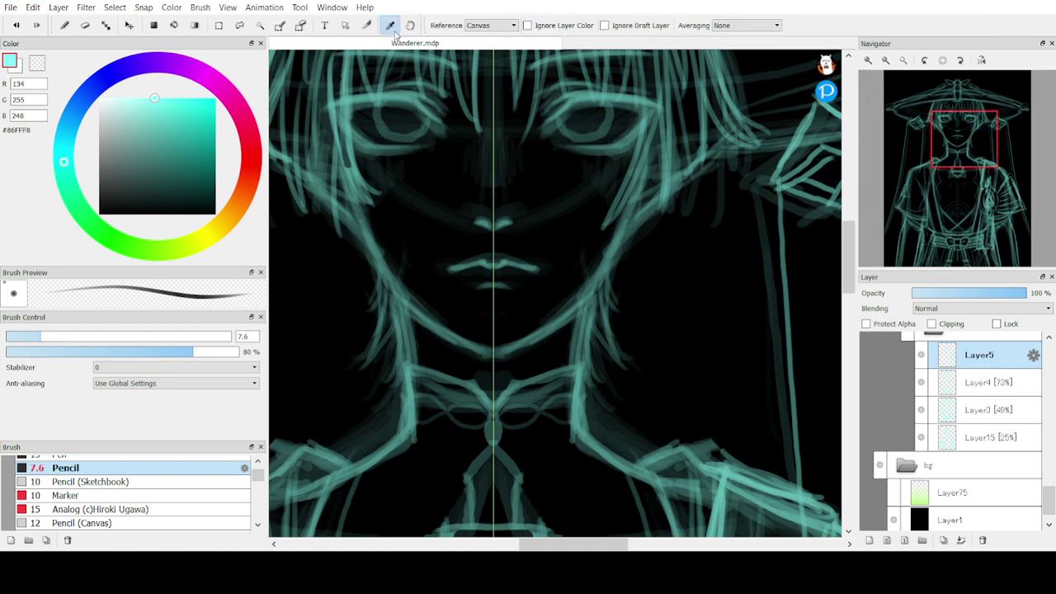
key("e")
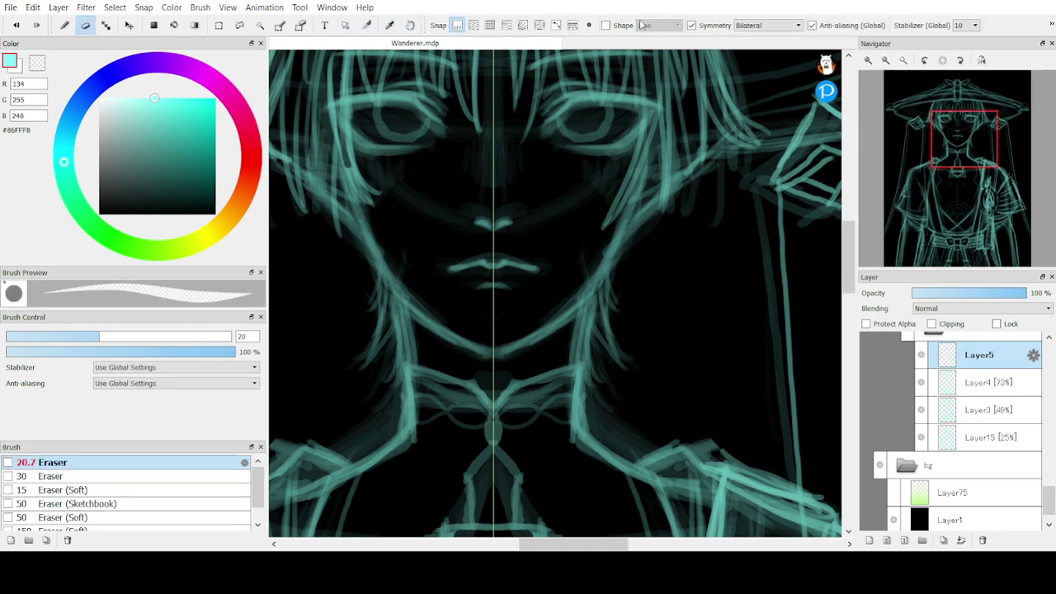
left_click(691, 26)
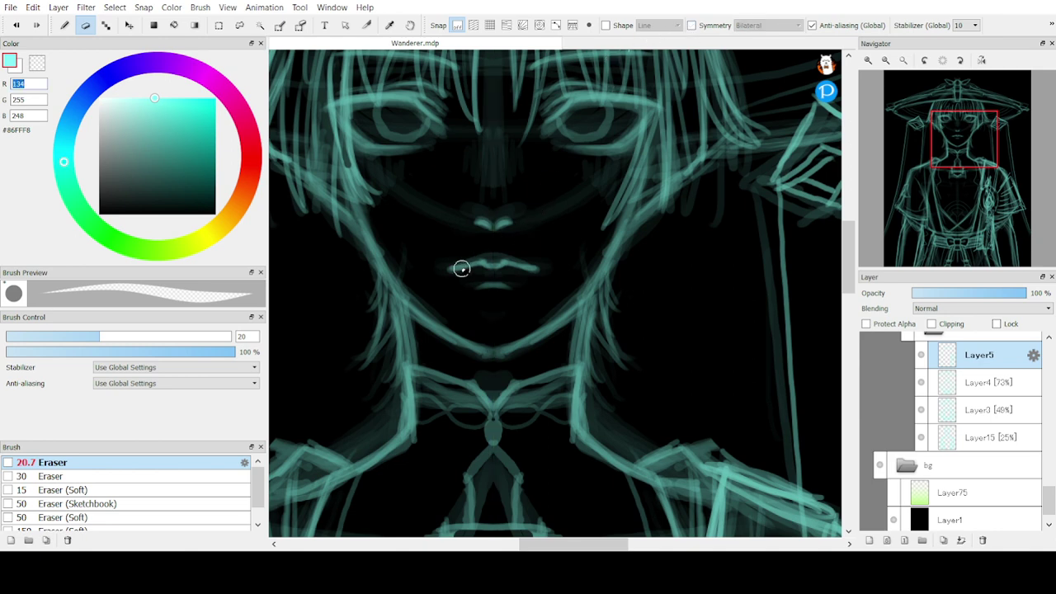
key("b")
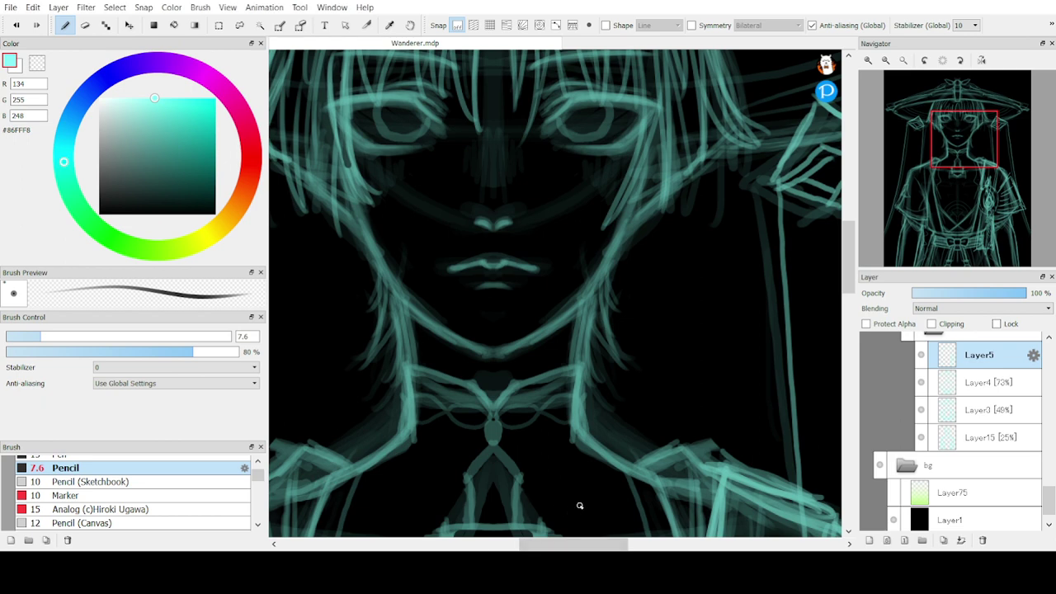
left_click_drag(541, 278, 513, 280)
Outline the irises of both eyes with bolder curved strokes beneath the upper eyelids
left_click_drag(947, 157, 955, 128)
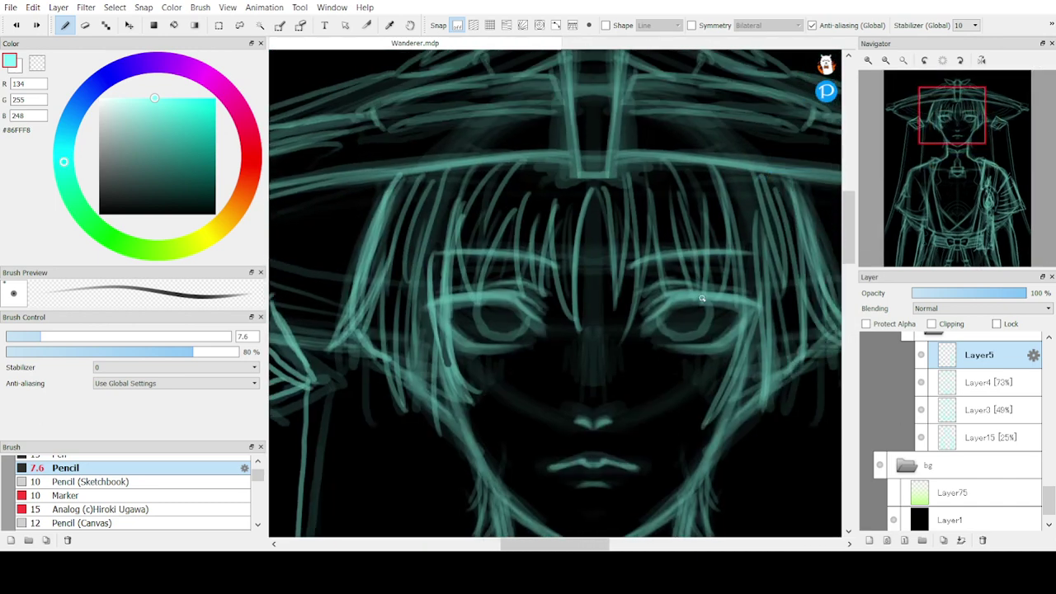
mouse_move(700, 303)
left_mouse_down()
mouse_move(678, 326)
mouse_move(662, 321)
mouse_move(675, 334)
mouse_move(700, 310)
mouse_move(684, 332)
mouse_move(660, 324)
left_mouse_up()
key("ctrl+z")
key("ctrl+z")
mouse_move(660, 325)
left_mouse_down()
mouse_move(671, 334)
mouse_move(703, 305)
left_mouse_up()
mouse_move(528, 319)
left_mouse_down()
mouse_move(495, 335)
mouse_move(486, 302)
mouse_move(526, 316)
left_mouse_up()
key("ctrl+z")
mouse_move(504, 333)
left_mouse_down()
mouse_move(479, 305)
mouse_move(501, 339)
mouse_move(525, 324)
mouse_move(518, 307)
mouse_move(527, 316)
mouse_move(502, 335)
mouse_move(480, 318)
mouse_move(483, 303)
mouse_move(529, 331)
left_mouse_up()
key("ctrl+z")
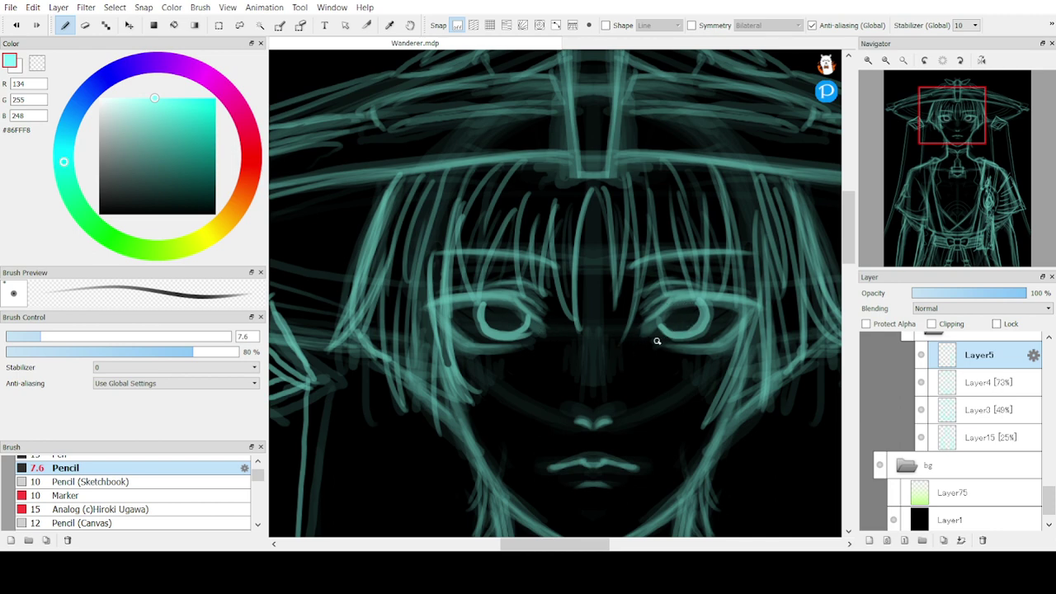
mouse_move(657, 340)
left_mouse_down()
mouse_move(712, 347)
mouse_move(656, 341)
mouse_move(723, 344)
mouse_move(686, 339)
mouse_move(746, 322)
mouse_move(695, 340)
left_mouse_up()
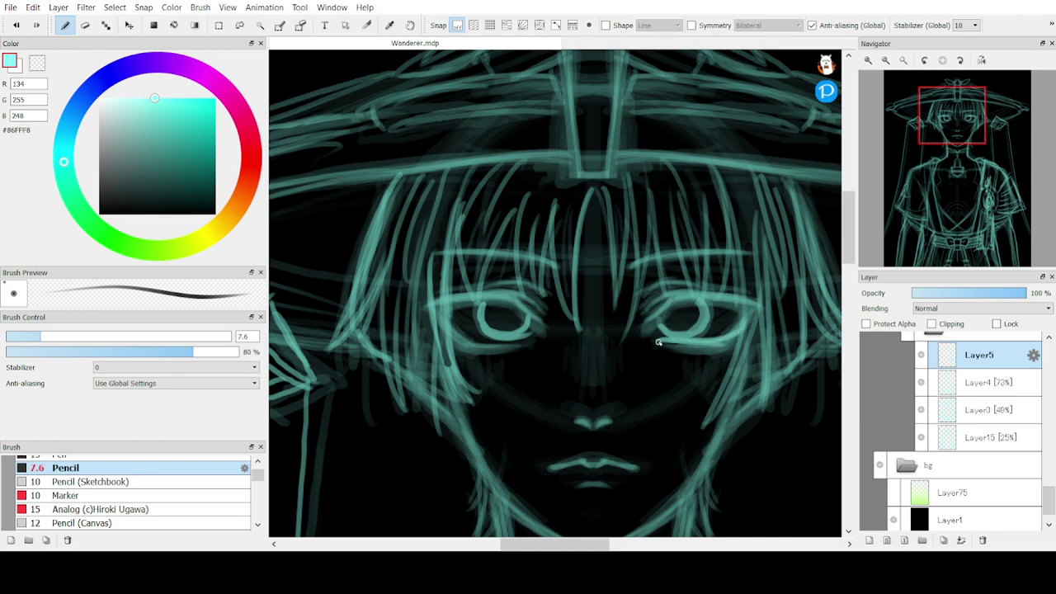
key("ctrl+z")
key("ctrl+z")
key("ctrl+z")
key("ctrl+z")
key("ctrl+z")
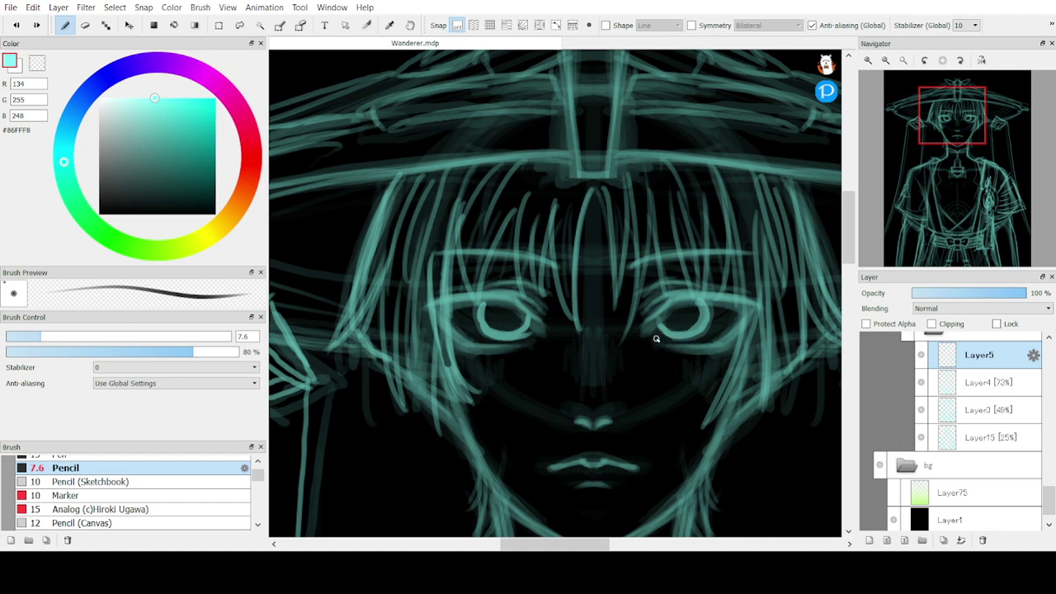
mouse_move(661, 335)
left_mouse_down()
mouse_move(721, 342)
mouse_move(693, 338)
mouse_move(736, 325)
mouse_move(724, 341)
mouse_move(734, 332)
mouse_move(693, 344)
mouse_move(648, 334)
mouse_move(732, 335)
mouse_move(753, 314)
left_mouse_up()
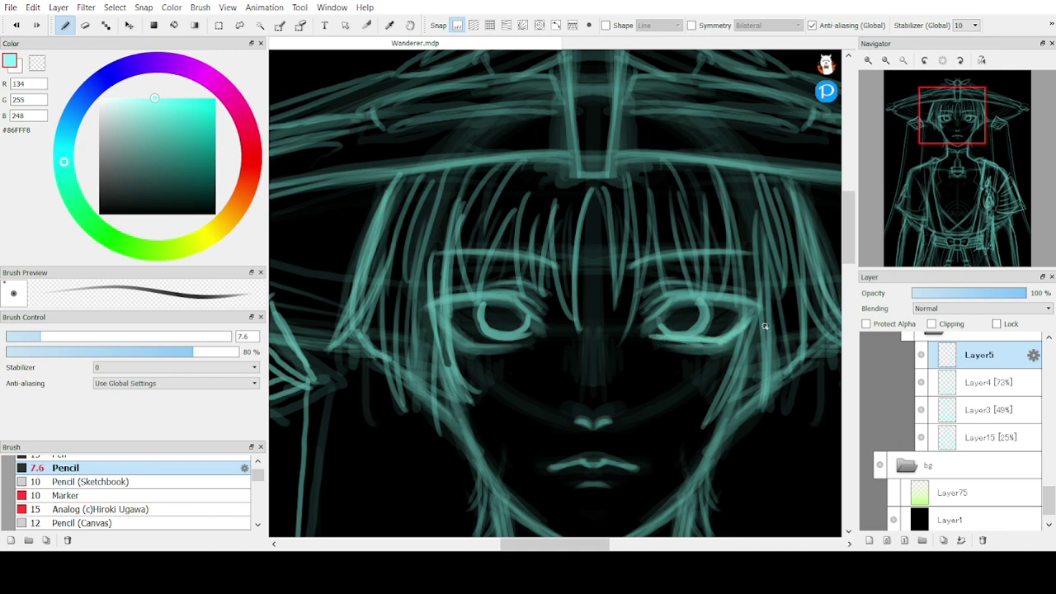
key("ctrl+z")
key("ctrl+z")
key("ctrl+z")
key("ctrl+z")
key("ctrl+z")
key("ctrl+z")
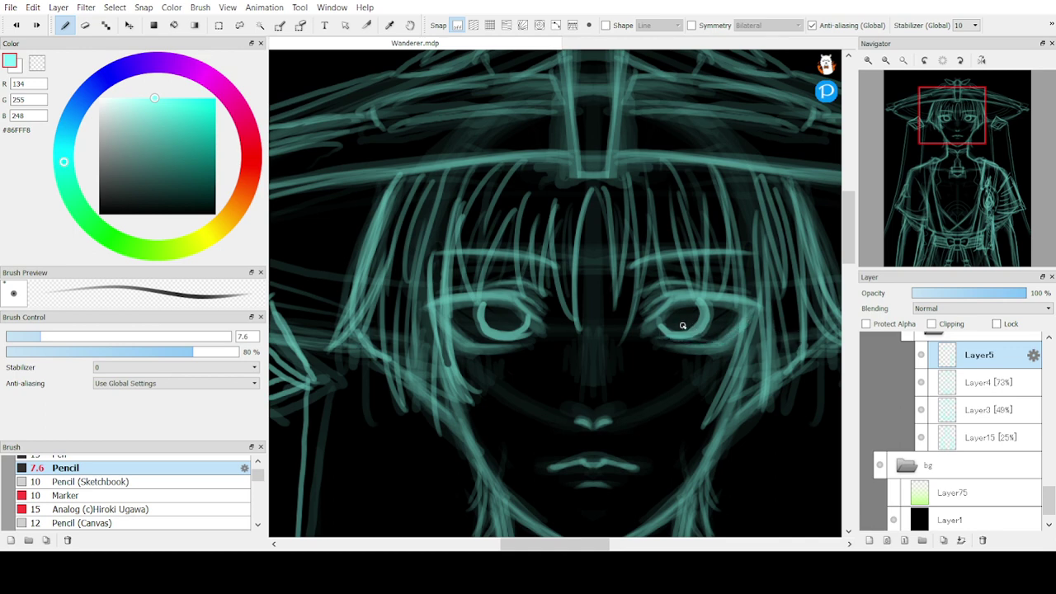
left_click_drag(659, 330, 739, 334)
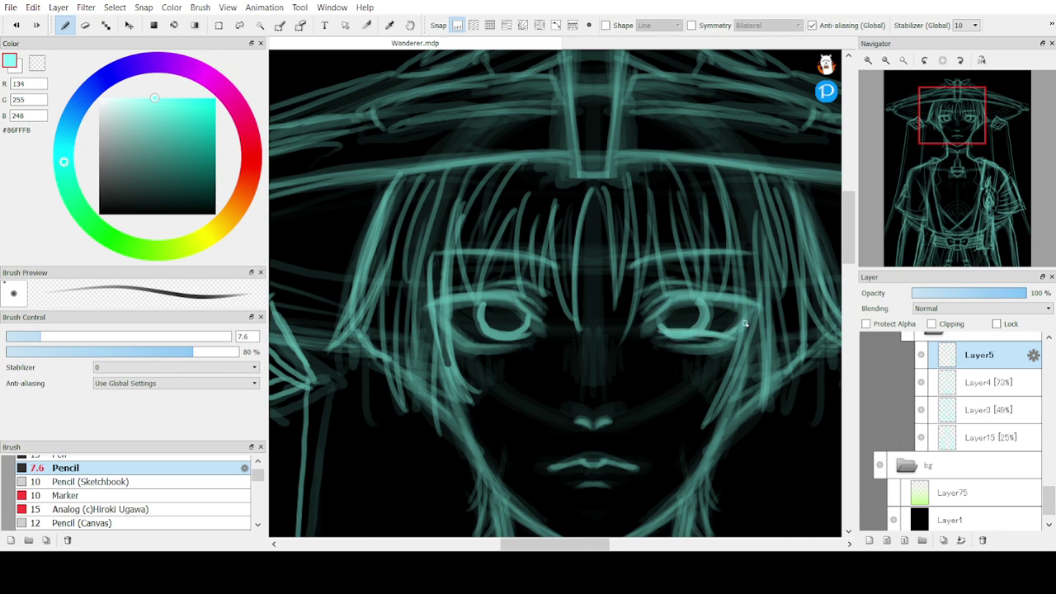
key("ctrl+z")
key("ctrl+z")
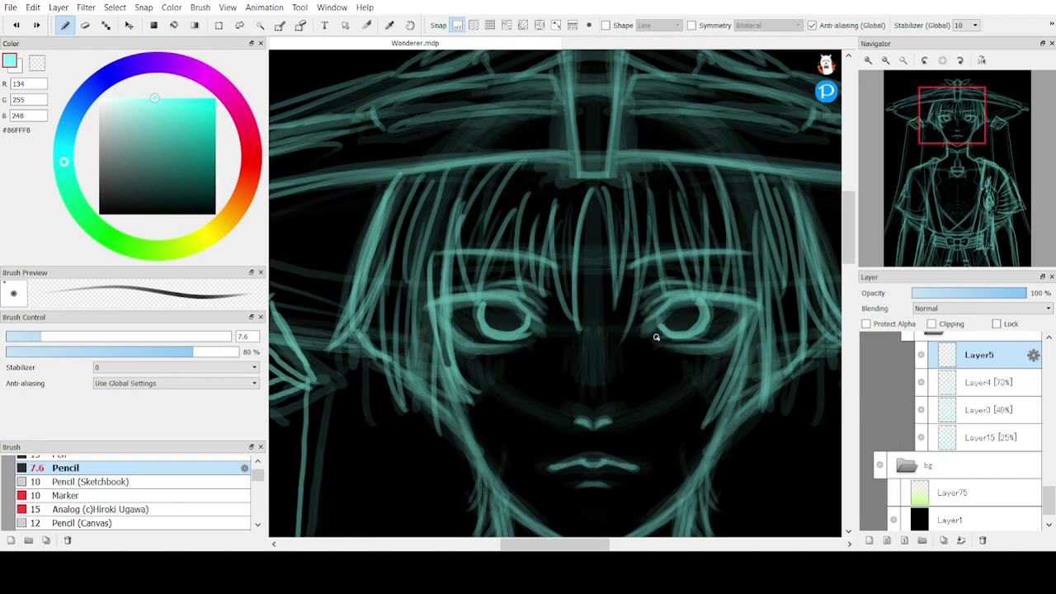
mouse_move(658, 334)
left_mouse_down()
mouse_move(720, 336)
mouse_move(678, 336)
mouse_move(739, 325)
mouse_move(729, 335)
mouse_move(676, 339)
left_mouse_up()
key("e")
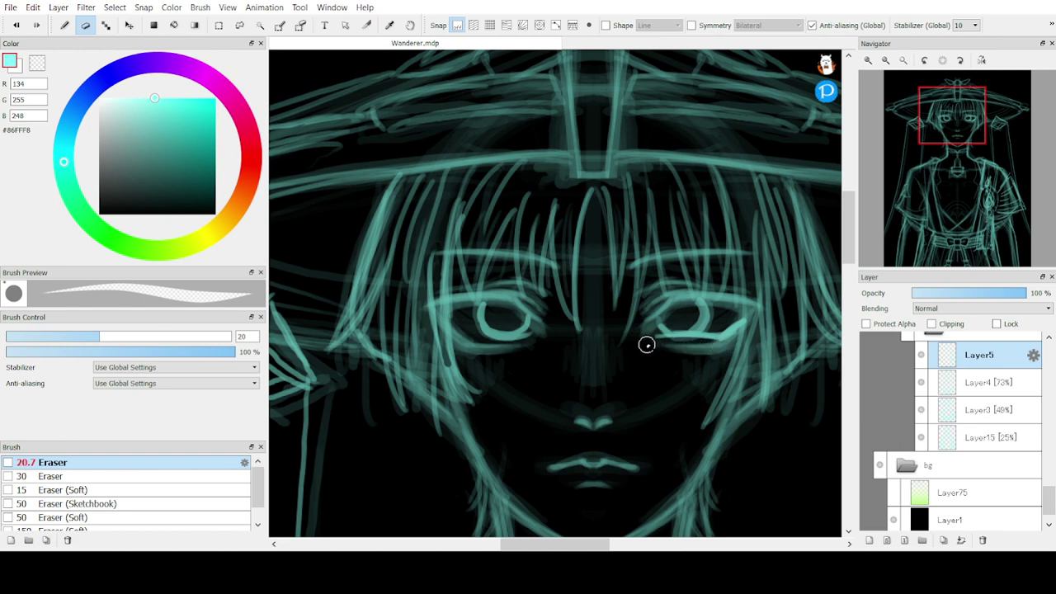
left_click_drag(648, 345, 748, 343)
key("ctrl+z")
key("ctrl+z")
key("ctrl+z")
key("ctrl+z")
key("ctrl+z")
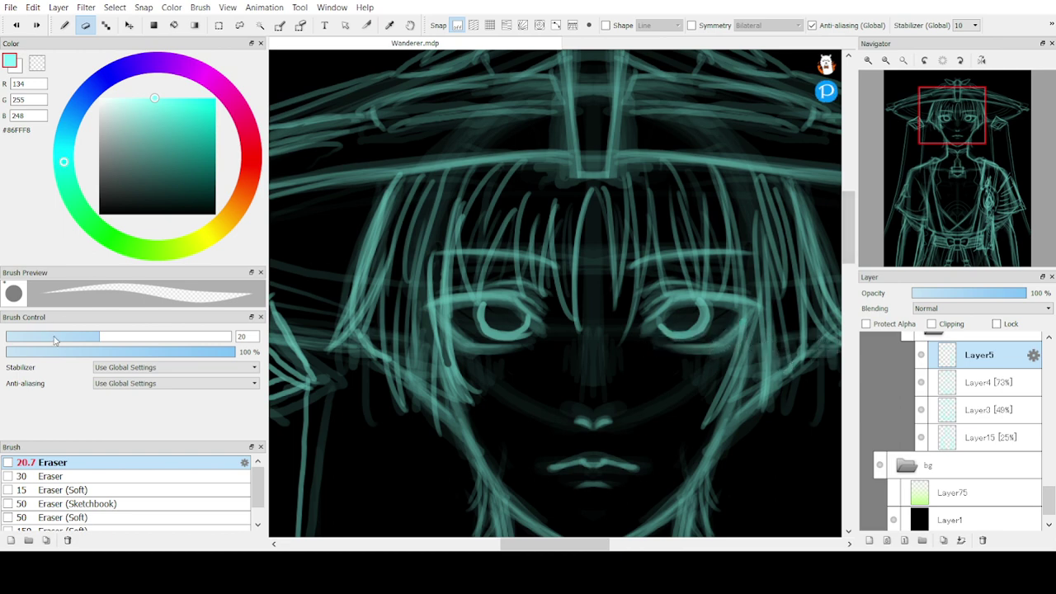
Draw the lower eyelid lines under both irises with the Pencil, curving up toward the outer corners
key("b")
mouse_move(668, 333)
left_mouse_down()
mouse_move(726, 339)
mouse_move(748, 322)
left_mouse_up()
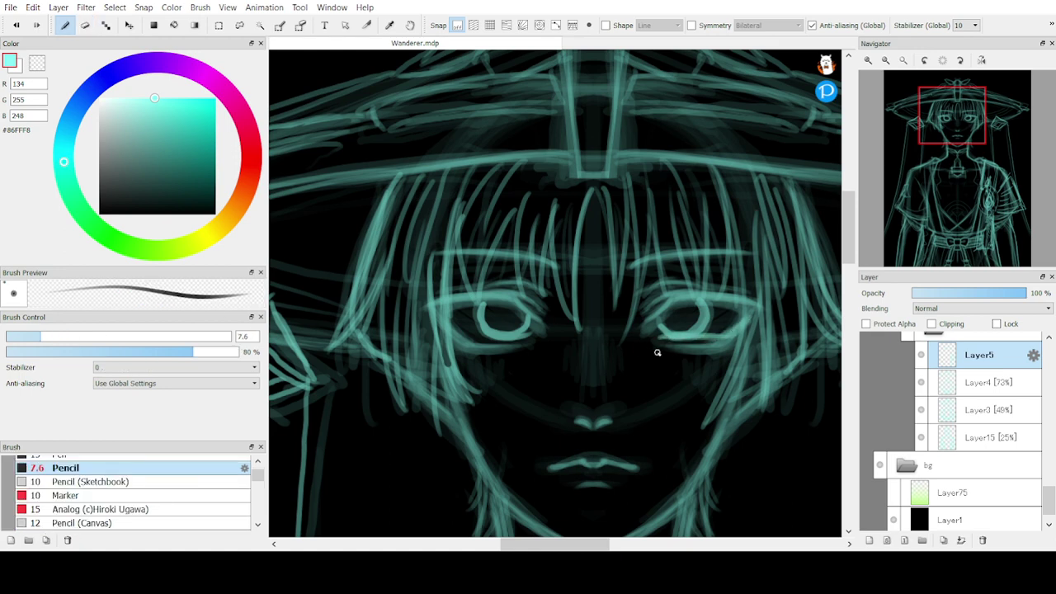
left_click_drag(709, 335, 703, 307)
left_click_drag(660, 334, 672, 311)
key("ctrl+z")
key("ctrl+z")
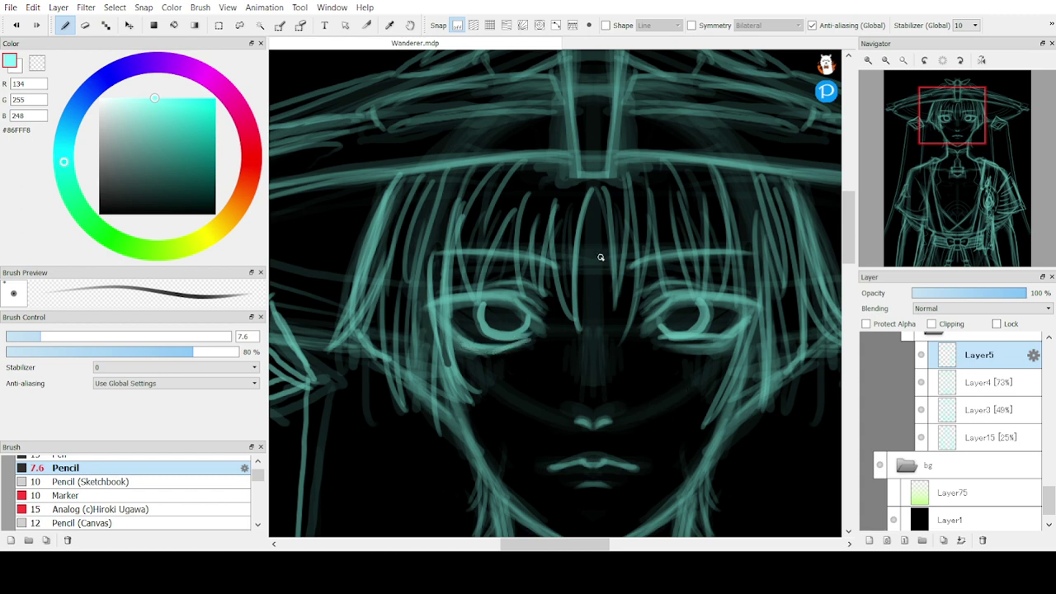
left_click_drag(556, 244, 480, 265)
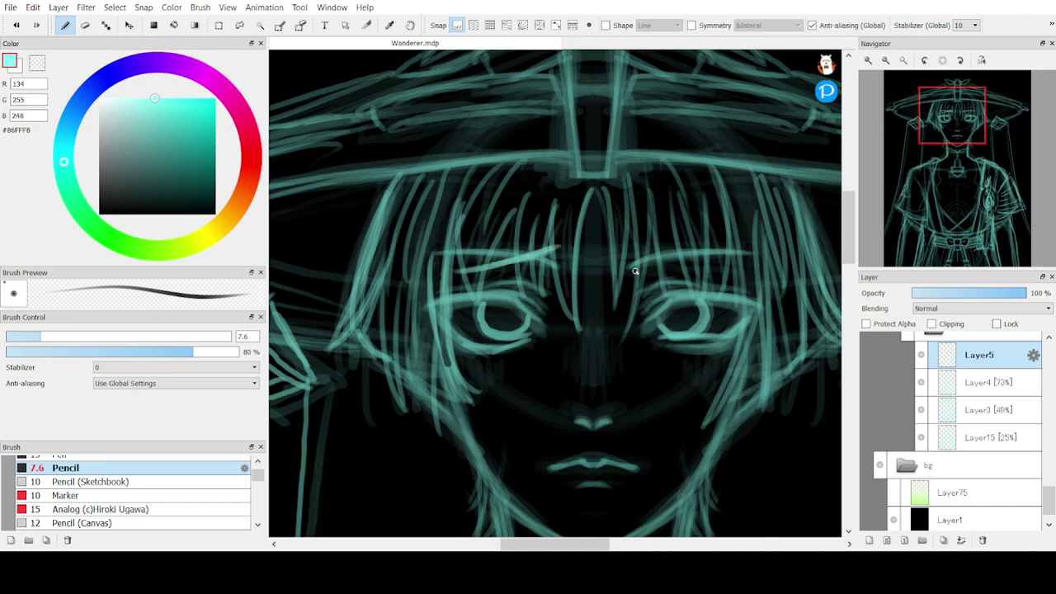
left_click_drag(636, 271, 716, 234)
key("ctrl+z")
key("ctrl+z")
key("ctrl+z")
key("ctrl+z")
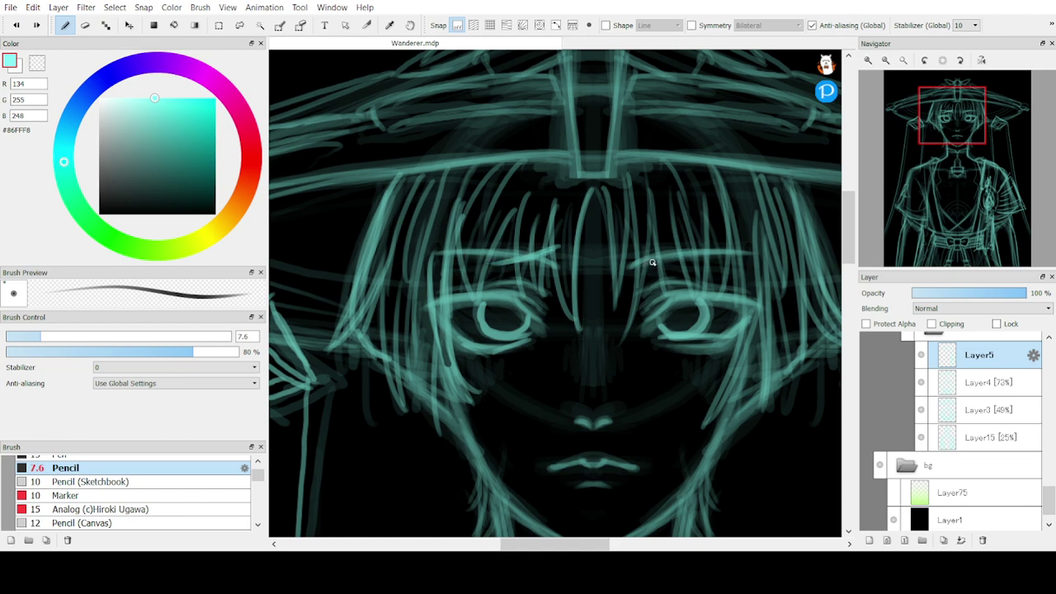
Draw slanted eyebrows on both sides, with the inner ends raised beside the central bangs and the outer ends lowered
left_click_drag(557, 230, 433, 267)
mouse_move(630, 241)
left_mouse_down()
mouse_move(683, 266)
mouse_move(657, 265)
mouse_move(741, 282)
left_mouse_up()
key("ctrl+z")
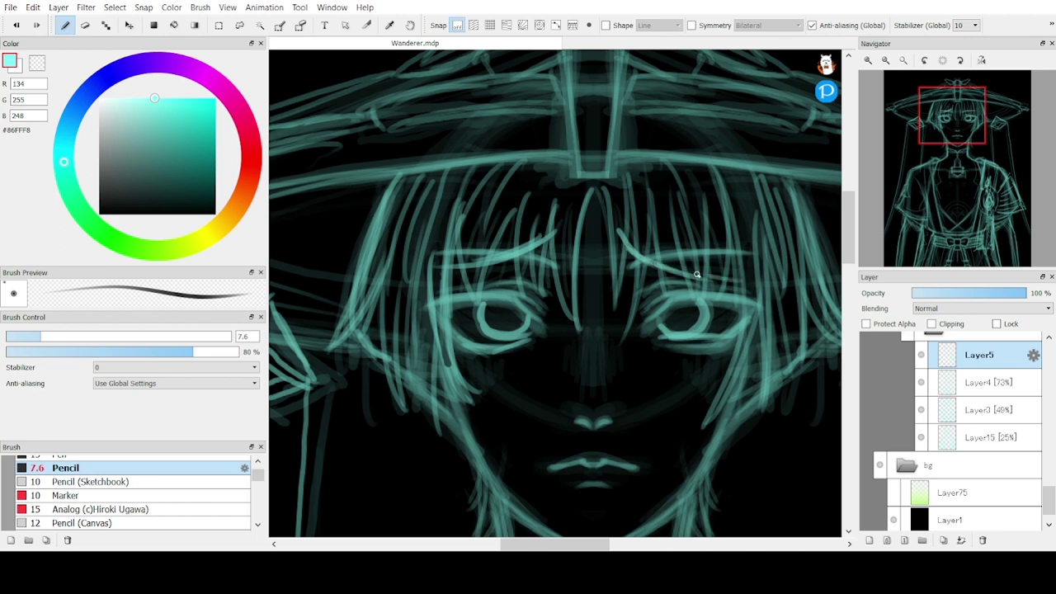
left_click_drag(662, 270, 700, 276)
Set the Eraser size to 10.7 and erase the old mouth and nose lines, including those on Layer4
key("e")
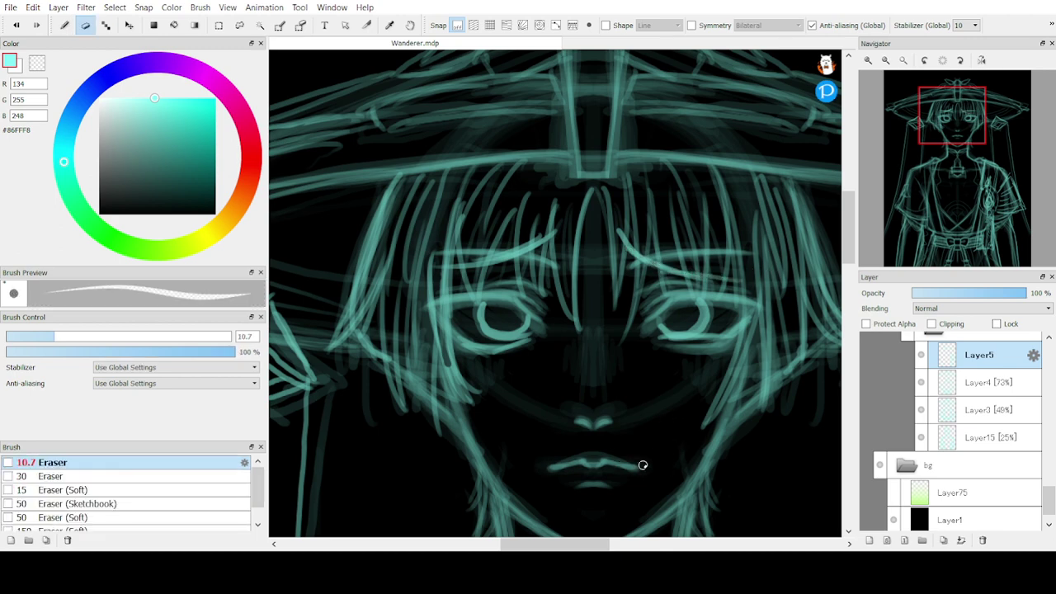
left_click(928, 395)
mouse_move(576, 470)
left_mouse_down()
mouse_move(632, 460)
mouse_move(605, 464)
left_mouse_up()
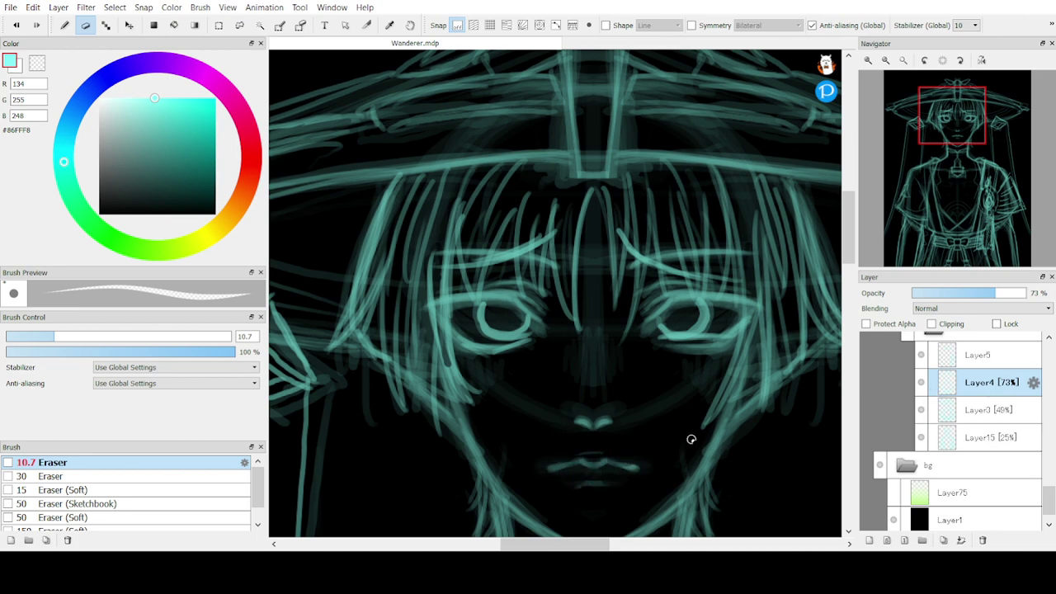
mouse_move(595, 427)
left_mouse_down()
mouse_move(622, 422)
mouse_move(606, 418)
left_mouse_up()
Draw a lopsided smirk on Layer5 with the Pencil, one mouth corner rising toward the cheek
left_click(951, 364)
key("b")
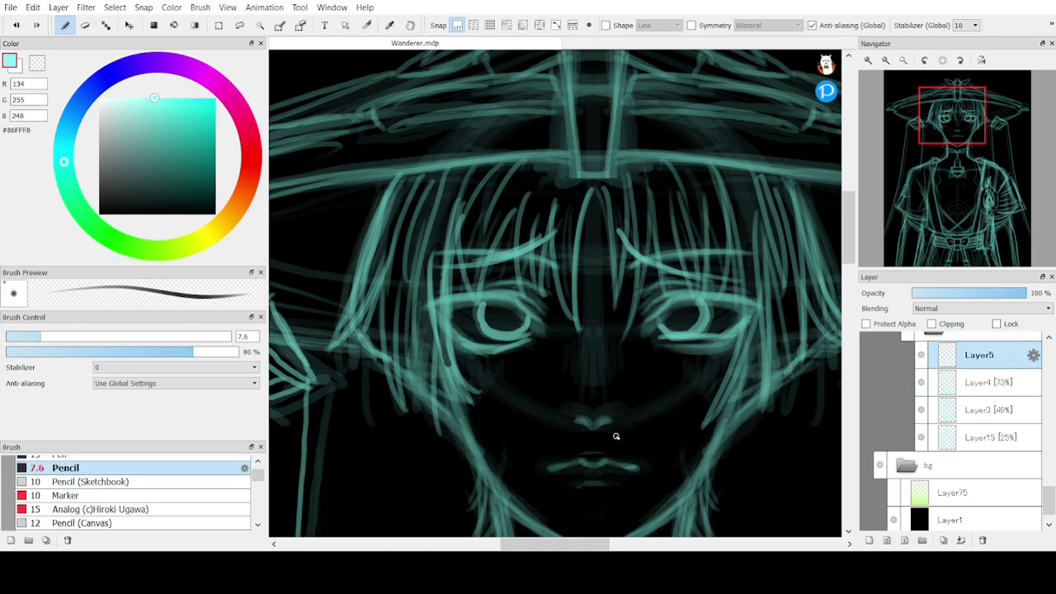
mouse_move(636, 445)
left_mouse_down()
mouse_move(602, 460)
mouse_move(645, 445)
mouse_move(550, 471)
mouse_move(670, 430)
mouse_move(654, 443)
mouse_move(675, 426)
mouse_move(642, 467)
mouse_move(574, 472)
mouse_move(647, 466)
mouse_move(601, 472)
mouse_move(658, 448)
mouse_move(609, 471)
left_mouse_up()
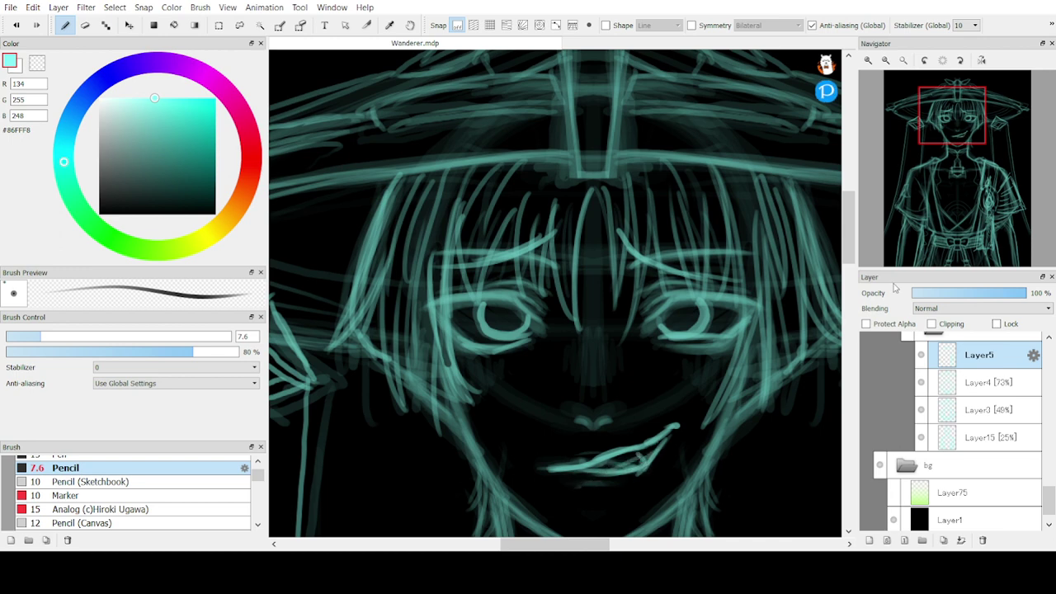
Draw a short lip-shadow line beneath the smirk on Layer5 and mirror the canvas view
left_click_drag(951, 129, 952, 144)
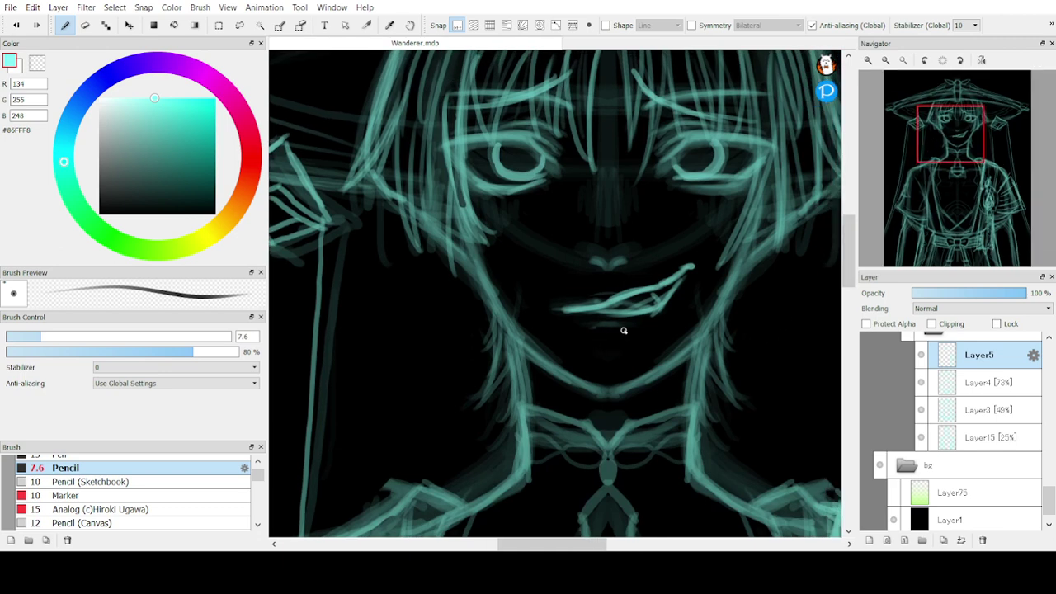
left_click_drag(654, 329, 635, 332)
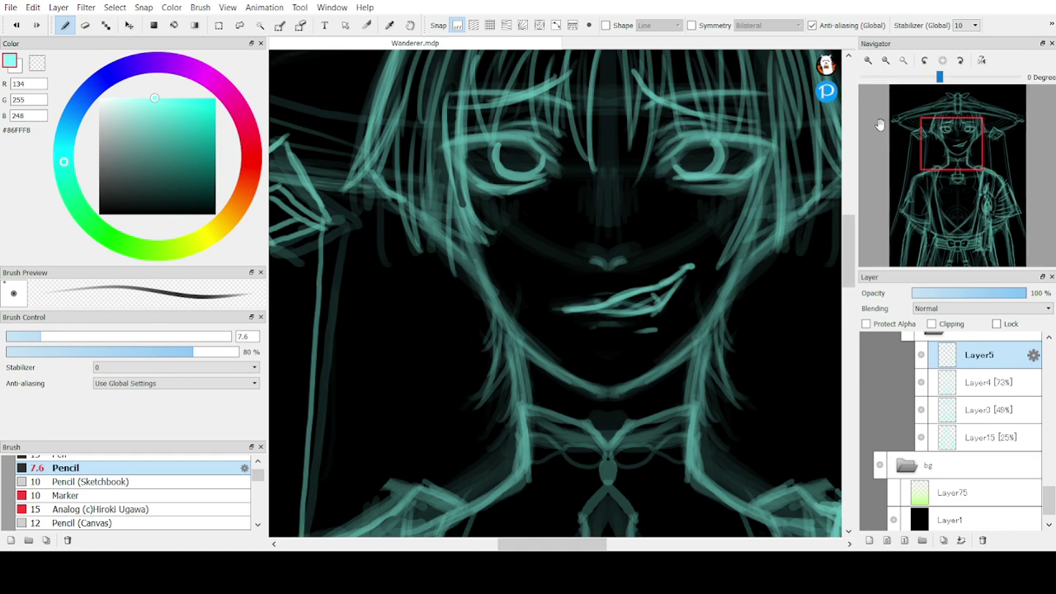
left_click(980, 61)
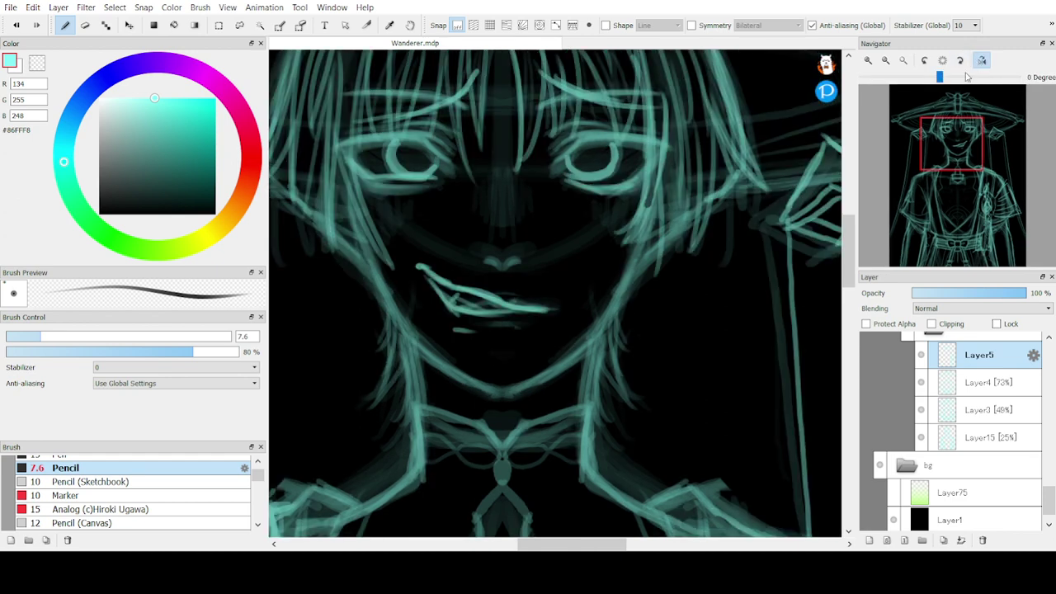
Lasso the smirk, rotate it slightly to a flatter angle, nudge it into place under the nose, and deselect
left_click(239, 25)
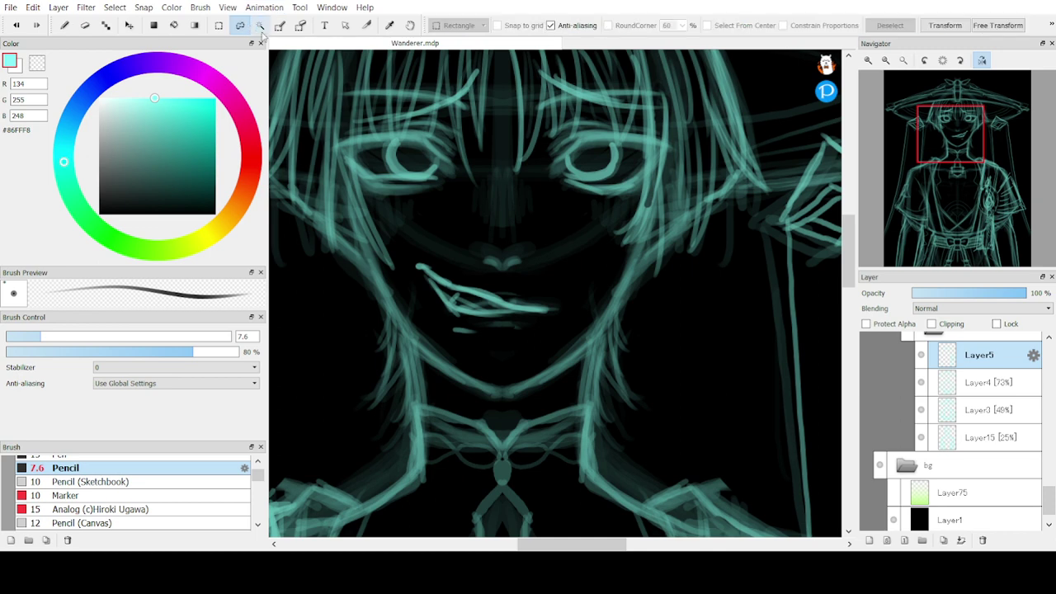
mouse_move(561, 290)
left_mouse_down()
mouse_move(463, 272)
mouse_move(422, 244)
mouse_move(412, 305)
mouse_move(445, 344)
mouse_move(519, 356)
mouse_move(575, 316)
mouse_move(561, 293)
left_mouse_up()
left_click(945, 25)
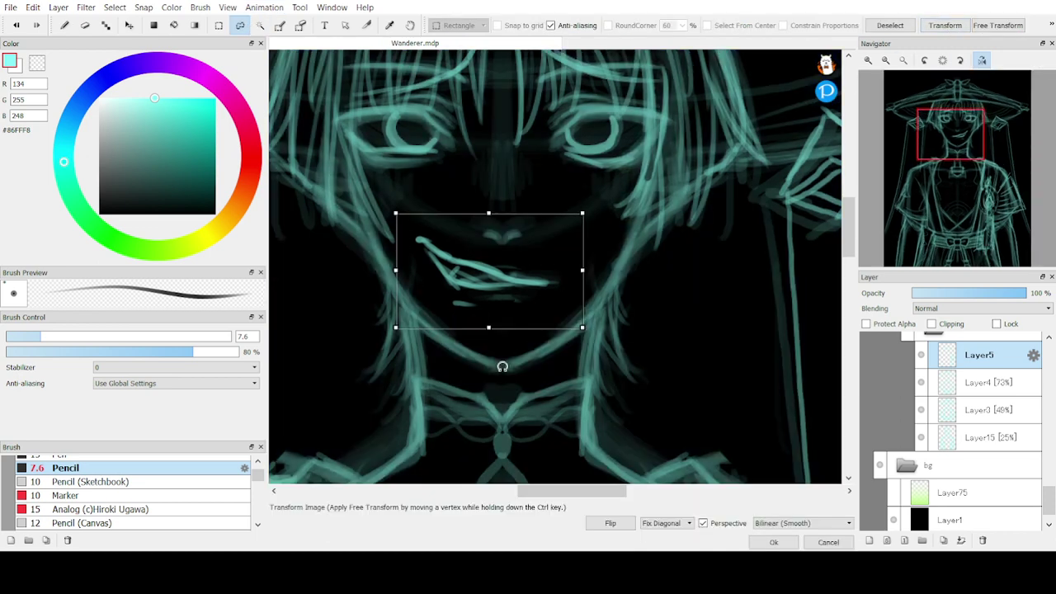
left_click_drag(502, 365, 482, 359)
left_click_drag(470, 297, 479, 304)
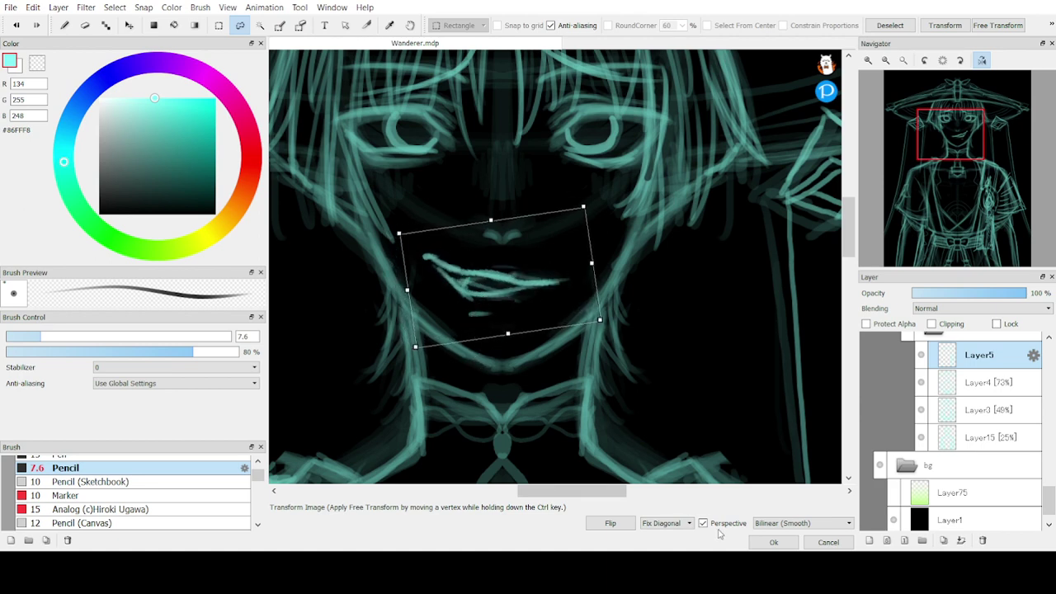
left_click(770, 543)
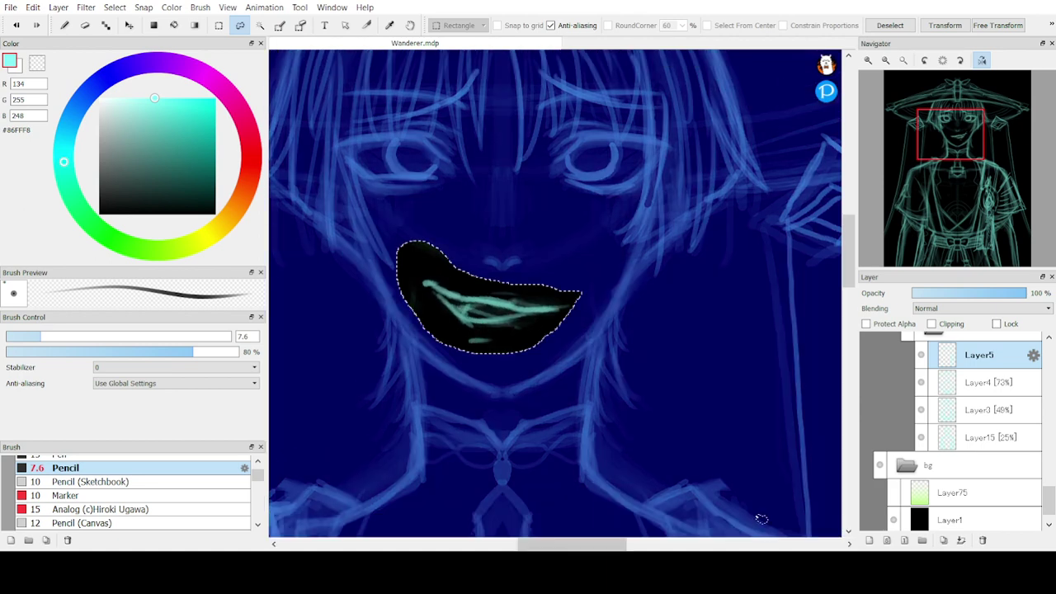
left_click(889, 24)
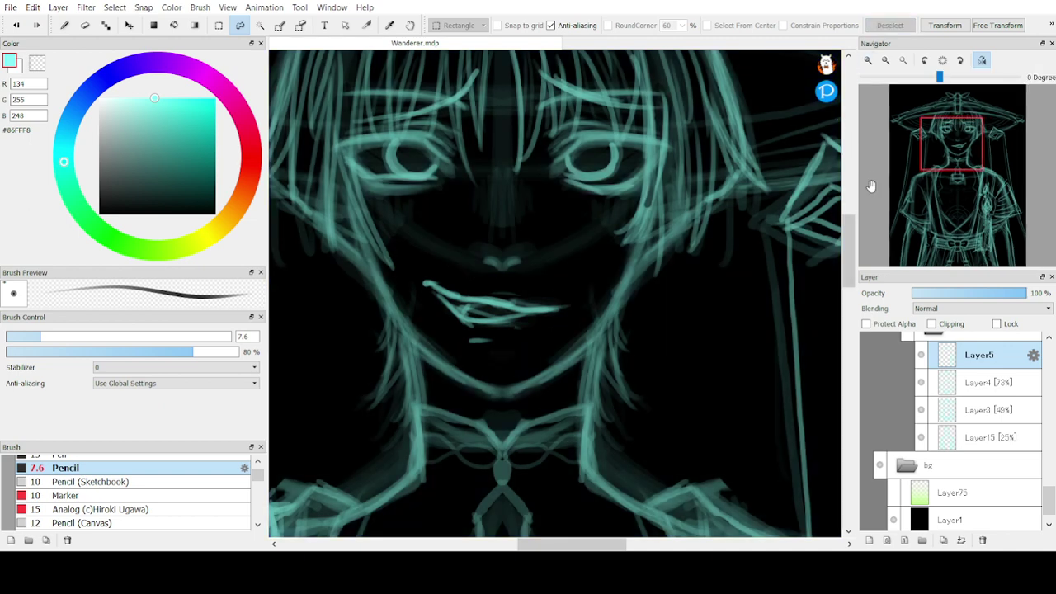
Strengthen the nose tip with short curved Pencil strokes over the nostrils
key("b")
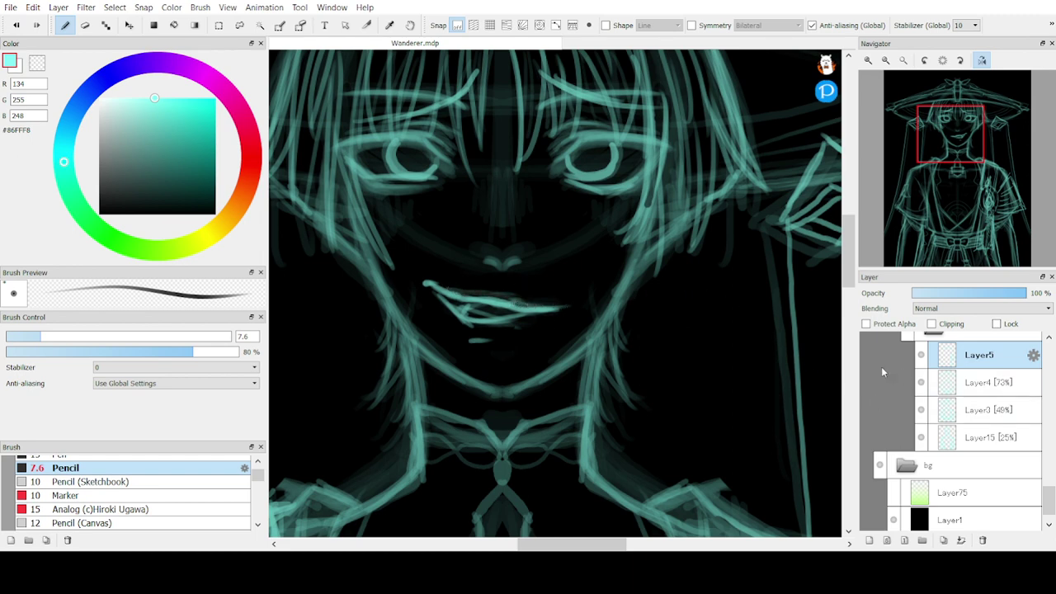
left_click_drag(486, 259, 506, 266)
key("ctrl+z")
Redraw both irises as rounder rings with the Pencil and draw small crossed lines inside them
mouse_move(402, 153)
left_mouse_down()
mouse_move(433, 159)
mouse_move(437, 173)
mouse_move(431, 153)
mouse_move(397, 162)
left_mouse_up()
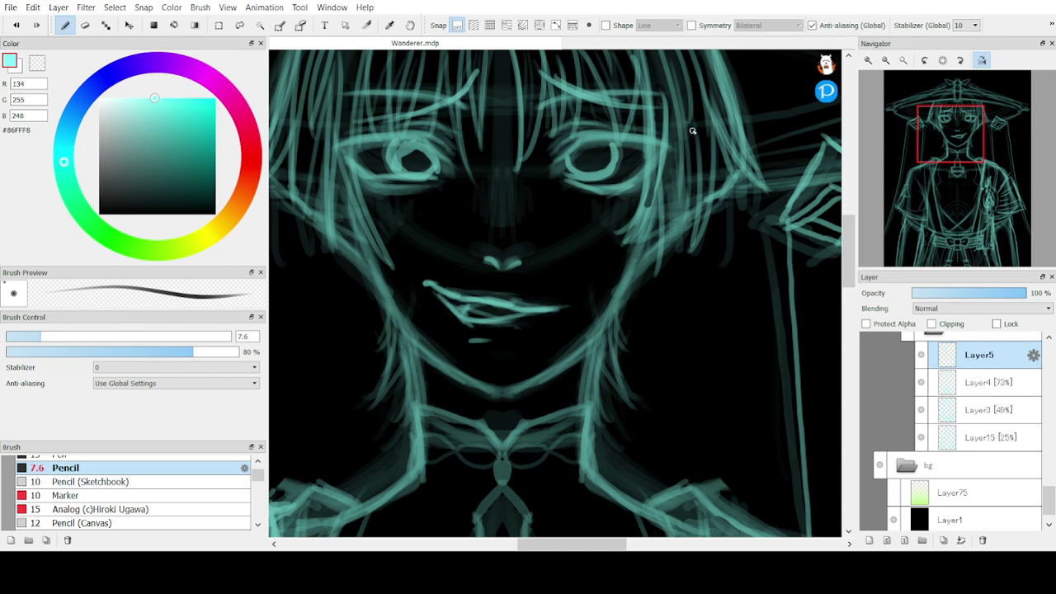
mouse_move(569, 160)
left_mouse_down()
mouse_move(598, 148)
mouse_move(612, 166)
mouse_move(603, 143)
mouse_move(574, 161)
mouse_move(600, 174)
mouse_move(582, 145)
left_mouse_up()
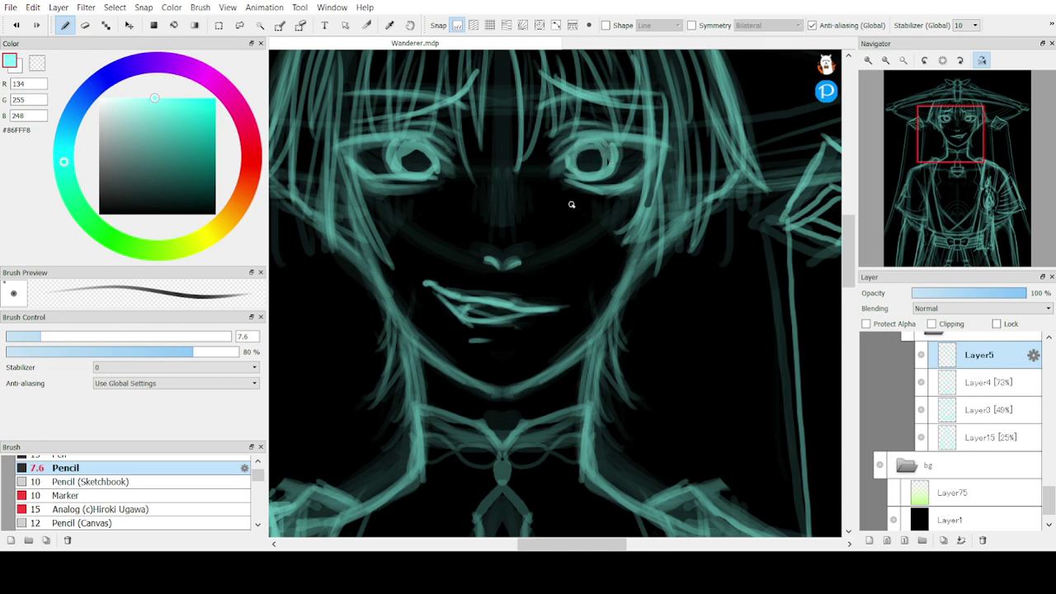
mouse_move(419, 162)
left_mouse_down()
mouse_move(499, 226)
mouse_move(606, 179)
mouse_move(583, 156)
mouse_move(433, 150)
mouse_move(417, 152)
mouse_move(414, 173)
mouse_move(436, 168)
mouse_move(395, 165)
left_mouse_up()
key("ctrl+z")
key("ctrl+z")
mouse_move(592, 147)
left_mouse_down()
mouse_move(591, 173)
mouse_move(565, 157)
mouse_move(606, 163)
left_mouse_up()
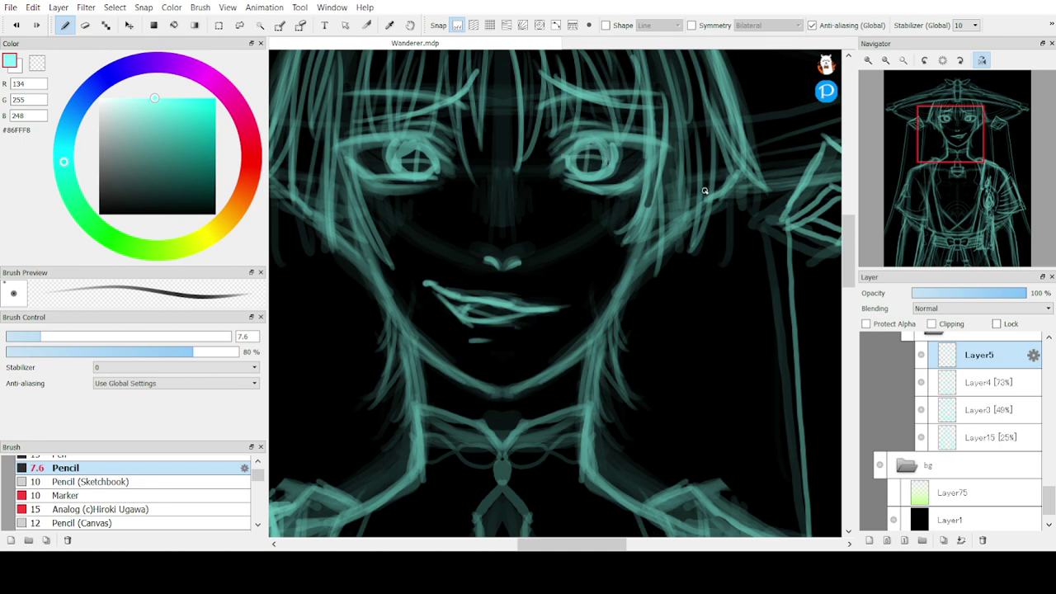
Erase the excess outer iris edge and hatch short shading strokes along the nose bridge and beneath the eyes
key("e")
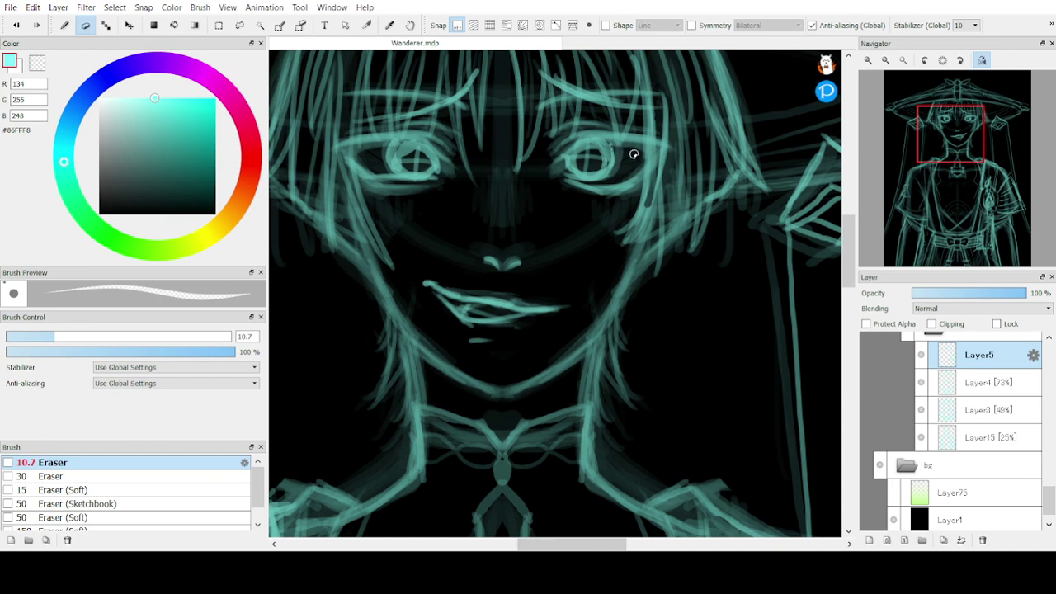
key("n")
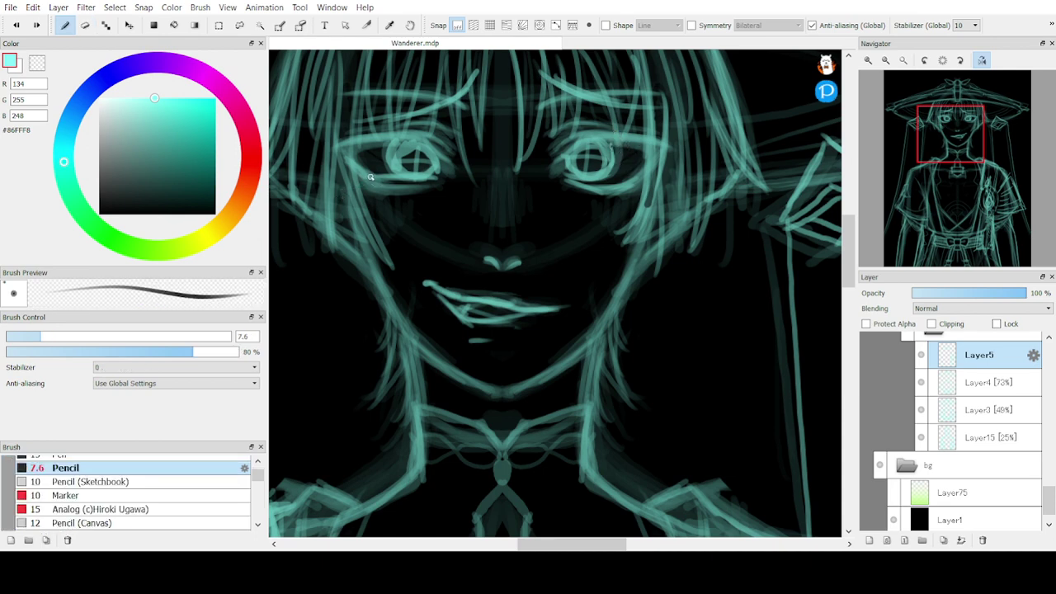
mouse_move(499, 184)
left_mouse_down()
mouse_move(499, 218)
mouse_move(514, 170)
mouse_move(528, 201)
mouse_move(463, 198)
left_mouse_up()
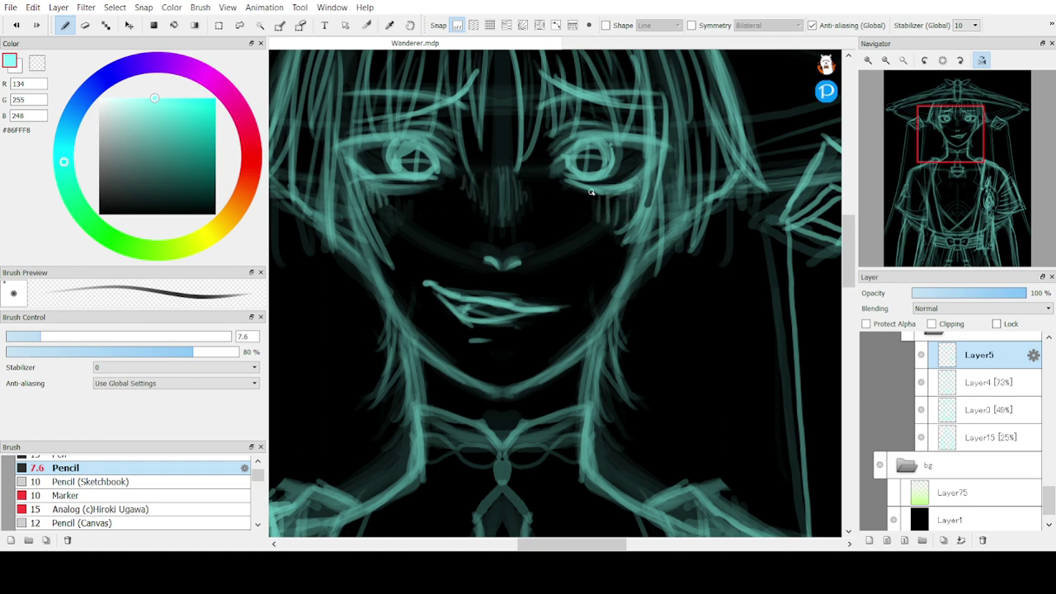
Try drawing slanted crease lines beneath the eyes, first on Layer4 and again on Layer5
left_click(932, 391)
key("e")
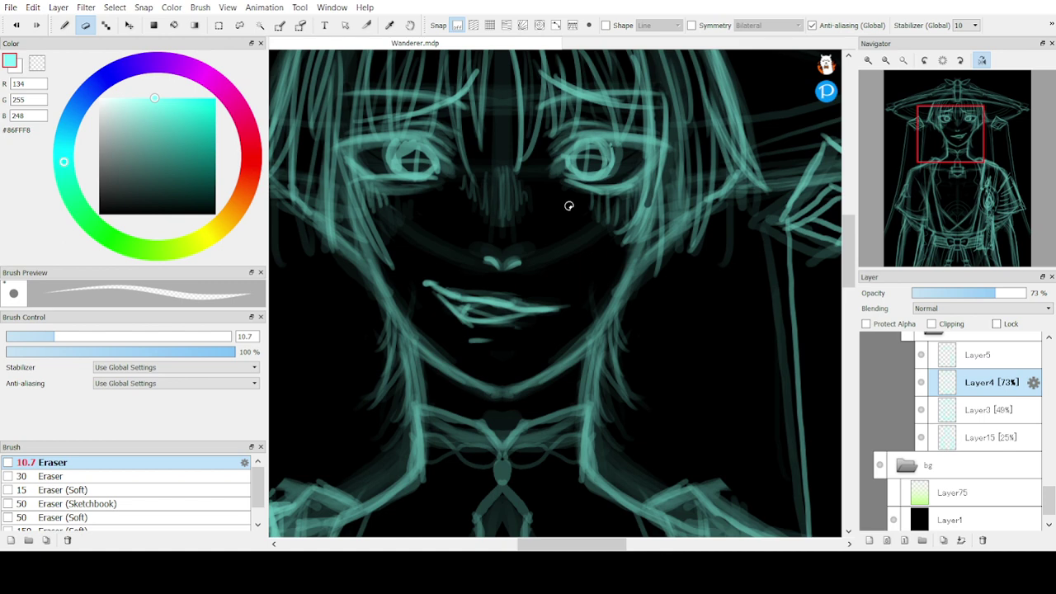
key("b")
left_click_drag(448, 183, 417, 198)
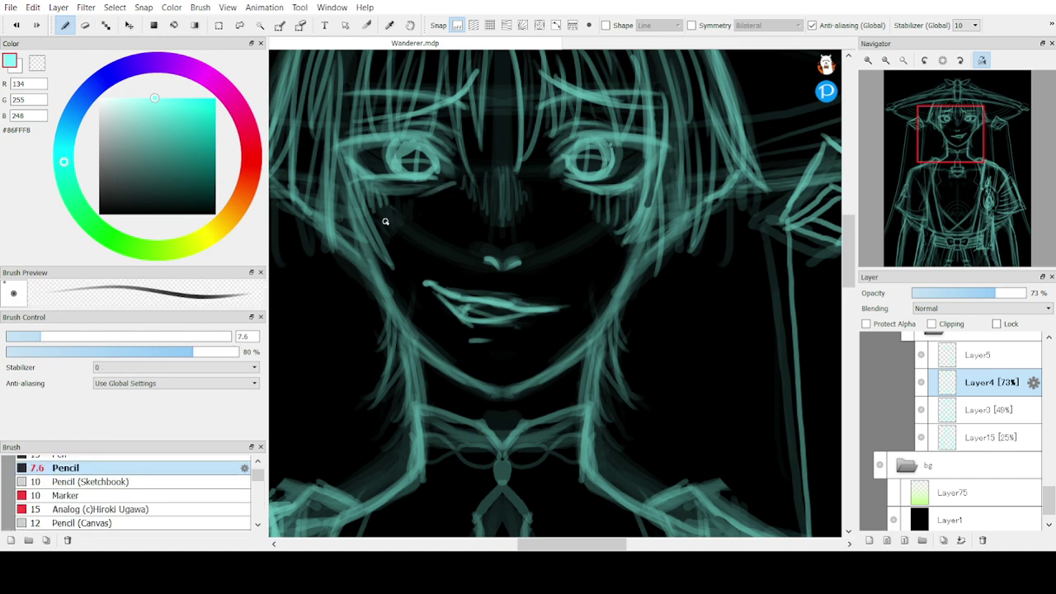
left_click(940, 355)
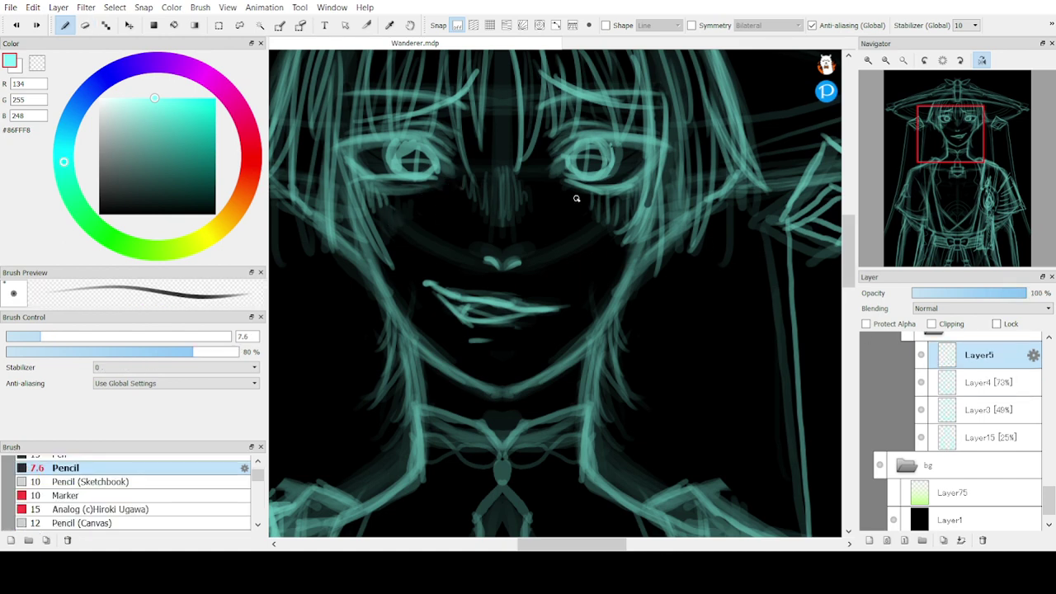
left_click_drag(549, 179, 570, 208)
key("ctrl+z")
Try an angular Pencil outline for a lower, wider lower lip on the smirk
mouse_move(532, 315)
left_mouse_down()
mouse_move(522, 328)
mouse_move(460, 321)
mouse_move(506, 313)
mouse_move(449, 319)
mouse_move(513, 307)
mouse_move(456, 323)
left_mouse_up()
key("ctrl+z")
key("ctrl+z")
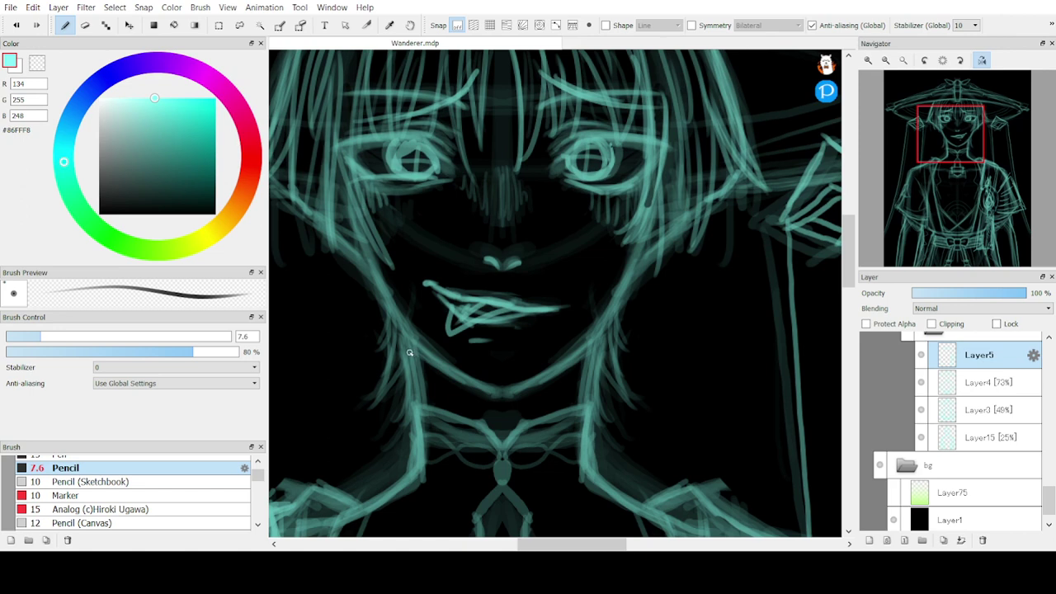
key("ctrl+z")
key("ctrl+z")
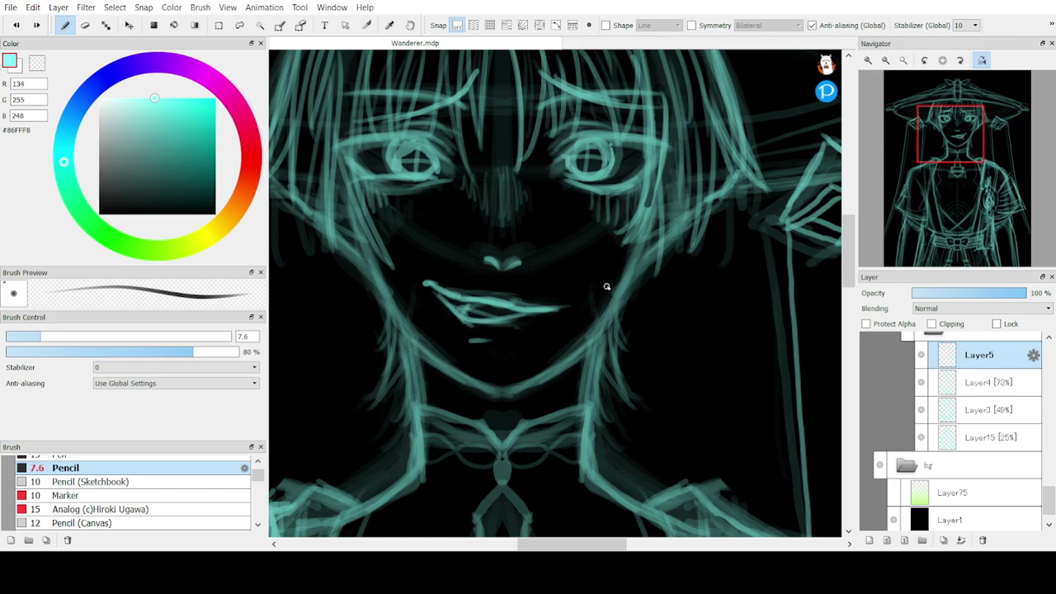
Try several variations of the inner teeth line and upper lip curve across the open smirk
key("e")
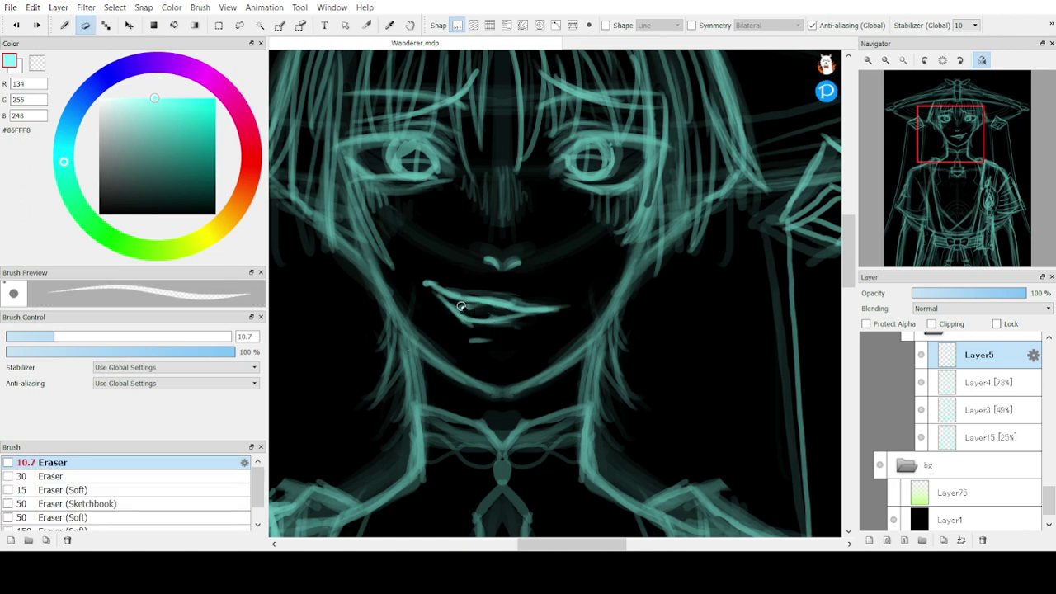
key("b")
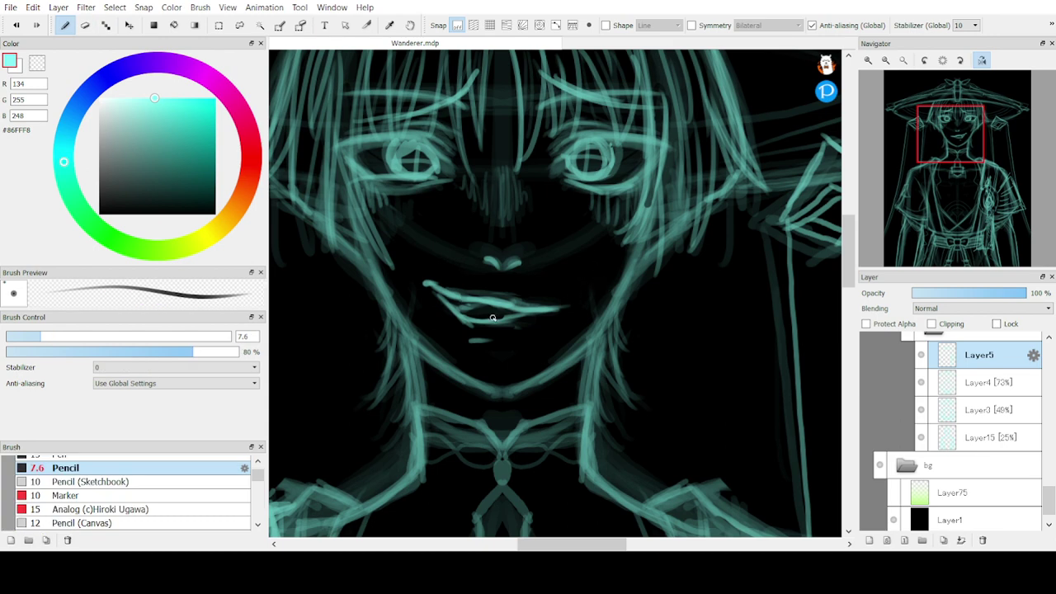
mouse_move(509, 317)
left_mouse_down()
mouse_move(456, 301)
mouse_move(442, 312)
mouse_move(538, 313)
left_mouse_up()
key("ctrl+z")
key("ctrl+z")
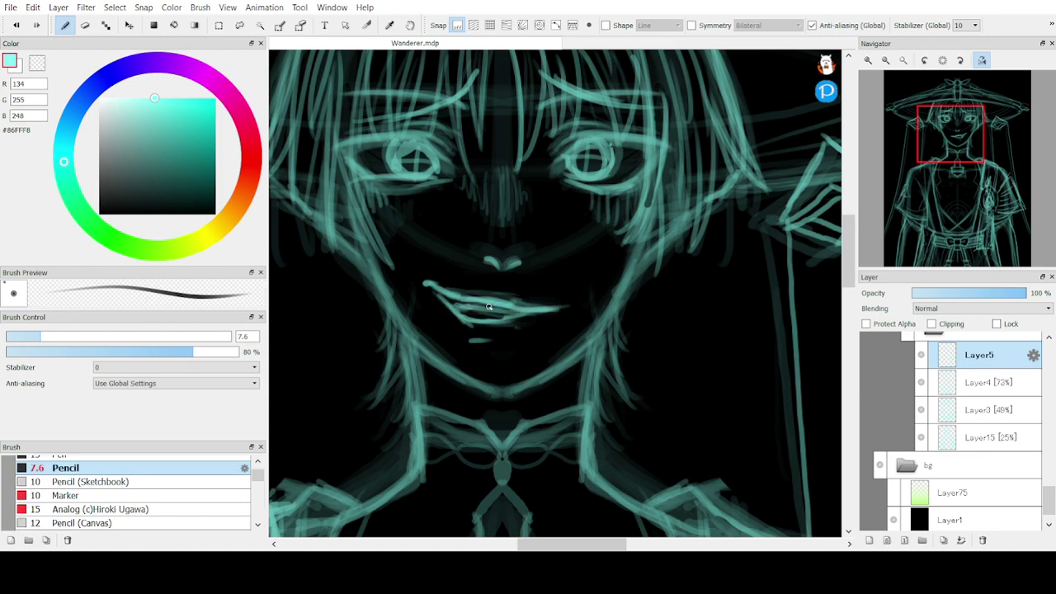
key("ctrl+z")
left_click_drag(452, 305, 544, 307)
key("ctrl+z")
left_click_drag(444, 304, 558, 300)
mouse_move(441, 290)
left_mouse_down()
mouse_move(518, 309)
mouse_move(459, 296)
mouse_move(513, 309)
left_mouse_up()
key("ctrl+z")
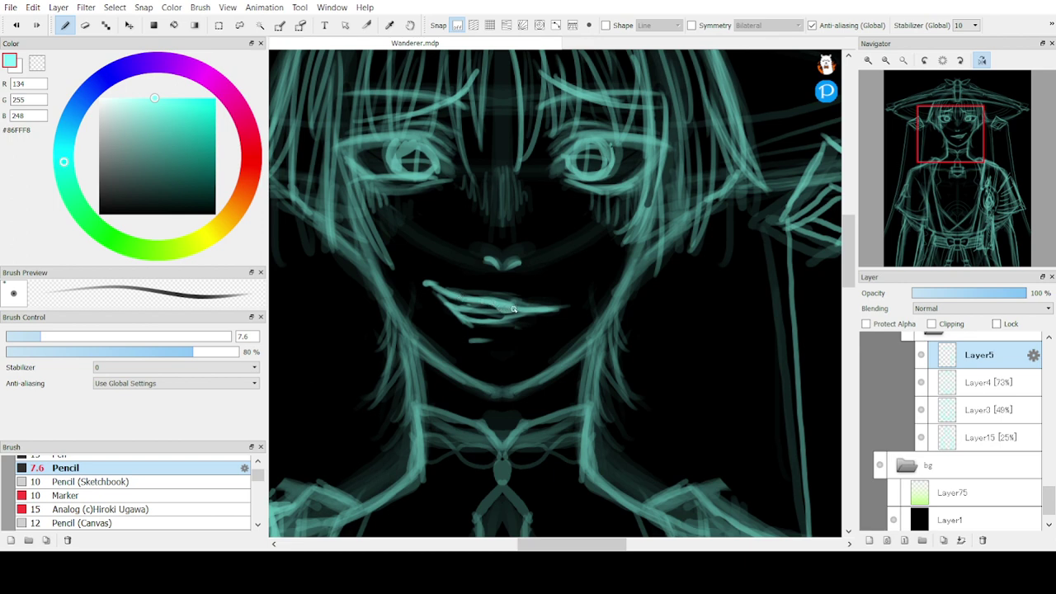
key("ctrl+z")
Clean up the smirk by alternating Eraser and Pencil, redrawing a tapered upper lip line and a curved lower lip
key("e")
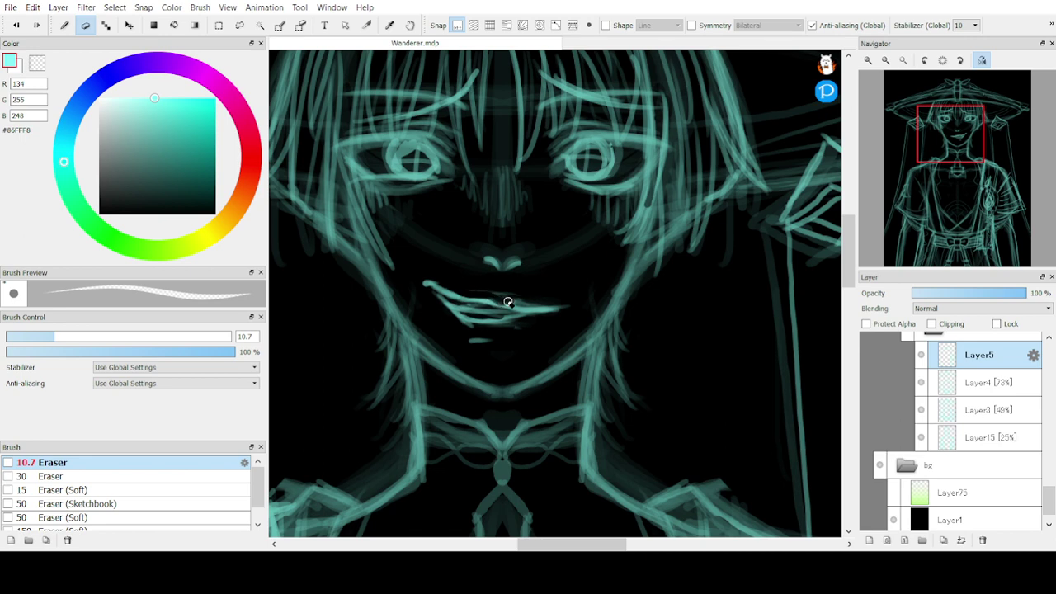
key("b")
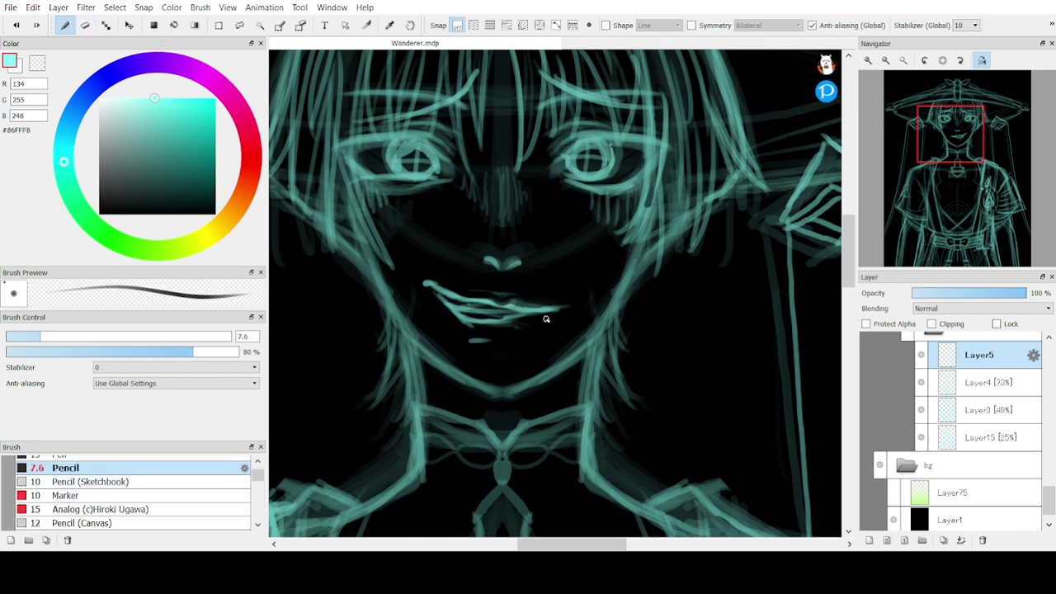
key("ctrl+z")
mouse_move(560, 308)
left_mouse_down()
mouse_move(503, 323)
mouse_move(465, 320)
mouse_move(538, 312)
mouse_move(455, 310)
mouse_move(501, 314)
left_mouse_up()
key("e")
key("b")
key("e")
key("b")
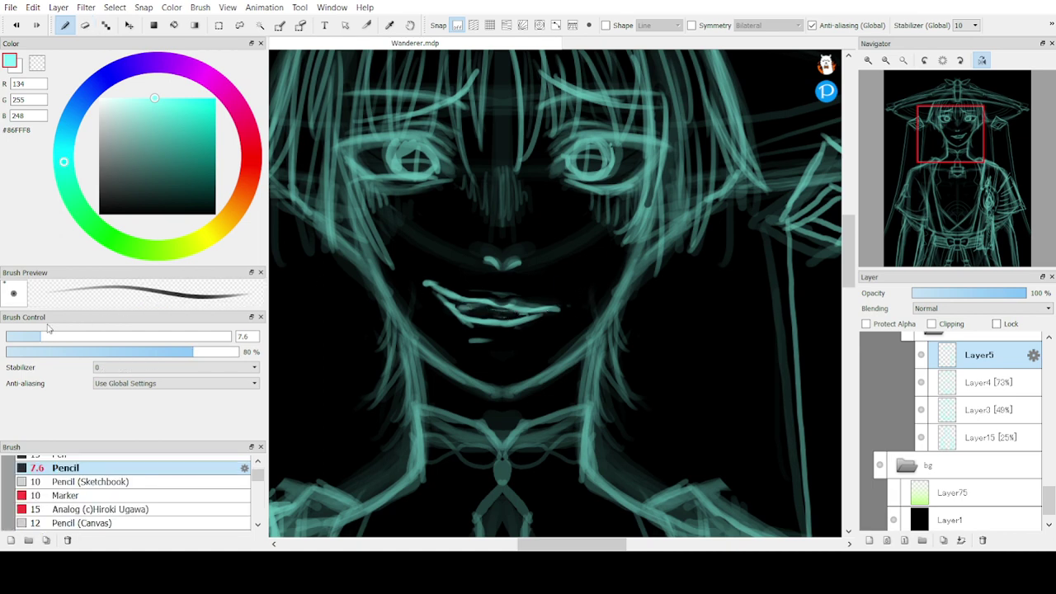
Set the Pencil size to 4.8 and draw thin teeth lines inside the smirk, from corner to corner
left_click(33, 336)
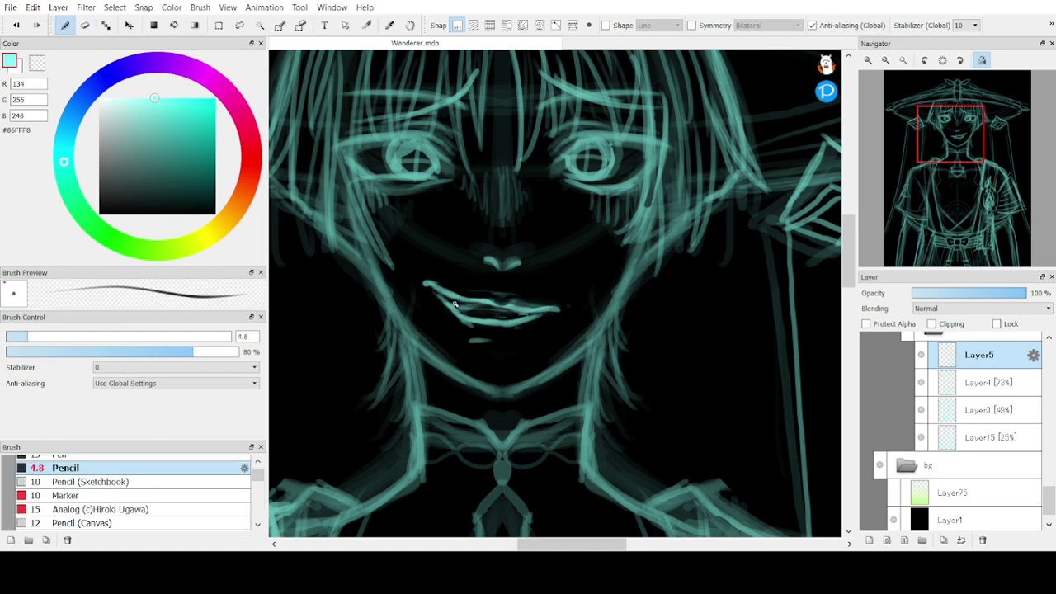
left_click_drag(455, 305, 533, 306)
left_click_drag(452, 304, 555, 302)
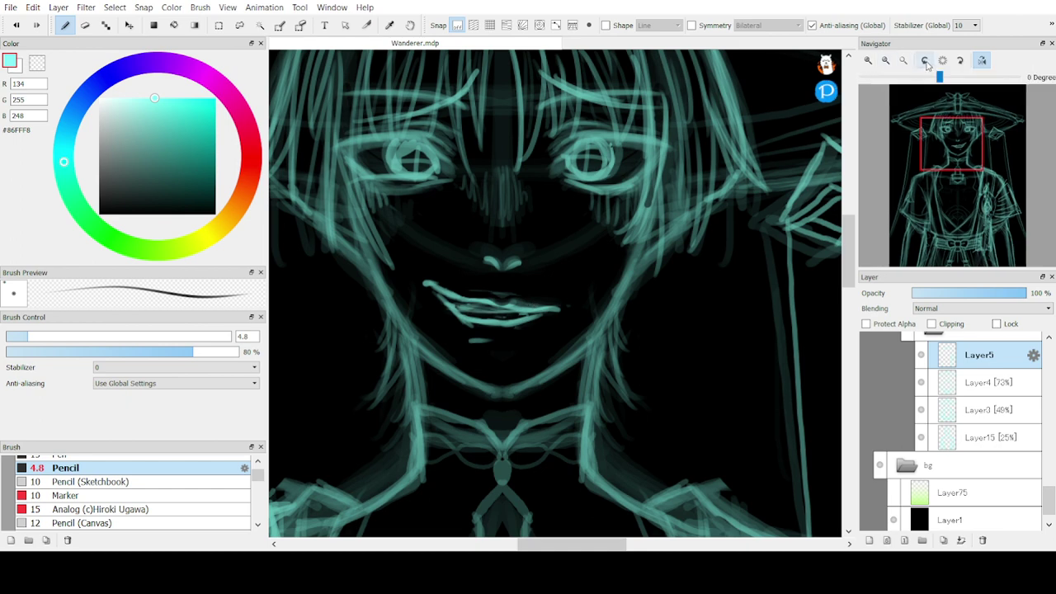
Unmirror the canvas view and erase stray sketch lines on Layer4 between the waist and both forearms
left_click(943, 62)
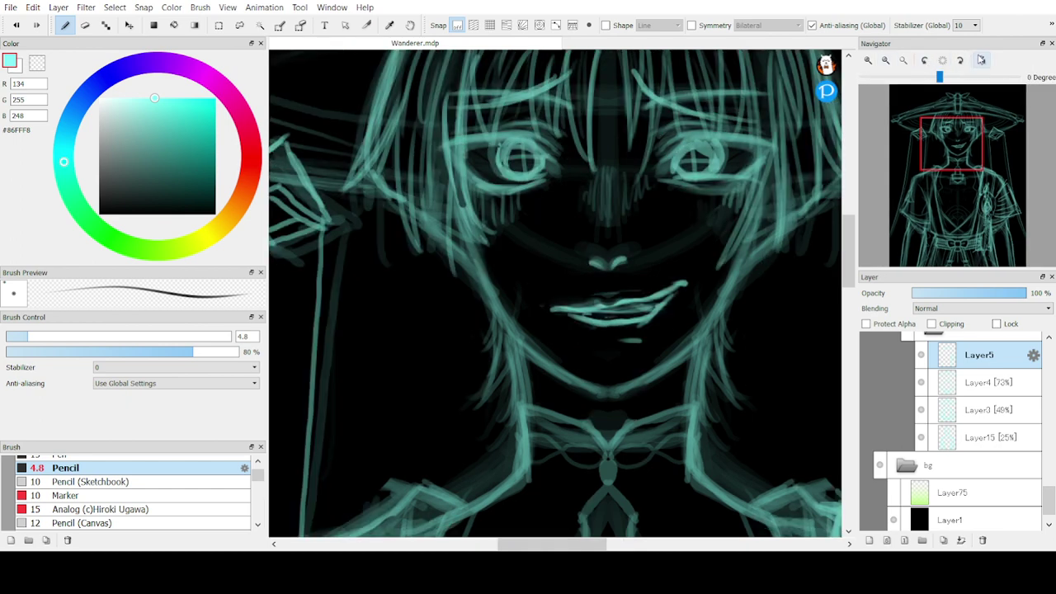
left_click(905, 64)
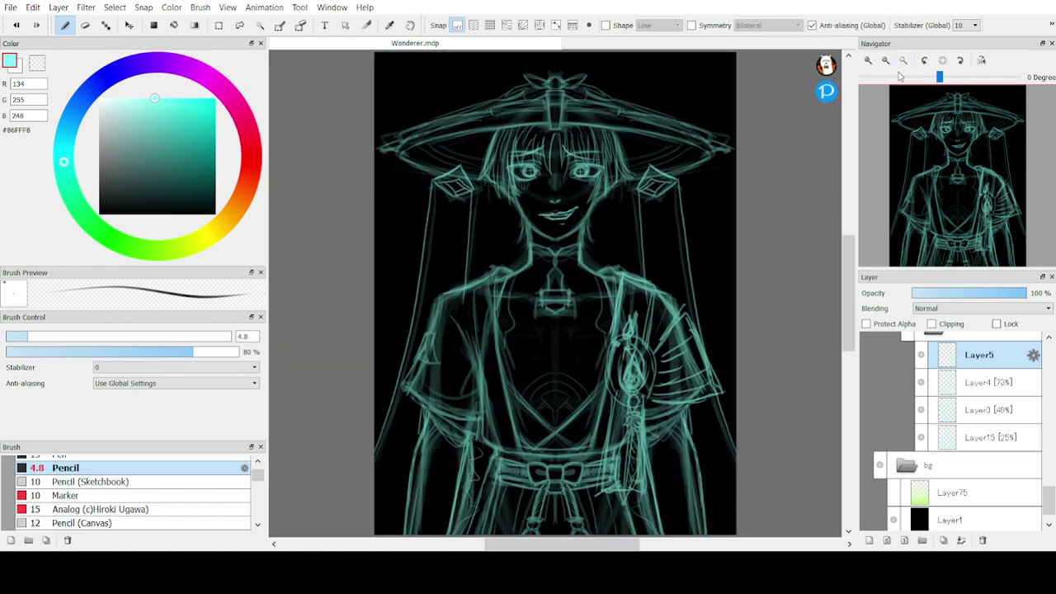
left_click(949, 384)
key("e")
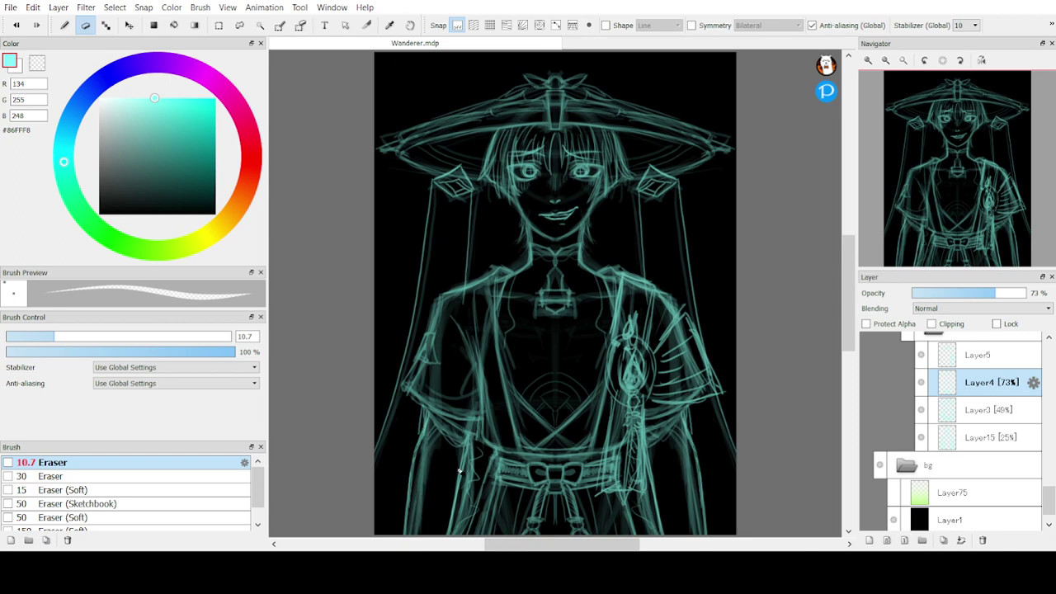
mouse_move(460, 471)
left_mouse_down()
mouse_move(464, 504)
mouse_move(472, 458)
mouse_move(462, 513)
left_mouse_up()
left_click_drag(653, 497, 646, 512)
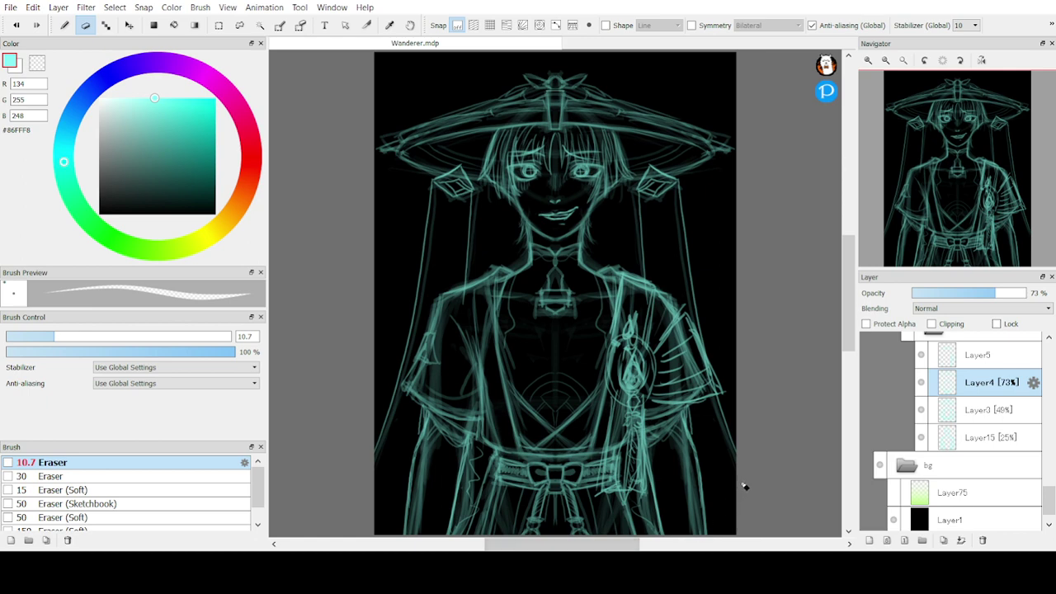
Erase the old rough forearm lines below both sleeves on Layer3
left_click(943, 412)
left_click_drag(685, 430, 700, 517)
left_click_drag(689, 471, 694, 517)
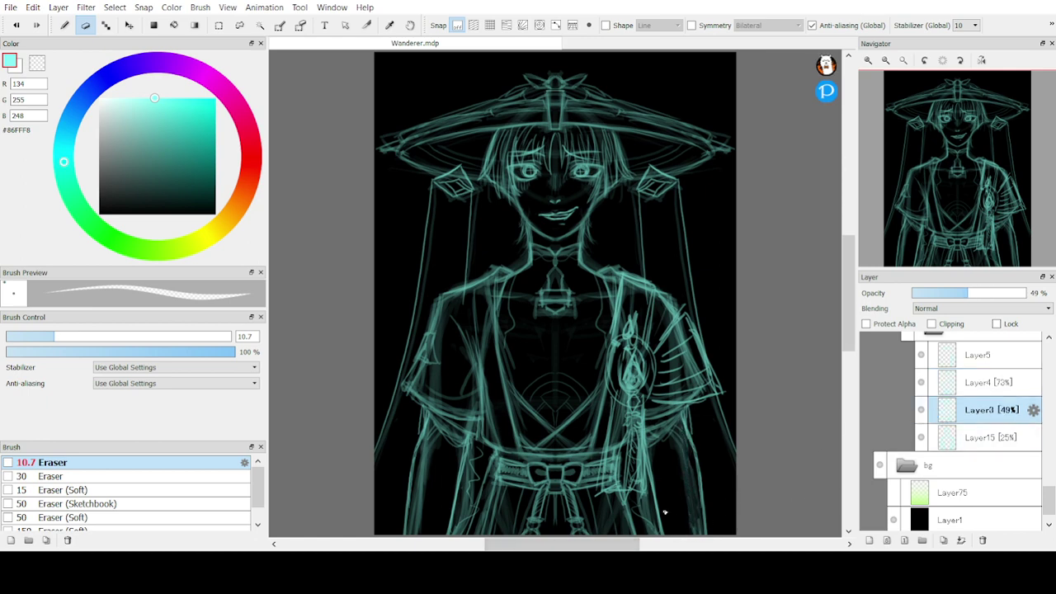
mouse_move(427, 456)
left_mouse_down()
mouse_move(419, 526)
mouse_move(424, 496)
left_mouse_up()
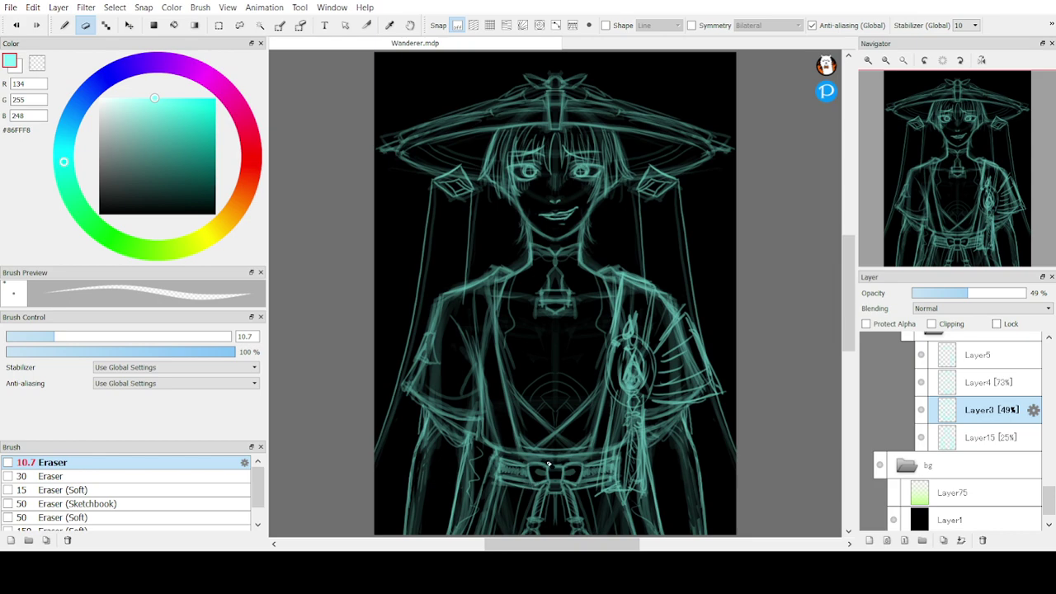
Examine the face close up in both normal and mirrored canvas view, comparing the eyes and smirk
mouse_move(903, 138)
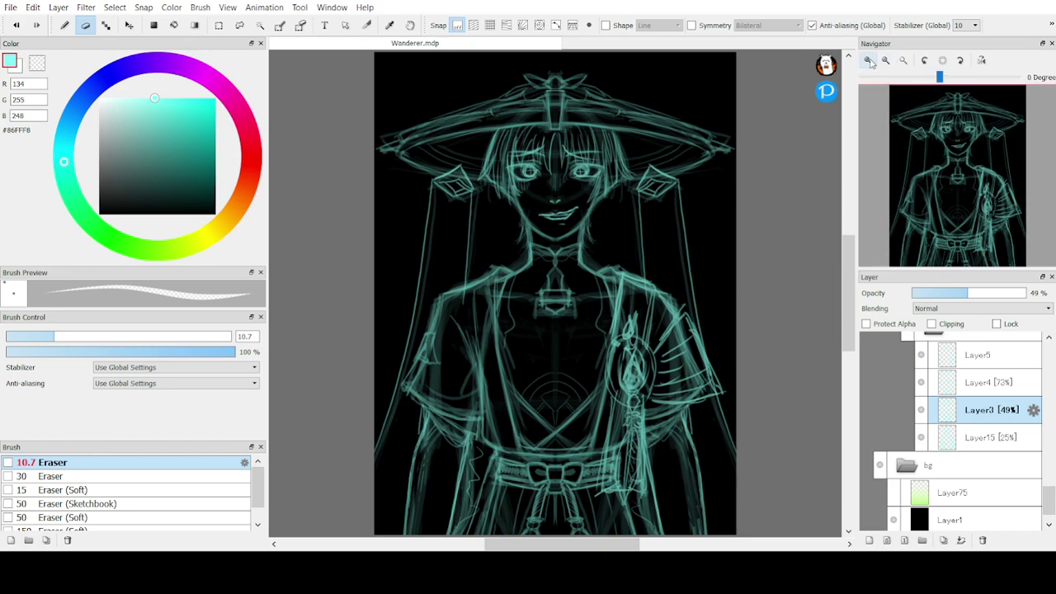
left_click(870, 63)
left_click(870, 62)
left_click_drag(950, 163, 953, 135)
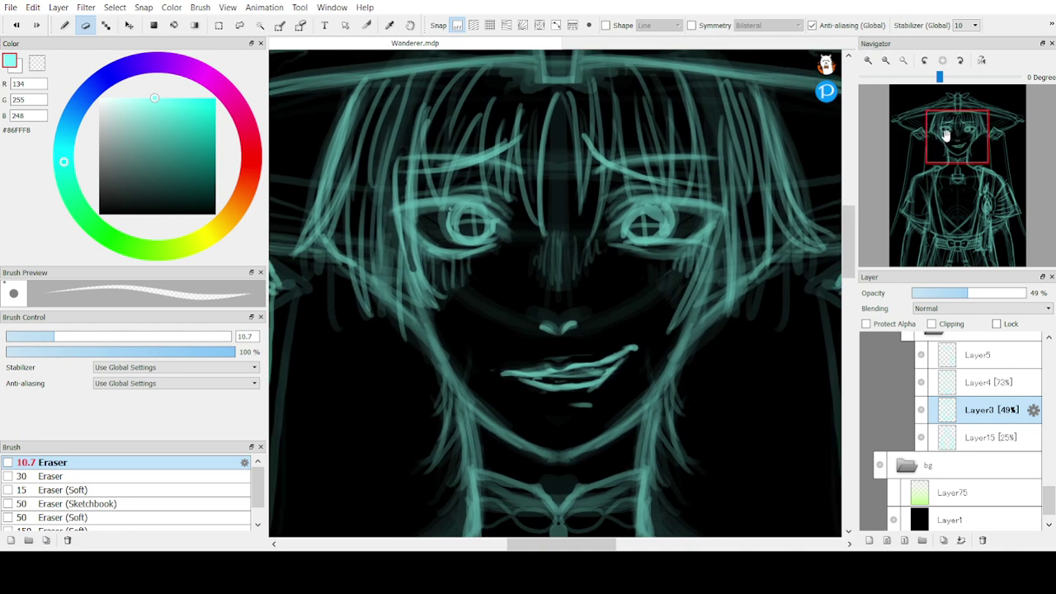
left_click(983, 61)
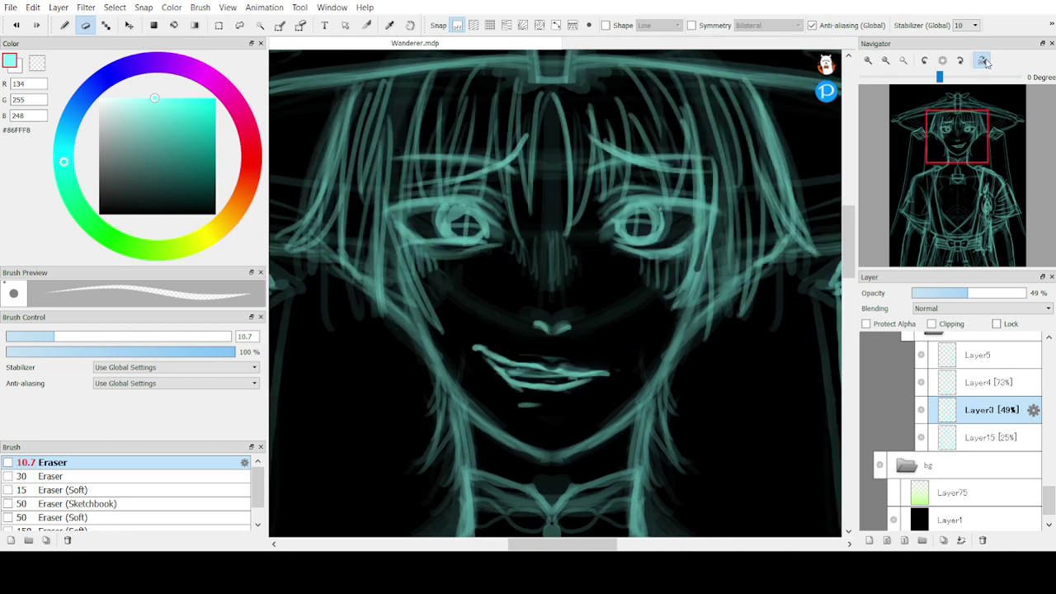
left_click(943, 60)
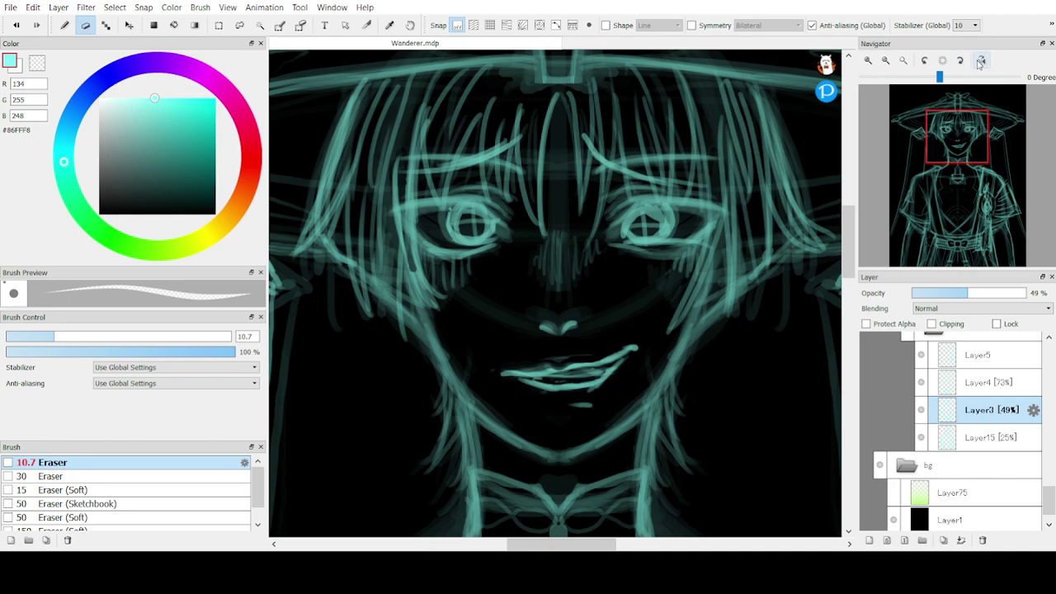
left_click(980, 62)
left_click(903, 60)
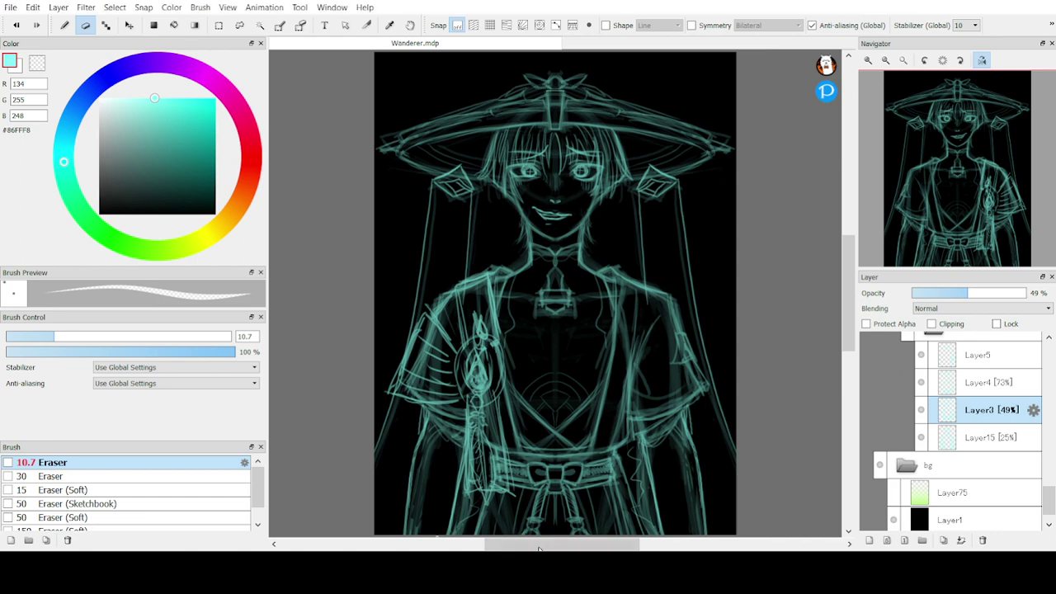
Make Layer5 the active layer and set the Eraser size to 111
left_click_drag(955, 161, 949, 213)
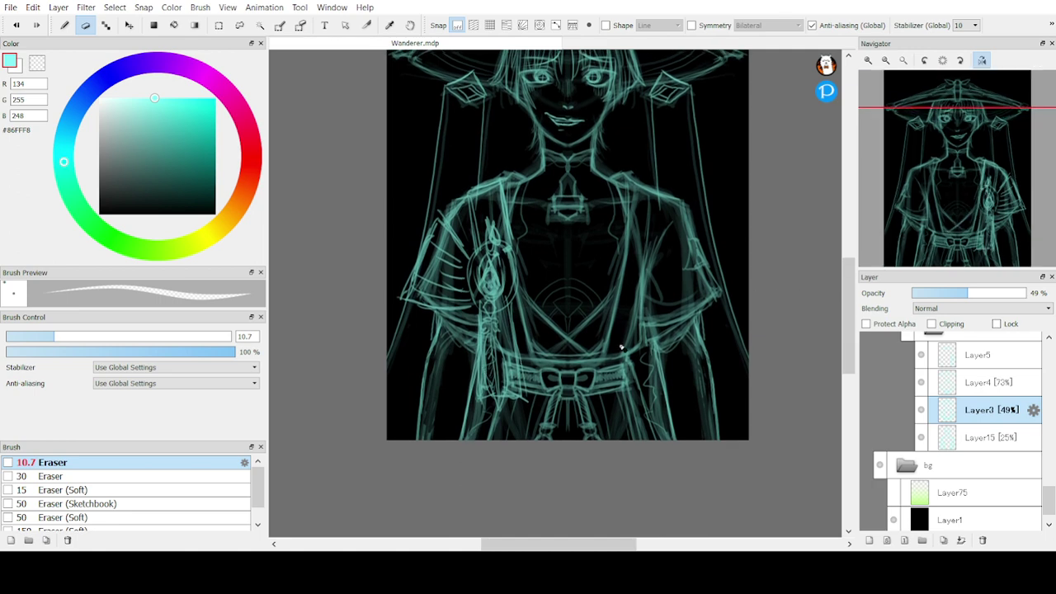
left_click(939, 360)
left_click(209, 336)
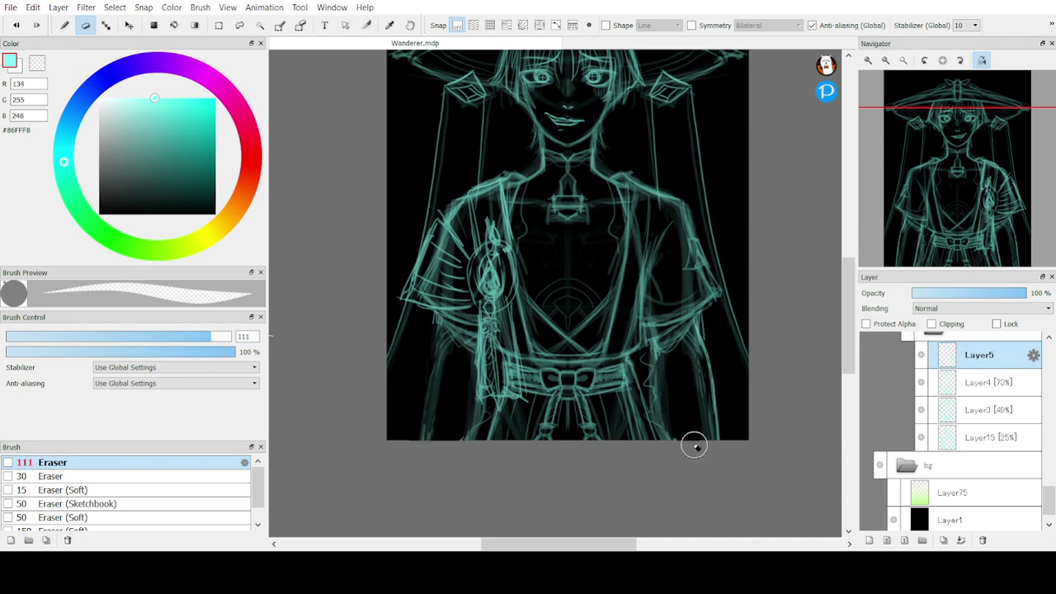
key("b")
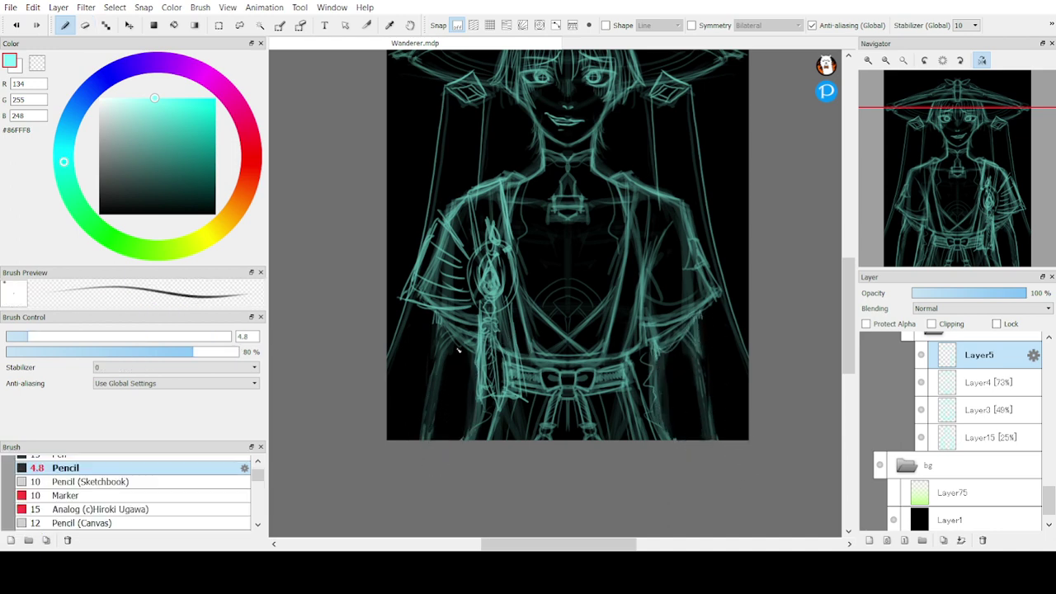
left_click_drag(429, 317, 394, 417)
left_click_drag(430, 317, 387, 416)
mouse_move(429, 323)
left_mouse_down()
mouse_move(386, 415)
mouse_move(418, 349)
mouse_move(397, 407)
left_mouse_up()
left_click_drag(437, 318, 386, 416)
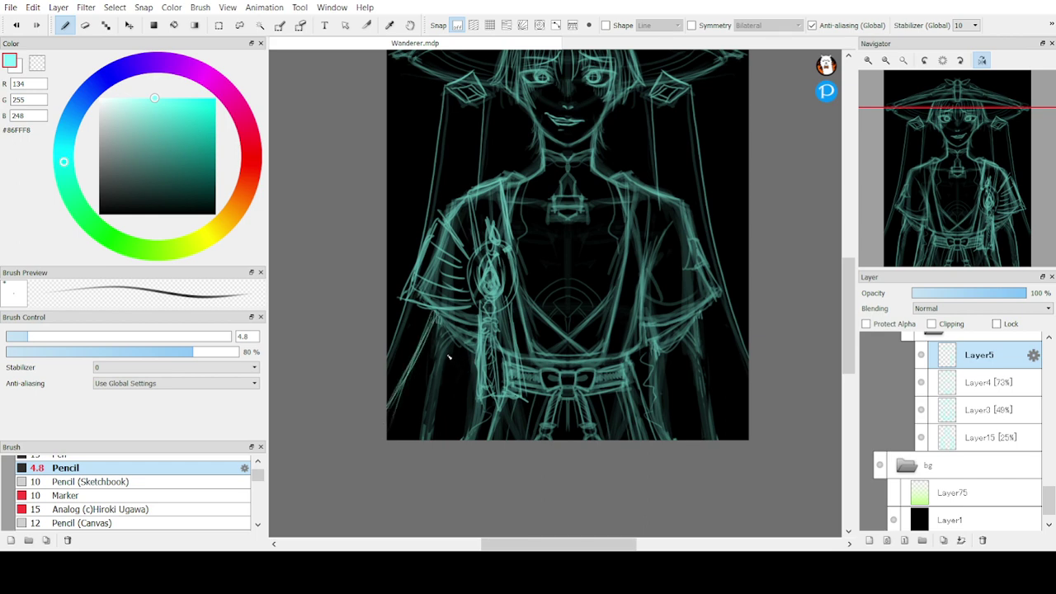
key("ctrl+z")
key("ctrl+z")
key("ctrl+z")
key("ctrl+z")
key("ctrl+z")
key("ctrl+z")
Draw the outer and inner outlines of the forearm below the patterned sleeve on Layer5 with the Pencil
left_click_drag(437, 310, 387, 426)
mouse_move(464, 351)
left_mouse_down()
mouse_move(415, 439)
mouse_move(451, 409)
mouse_move(440, 440)
left_mouse_up()
key("ctrl+z")
key("ctrl+z")
mouse_move(474, 350)
left_mouse_down()
mouse_move(427, 453)
mouse_move(474, 353)
mouse_move(424, 437)
mouse_move(475, 354)
left_mouse_up()
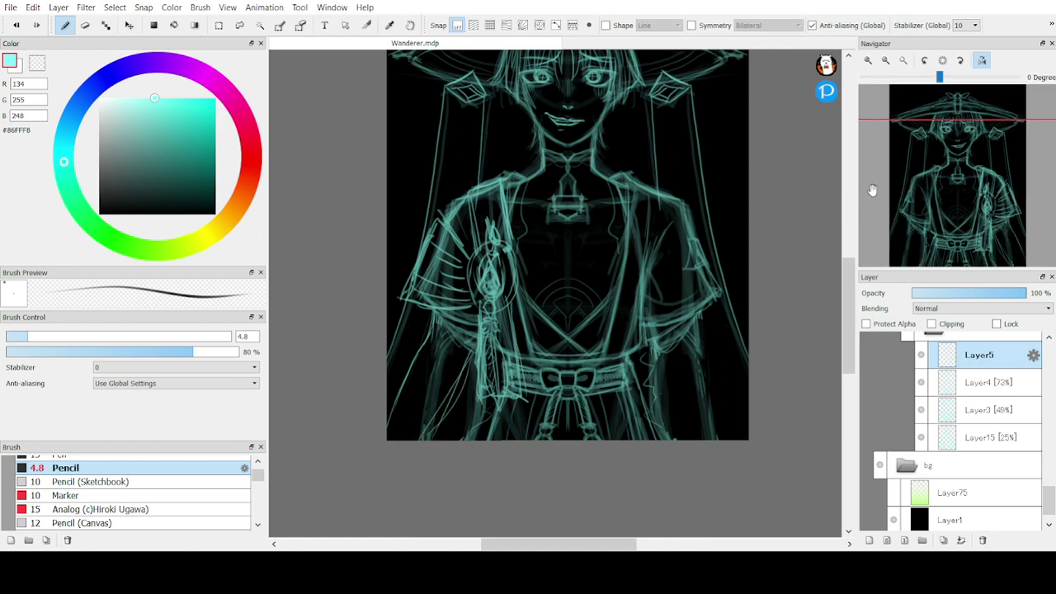
Unmirror the canvas view and sketch the outer and inner outlines of the forearm below the plain sleeve, flaring down to the canvas edge
left_click(984, 61)
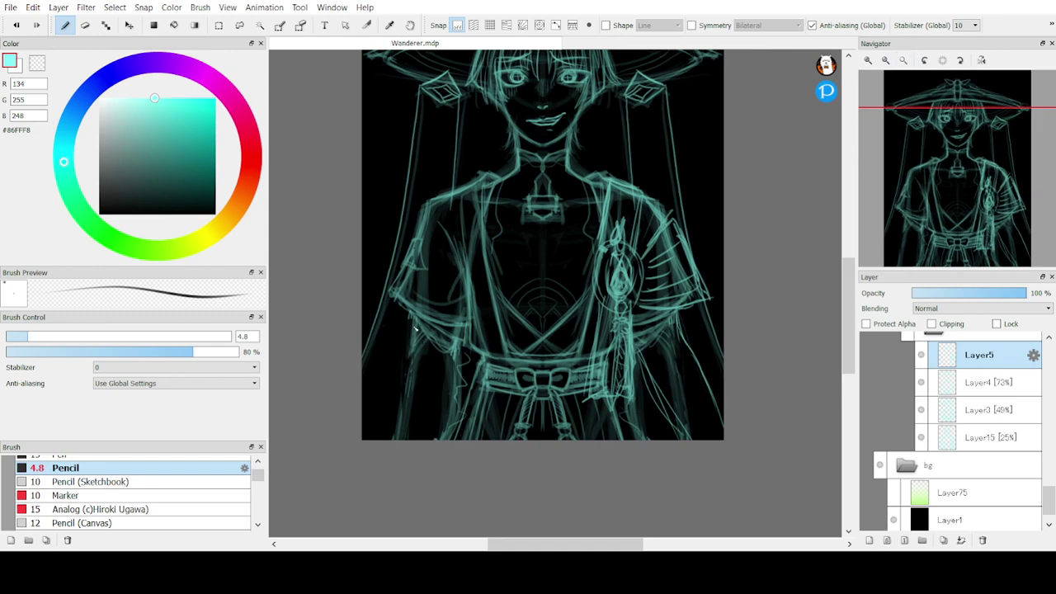
left_click_drag(415, 328, 376, 440)
left_click_drag(410, 347, 371, 440)
left_click_drag(415, 339, 381, 413)
left_click_drag(401, 364, 372, 440)
left_click_drag(456, 355, 411, 440)
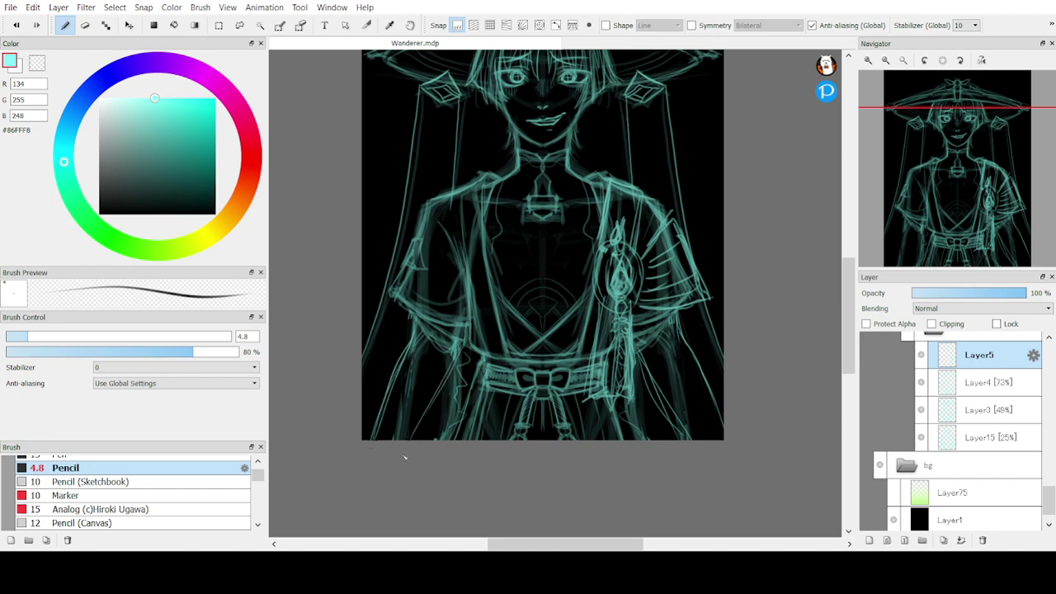
left_click_drag(443, 385, 408, 438)
left_click_drag(458, 360, 417, 437)
left_click_drag(456, 371, 418, 438)
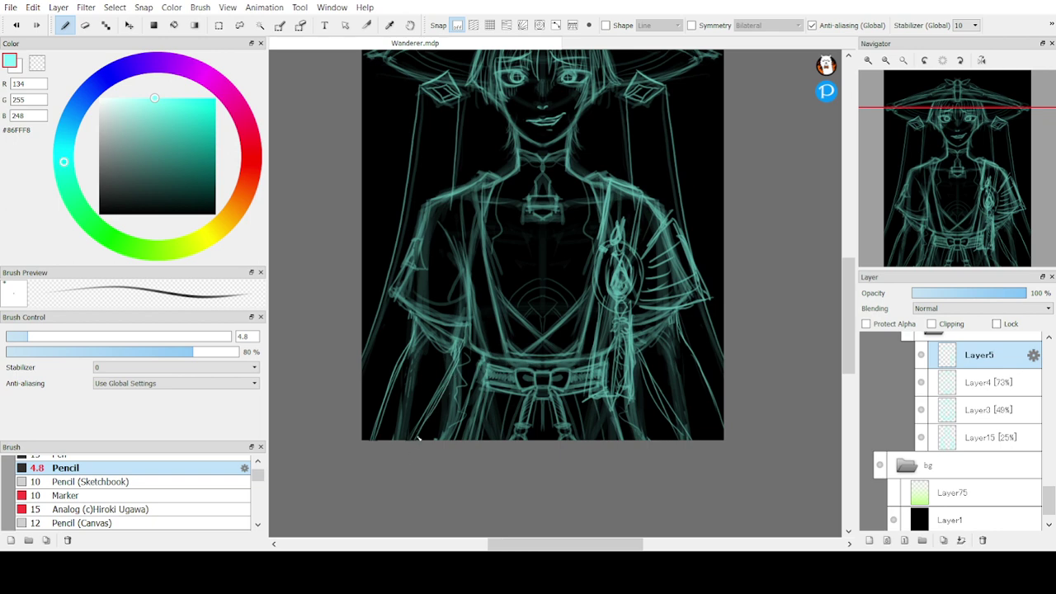
Touch up the outer line of the forearm below the patterned sleeve with the Pencil and Eraser
left_click_drag(675, 321, 707, 393)
key("e")
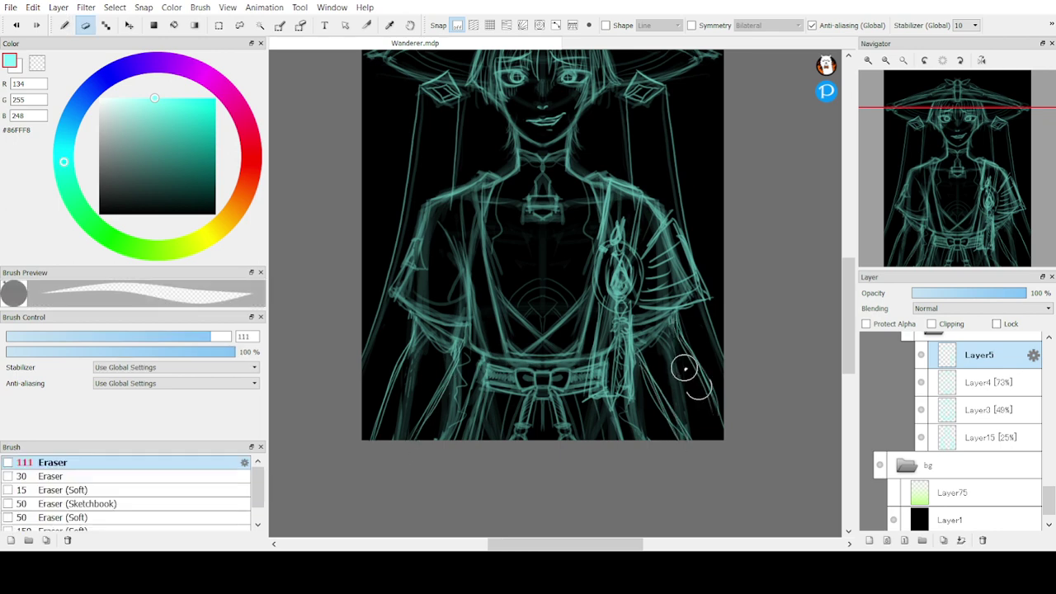
key("b")
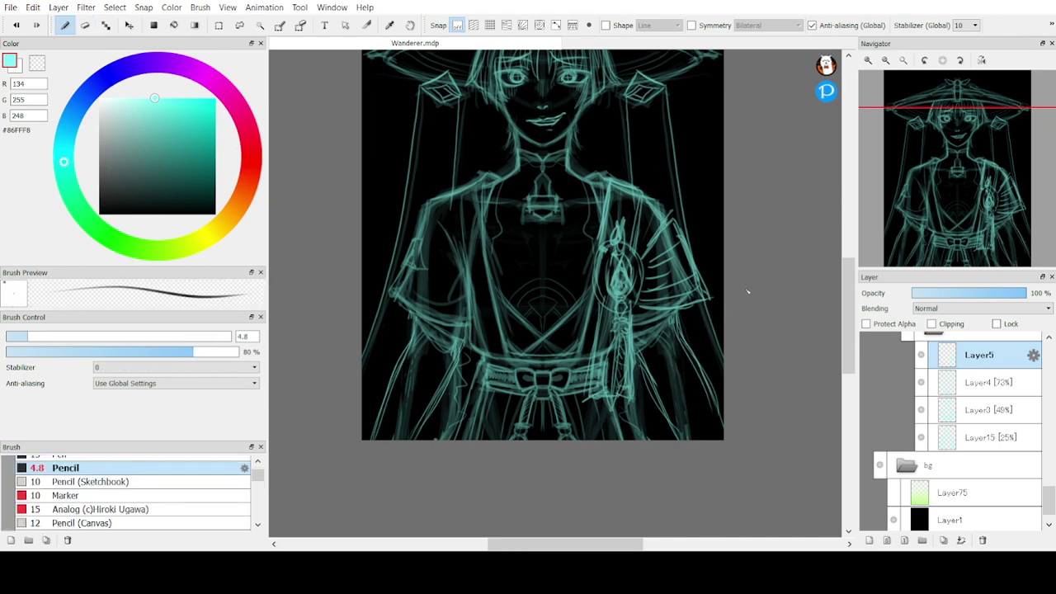
mouse_move(945, 236)
left_click_drag(954, 179, 966, 172)
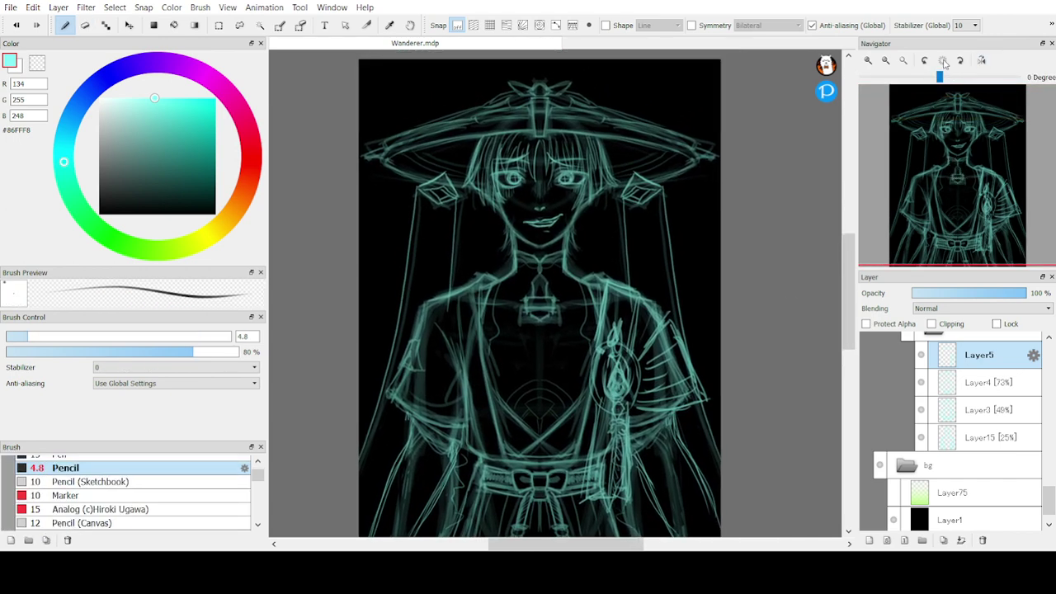
left_click(940, 379)
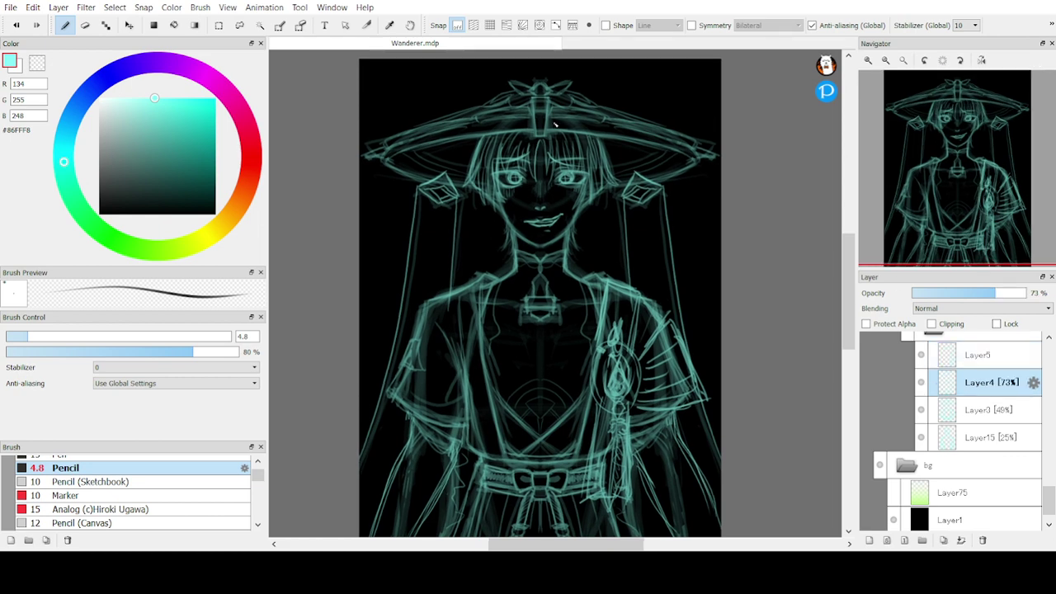
key("e")
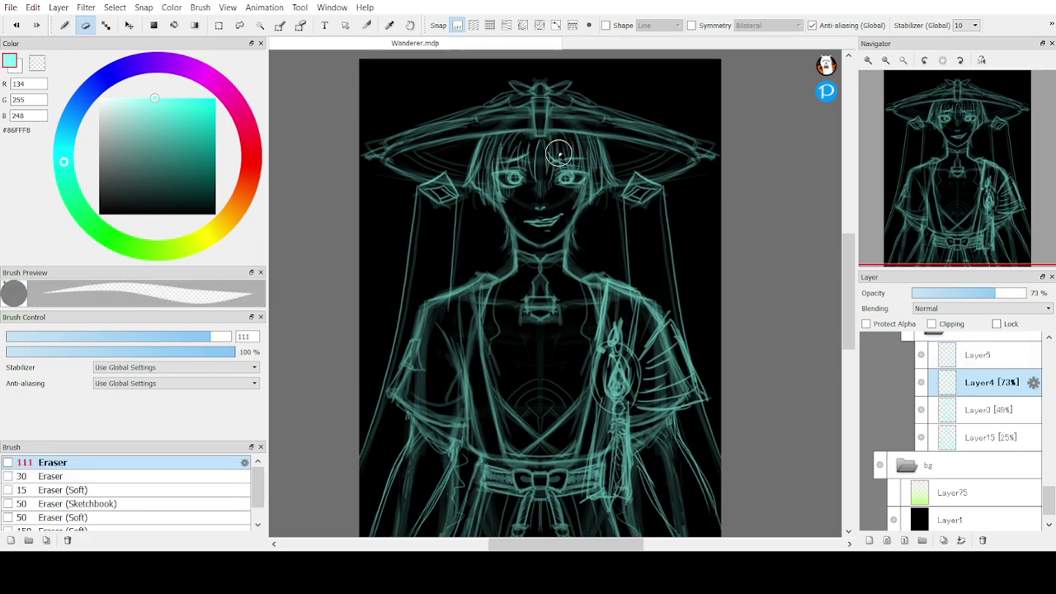
key("b")
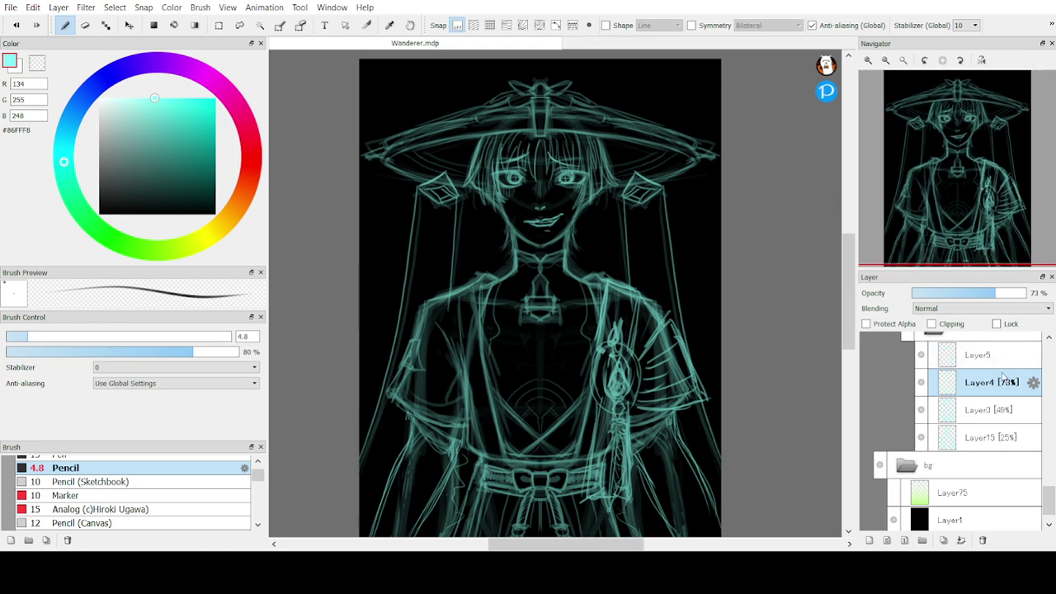
Collapse the sketch folder "s" and flip the whole folder horizontally with Transform
left_click_drag(1053, 505, 1050, 499)
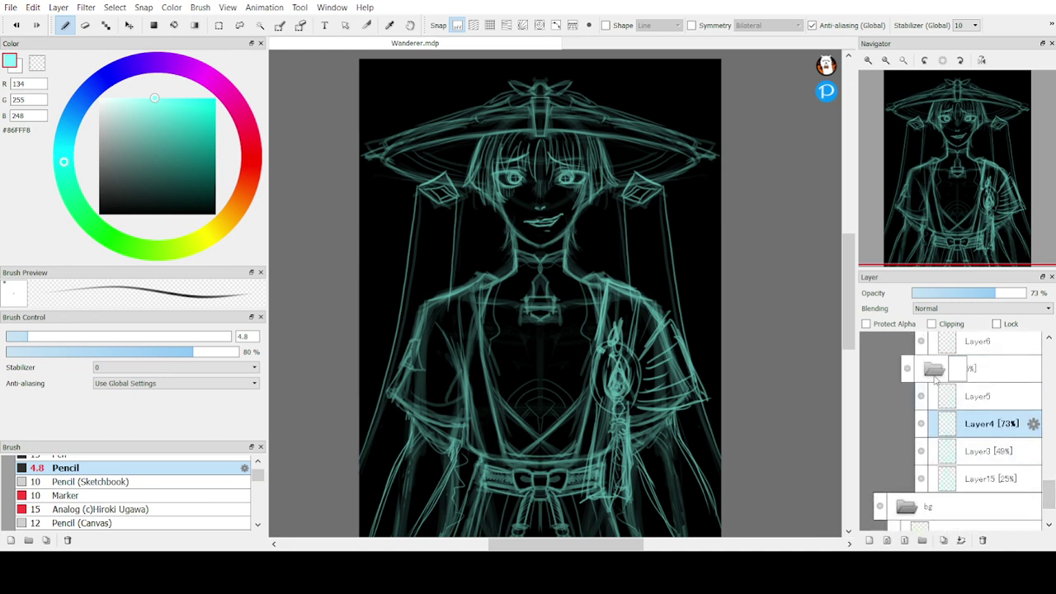
left_click(934, 370)
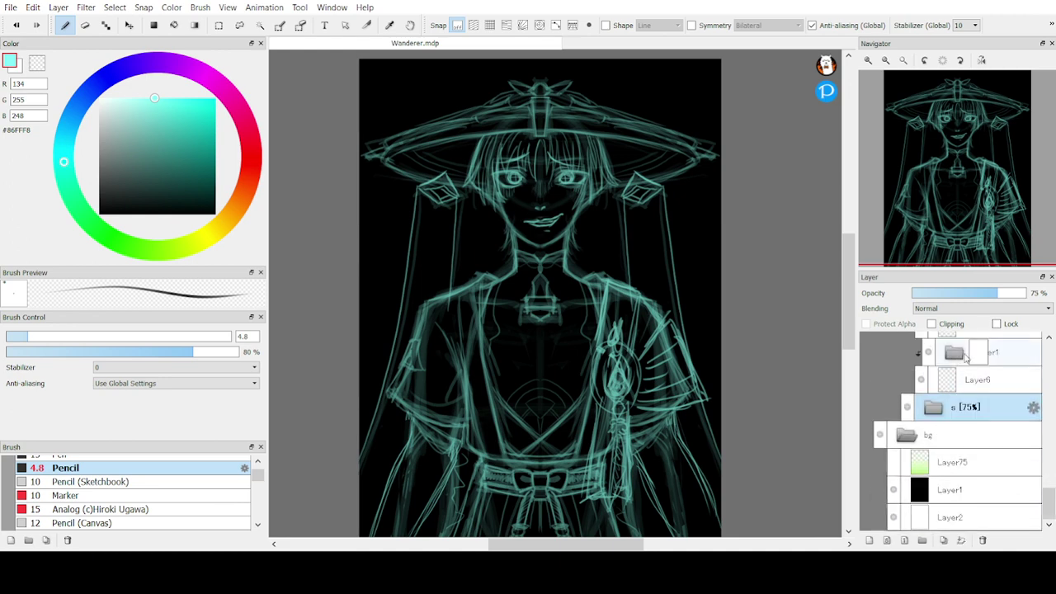
left_click(240, 25)
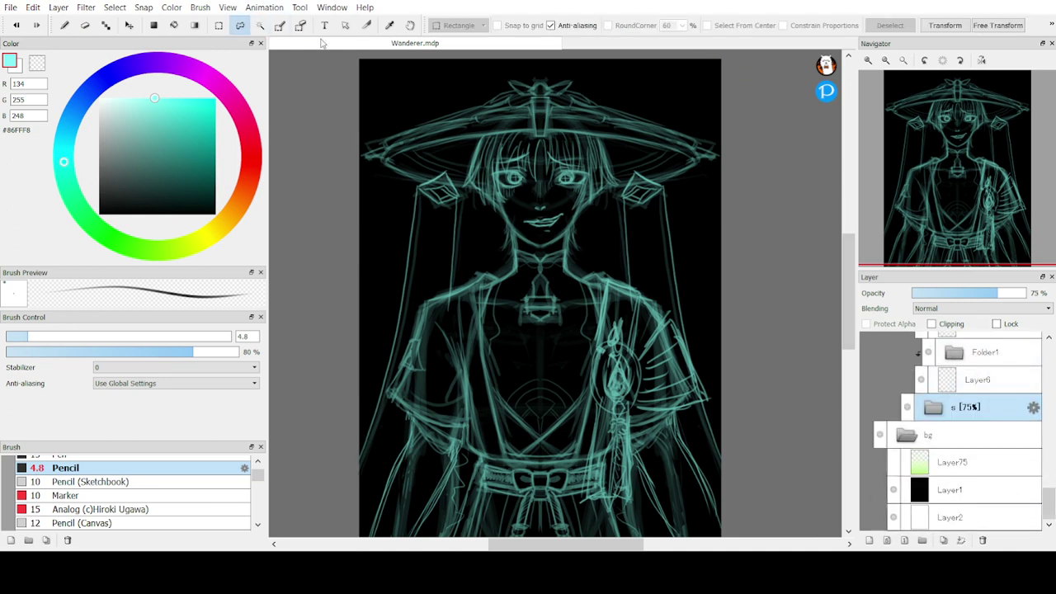
left_click(943, 25)
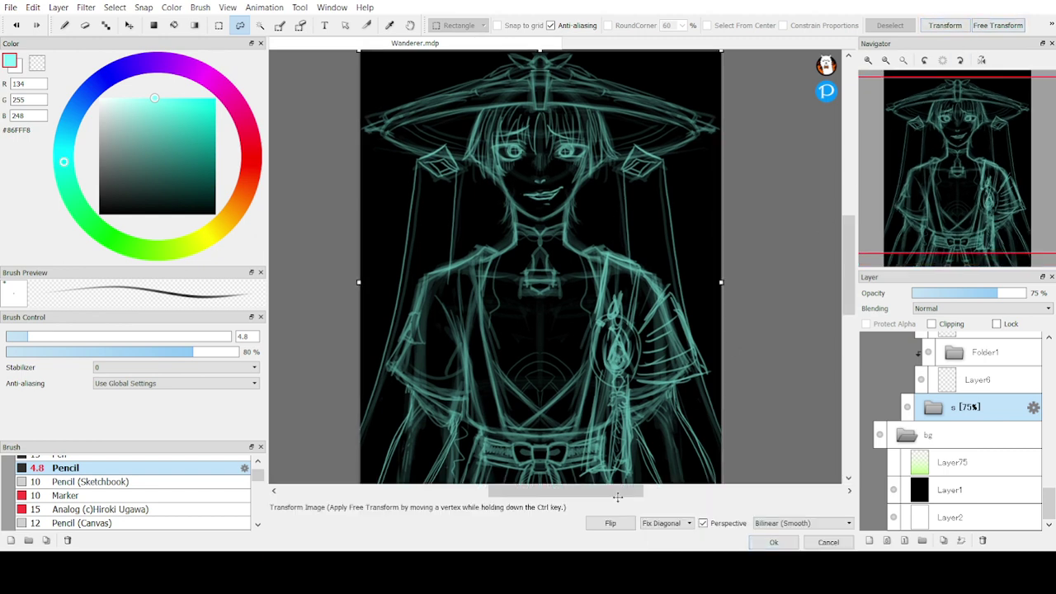
left_click(609, 523)
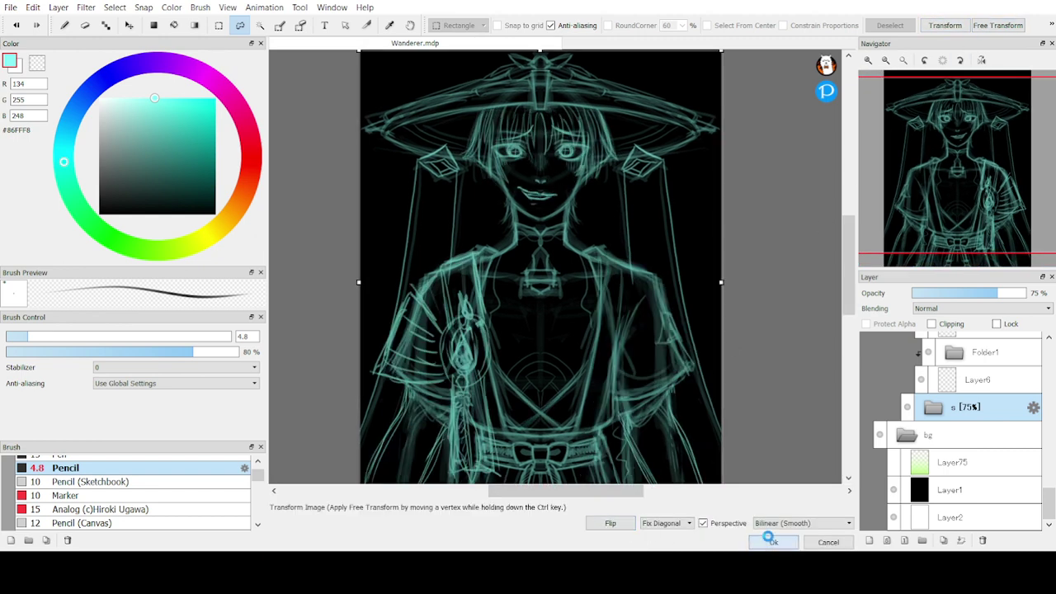
left_click(773, 542)
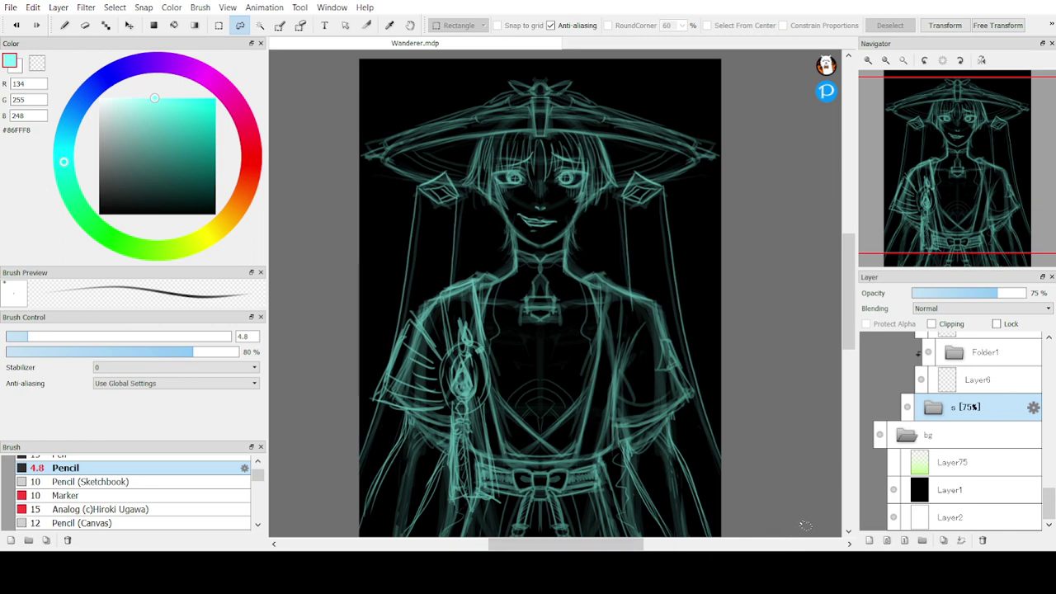